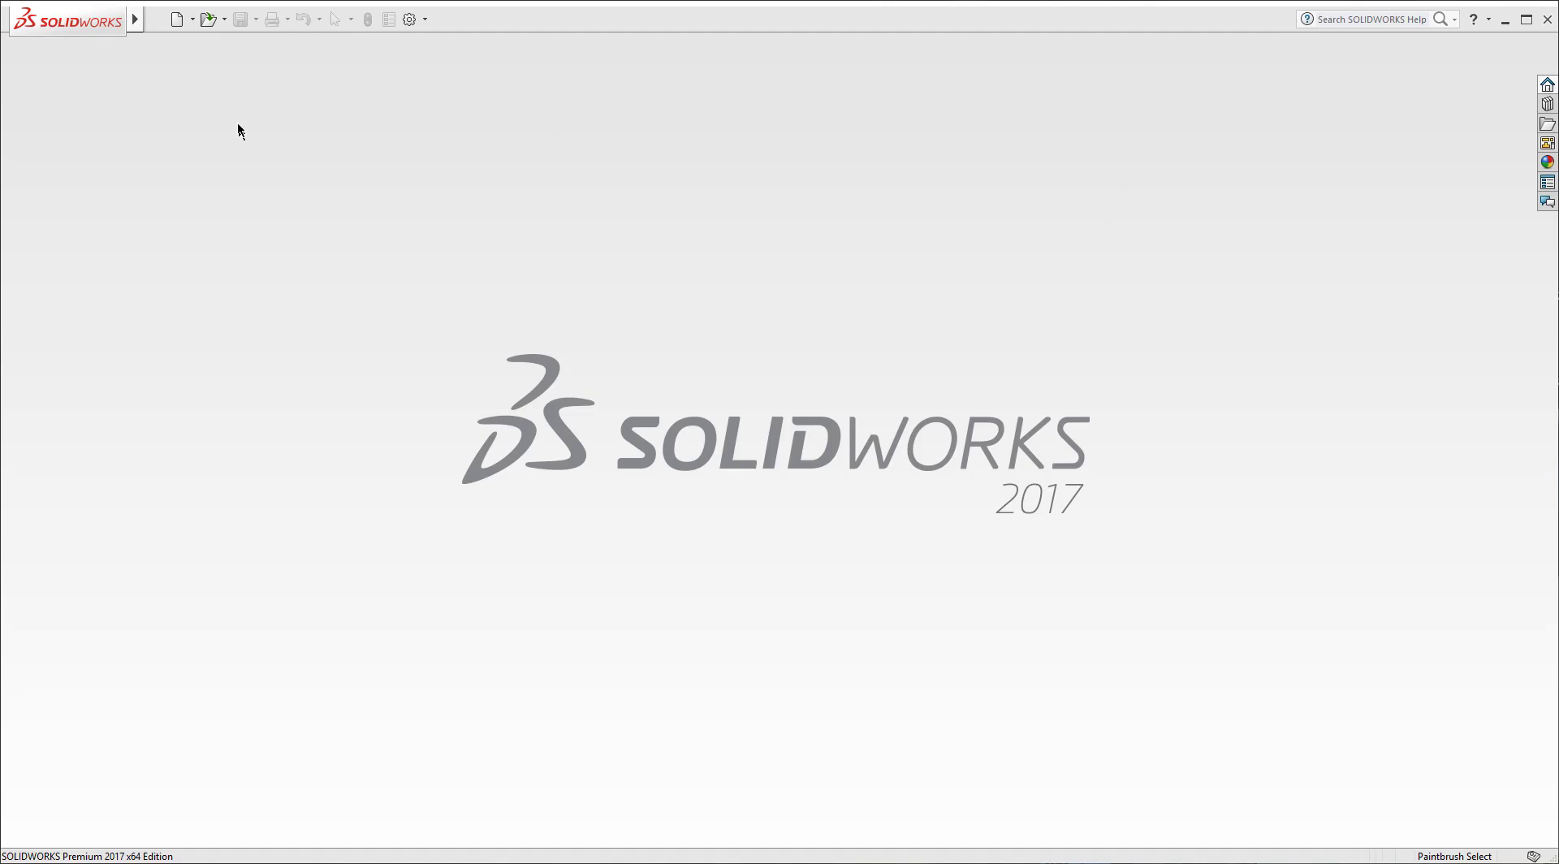
Step: Create a new part and import the vw scan.stl mesh with units in millimeters and a 100% points sampling ratio
{"action": "left_click", "coordinate": [177, 19]}
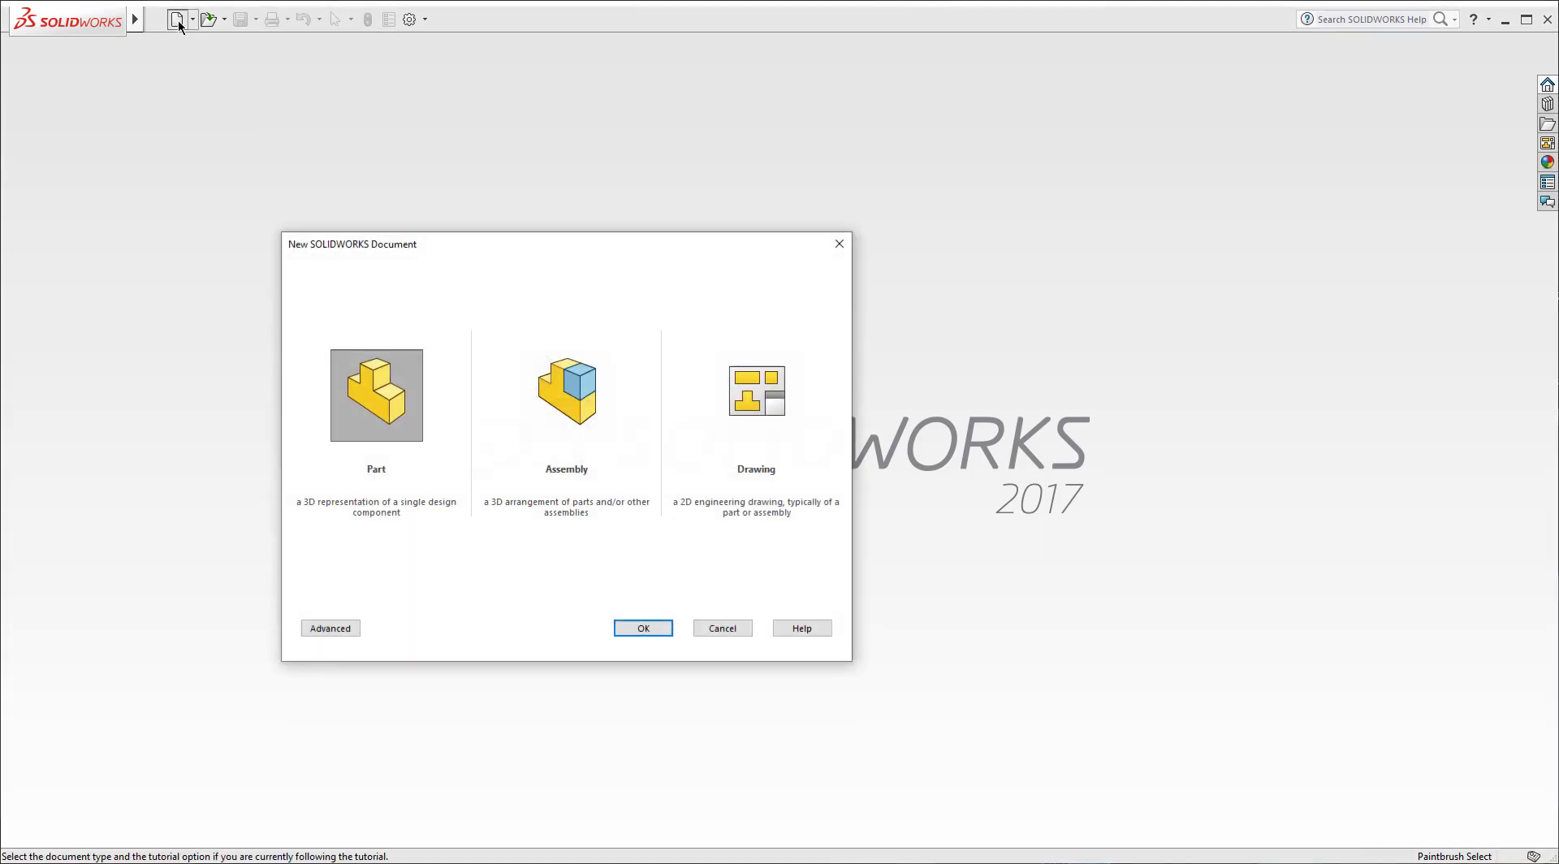
{"action": "left_click", "coordinate": [642, 628]}
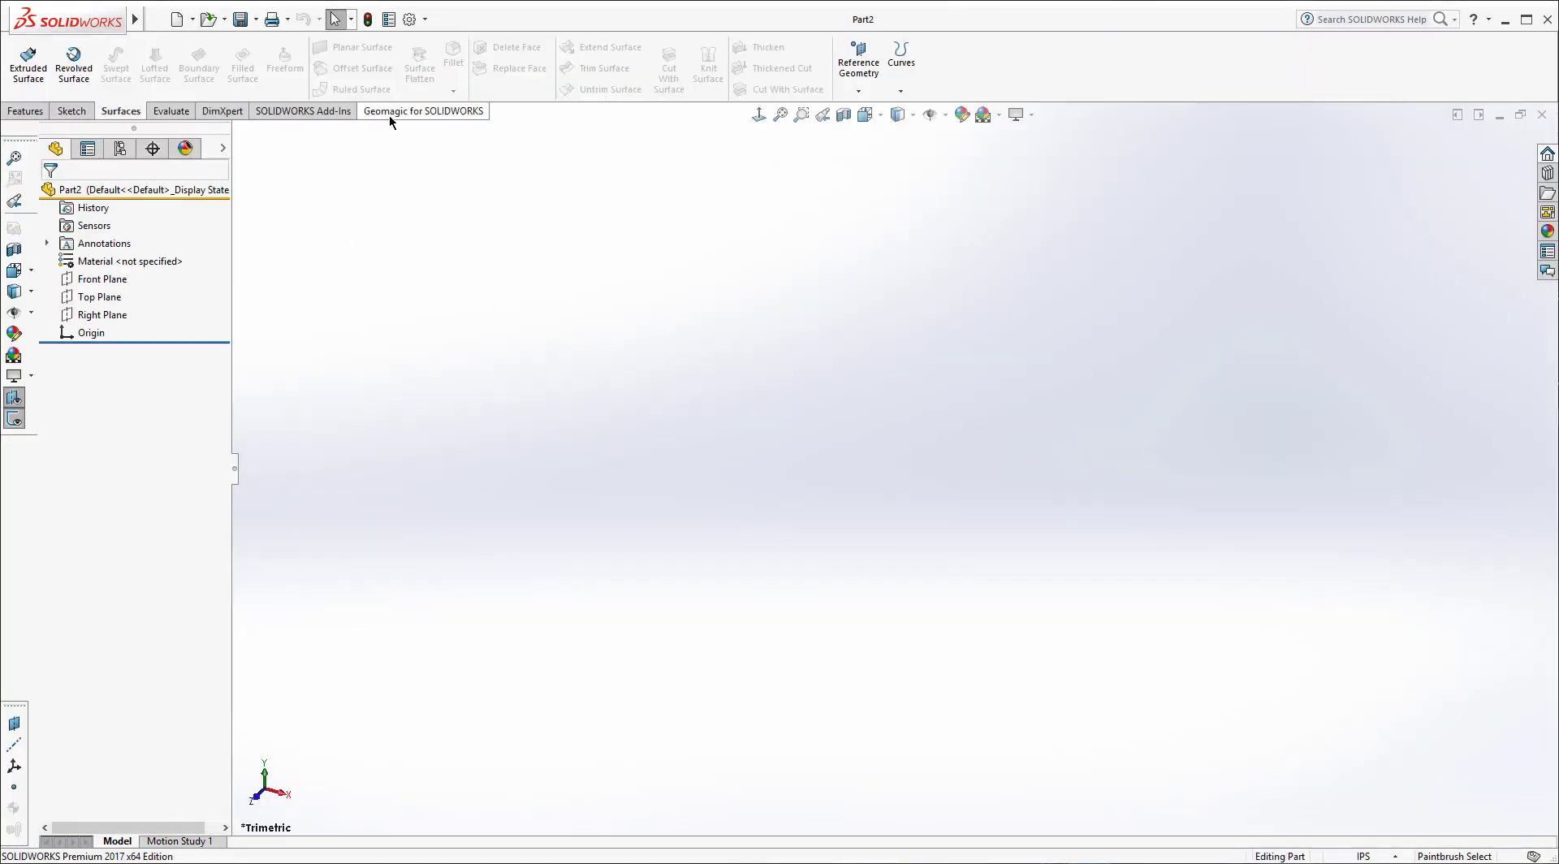
{"action": "left_click", "coordinate": [388, 112]}
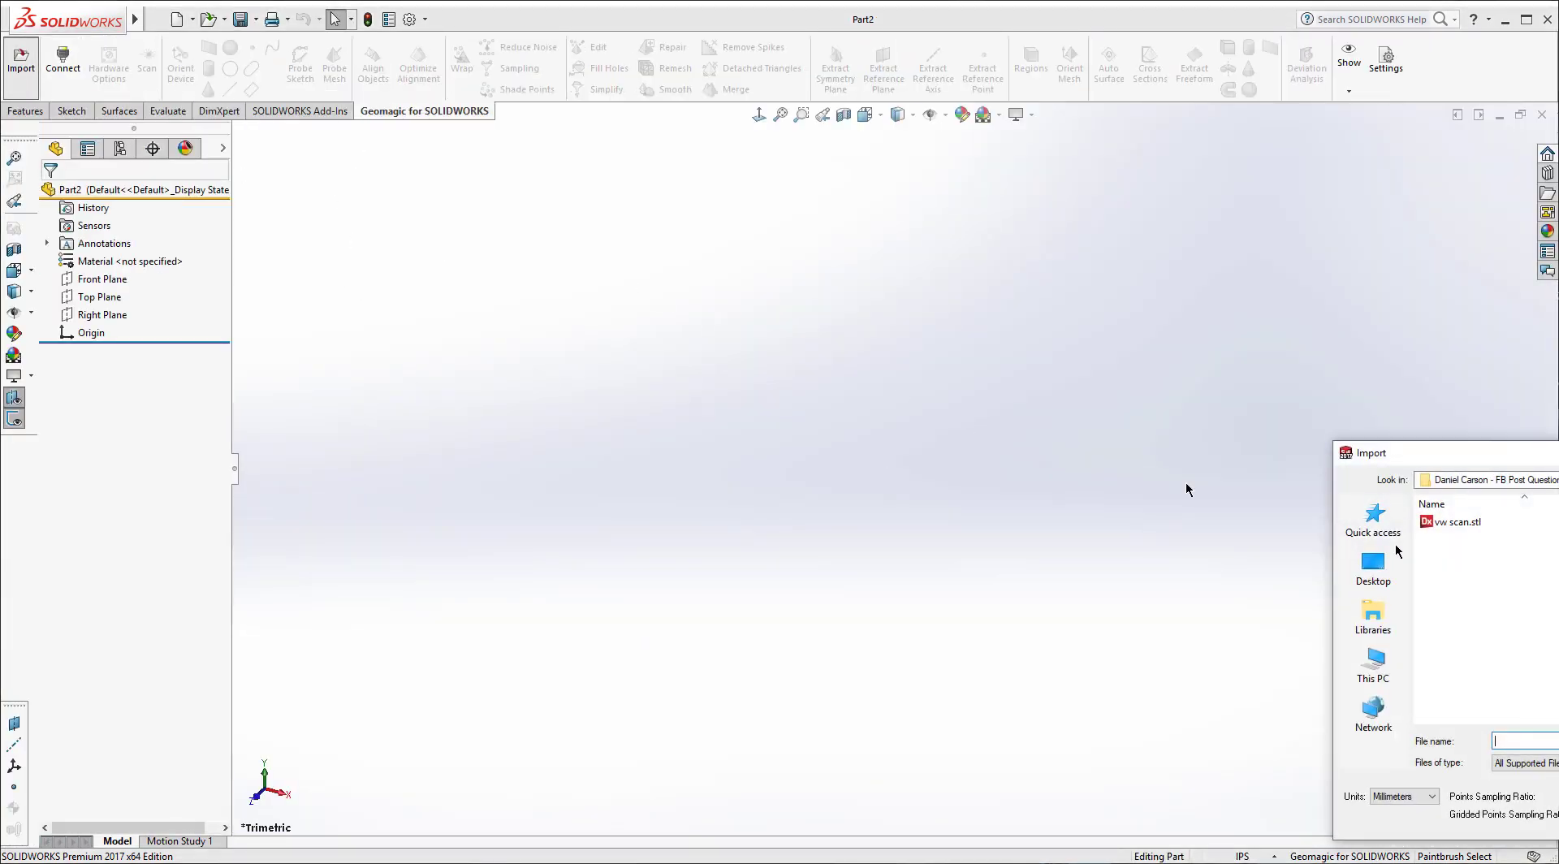
{"action": "left_click", "coordinate": [1456, 523]}
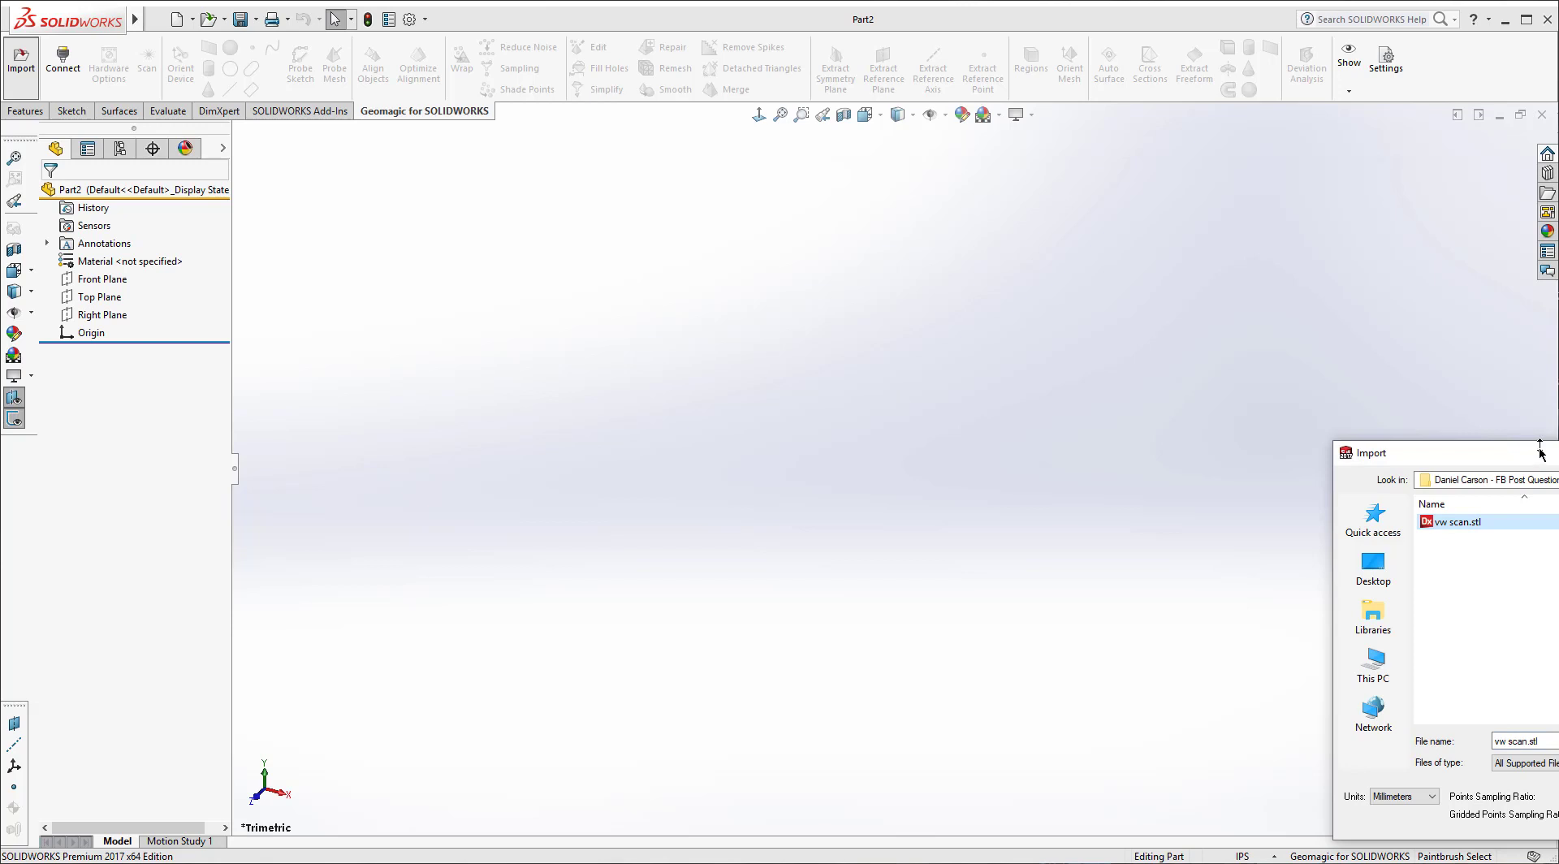
{"action": "left_click_drag", "start_coordinate": [1540, 452], "coordinate": [996, 320]}
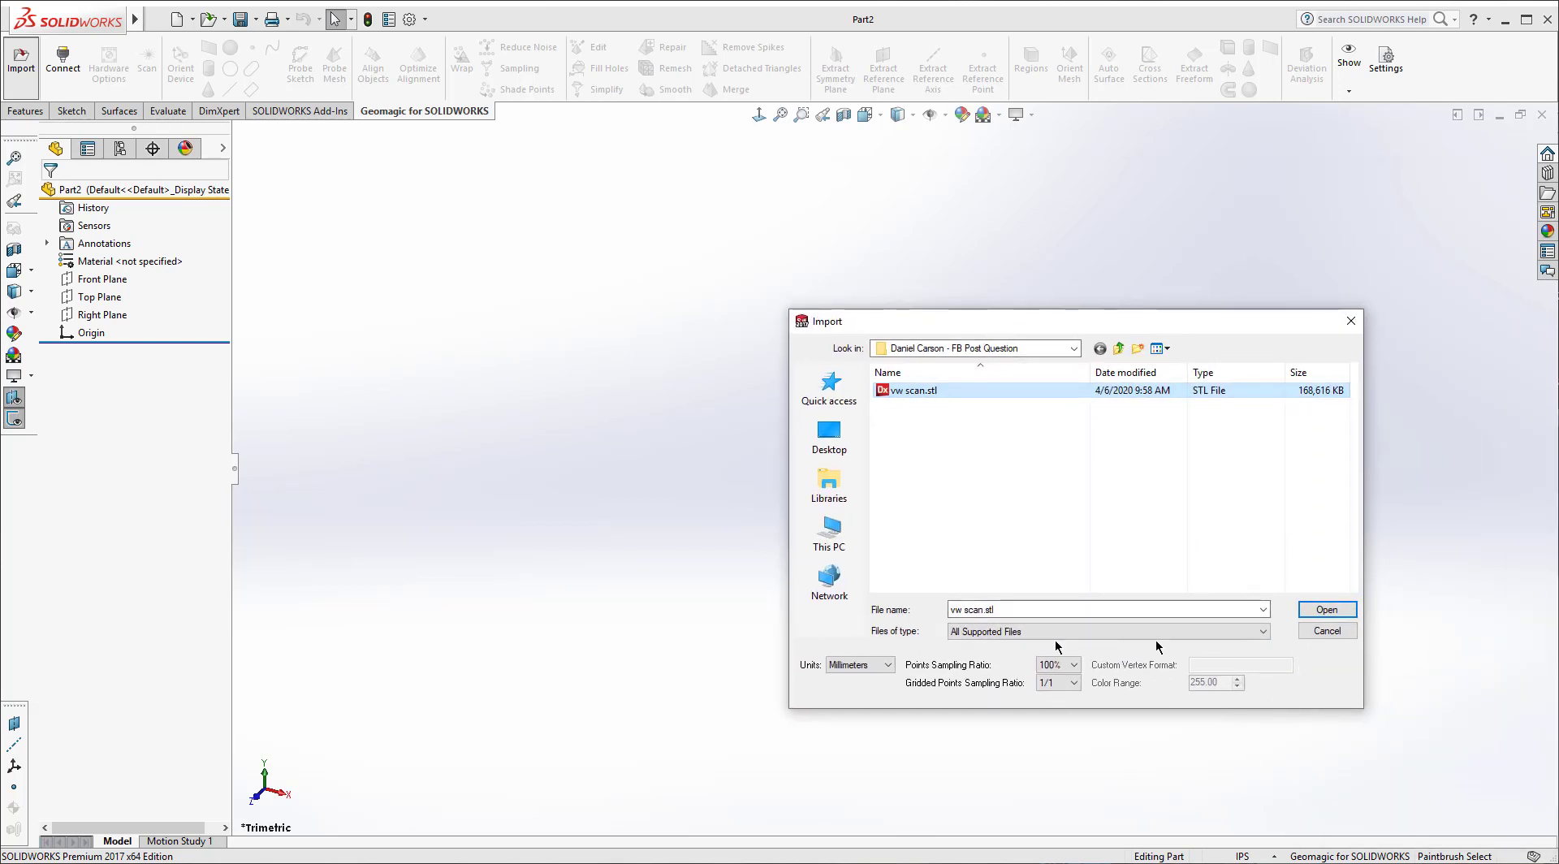
{"action": "left_click", "coordinate": [1309, 609]}
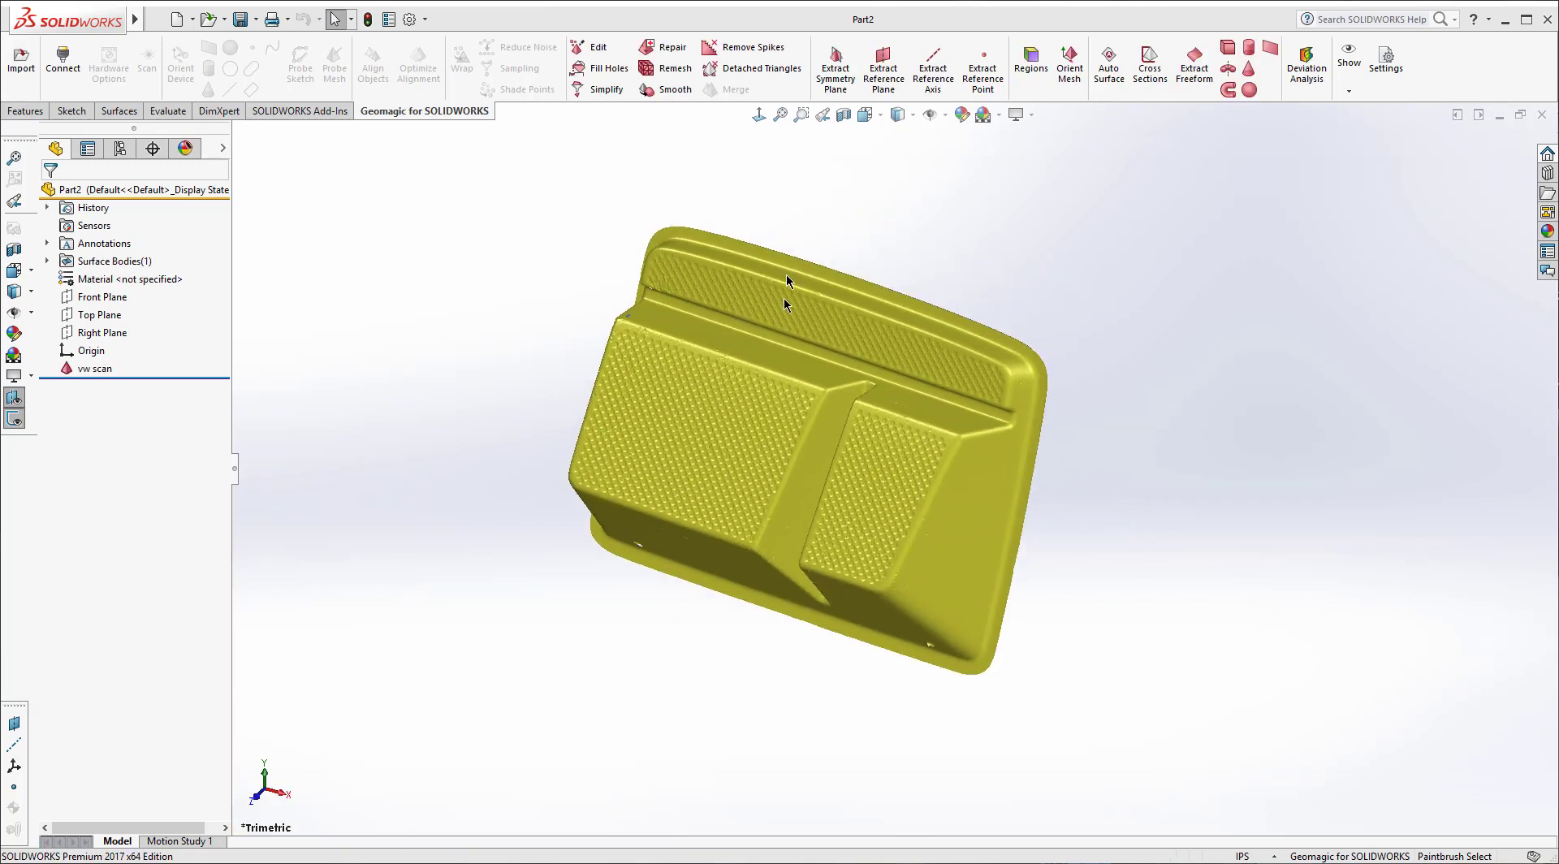
Step: Open the imported vw scan mesh for editing to check its point and triangle counts, leaving it without changes
{"action": "middle_click_drag", "start_coordinate": [757, 259], "coordinate": [393, 426]}
{"action": "left_click", "coordinate": [68, 371]}
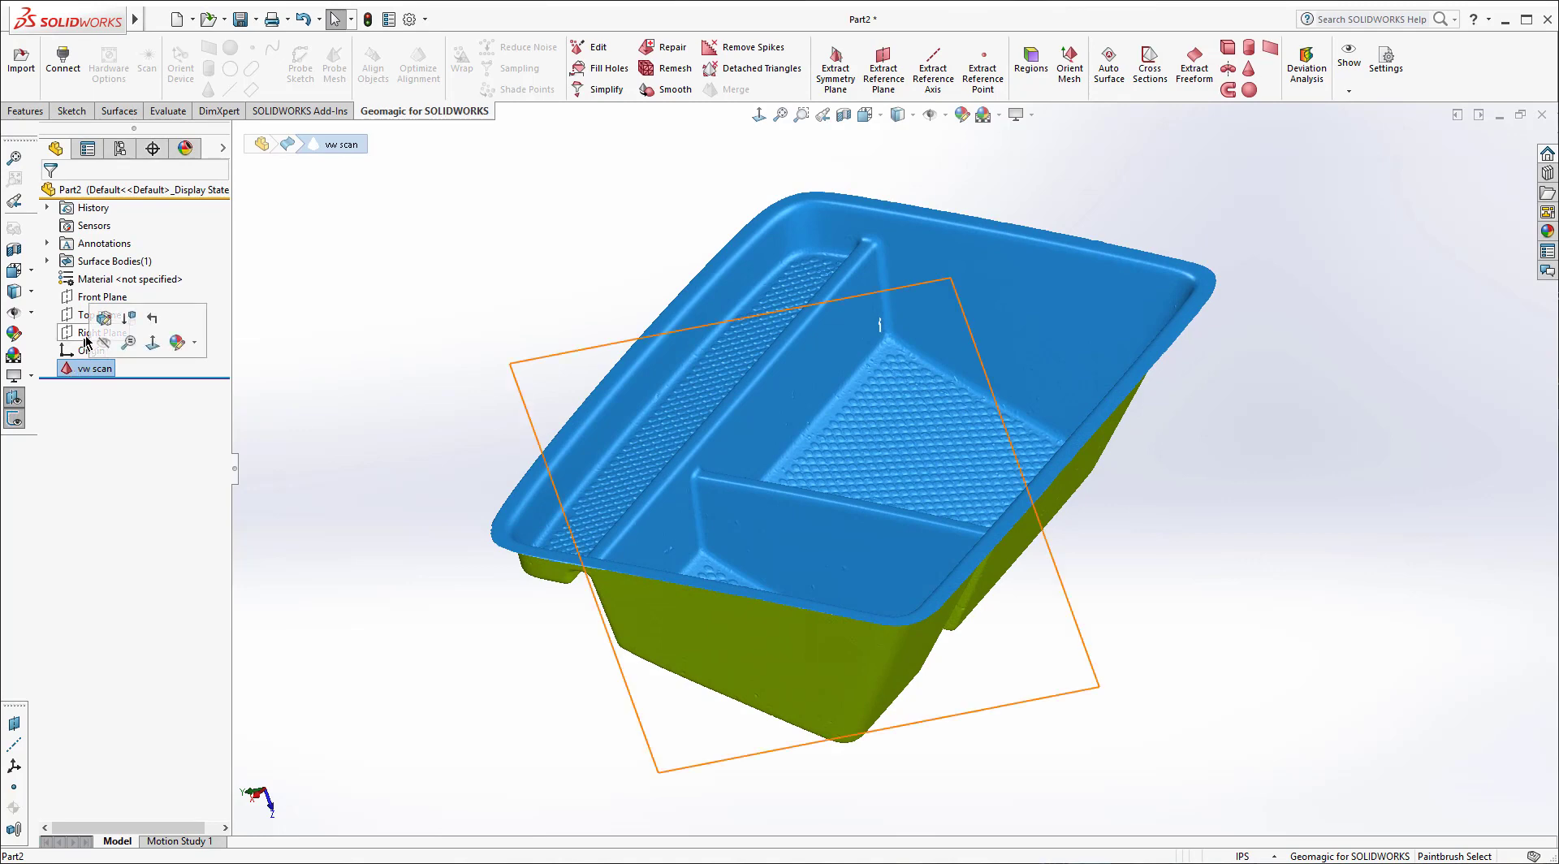
{"action": "left_click", "coordinate": [104, 318]}
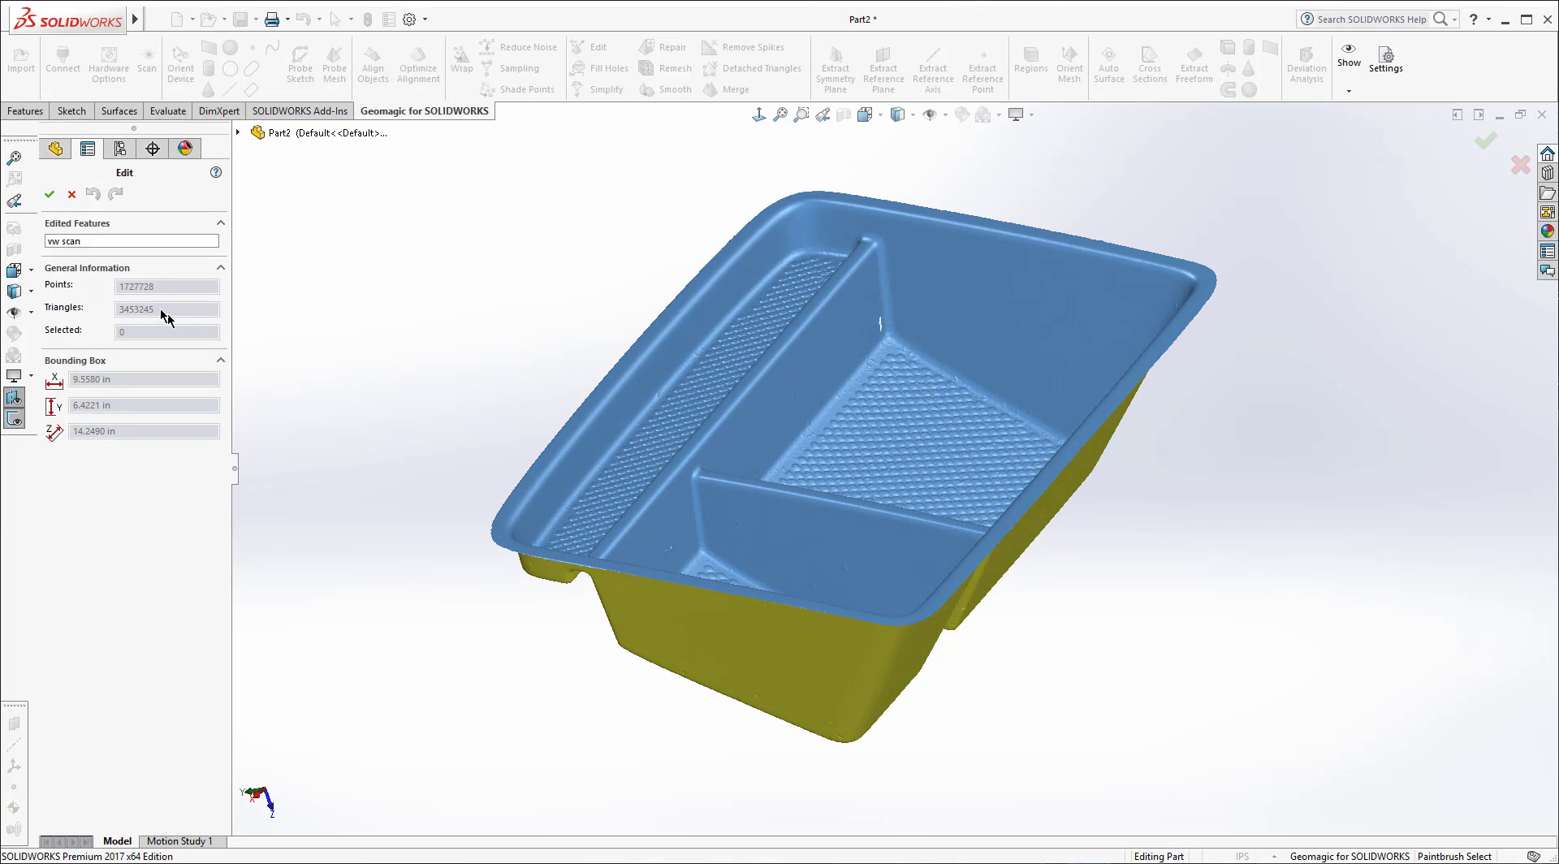
{"action": "left_click", "coordinate": [72, 194]}
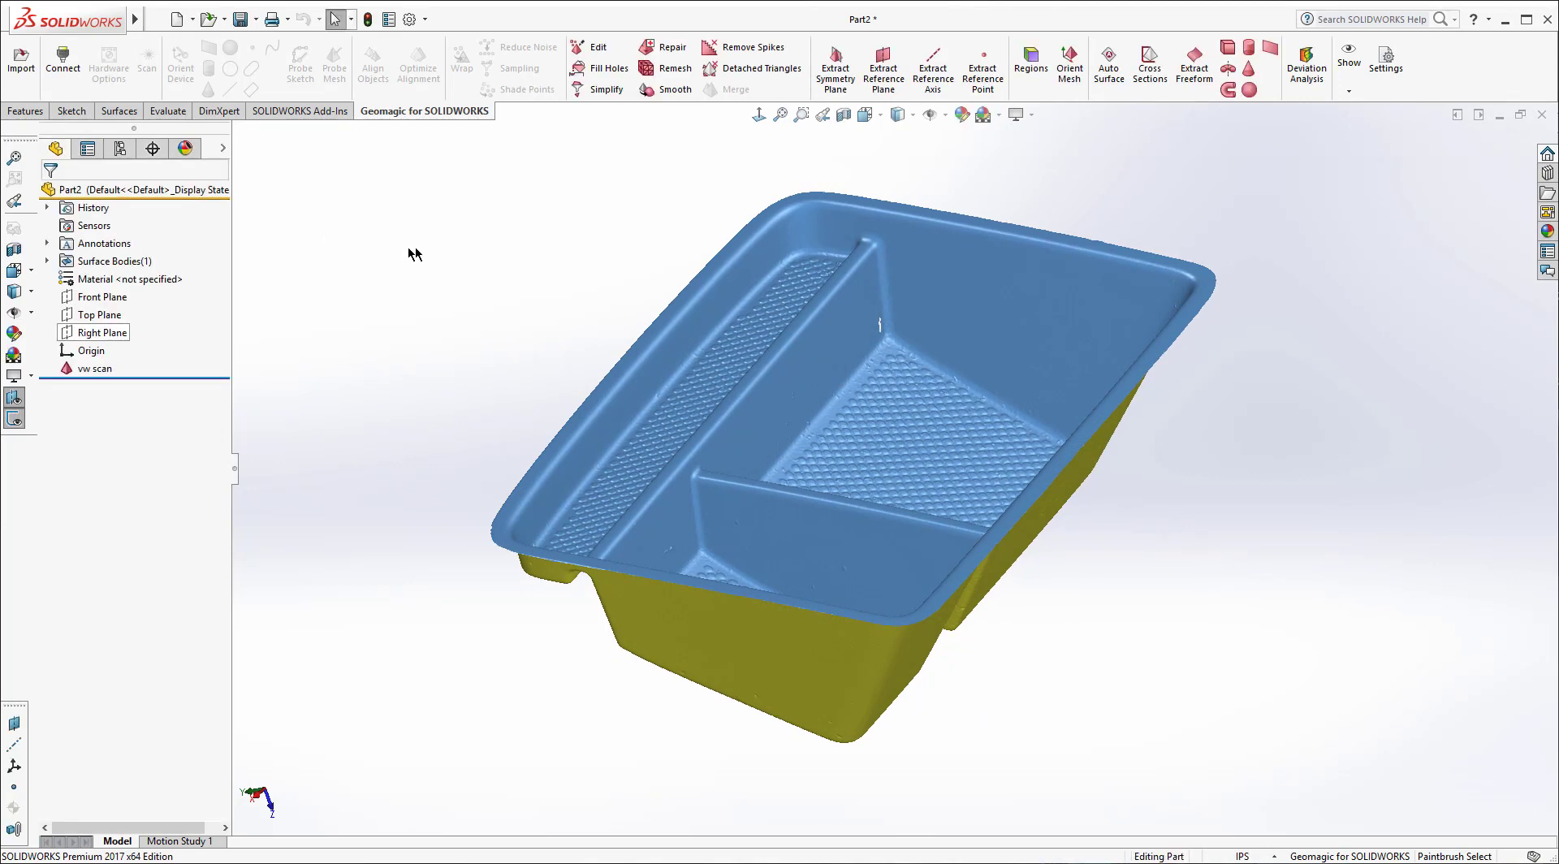
Step: Simplify the vw scan mesh to a target percentage of 30%
{"action": "middle_click_drag", "start_coordinate": [1114, 384], "coordinate": [894, 456]}
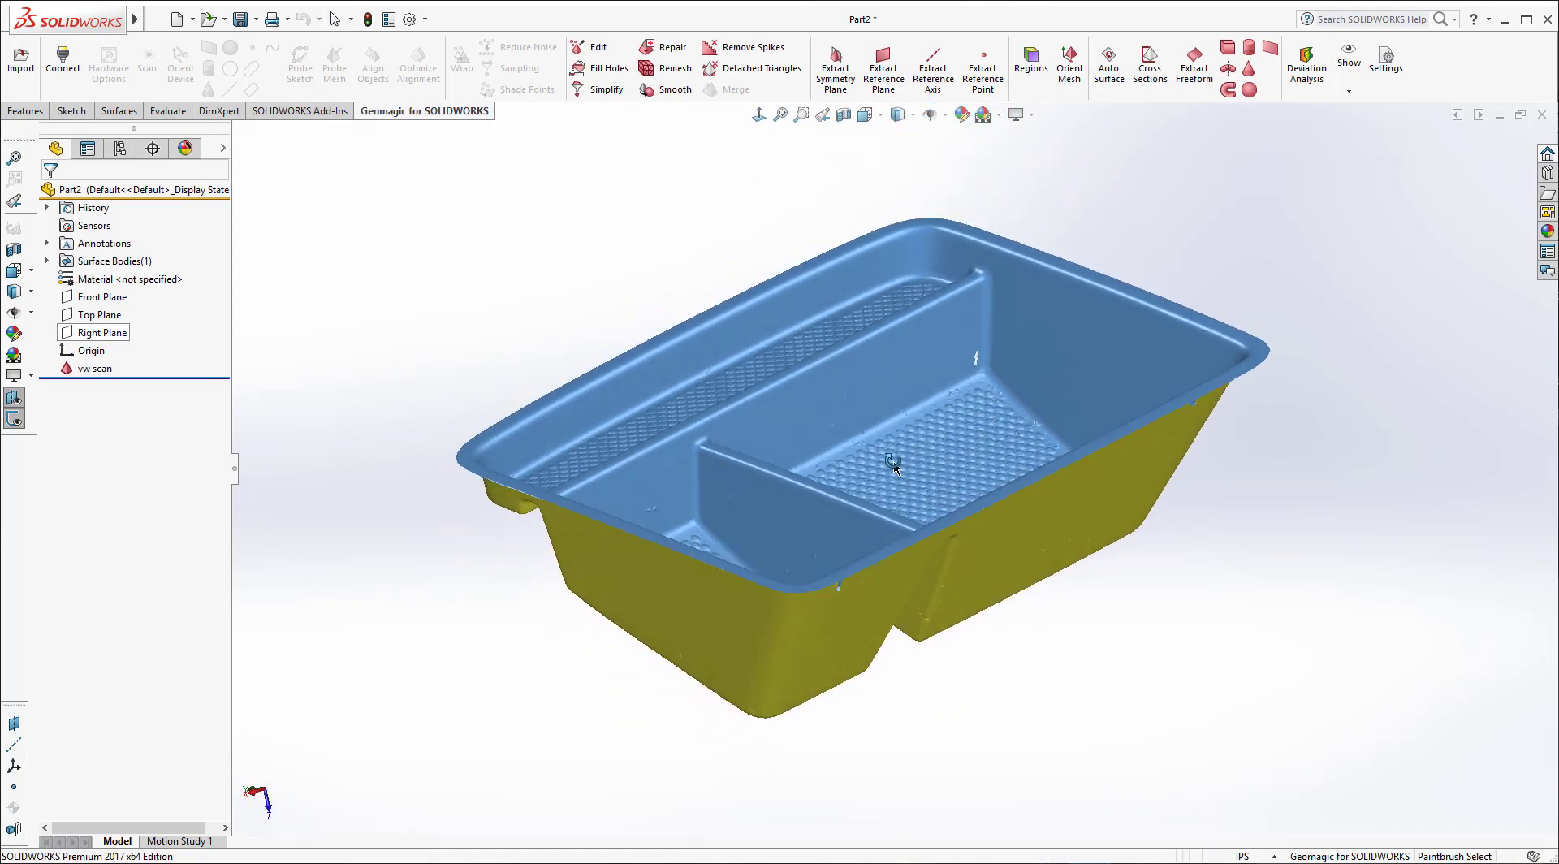
{"action": "left_click", "coordinate": [606, 90]}
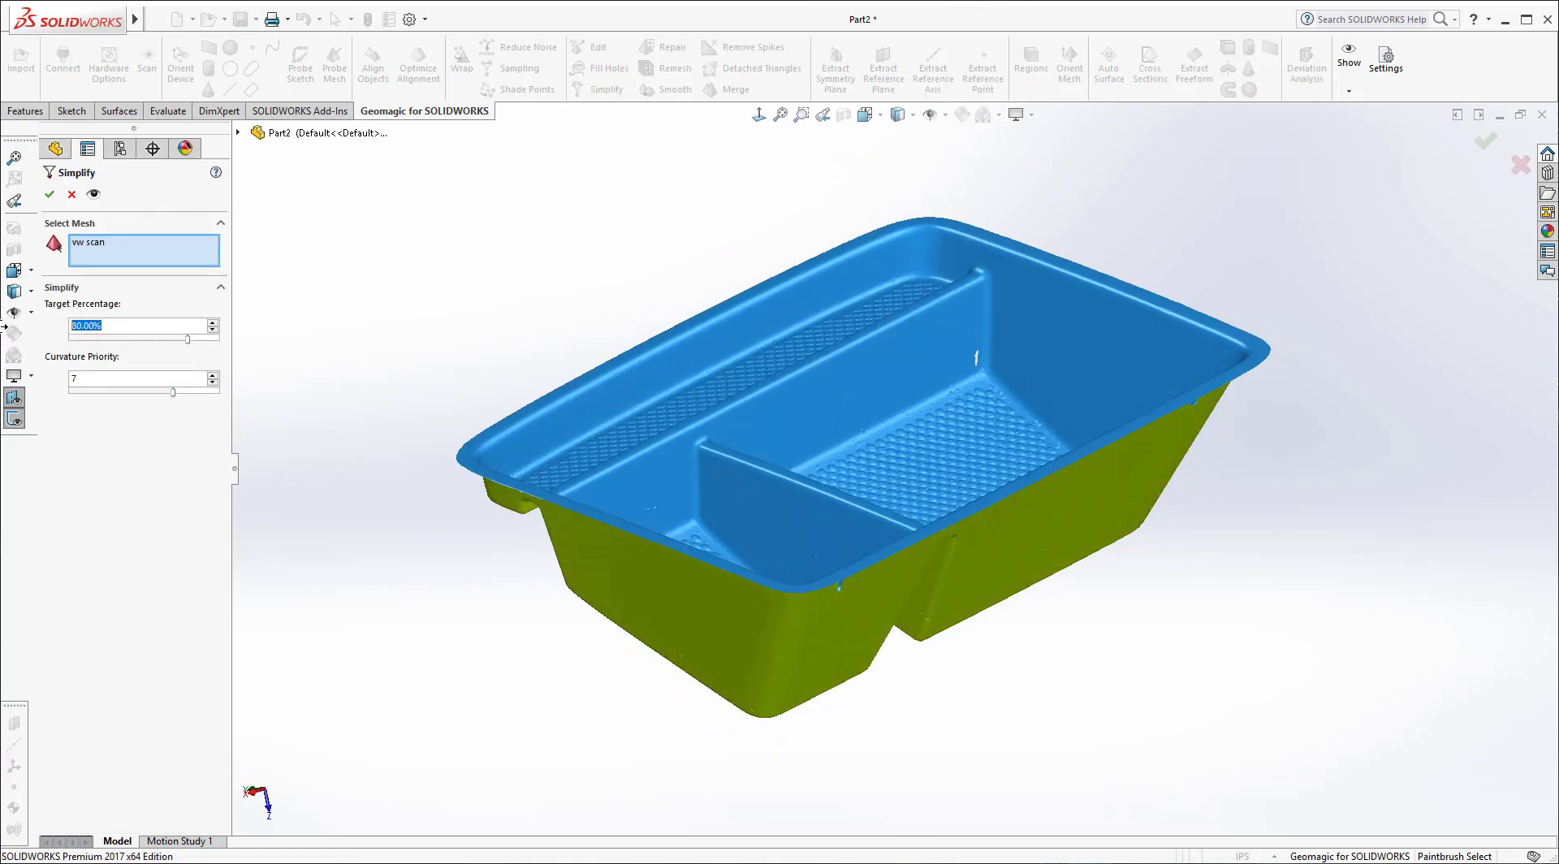
{"action": "type", "text": "30"}
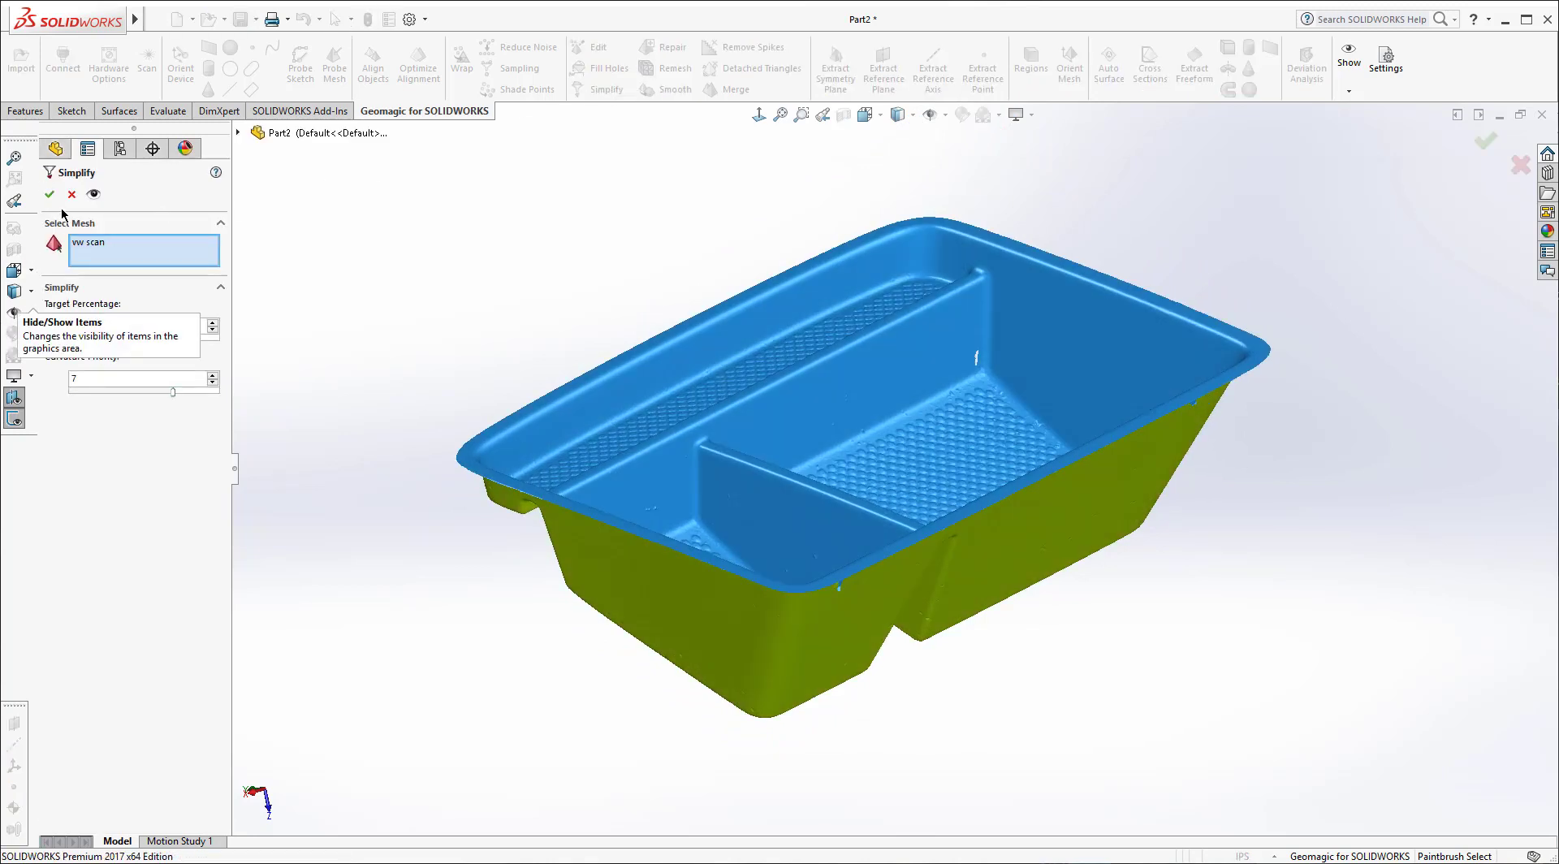
{"action": "left_click", "coordinate": [54, 197]}
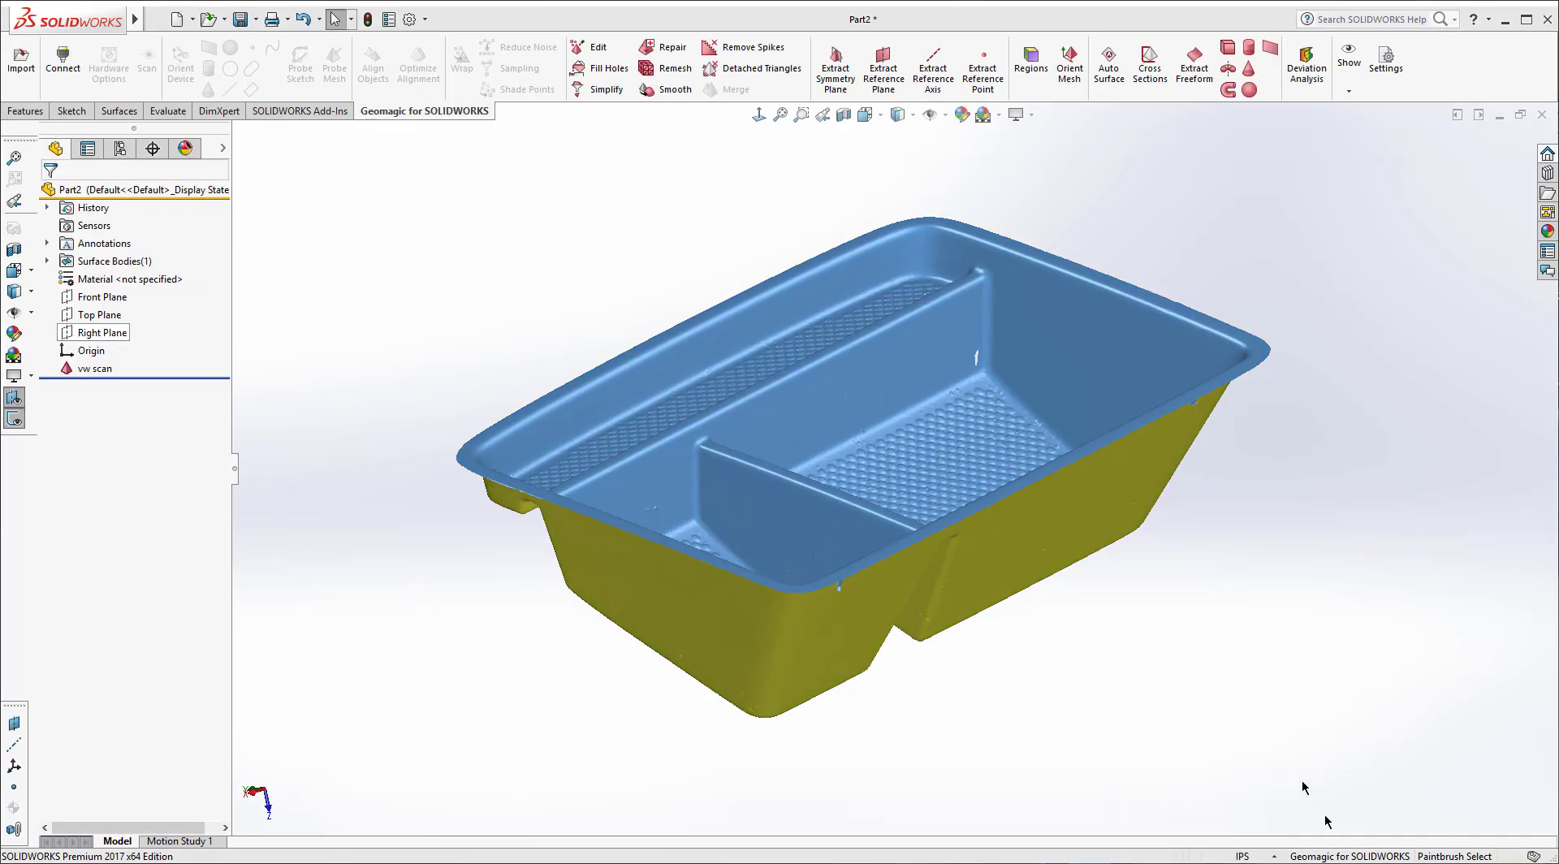
Step: Display the Front, Top and Right planes and examine how they are oriented relative to the scanned tray
{"action": "mouse_move", "coordinate": [743, 322]}
{"action": "middle_mouse_down"}
{"action": "mouse_move", "coordinate": [774, 380]}
{"action": "mouse_move", "coordinate": [745, 349]}
{"action": "middle_mouse_up"}
{"action": "left_click", "coordinate": [223, 148]}
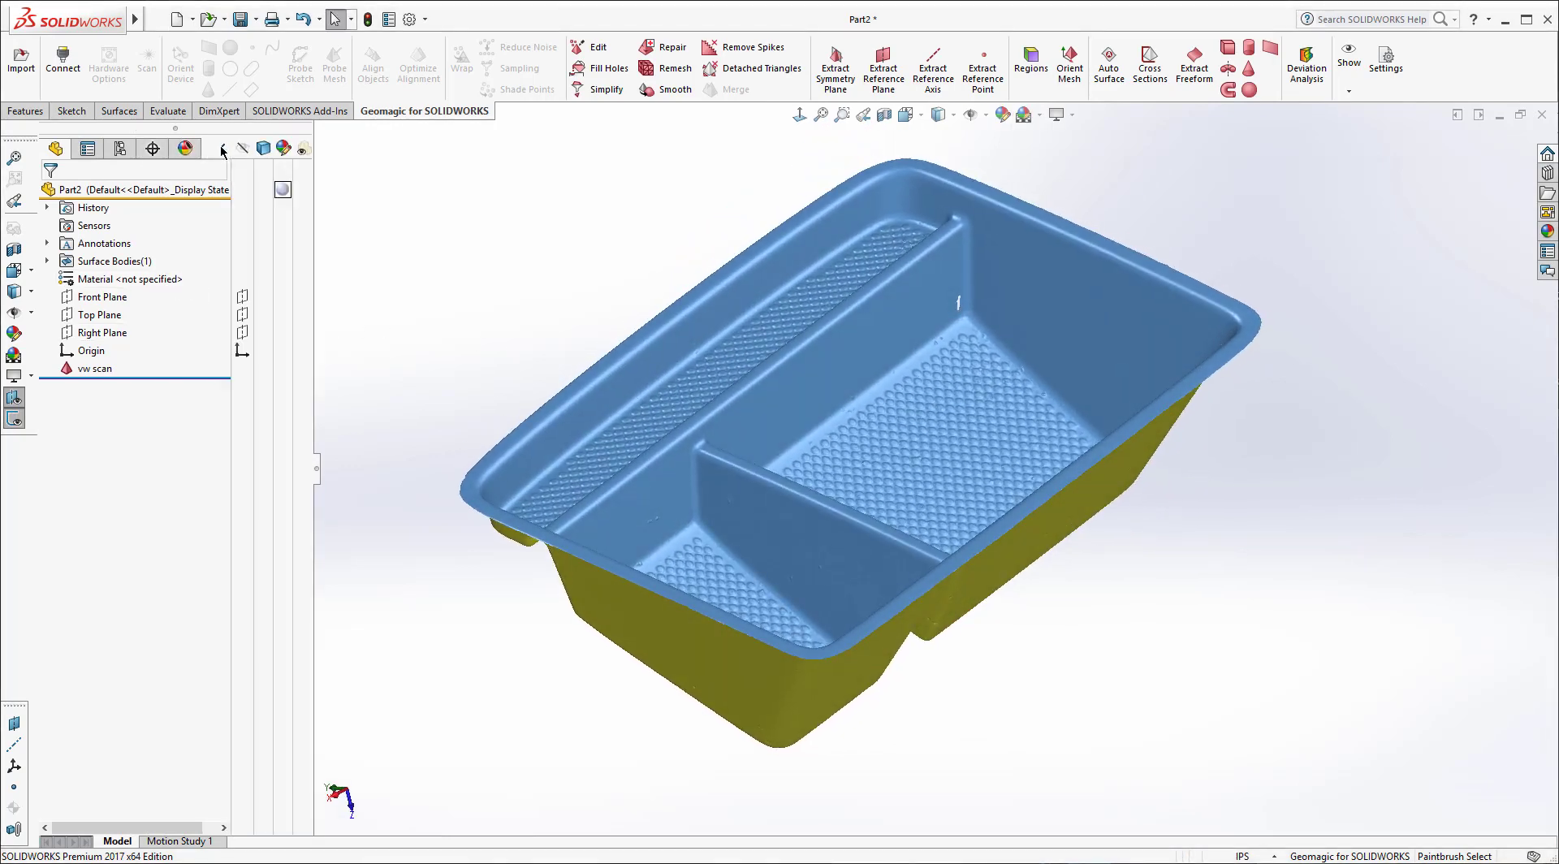
{"action": "left_click", "coordinate": [241, 314]}
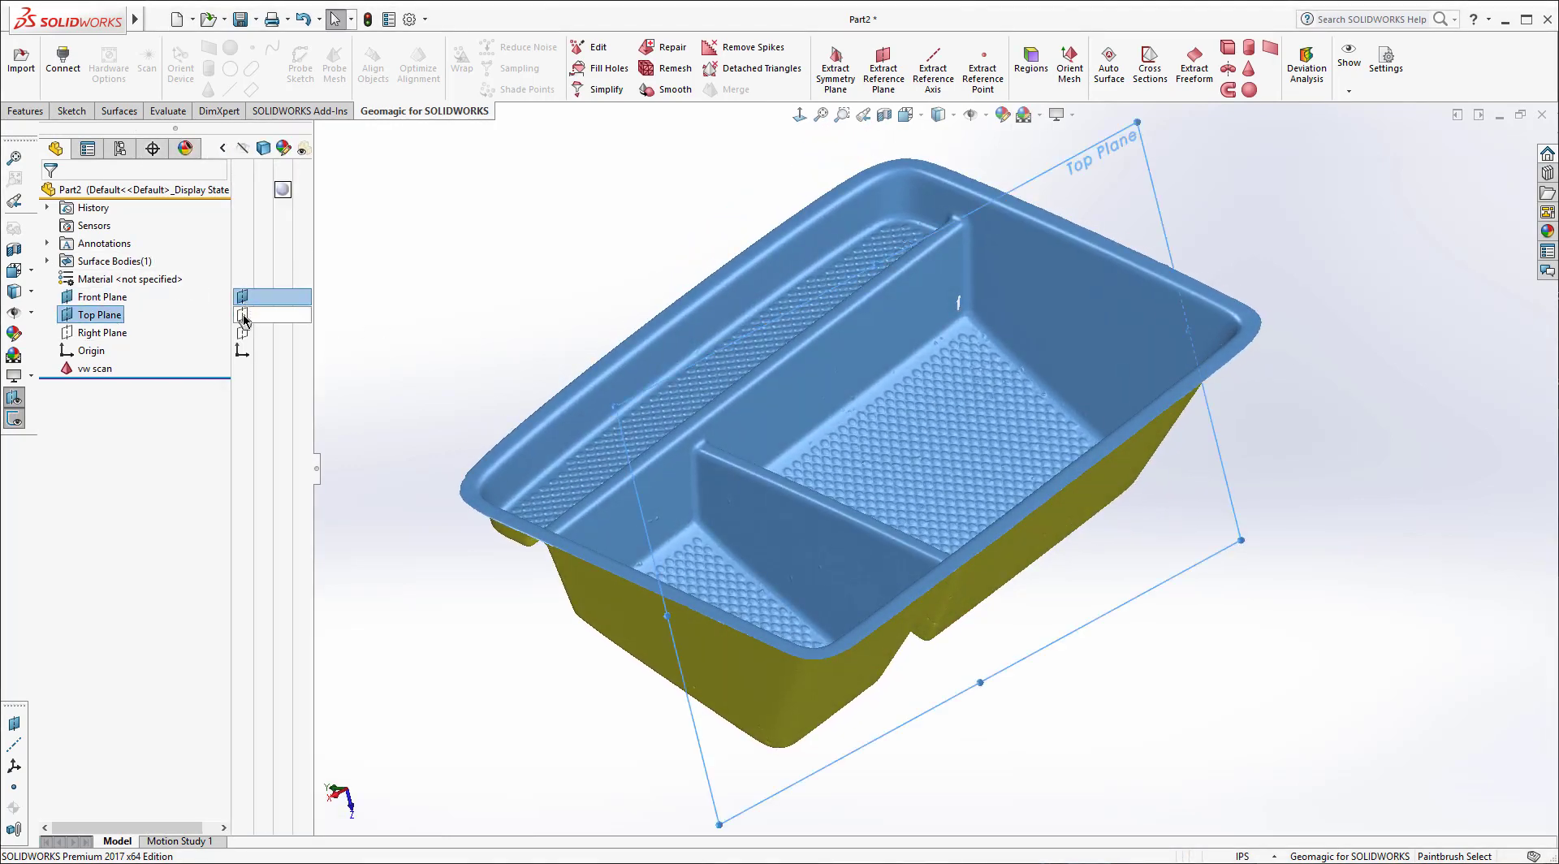
{"action": "left_click", "coordinate": [242, 332]}
{"action": "middle_click_drag", "start_coordinate": [557, 348], "coordinate": [715, 455]}
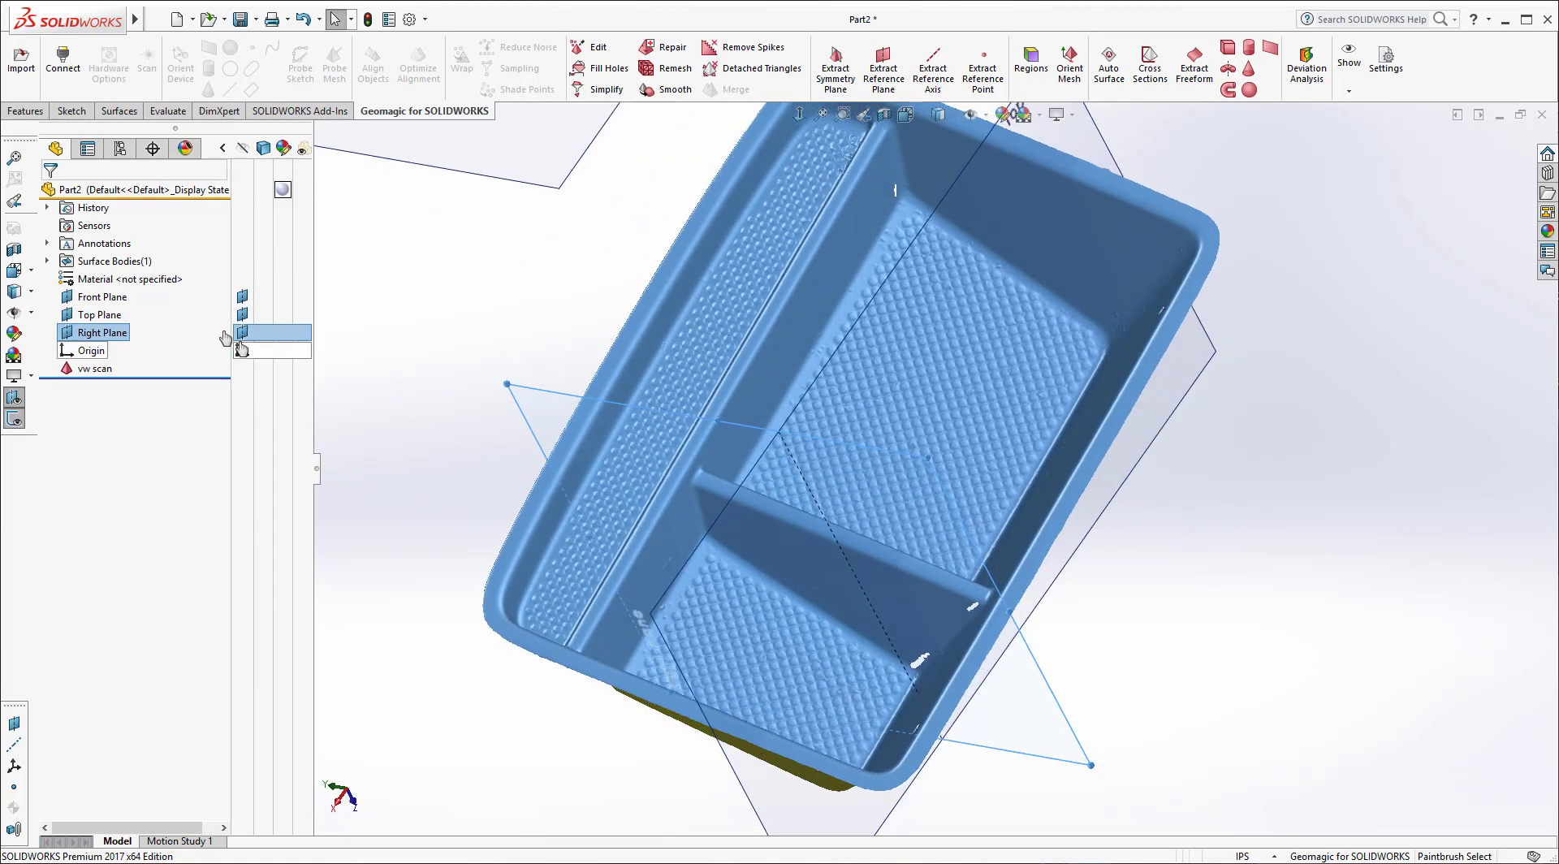
{"action": "scroll", "coordinate": [696, 397], "scroll_direction": "up", "scroll_amount": 4}
{"action": "middle_click_drag", "start_coordinate": [900, 380], "coordinate": [877, 272]}
{"action": "scroll", "coordinate": [929, 421], "scroll_direction": "up", "scroll_amount": 1}
{"action": "middle_click_drag", "start_coordinate": [930, 425], "coordinate": [928, 413]}
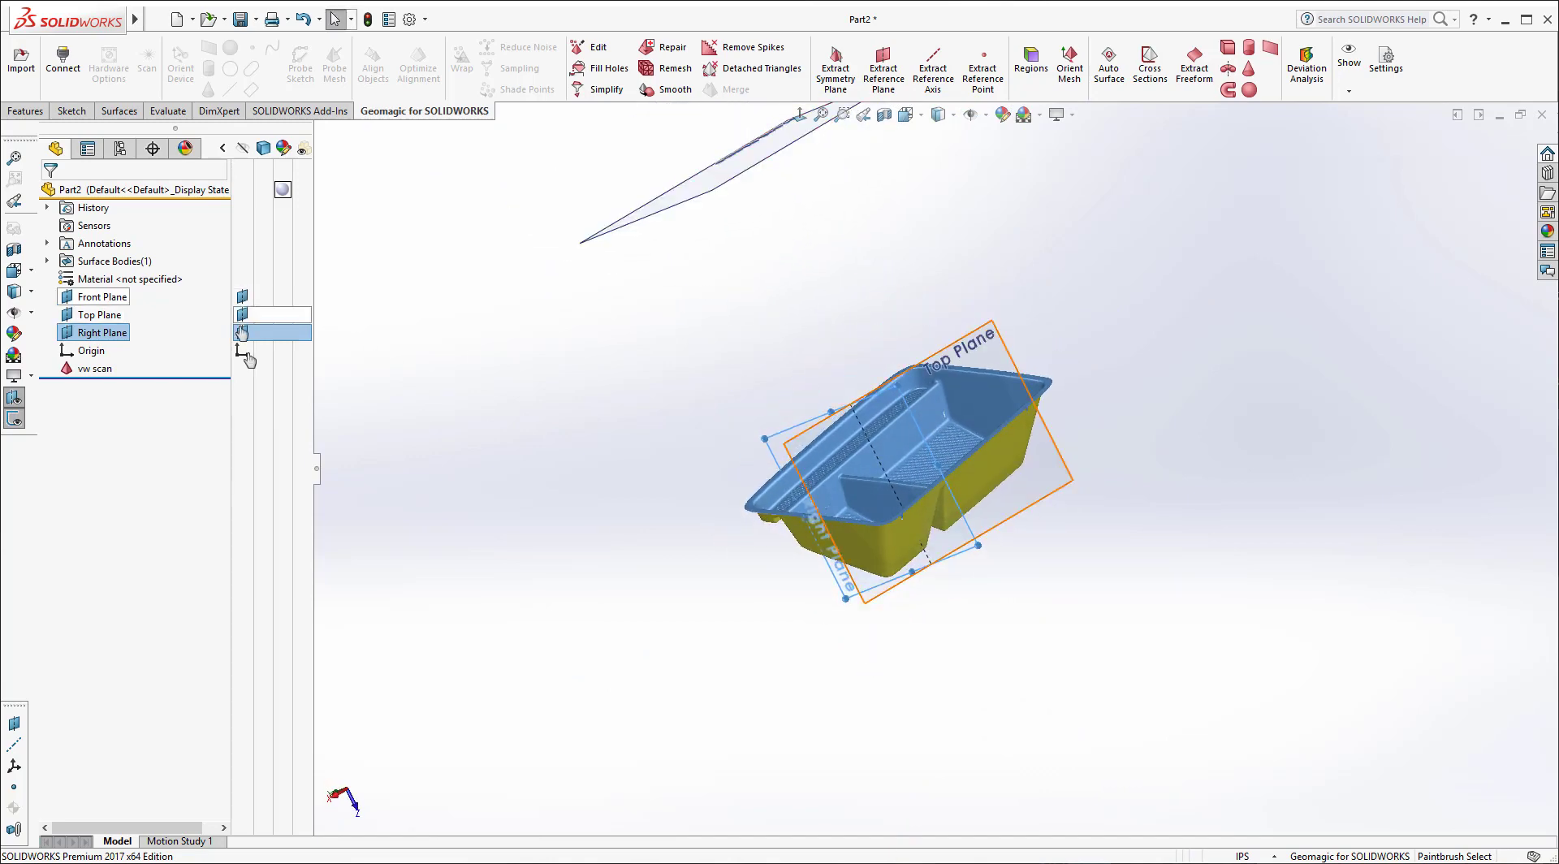
{"action": "middle_click_drag", "start_coordinate": [771, 398], "coordinate": [859, 426]}
{"action": "left_click", "coordinate": [778, 437]}
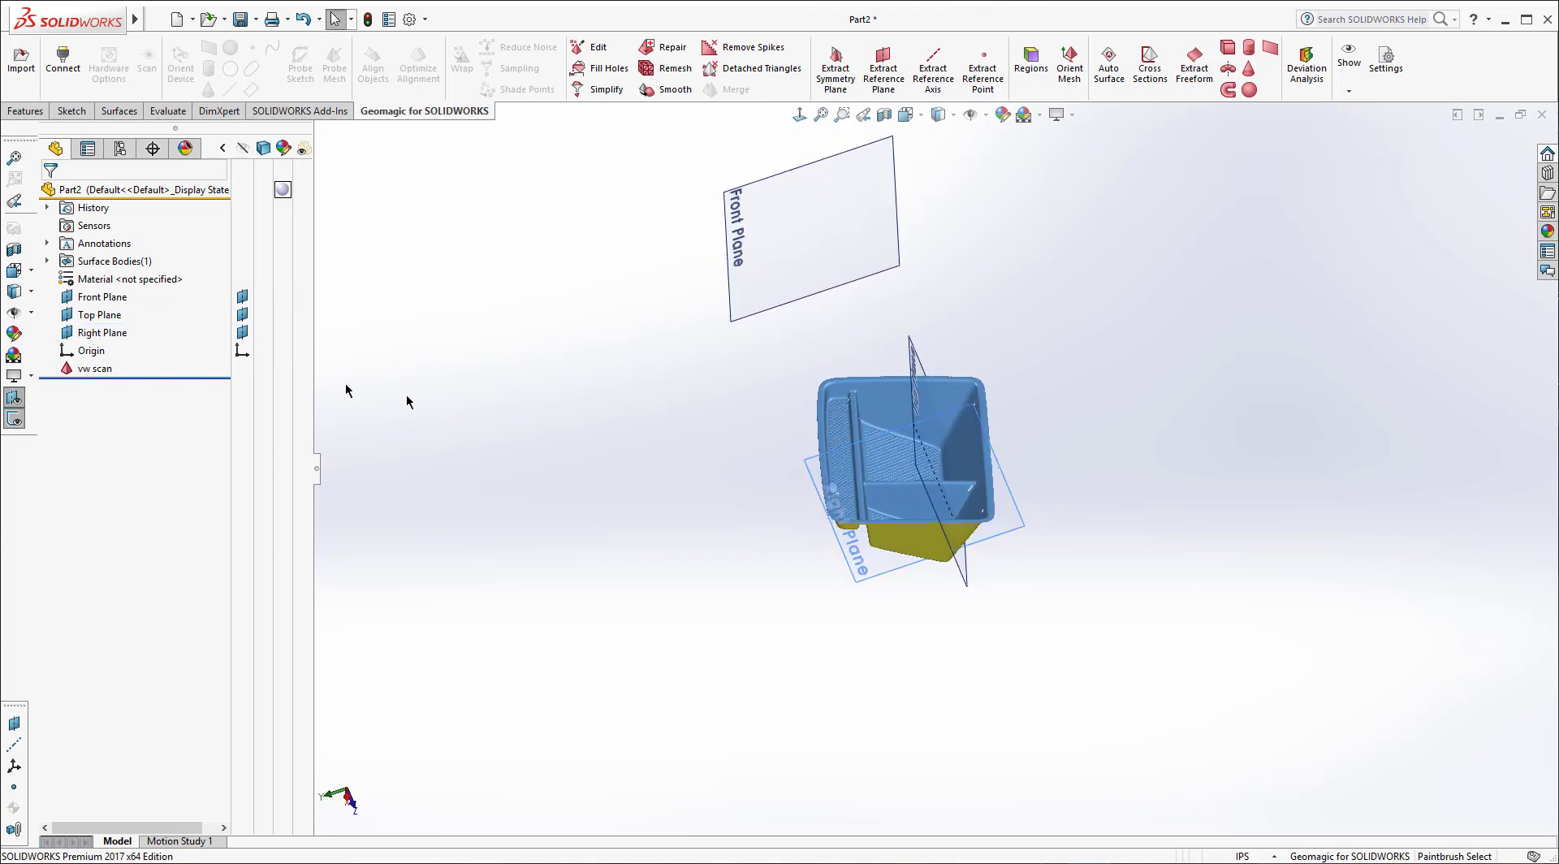
Step: Hide the Front, Top and Right planes
{"action": "left_click", "coordinate": [242, 298]}
{"action": "left_click", "coordinate": [242, 315]}
{"action": "left_click", "coordinate": [242, 332]}
Step: Extract a symmetry plane from the mesh using a manually drawn line that bisects the tray across the middle of its length
{"action": "mouse_move", "coordinate": [882, 455]}
{"action": "middle_mouse_down"}
{"action": "mouse_move", "coordinate": [875, 536]}
{"action": "mouse_move", "coordinate": [933, 476]}
{"action": "mouse_move", "coordinate": [1158, 362]}
{"action": "mouse_move", "coordinate": [946, 512]}
{"action": "mouse_move", "coordinate": [995, 516]}
{"action": "mouse_move", "coordinate": [996, 607]}
{"action": "mouse_move", "coordinate": [1043, 597]}
{"action": "mouse_move", "coordinate": [976, 593]}
{"action": "mouse_move", "coordinate": [1131, 320]}
{"action": "mouse_move", "coordinate": [1131, 358]}
{"action": "middle_mouse_up"}
{"action": "scroll", "coordinate": [922, 463], "scroll_direction": "down", "scroll_amount": 4}
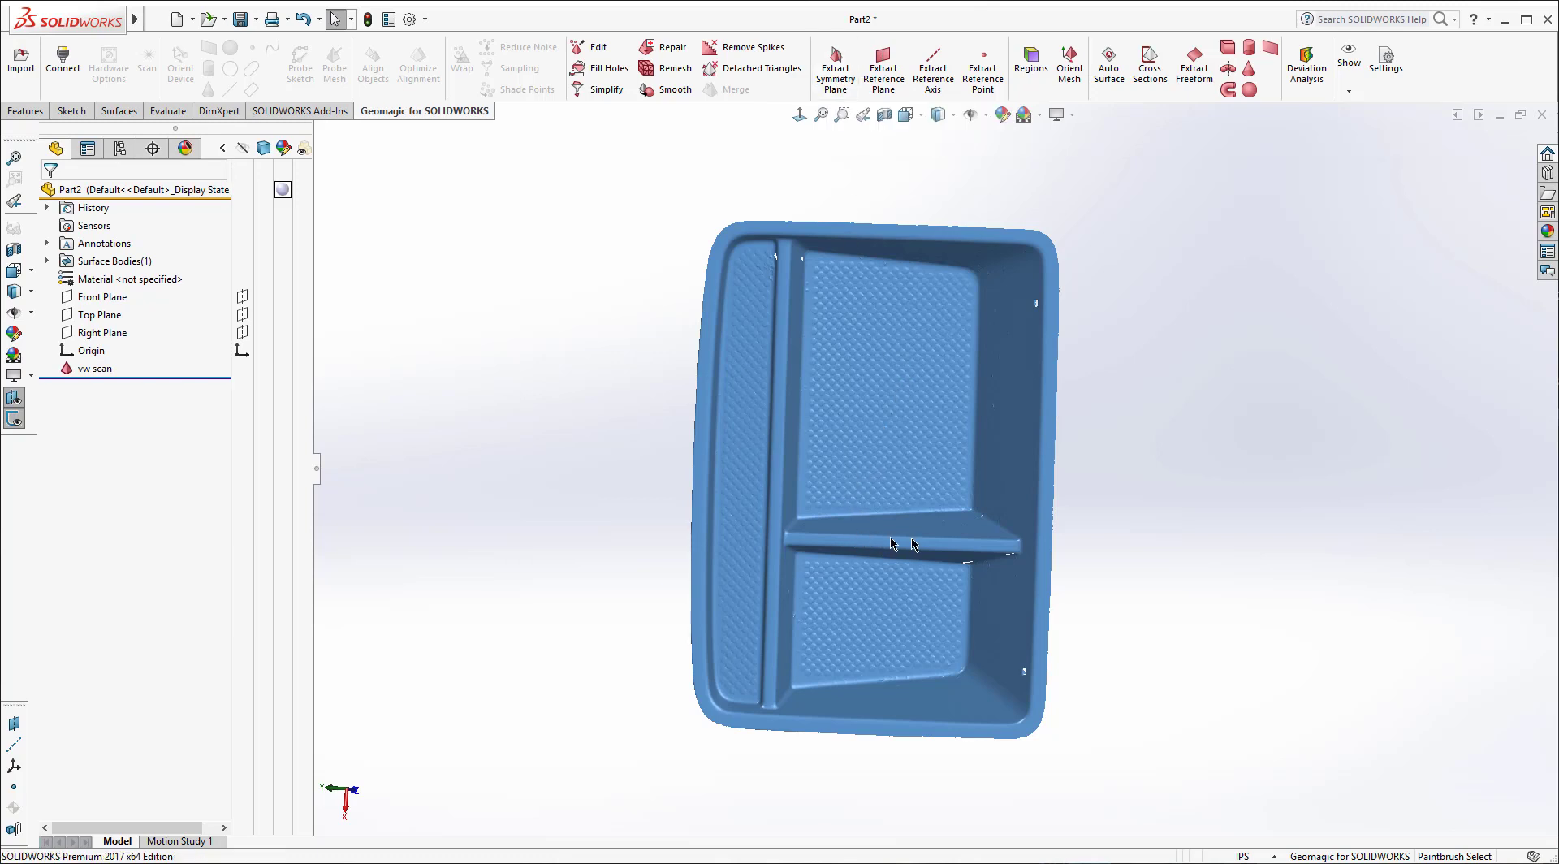
{"action": "left_click", "coordinate": [845, 78]}
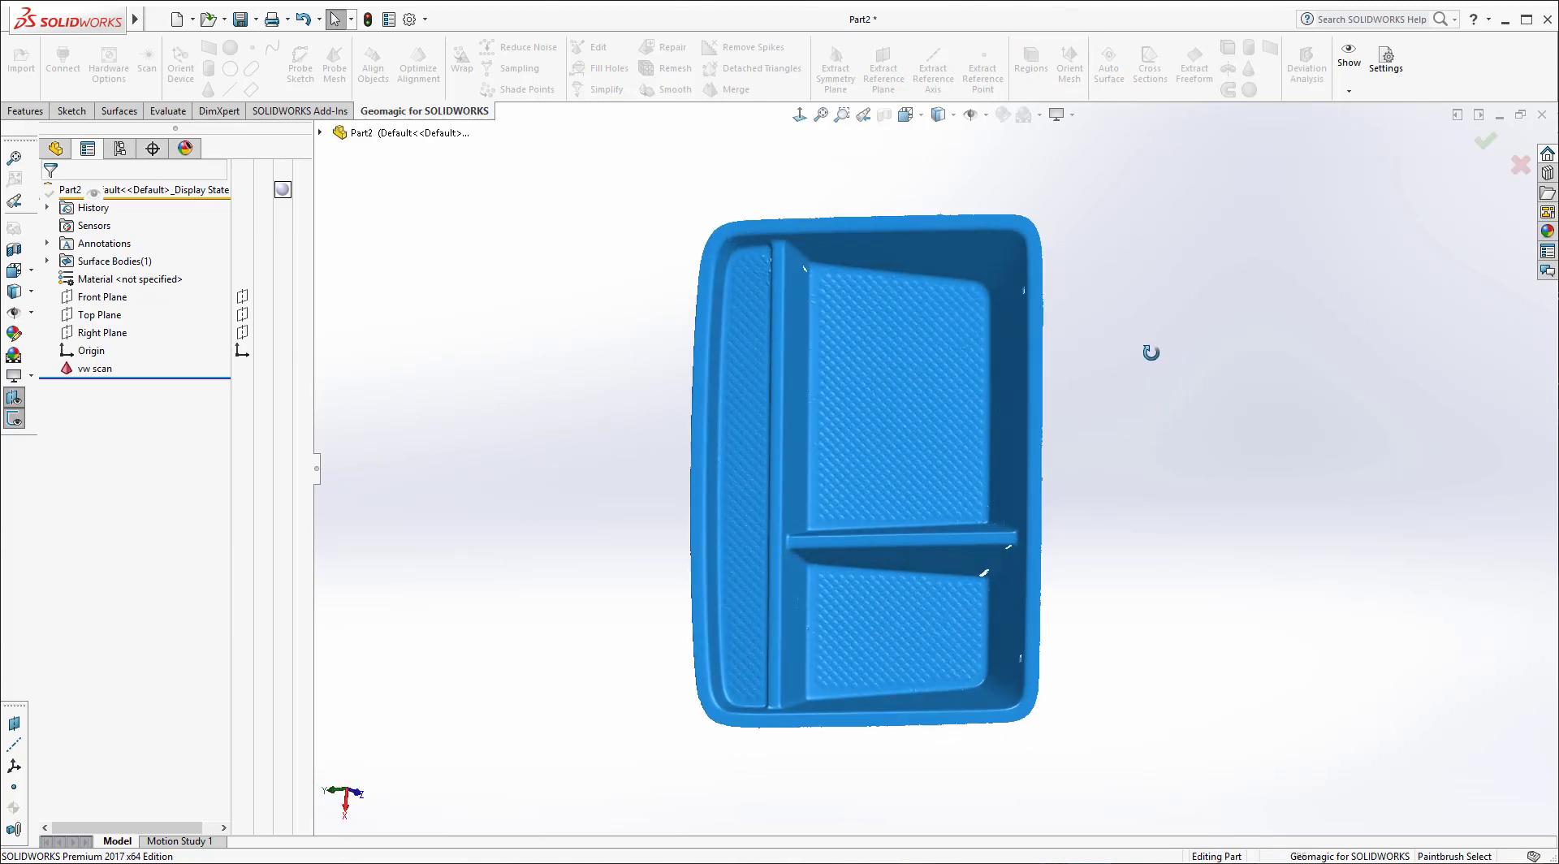
{"action": "left_click_drag", "start_coordinate": [667, 473], "coordinate": [1097, 466]}
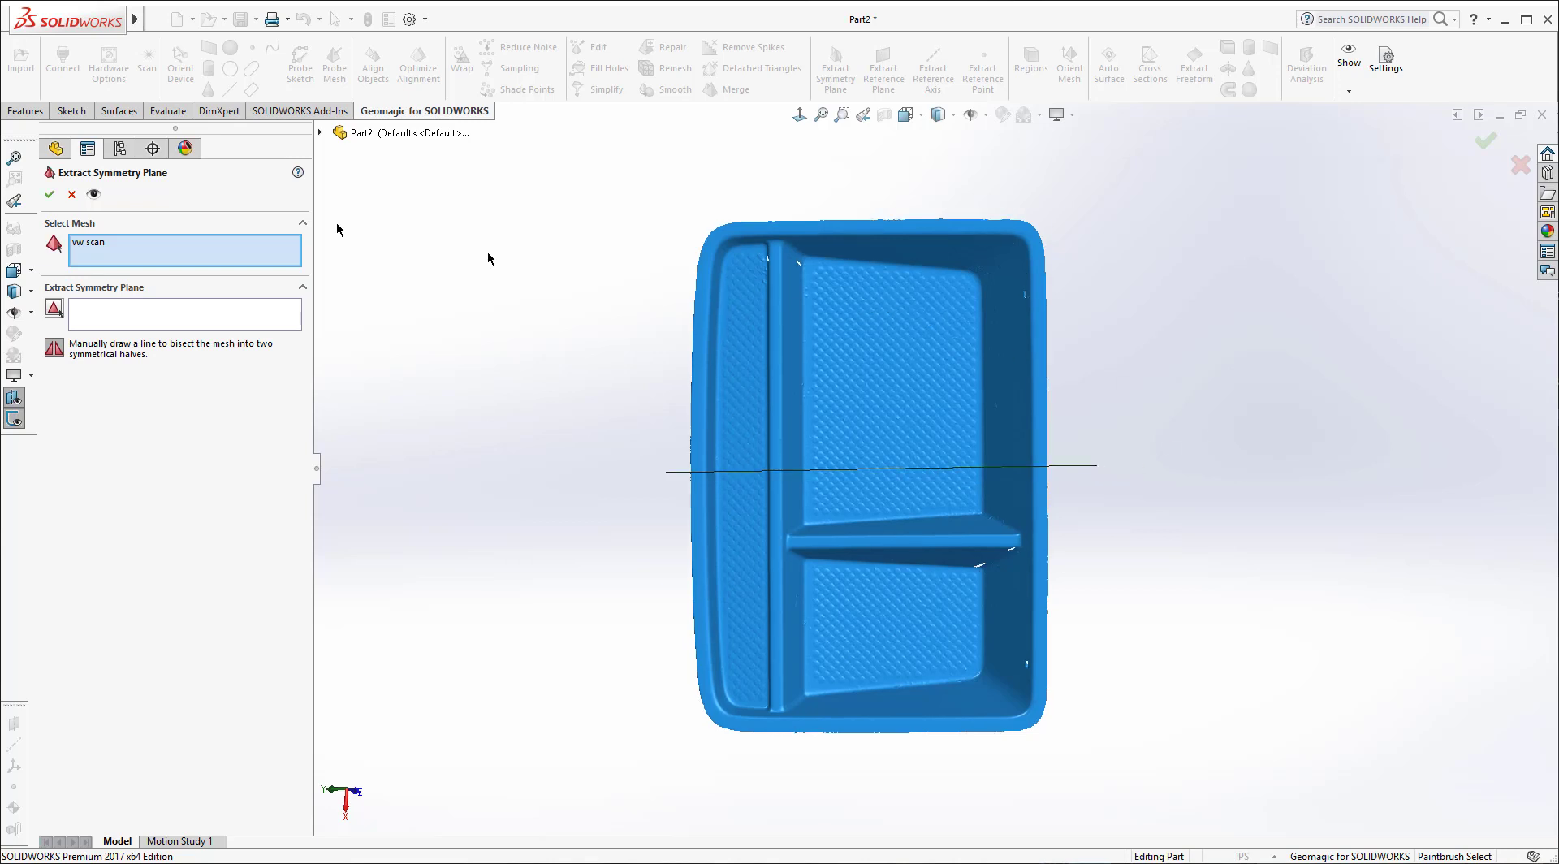
{"action": "left_click", "coordinate": [93, 194]}
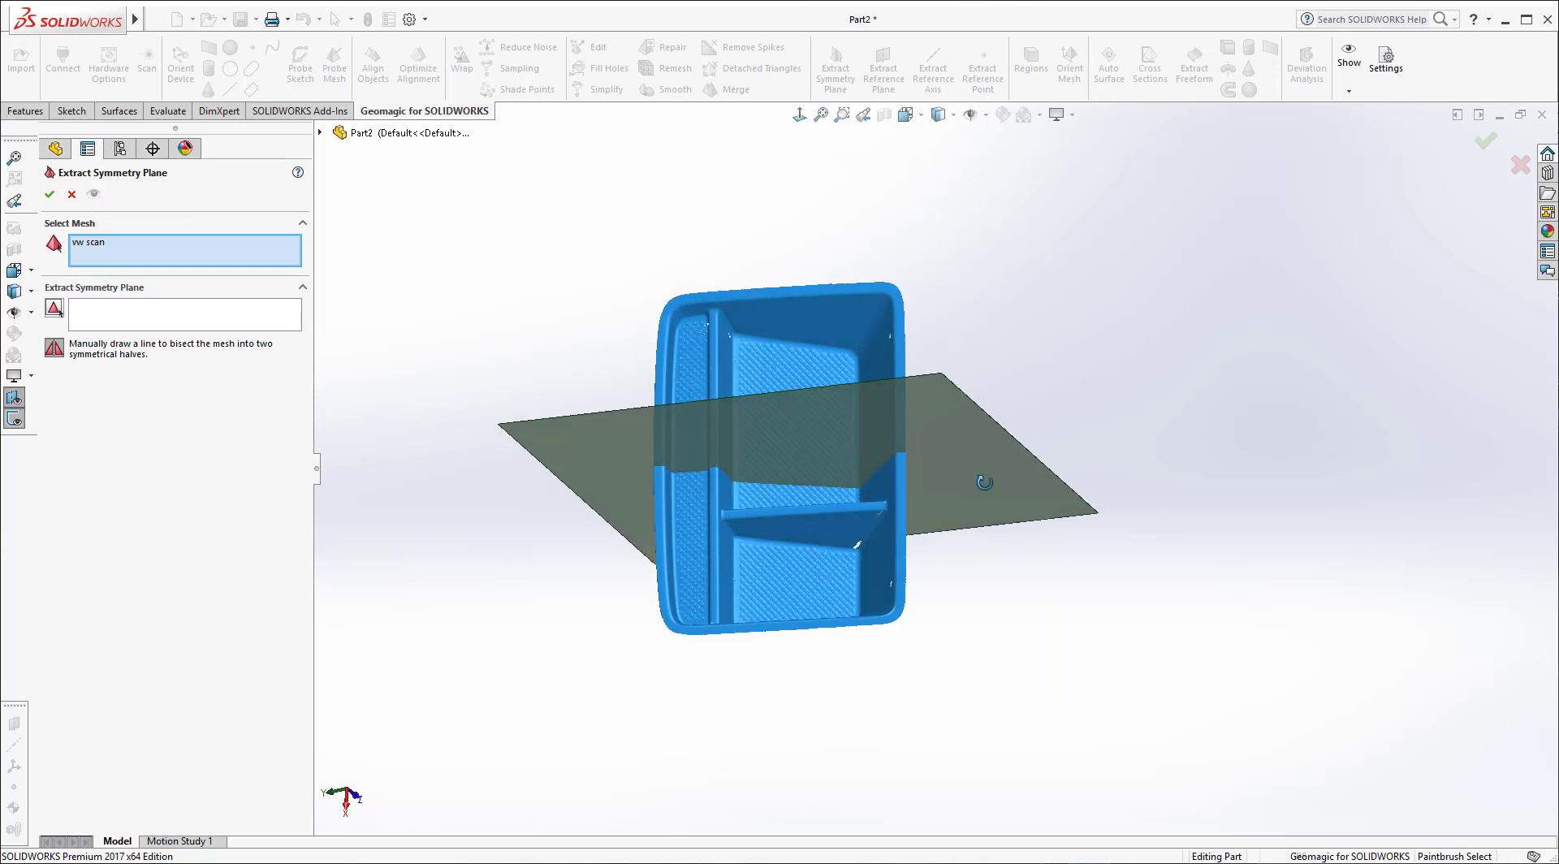
{"action": "left_click", "coordinate": [50, 195]}
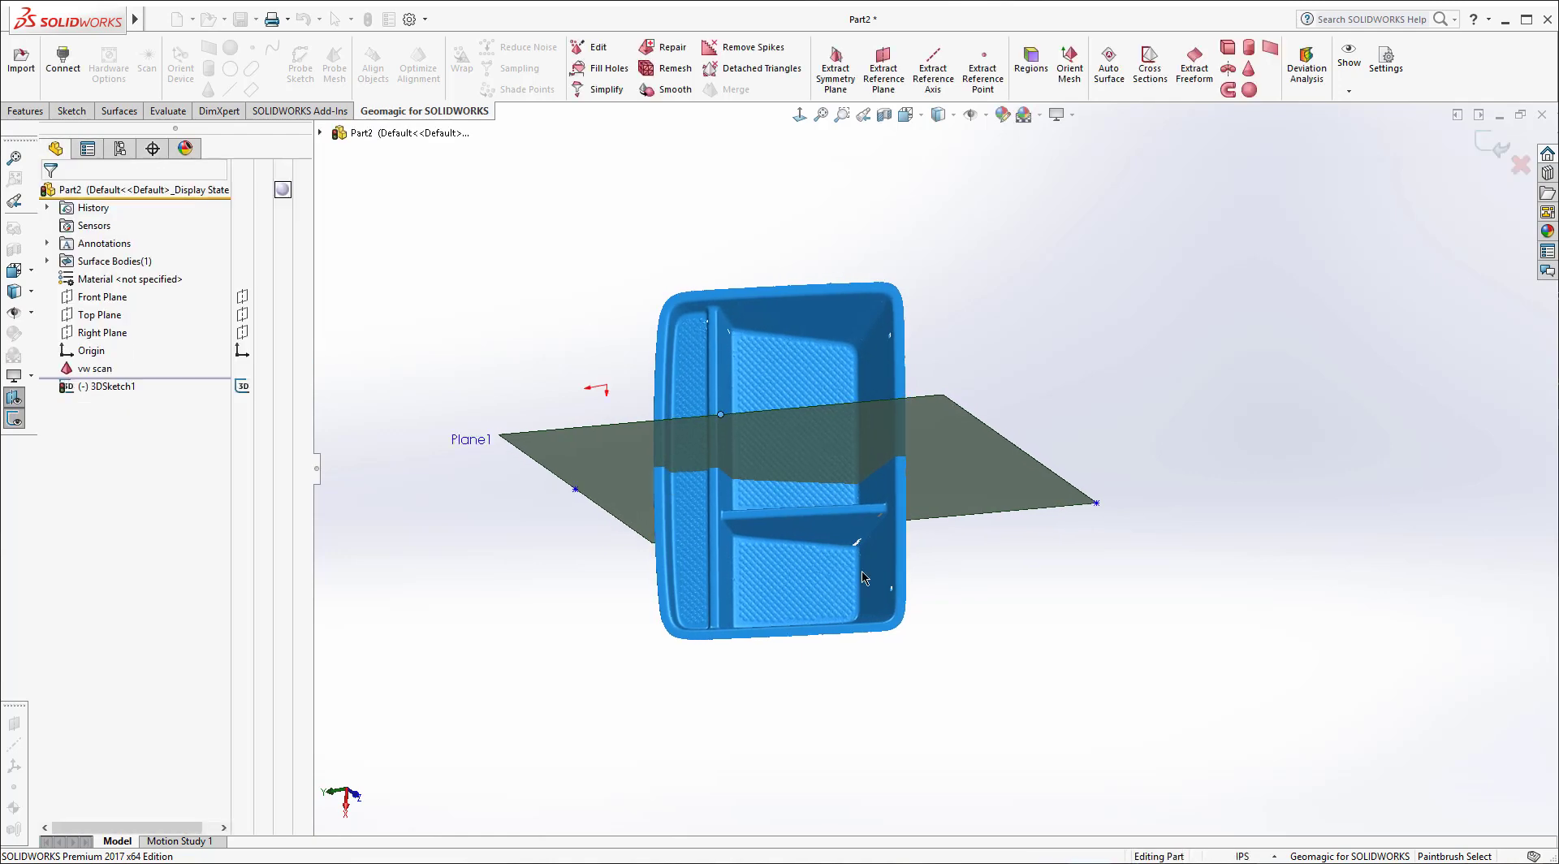
Step: Examine the tray's side profile, textured floors and narrow side compartment for flat areas suited to a reference plane
{"action": "middle_click_drag", "start_coordinate": [801, 689], "coordinate": [845, 730]}
{"action": "scroll", "coordinate": [853, 555], "scroll_direction": "down", "scroll_amount": 3}
{"action": "scroll", "coordinate": [852, 556], "scroll_direction": "down", "scroll_amount": 2}
{"action": "scroll", "coordinate": [892, 528], "scroll_direction": "up", "scroll_amount": 1}
{"action": "middle_click_drag", "start_coordinate": [898, 526], "coordinate": [912, 431]}
{"action": "middle_click_drag", "start_coordinate": [891, 557], "coordinate": [1025, 433]}
{"action": "scroll", "coordinate": [1025, 433], "scroll_direction": "down", "scroll_amount": 5}
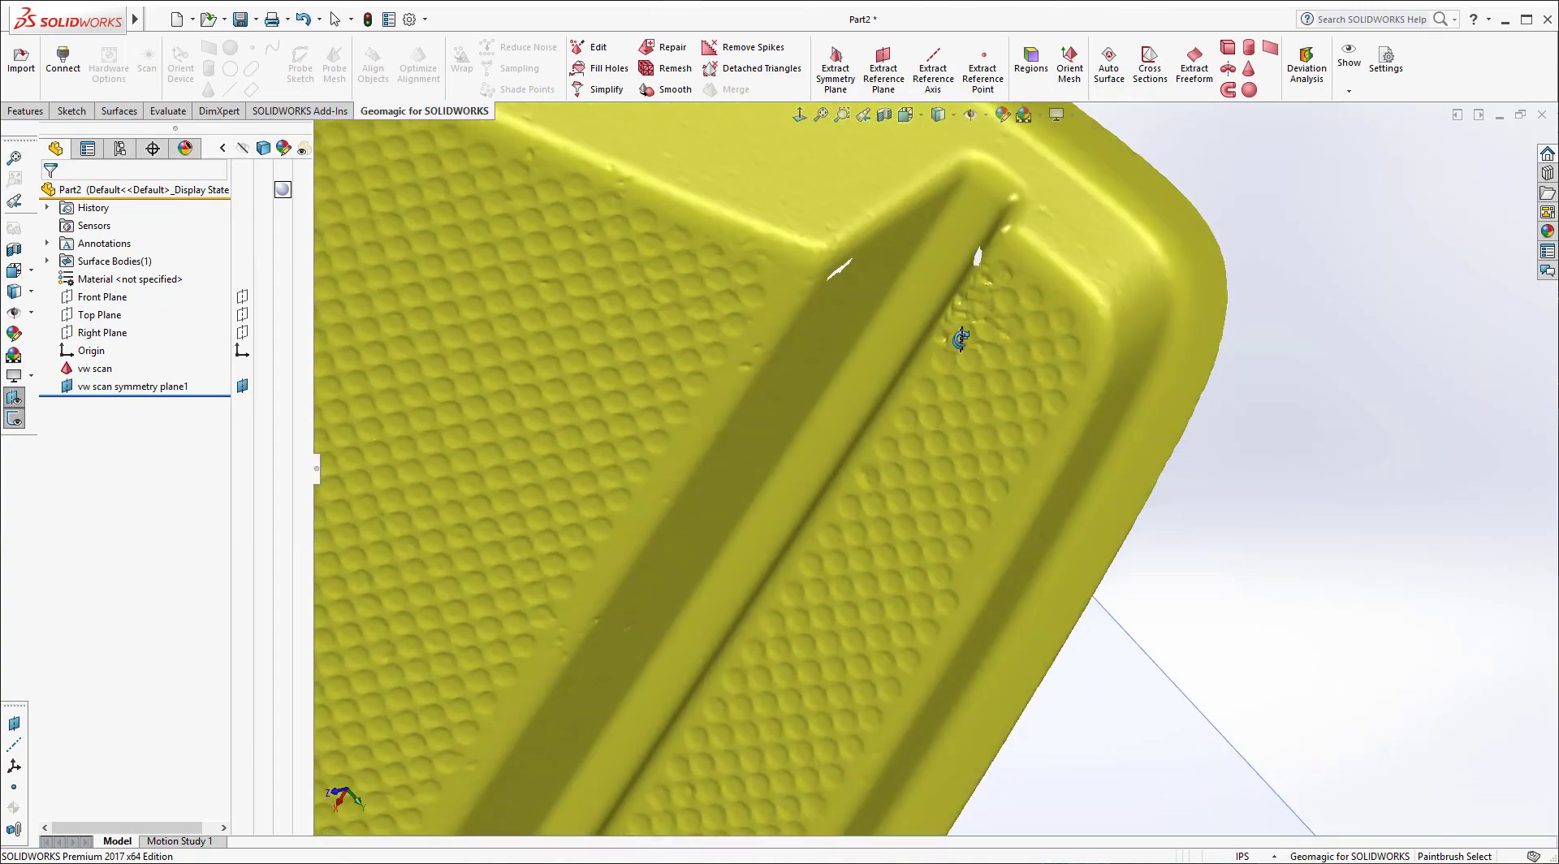
{"action": "middle_click_drag", "start_coordinate": [1032, 301], "coordinate": [967, 539]}
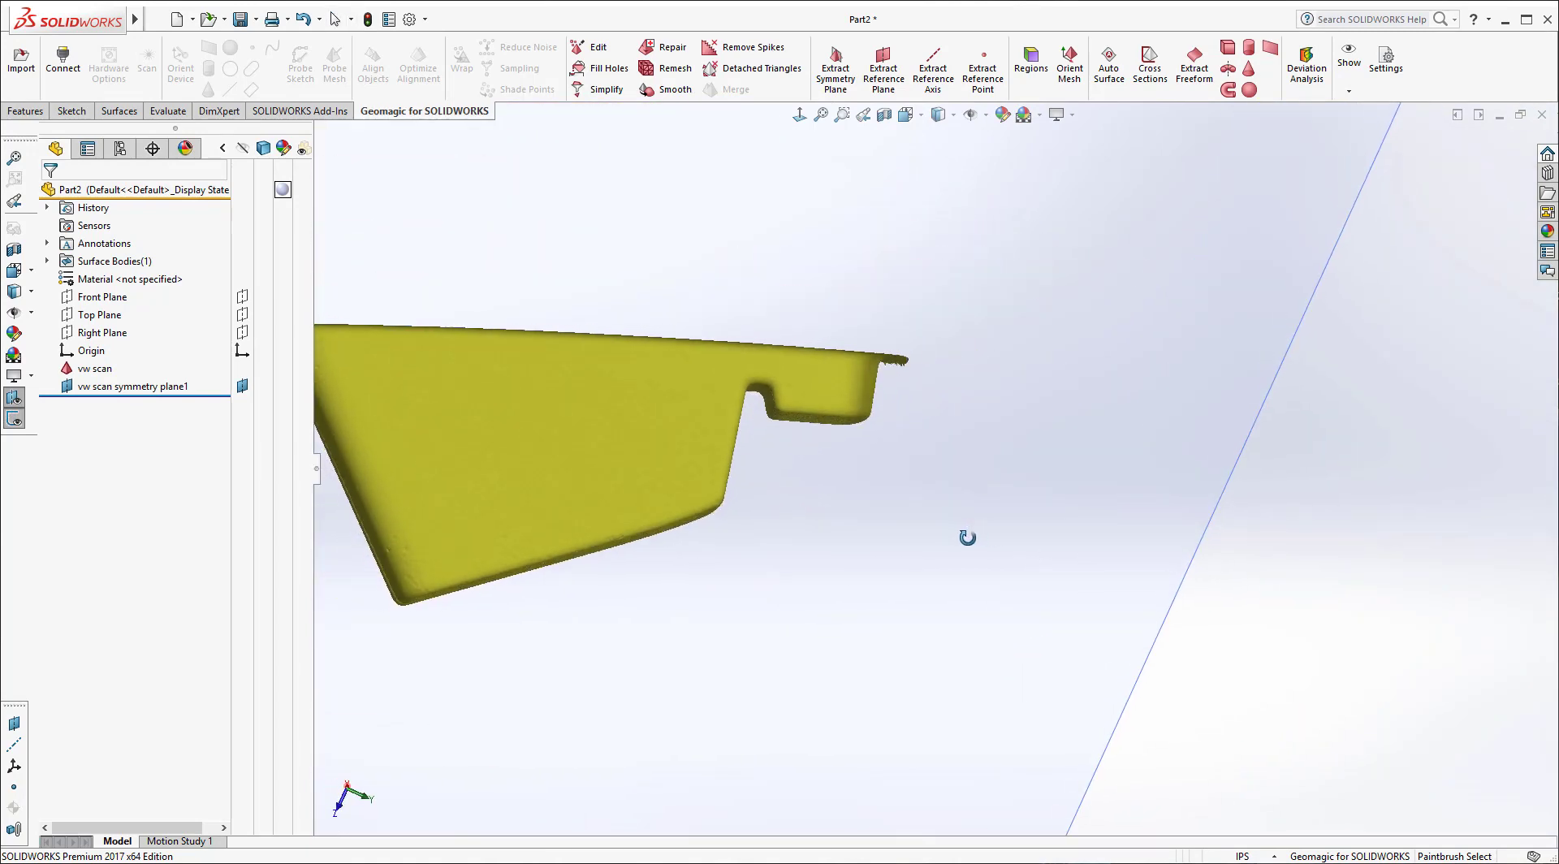
{"action": "scroll", "coordinate": [942, 495], "scroll_direction": "up", "scroll_amount": 2}
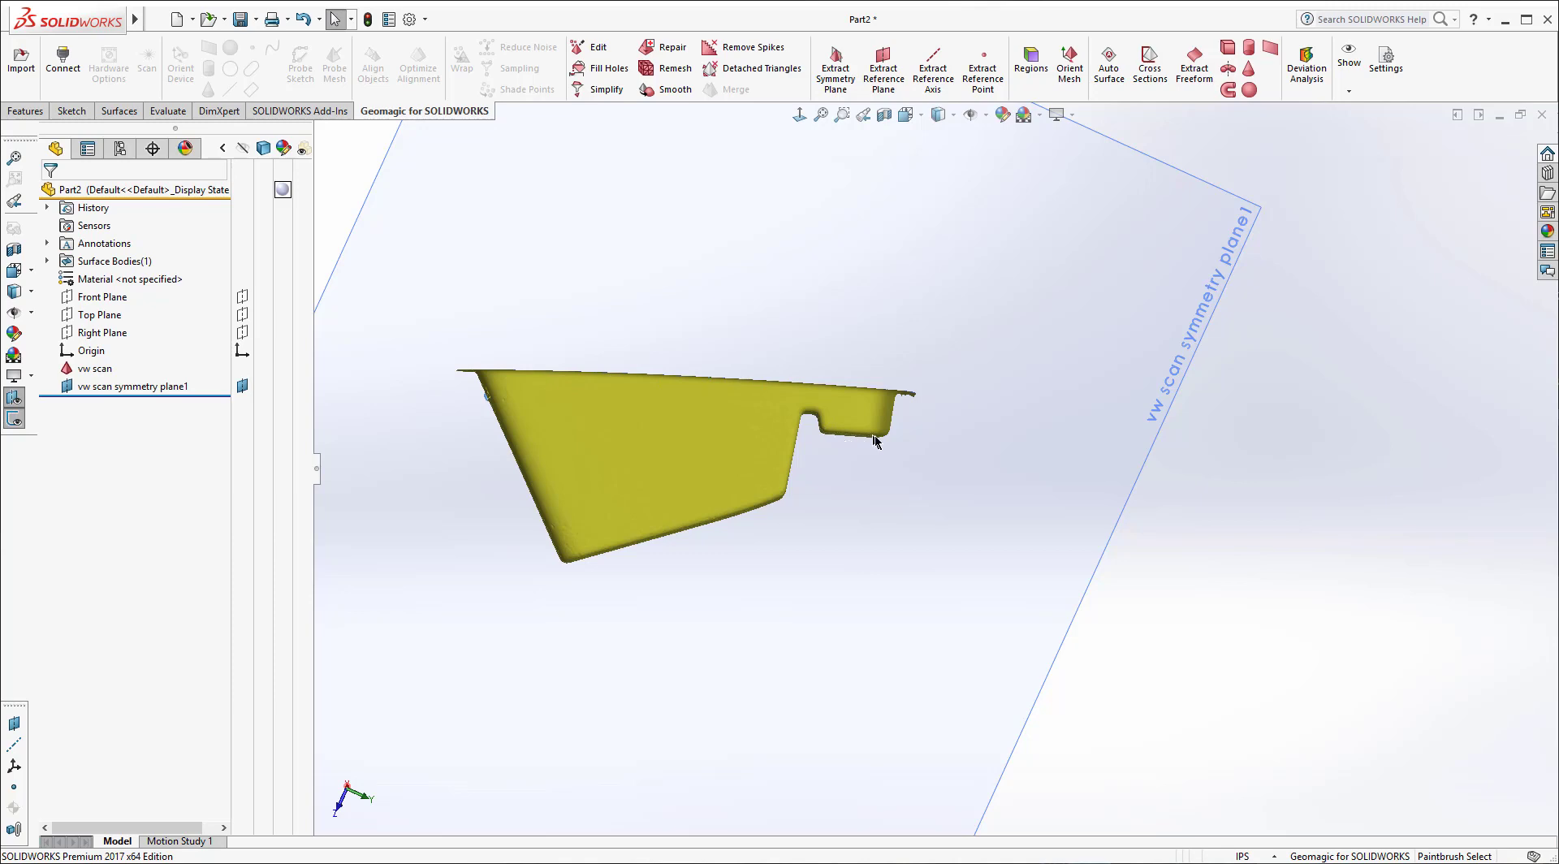
{"action": "middle_click_drag", "start_coordinate": [819, 399], "coordinate": [815, 497]}
{"action": "scroll", "coordinate": [849, 425], "scroll_direction": "down", "scroll_amount": 6}
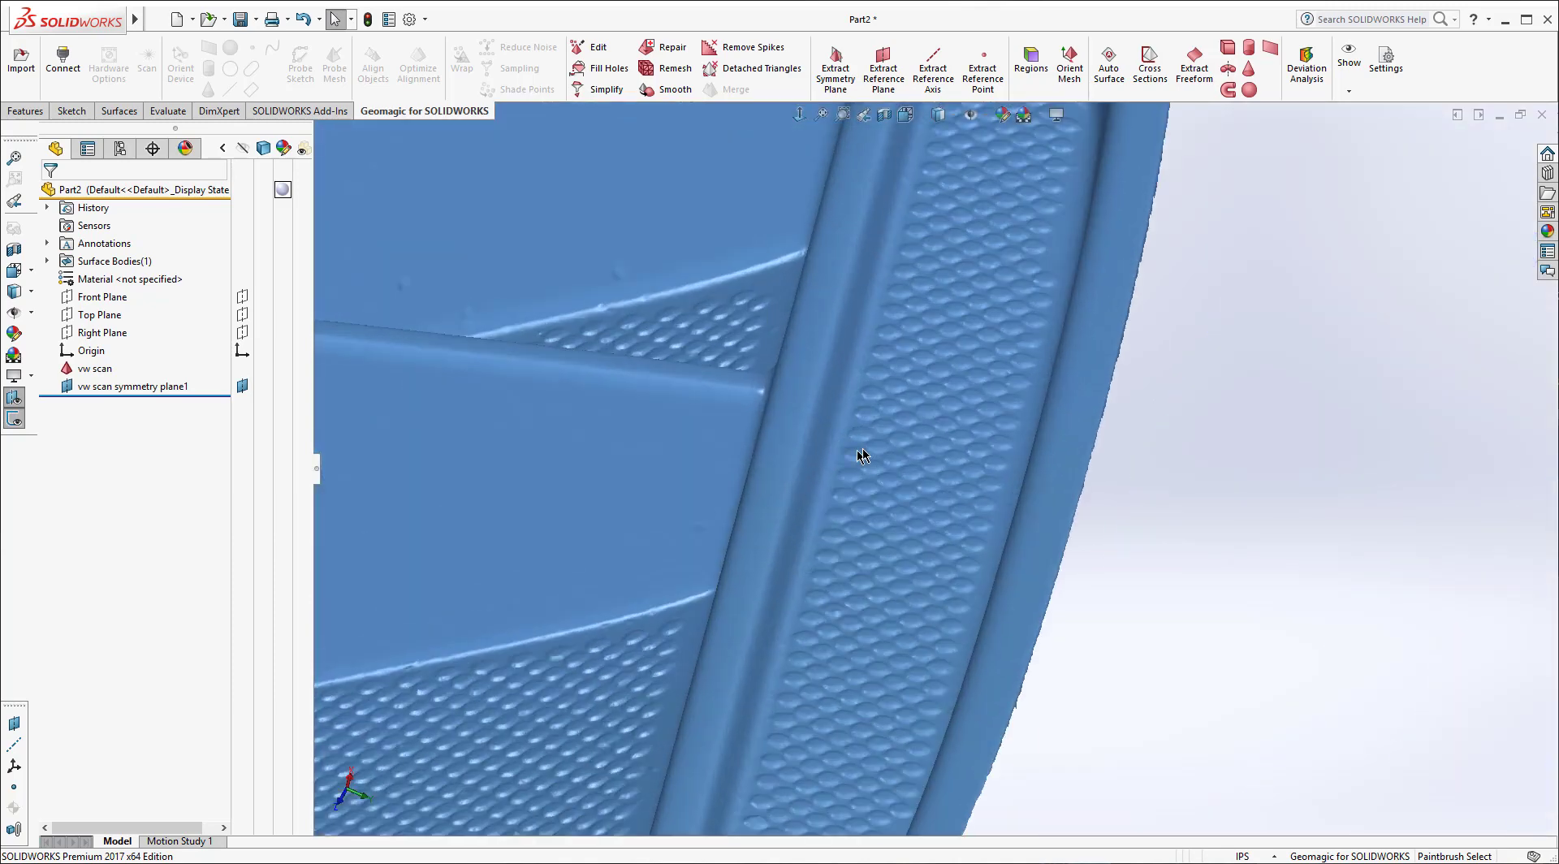
{"action": "middle_click_drag", "start_coordinate": [863, 453], "coordinate": [863, 523]}
{"action": "scroll", "coordinate": [862, 523], "scroll_direction": "down", "scroll_amount": 5}
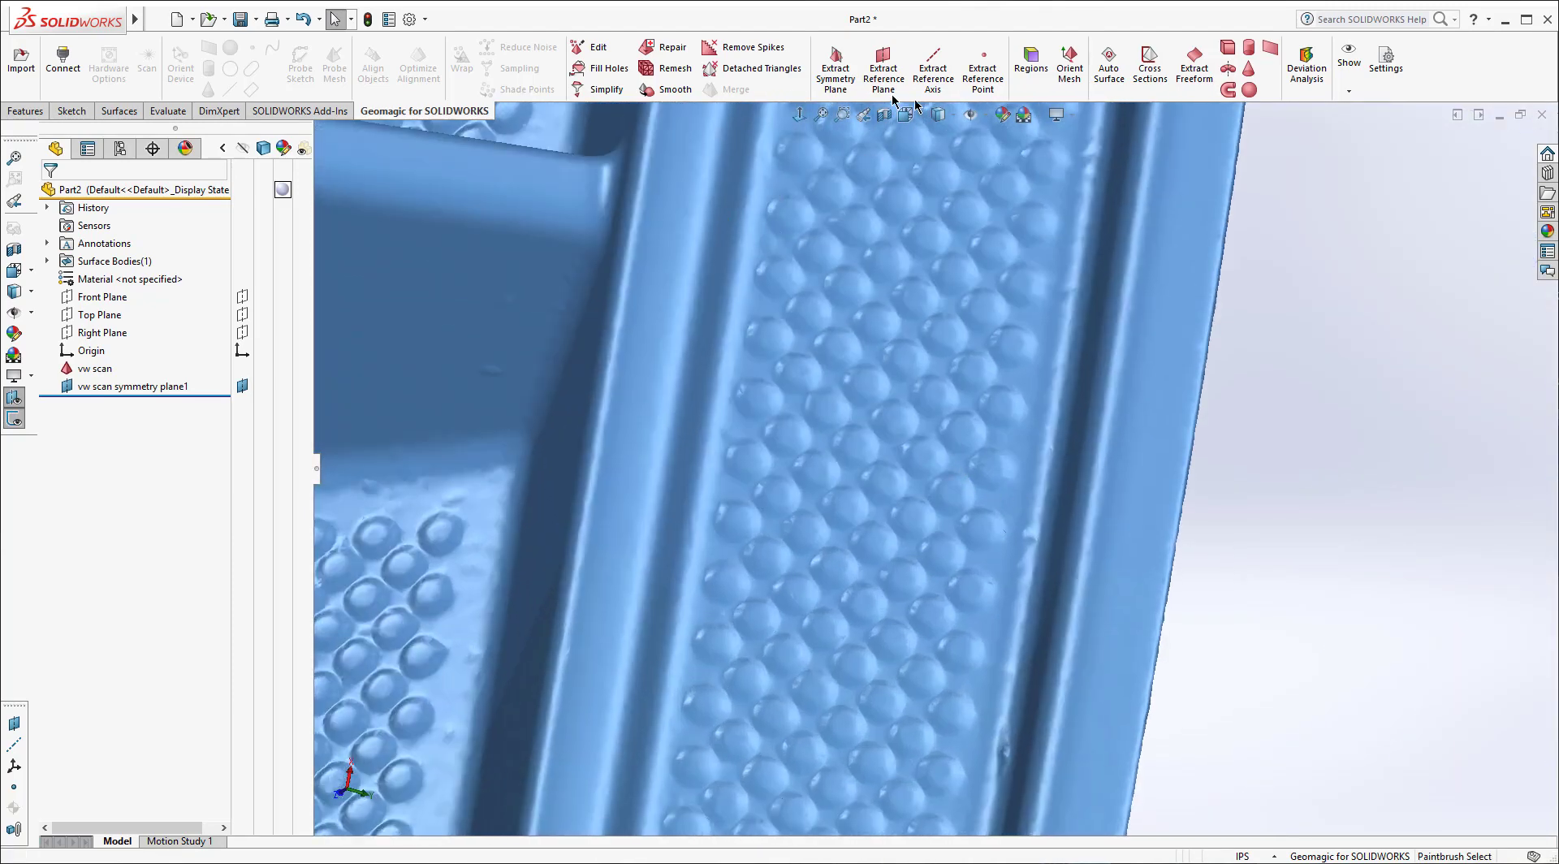
Step: Start extracting a reference plane and select flat mesh patches between the bumps along the outer edge of the side compartment's floor
{"action": "left_click", "coordinate": [885, 71]}
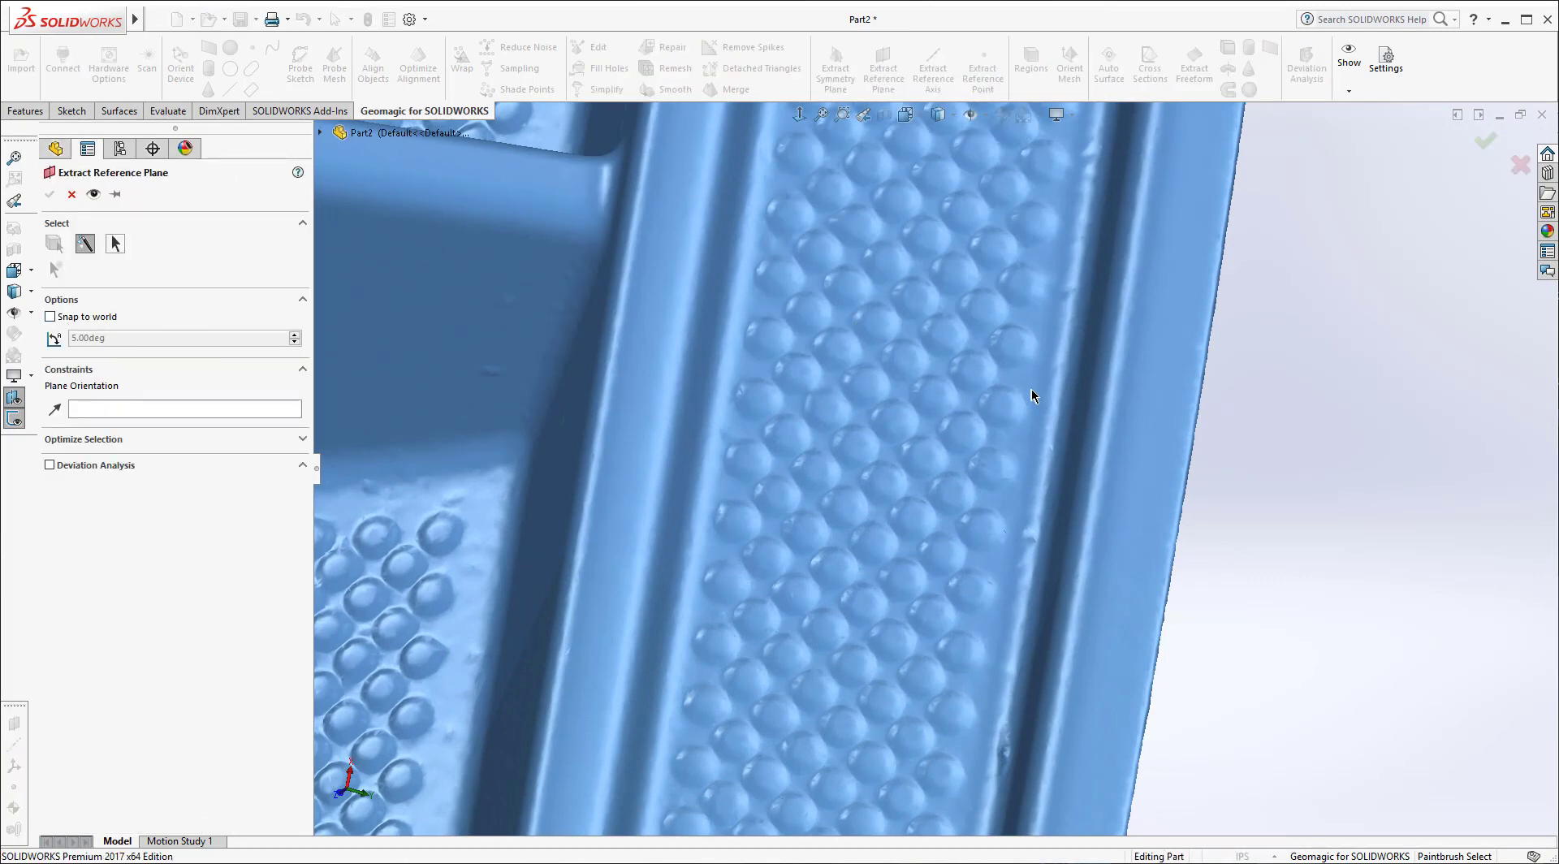
{"action": "scroll", "coordinate": [1025, 385], "scroll_direction": "down", "scroll_amount": 2}
{"action": "scroll", "coordinate": [997, 382], "scroll_direction": "down", "scroll_amount": 3}
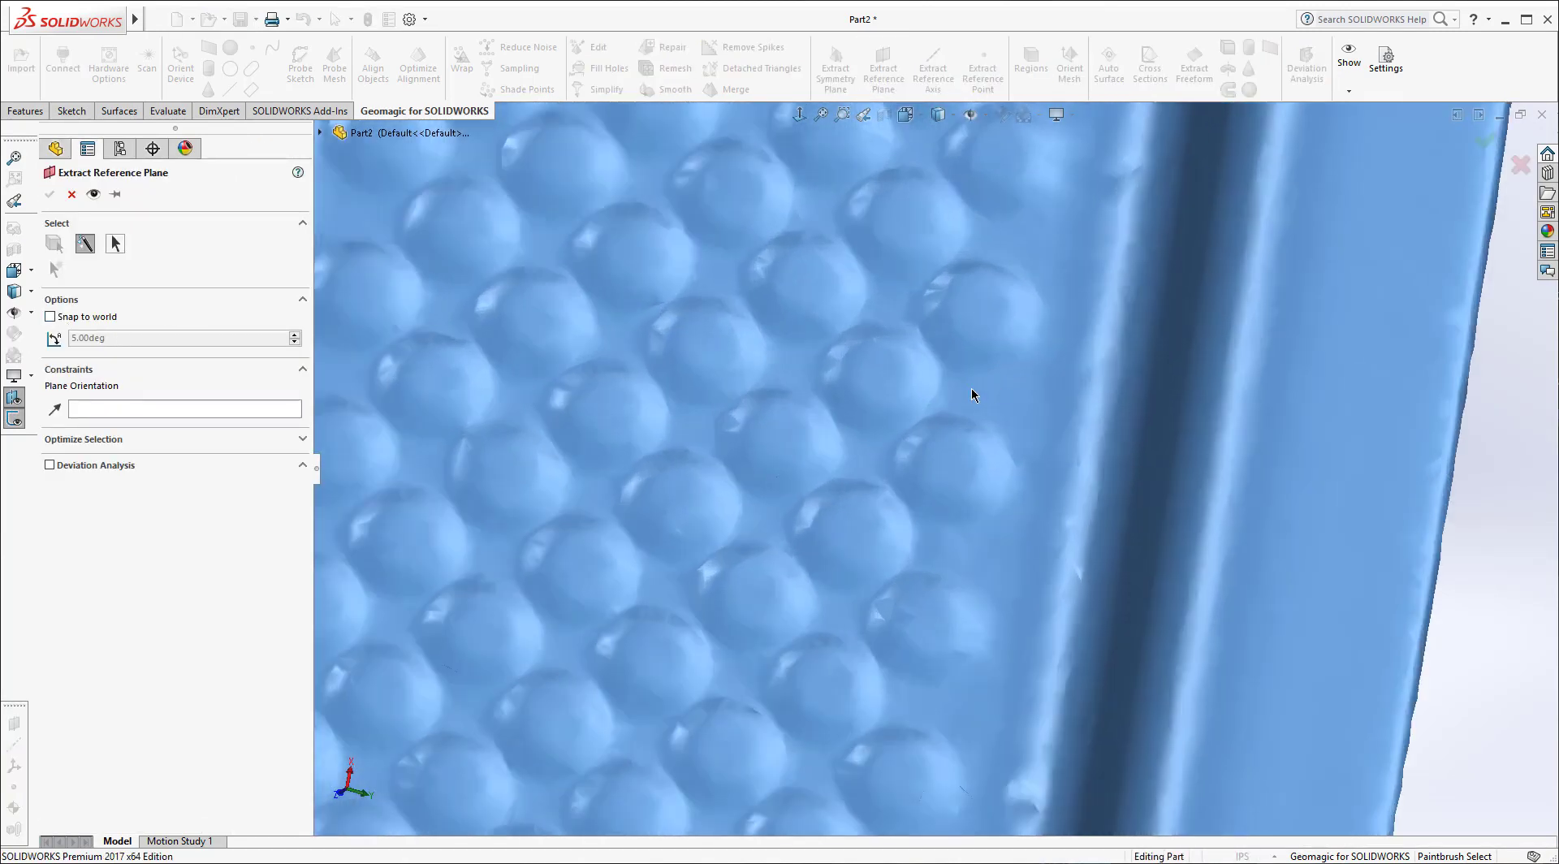
{"action": "left_click", "coordinate": [978, 399]}
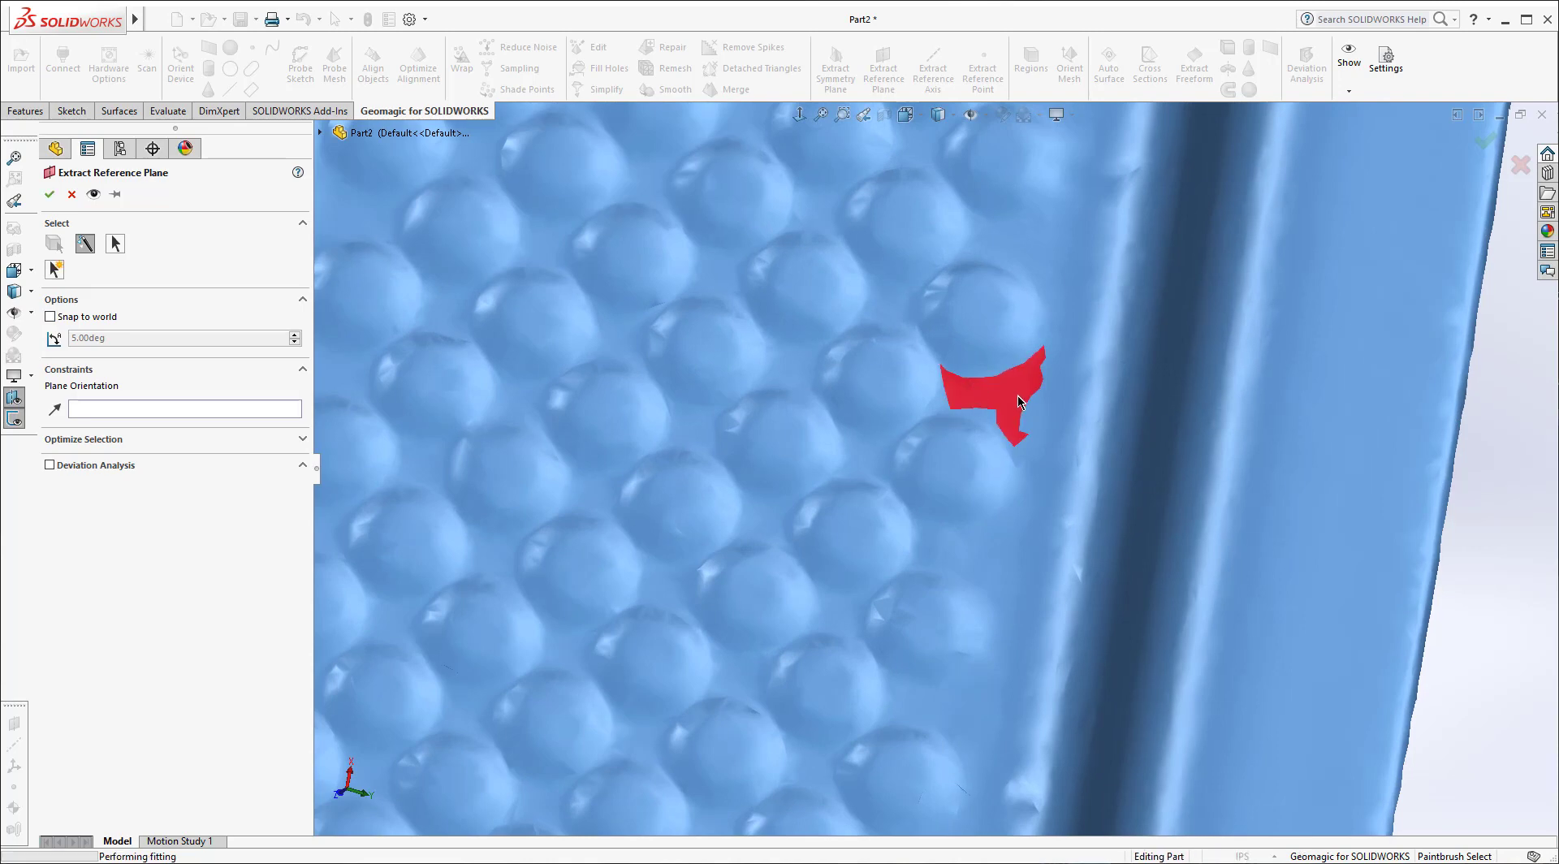
{"action": "scroll", "coordinate": [1015, 390], "scroll_direction": "up", "scroll_amount": 5}
{"action": "scroll", "coordinate": [1028, 264], "scroll_direction": "down", "scroll_amount": 2}
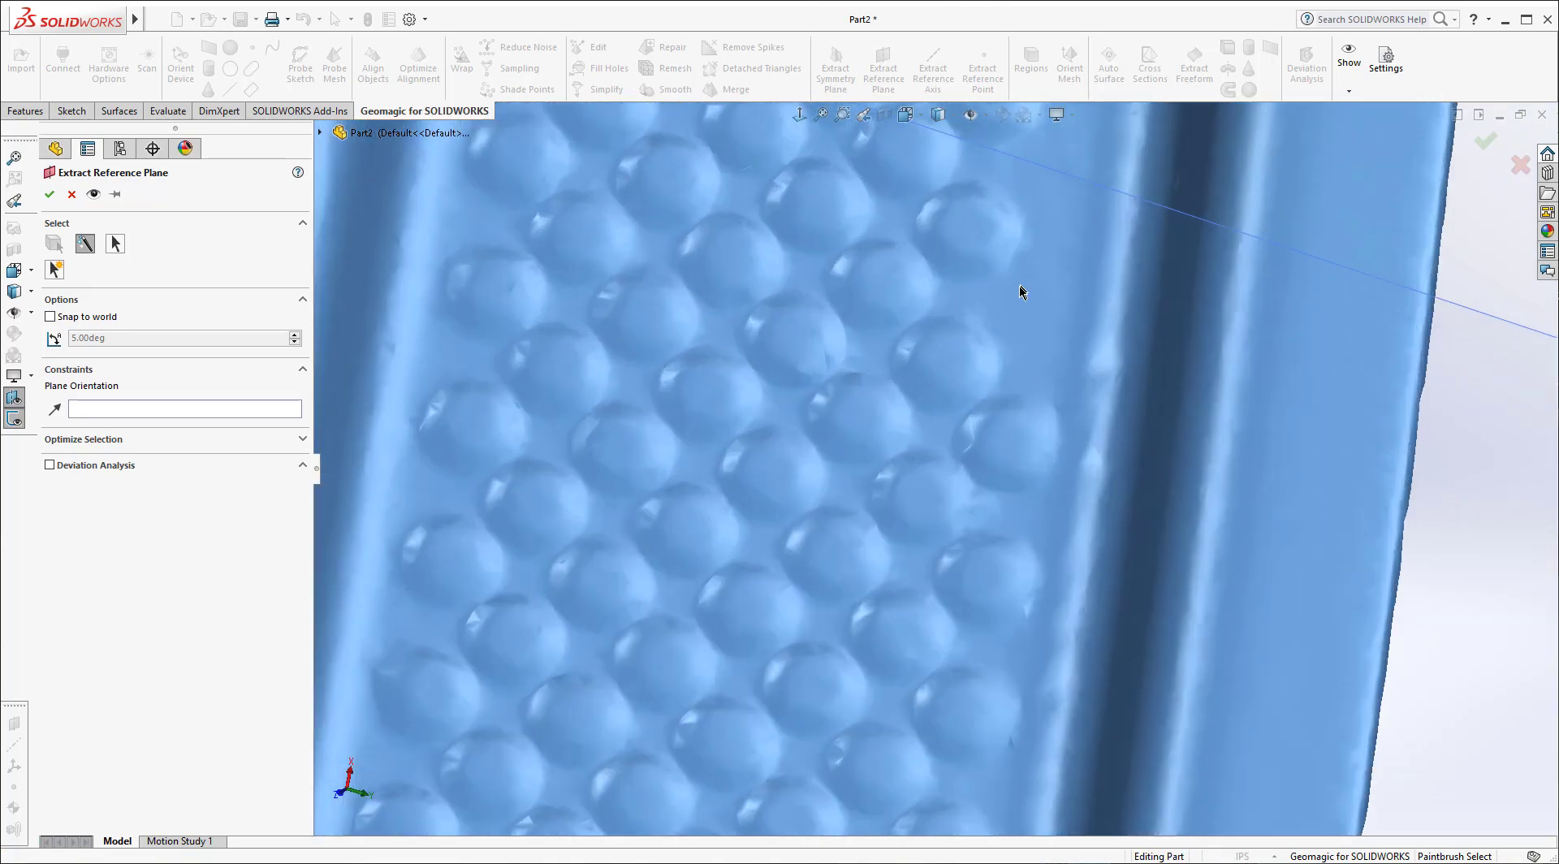
{"action": "left_click_drag", "start_coordinate": [1007, 306], "coordinate": [1064, 267]}
{"action": "scroll", "coordinate": [1034, 285], "scroll_direction": "up", "scroll_amount": 5}
{"action": "scroll", "coordinate": [929, 338], "scroll_direction": "down", "scroll_amount": 5}
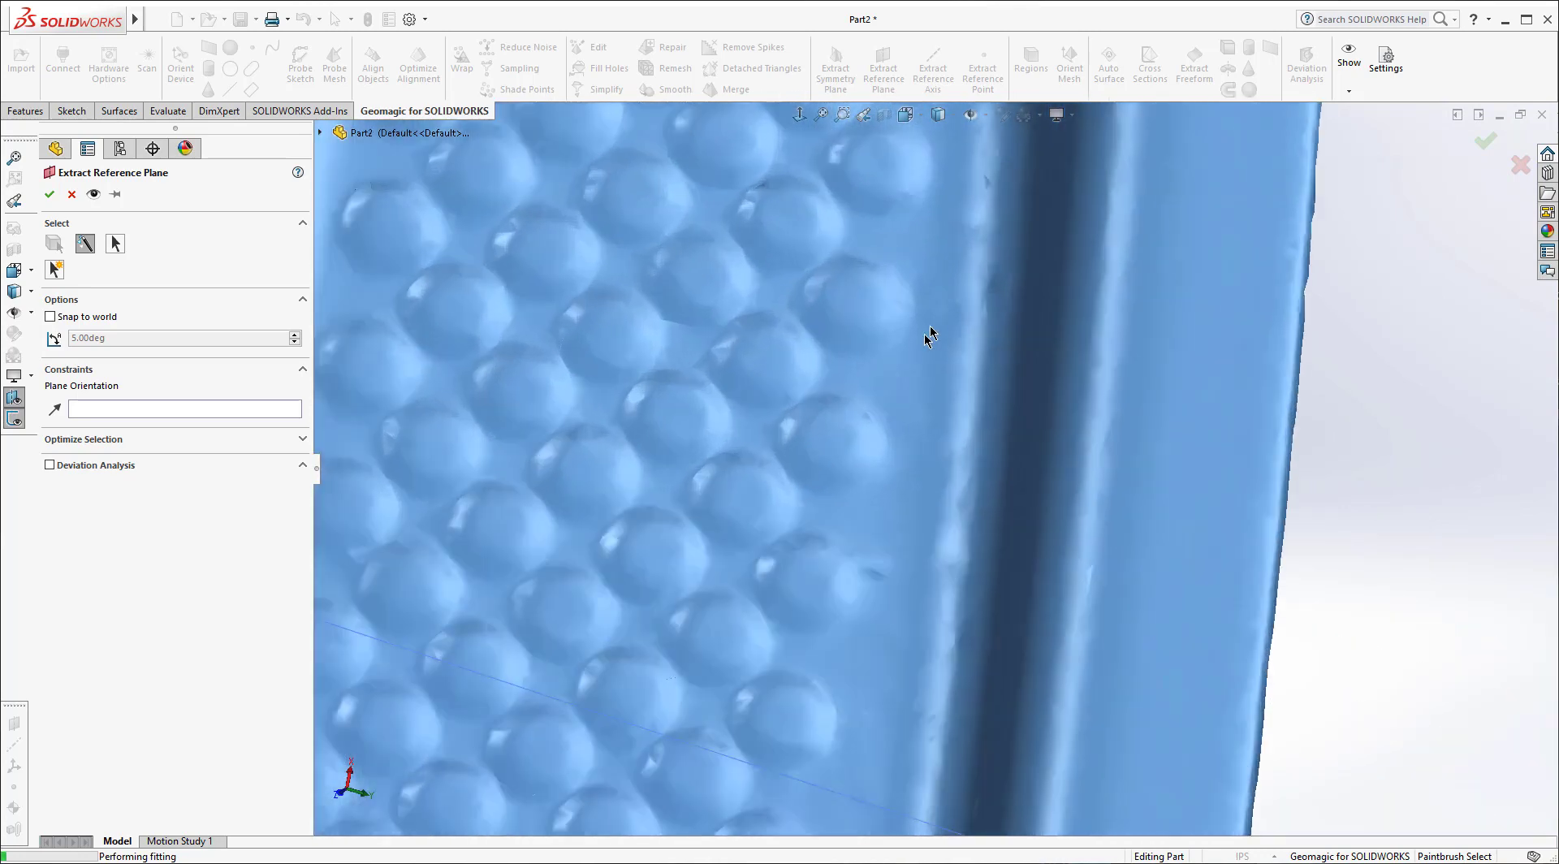
{"action": "left_click_drag", "start_coordinate": [877, 401], "coordinate": [897, 358]}
{"action": "scroll", "coordinate": [898, 352], "scroll_direction": "up", "scroll_amount": 5}
{"action": "scroll", "coordinate": [804, 284], "scroll_direction": "down", "scroll_amount": 6}
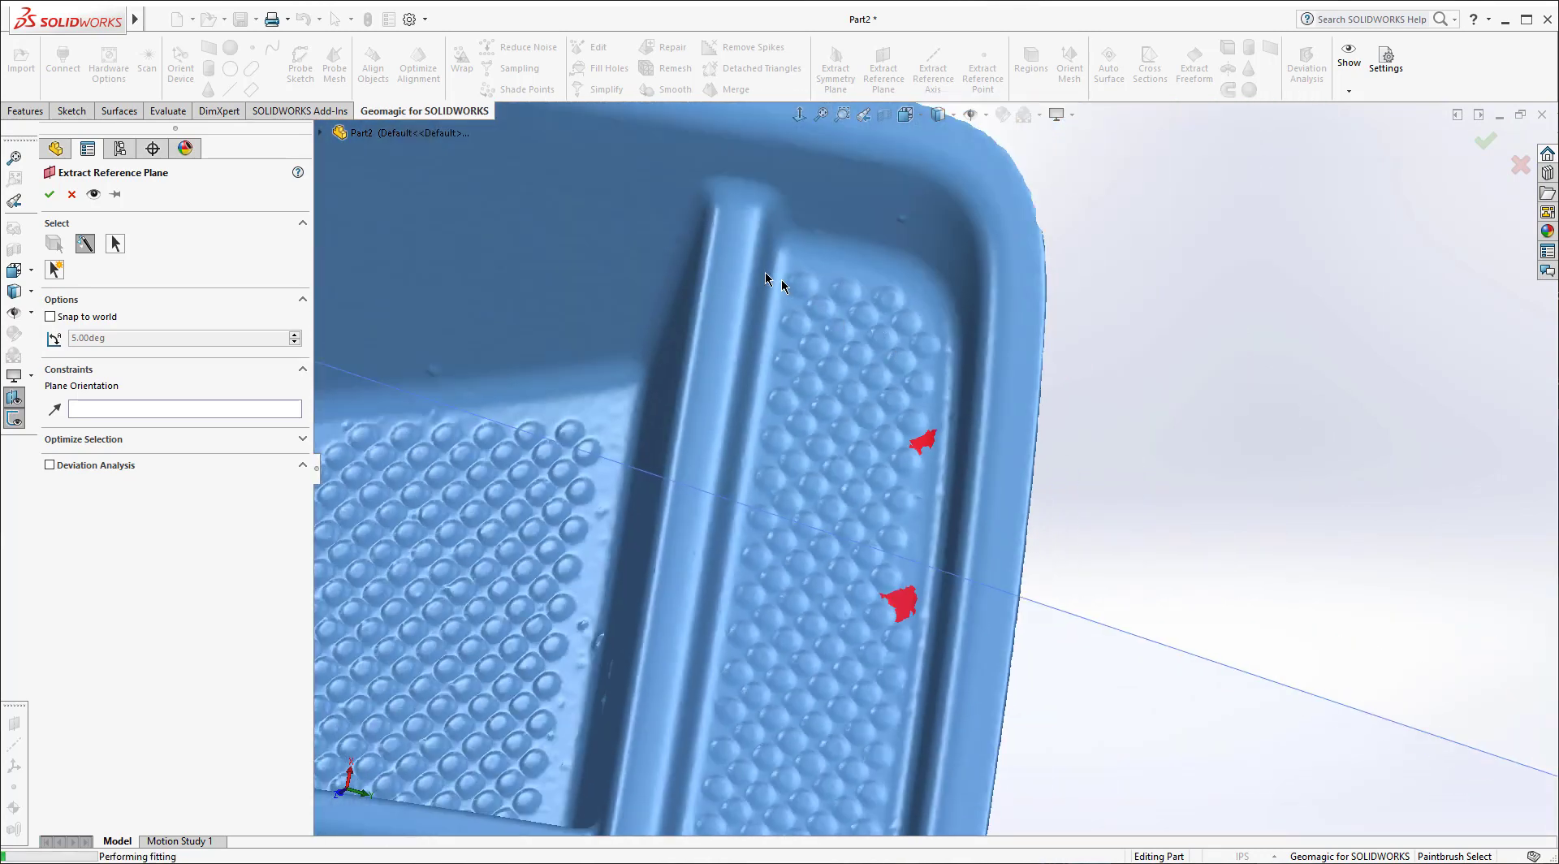
Step: Add flat patches from the opposite end and inner edge of the side compartment's floor to the selection and create the reference plane
{"action": "scroll", "coordinate": [902, 406], "scroll_direction": "up", "scroll_amount": 8}
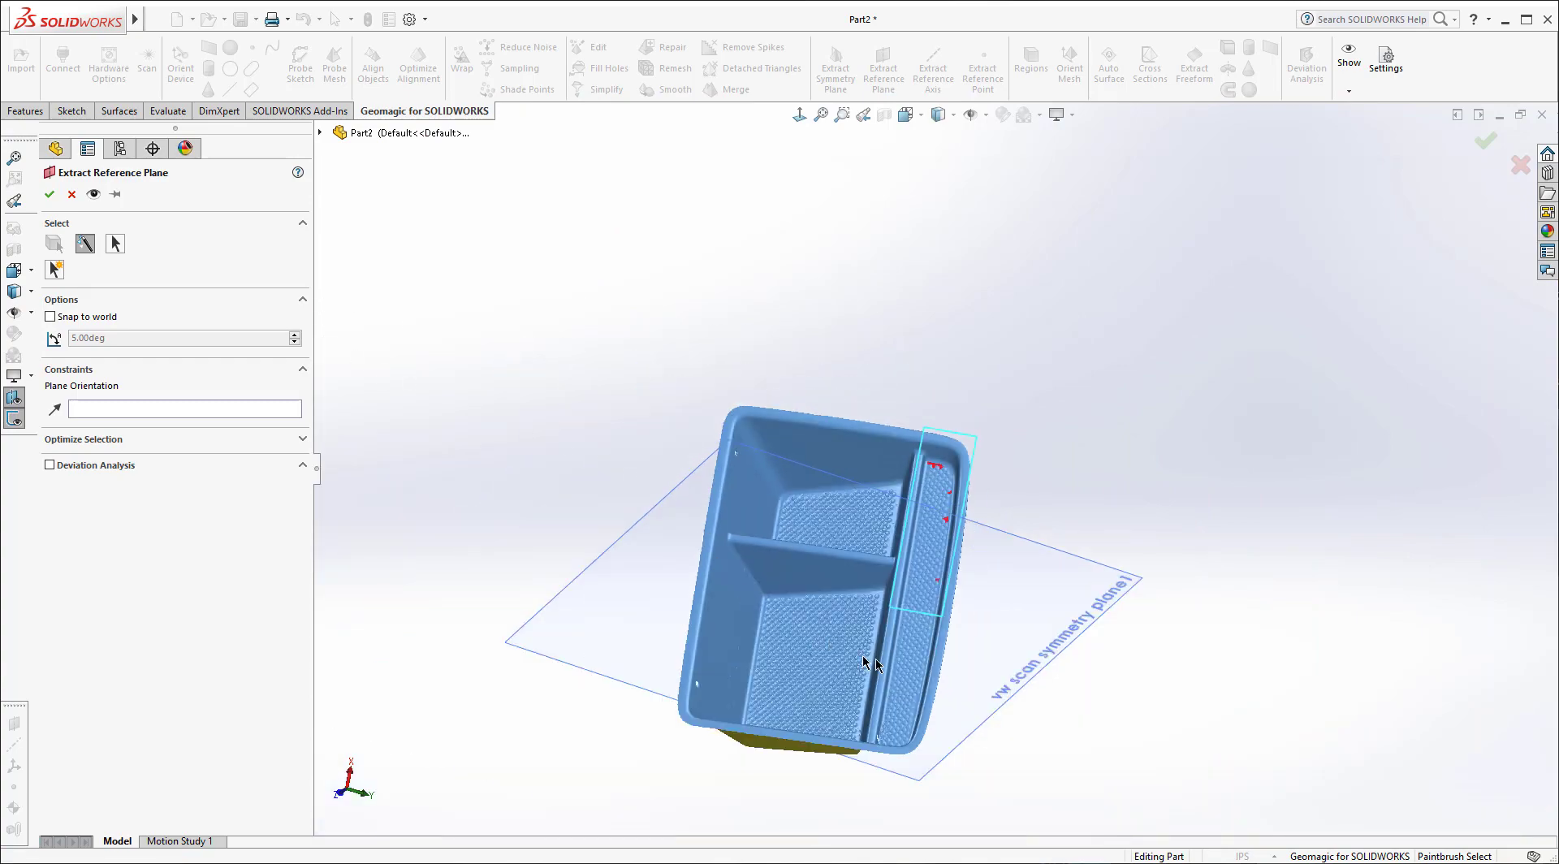
{"action": "scroll", "coordinate": [871, 662], "scroll_direction": "down", "scroll_amount": 10}
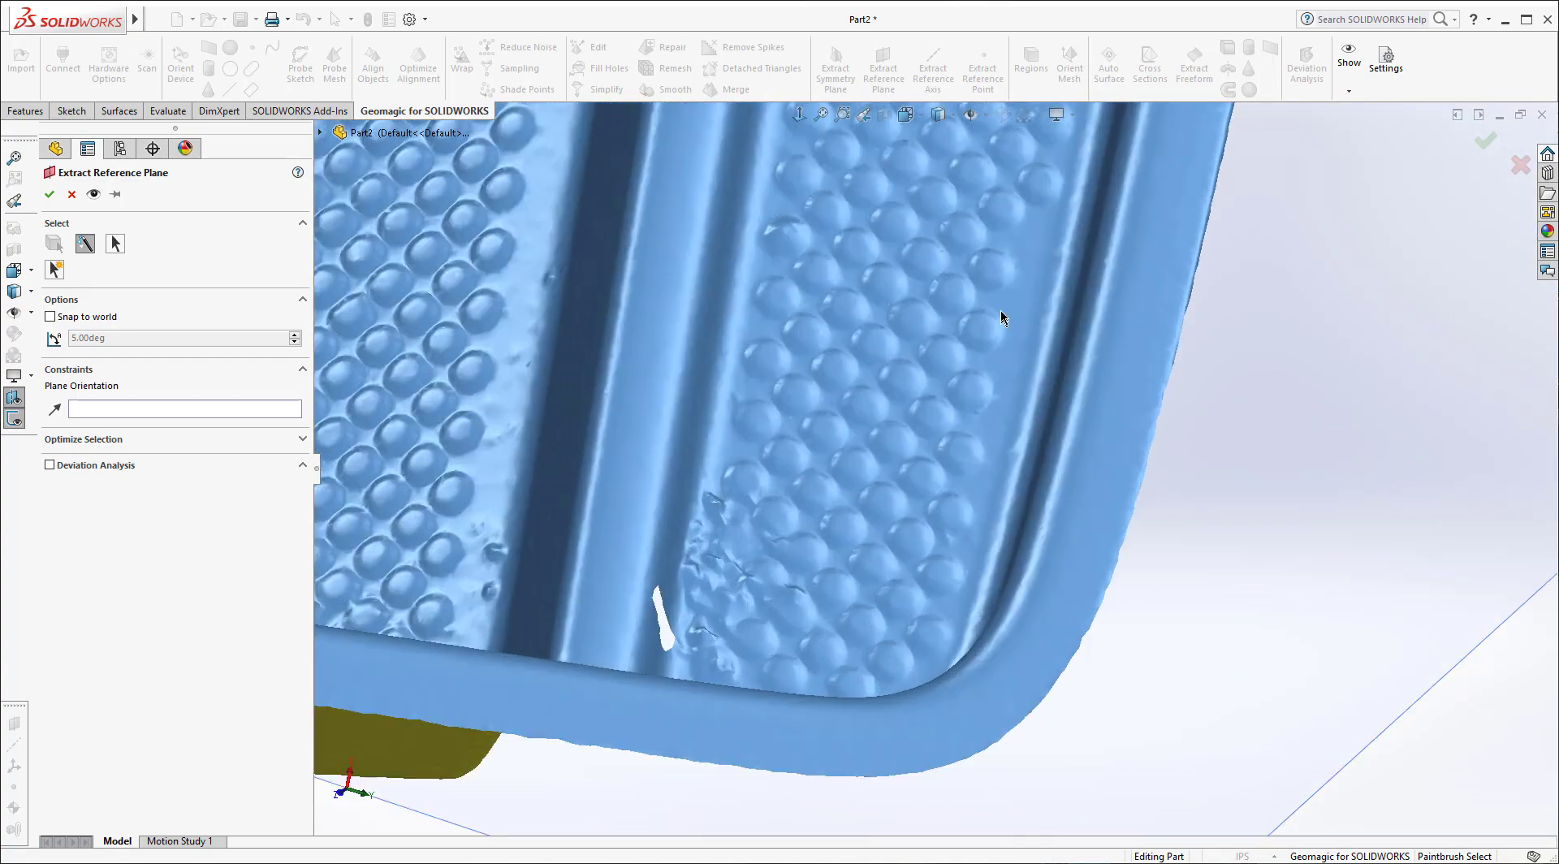
{"action": "left_click", "coordinate": [1001, 304]}
{"action": "scroll", "coordinate": [794, 435], "scroll_direction": "down", "scroll_amount": 5}
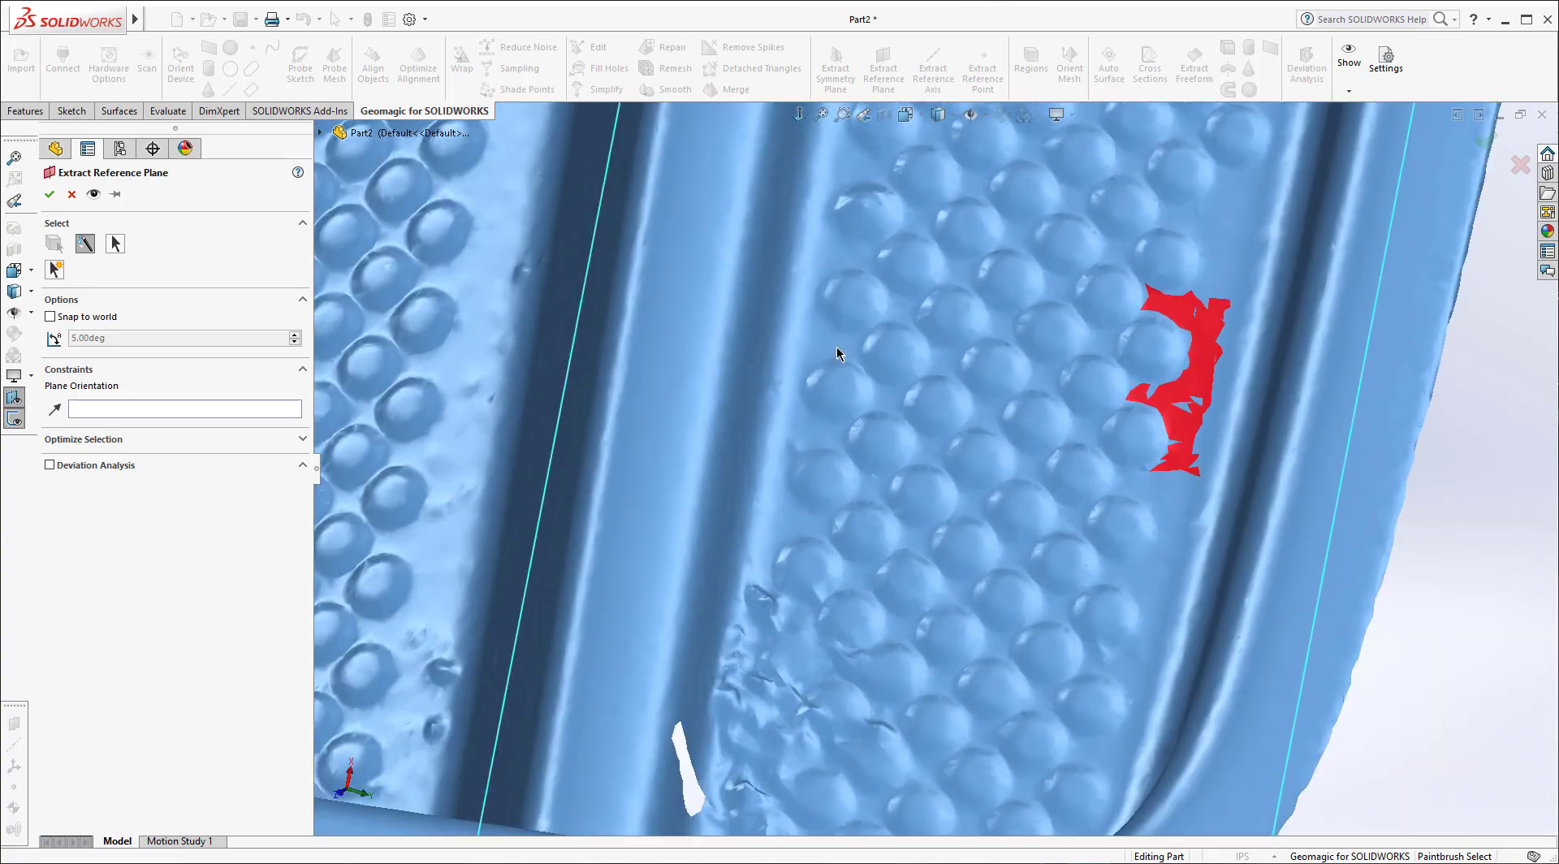
{"action": "left_click", "coordinate": [840, 348]}
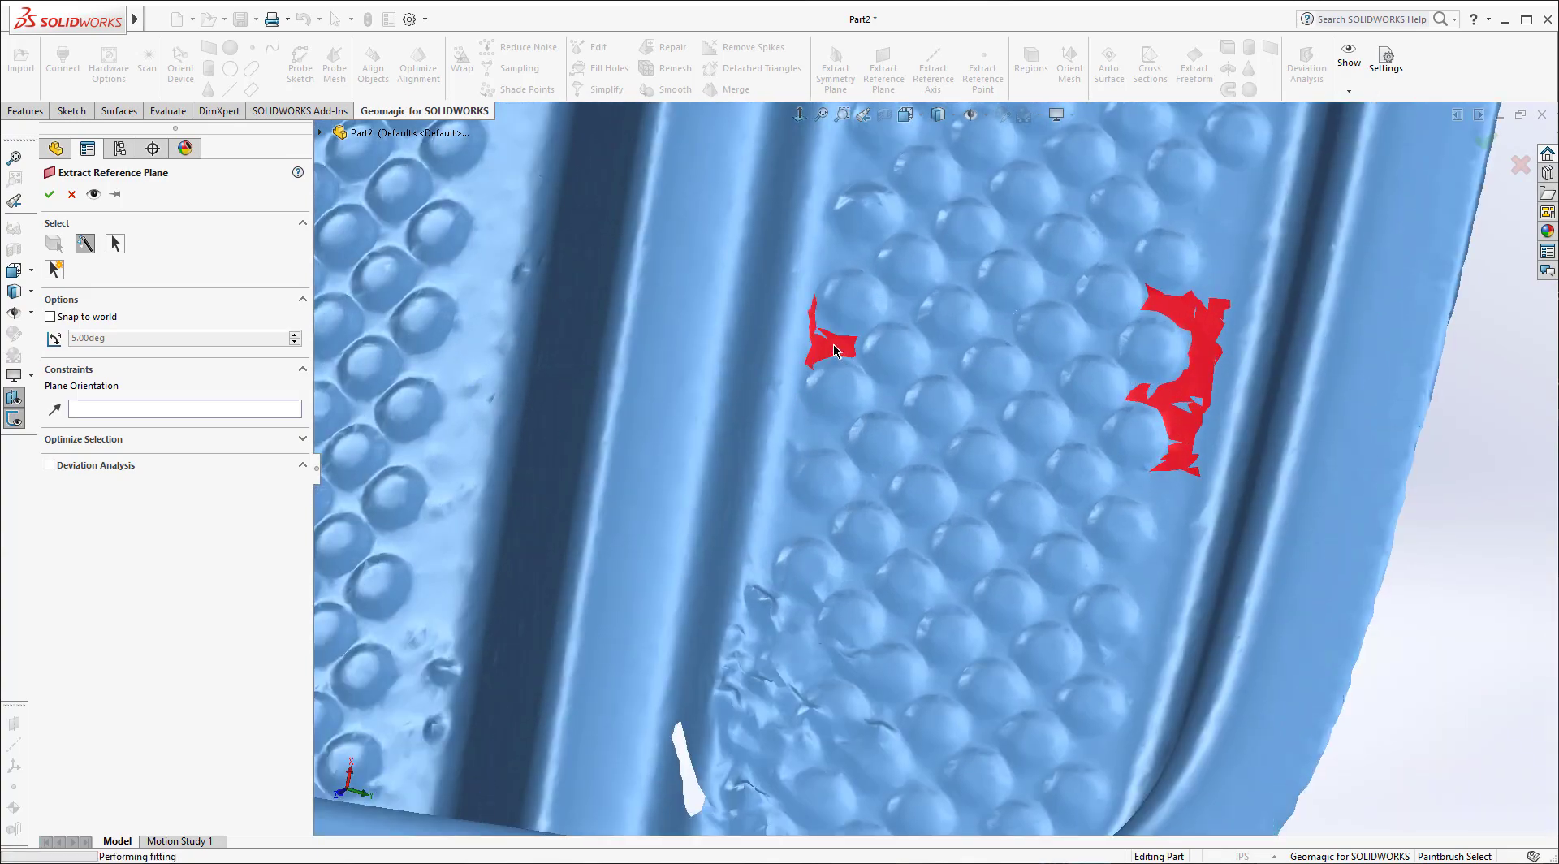
{"action": "scroll", "coordinate": [902, 365], "scroll_direction": "up", "scroll_amount": 5}
{"action": "scroll", "coordinate": [934, 243], "scroll_direction": "down", "scroll_amount": 5}
{"action": "left_click", "coordinate": [908, 304]}
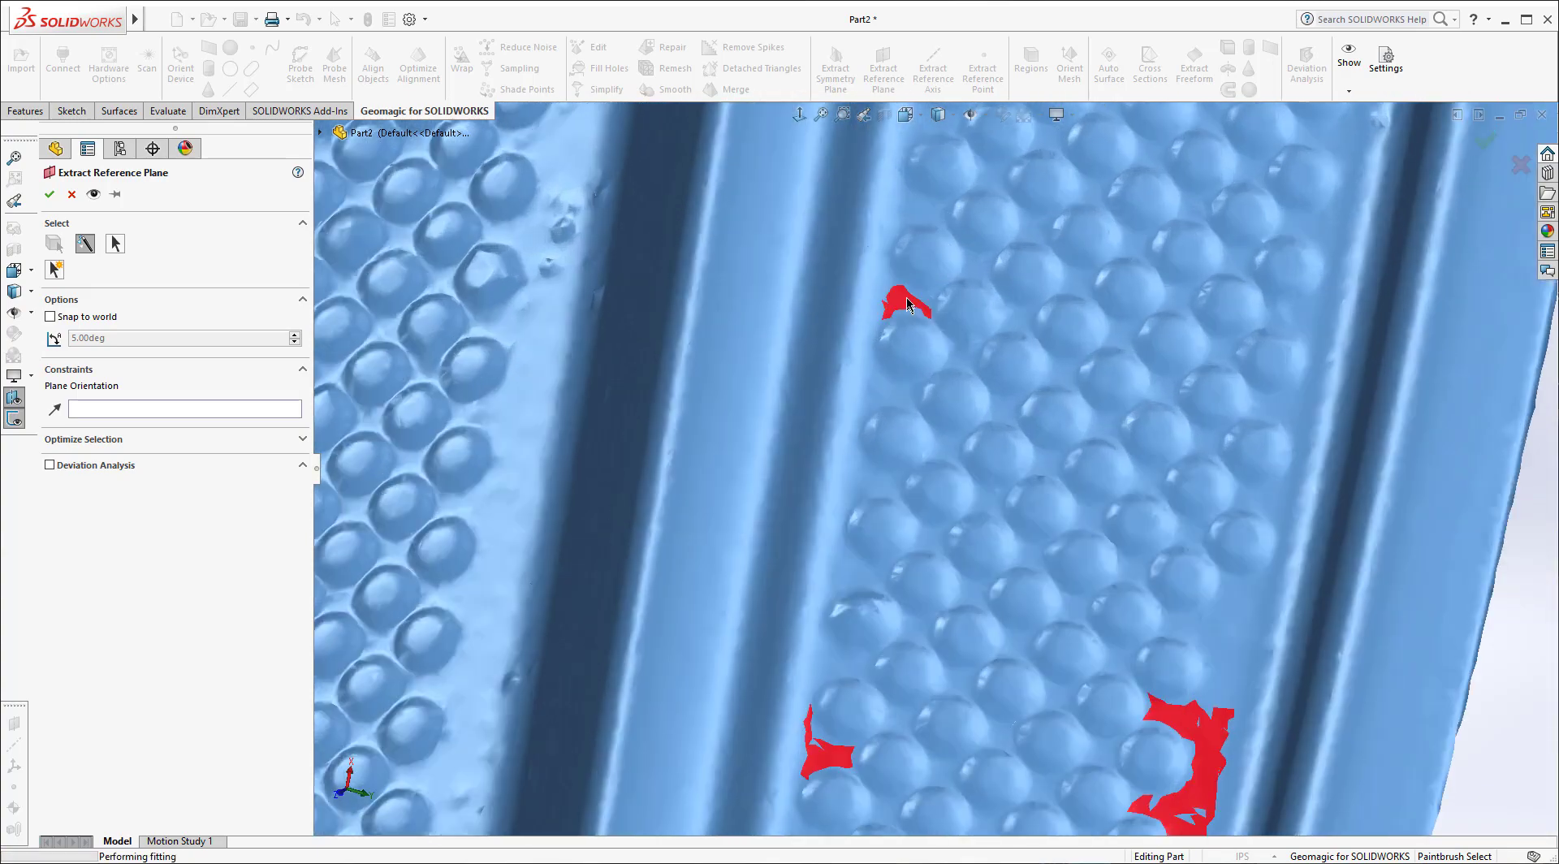
{"action": "scroll", "coordinate": [917, 307], "scroll_direction": "up", "scroll_amount": 8}
{"action": "scroll", "coordinate": [934, 574], "scroll_direction": "down", "scroll_amount": 10}
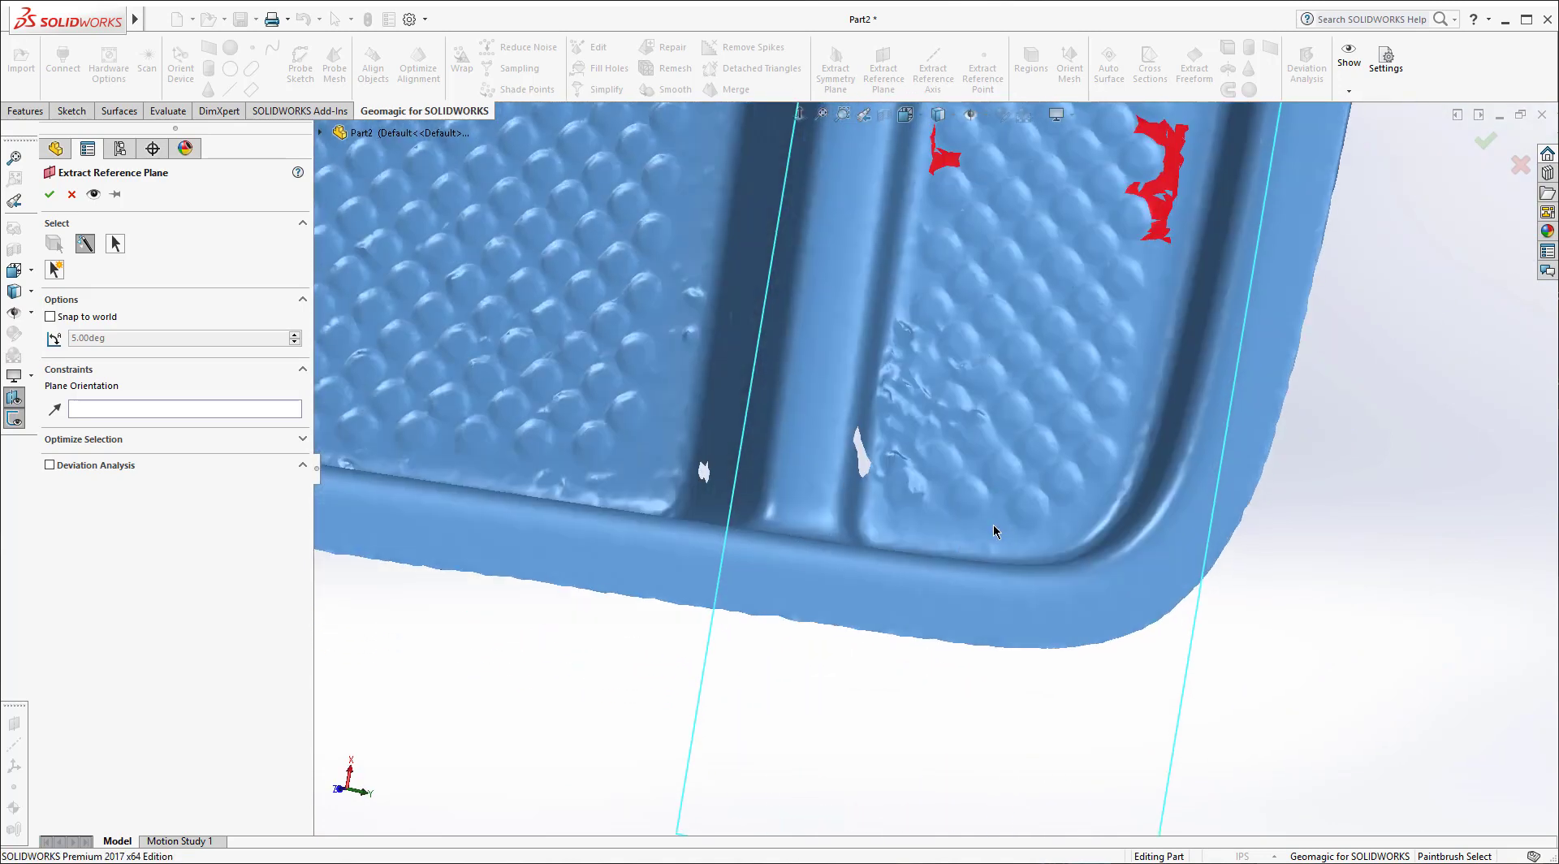
{"action": "scroll", "coordinate": [992, 524], "scroll_direction": "down", "scroll_amount": 3}
{"action": "left_click", "coordinate": [991, 508]}
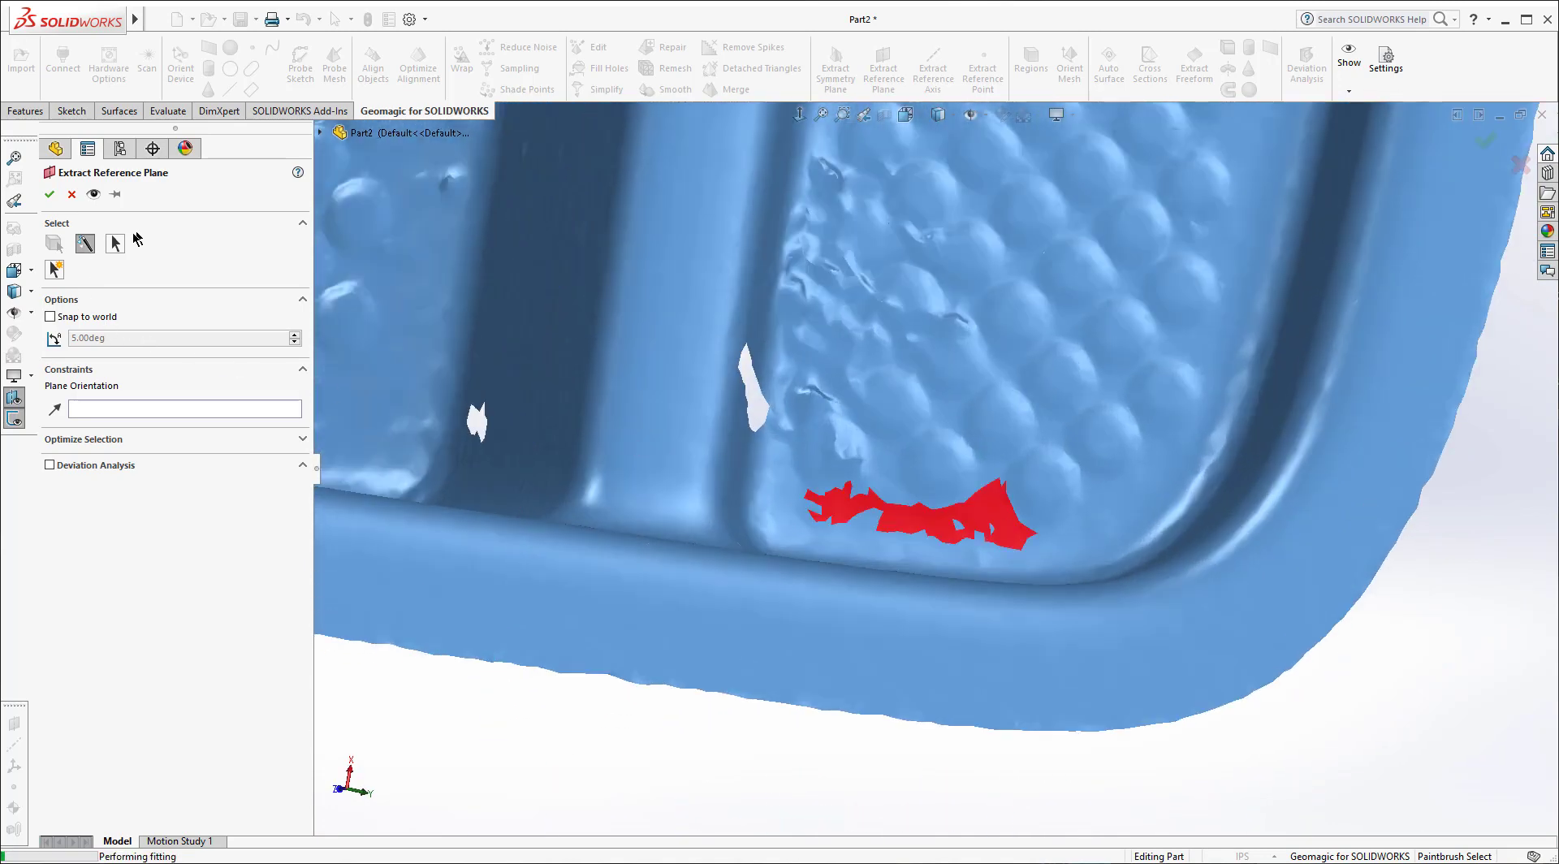
{"action": "left_click", "coordinate": [50, 195]}
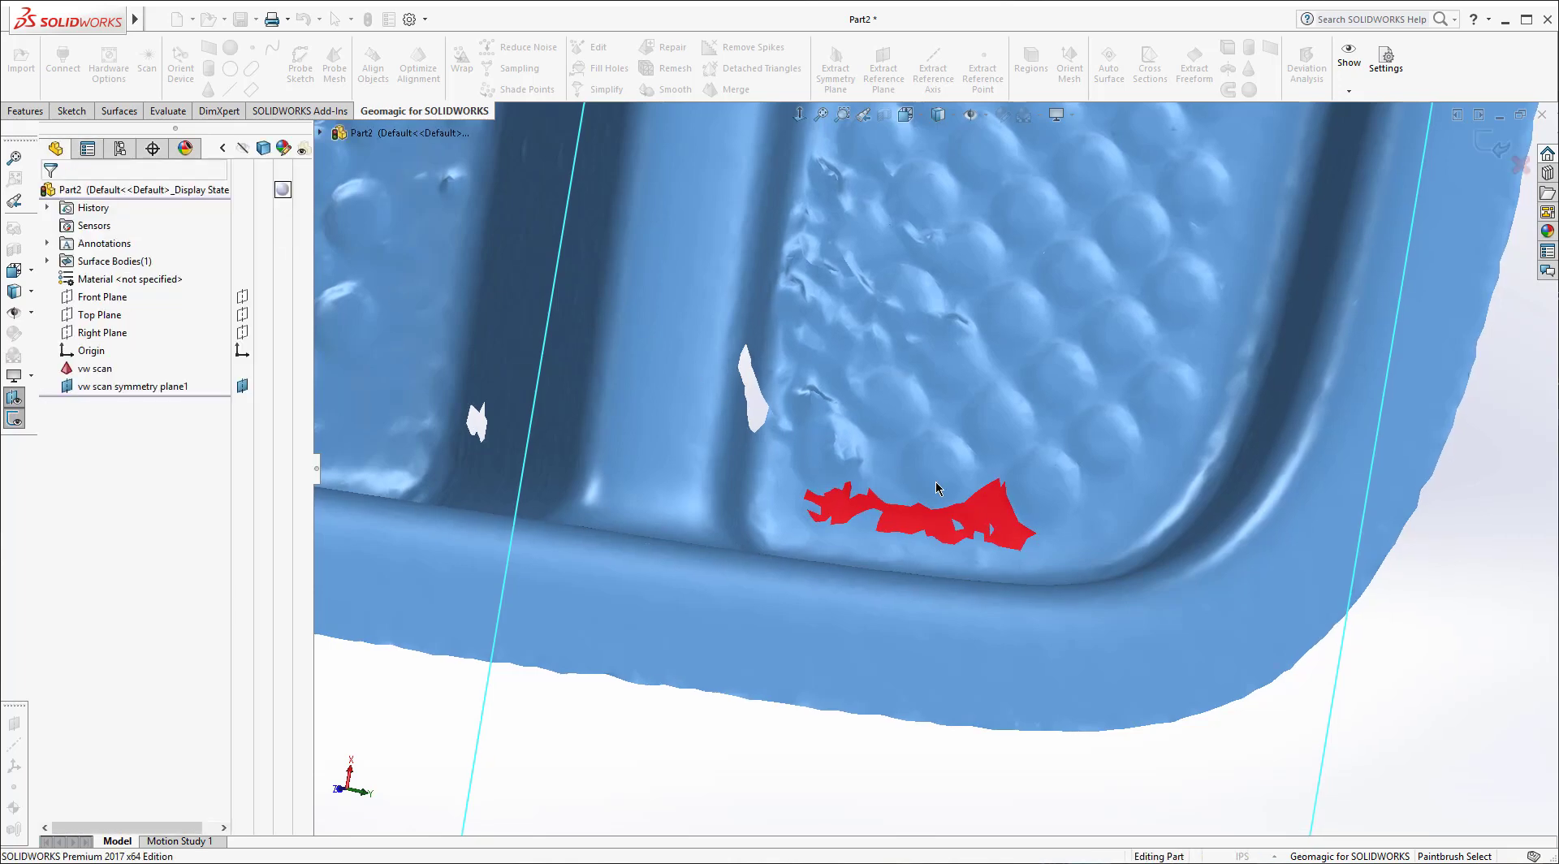
Step: Extract a reference plane from the main compartments' flat wall that runs beside the narrow side compartment
{"action": "middle_click_drag", "start_coordinate": [912, 553], "coordinate": [918, 424]}
{"action": "key", "text": "f"}
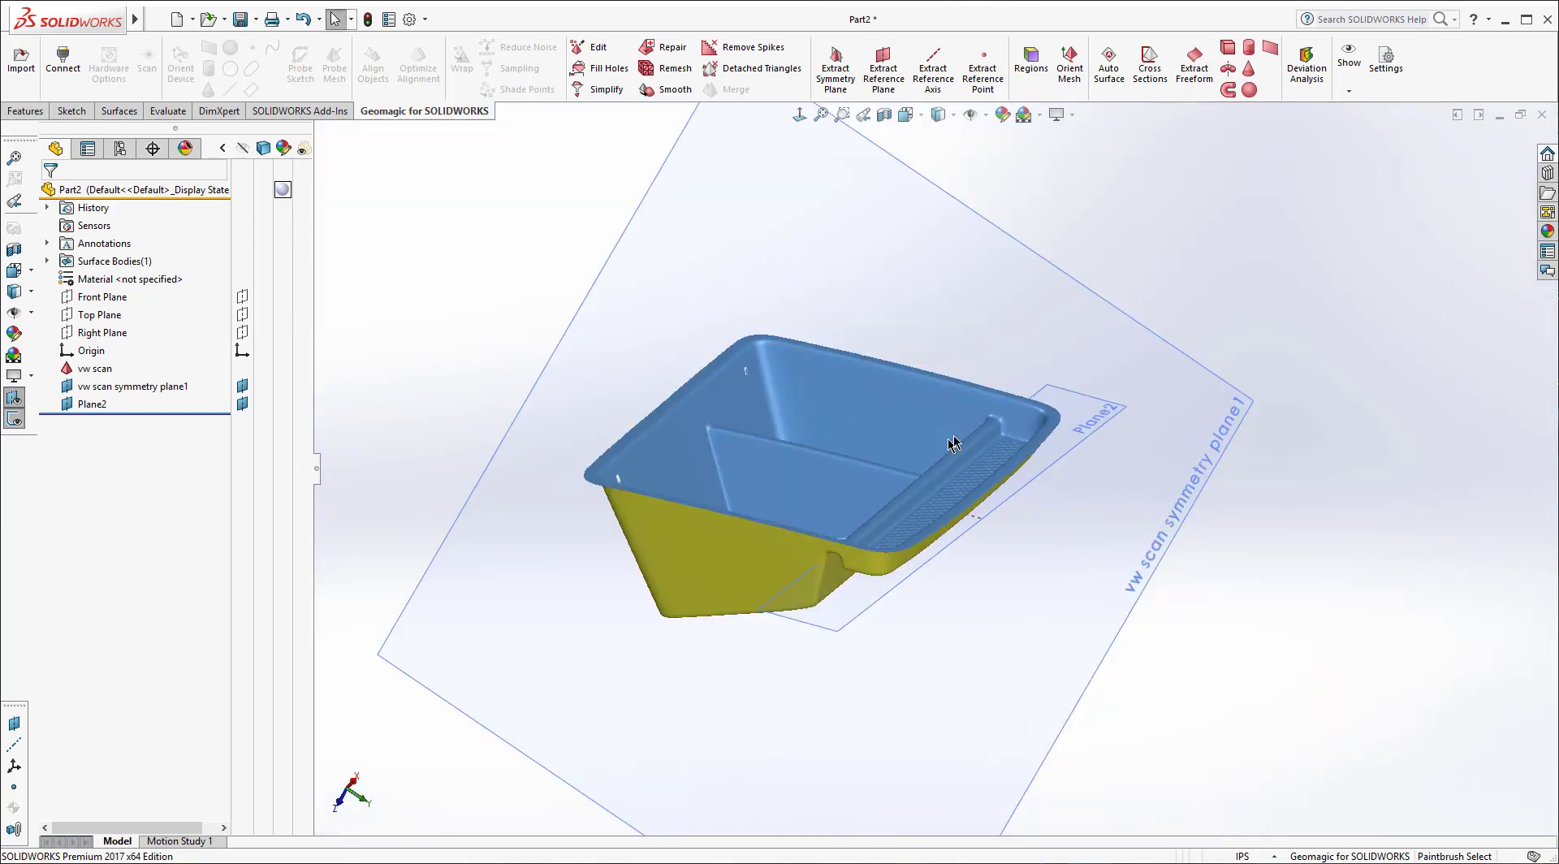
{"action": "middle_click_drag", "start_coordinate": [886, 398], "coordinate": [894, 538]}
{"action": "middle_click_drag", "start_coordinate": [1140, 448], "coordinate": [1137, 349]}
{"action": "scroll", "coordinate": [942, 437], "scroll_direction": "down", "scroll_amount": 4}
{"action": "middle_click_drag", "start_coordinate": [931, 453], "coordinate": [1012, 439]}
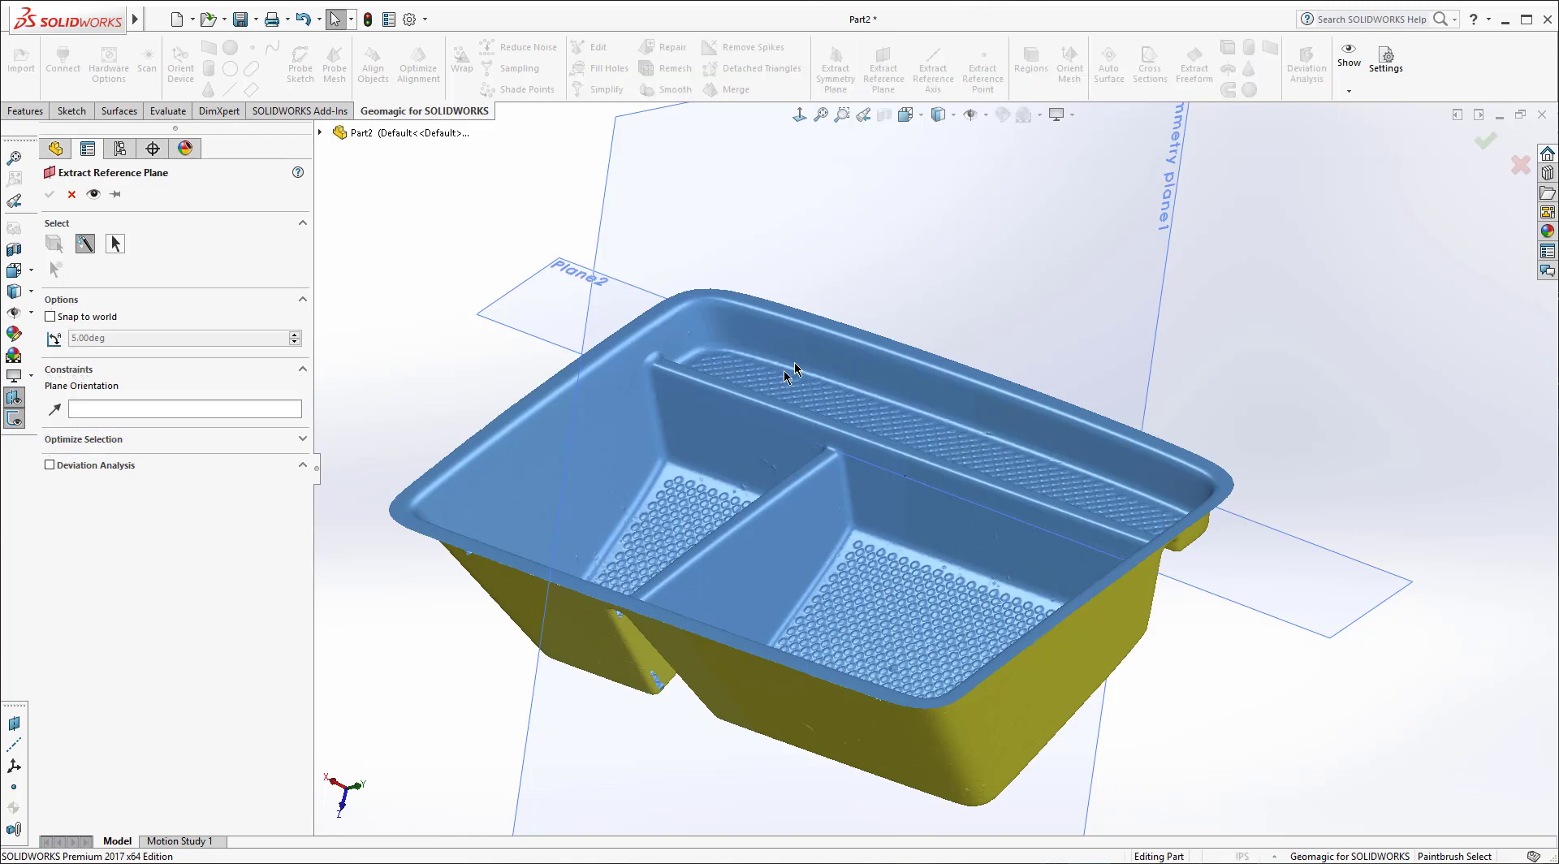
{"action": "left_click", "coordinate": [748, 439]}
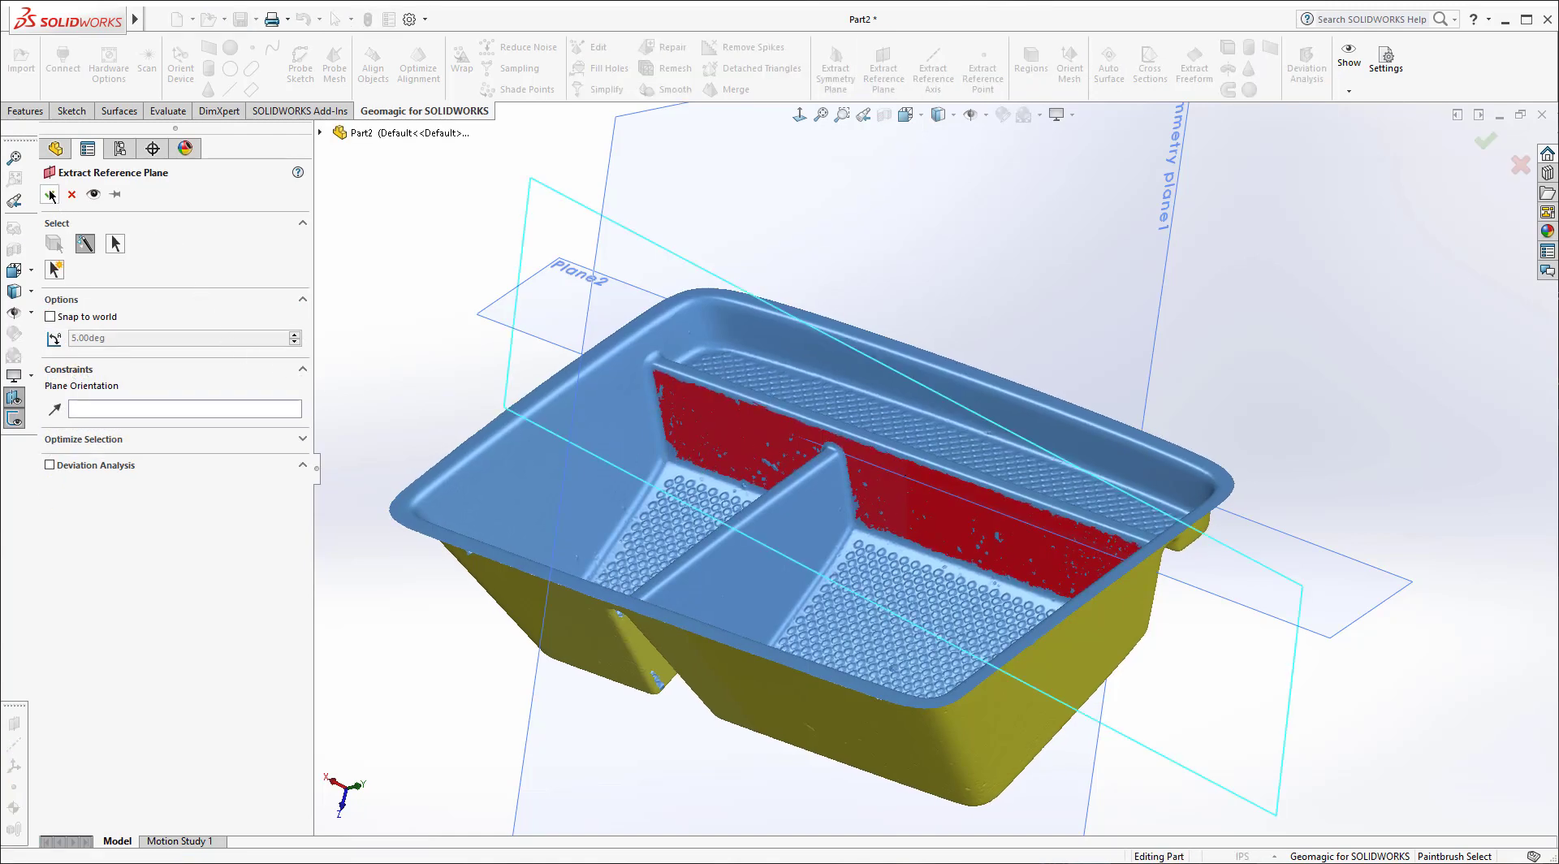
{"action": "left_click", "coordinate": [757, 317]}
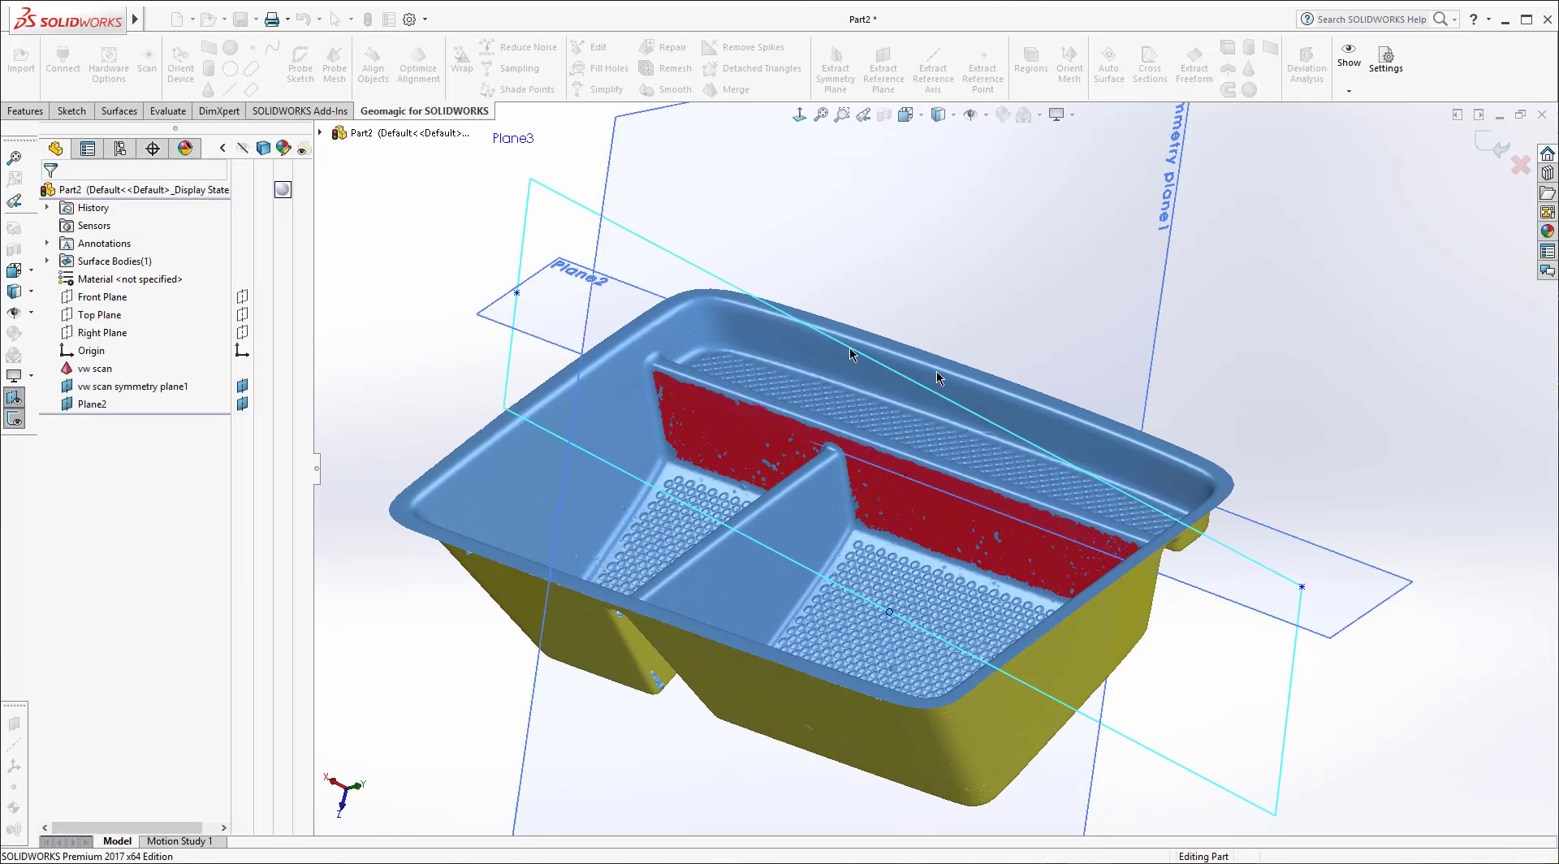
Step: Extract a reference plane from the opposite face of the same ridge, facing the textured floor of the side compartment
{"action": "mouse_move", "coordinate": [1183, 418]}
{"action": "middle_mouse_down"}
{"action": "mouse_move", "coordinate": [1121, 465]}
{"action": "mouse_move", "coordinate": [926, 442]}
{"action": "middle_mouse_up"}
{"action": "scroll", "coordinate": [924, 438], "scroll_direction": "down", "scroll_amount": 5}
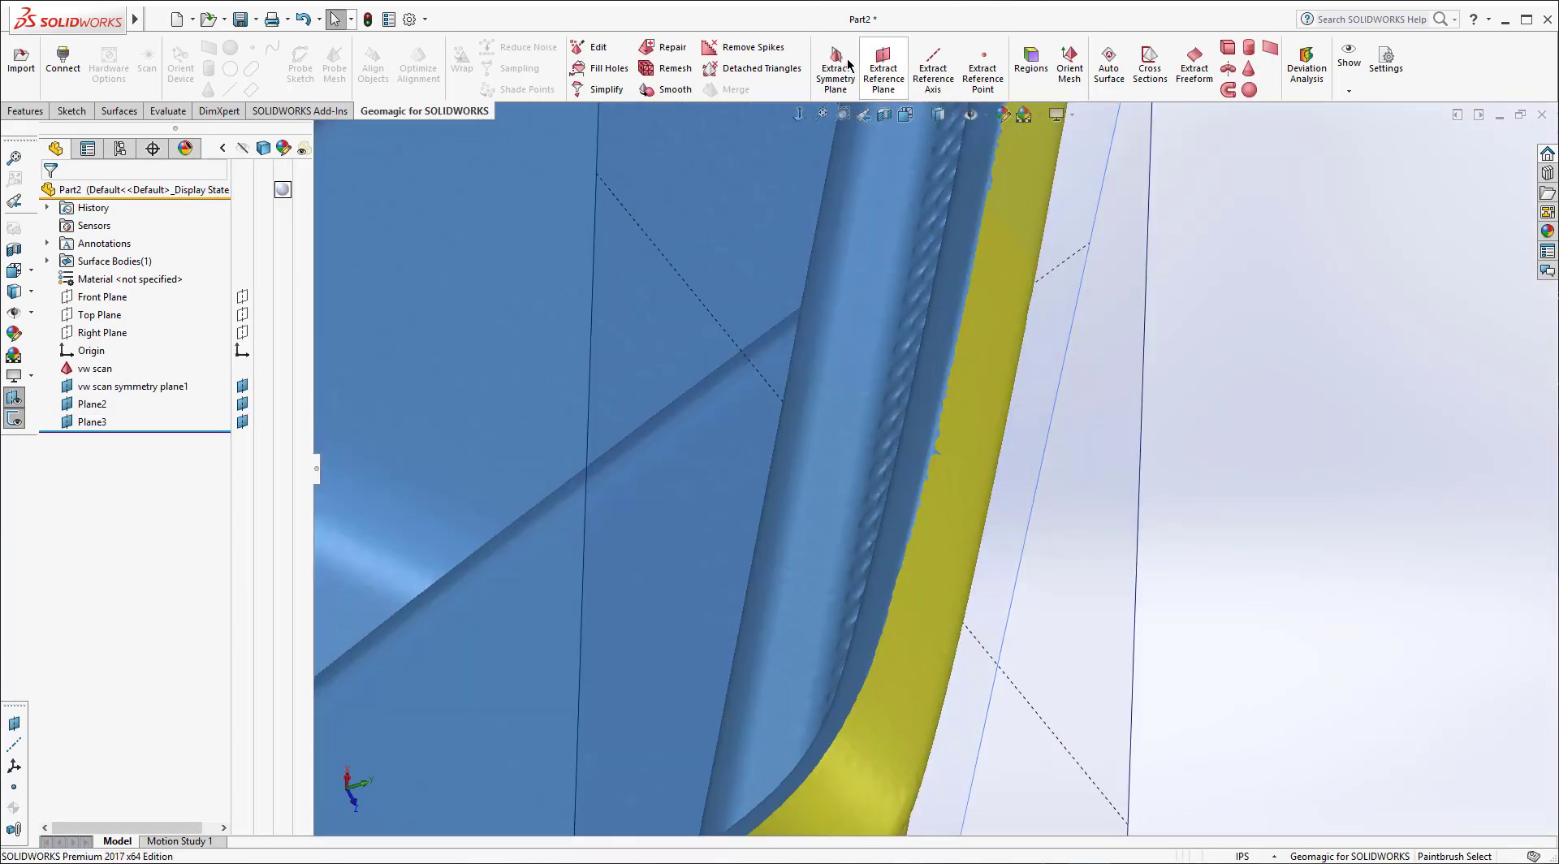
{"action": "left_click", "coordinate": [856, 308]}
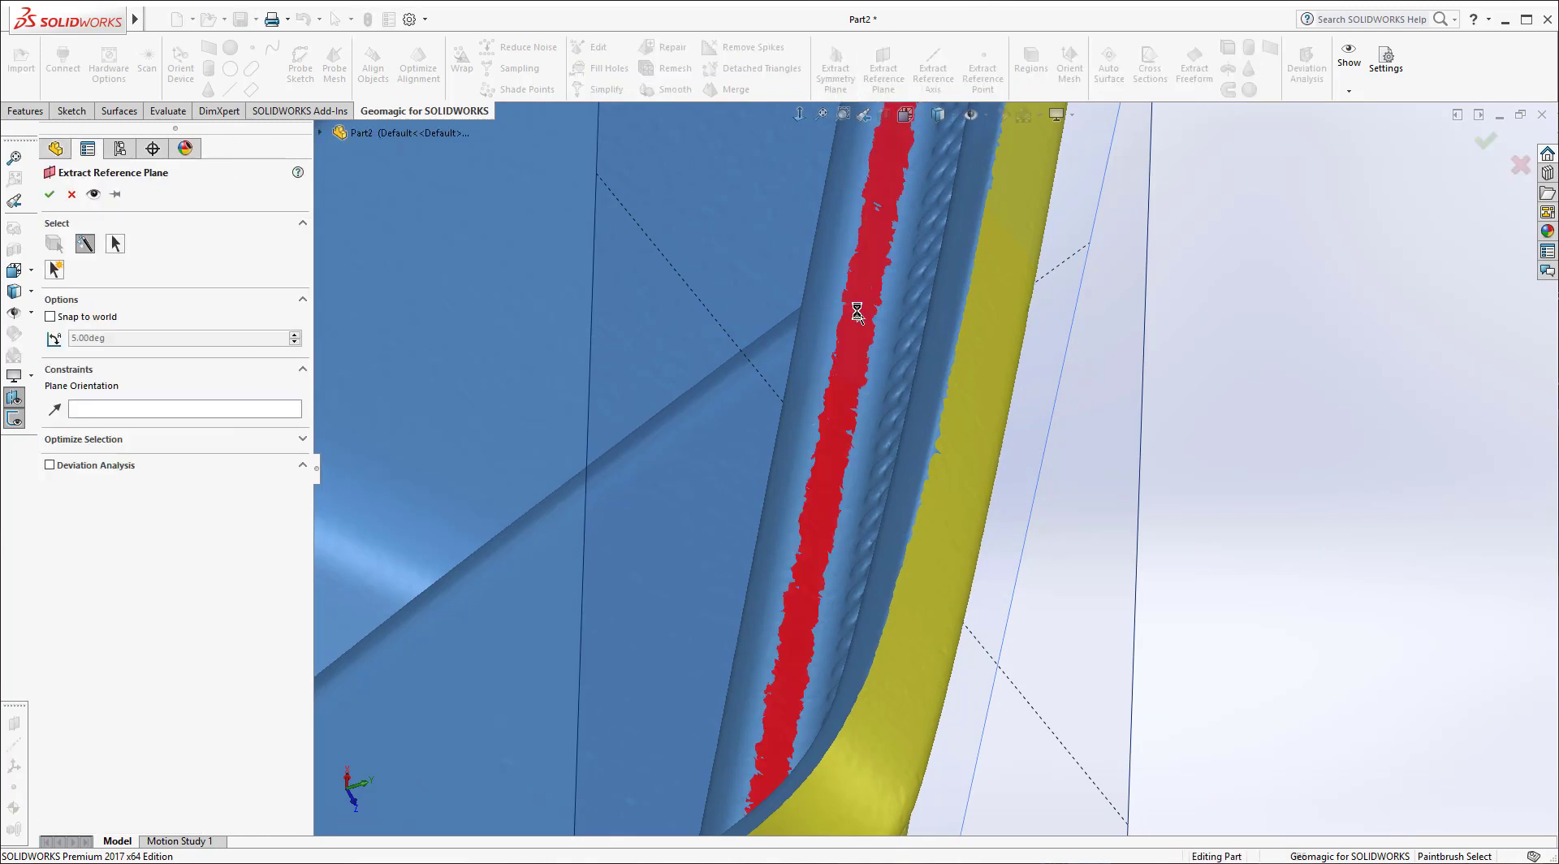
{"action": "left_click", "coordinate": [49, 197]}
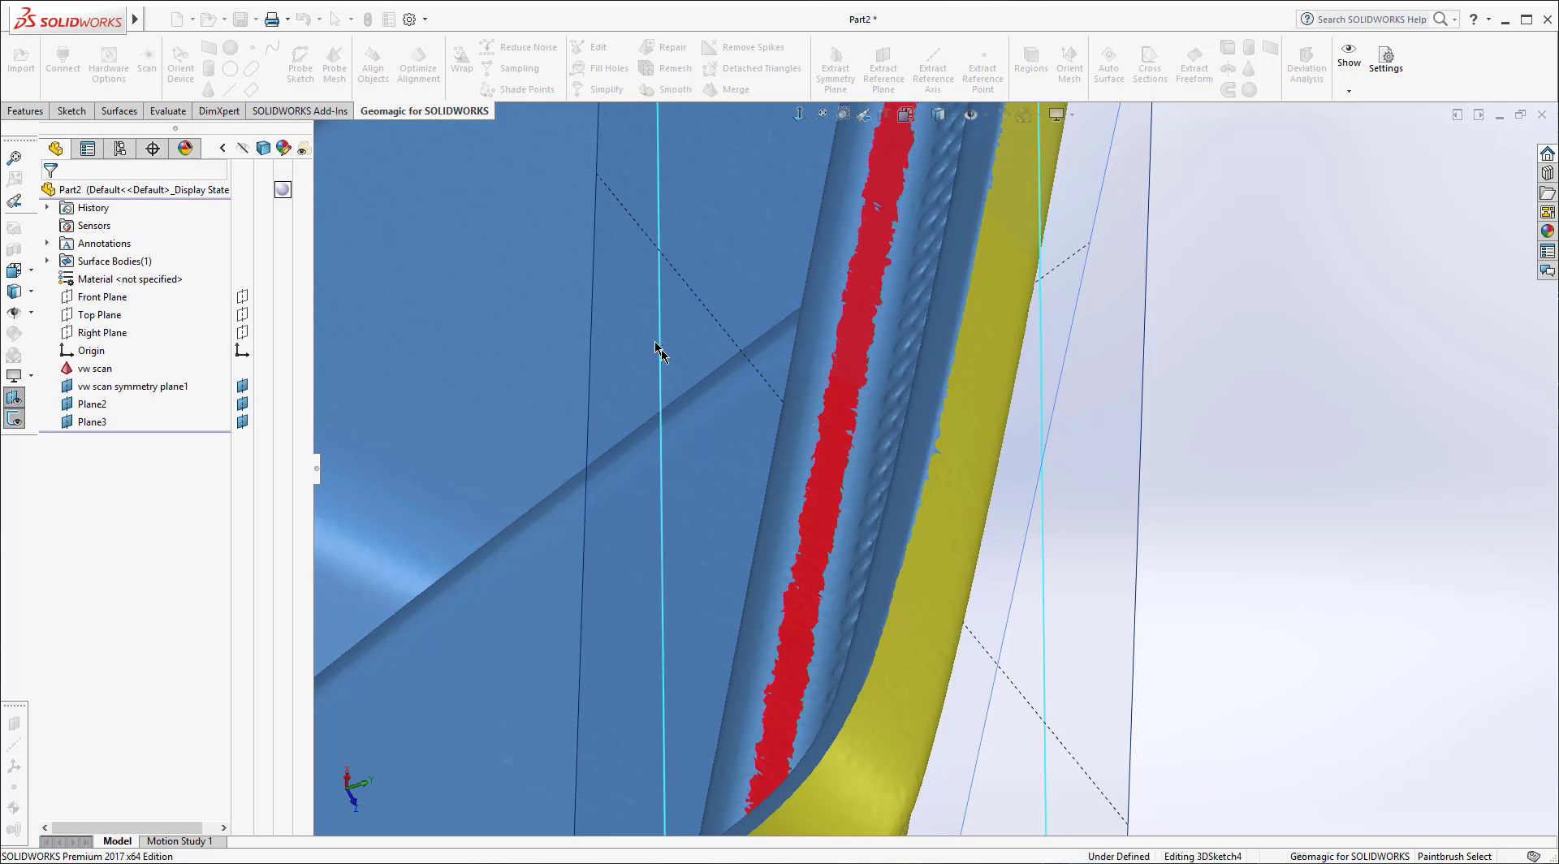
Step: Create a mid plane between the two extracted ridge planes, Plane3 and Plane4
{"action": "scroll", "coordinate": [738, 499], "scroll_direction": "up", "scroll_amount": 5}
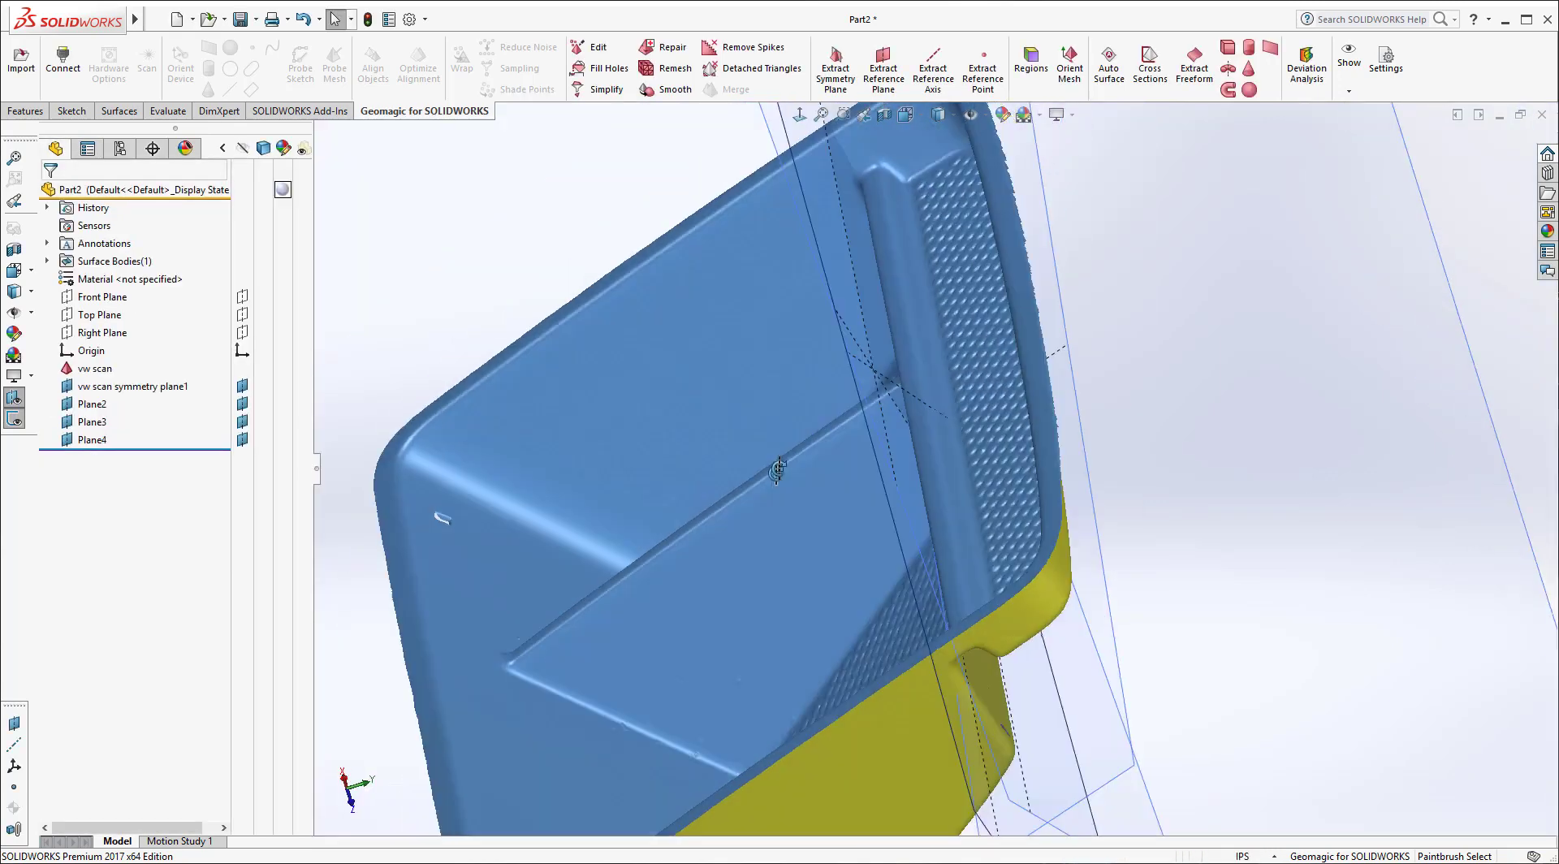
{"action": "scroll", "coordinate": [778, 469], "scroll_direction": "up", "scroll_amount": 6}
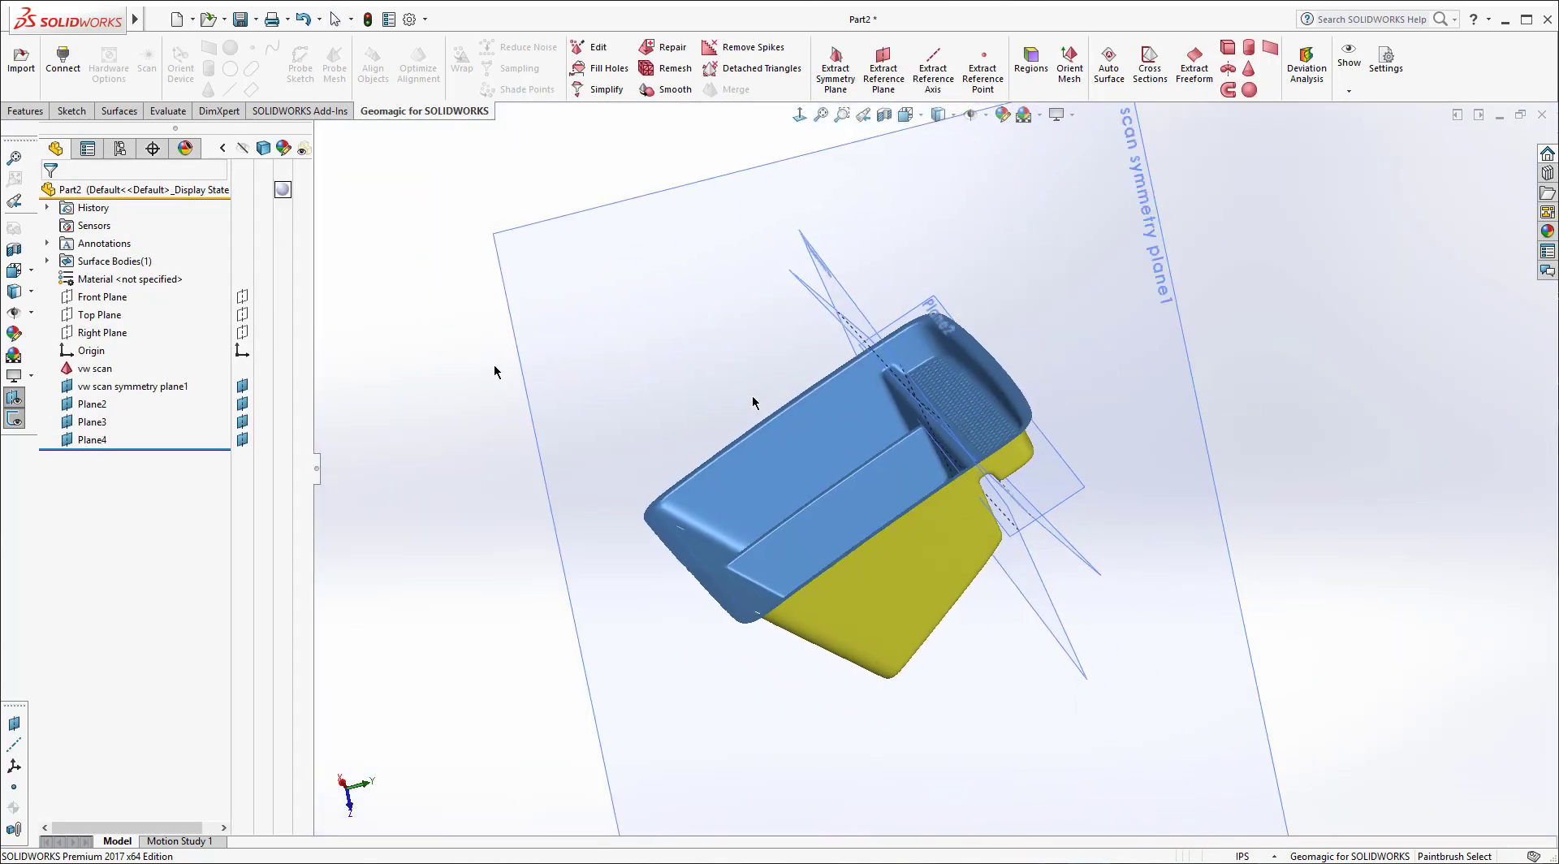
{"action": "left_click", "coordinate": [27, 111]}
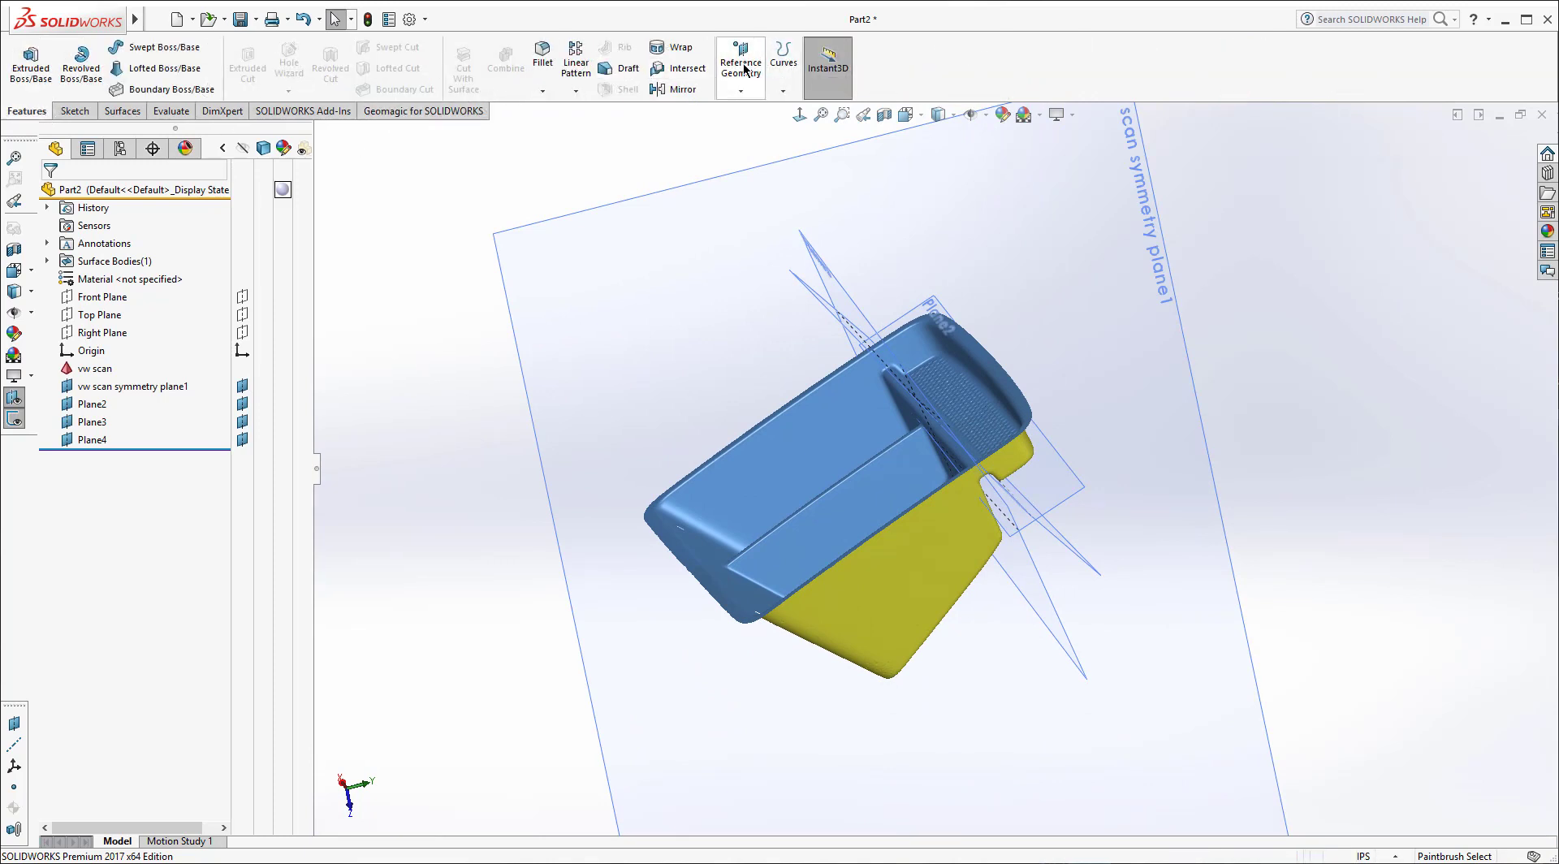
{"action": "left_click", "coordinate": [742, 90]}
{"action": "left_click", "coordinate": [745, 112]}
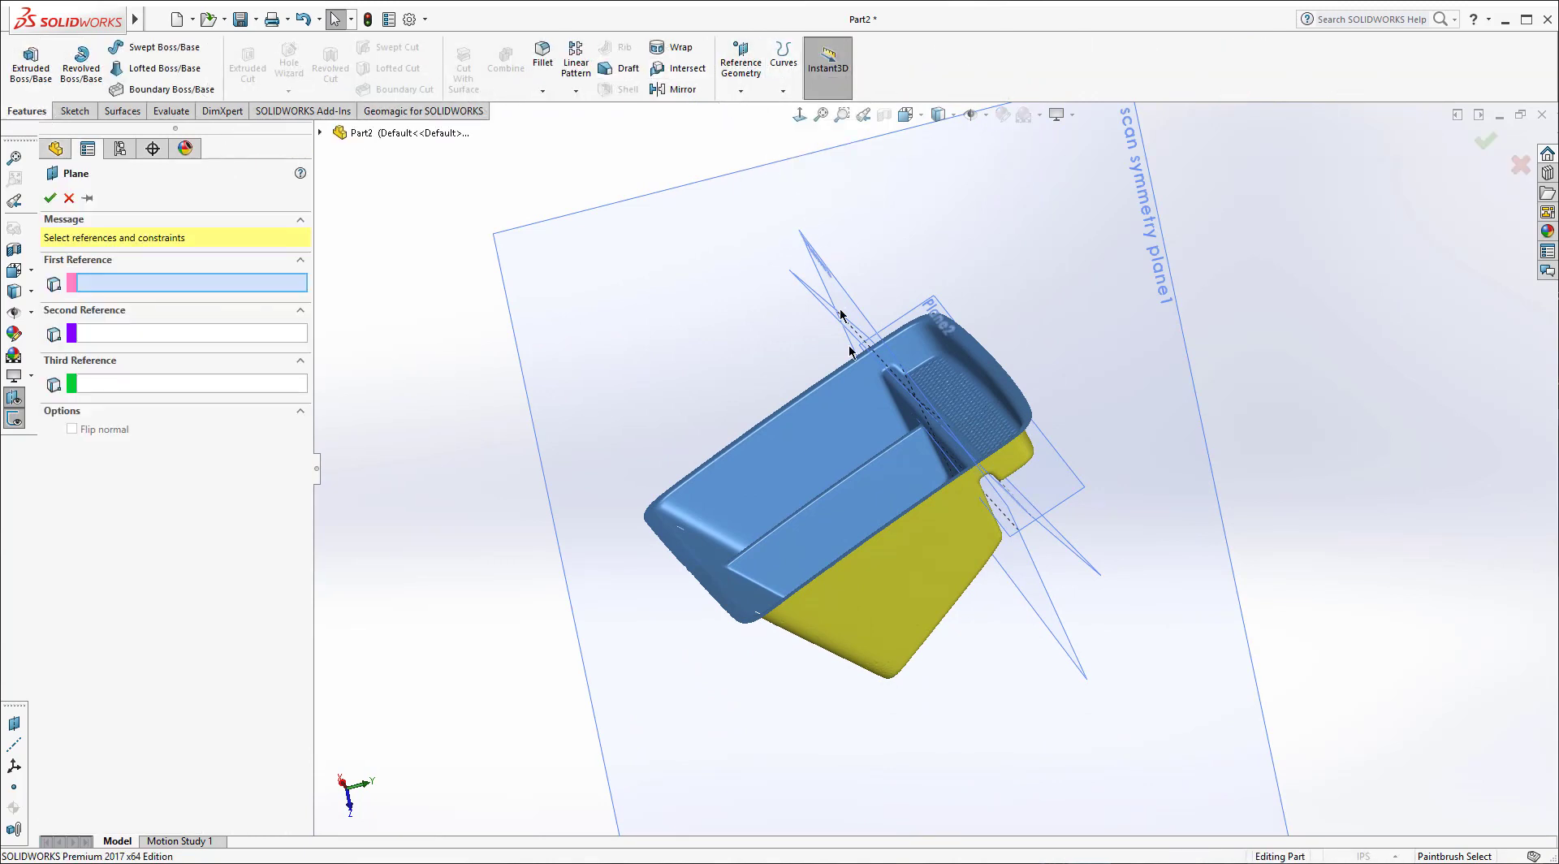
{"action": "left_click", "coordinate": [1034, 575]}
{"action": "left_click", "coordinate": [1066, 546]}
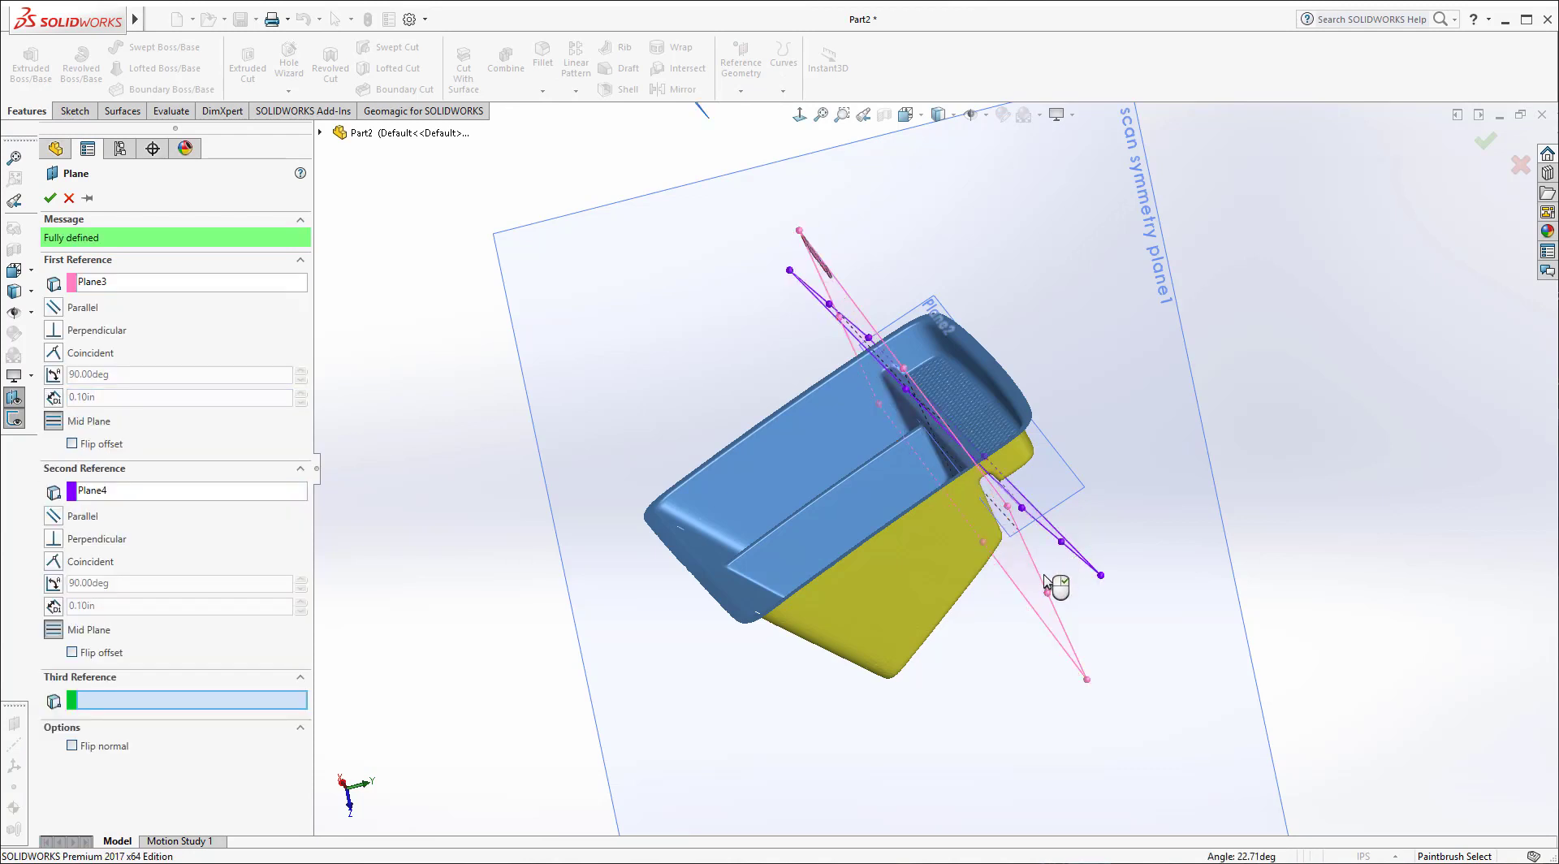
{"action": "middle_click_drag", "start_coordinate": [548, 509], "coordinate": [515, 441]}
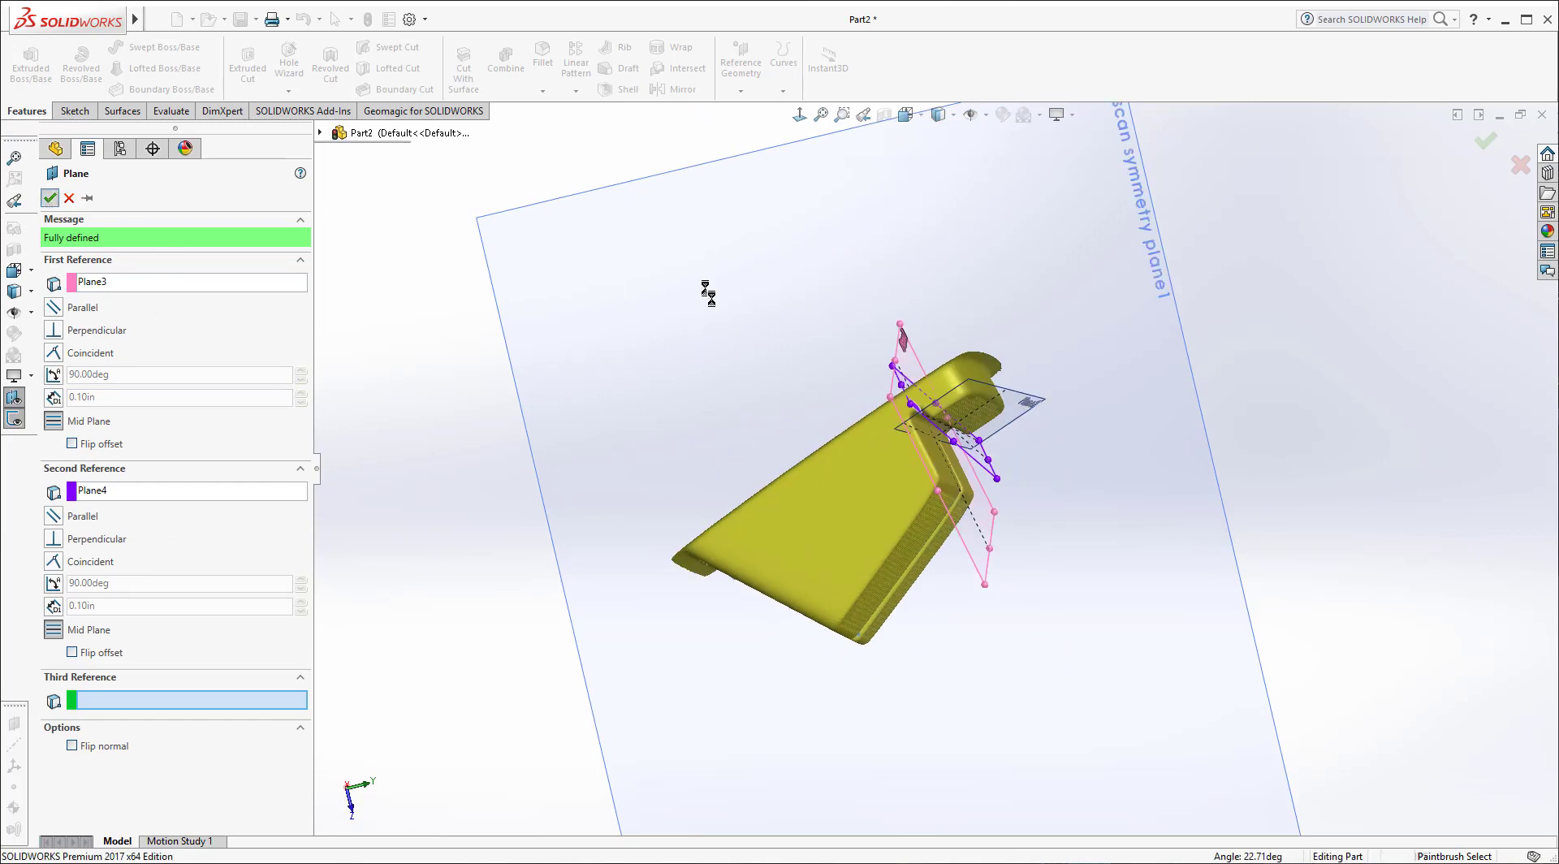
Step: Show the scan's symmetry plane and the side compartment's floor plane together with the ridge mid plane
{"action": "middle_click_drag", "start_coordinate": [860, 348], "coordinate": [856, 345]}
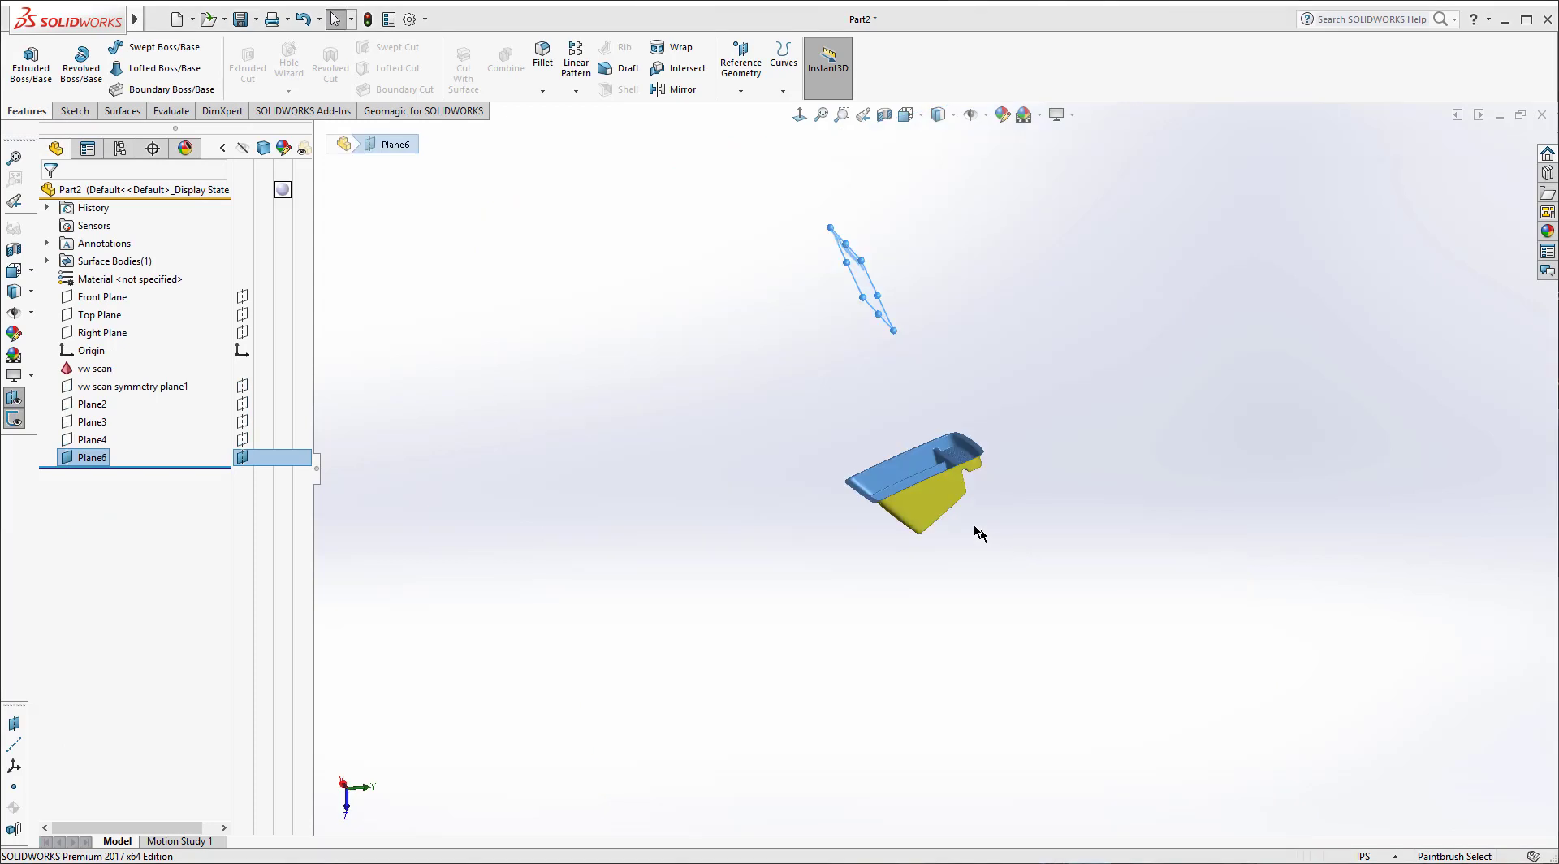
{"action": "mouse_move", "coordinate": [976, 532]}
{"action": "middle_mouse_down"}
{"action": "mouse_move", "coordinate": [911, 306]}
{"action": "mouse_move", "coordinate": [916, 350]}
{"action": "mouse_move", "coordinate": [896, 373]}
{"action": "mouse_move", "coordinate": [920, 379]}
{"action": "middle_mouse_up"}
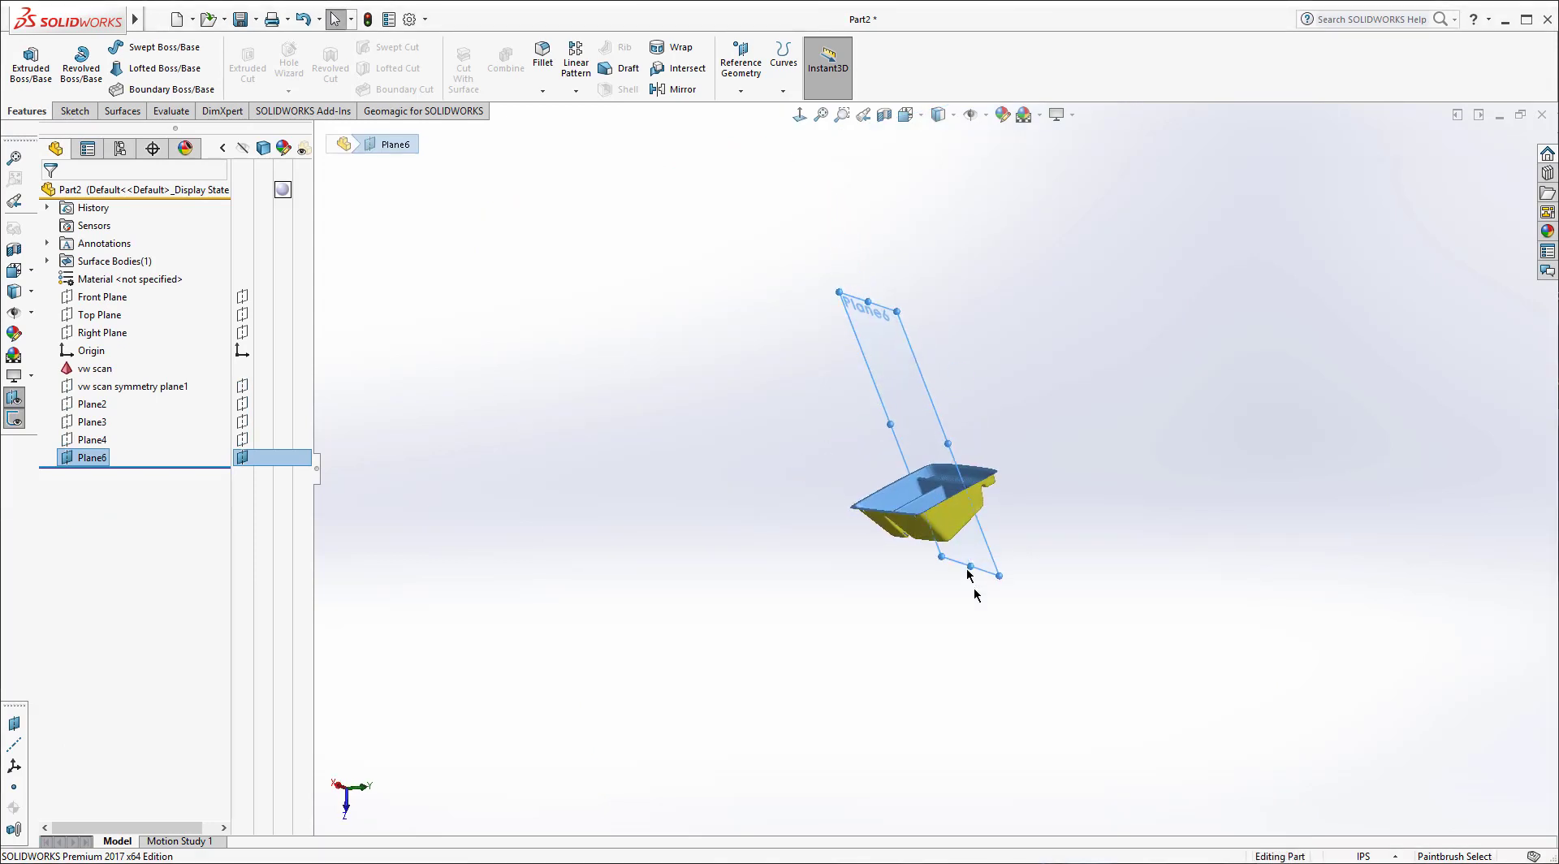
{"action": "mouse_move", "coordinate": [1024, 504]}
{"action": "middle_mouse_down"}
{"action": "mouse_move", "coordinate": [989, 496]}
{"action": "mouse_move", "coordinate": [992, 474]}
{"action": "mouse_move", "coordinate": [1006, 482]}
{"action": "middle_mouse_up"}
{"action": "scroll", "coordinate": [923, 491], "scroll_direction": "down", "scroll_amount": 4}
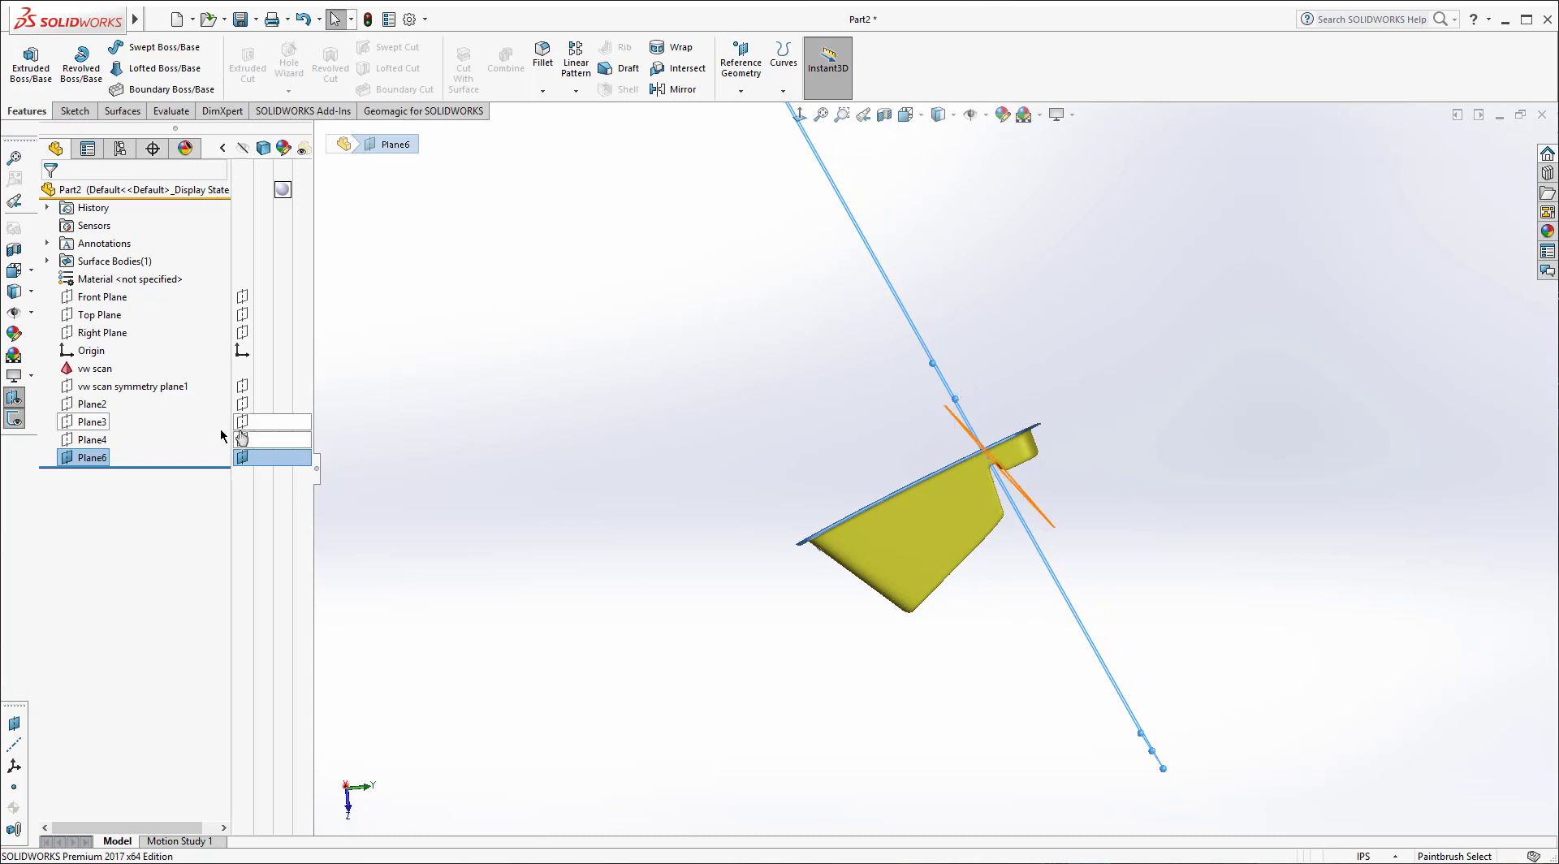
{"action": "left_click", "coordinate": [242, 385]}
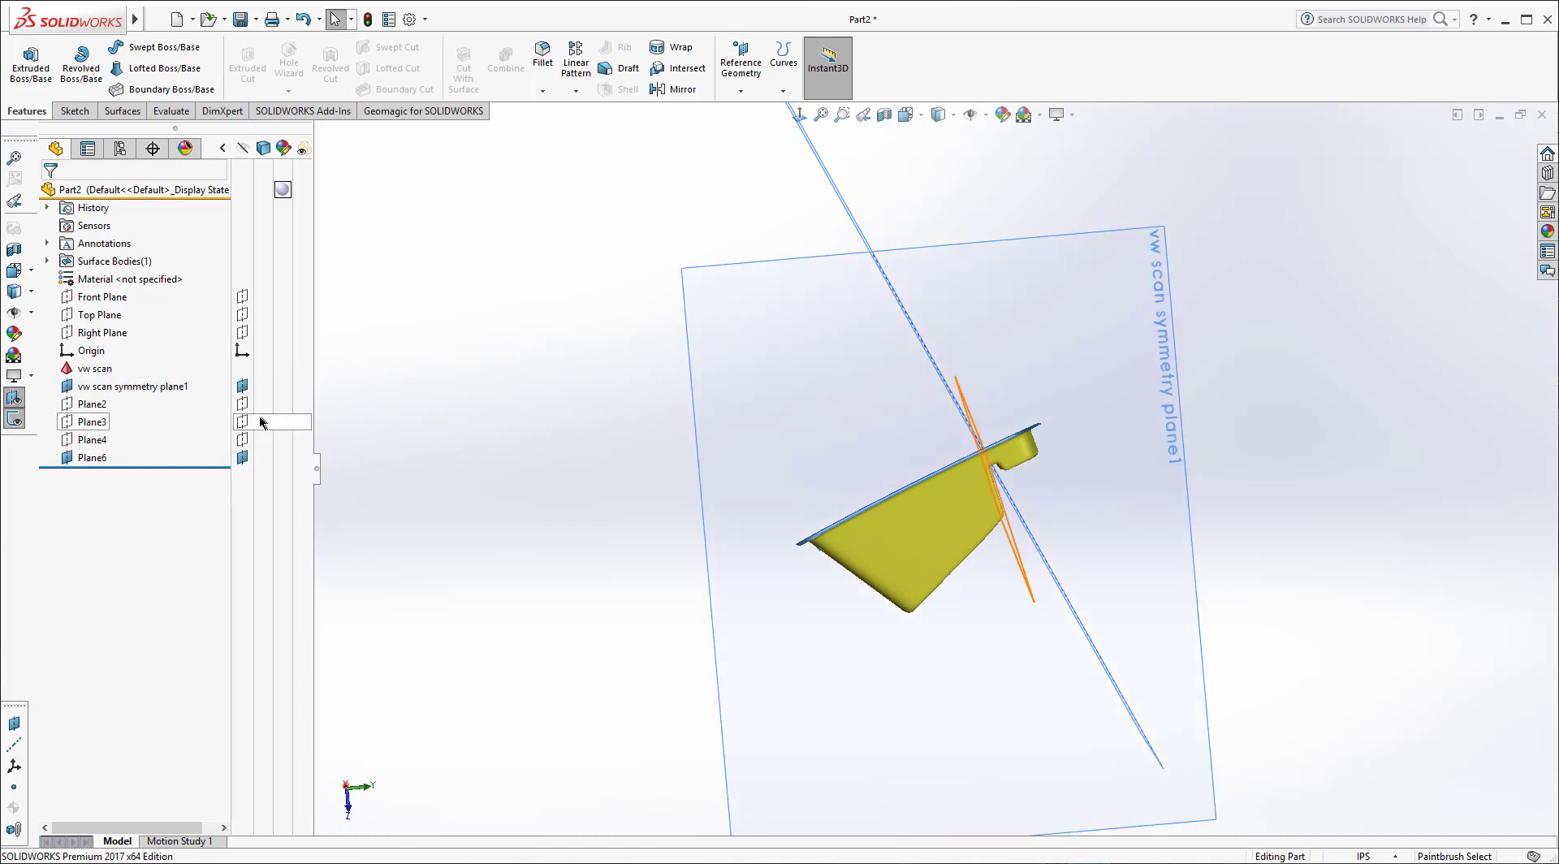
{"action": "left_click", "coordinate": [242, 403]}
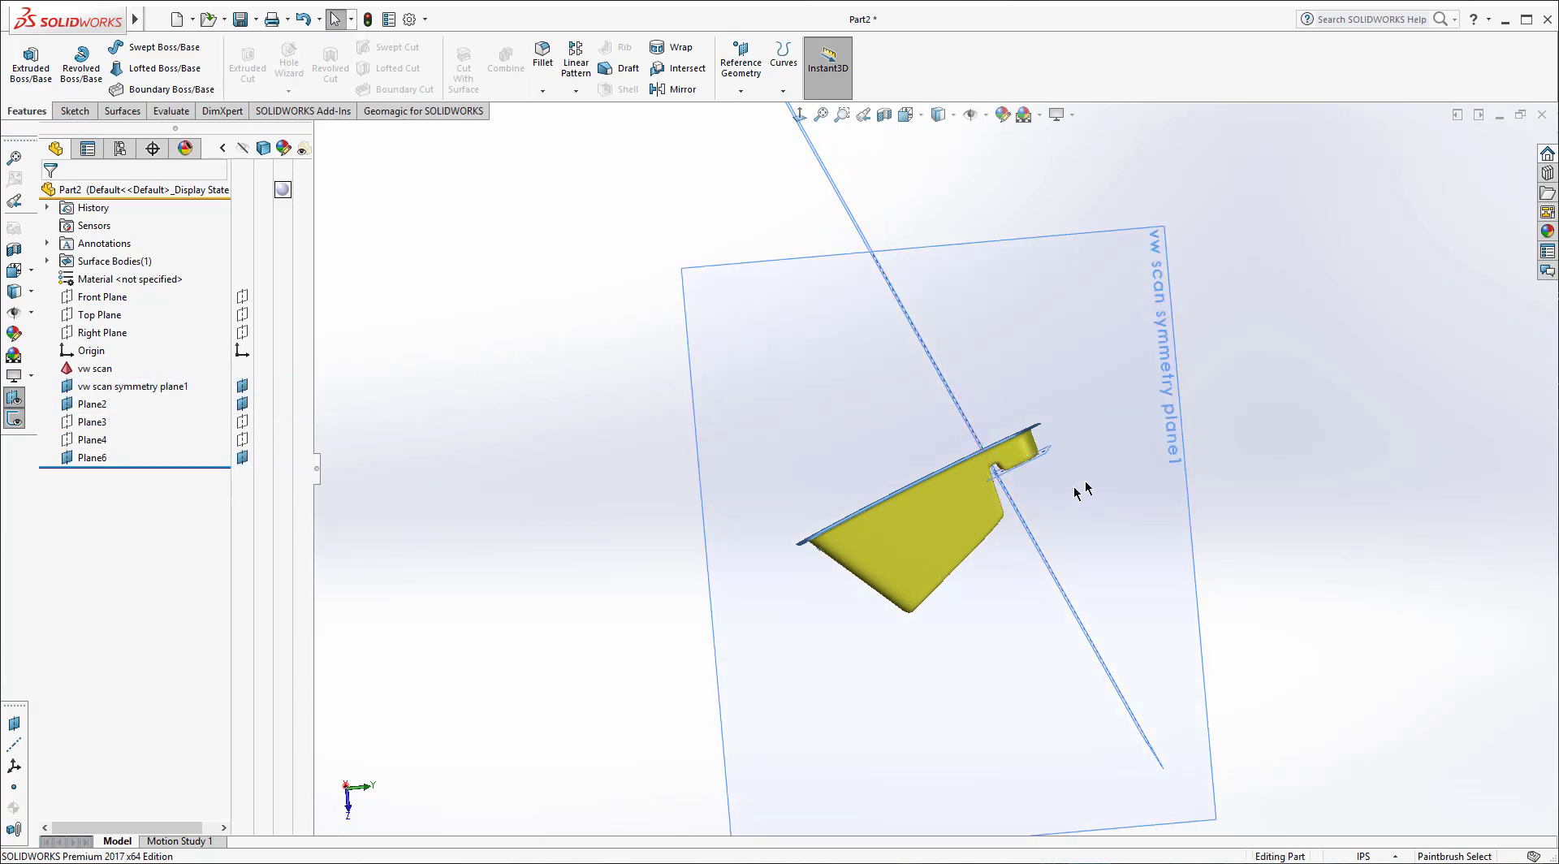
Step: Examine how the symmetry plane, floor plane and ridge mid plane are oriented relative to the tray
{"action": "scroll", "coordinate": [1001, 479], "scroll_direction": "down", "scroll_amount": 2}
{"action": "scroll", "coordinate": [908, 463], "scroll_direction": "down", "scroll_amount": 4}
{"action": "mouse_move", "coordinate": [908, 463]}
{"action": "middle_mouse_down"}
{"action": "mouse_move", "coordinate": [888, 462]}
{"action": "mouse_move", "coordinate": [930, 457]}
{"action": "middle_mouse_up"}
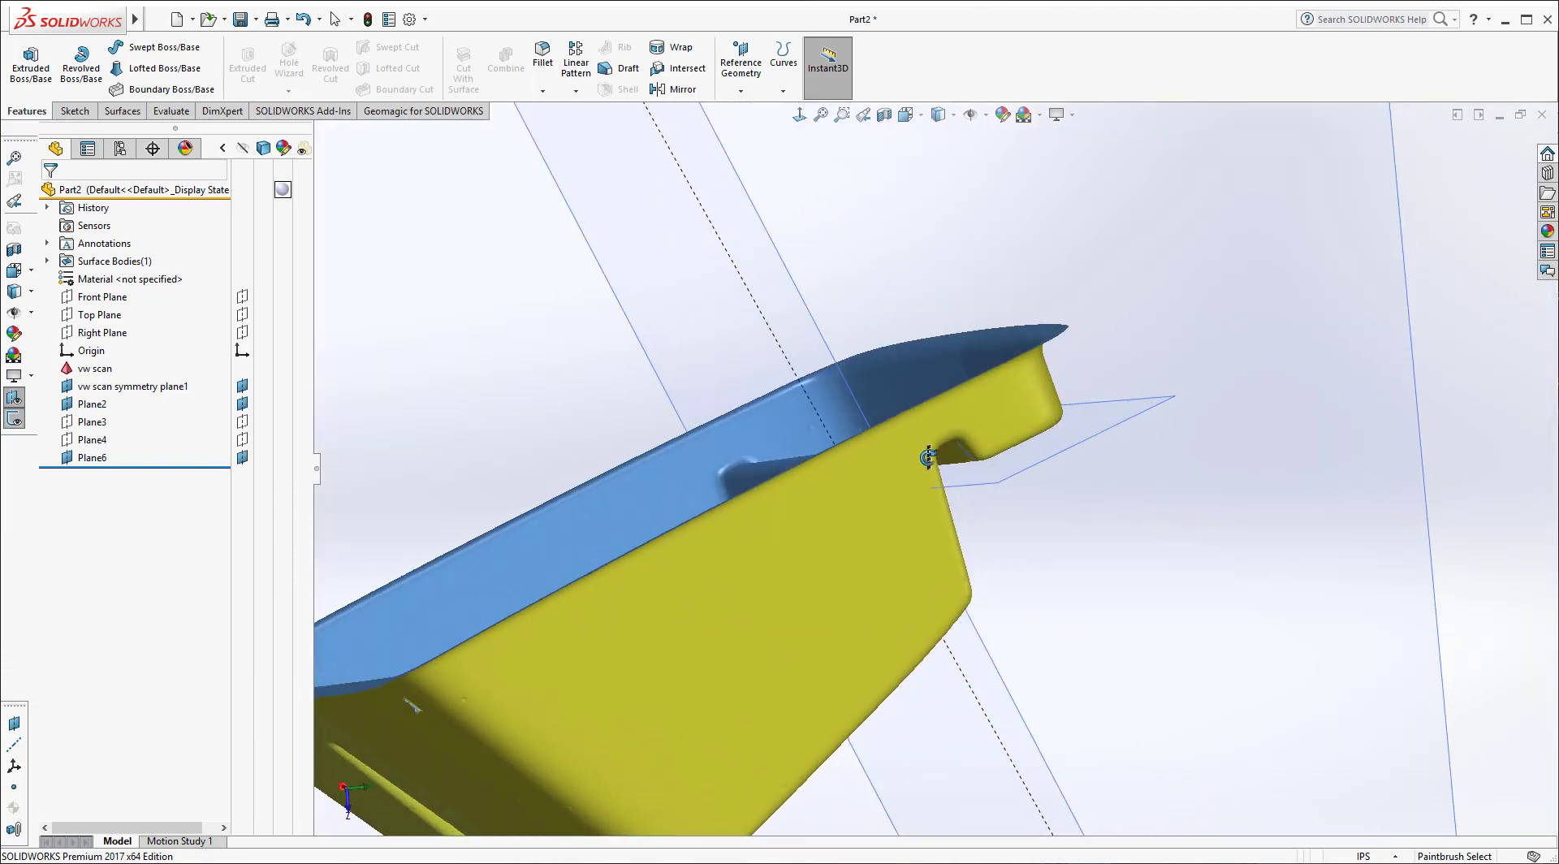
{"action": "scroll", "coordinate": [933, 462], "scroll_direction": "up", "scroll_amount": 4}
{"action": "scroll", "coordinate": [1048, 479], "scroll_direction": "up", "scroll_amount": 2}
{"action": "middle_click_drag", "start_coordinate": [1047, 479], "coordinate": [1030, 549]}
{"action": "scroll", "coordinate": [1029, 549], "scroll_direction": "down", "scroll_amount": 2}
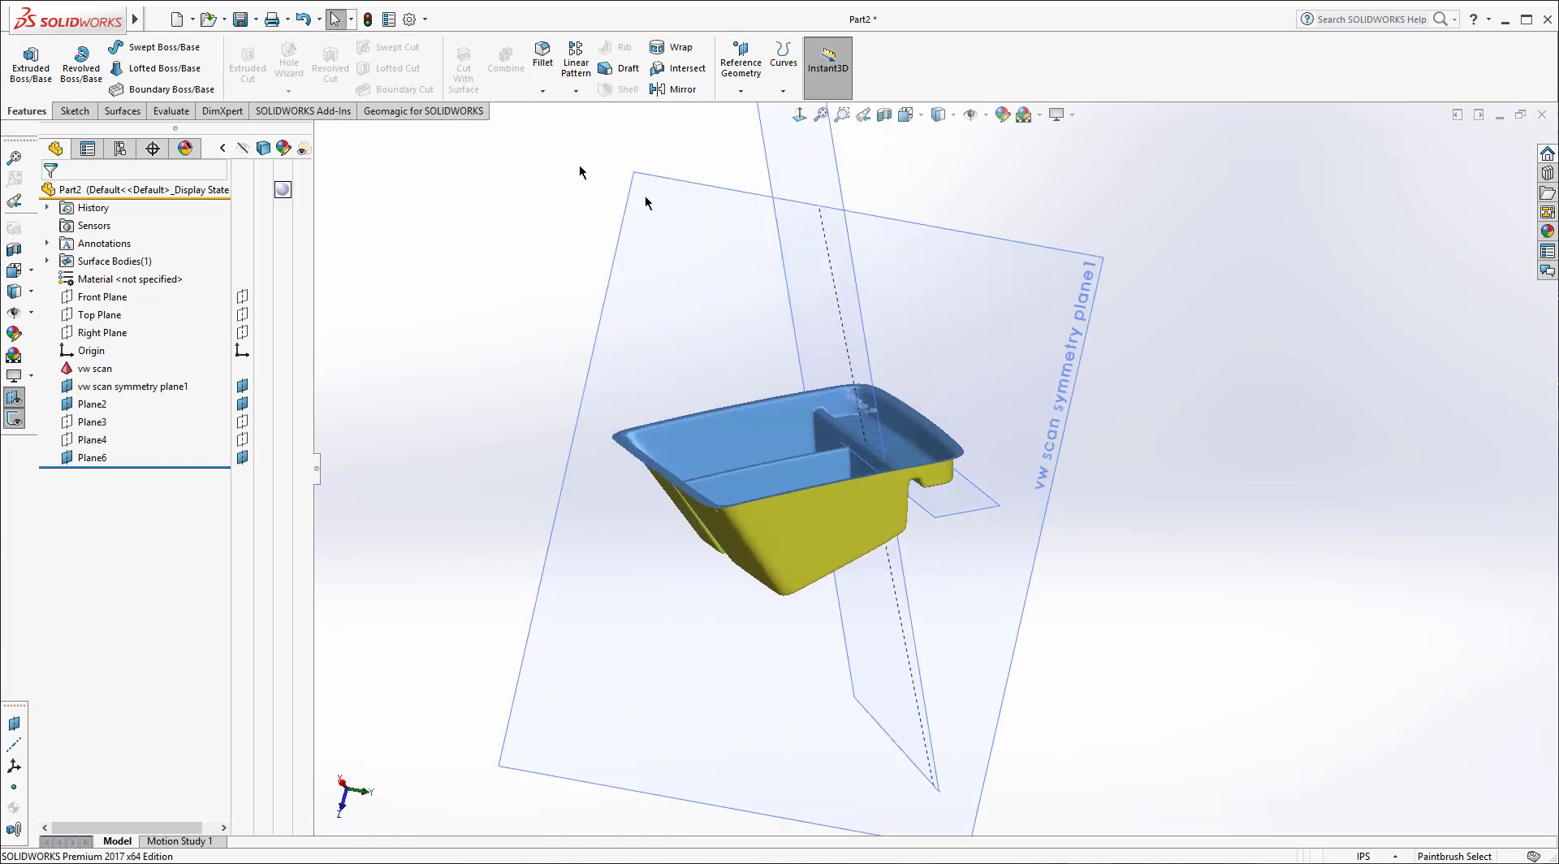
{"action": "scroll", "coordinate": [924, 468], "scroll_direction": "up", "scroll_amount": 1}
{"action": "middle_click_drag", "start_coordinate": [926, 471], "coordinate": [893, 325]}
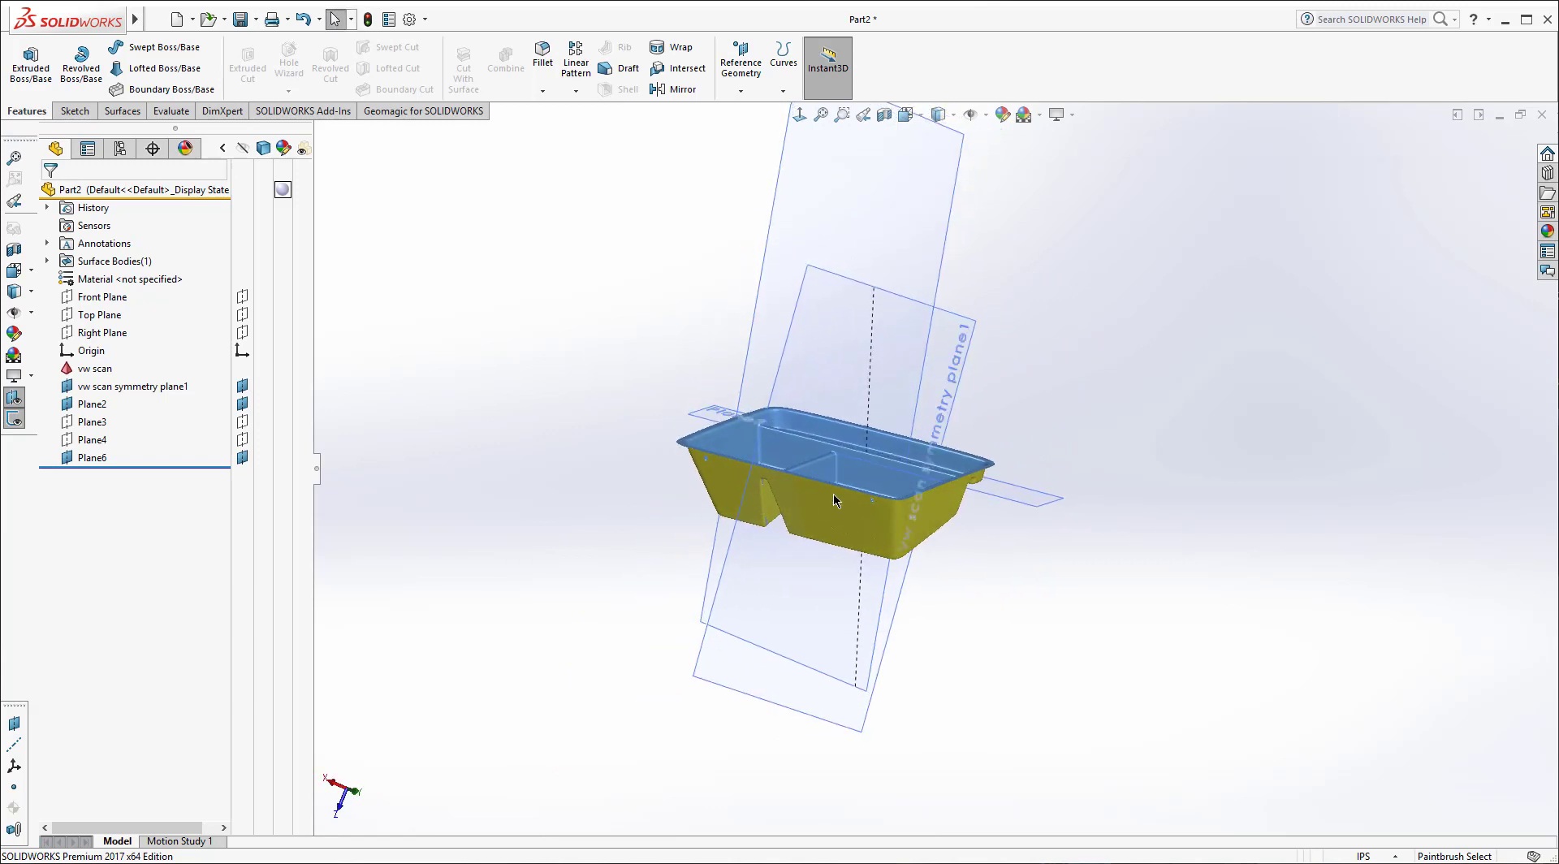
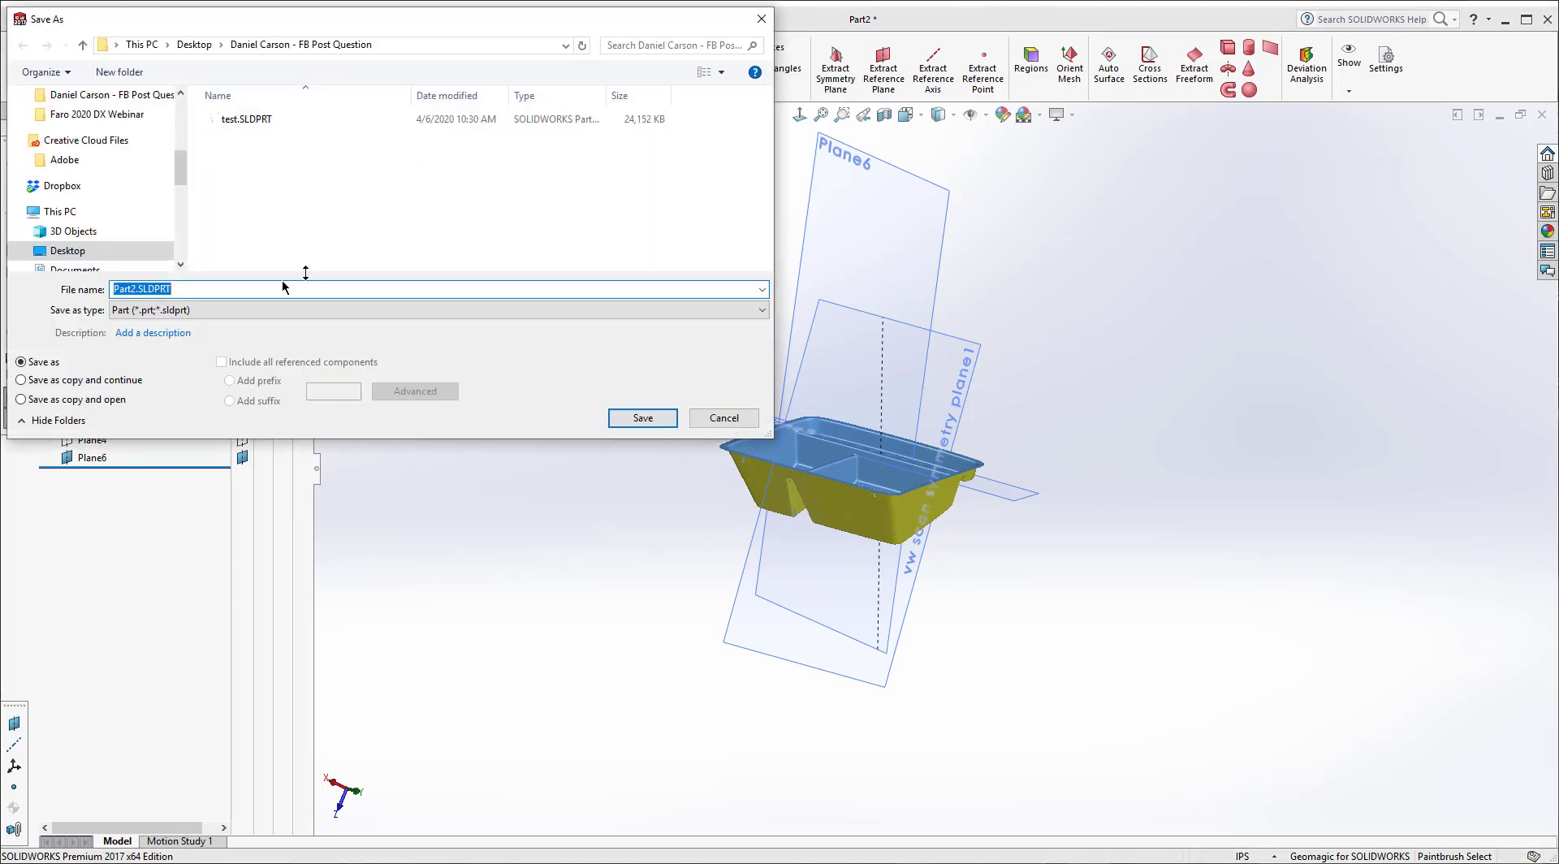
Step: Save the part under the file name VW
{"action": "type", "text": "v"}
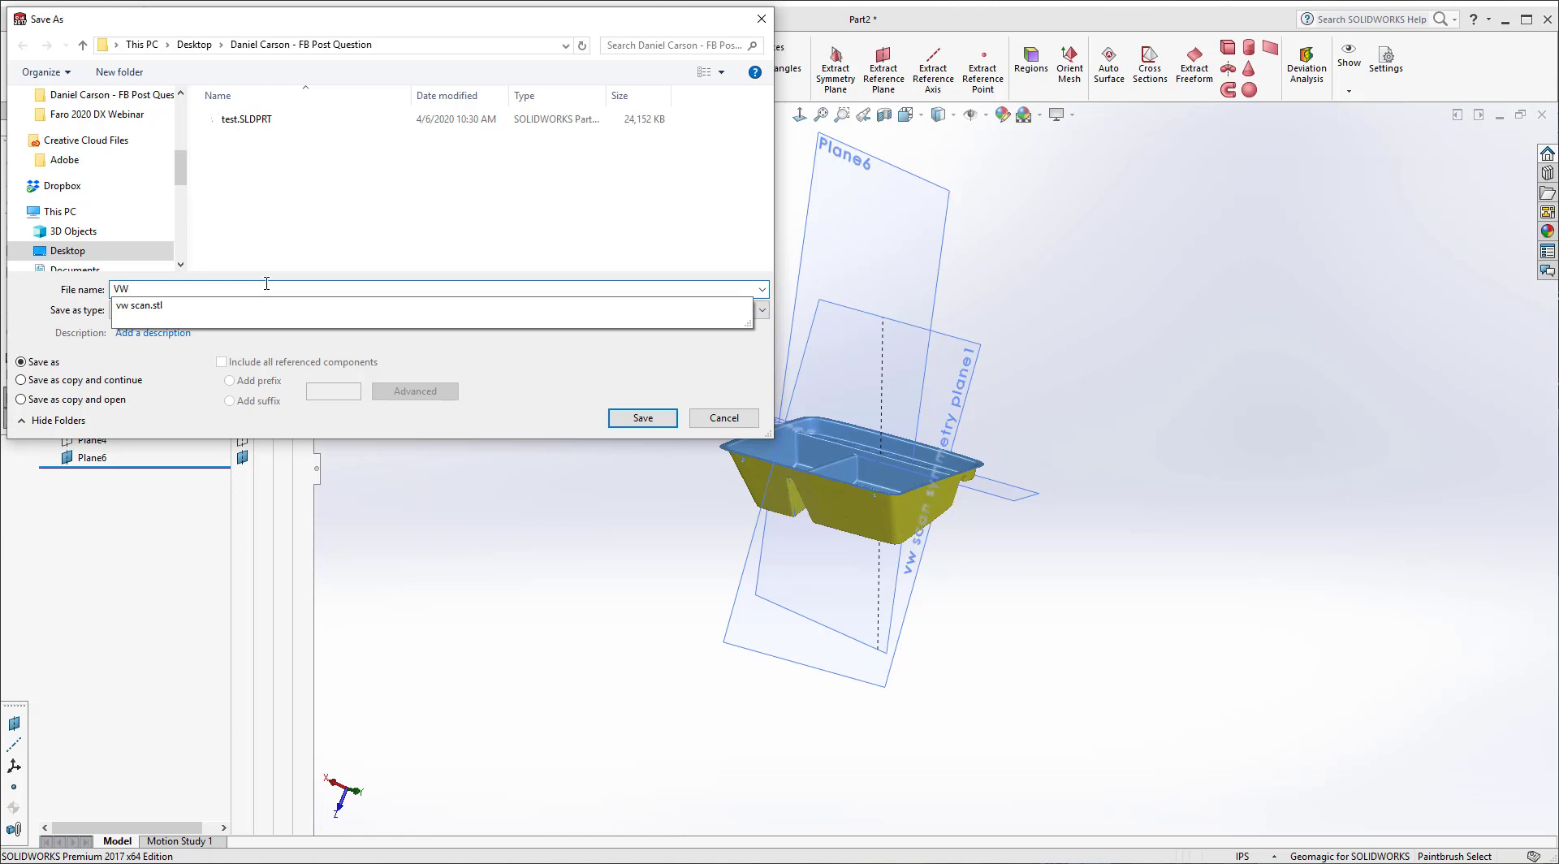
{"action": "left_click", "coordinate": [642, 417]}
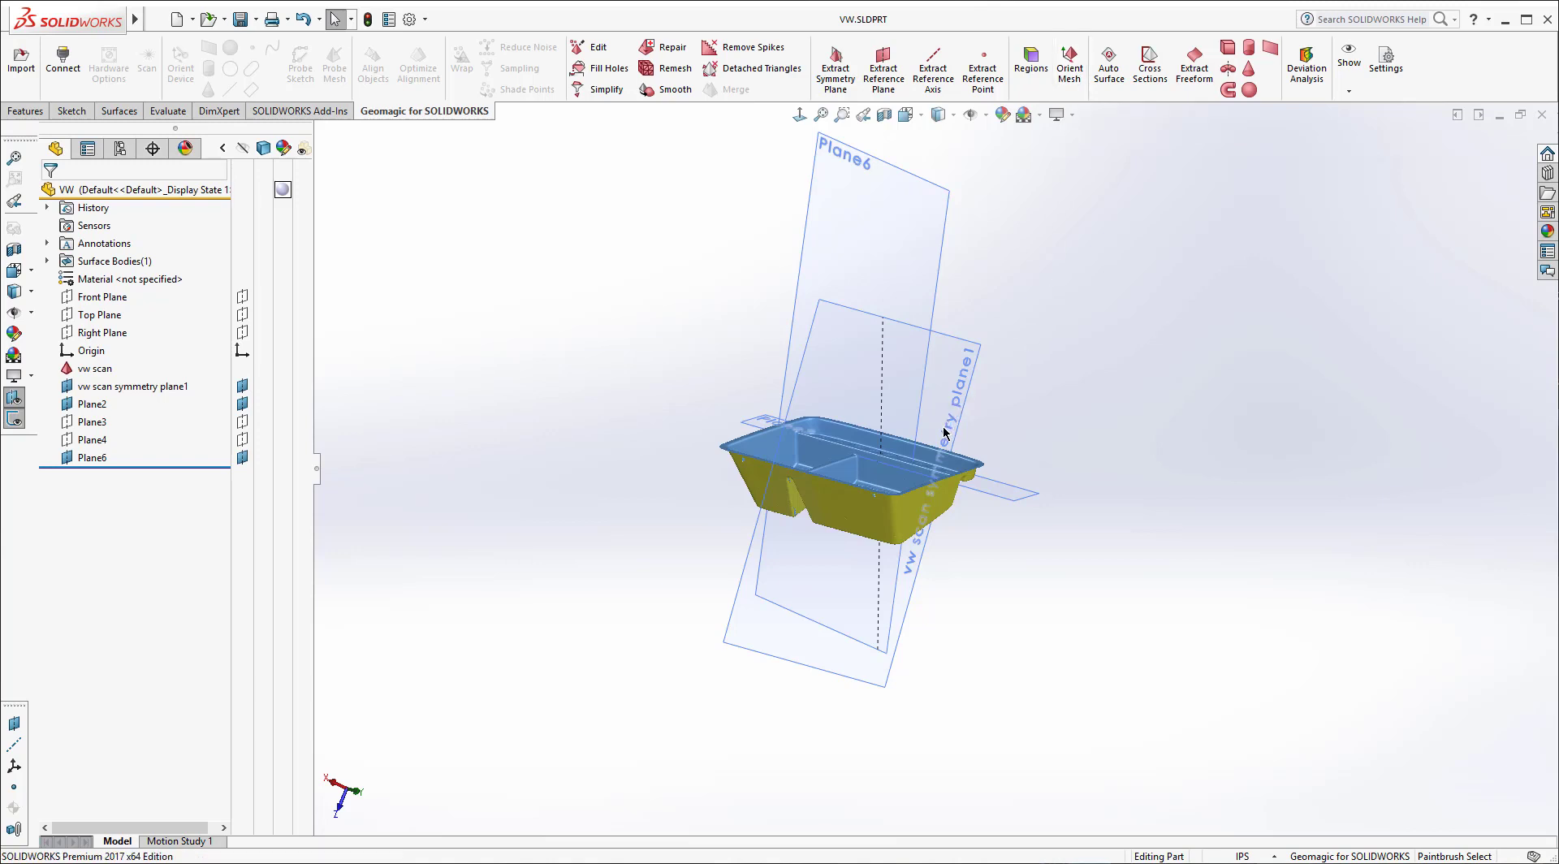
Step: Create a reference axis where the side compartment's floor plane (Plane2) intersects the scan symmetry plane
{"action": "scroll", "coordinate": [985, 477], "scroll_direction": "down", "scroll_amount": 3}
{"action": "middle_click_drag", "start_coordinate": [985, 477], "coordinate": [906, 495]}
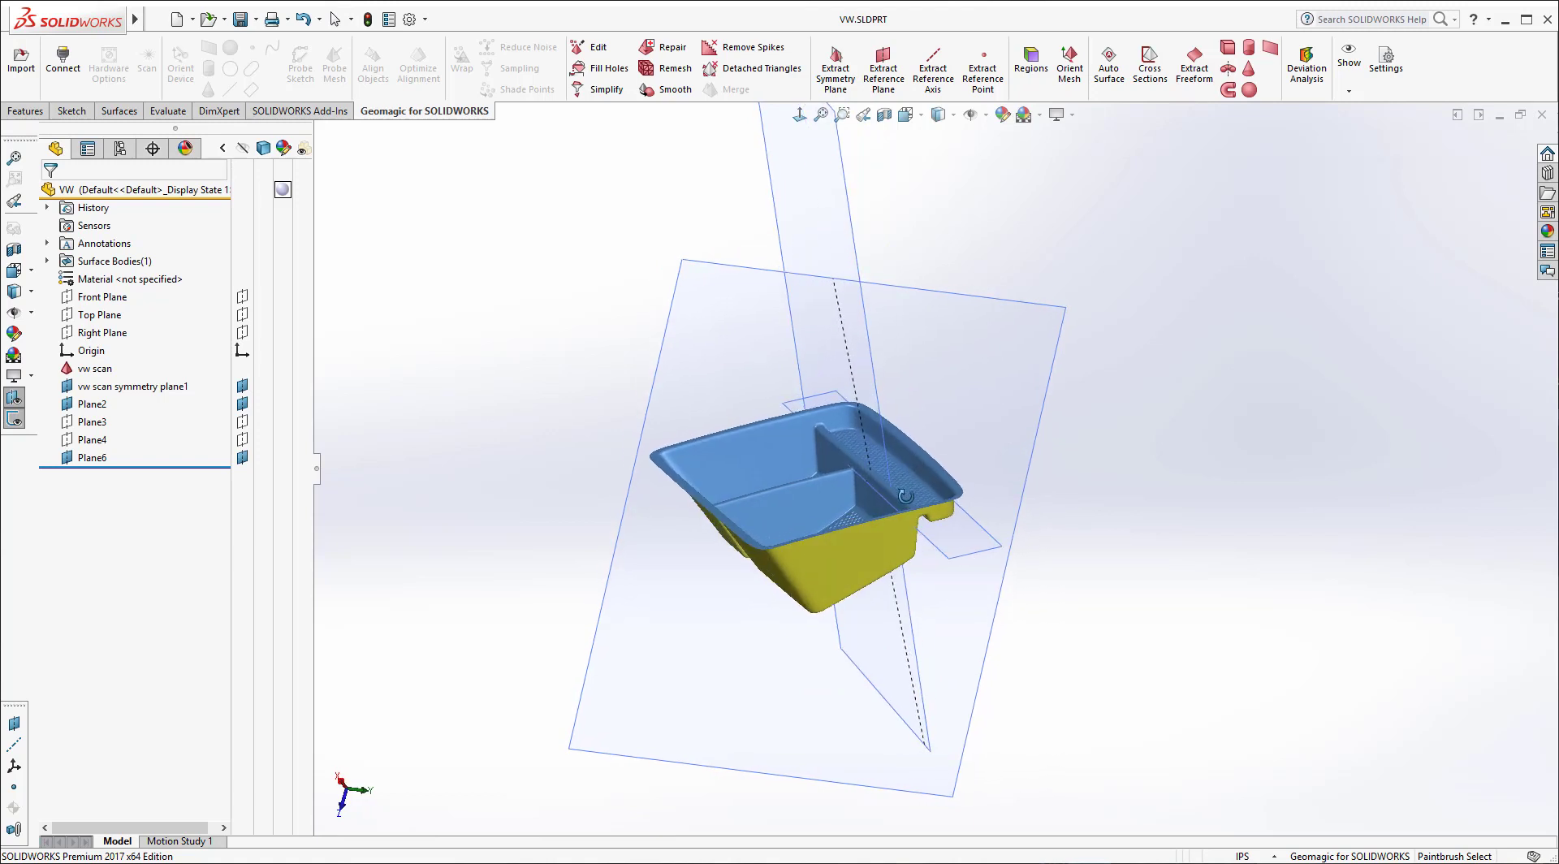
{"action": "middle_click_drag", "start_coordinate": [905, 496], "coordinate": [881, 478]}
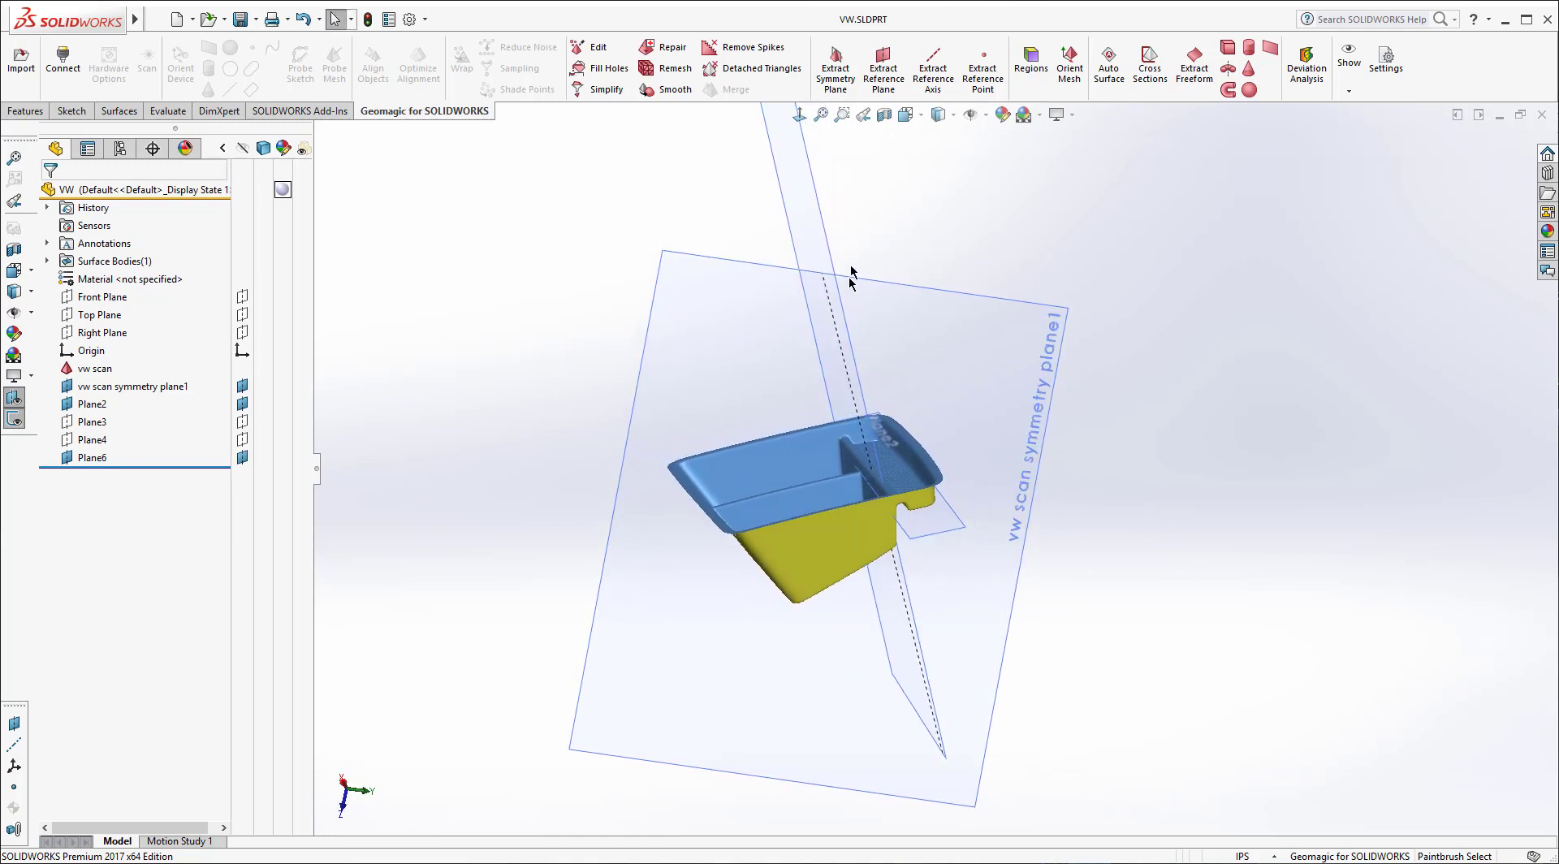
{"action": "left_click", "coordinate": [953, 534]}
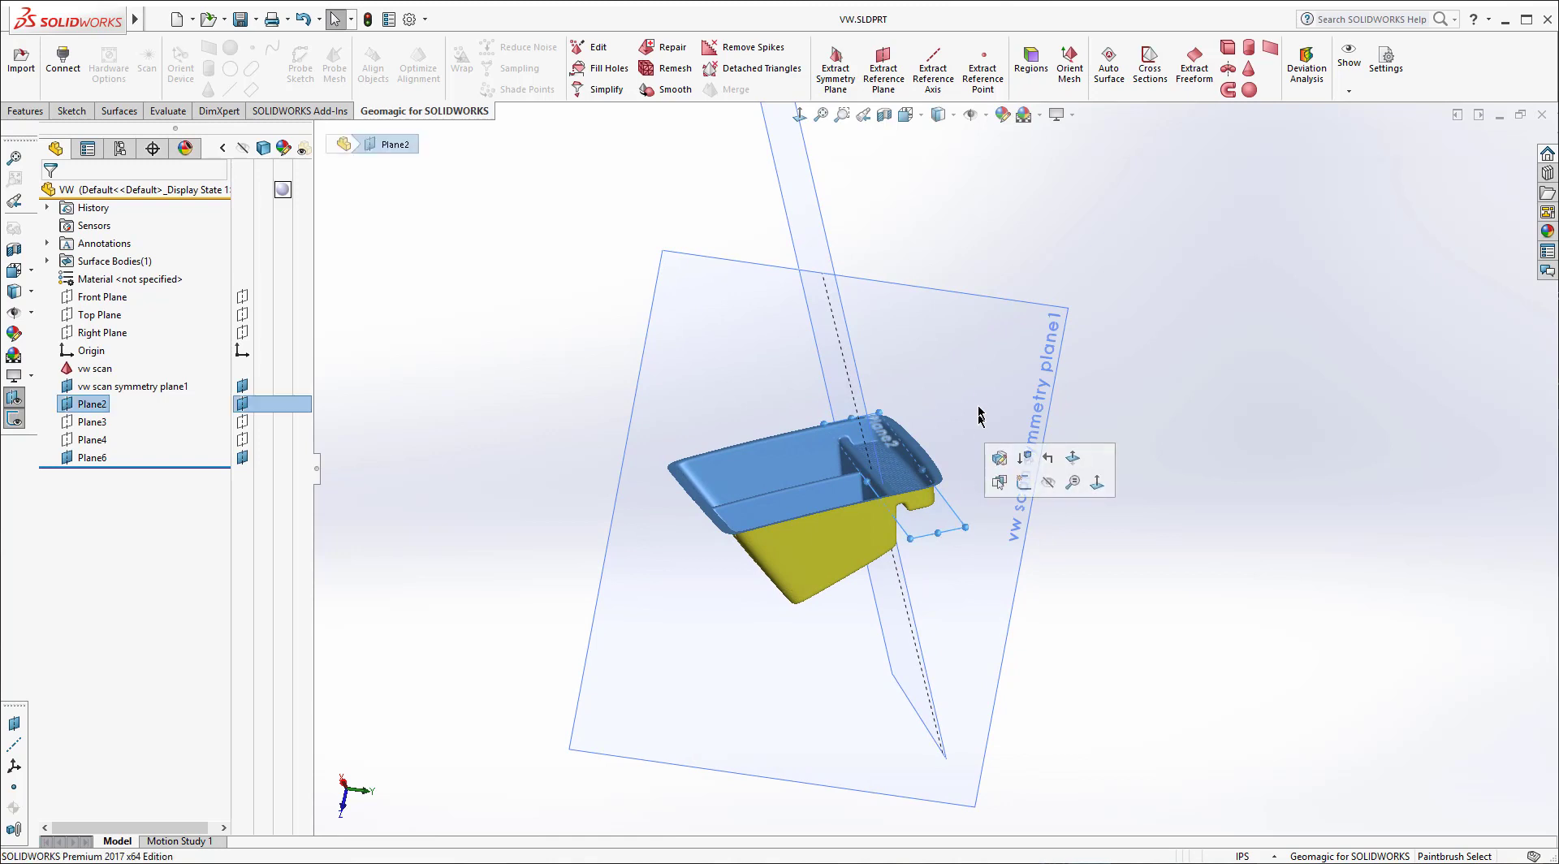
{"action": "left_click", "coordinate": [964, 317], "text": "ctrl"}
{"action": "left_click", "coordinate": [30, 112]}
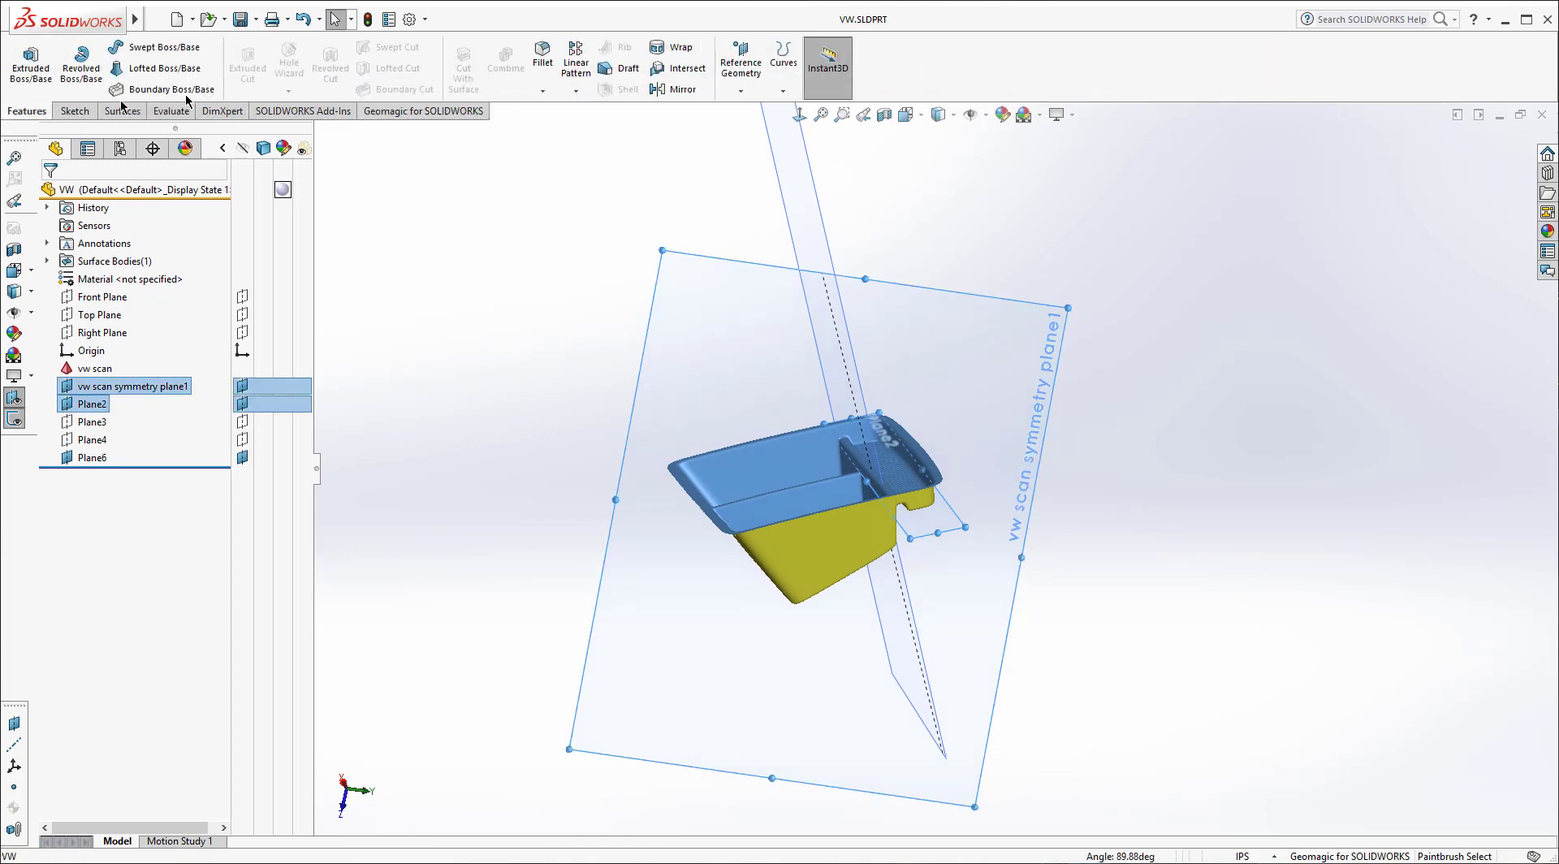
{"action": "left_click", "coordinate": [740, 90]}
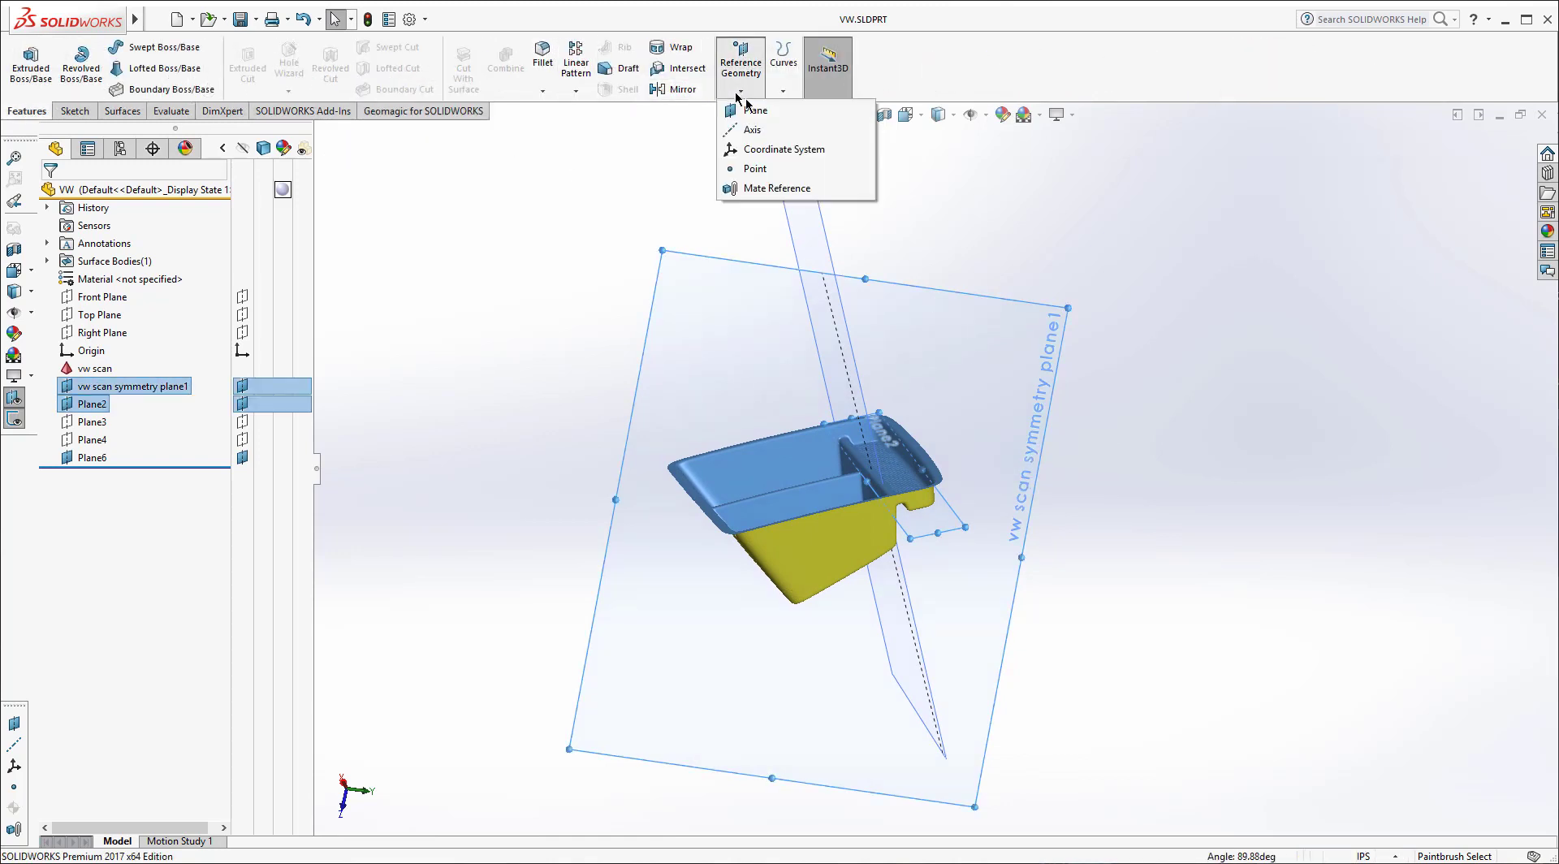
{"action": "left_click", "coordinate": [764, 131]}
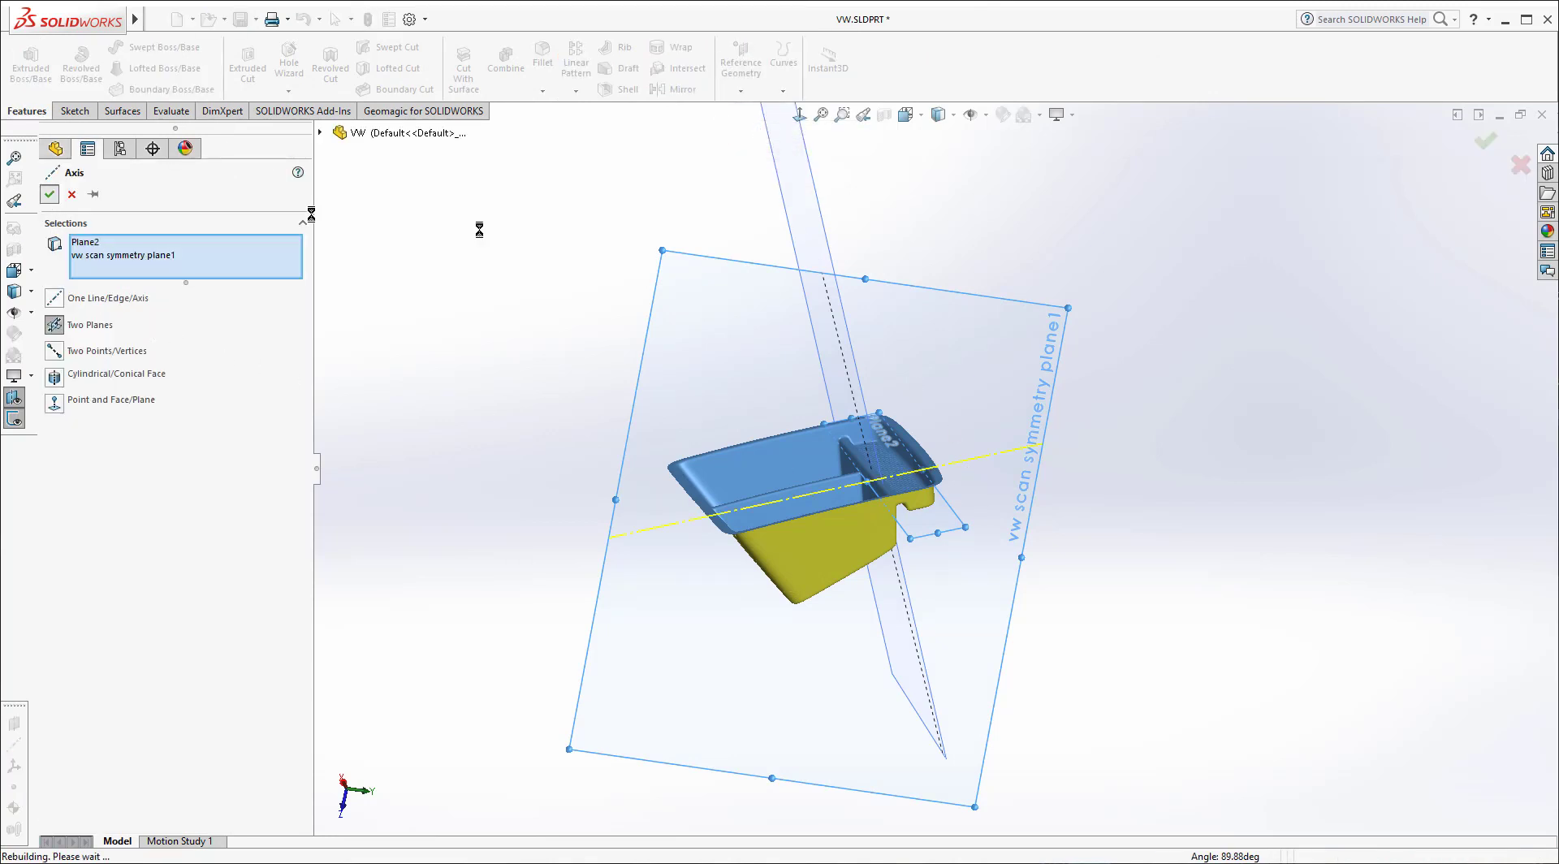
{"action": "left_click", "coordinate": [50, 194]}
Step: Create a reference point at the intersection of the new axis and the ridge mid plane, Plane6
{"action": "middle_click_drag", "start_coordinate": [989, 245], "coordinate": [996, 248]}
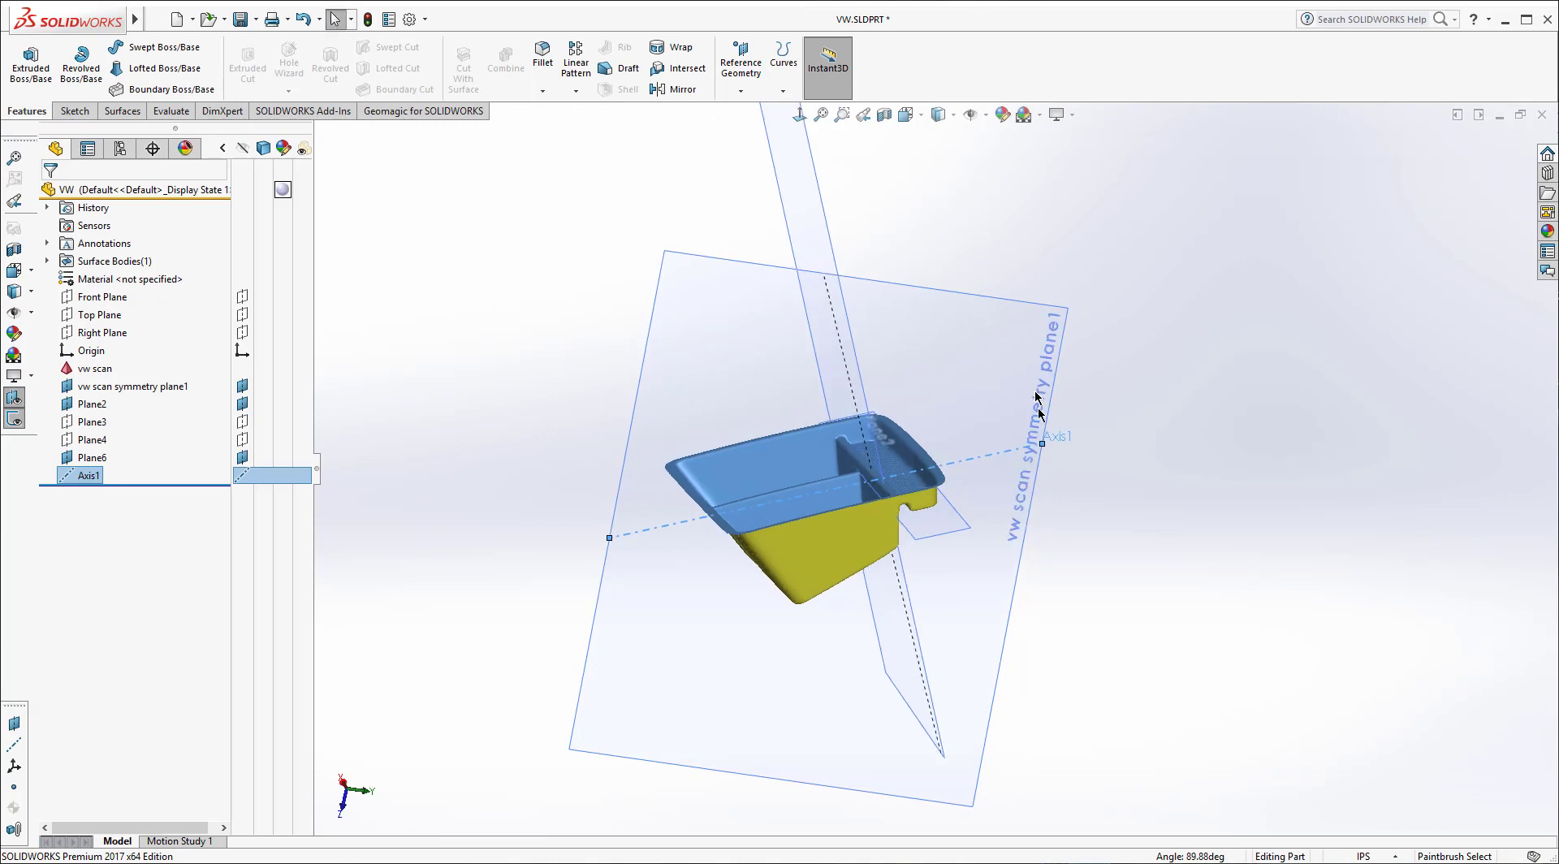
{"action": "left_click", "coordinate": [827, 236], "text": "ctrl"}
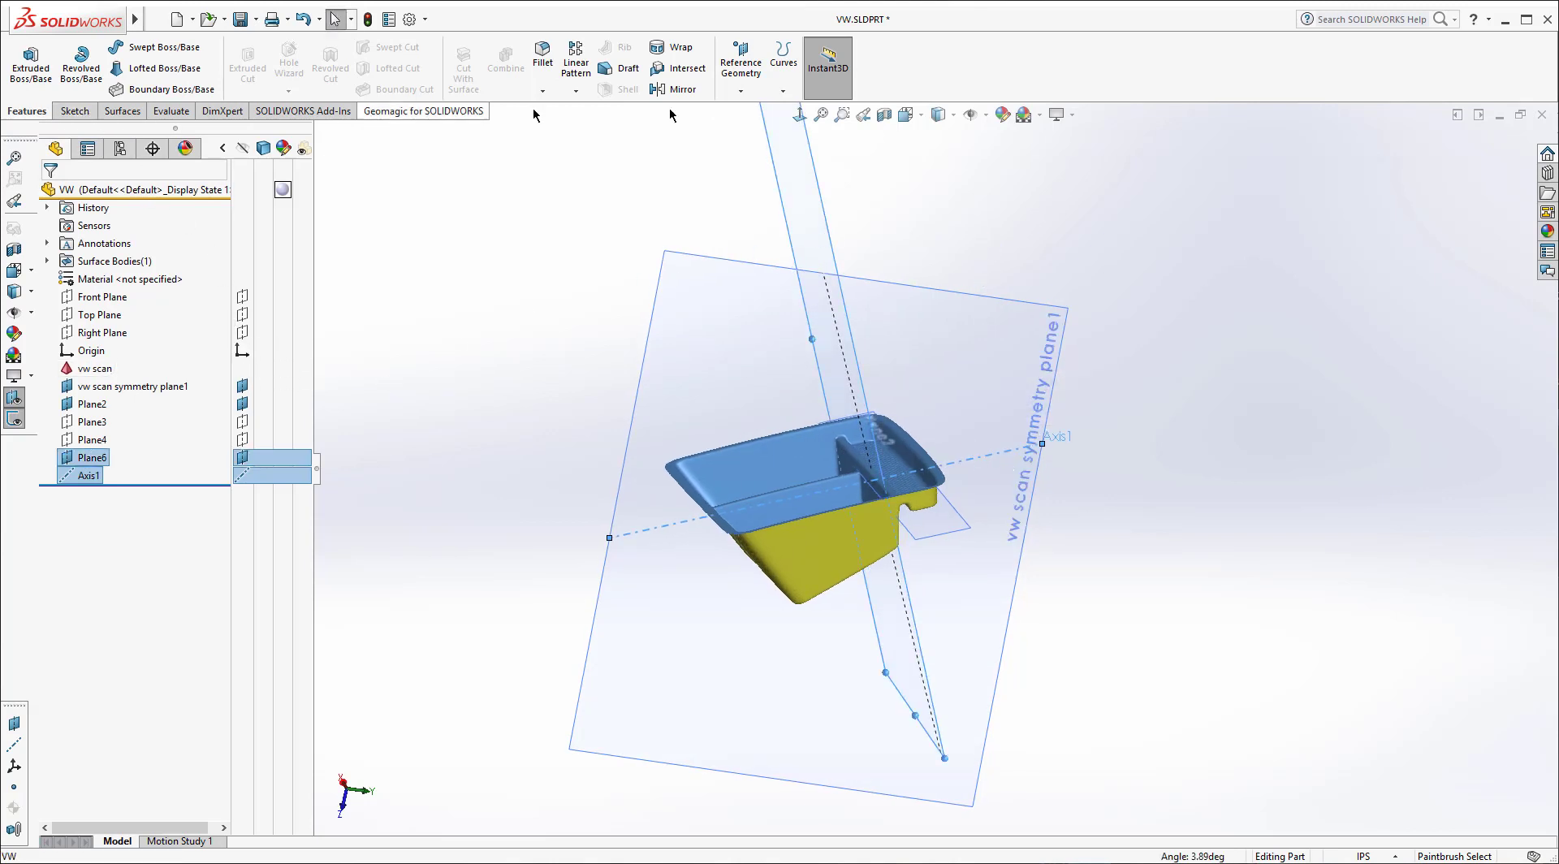
{"action": "left_click", "coordinate": [741, 90]}
{"action": "left_click", "coordinate": [752, 169]}
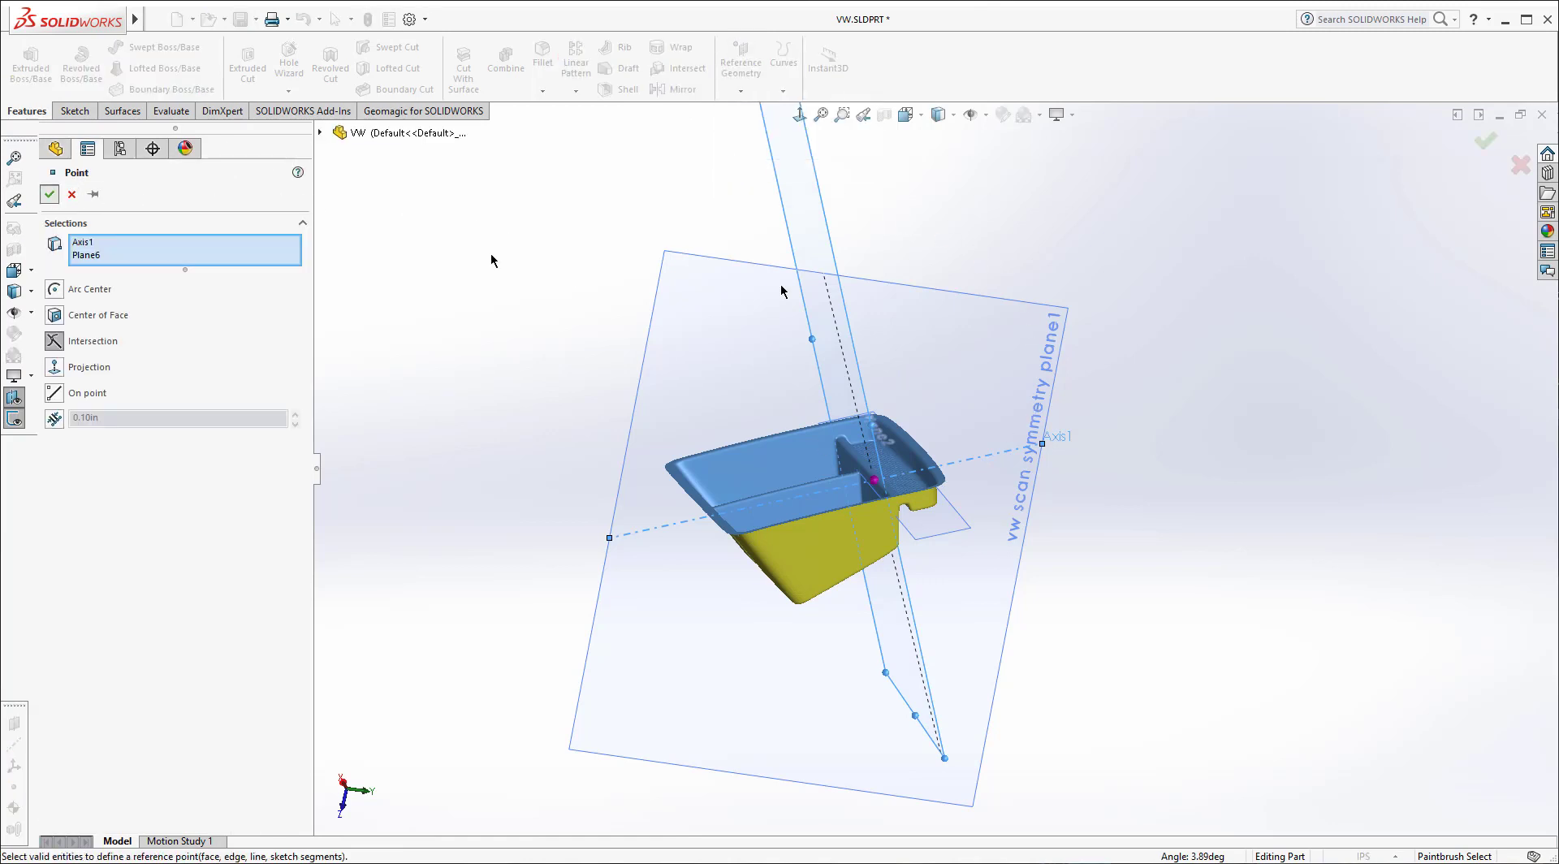
{"action": "left_click", "coordinate": [50, 194]}
{"action": "middle_click_drag", "start_coordinate": [888, 486], "coordinate": [717, 475]}
{"action": "left_click", "coordinate": [398, 110]}
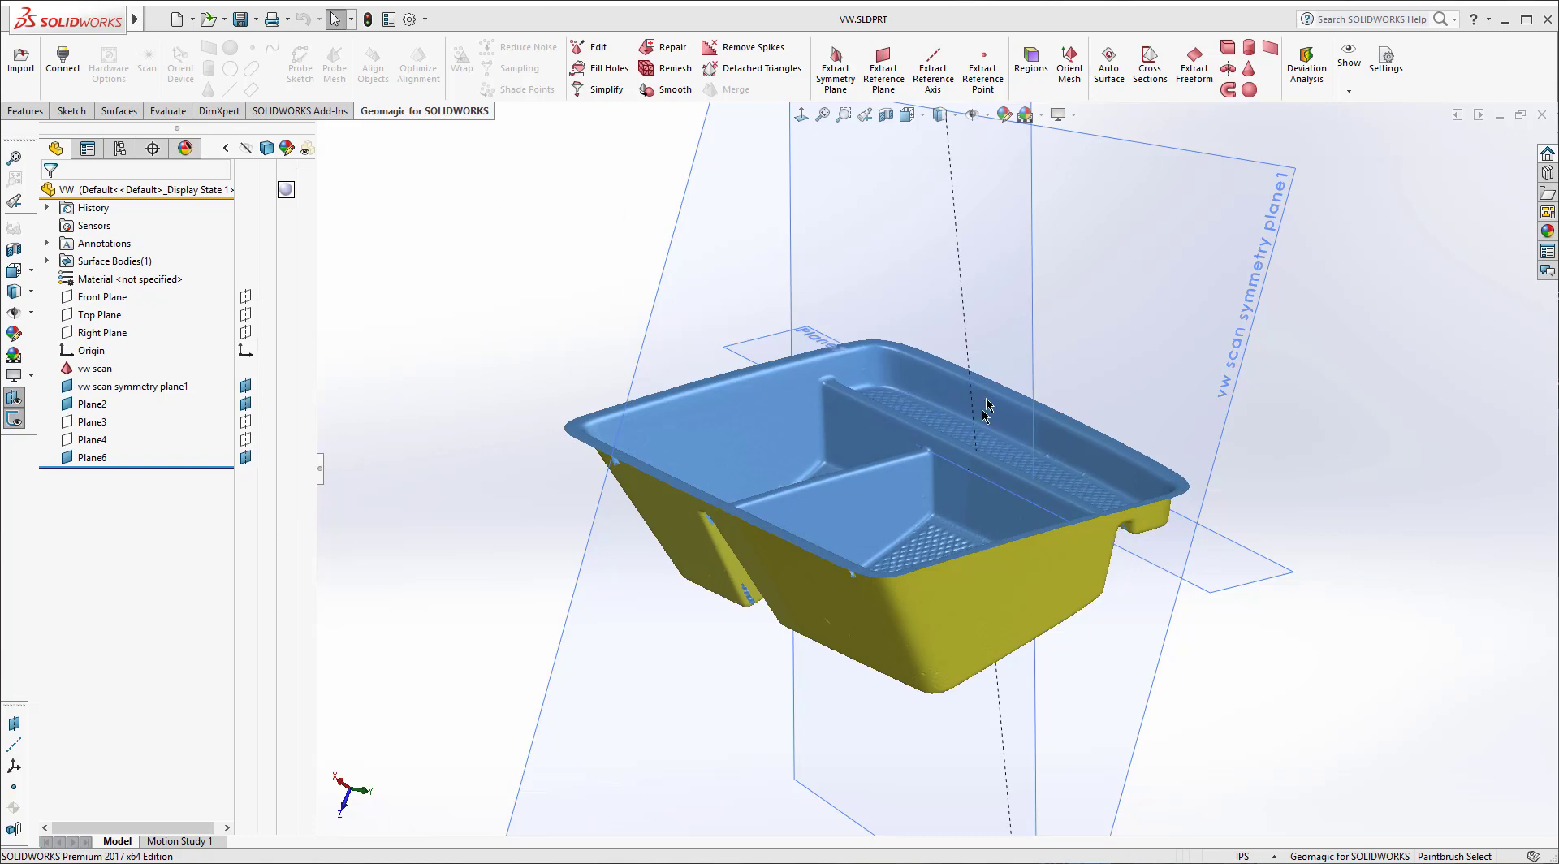
{"action": "middle_click_drag", "start_coordinate": [823, 430], "coordinate": [959, 260]}
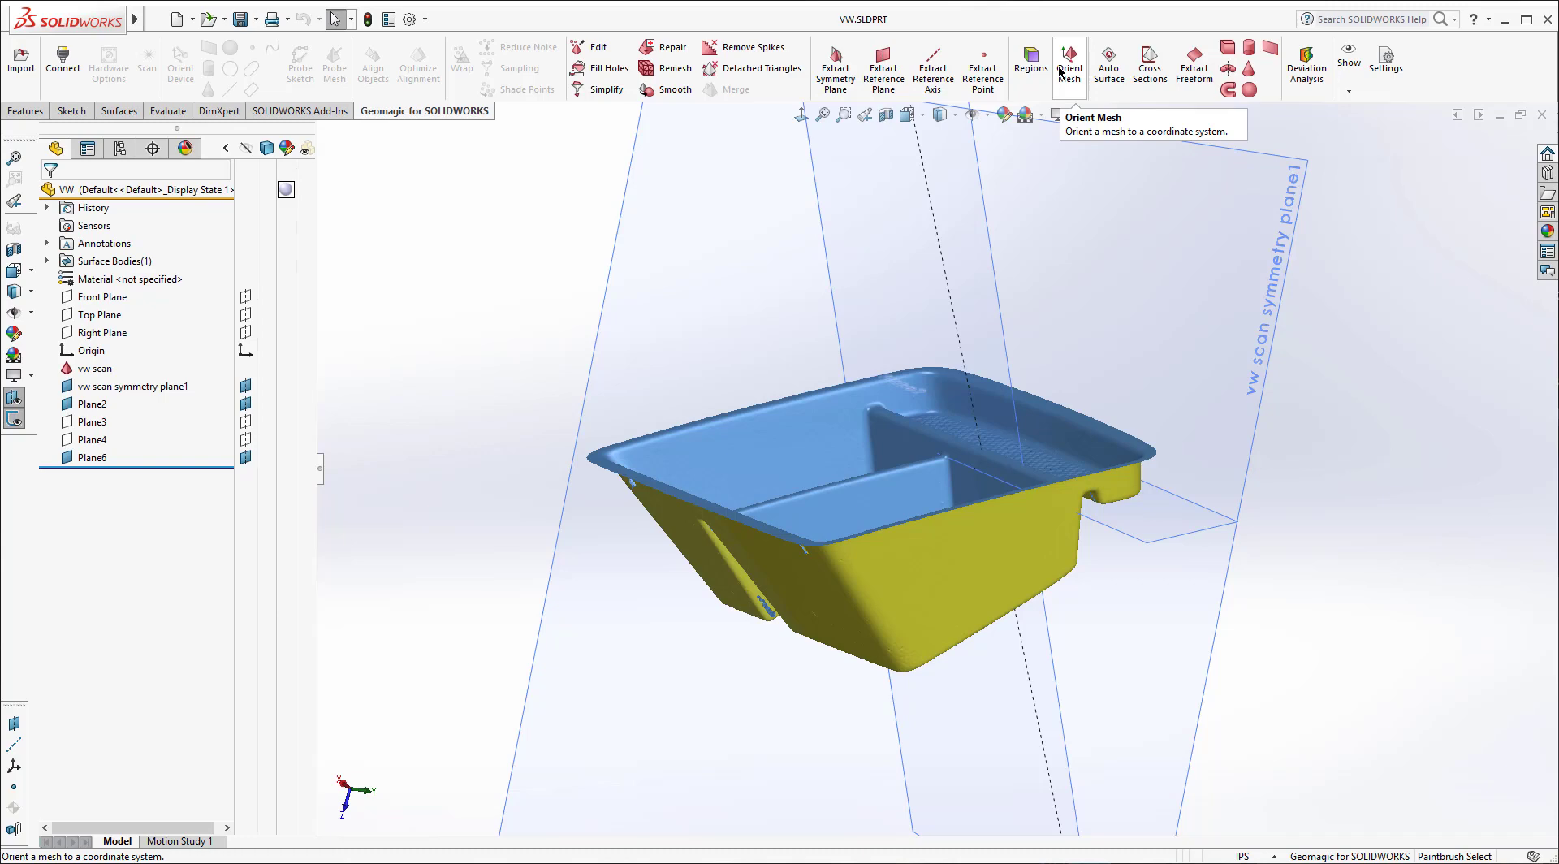
{"action": "middle_click_drag", "start_coordinate": [978, 460], "coordinate": [997, 425]}
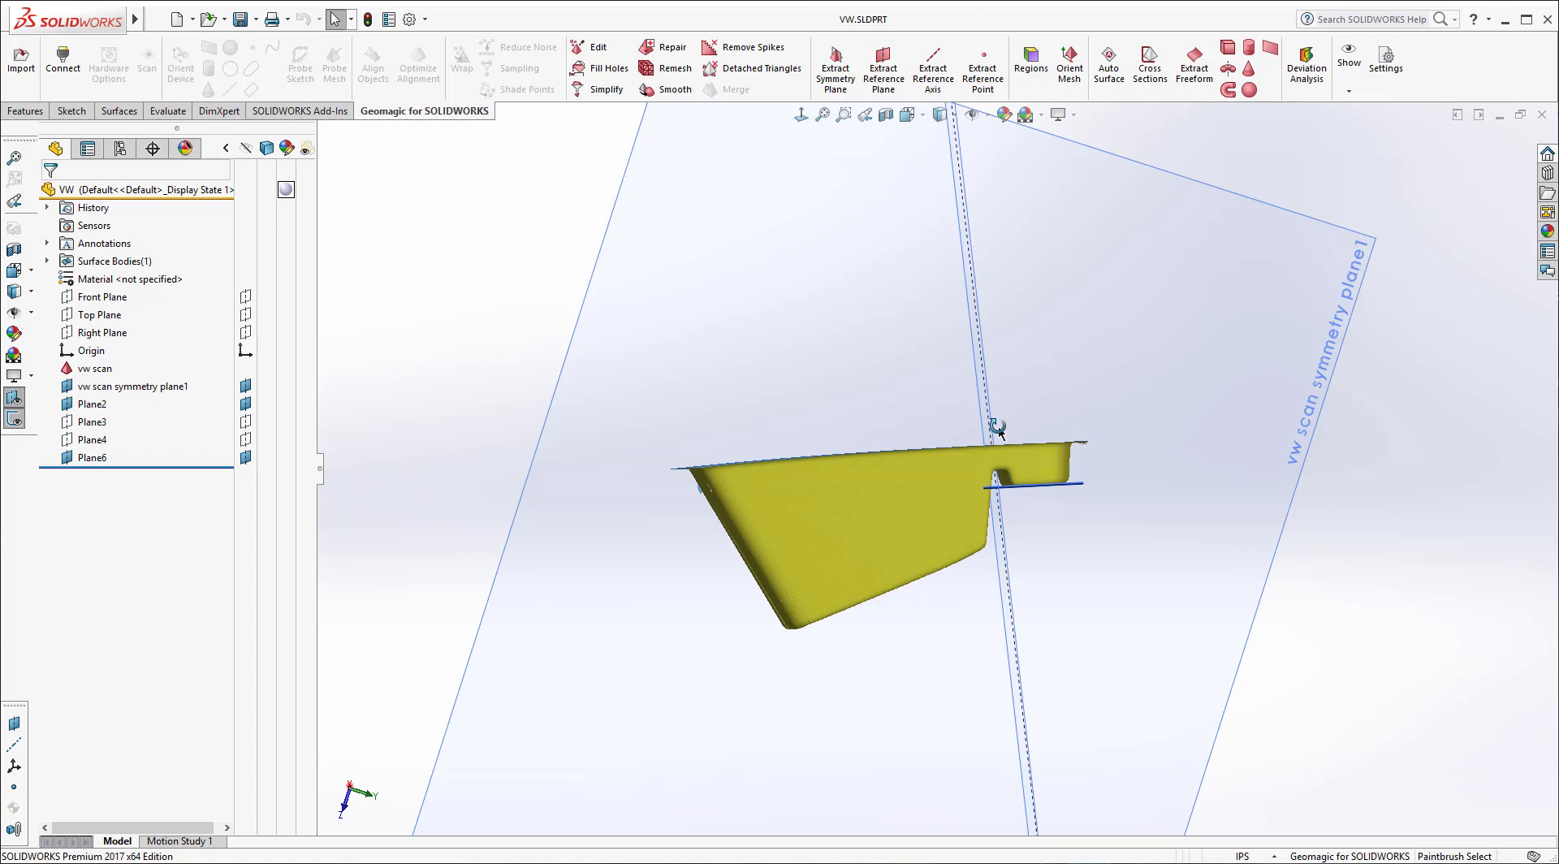
{"action": "mouse_move", "coordinate": [933, 363]}
{"action": "middle_mouse_down"}
{"action": "mouse_move", "coordinate": [912, 358]}
{"action": "mouse_move", "coordinate": [927, 392]}
{"action": "middle_mouse_up"}
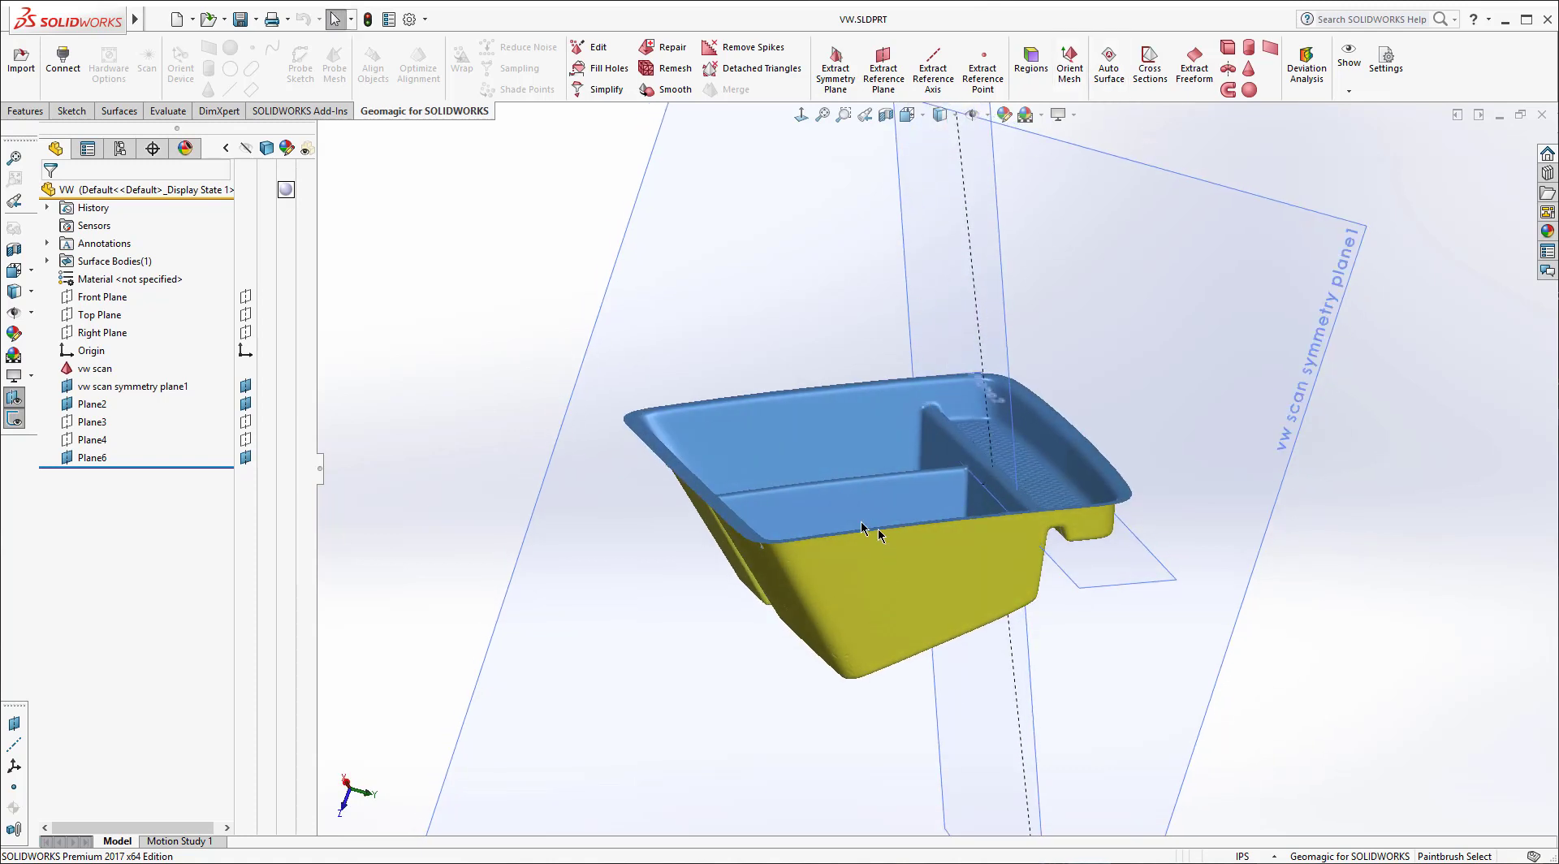
{"action": "left_click", "coordinate": [1069, 61]}
{"action": "middle_click_drag", "start_coordinate": [1170, 456], "coordinate": [997, 475]}
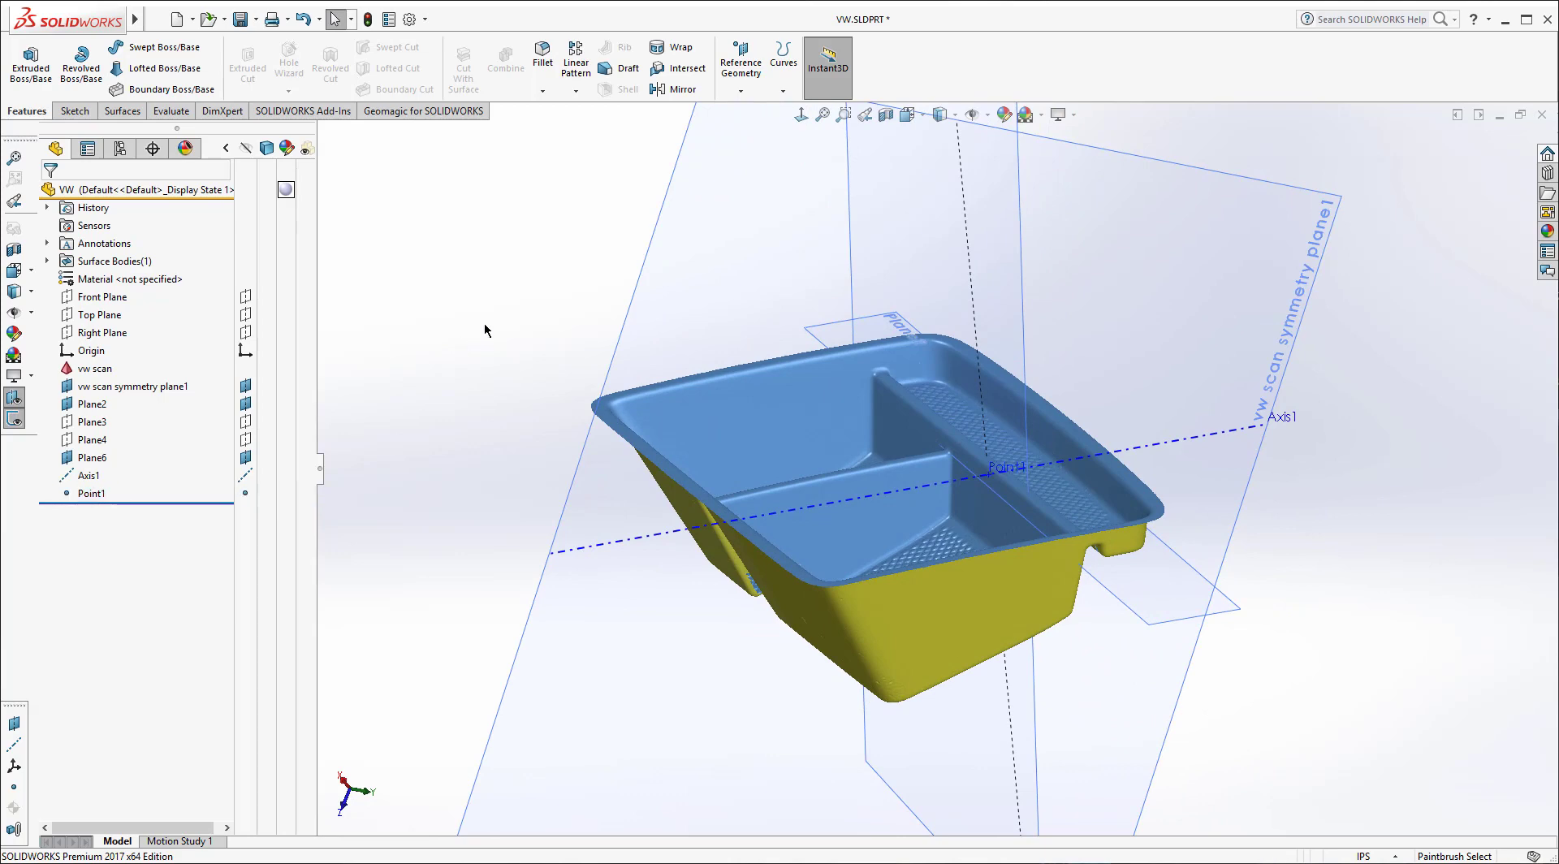
Step: Save the part with its reference axis and point as a new file named VW 1
{"action": "left_click", "coordinate": [155, 20]}
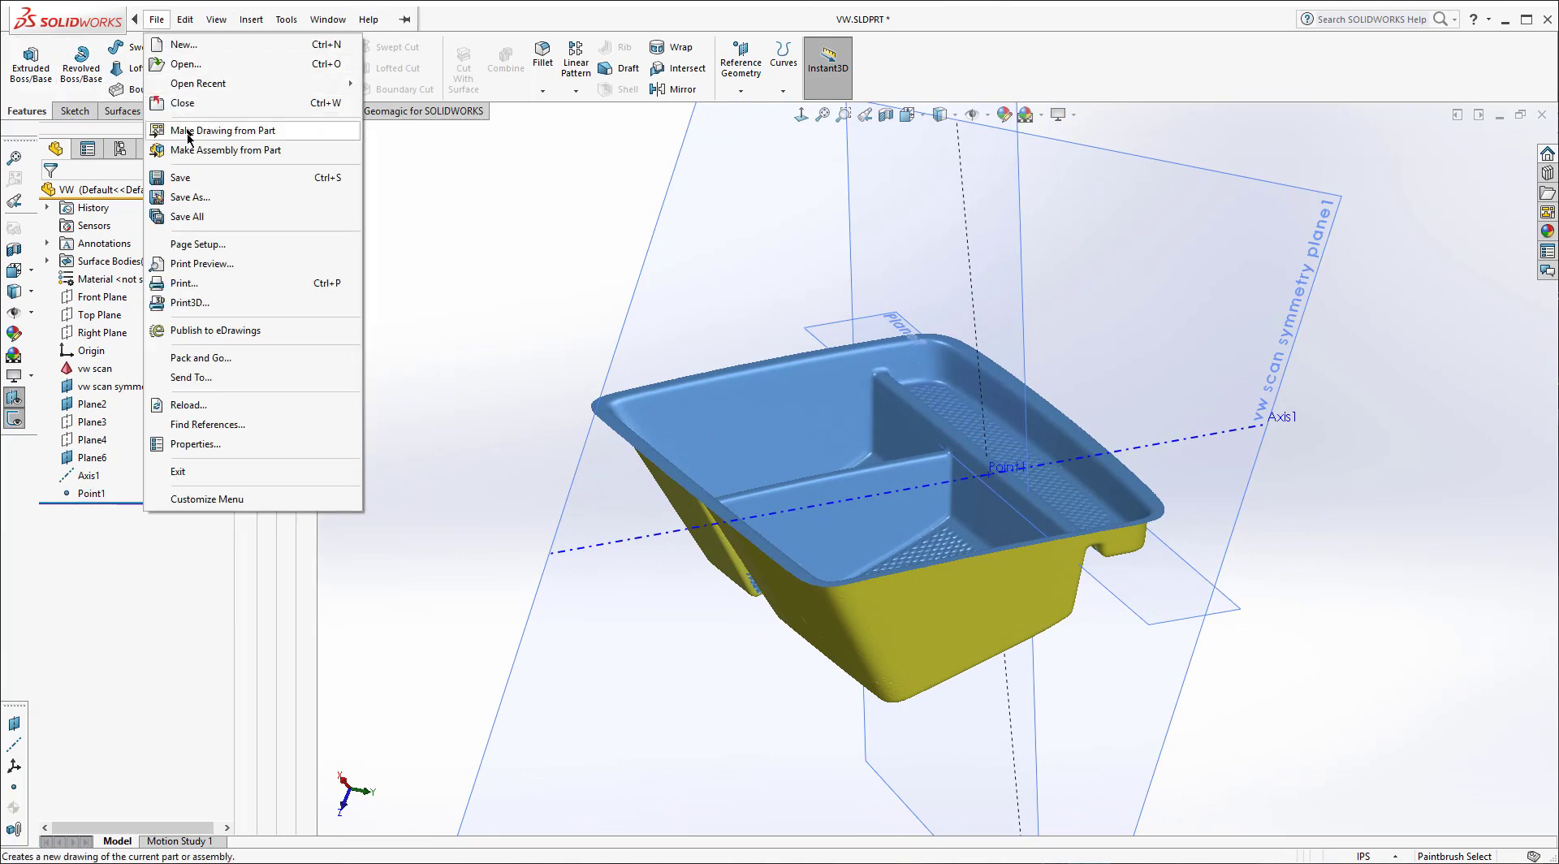
{"action": "left_click", "coordinate": [188, 198]}
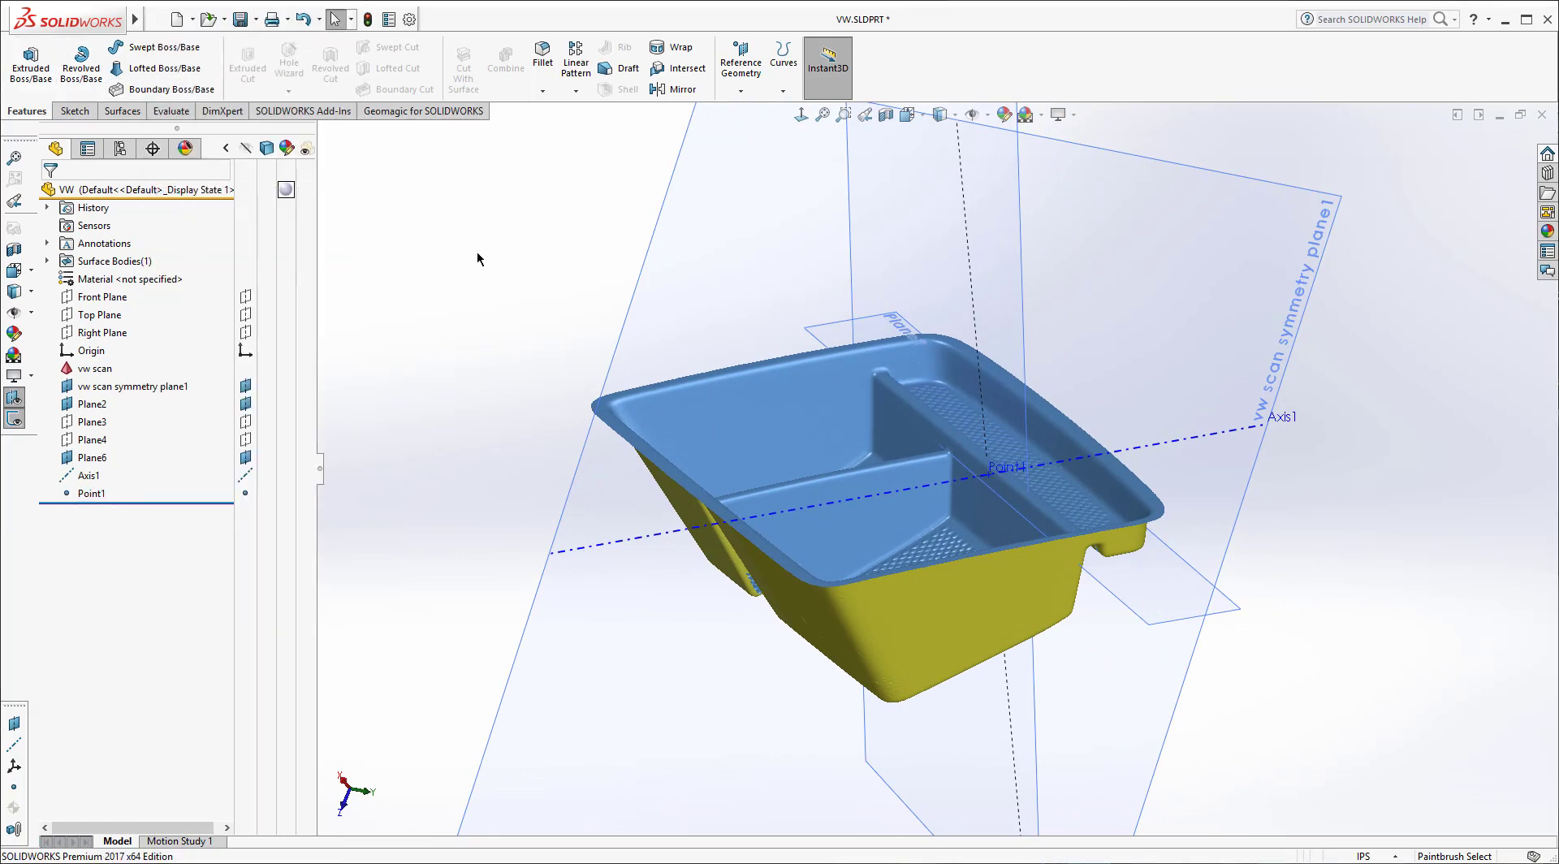
{"action": "left_click", "coordinate": [128, 290]}
{"action": "type", "text": "1.SLDPRT"}
{"action": "left_click", "coordinate": [643, 417]}
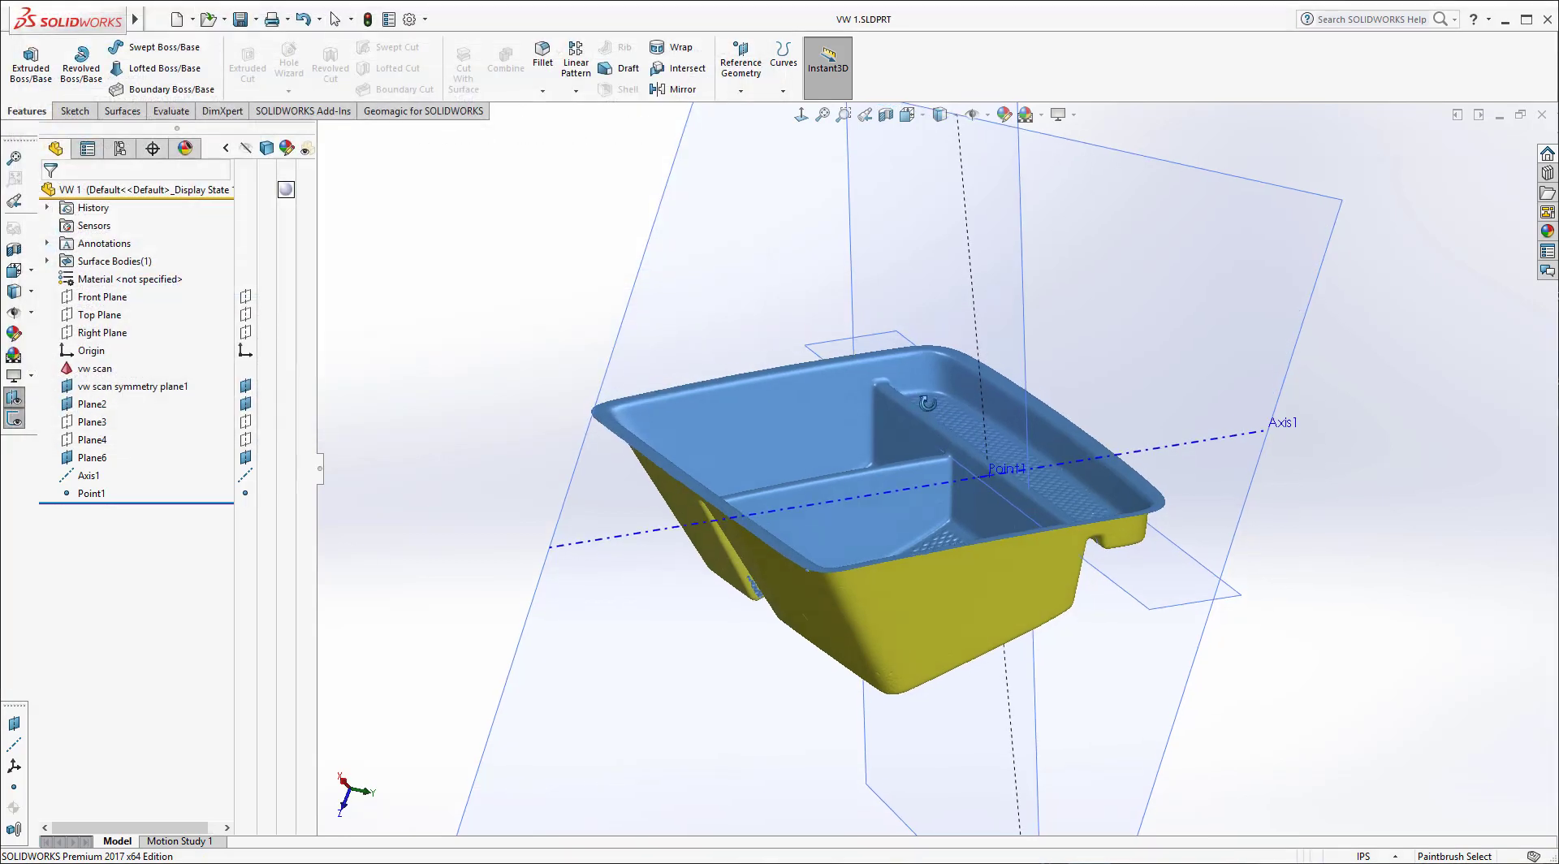
Step: Start orienting the vw scan mesh, using Point1 as the origin and the scan symmetry plane for the X axis
{"action": "left_click", "coordinate": [454, 111]}
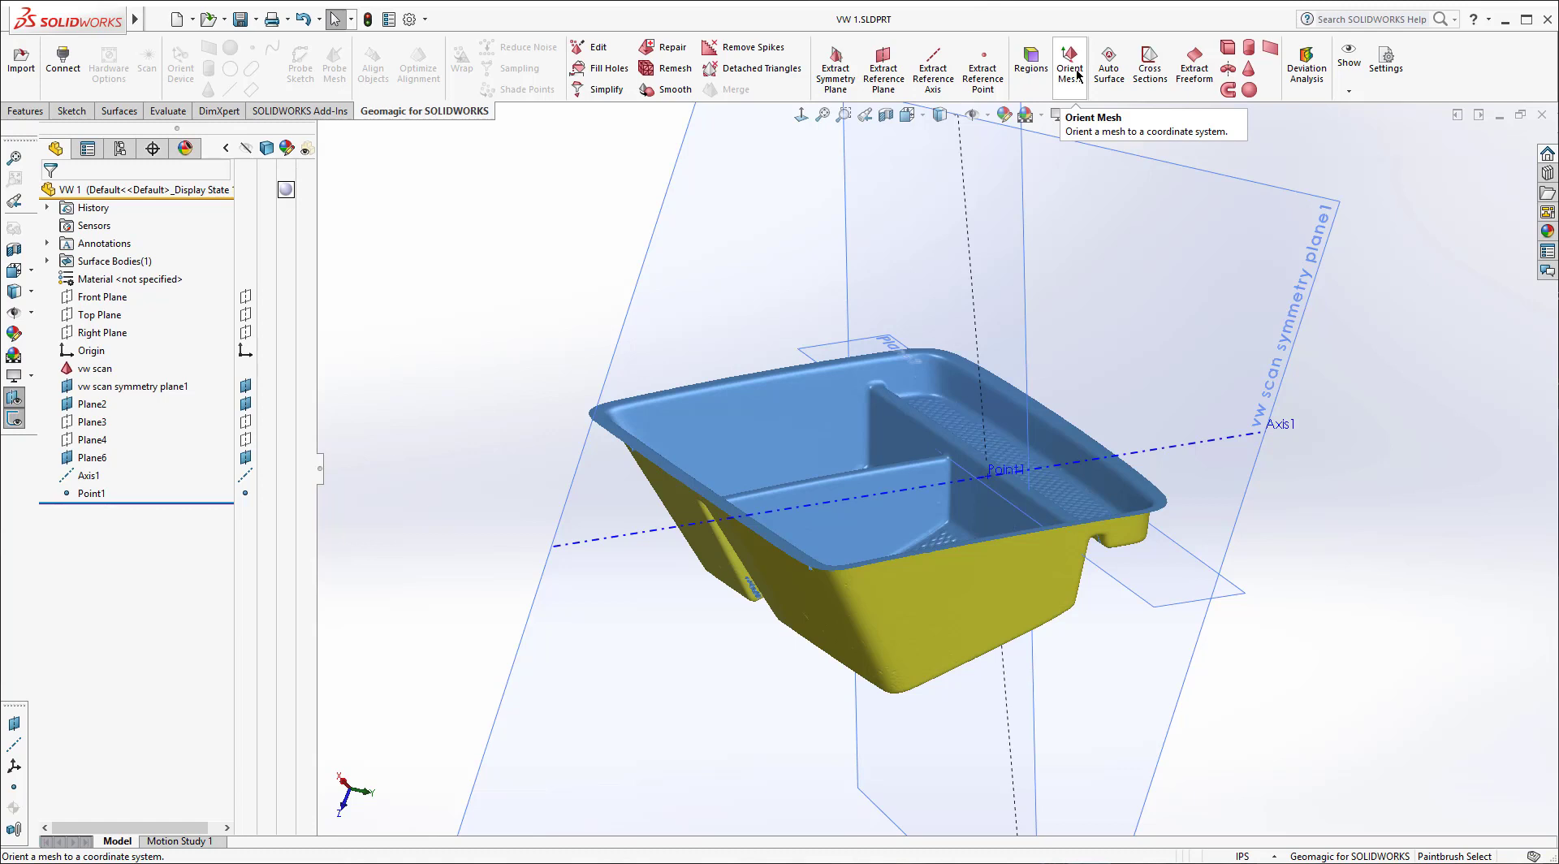
{"action": "middle_click_drag", "start_coordinate": [829, 370], "coordinate": [718, 339]}
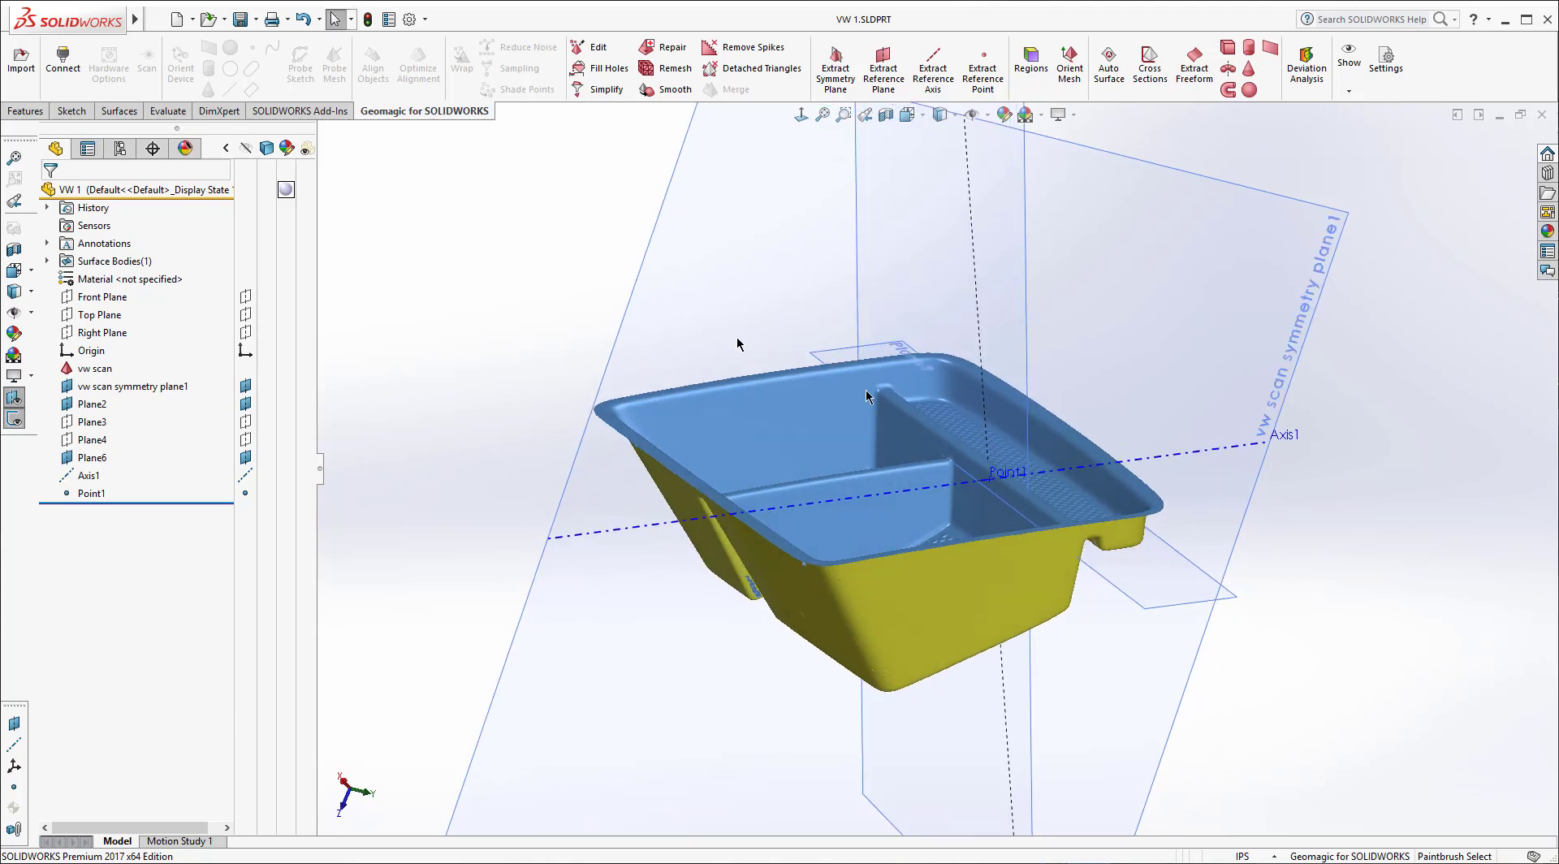
{"action": "left_click", "coordinate": [1072, 71]}
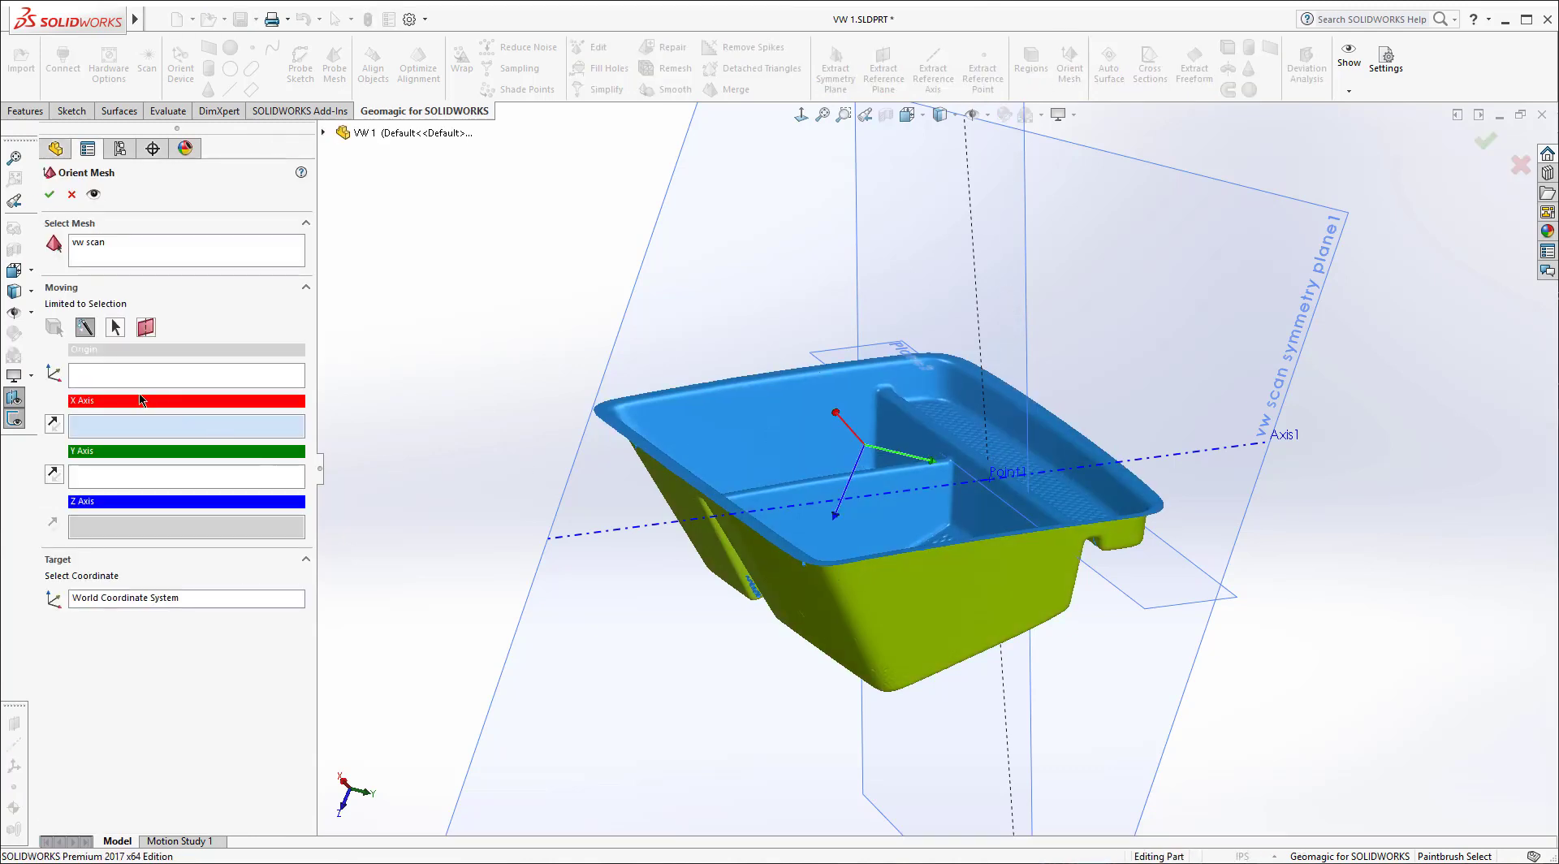
{"action": "left_click", "coordinate": [80, 379]}
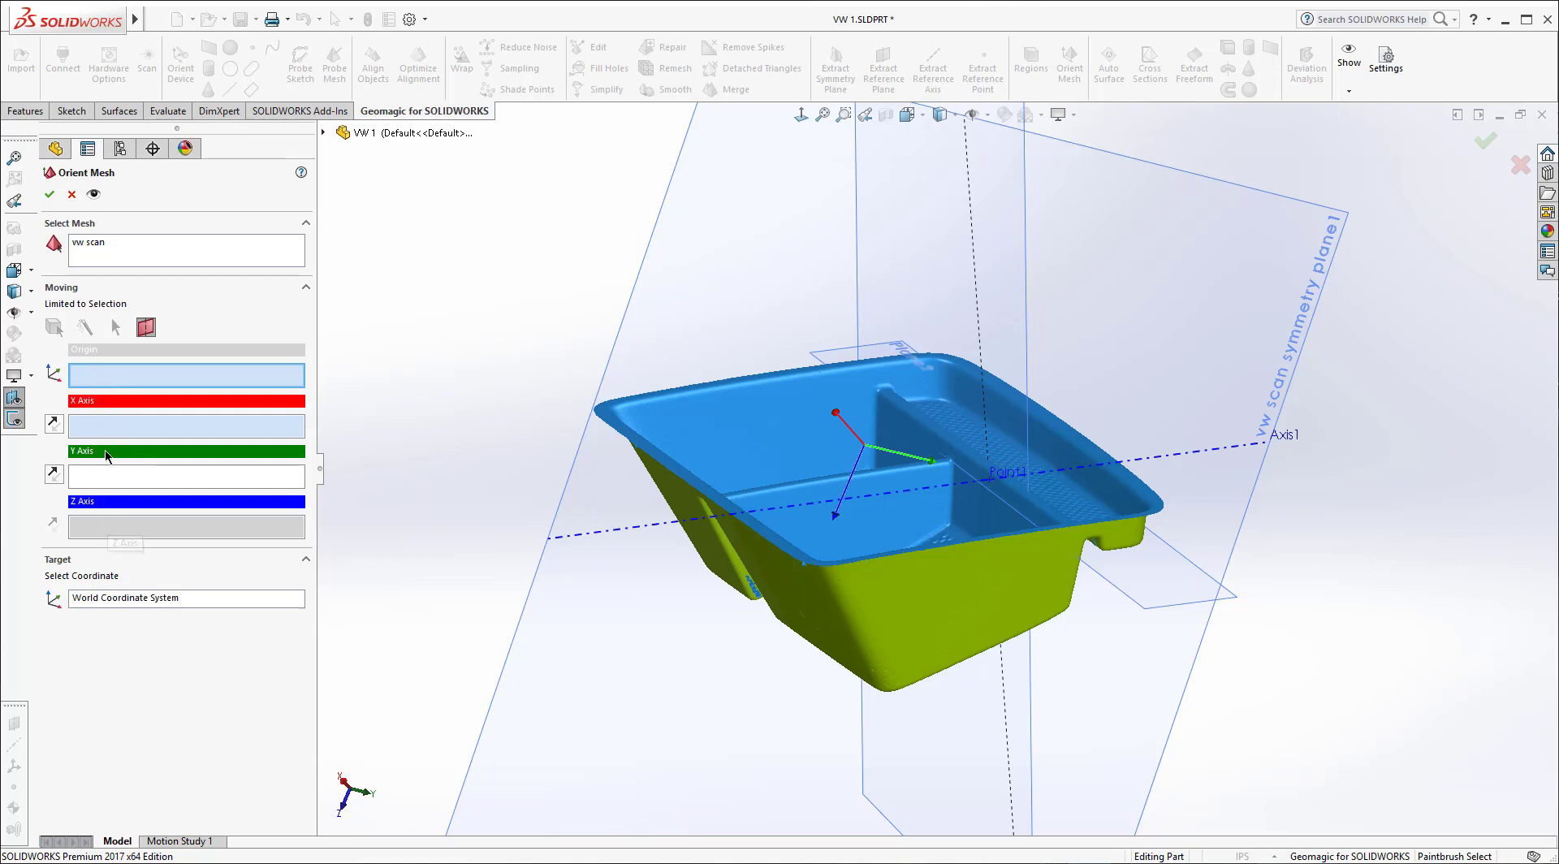
{"action": "left_click", "coordinate": [992, 484]}
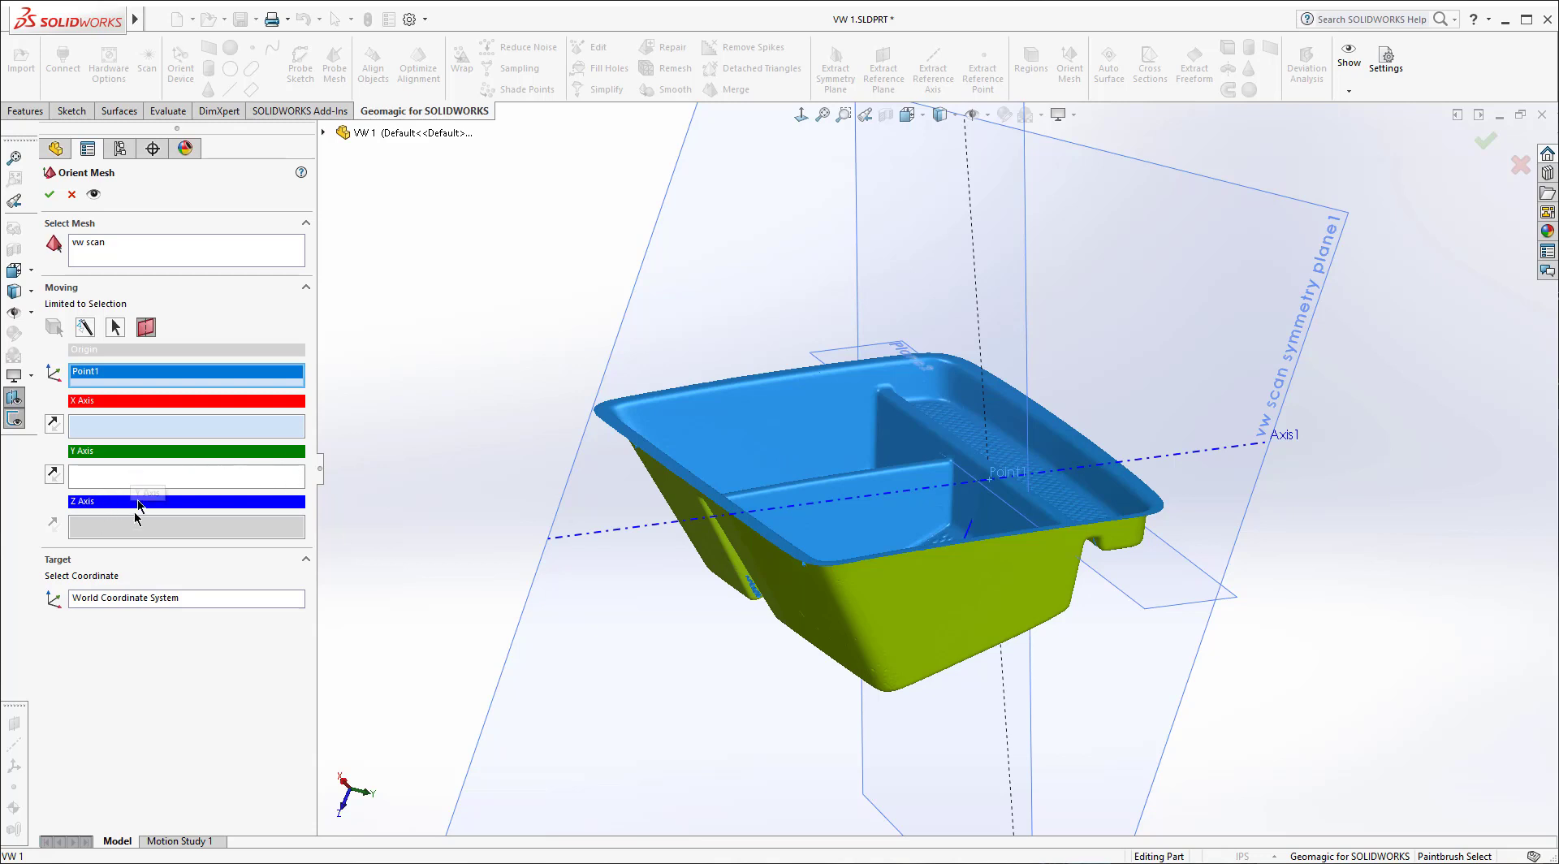
{"action": "left_click", "coordinate": [105, 428]}
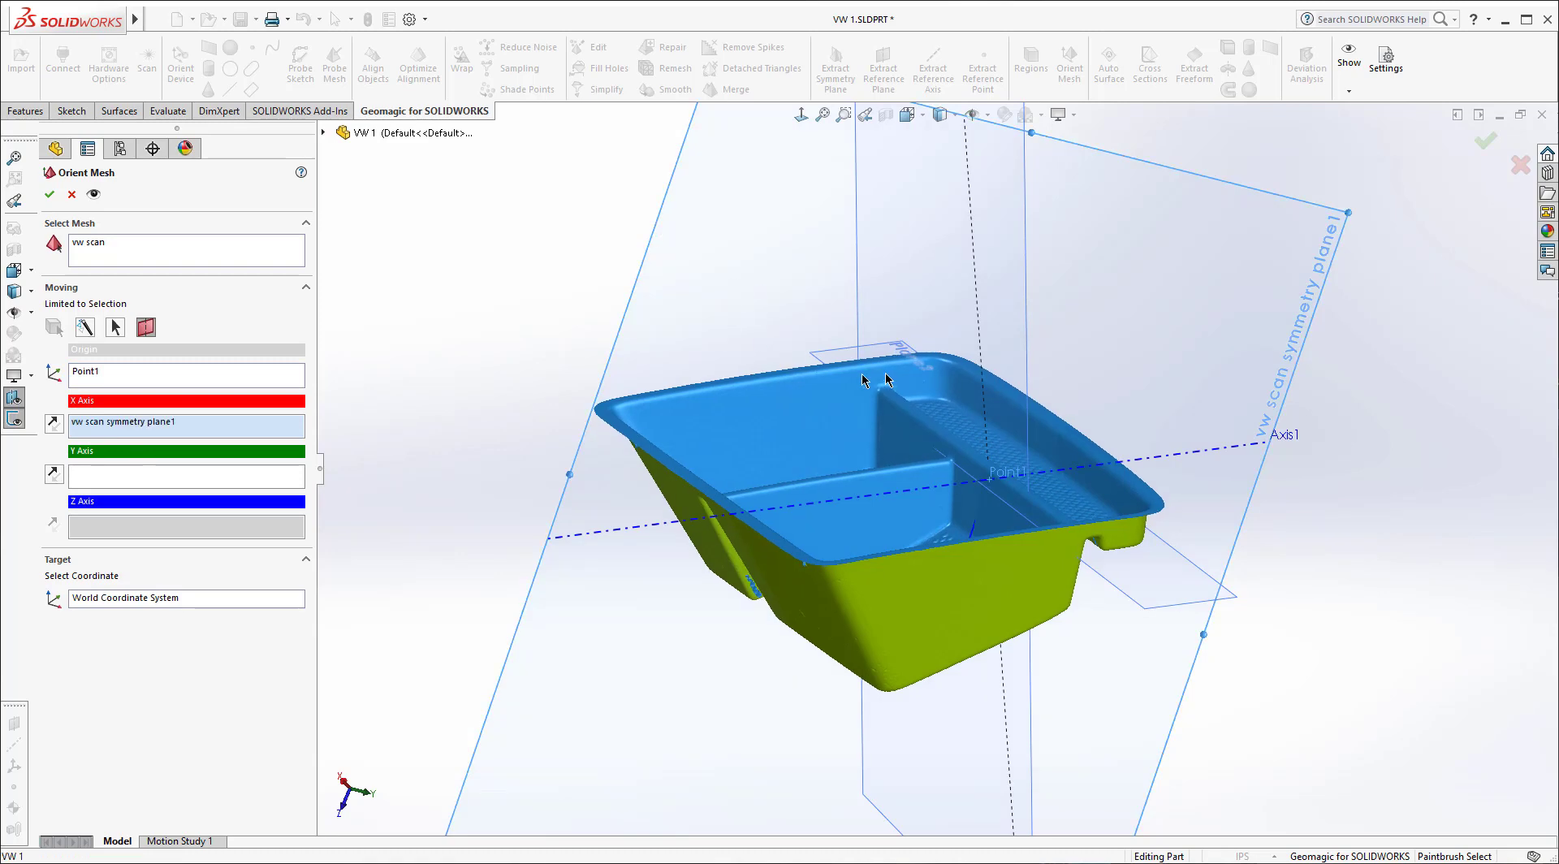
{"action": "left_click", "coordinate": [734, 339]}
Step: Assign Plane2 to the mesh's Y axis, reverse that axis direction, and apply the orientation to the World Coordinate System
{"action": "middle_click_drag", "start_coordinate": [1007, 505], "coordinate": [921, 483]}
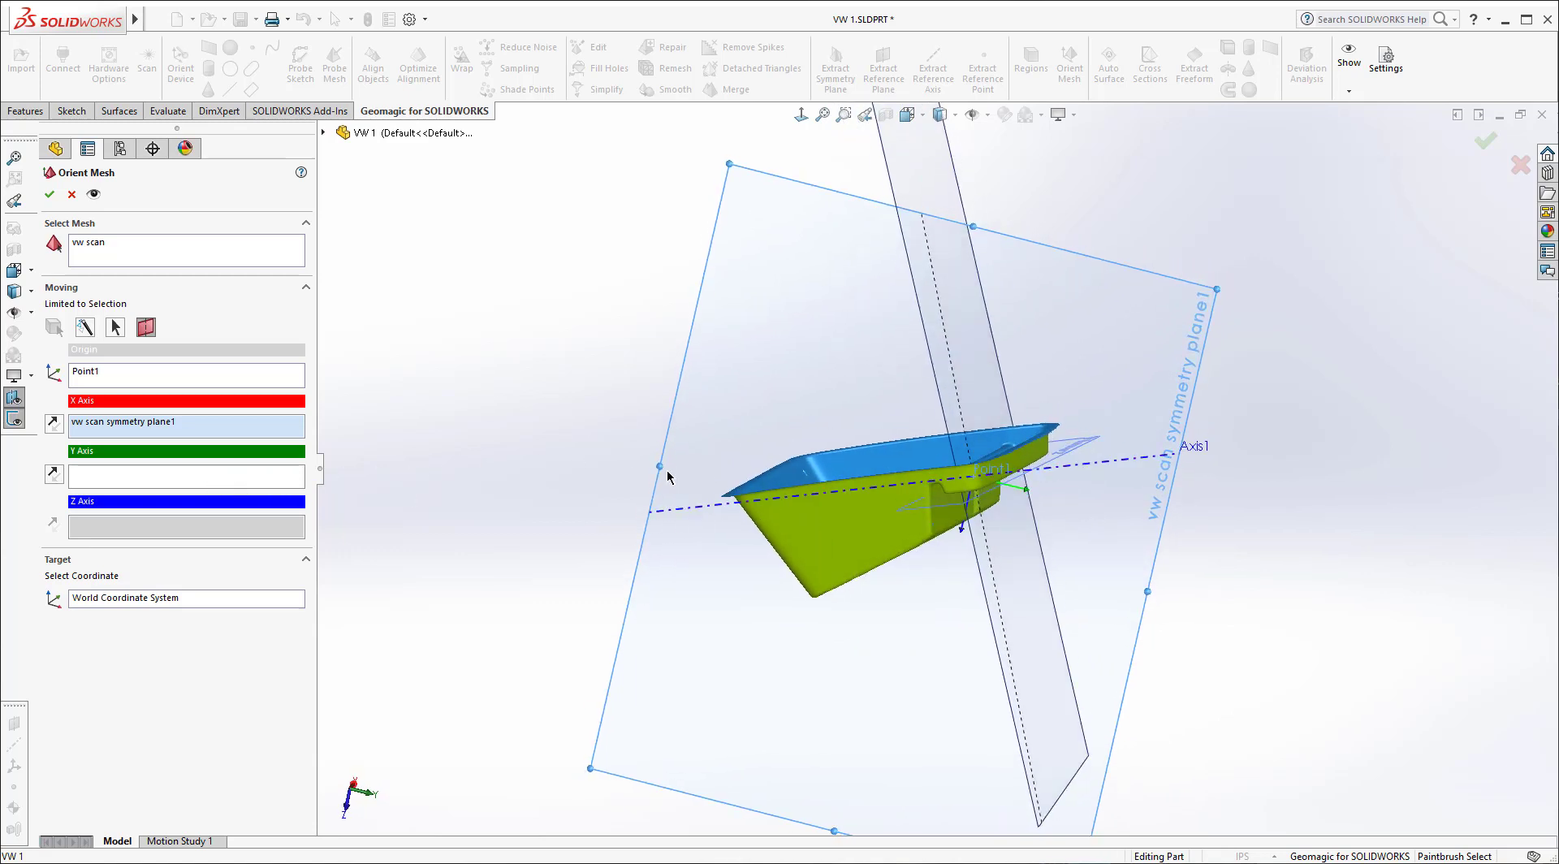
{"action": "left_click", "coordinate": [185, 481]}
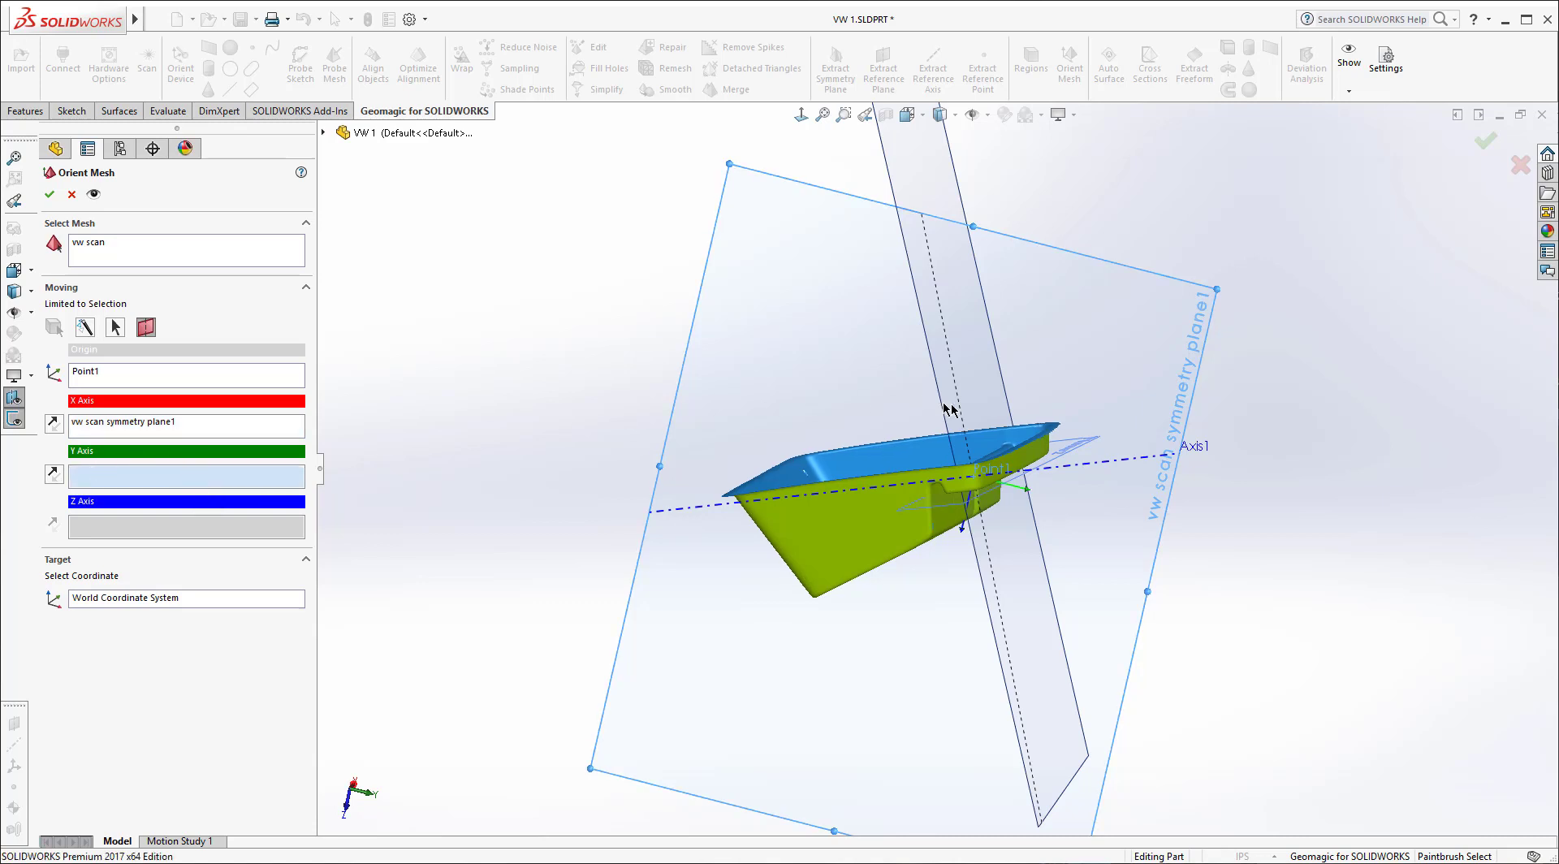
{"action": "left_click", "coordinate": [1084, 442]}
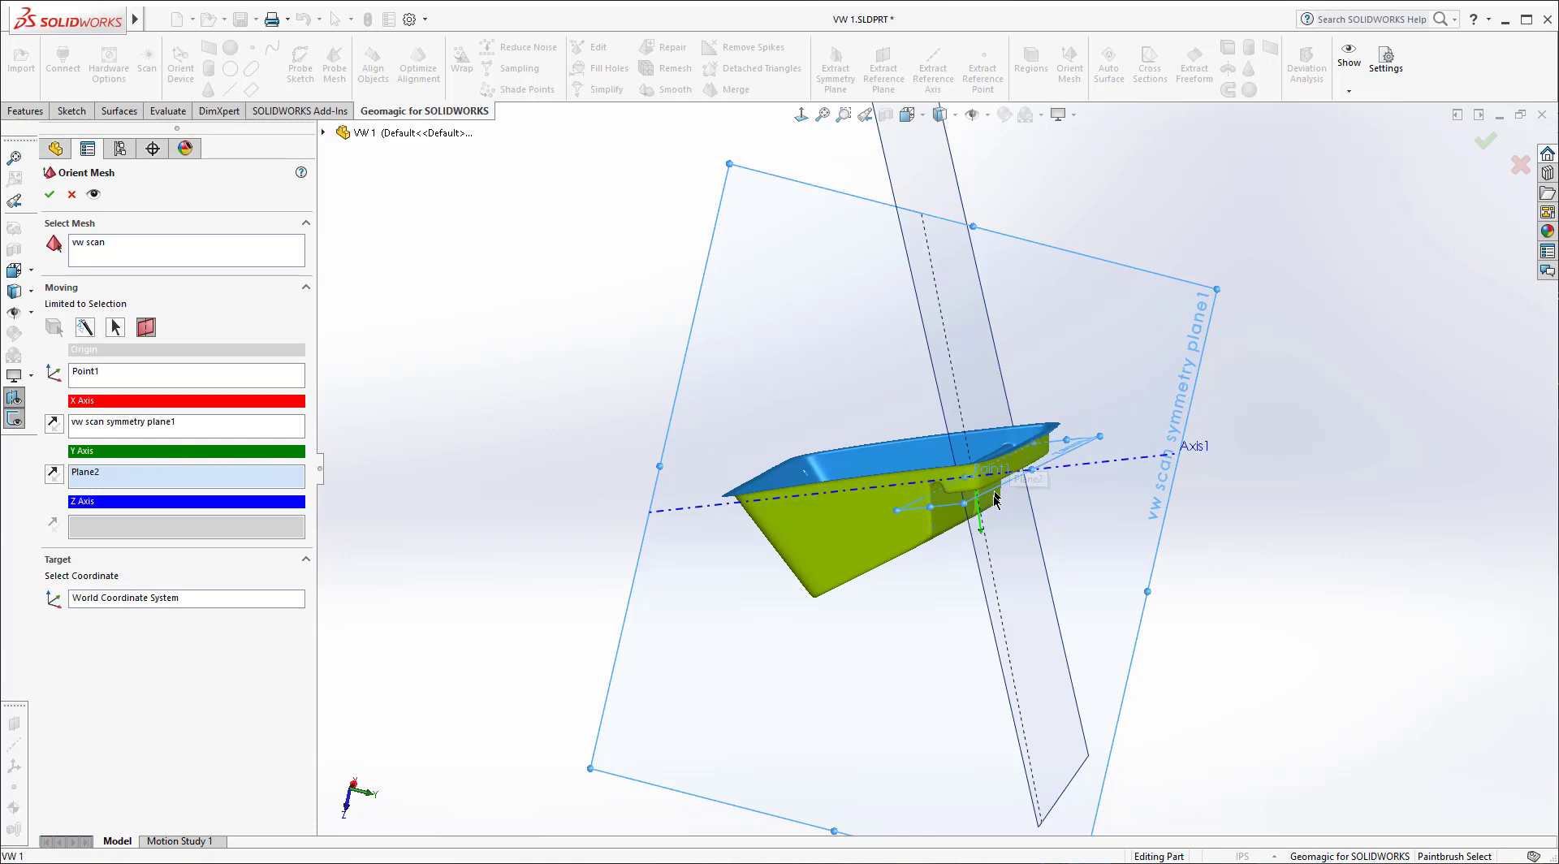
{"action": "scroll", "coordinate": [1011, 508], "scroll_direction": "down", "scroll_amount": 3}
{"action": "left_click", "coordinate": [53, 475]}
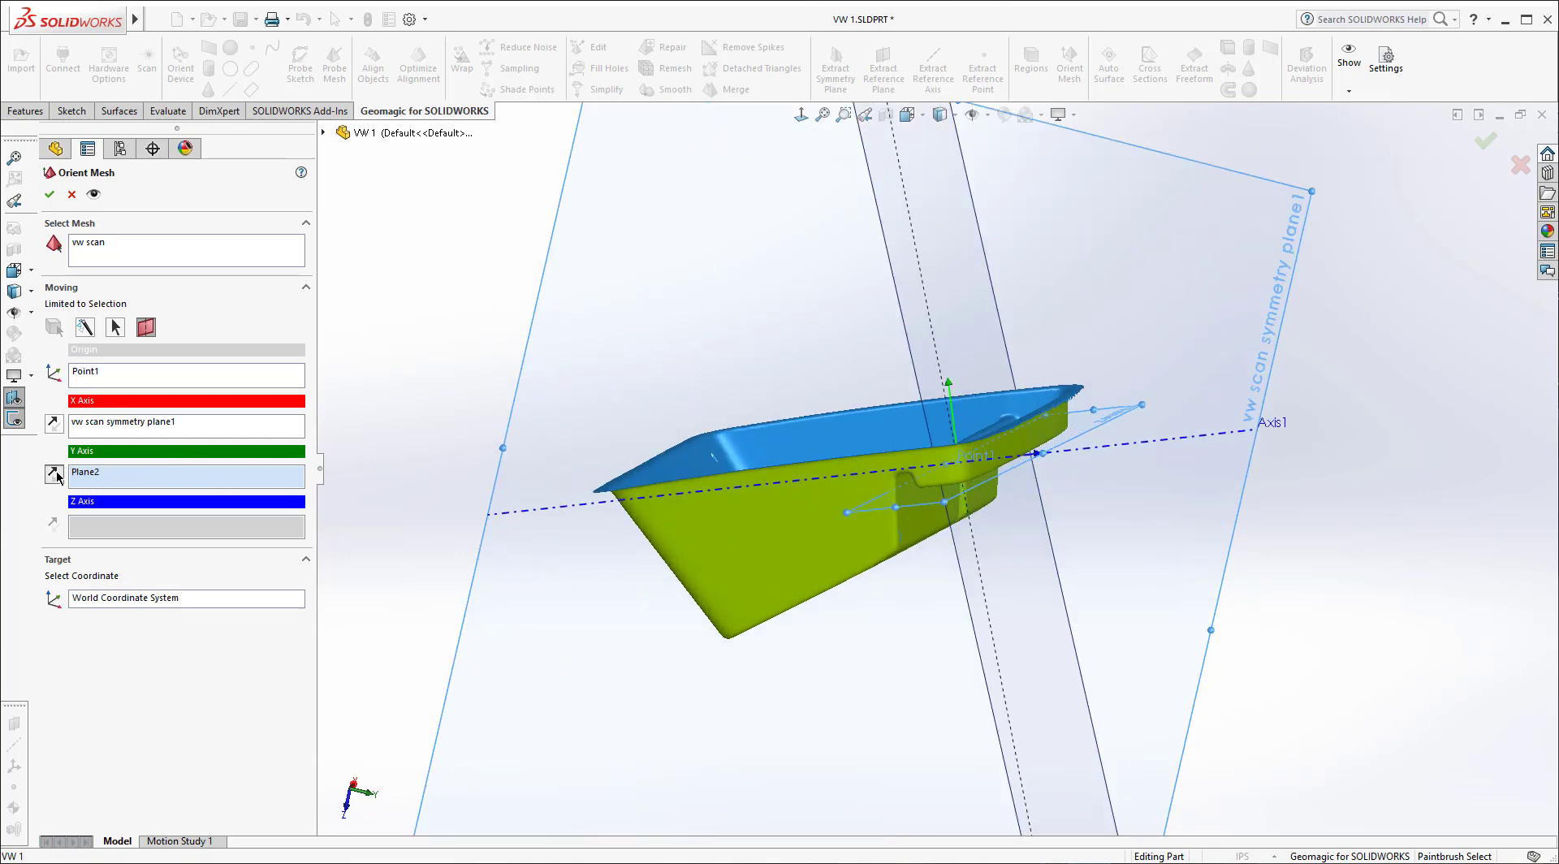
{"action": "middle_click_drag", "start_coordinate": [1186, 284], "coordinate": [636, 254]}
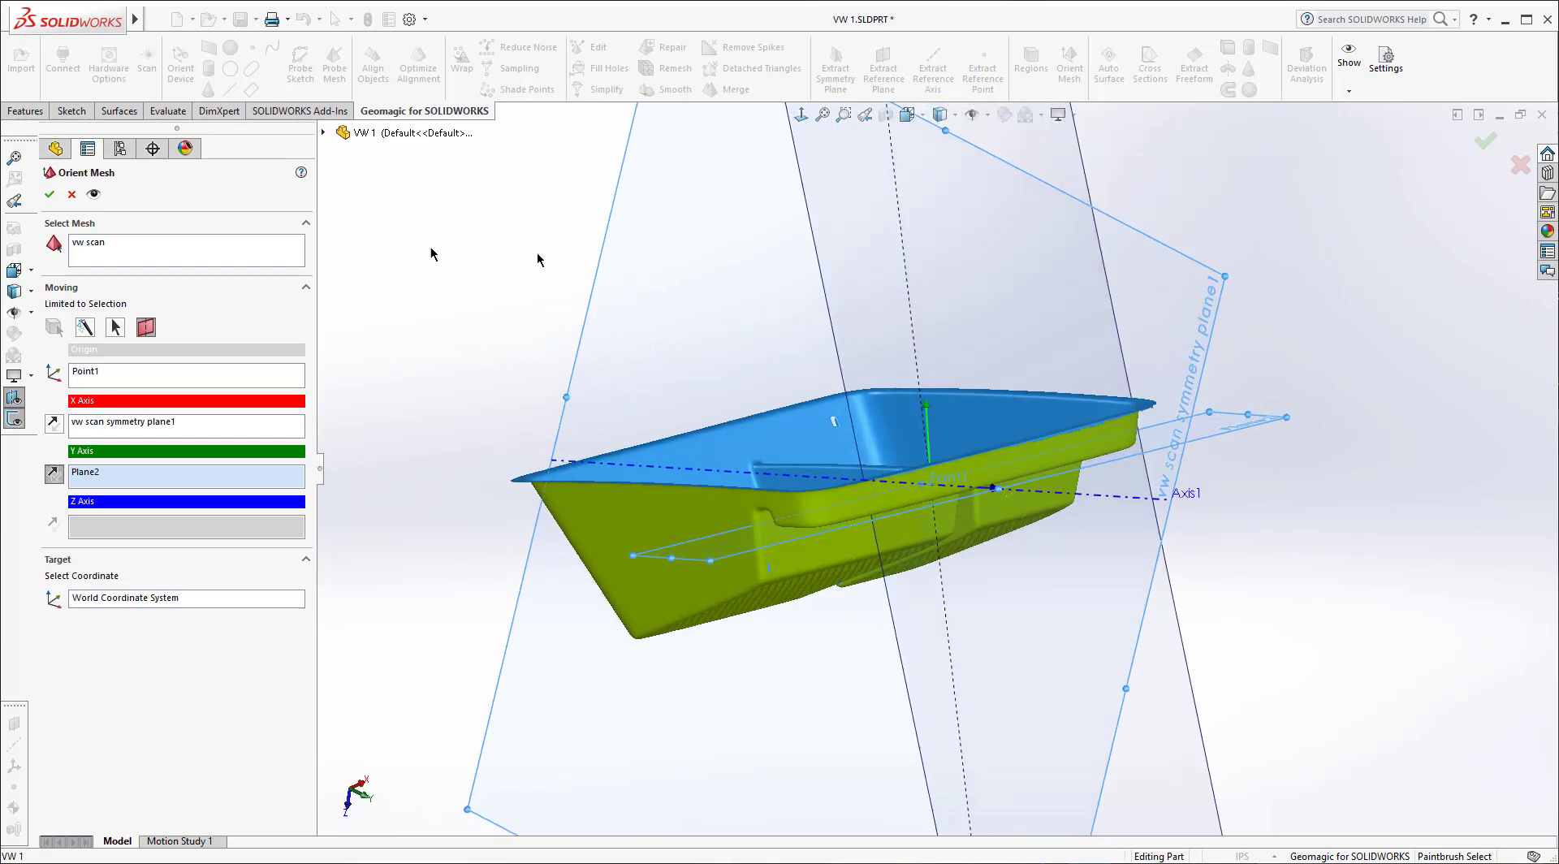
{"action": "left_click", "coordinate": [52, 195]}
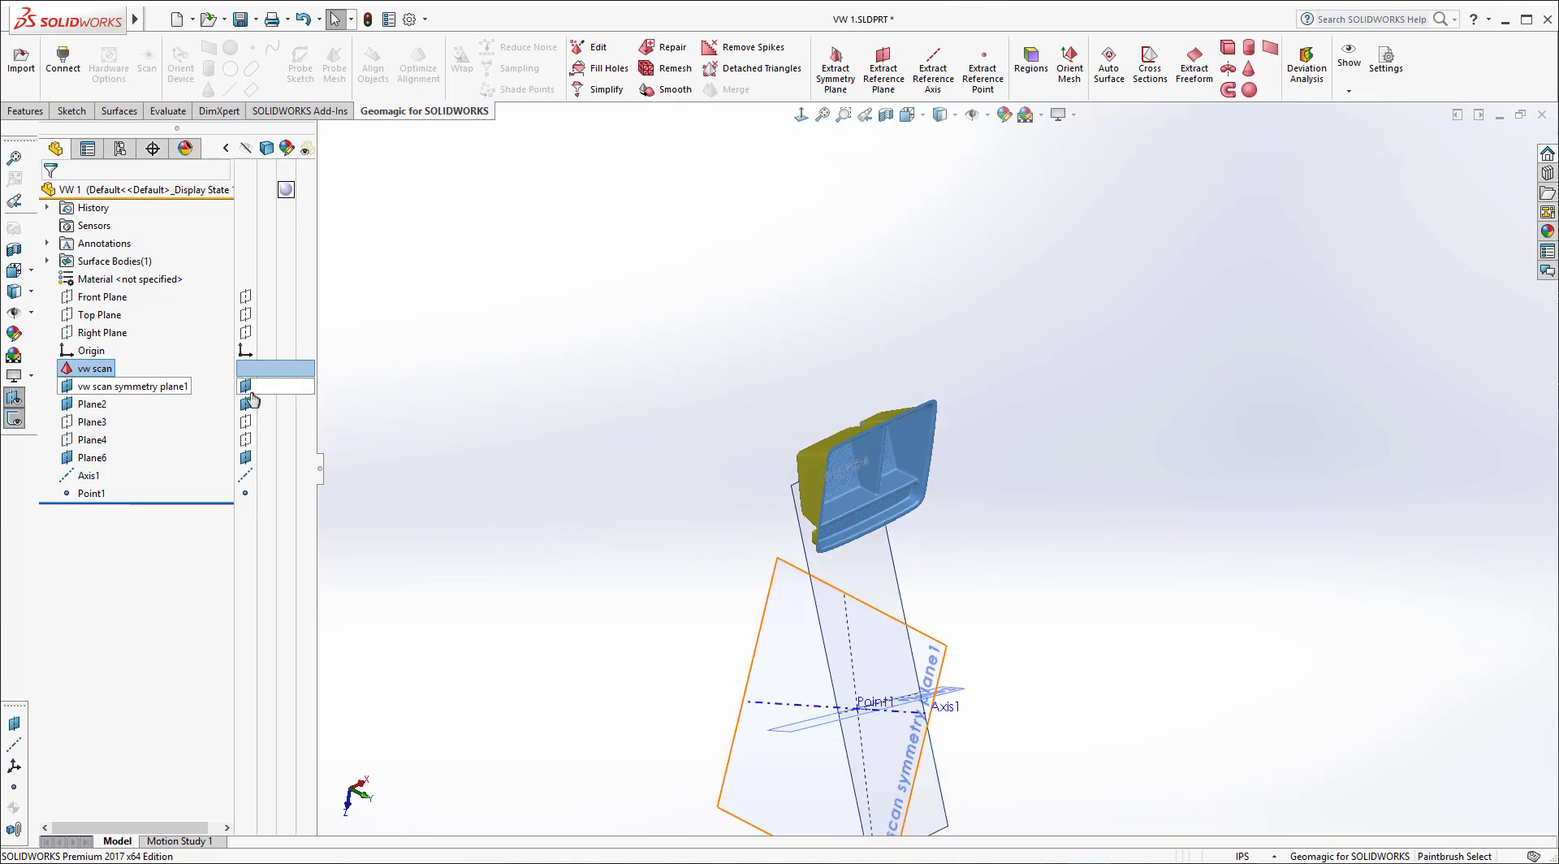
Step: Try to group the features from the scan symmetry plane through Point1 into a new folder
{"action": "left_click", "coordinate": [133, 389]}
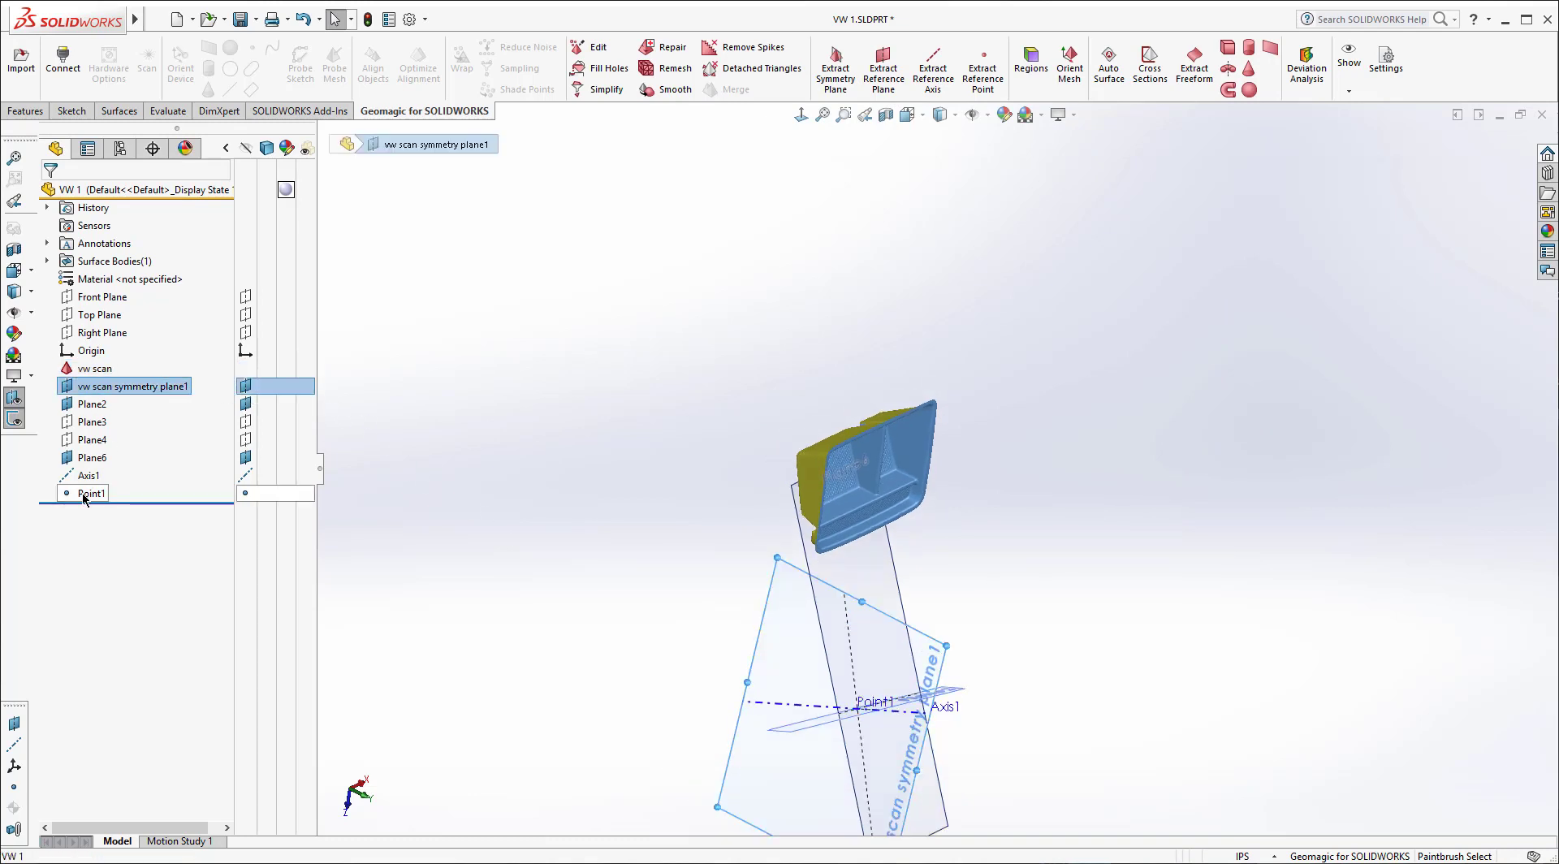
{"action": "left_click", "coordinate": [86, 494], "text": "shift"}
{"action": "right_click", "coordinate": [84, 494]}
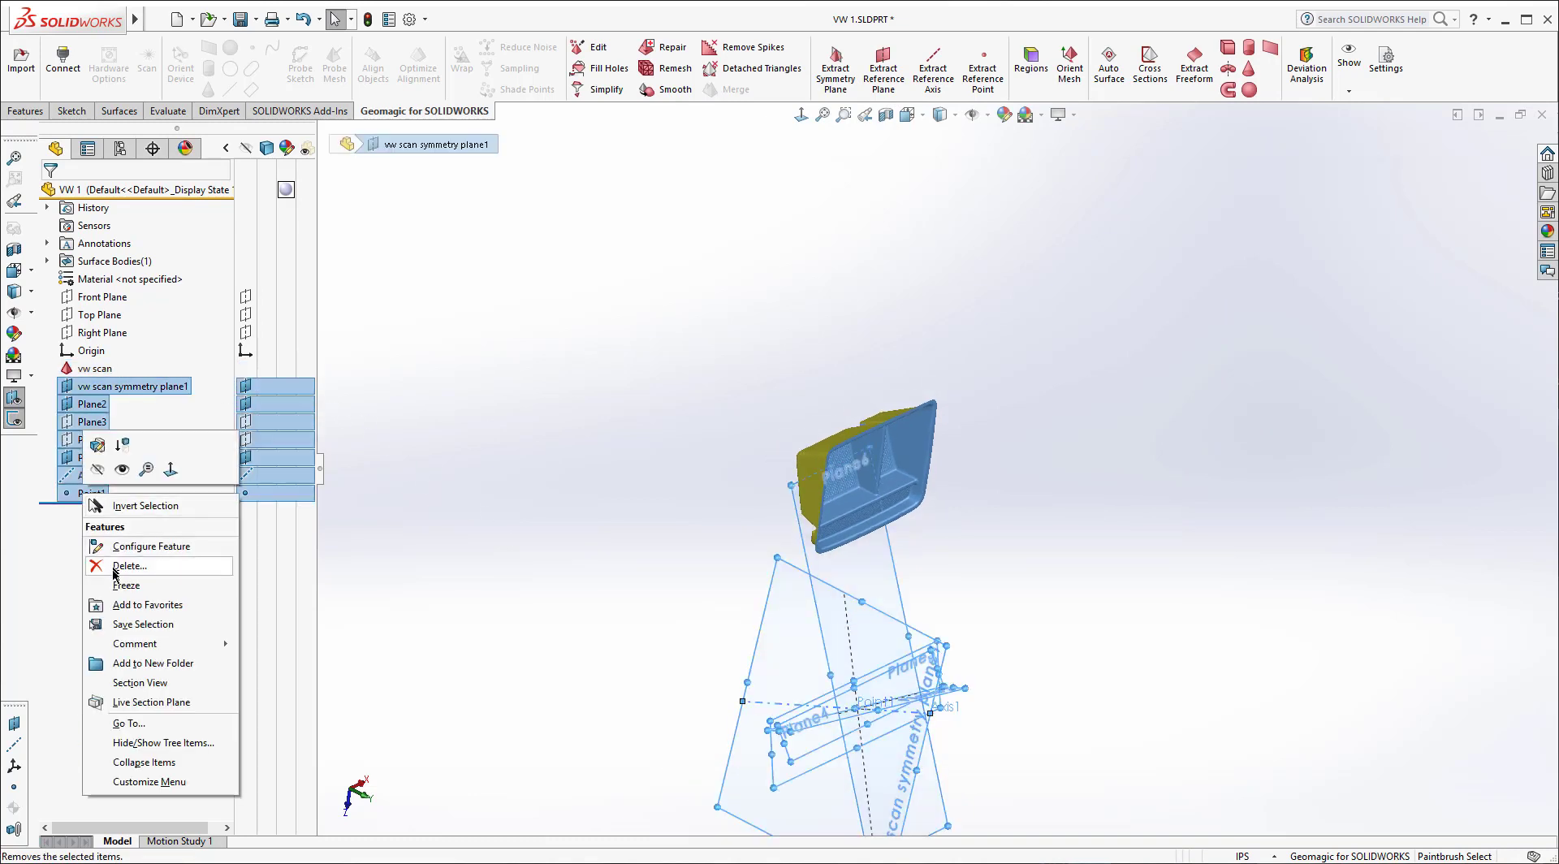
{"action": "left_click", "coordinate": [163, 664]}
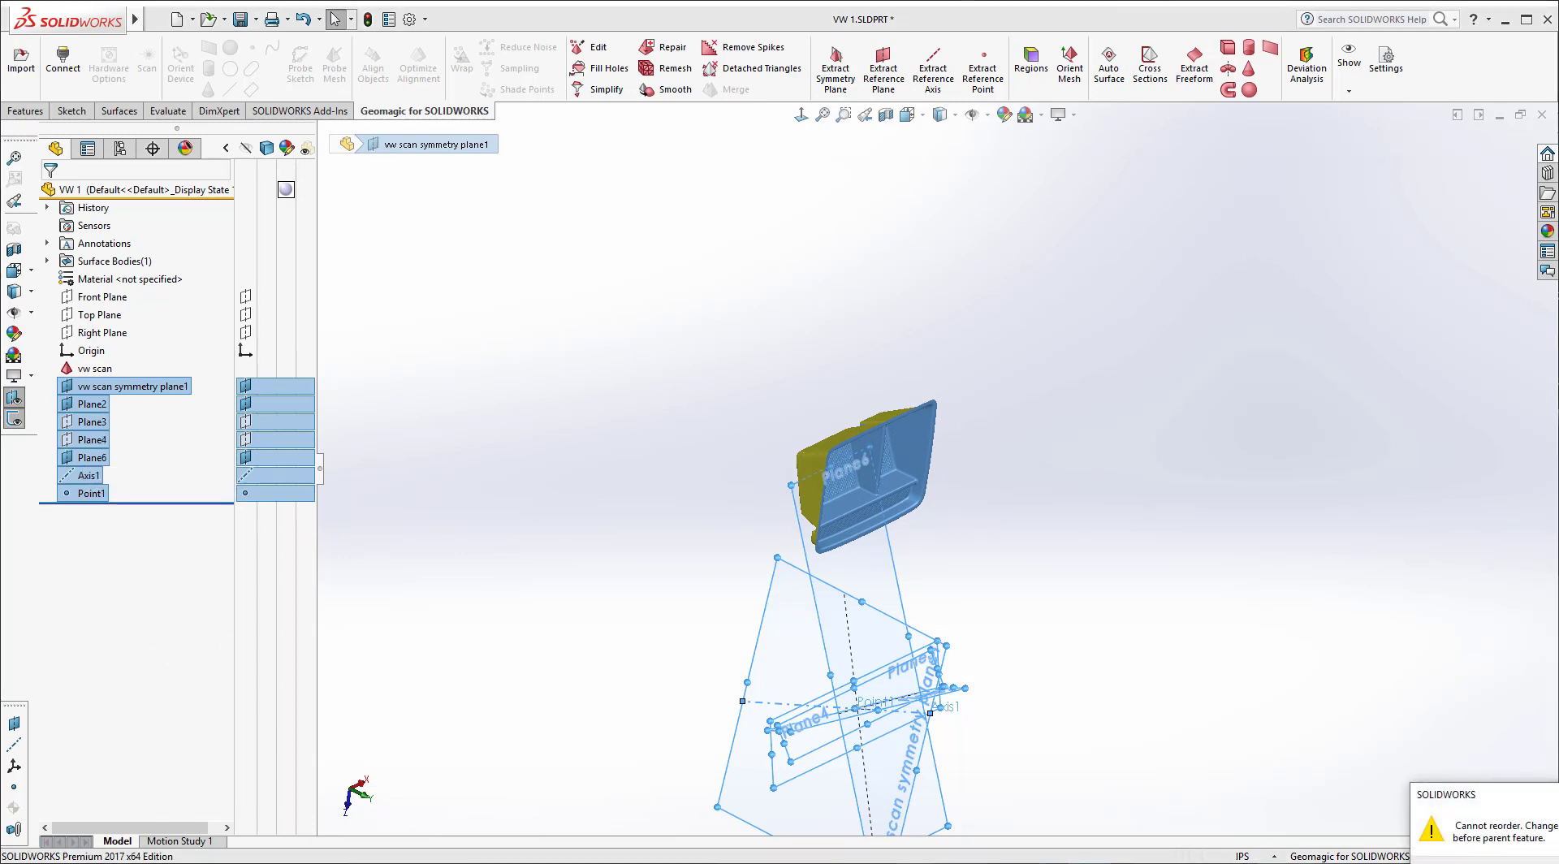
{"action": "left_click", "coordinate": [1503, 766]}
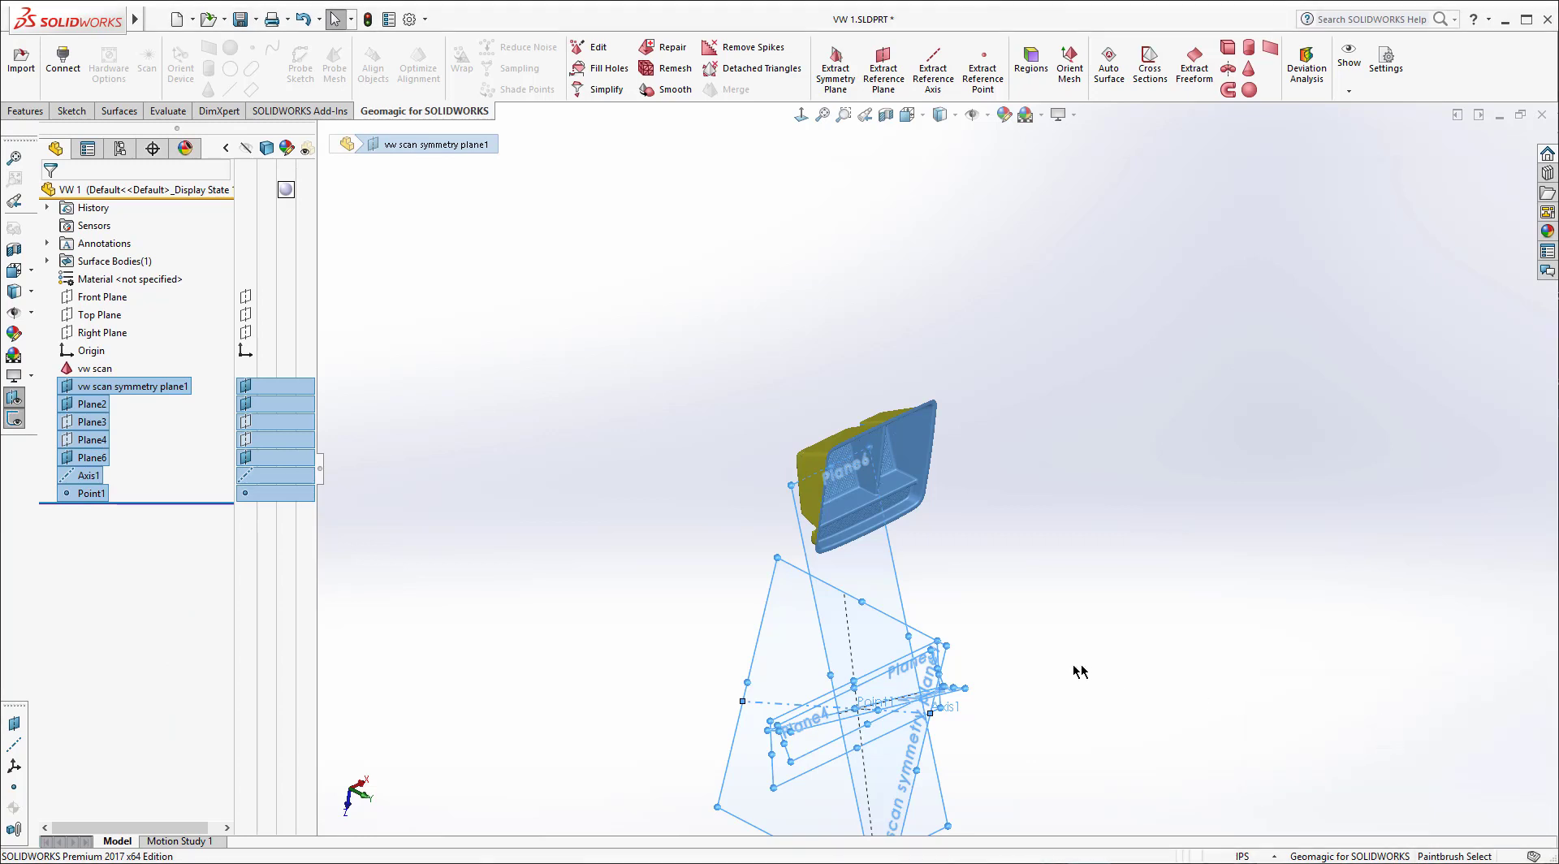
Step: Hide the scan symmetry plane, the extracted planes, Axis1 and Point1, and show the Front, Top and Right planes
{"action": "left_click", "coordinate": [244, 398]}
{"action": "left_click", "coordinate": [244, 457]}
{"action": "left_click", "coordinate": [244, 475]}
{"action": "left_click", "coordinate": [245, 493]}
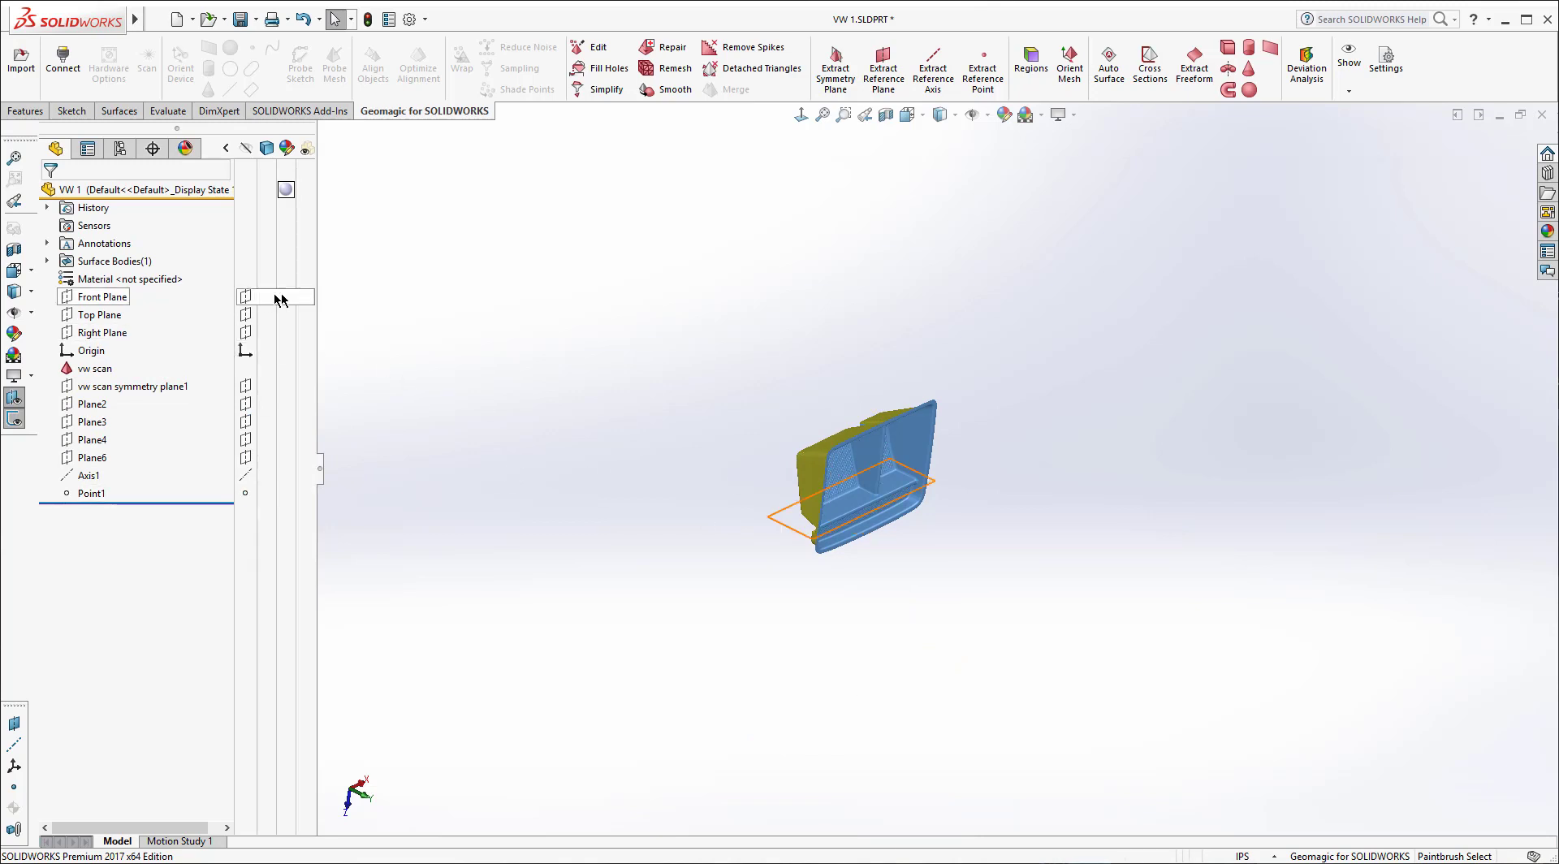
{"action": "left_click", "coordinate": [245, 296]}
{"action": "left_click", "coordinate": [245, 315]}
{"action": "left_click", "coordinate": [245, 332]}
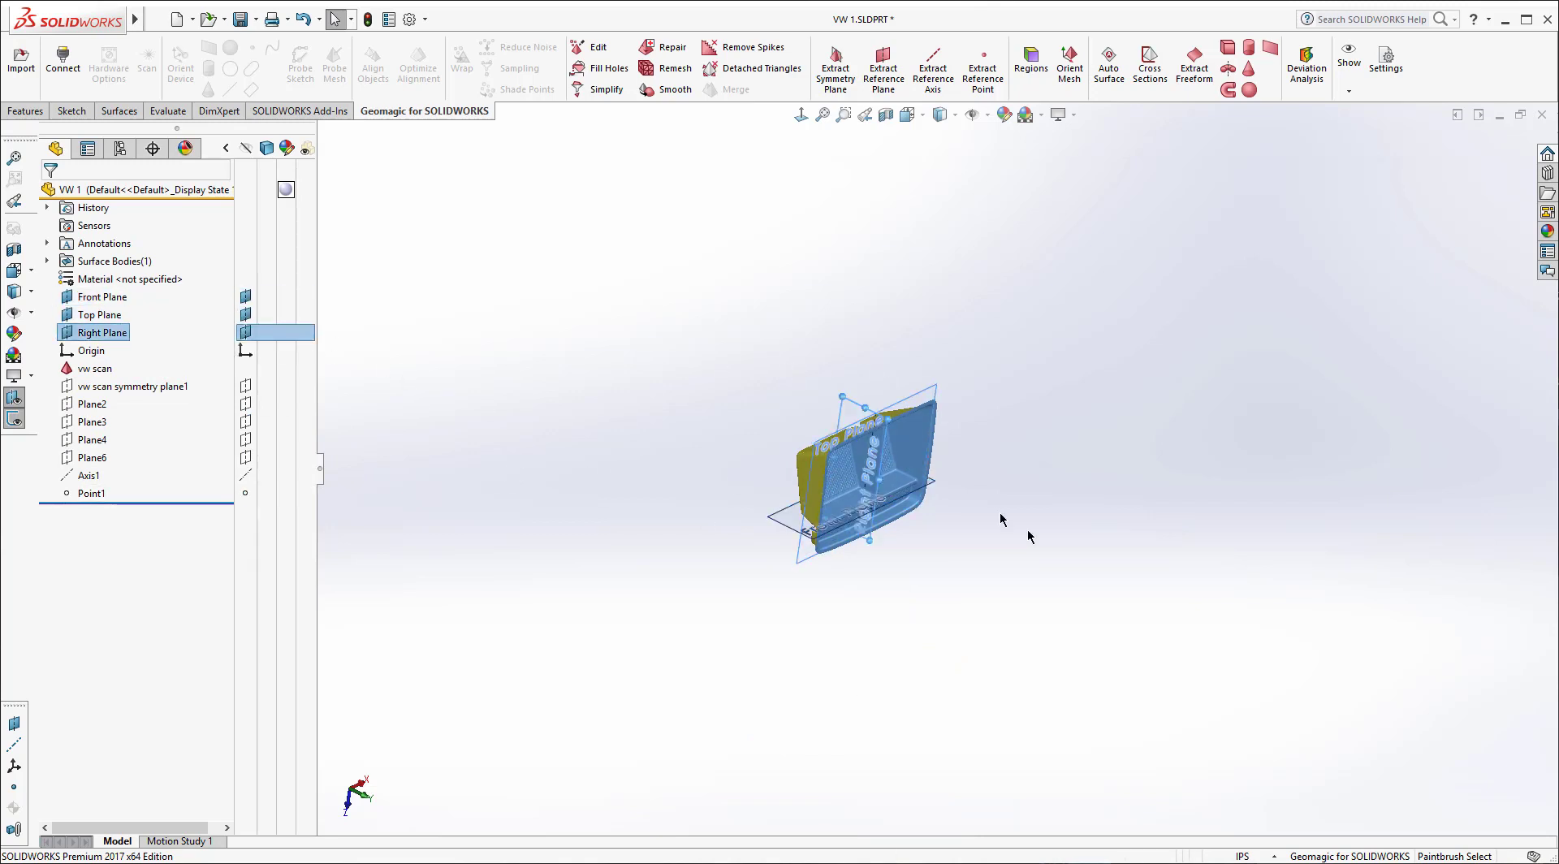
Step: Examine the mesh's alignment with the Front, Top and Right planes from above, from the side and at several angles
{"action": "key", "text": "ctrl+8"}
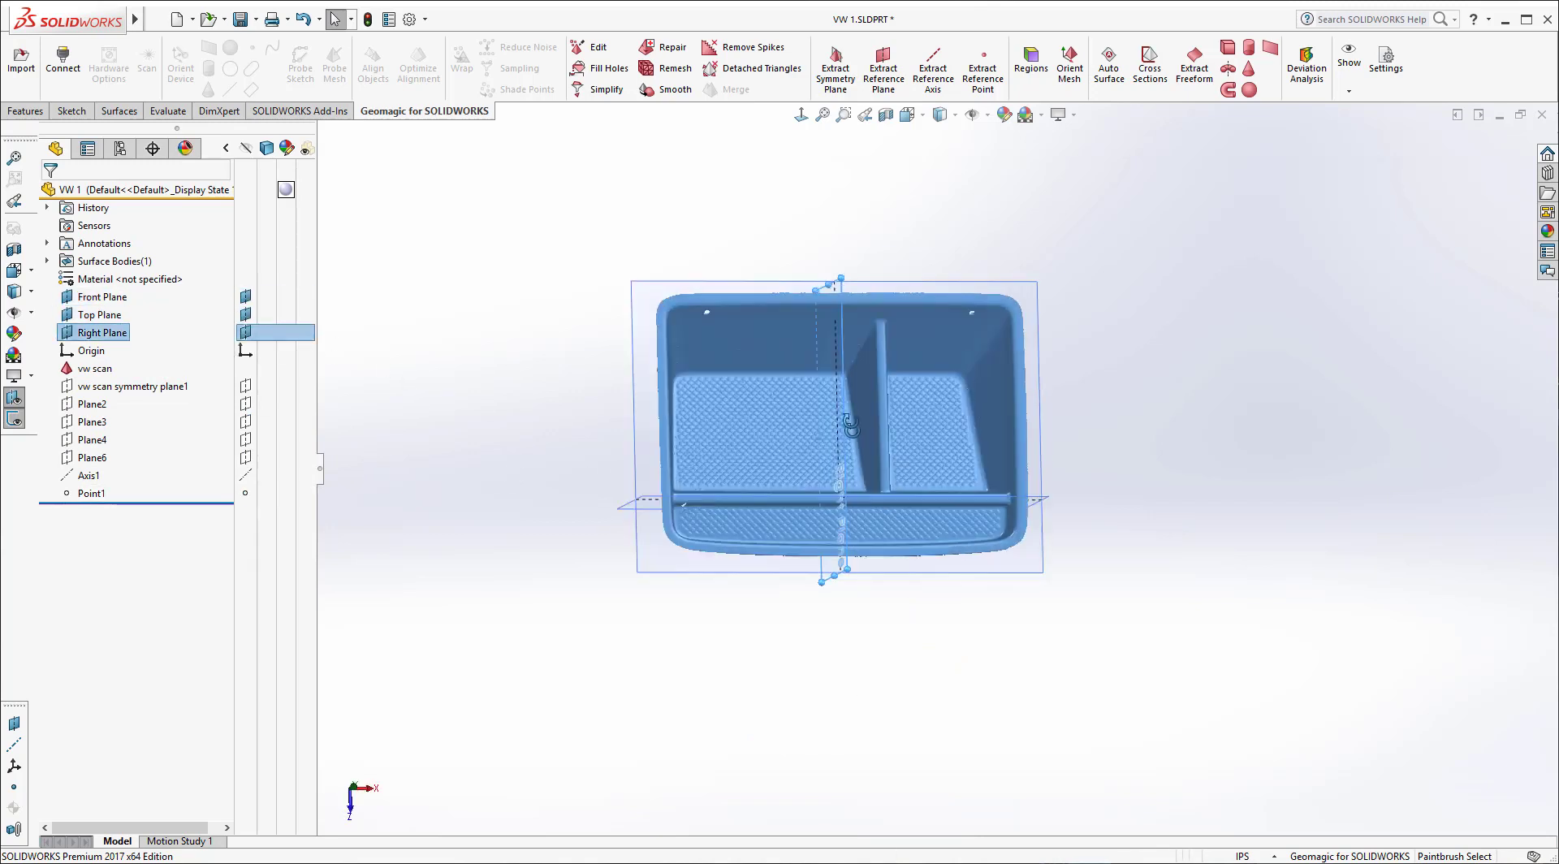
{"action": "left_click", "coordinate": [908, 114]}
{"action": "left_click", "coordinate": [921, 337]}
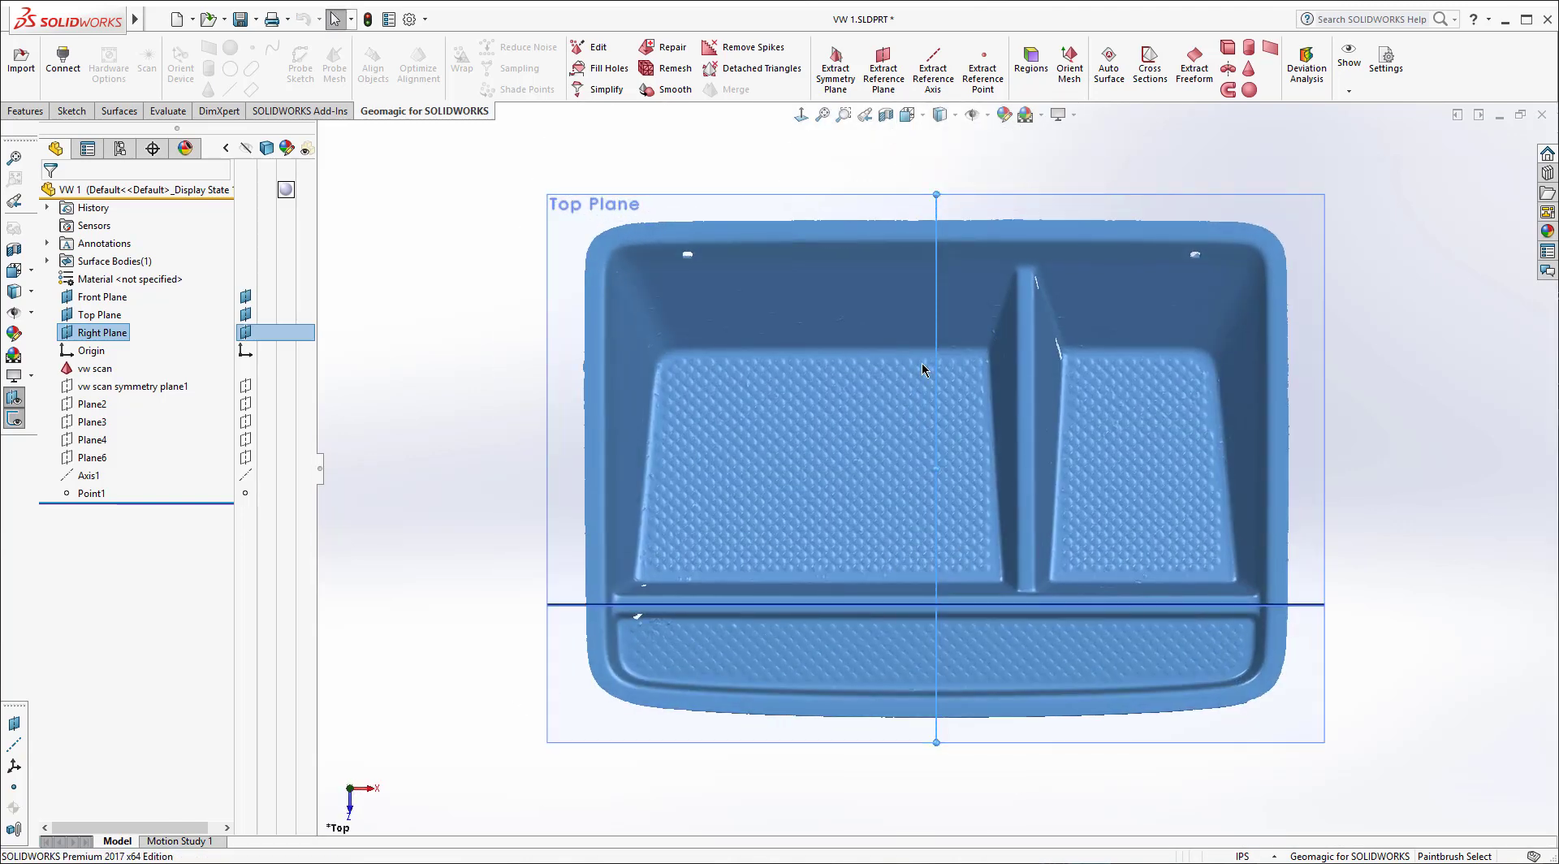
{"action": "left_click", "coordinate": [923, 118]}
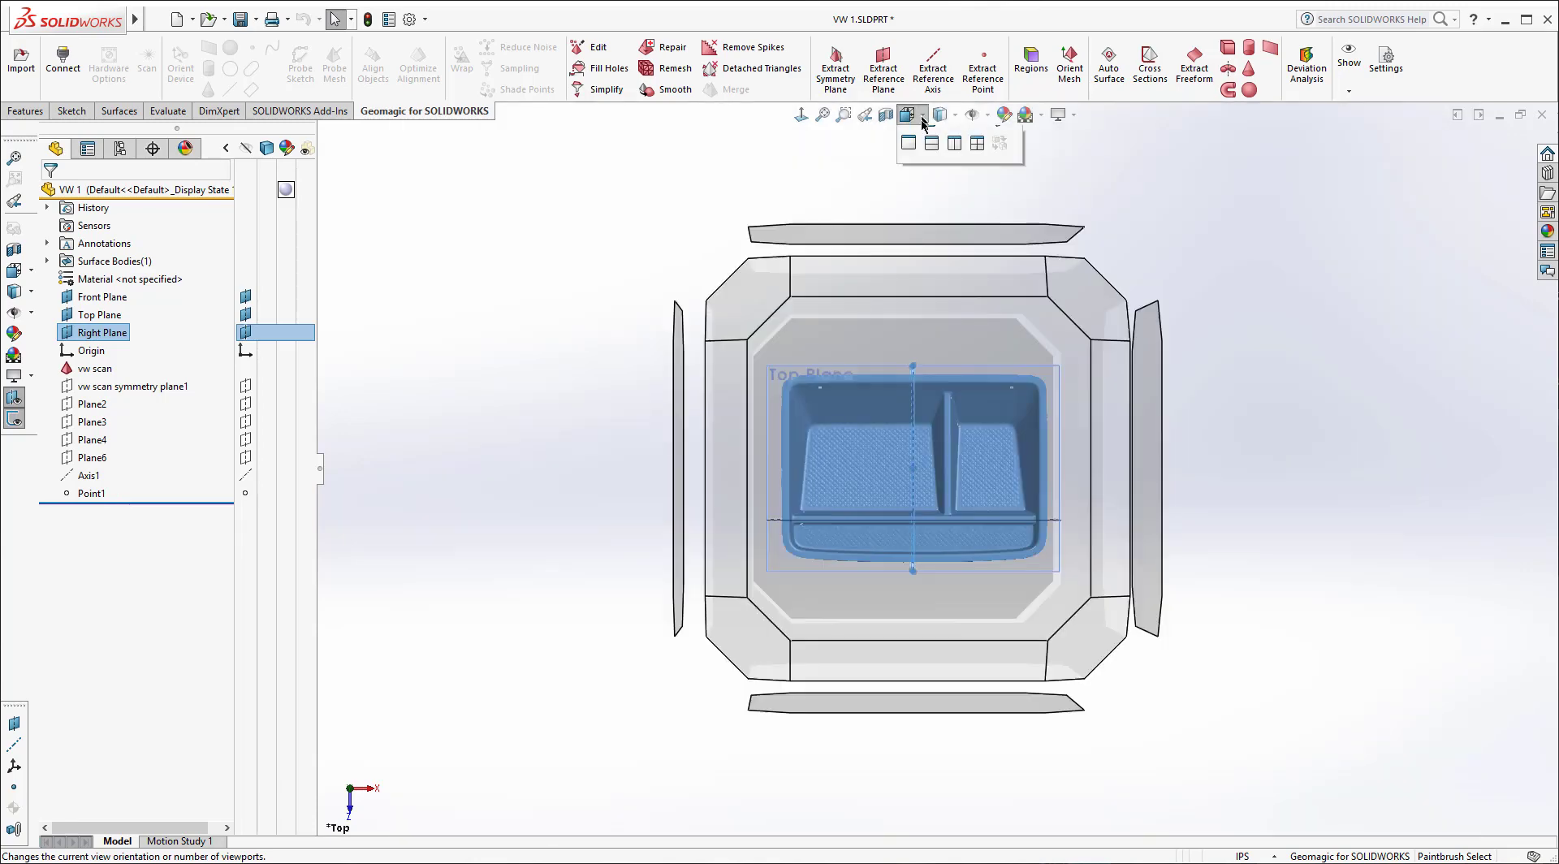
{"action": "left_click", "coordinate": [1113, 320]}
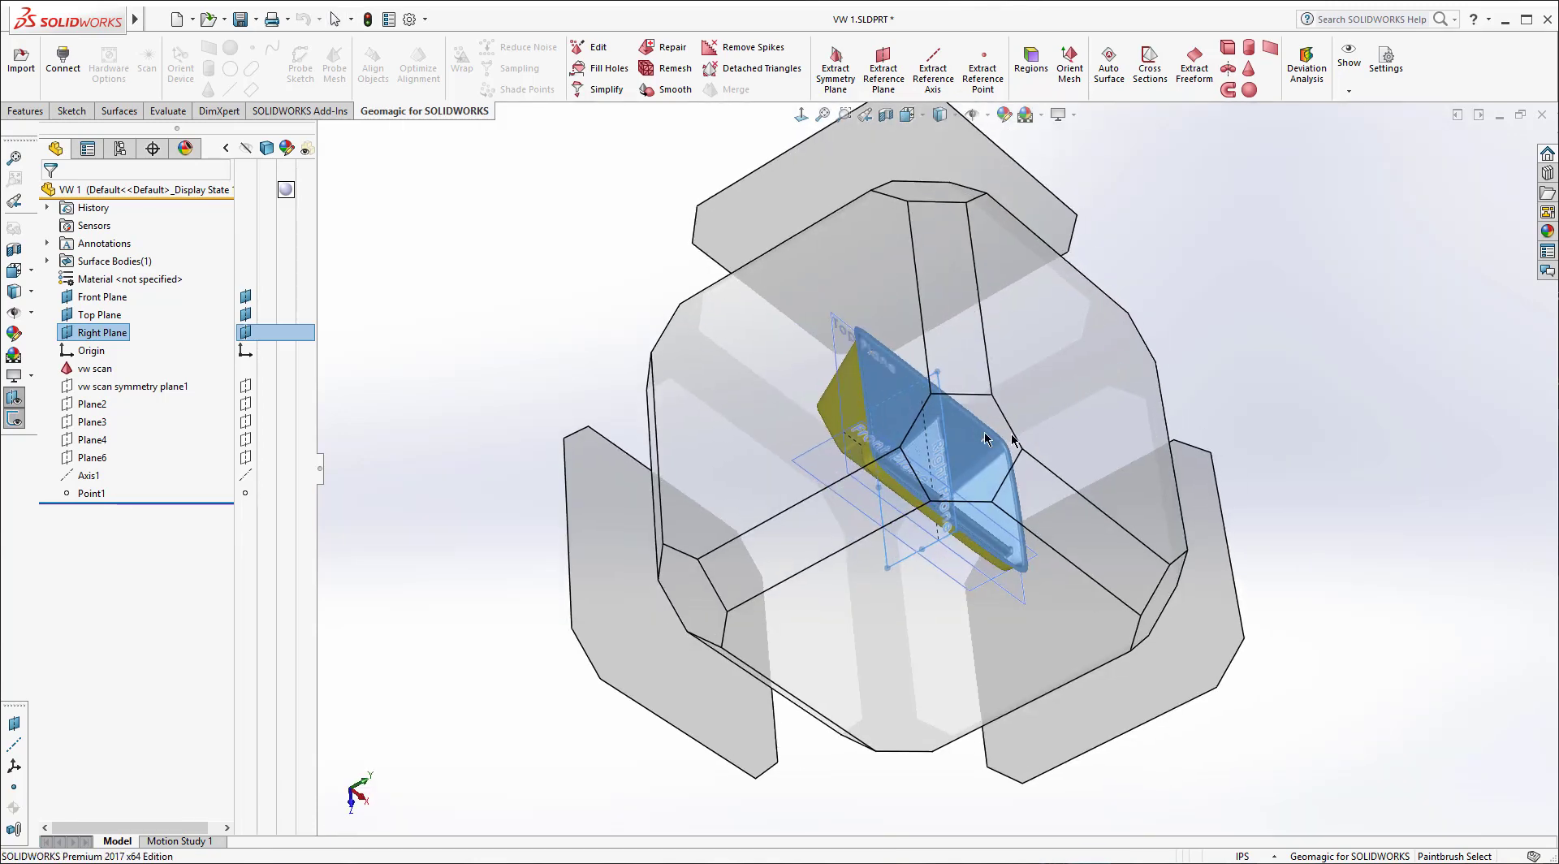
{"action": "left_click", "coordinate": [862, 343]}
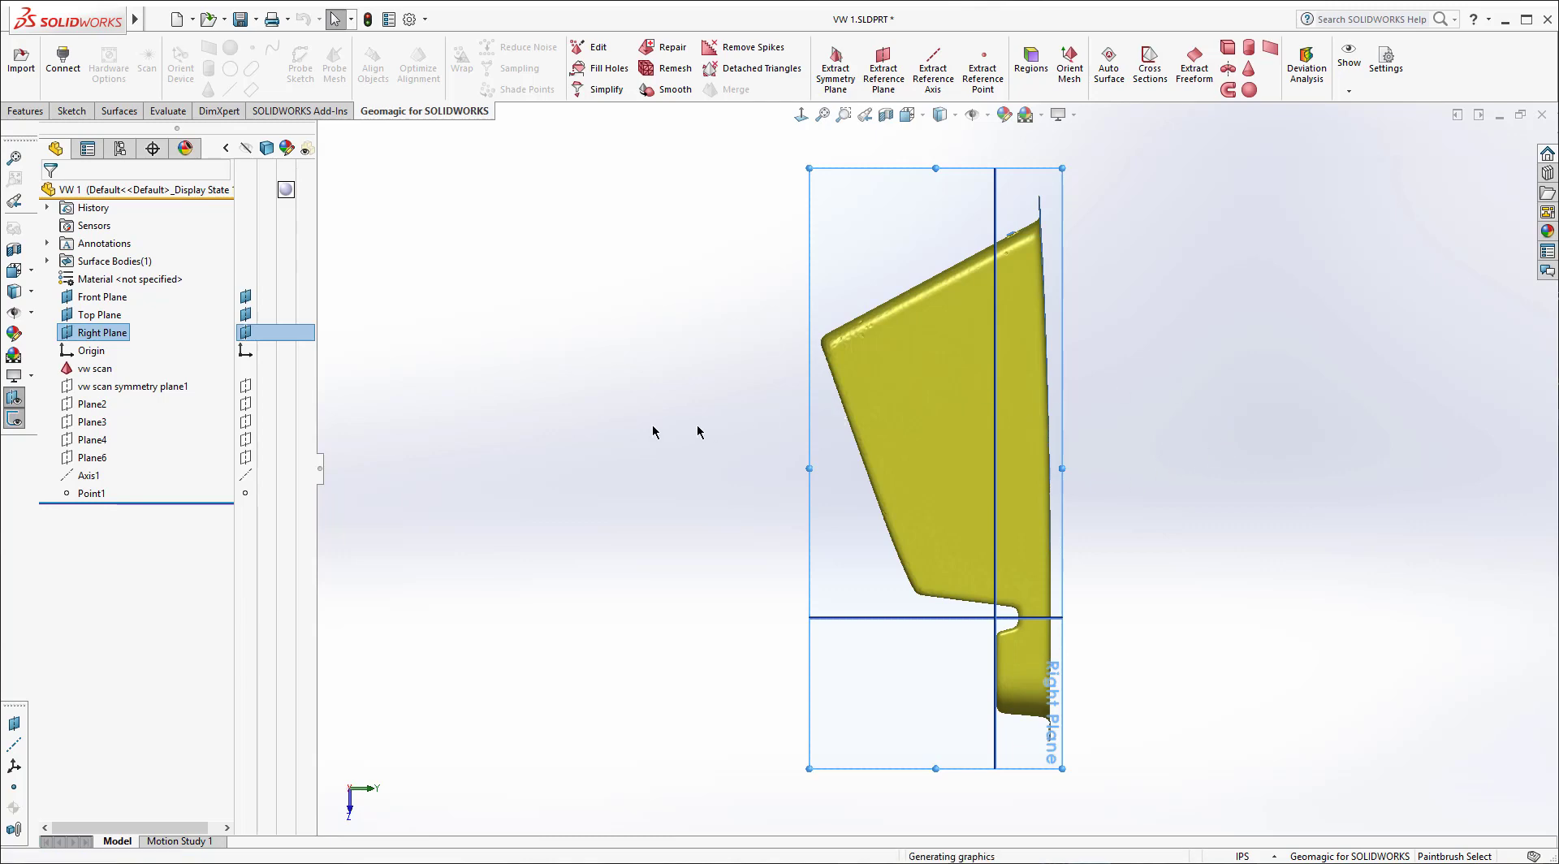
{"action": "middle_click_drag", "start_coordinate": [1253, 456], "coordinate": [1104, 313]}
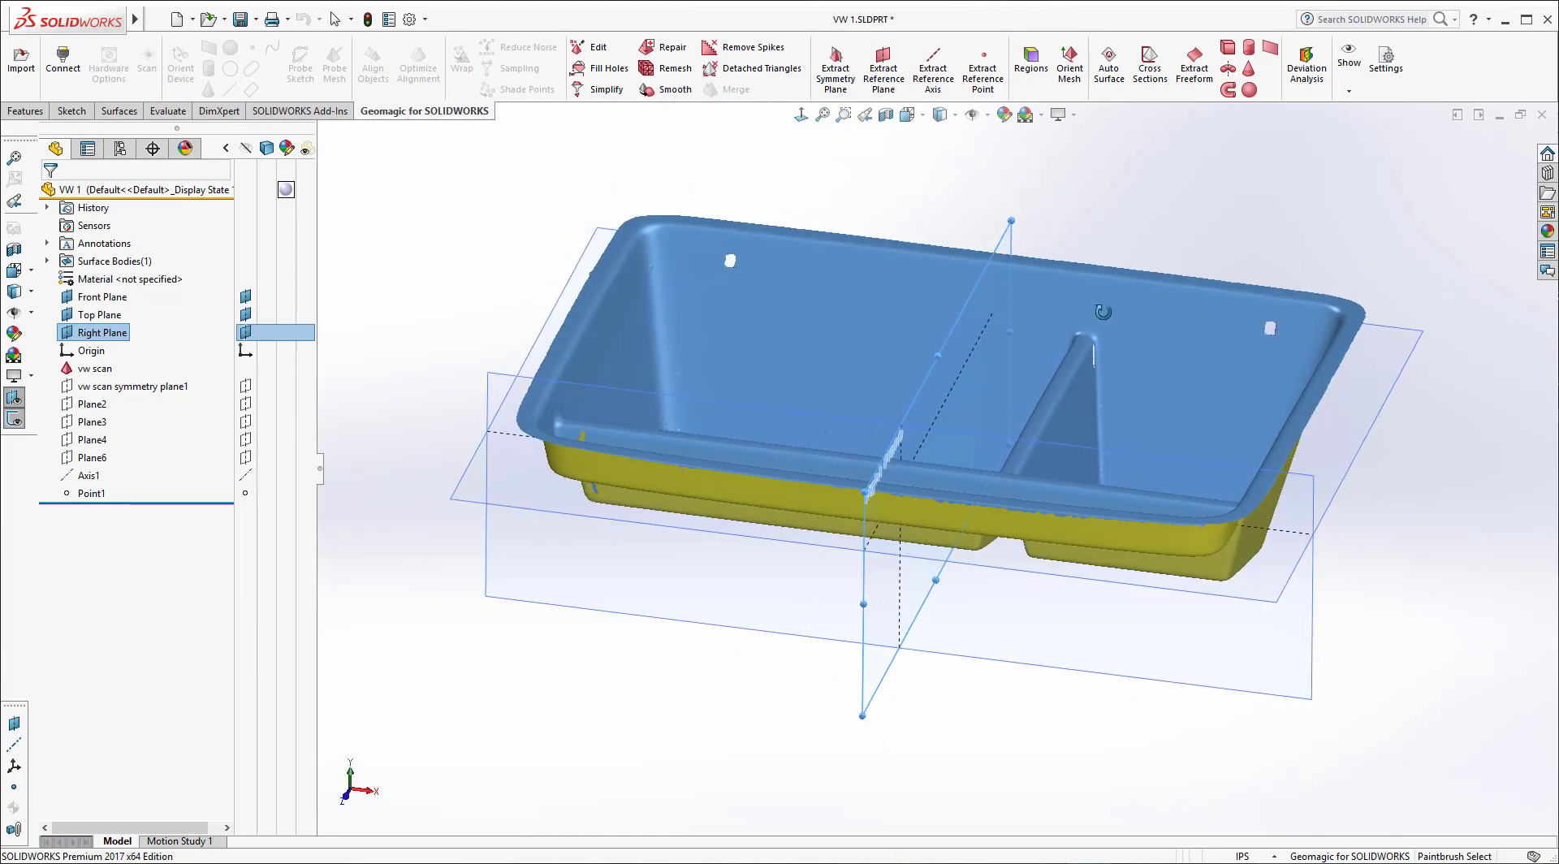
{"action": "key", "text": "f"}
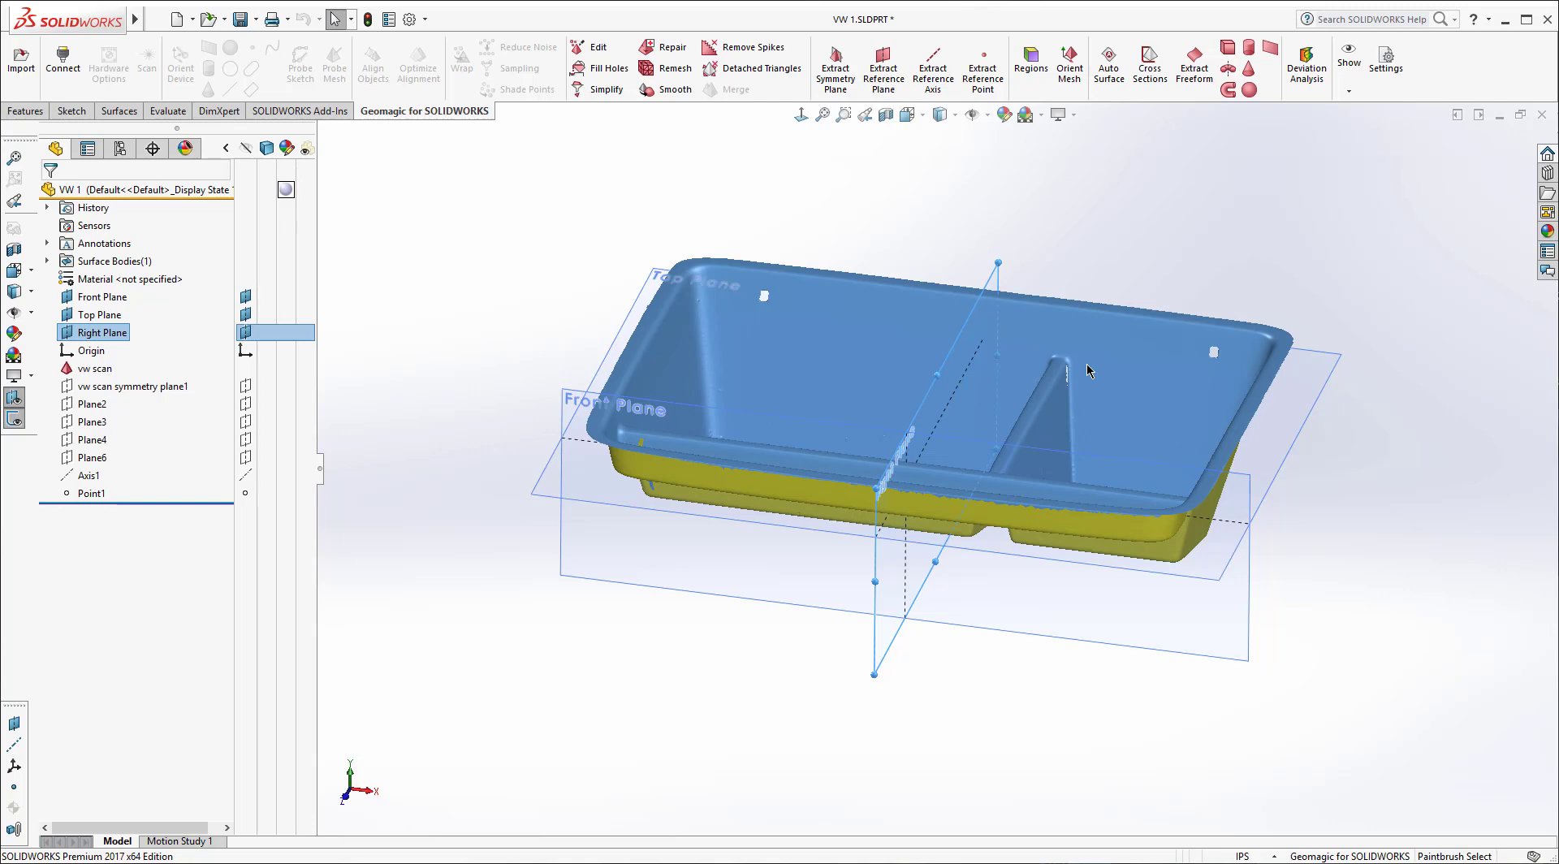
{"action": "middle_click_drag", "start_coordinate": [1102, 534], "coordinate": [1256, 477]}
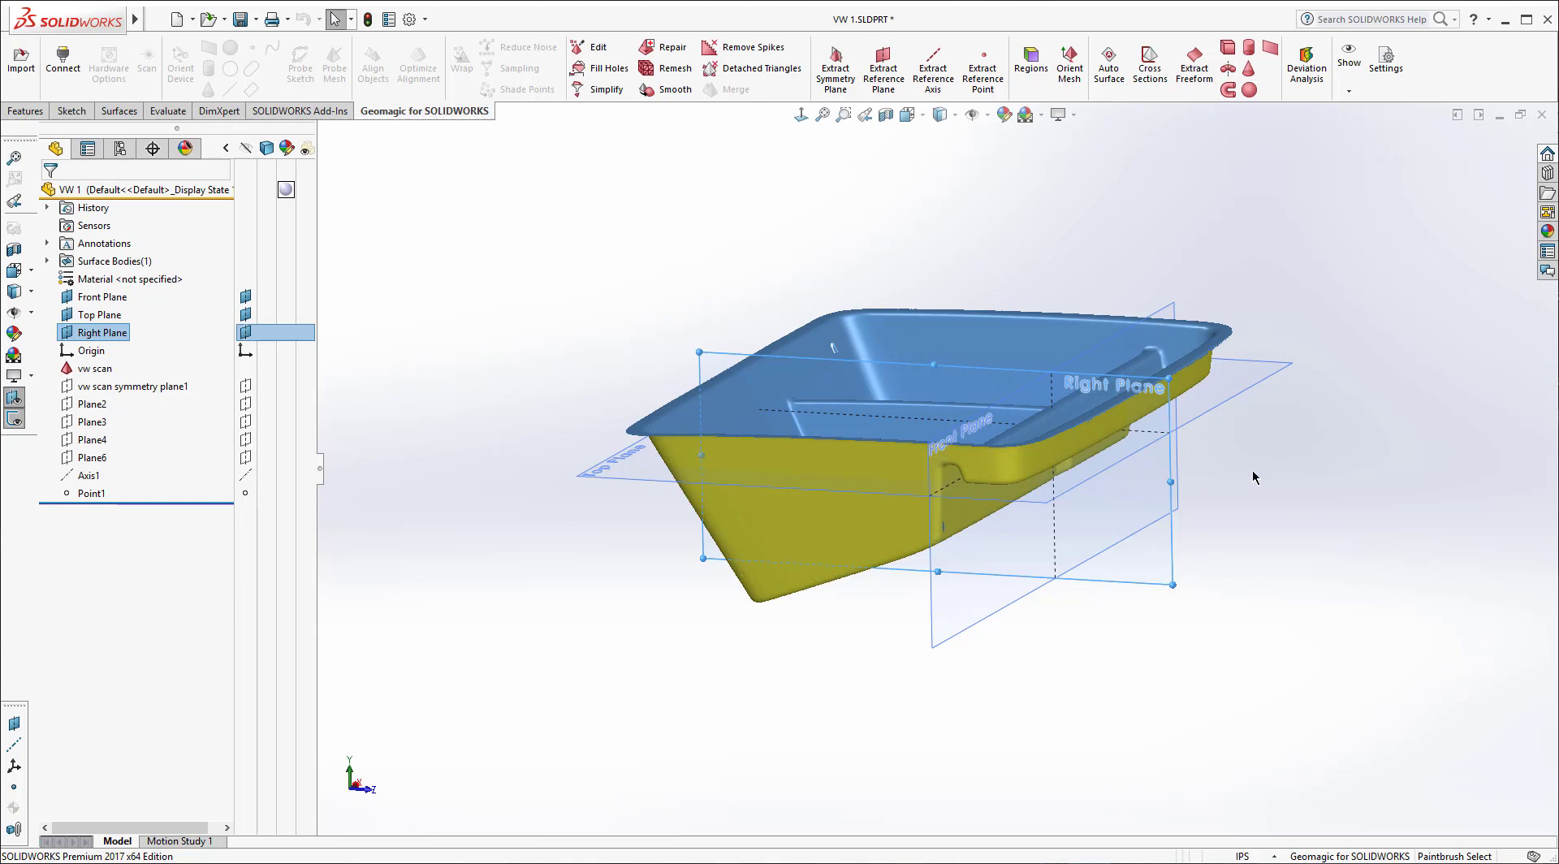
{"action": "left_click", "coordinate": [872, 276]}
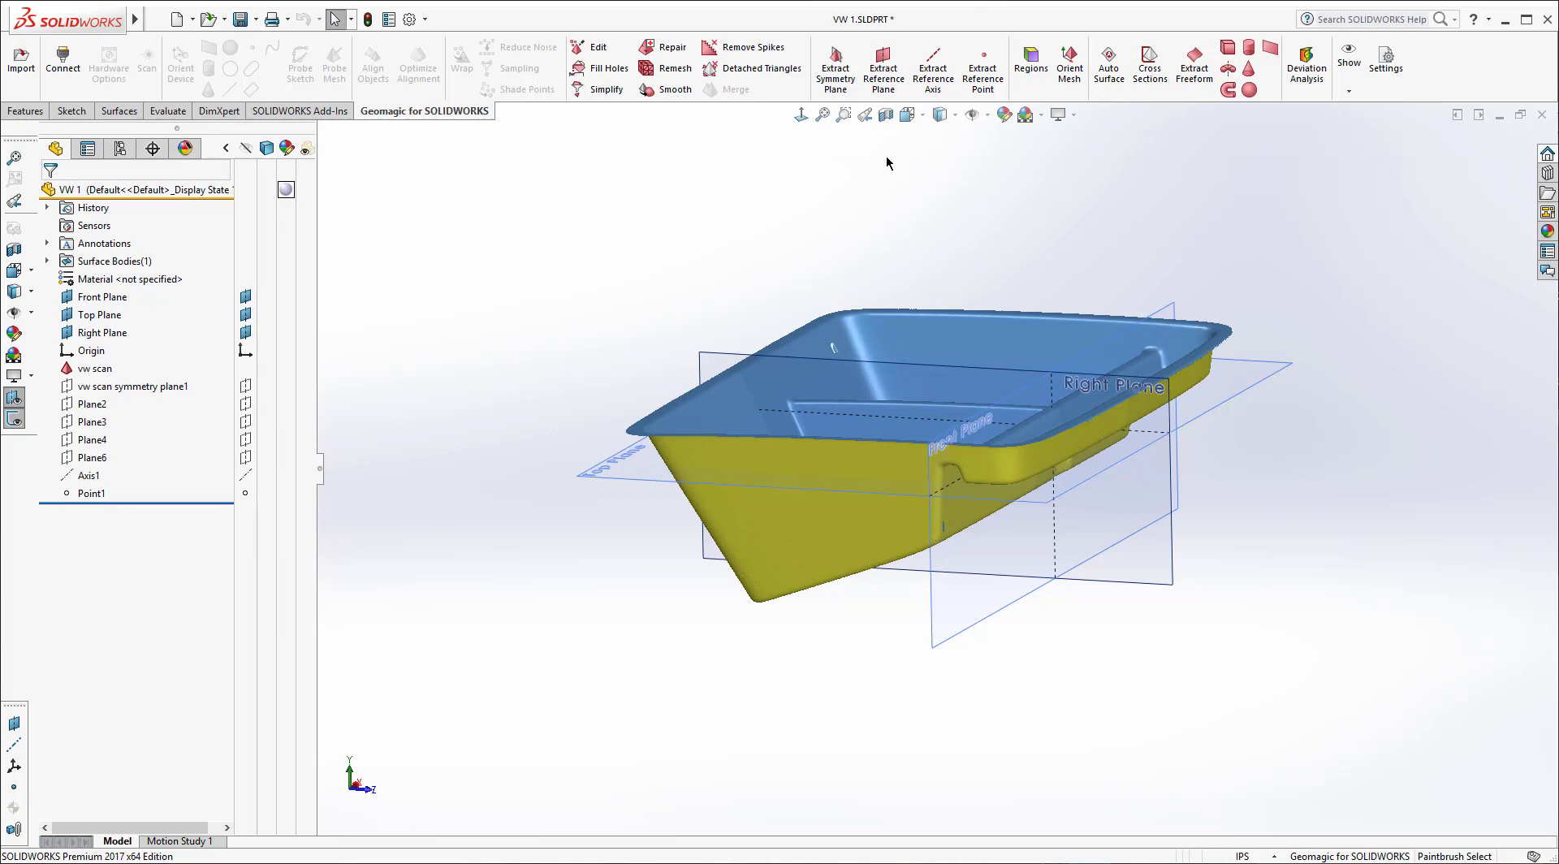
{"action": "middle_click_drag", "start_coordinate": [948, 381], "coordinate": [896, 409]}
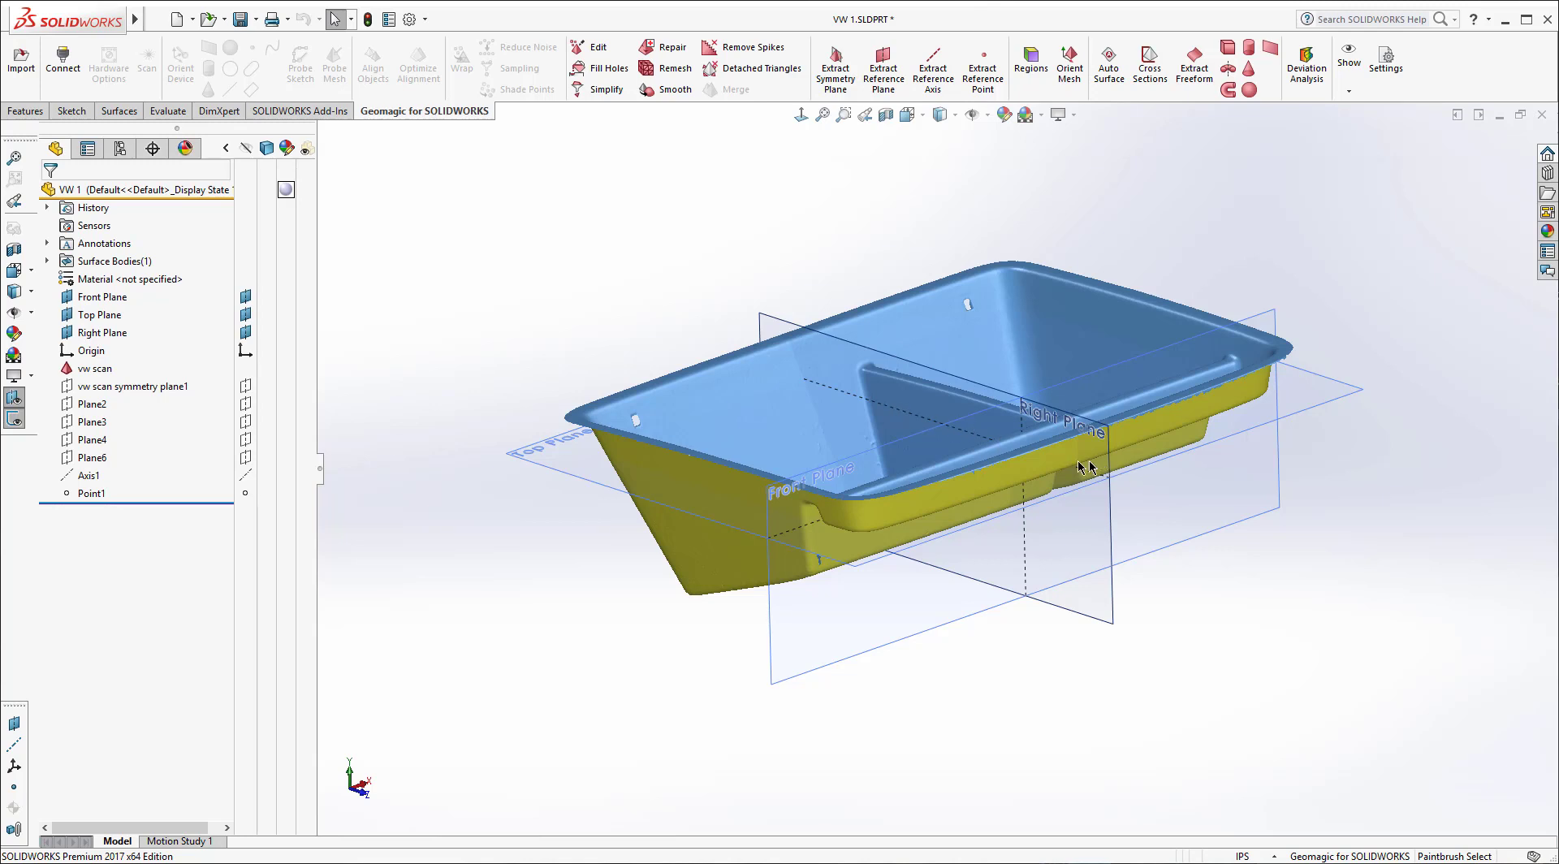
{"action": "middle_click_drag", "start_coordinate": [973, 439], "coordinate": [933, 426]}
{"action": "scroll", "coordinate": [922, 453], "scroll_direction": "down", "scroll_amount": 2}
{"action": "scroll", "coordinate": [1003, 434], "scroll_direction": "up", "scroll_amount": 2}
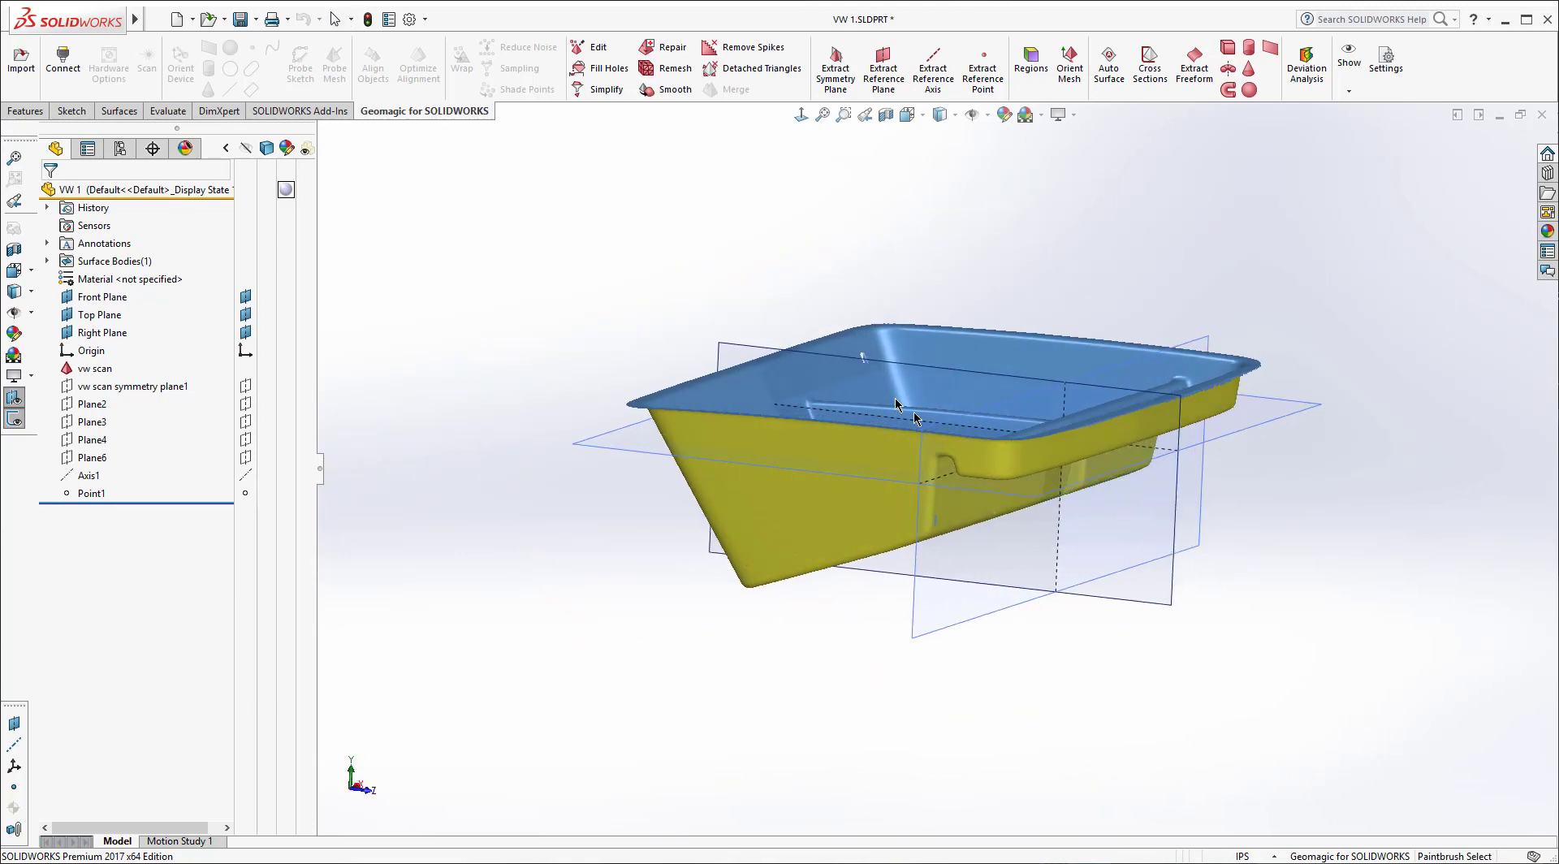
Step: Save the aligned part under the new file name VW model
{"action": "left_click", "coordinate": [156, 20]}
{"action": "left_click", "coordinate": [186, 197]}
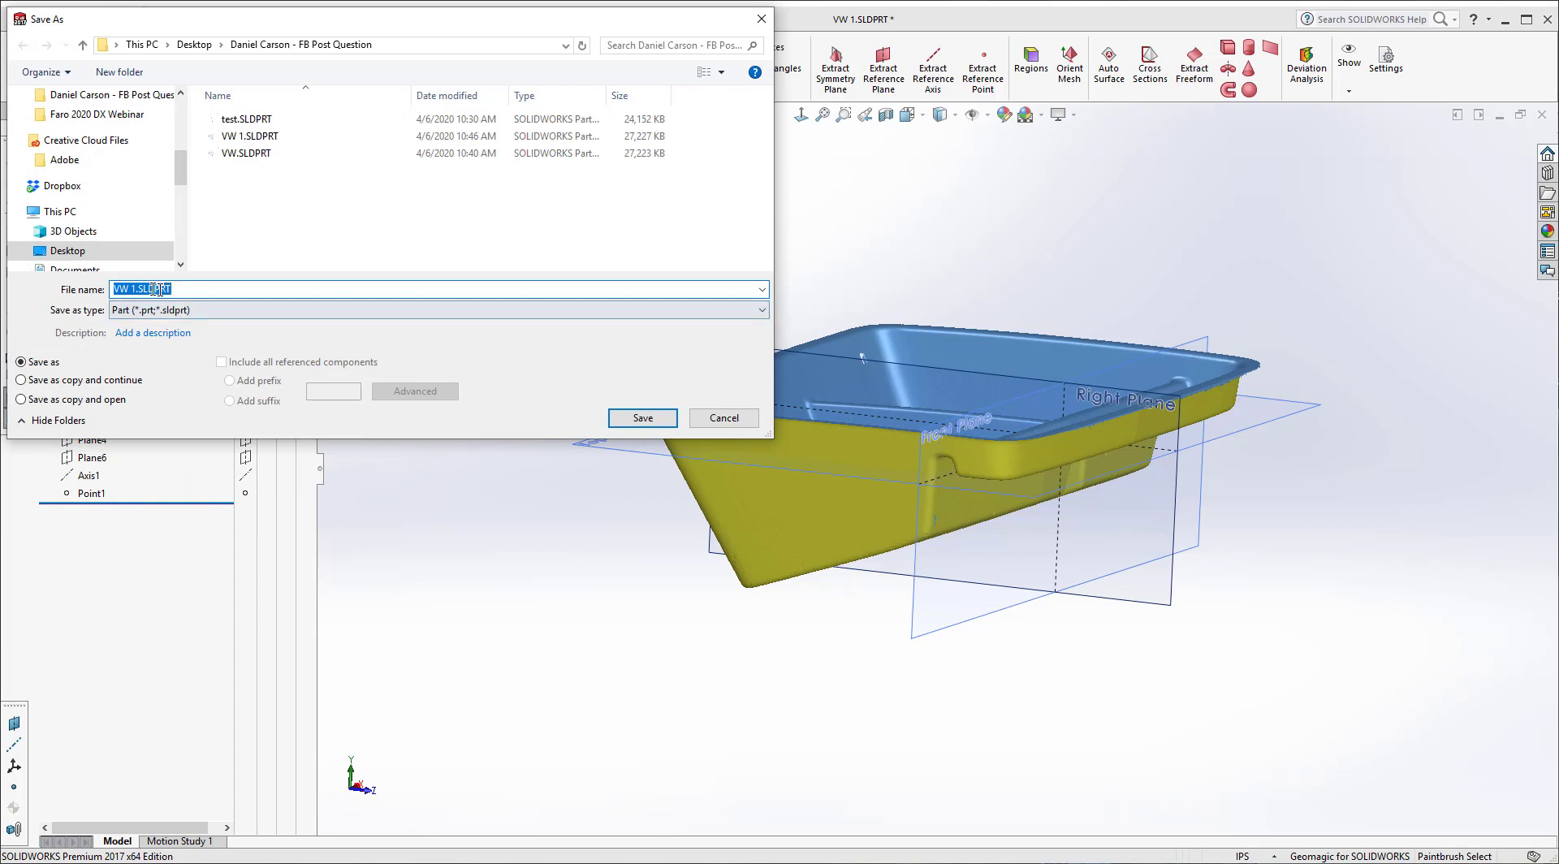
{"action": "left_click", "coordinate": [135, 289]}
{"action": "type", "text": "me"}
{"action": "key", "text": "BackSpace"}
{"action": "type", "text": "odel"}
{"action": "left_click", "coordinate": [631, 420]}
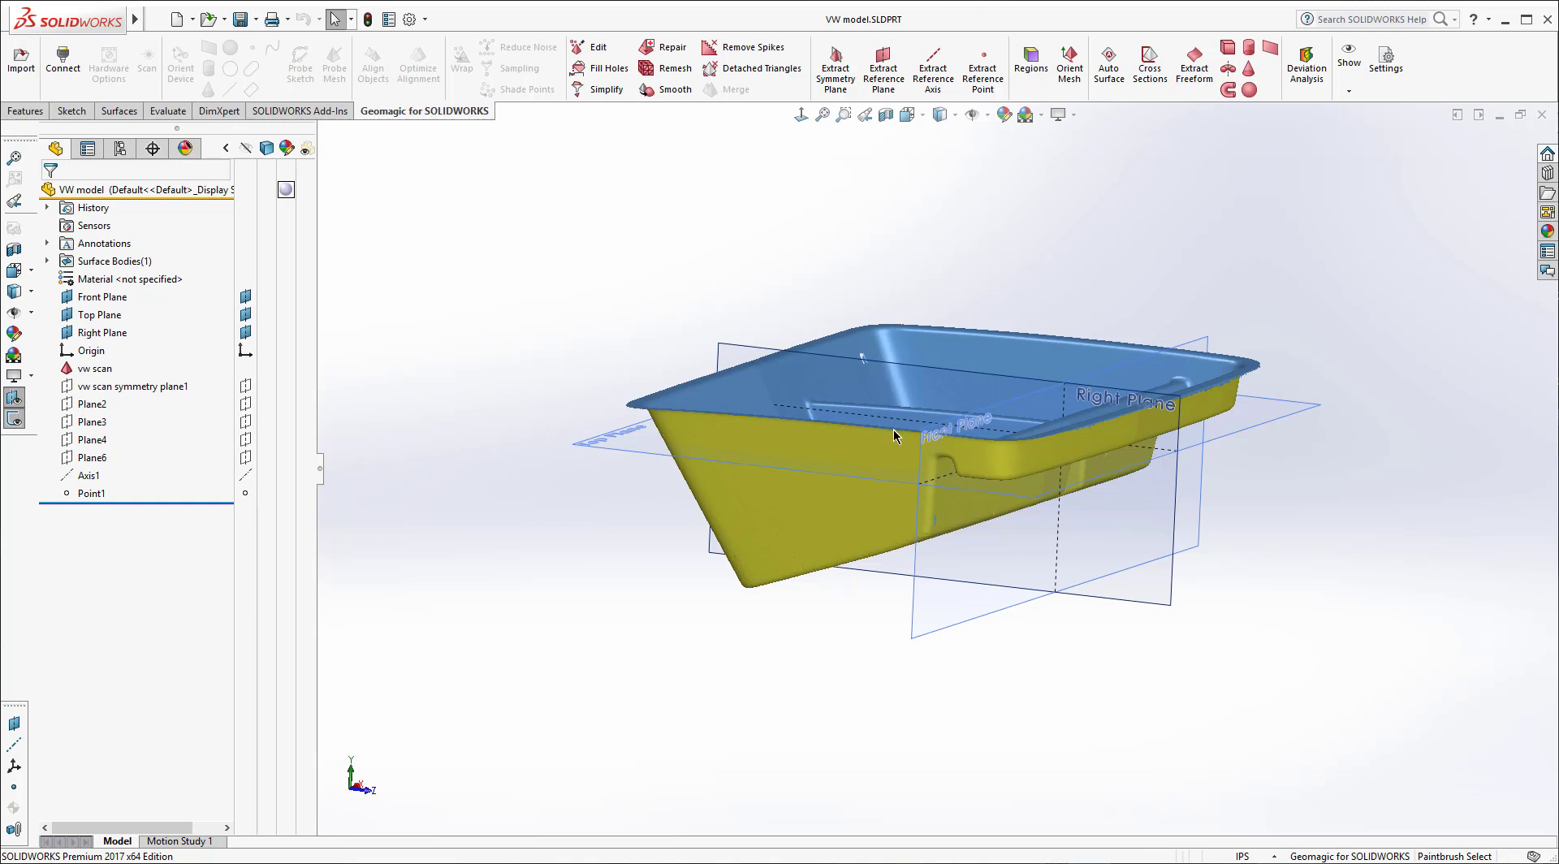
Step: Start a Cross Sections operation on the vw scan mesh, using the Right Plane as the sectioning entity
{"action": "middle_click_drag", "start_coordinate": [866, 430], "coordinate": [761, 311]}
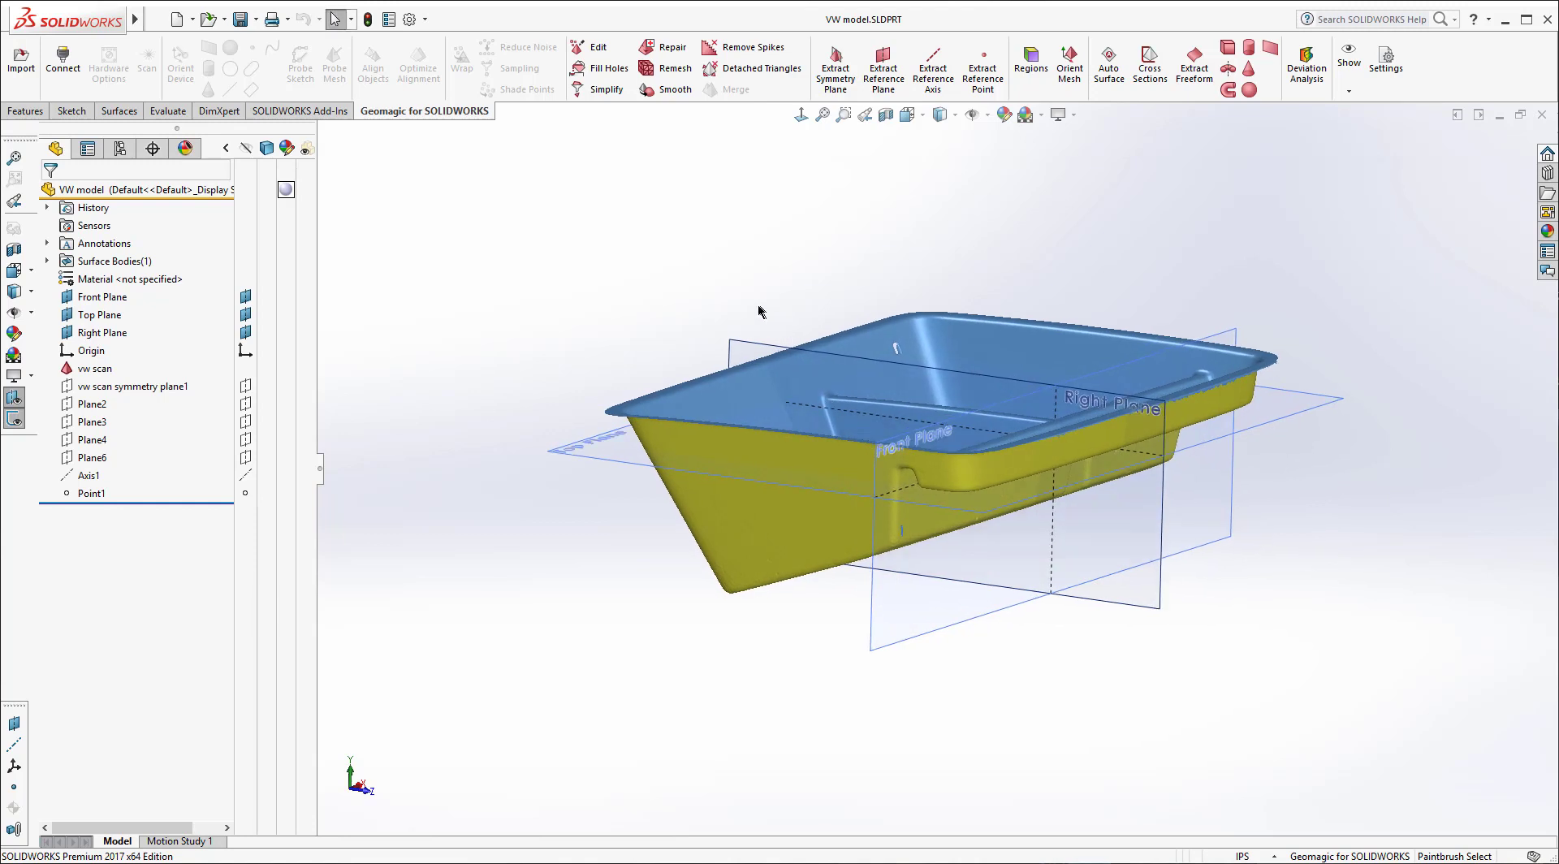
{"action": "left_click", "coordinate": [749, 346]}
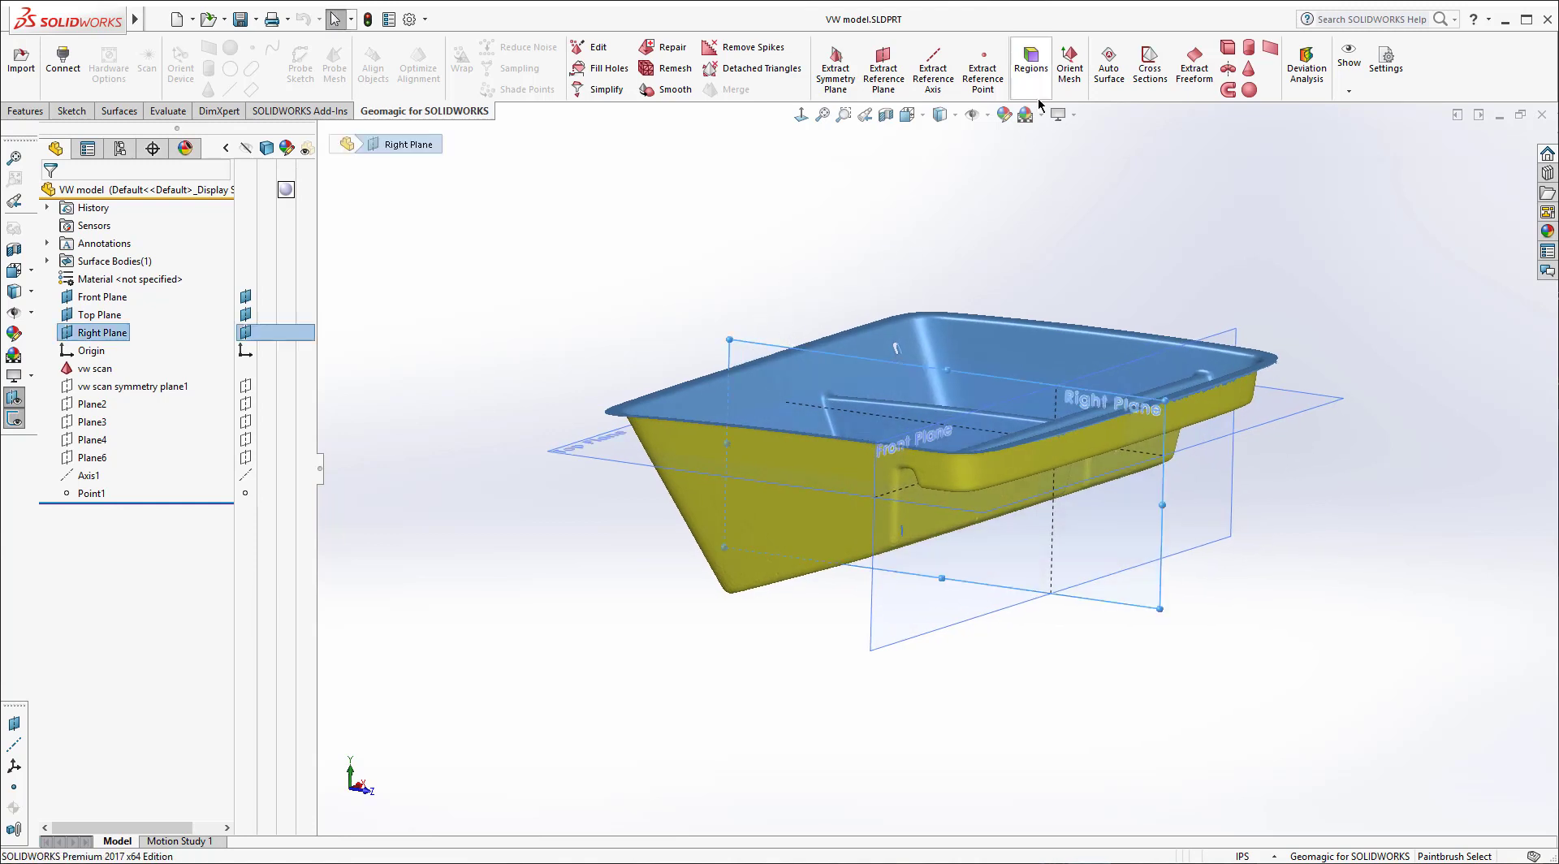
{"action": "left_click", "coordinate": [1193, 161]}
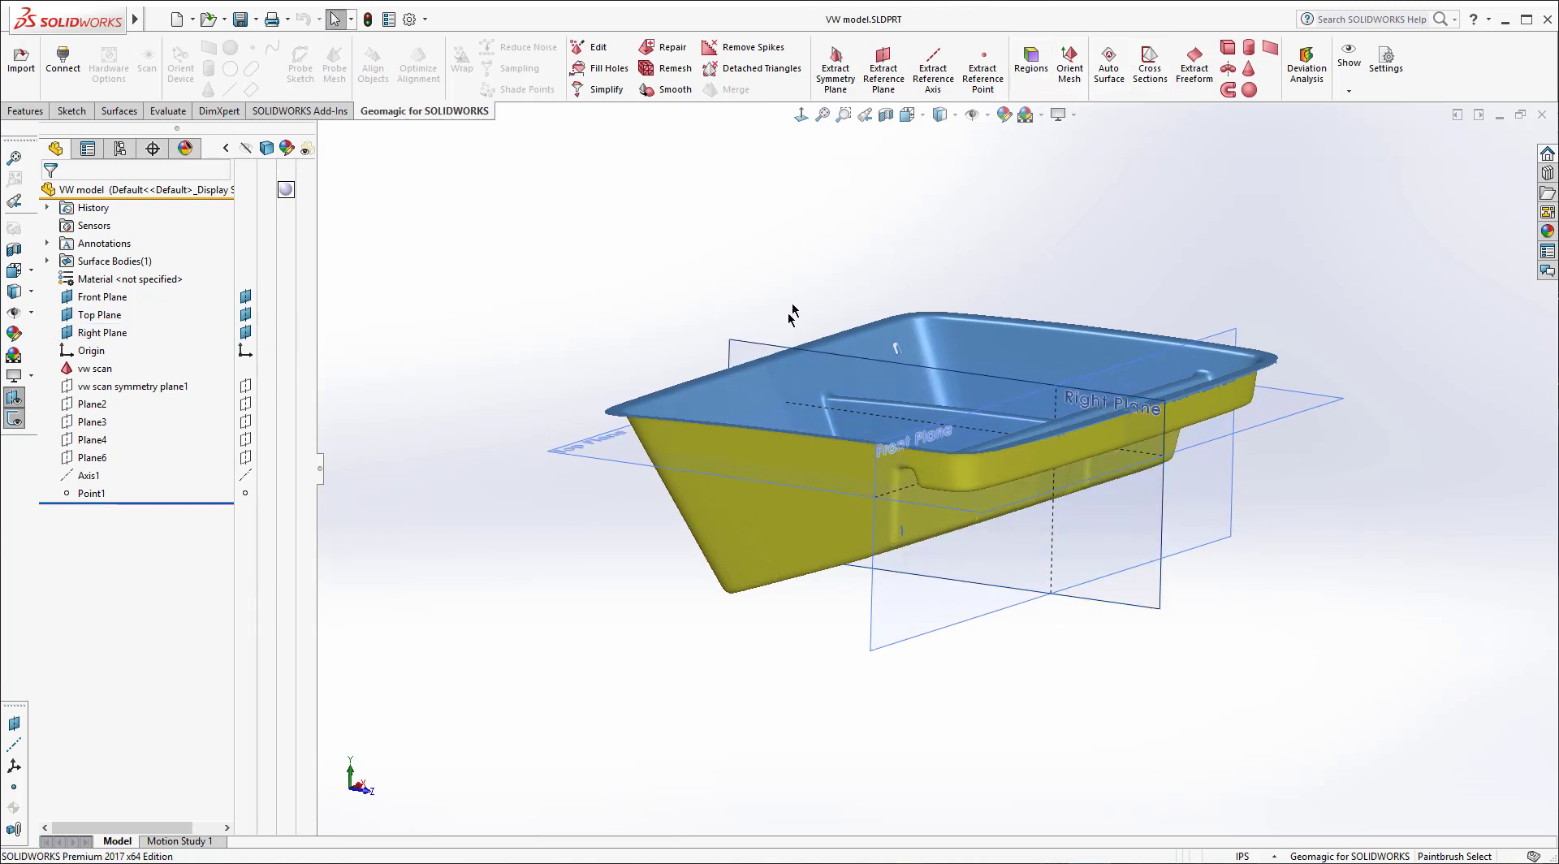
{"action": "middle_click_drag", "start_coordinate": [963, 595], "coordinate": [1019, 506]}
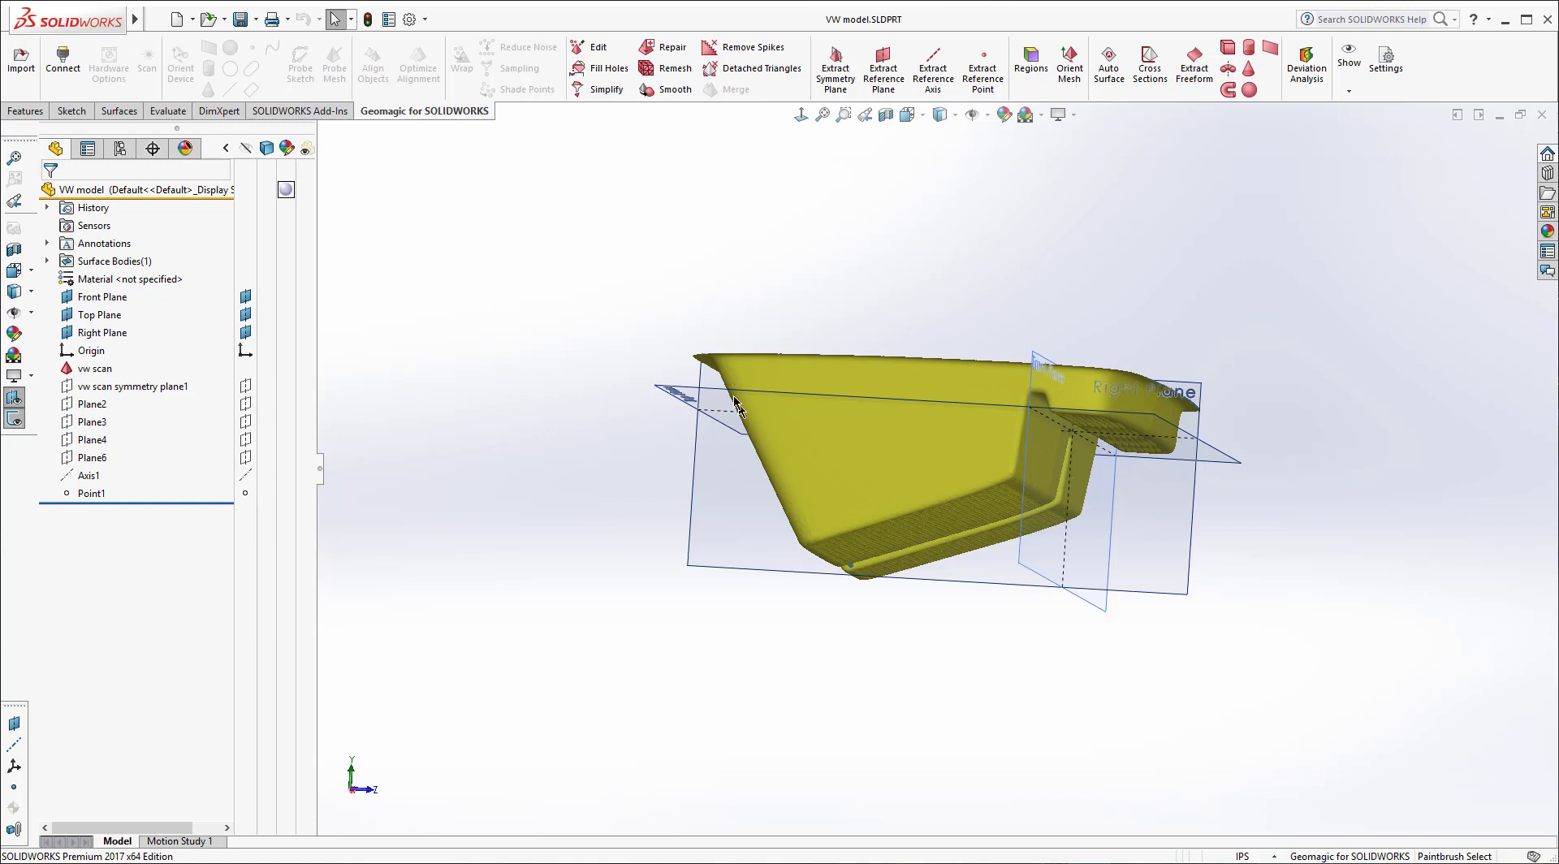
{"action": "middle_click_drag", "start_coordinate": [960, 445], "coordinate": [889, 471]}
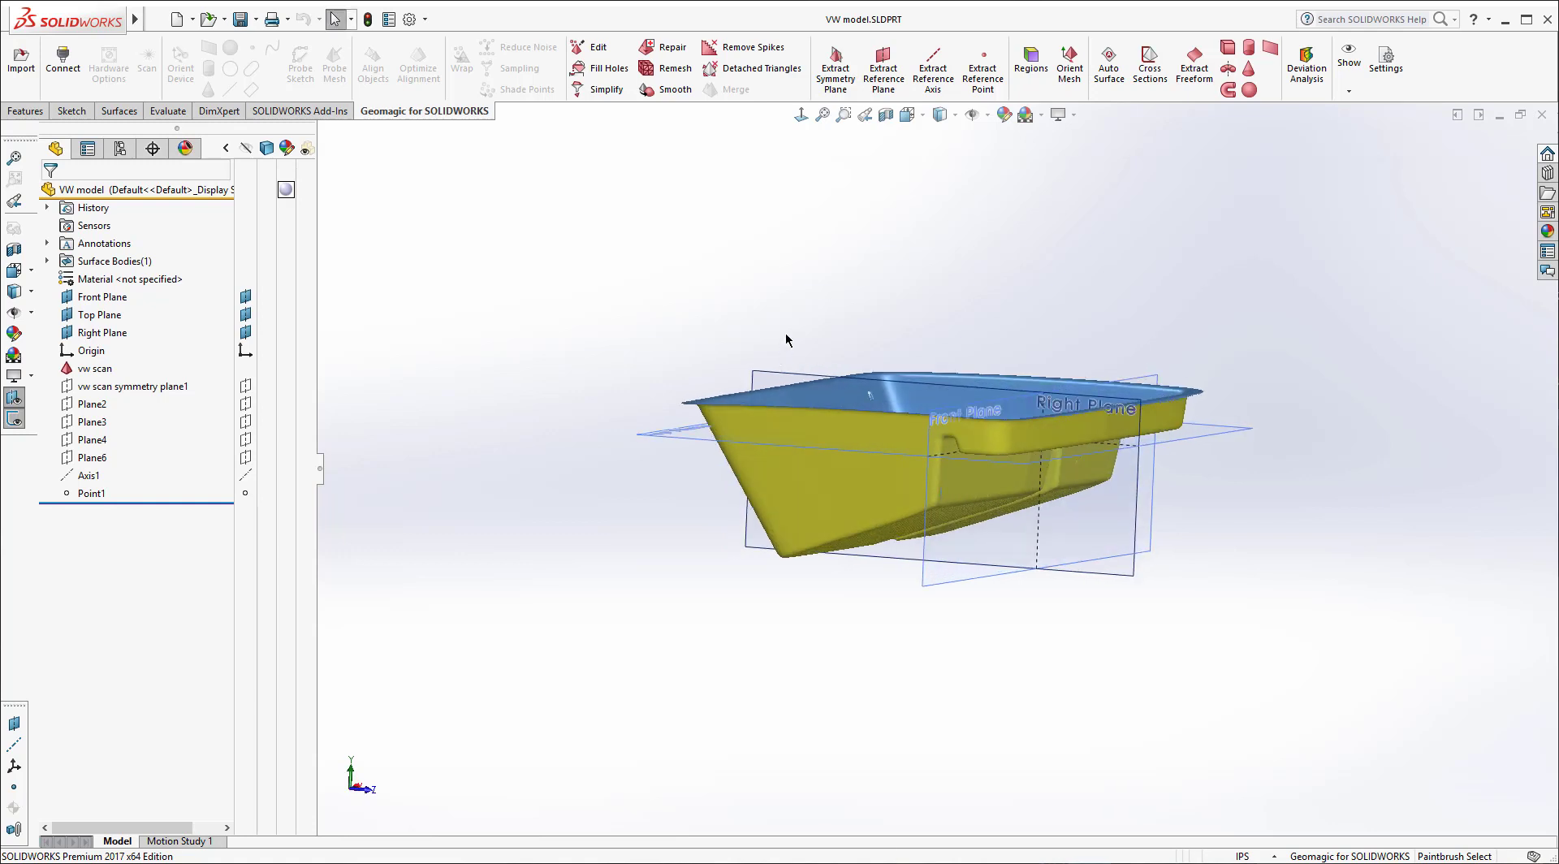
{"action": "left_click", "coordinate": [785, 379]}
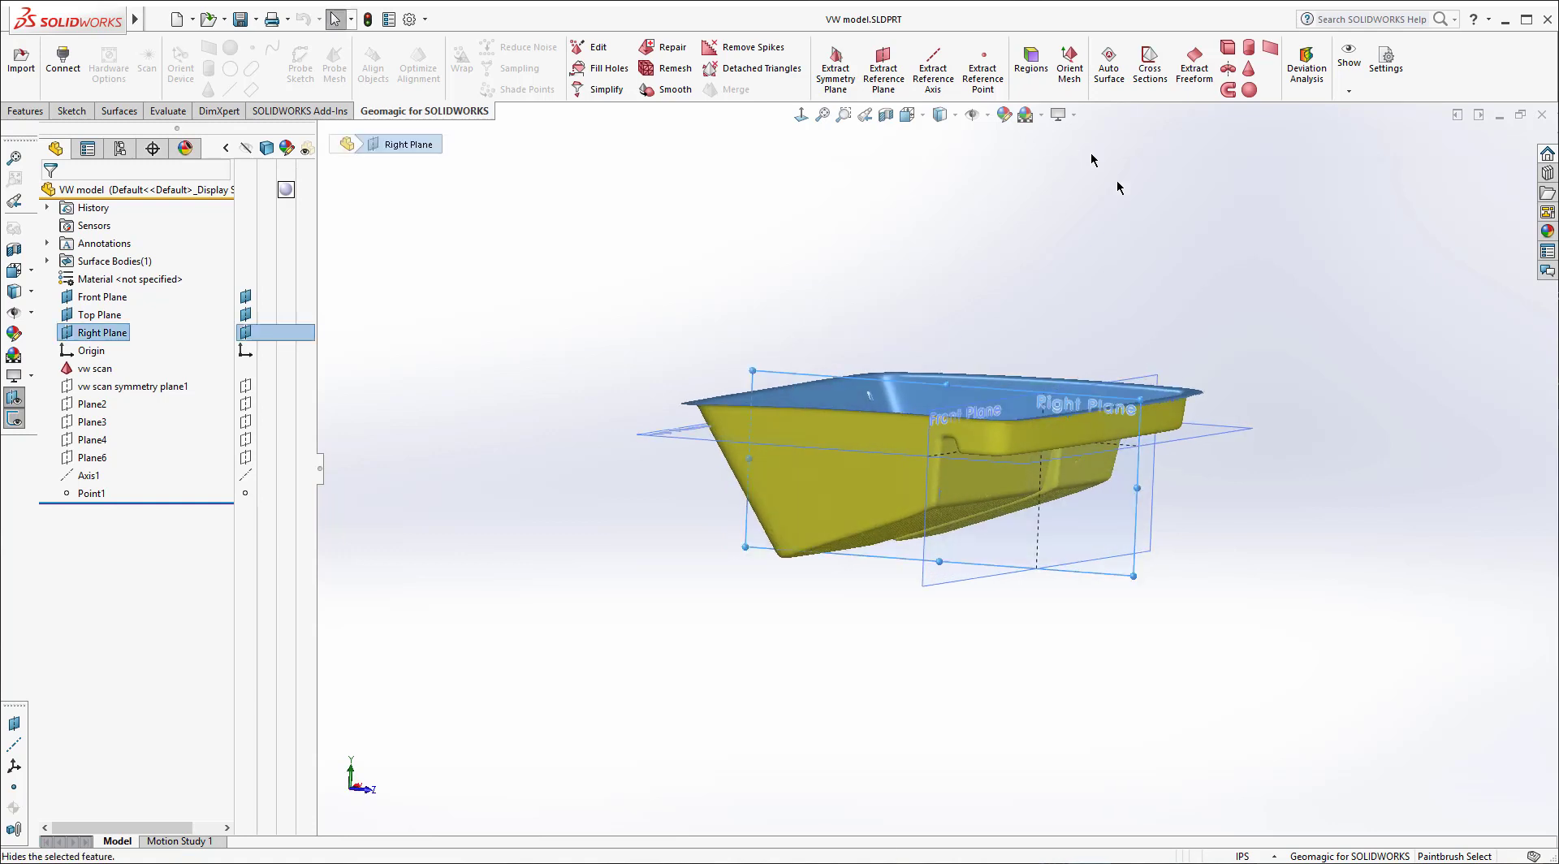
{"action": "left_click", "coordinate": [1142, 97]}
{"action": "left_click", "coordinate": [1147, 86]}
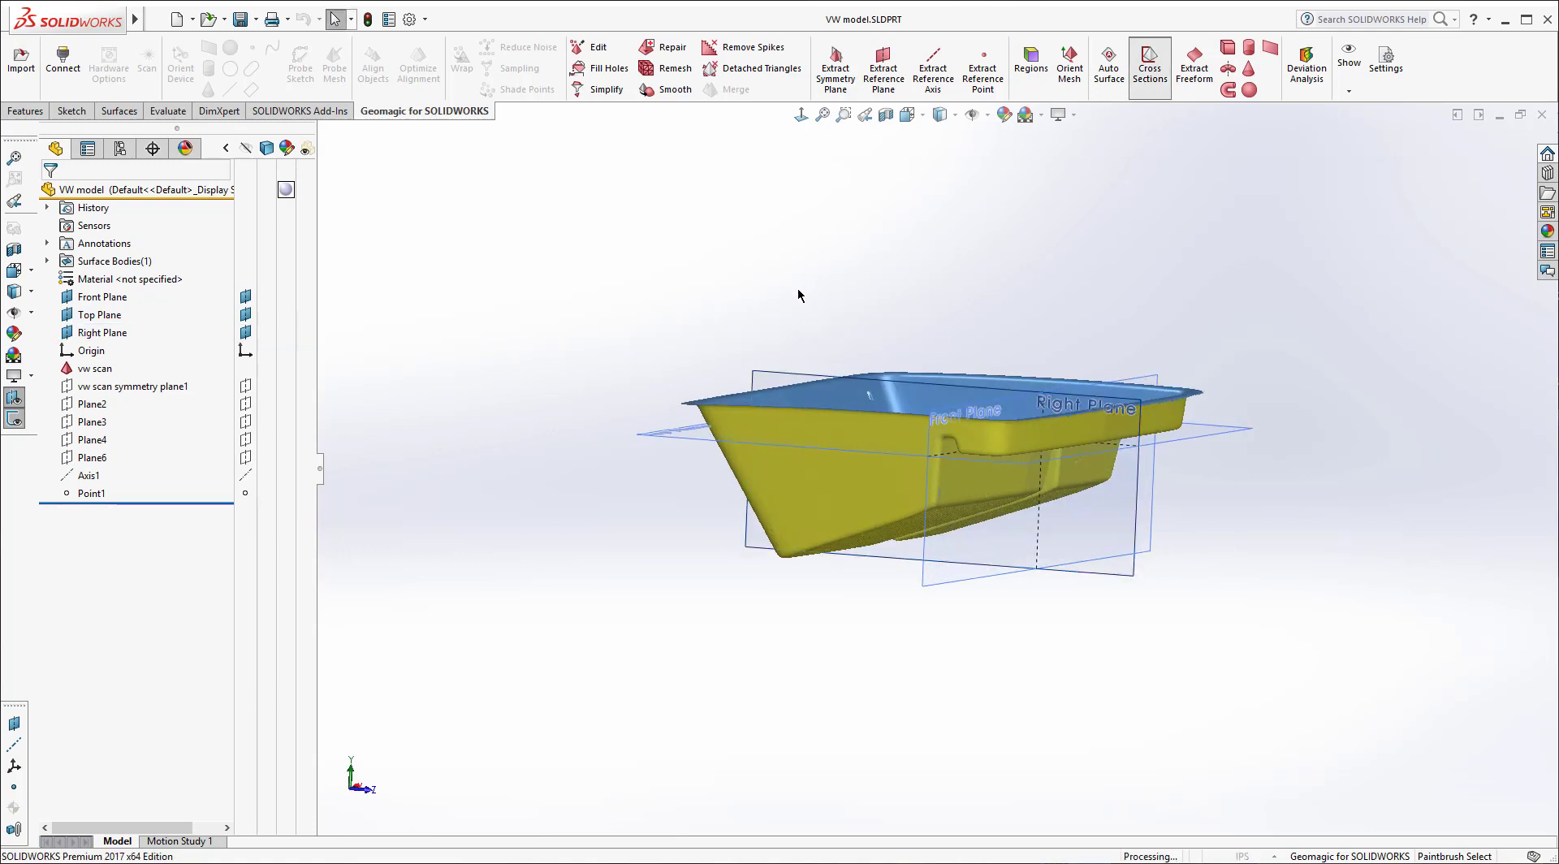
{"action": "left_click", "coordinate": [784, 379]}
Step: Set the offset of the single cross section to 0.00 in and generate the section sketch on the Right Plane
{"action": "middle_click_drag", "start_coordinate": [1026, 335], "coordinate": [828, 386]}
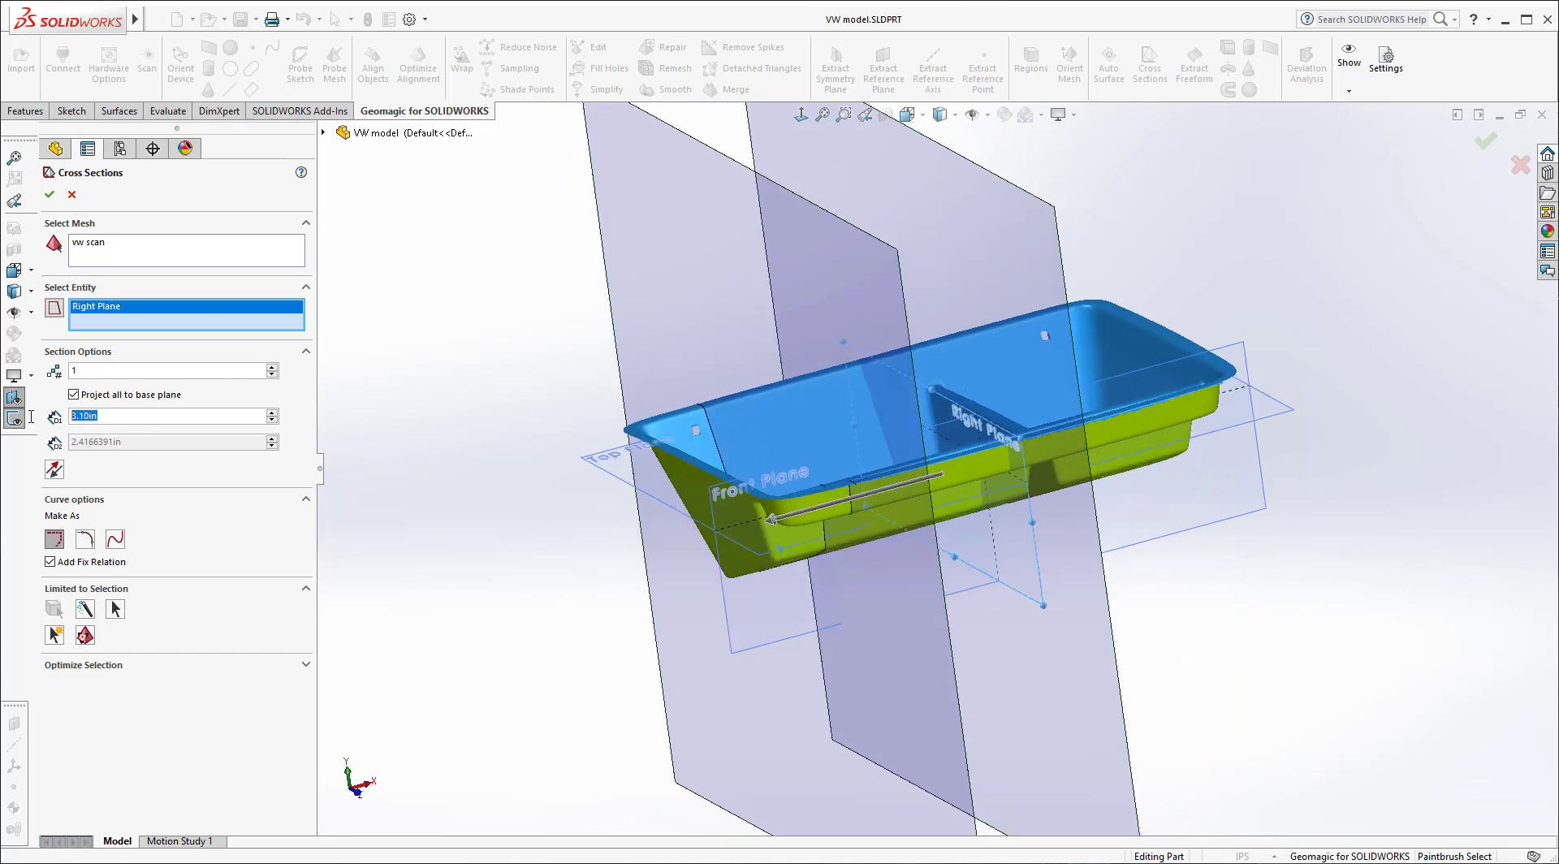
{"action": "key", "text": "Return"}
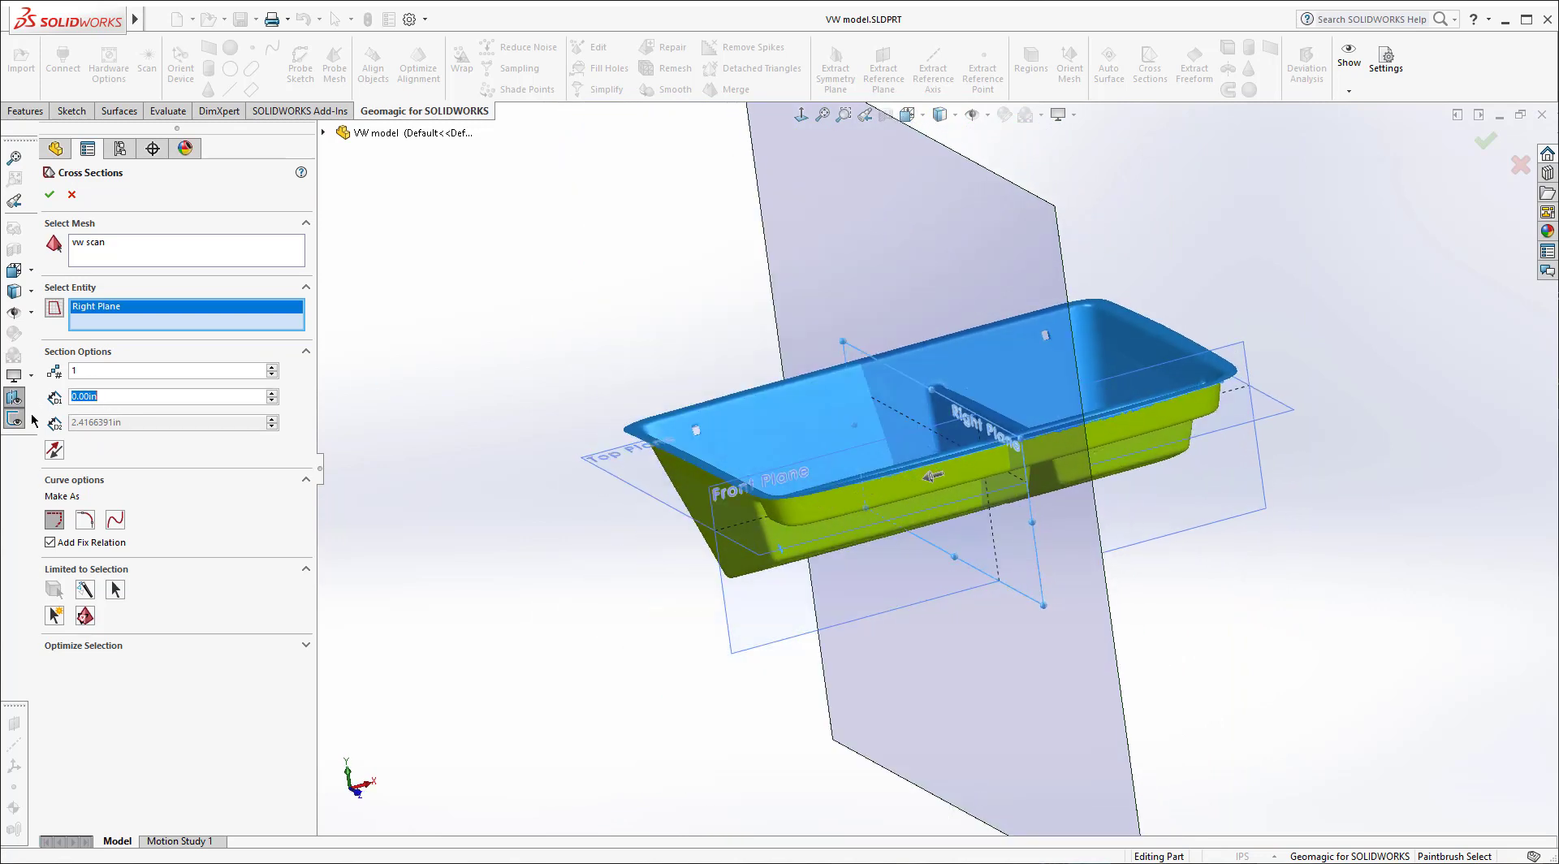
{"action": "middle_click_drag", "start_coordinate": [714, 536], "coordinate": [844, 433]}
{"action": "left_click", "coordinate": [50, 195]}
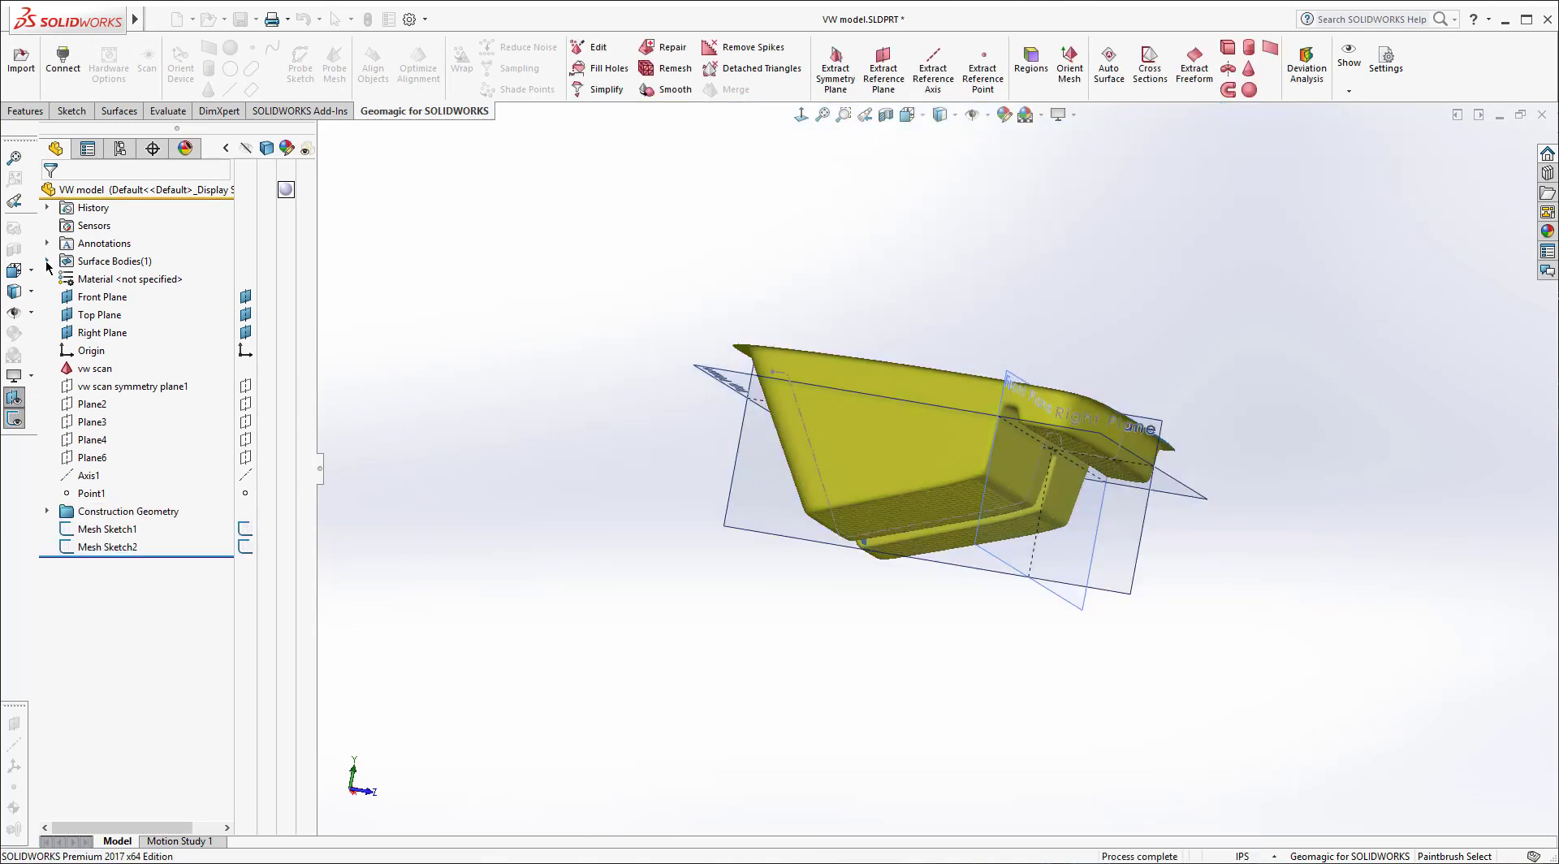
Step: Hide the vw scan surface body and the Front and Top planes, keeping only the Right Plane shown with the section profile
{"action": "left_click", "coordinate": [46, 261]}
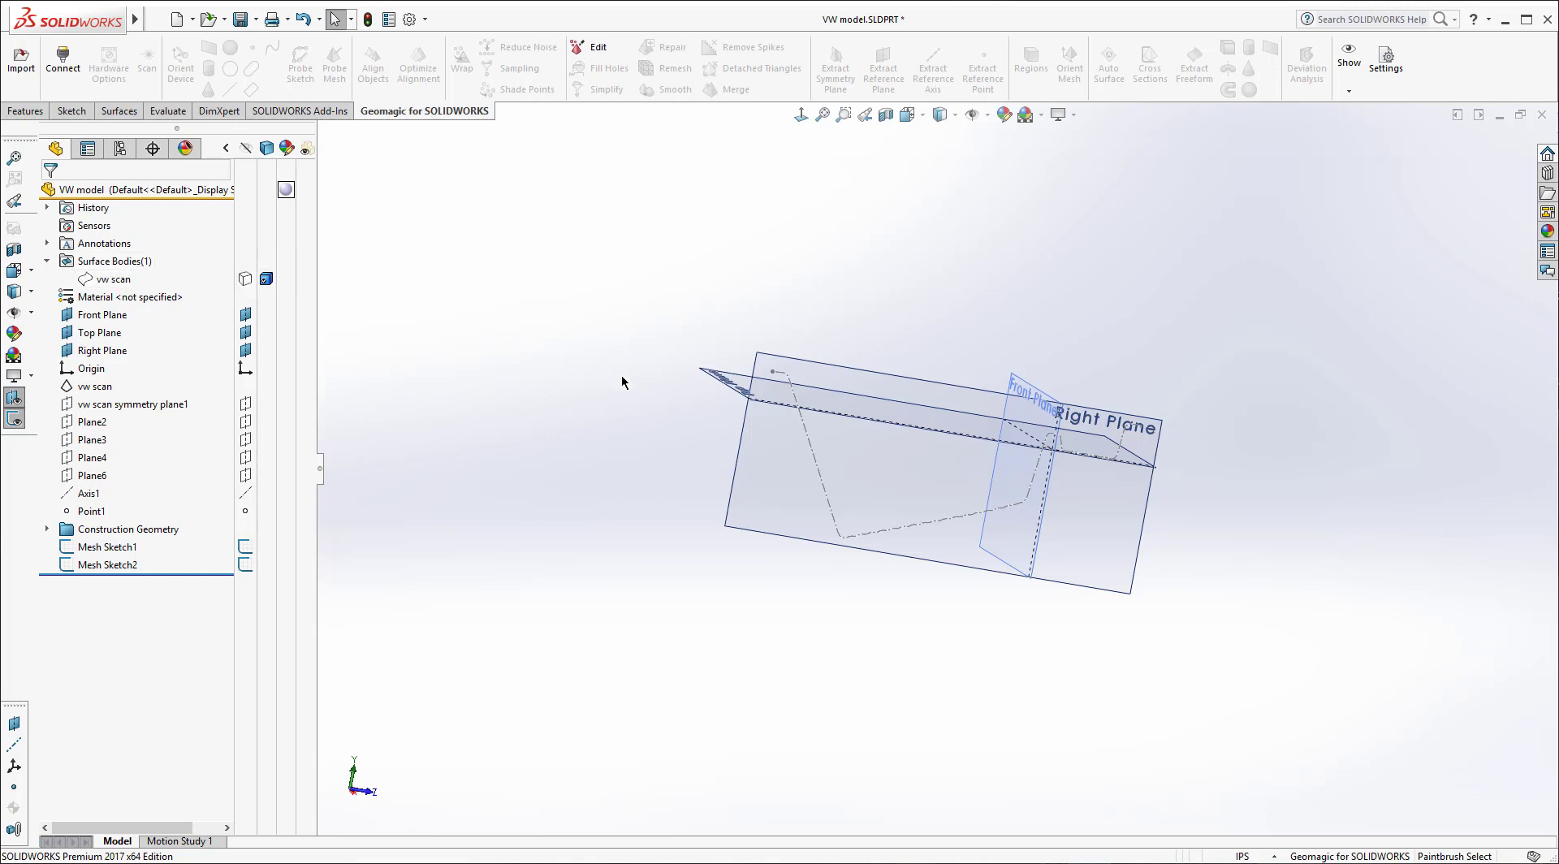
{"action": "left_click", "coordinate": [246, 315]}
{"action": "left_click", "coordinate": [246, 350]}
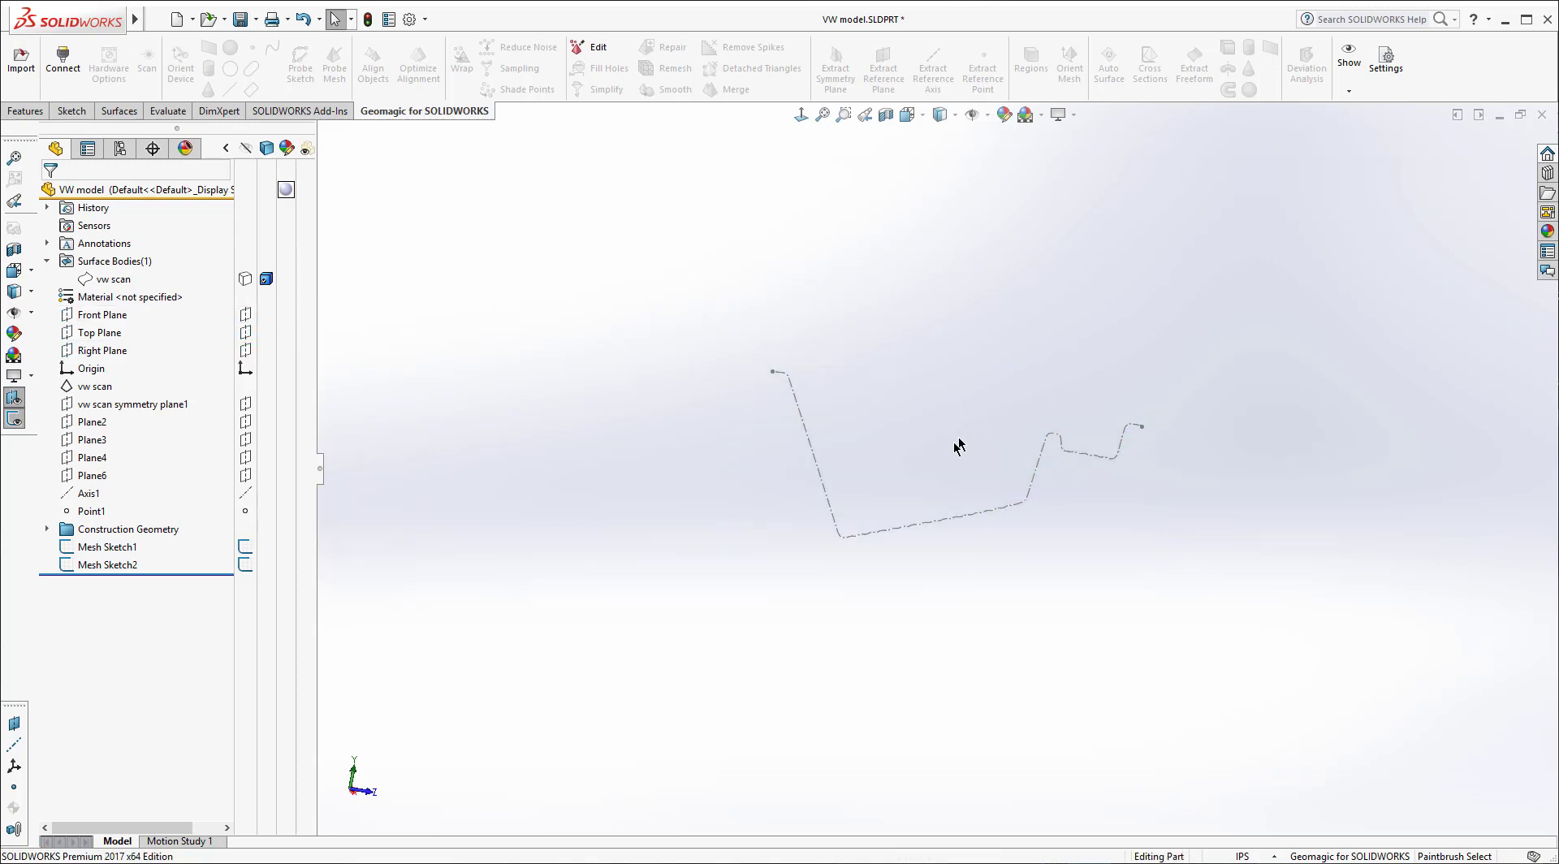
{"action": "left_click", "coordinate": [245, 350]}
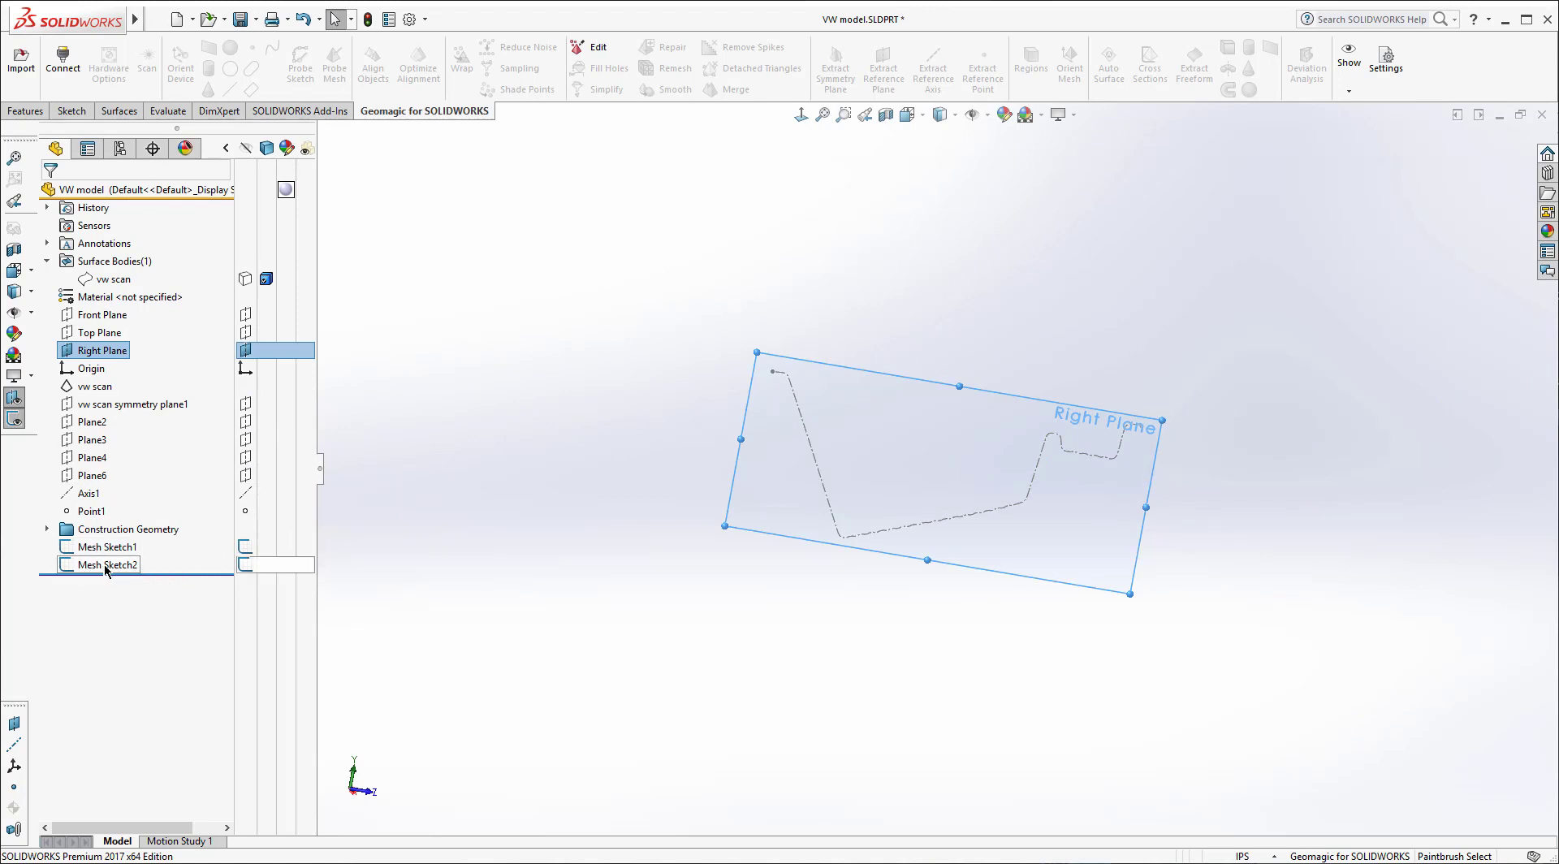
{"action": "left_click", "coordinate": [898, 357]}
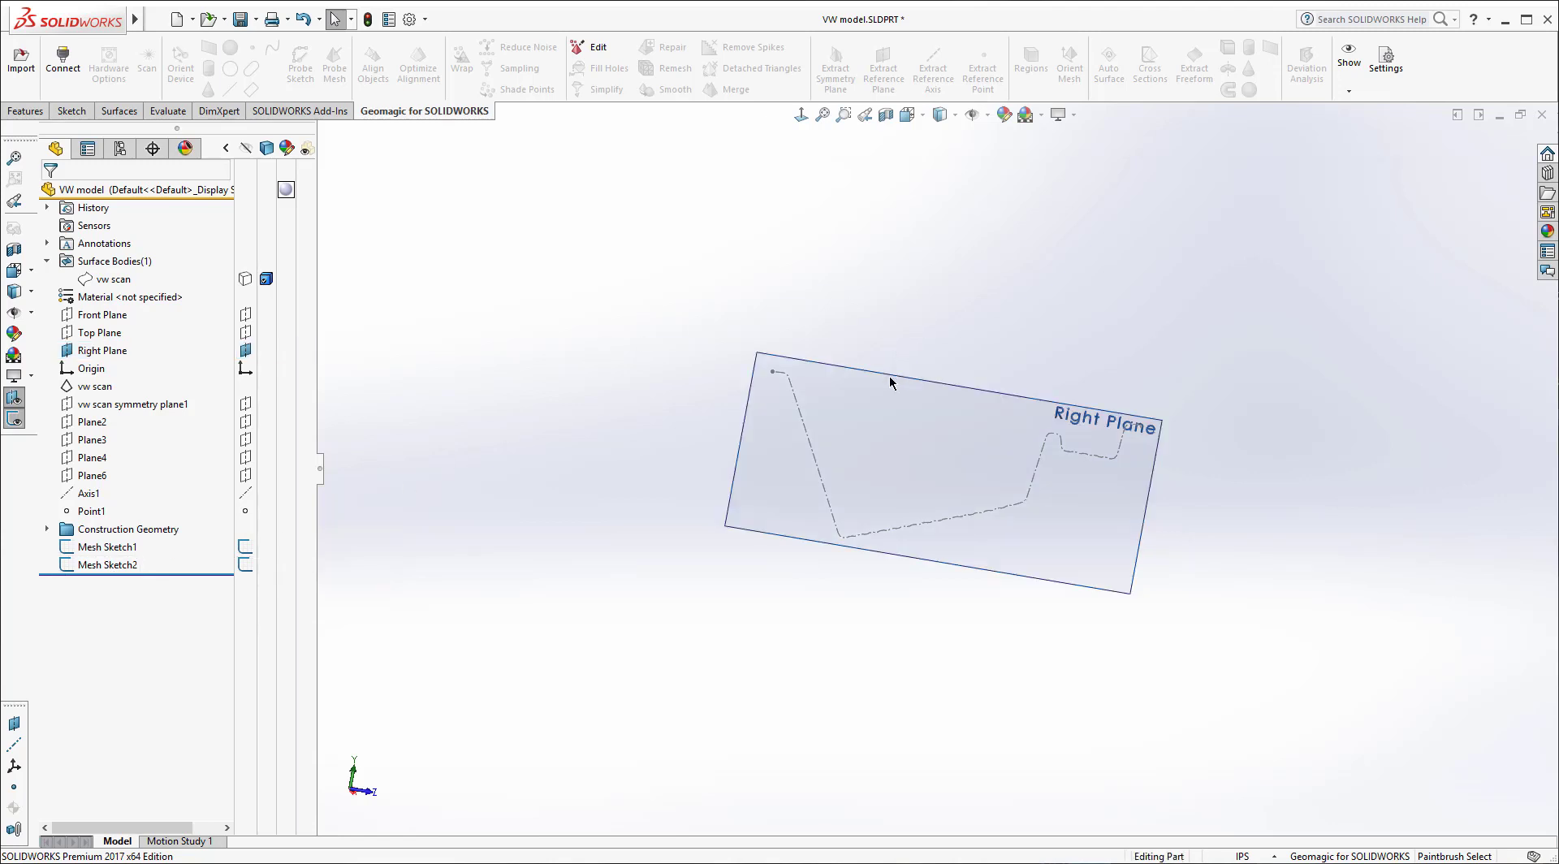
Step: Start a new sketch on the Right Plane
{"action": "left_click", "coordinate": [891, 382]}
{"action": "left_click", "coordinate": [942, 324]}
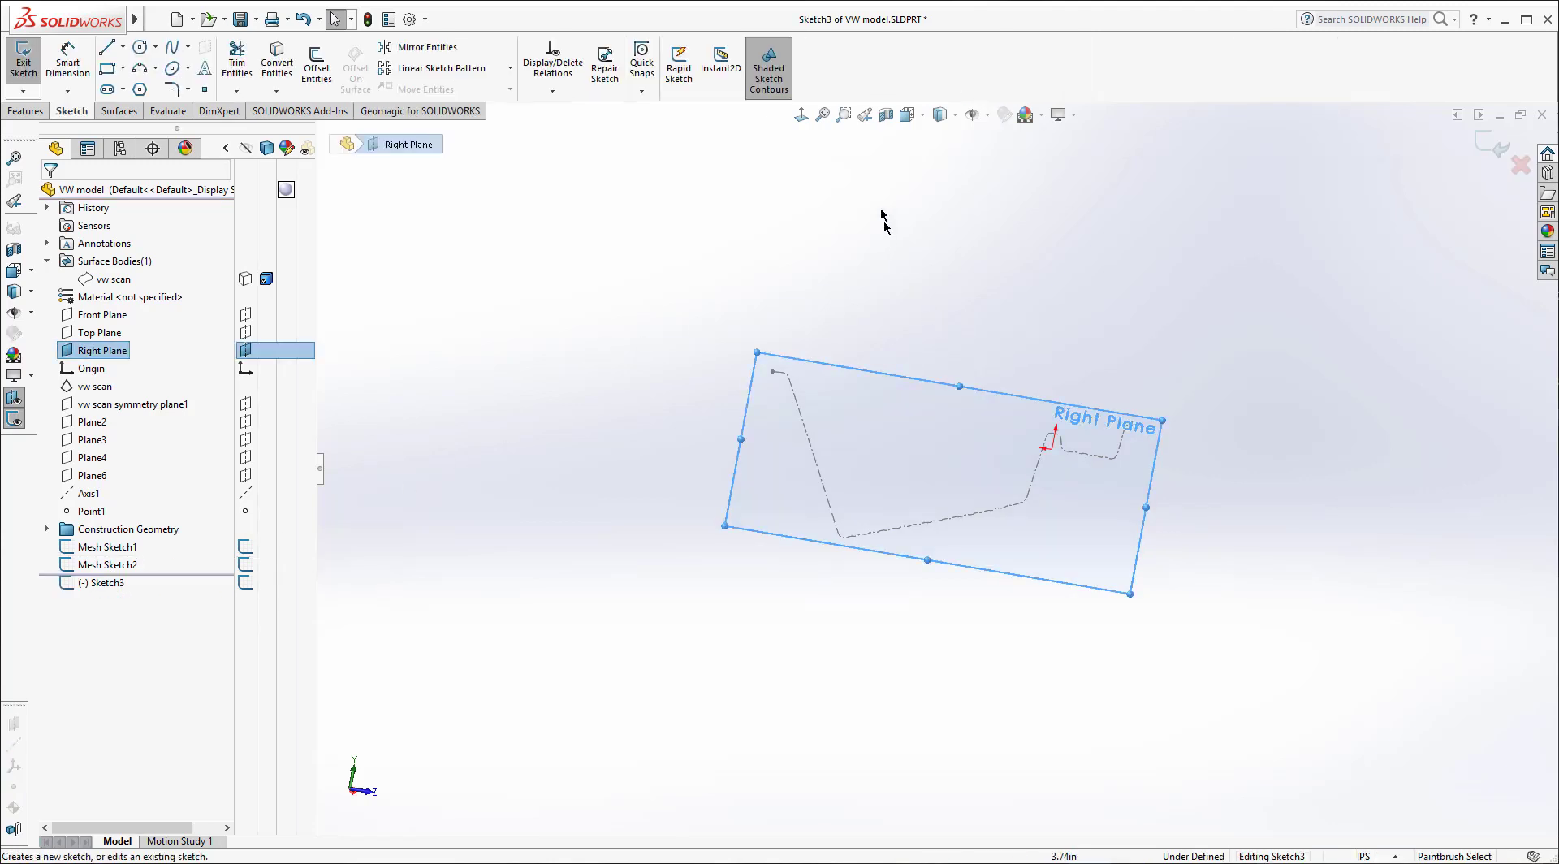
{"action": "left_click", "coordinate": [802, 115]}
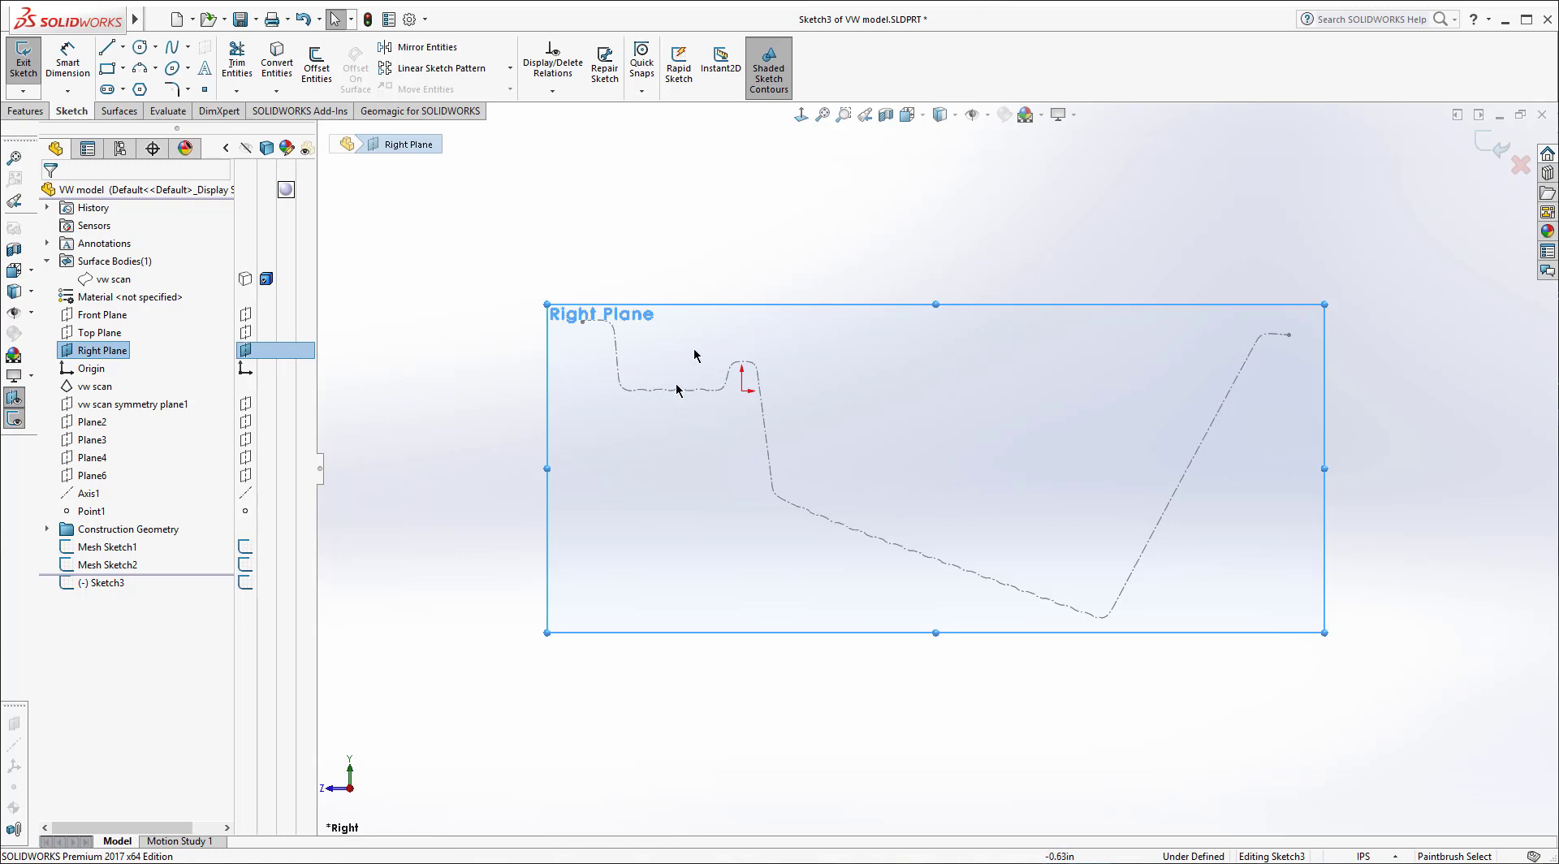
{"action": "left_click", "coordinate": [802, 192]}
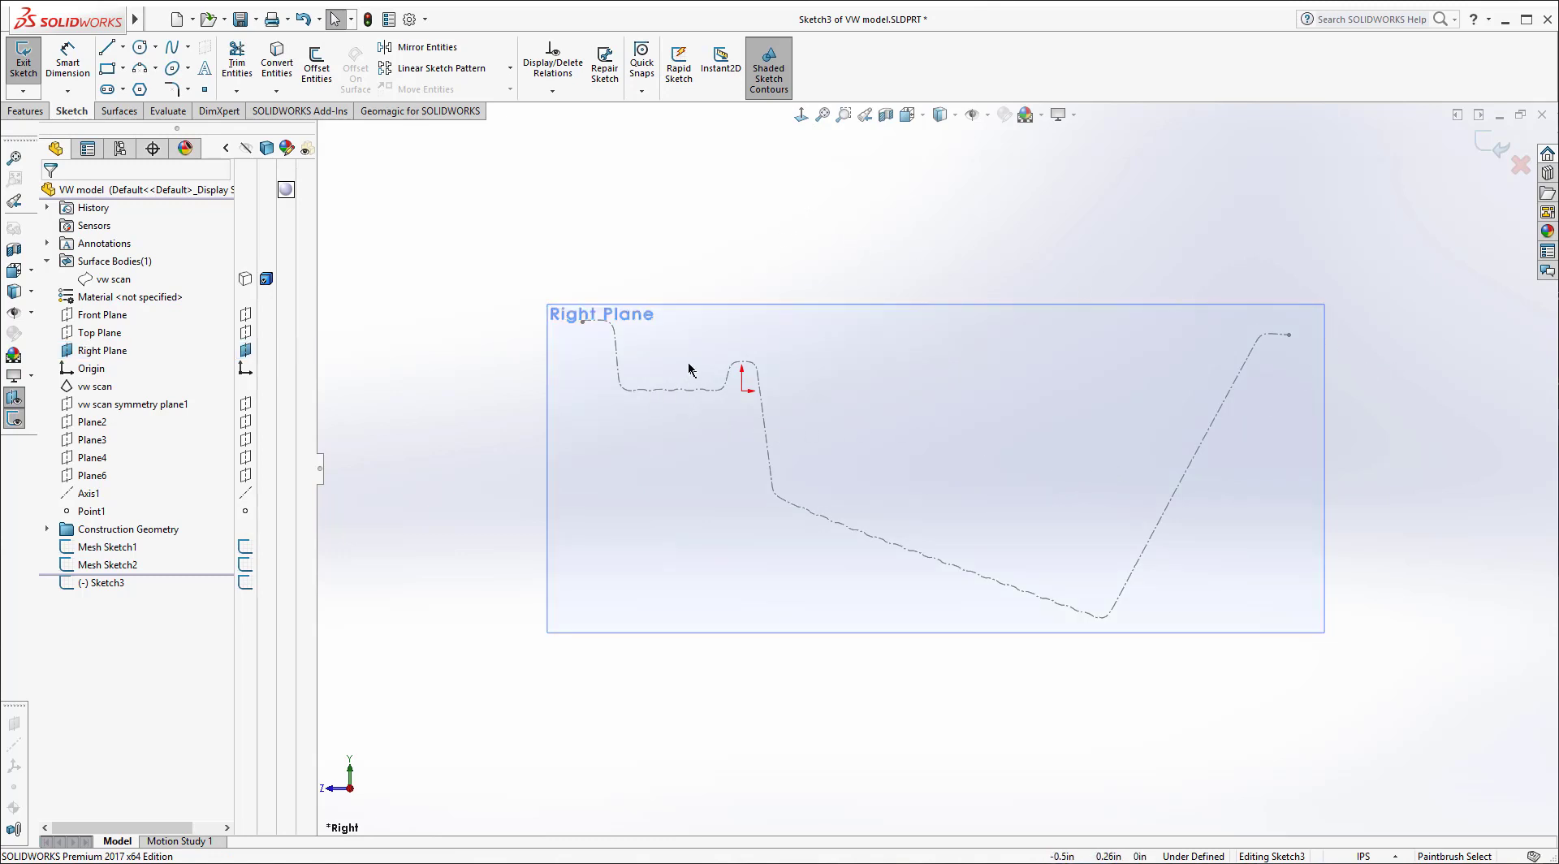
Step: Sketch a horizontal line about 1.14 in long just below the shallow floor segment of the section curve
{"action": "scroll", "coordinate": [694, 368], "scroll_direction": "down", "scroll_amount": 2}
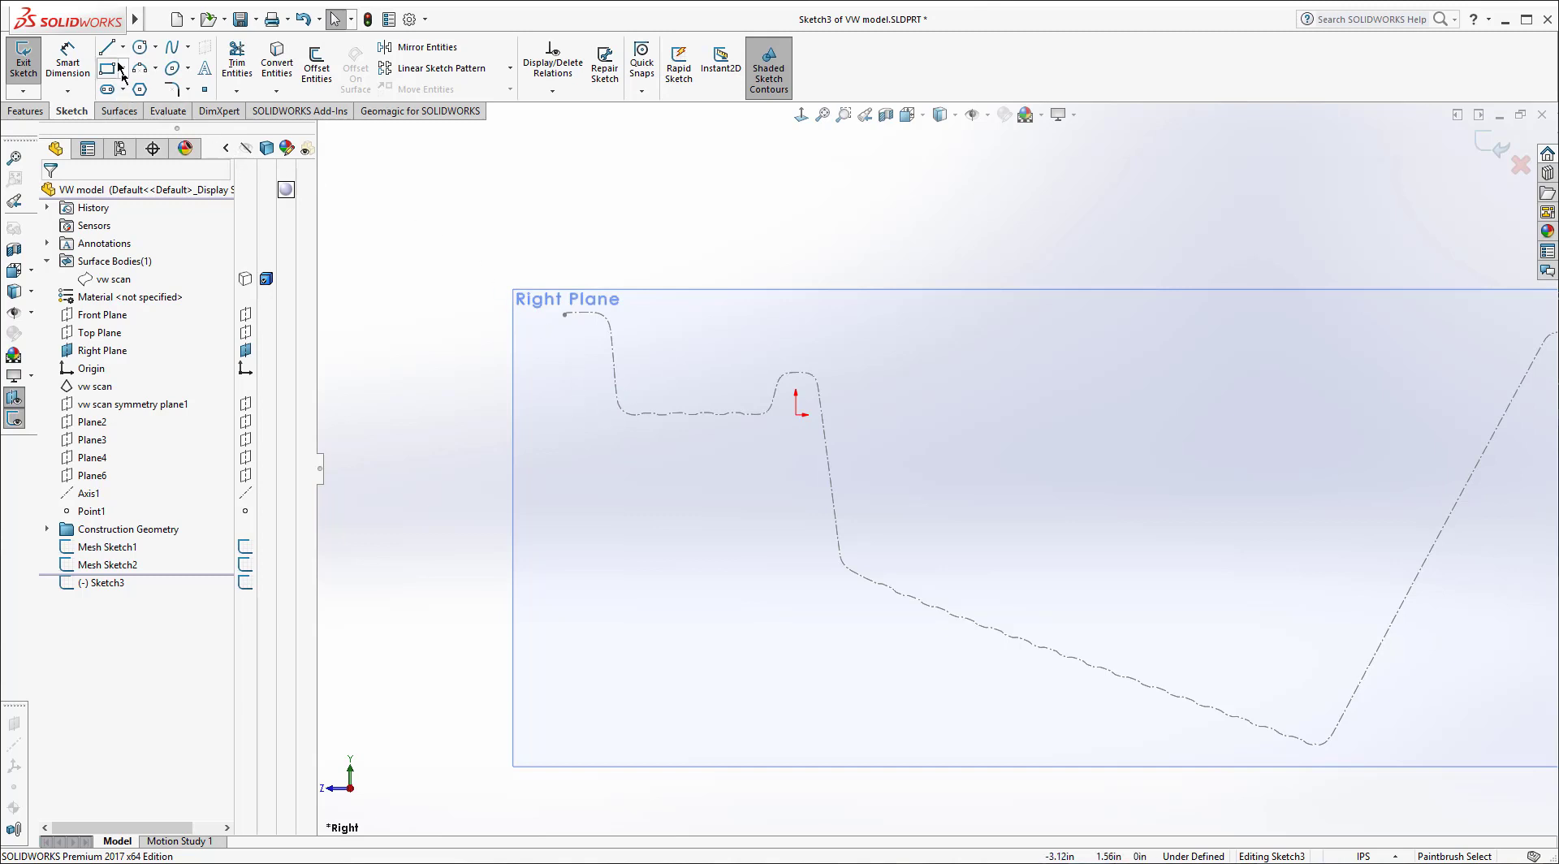
{"action": "key", "text": "l"}
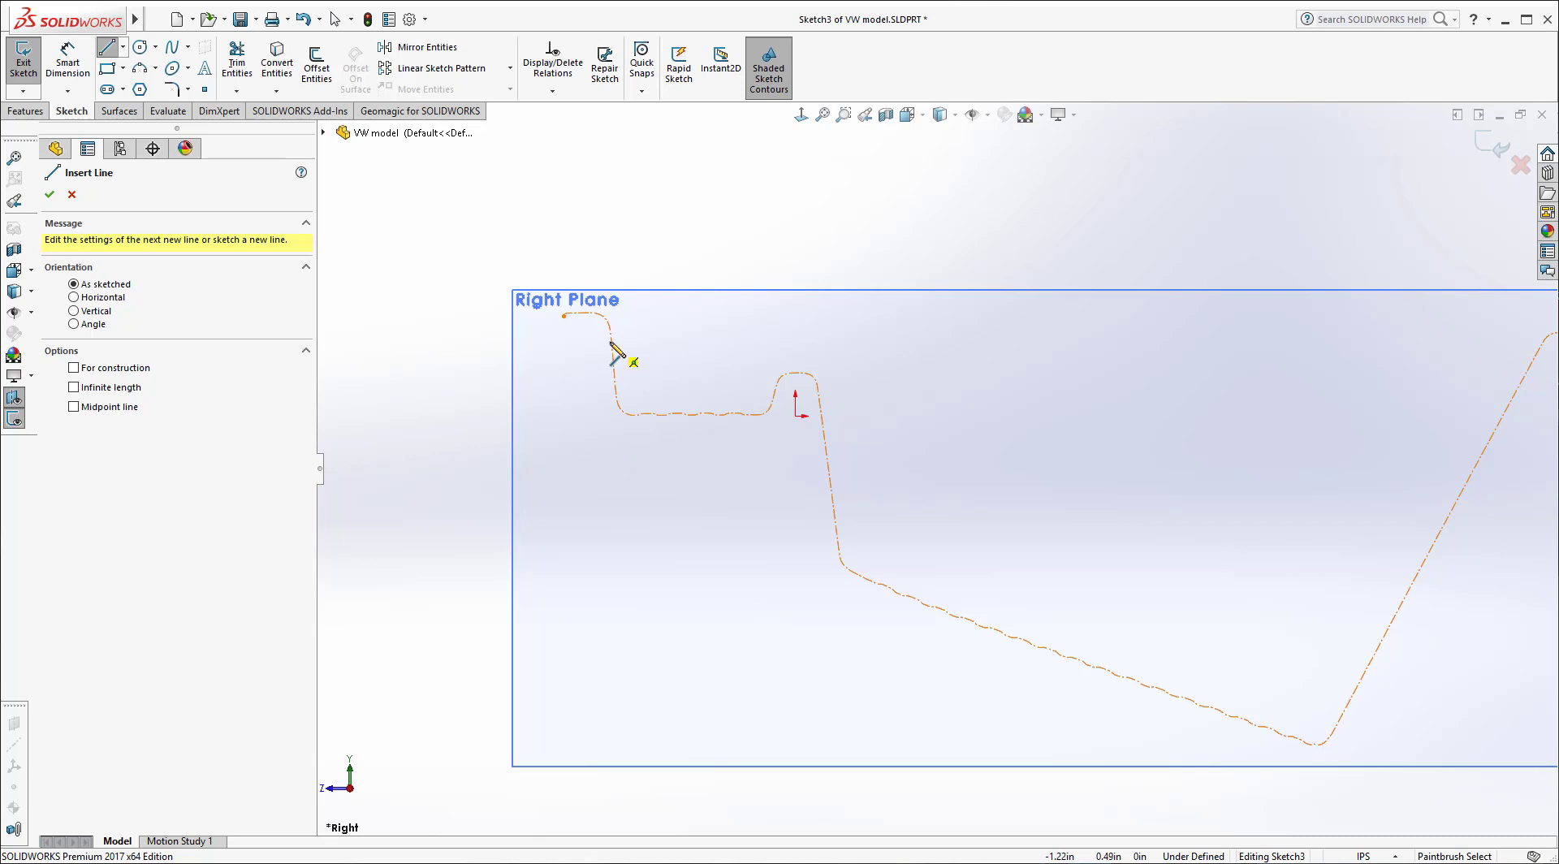
{"action": "left_click", "coordinate": [610, 422]}
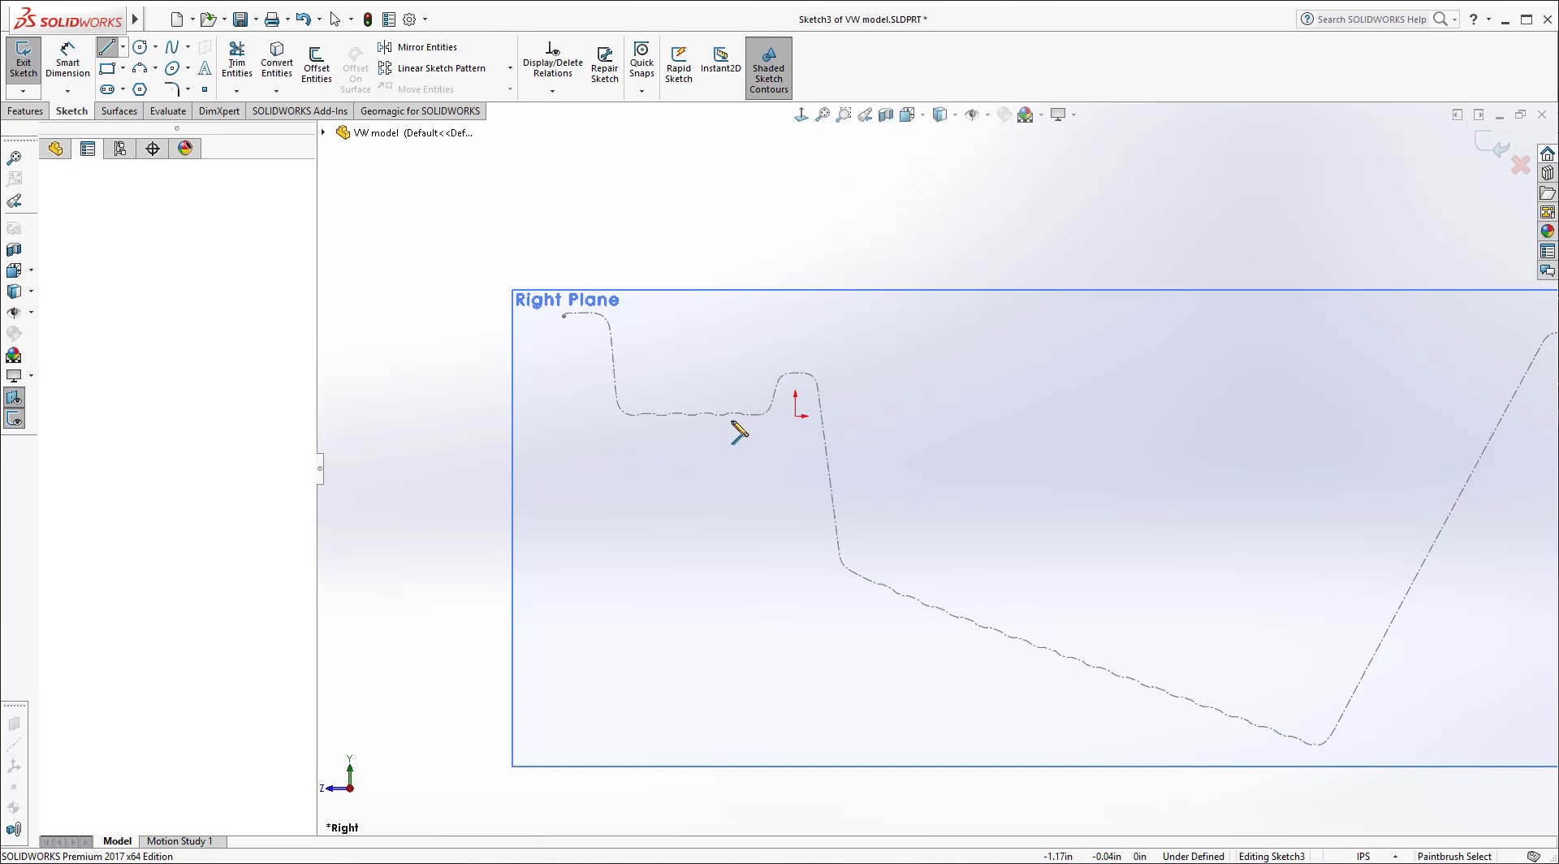
{"action": "left_click", "coordinate": [783, 421]}
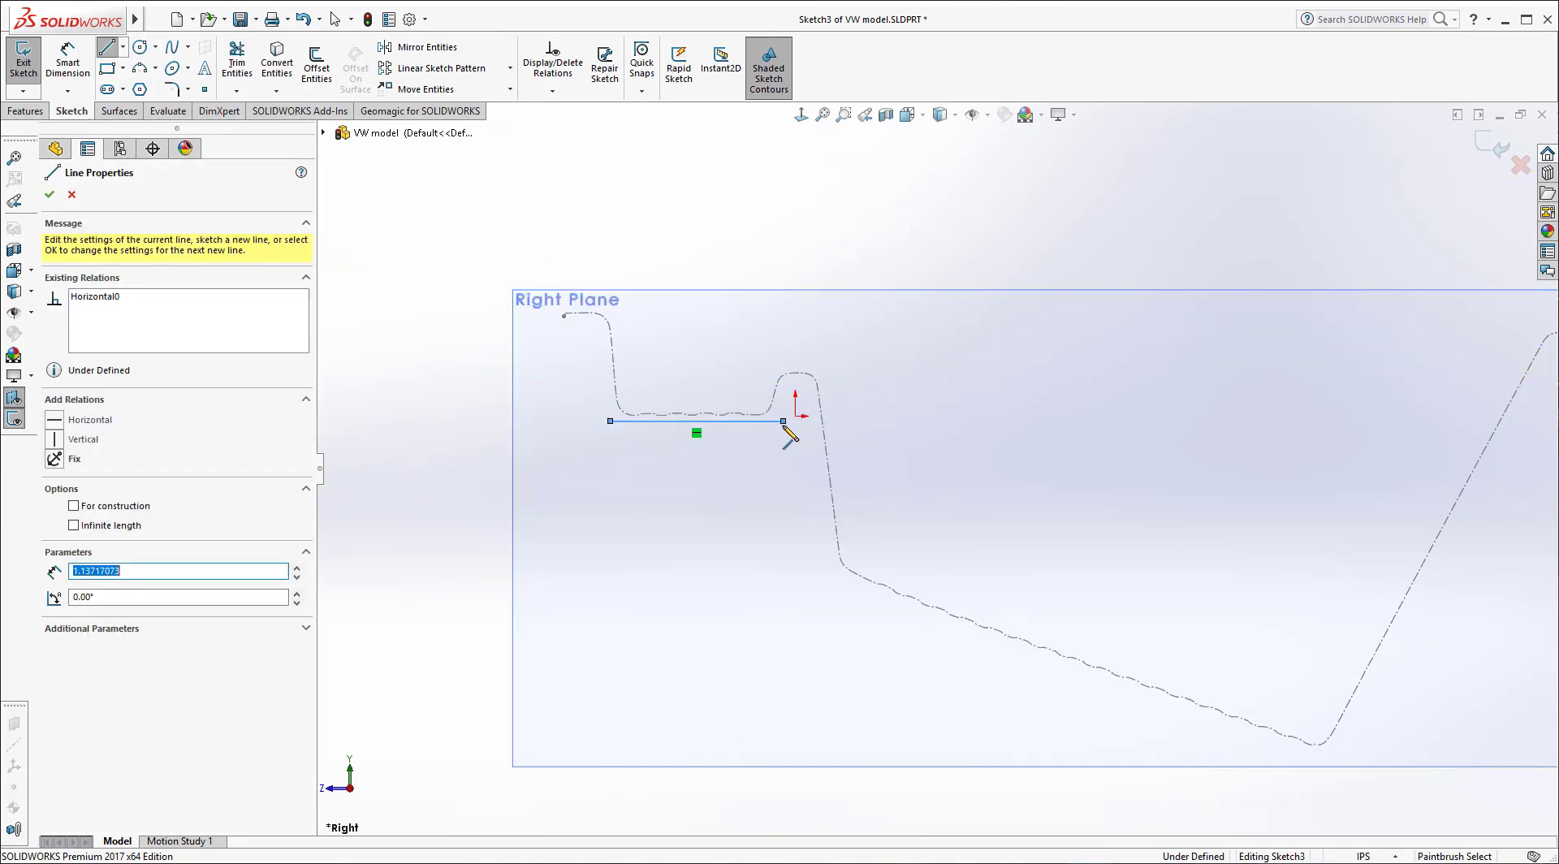
{"action": "key", "text": "Escape"}
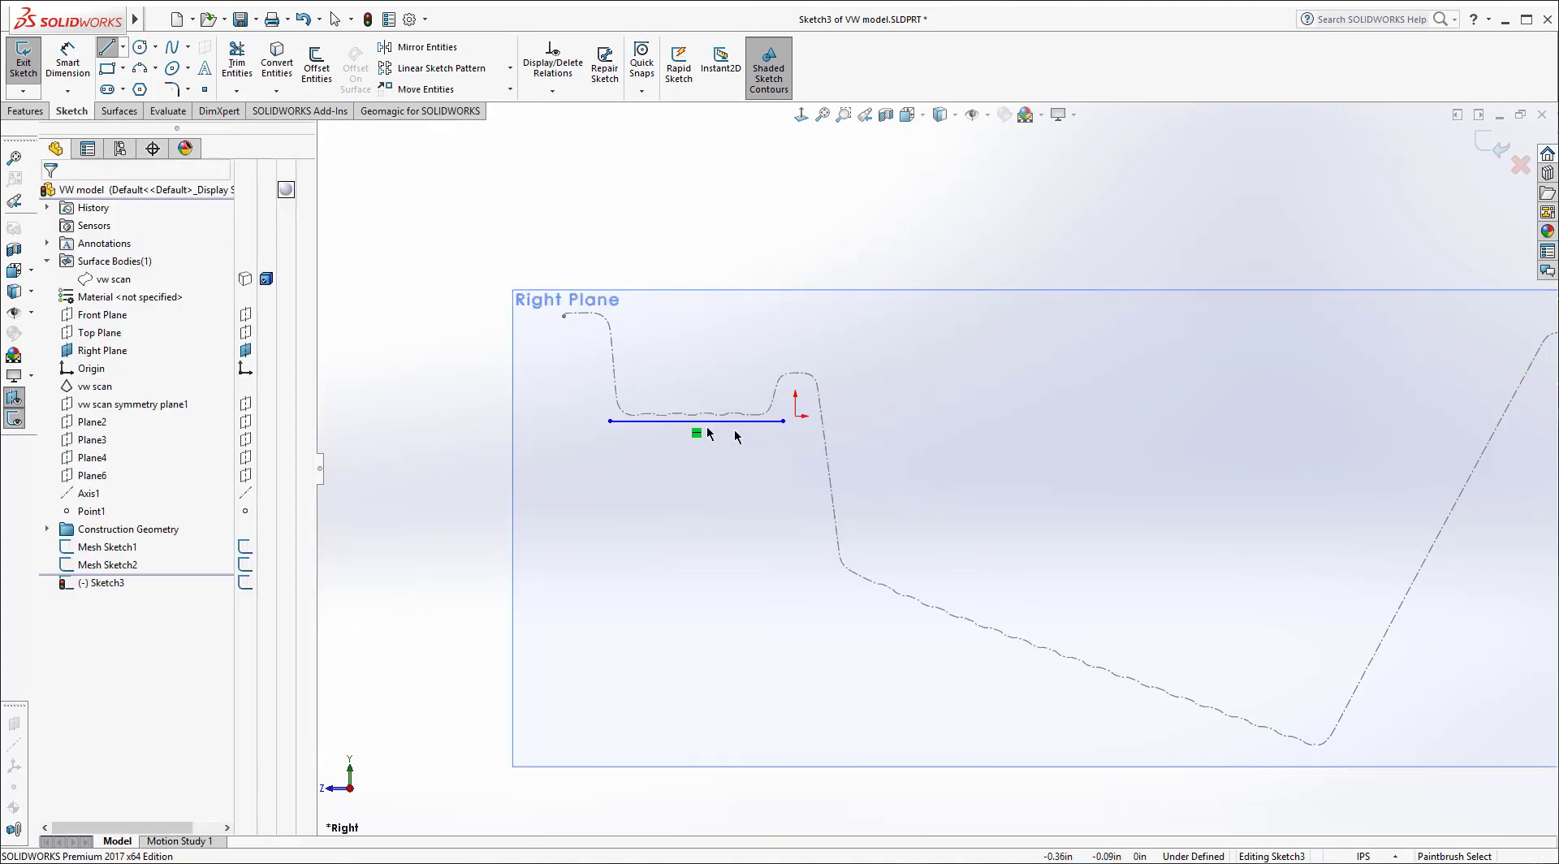
Step: Move the horizontal line up onto the shallow floor of the section curve and hide the Right Plane
{"action": "scroll", "coordinate": [700, 427], "scroll_direction": "down", "scroll_amount": 3}
{"action": "left_click_drag", "start_coordinate": [680, 429], "coordinate": [679, 421]}
{"action": "left_click", "coordinate": [967, 251]}
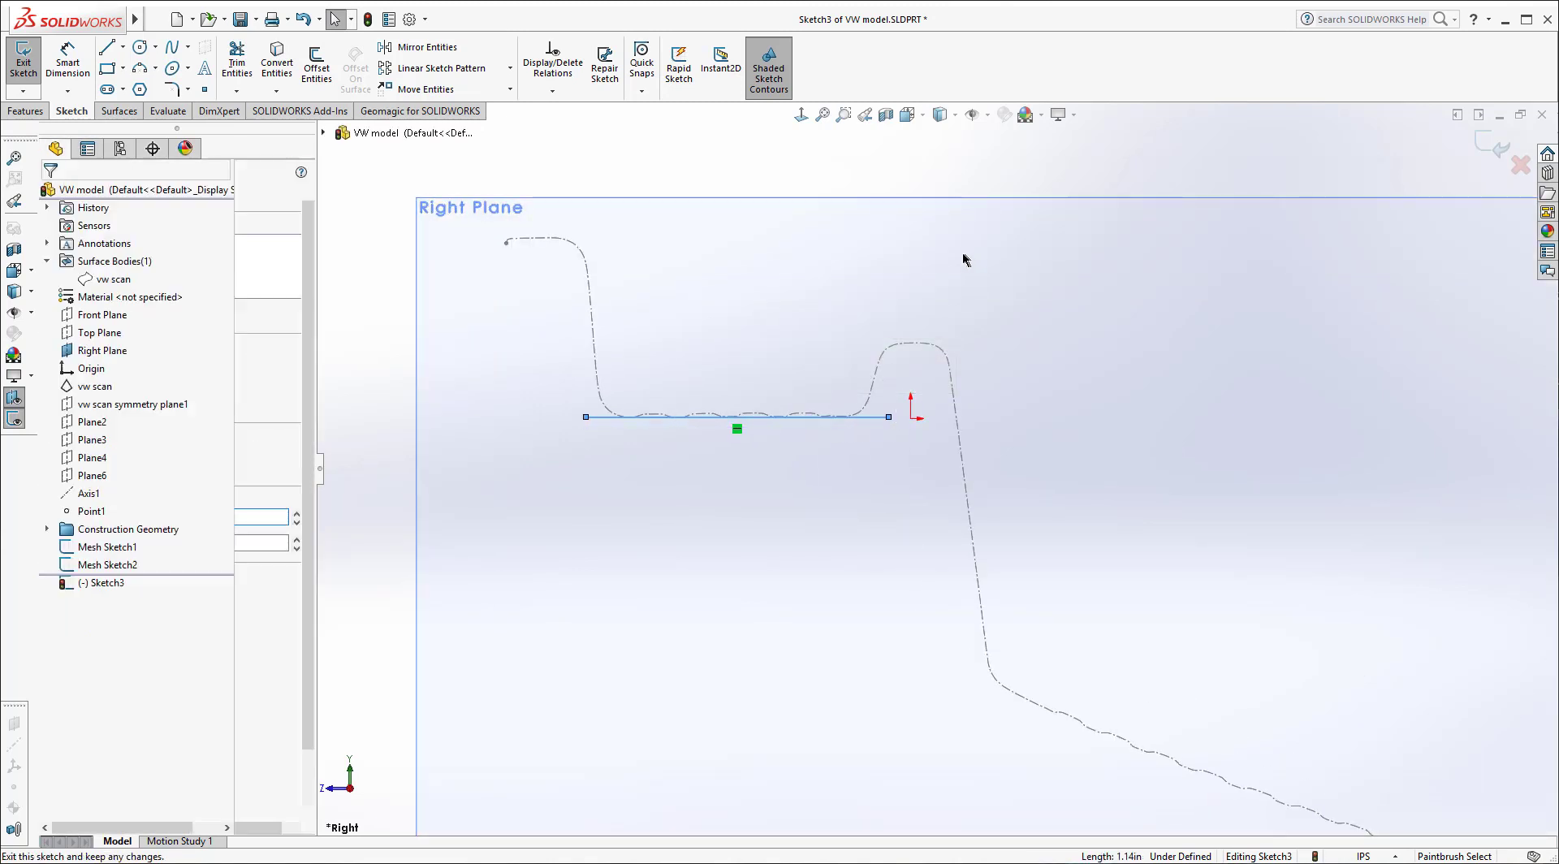
{"action": "left_click", "coordinate": [934, 172]}
{"action": "left_click", "coordinate": [247, 351]}
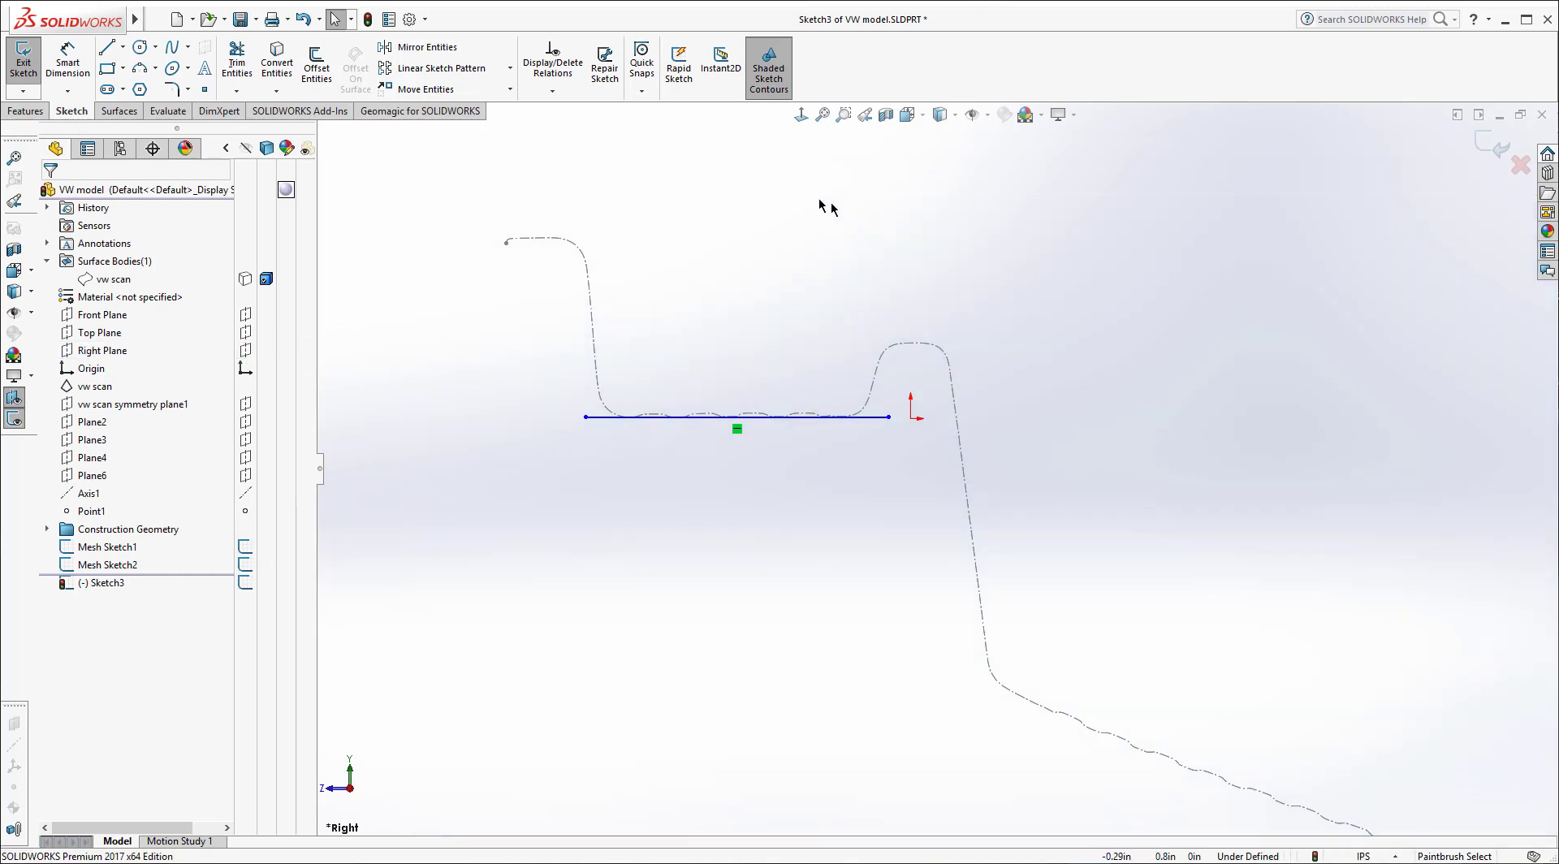
{"action": "right_click", "coordinate": [794, 195]}
{"action": "left_click", "coordinate": [692, 231]}
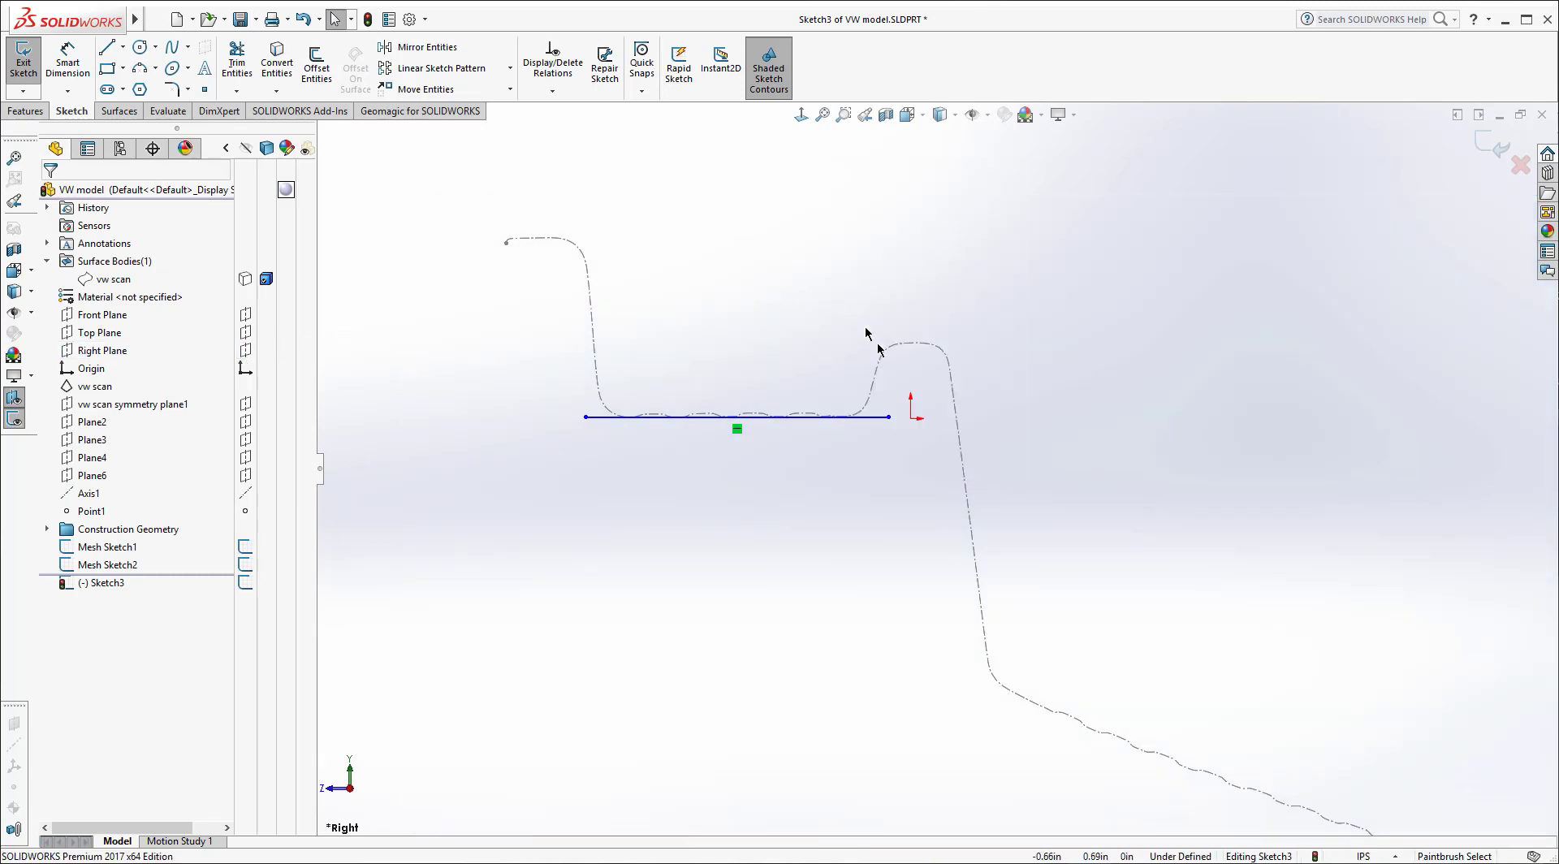
Step: Sketch a short line along the sloped side of the raised rib, between the shallow floor and the rib's top
{"action": "key", "text": "l"}
{"action": "left_click_drag", "start_coordinate": [879, 362], "coordinate": [869, 393]}
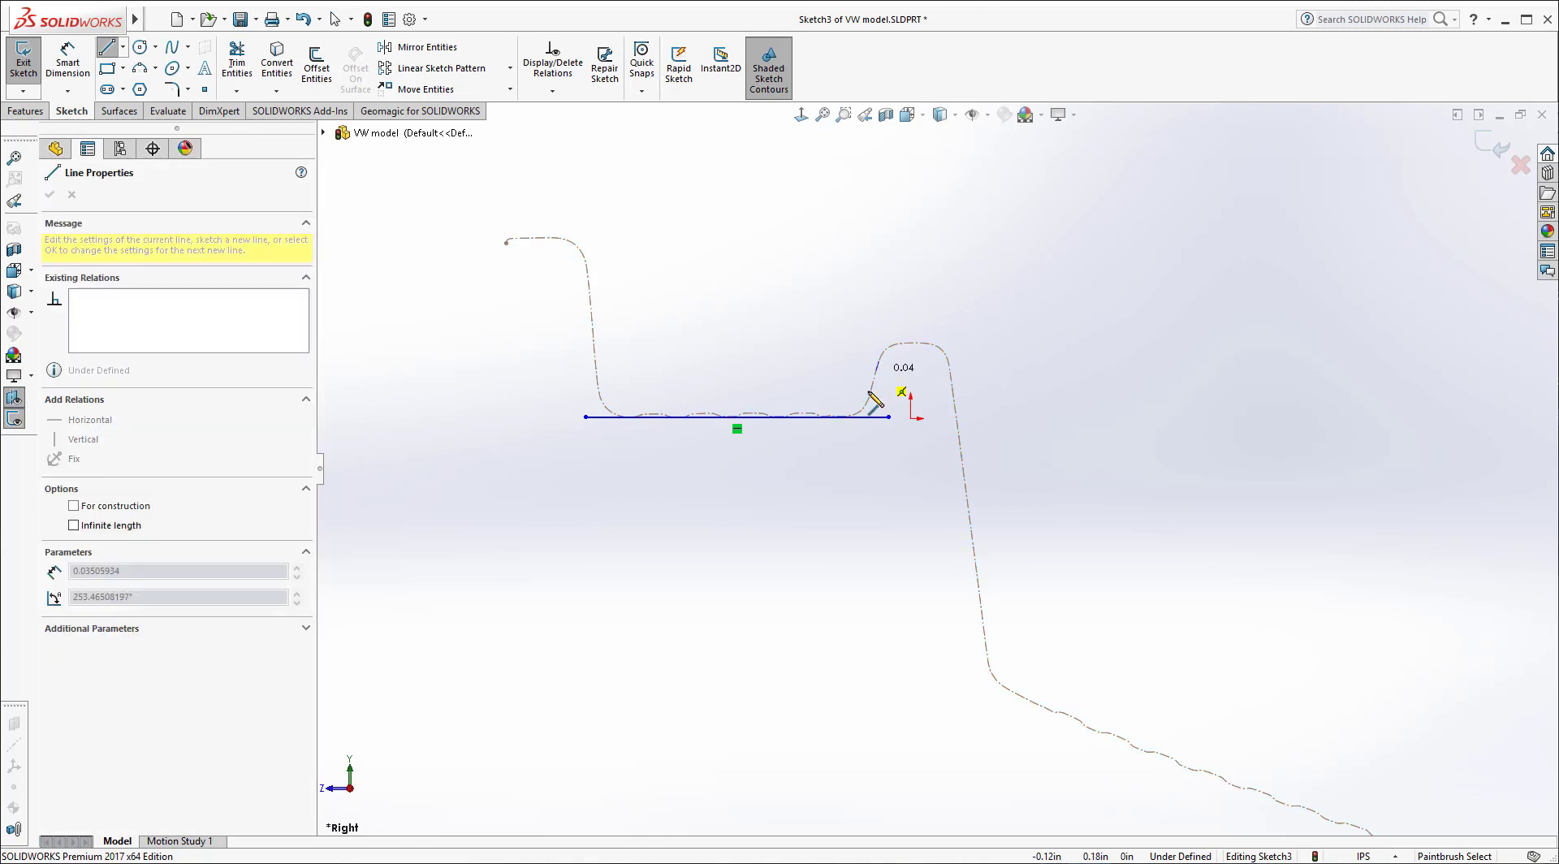
{"action": "left_click", "coordinate": [893, 414]}
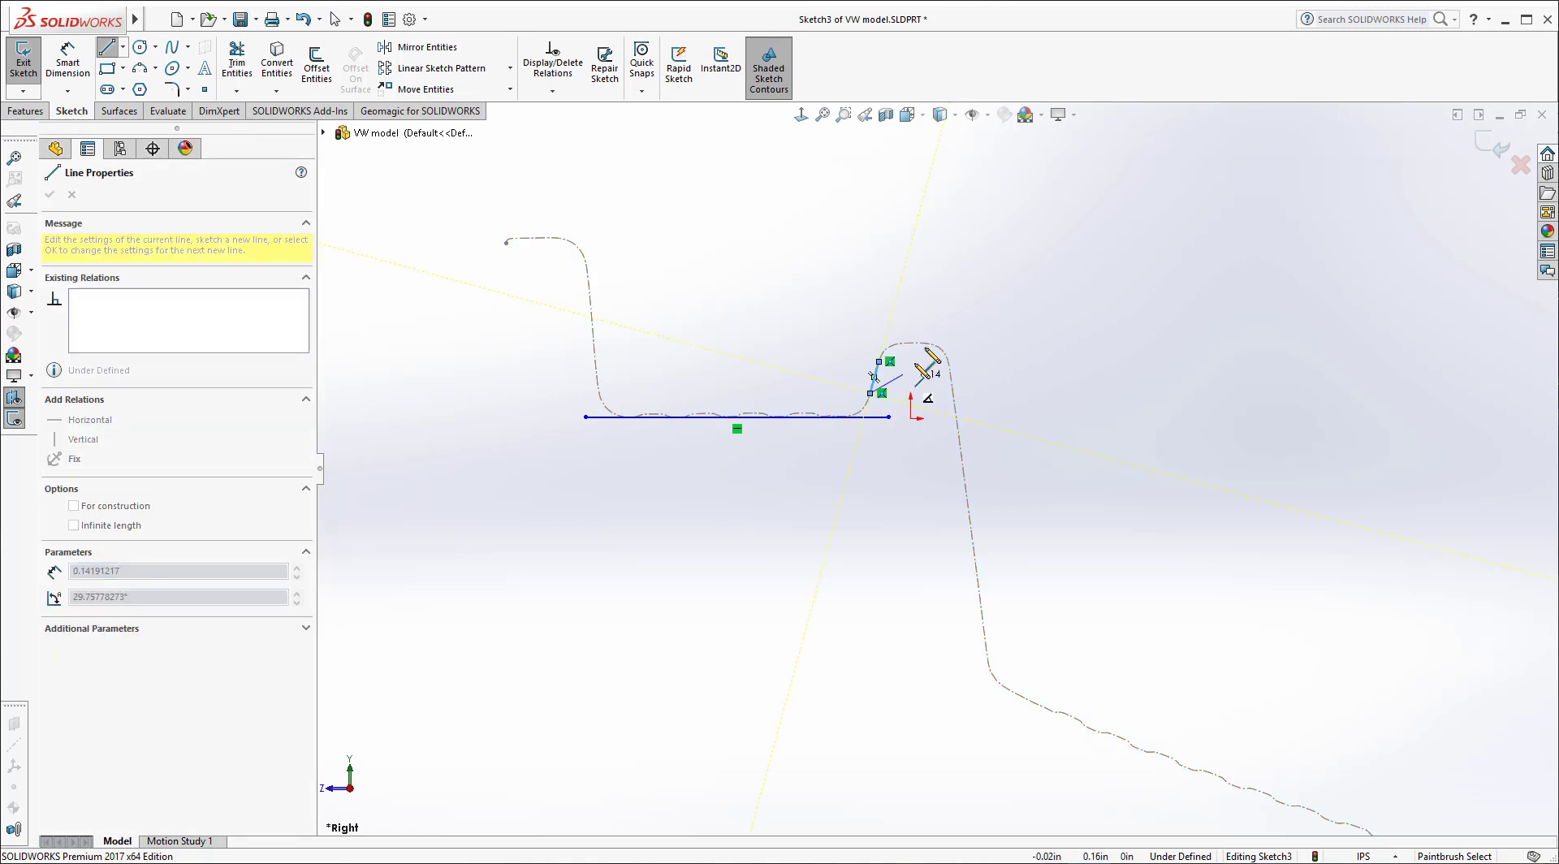
{"action": "key", "text": "Escape"}
{"action": "key", "text": "Escape"}
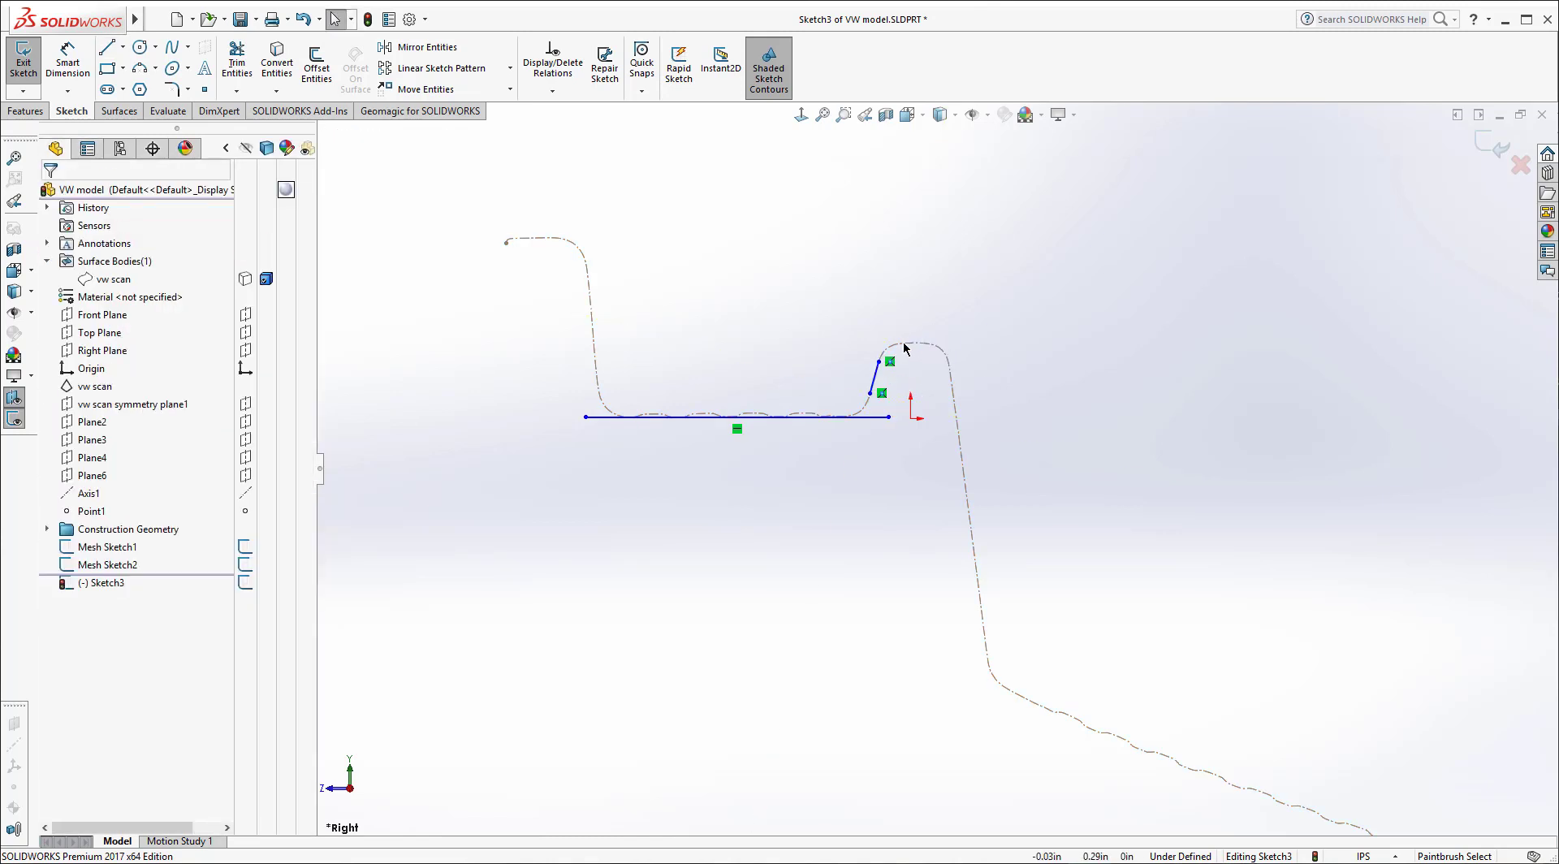
Step: Sketch a horizontal line about 0.24 in long across the top of the raised rib, starting on the section curve
{"action": "key", "text": "l"}
{"action": "left_click", "coordinate": [903, 342]}
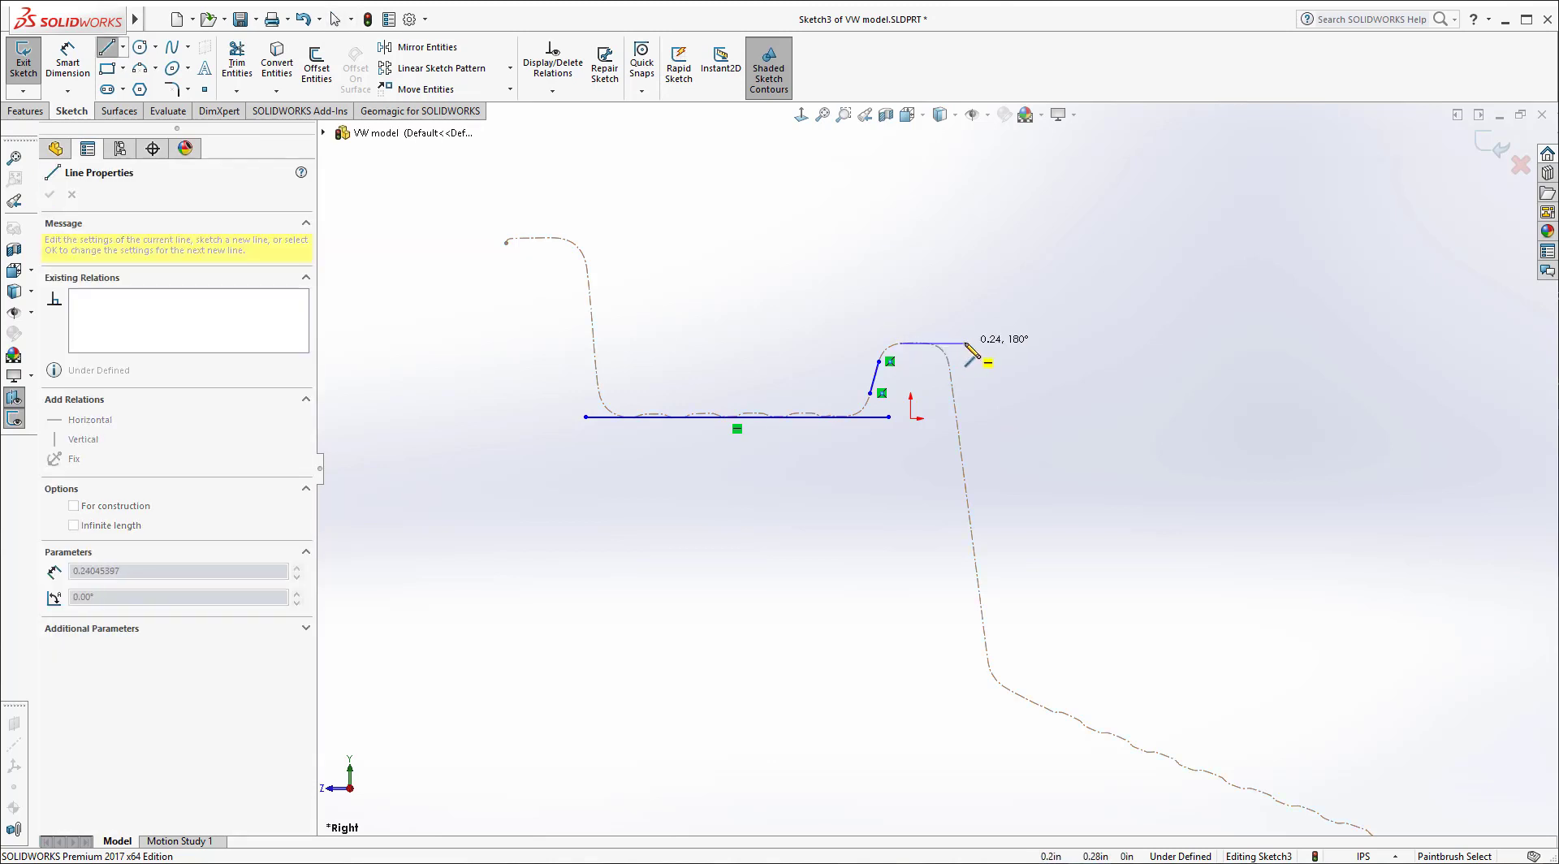
{"action": "left_click", "coordinate": [965, 343]}
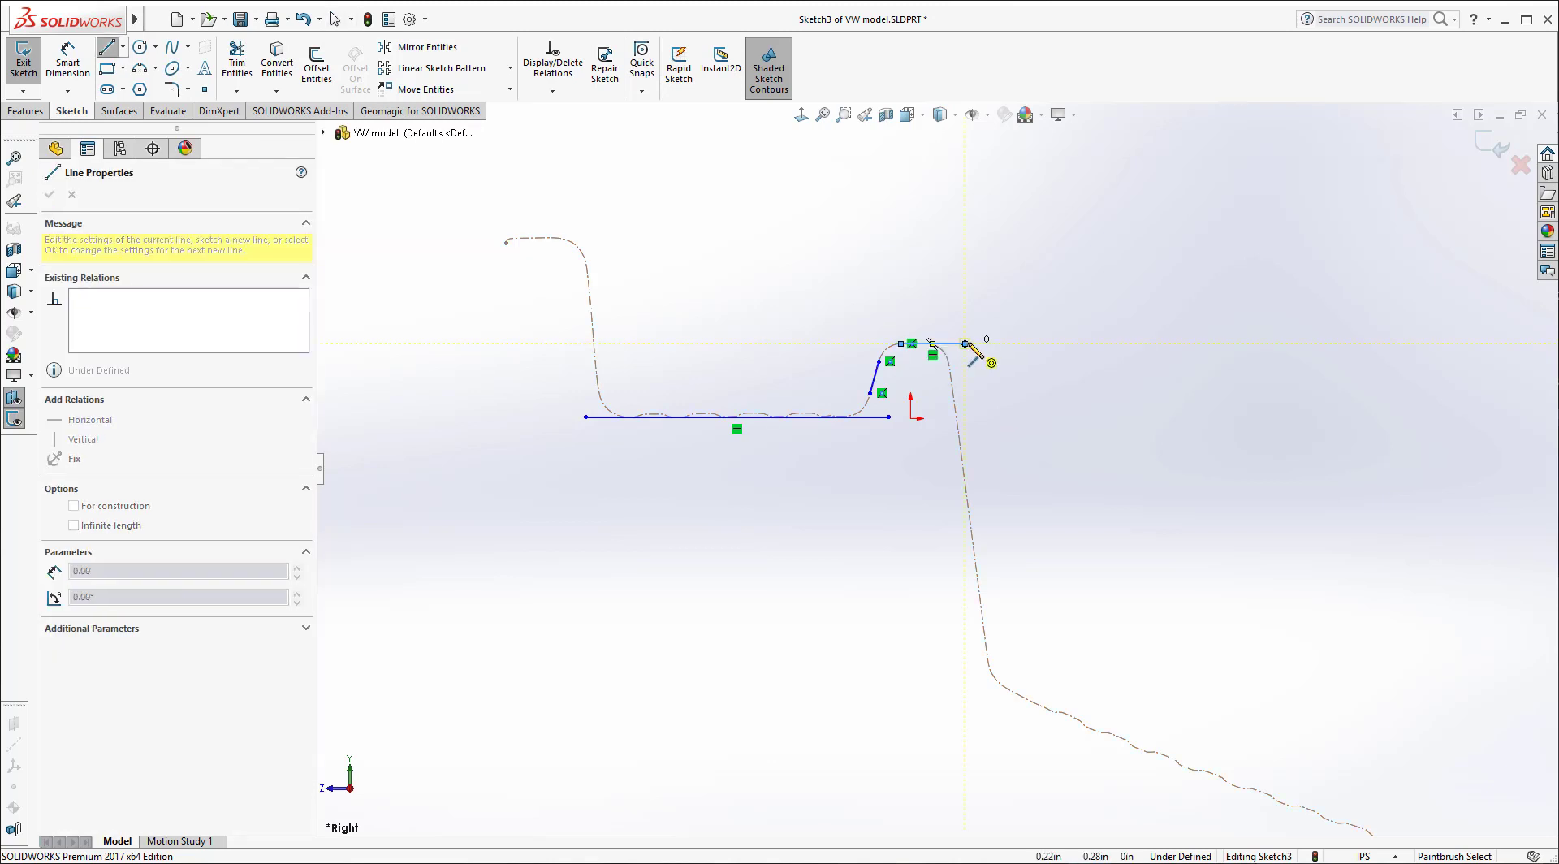
{"action": "key", "text": "Escape"}
{"action": "key", "text": "Escape"}
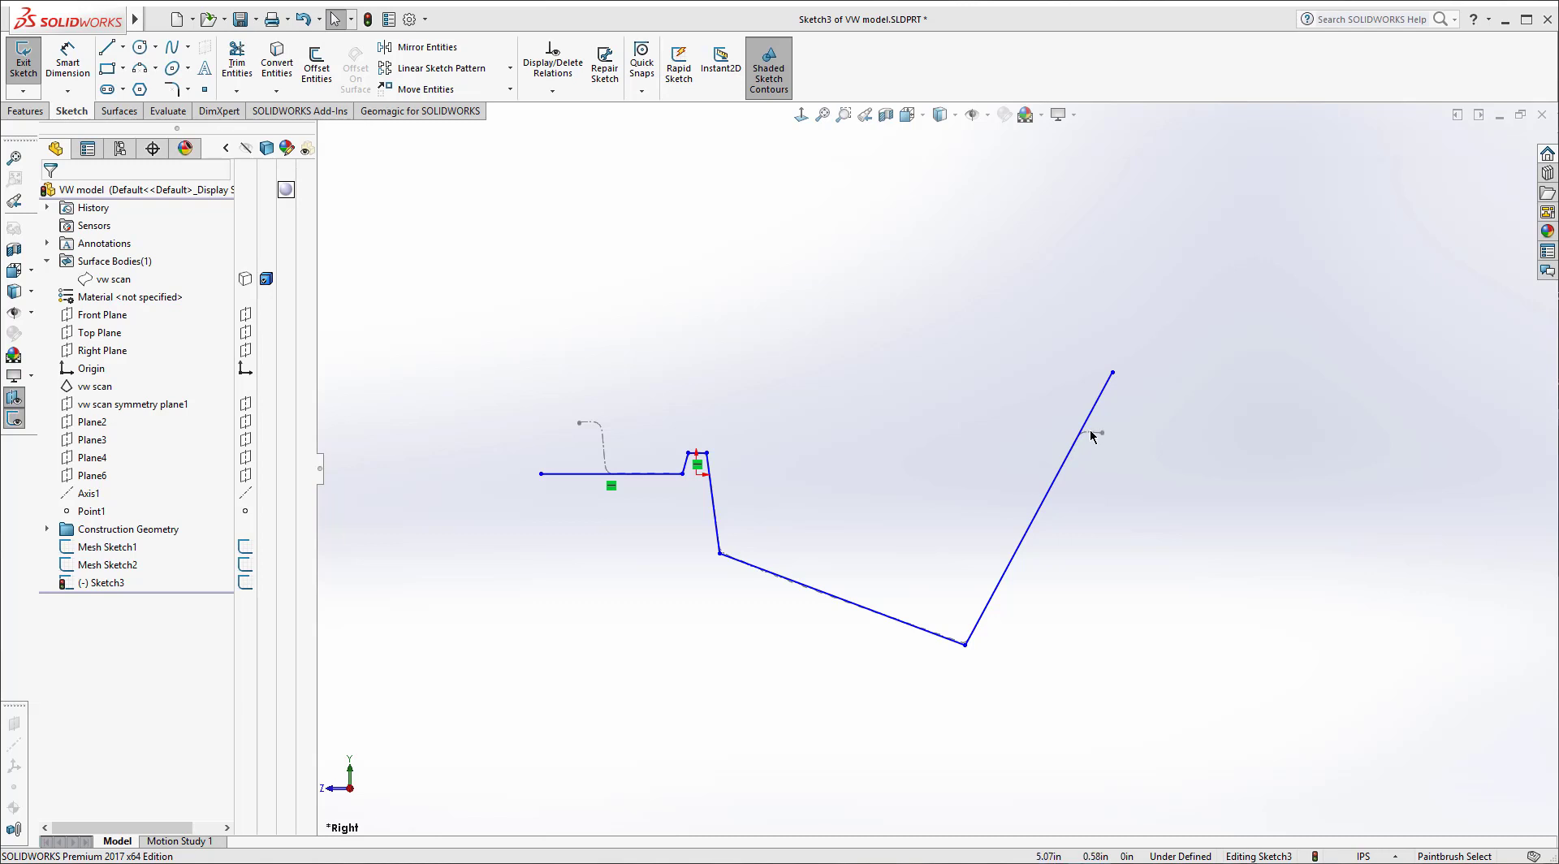
Step: Show the vw scan surface body together with the profile sketch
{"action": "left_click", "coordinate": [1026, 409]}
{"action": "middle_click_drag", "start_coordinate": [1026, 411], "coordinate": [1023, 443]}
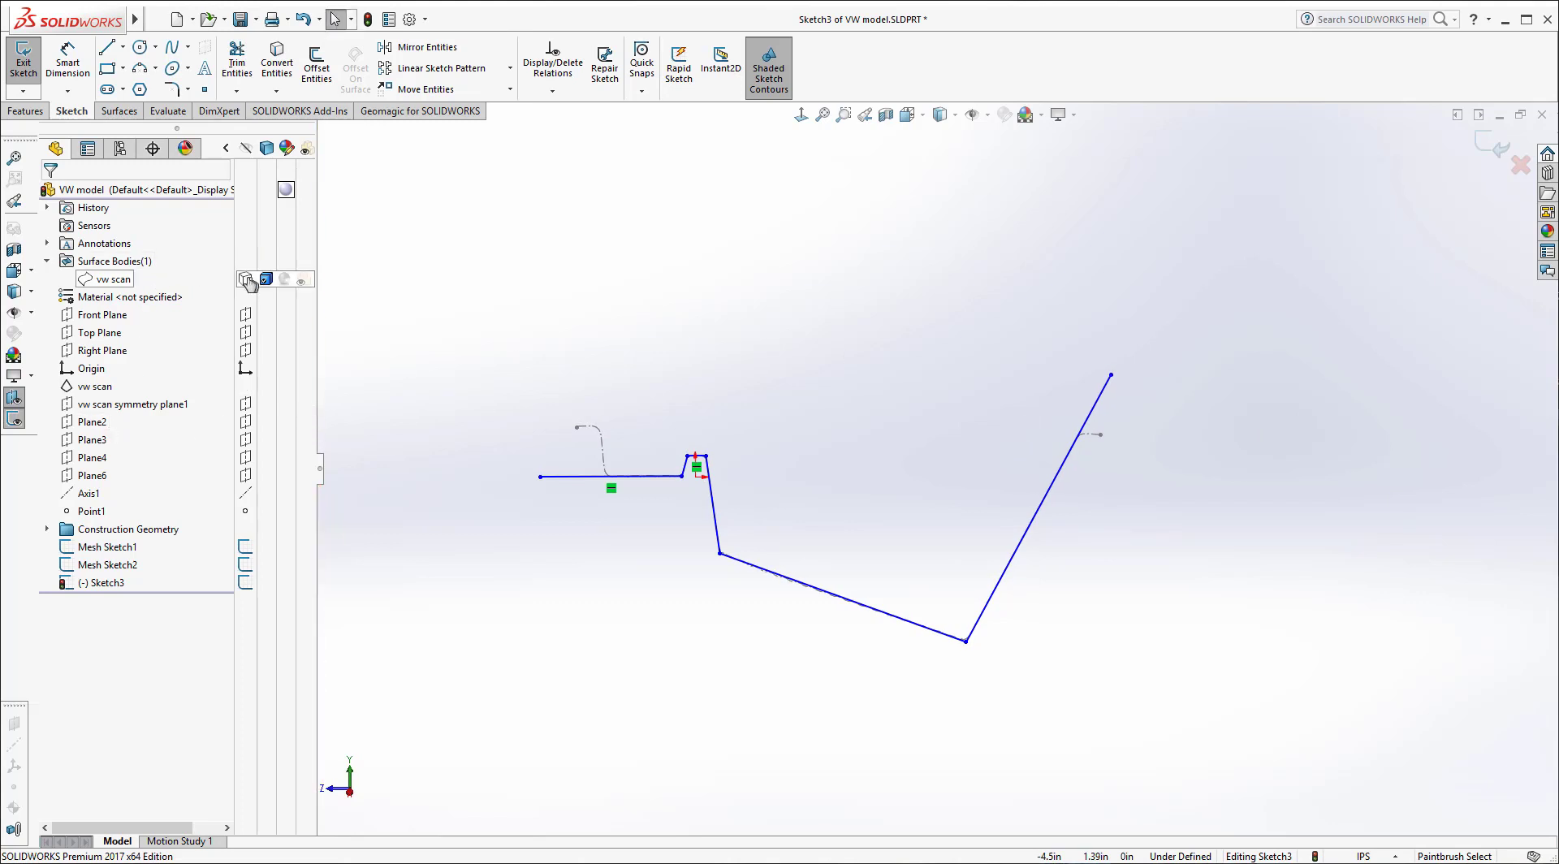
{"action": "key", "text": "shift+Tab"}
{"action": "mouse_move", "coordinate": [898, 446]}
{"action": "middle_mouse_down"}
{"action": "mouse_move", "coordinate": [894, 512]}
{"action": "mouse_move", "coordinate": [821, 494]}
{"action": "mouse_move", "coordinate": [870, 498]}
{"action": "mouse_move", "coordinate": [841, 509]}
{"action": "middle_mouse_up"}
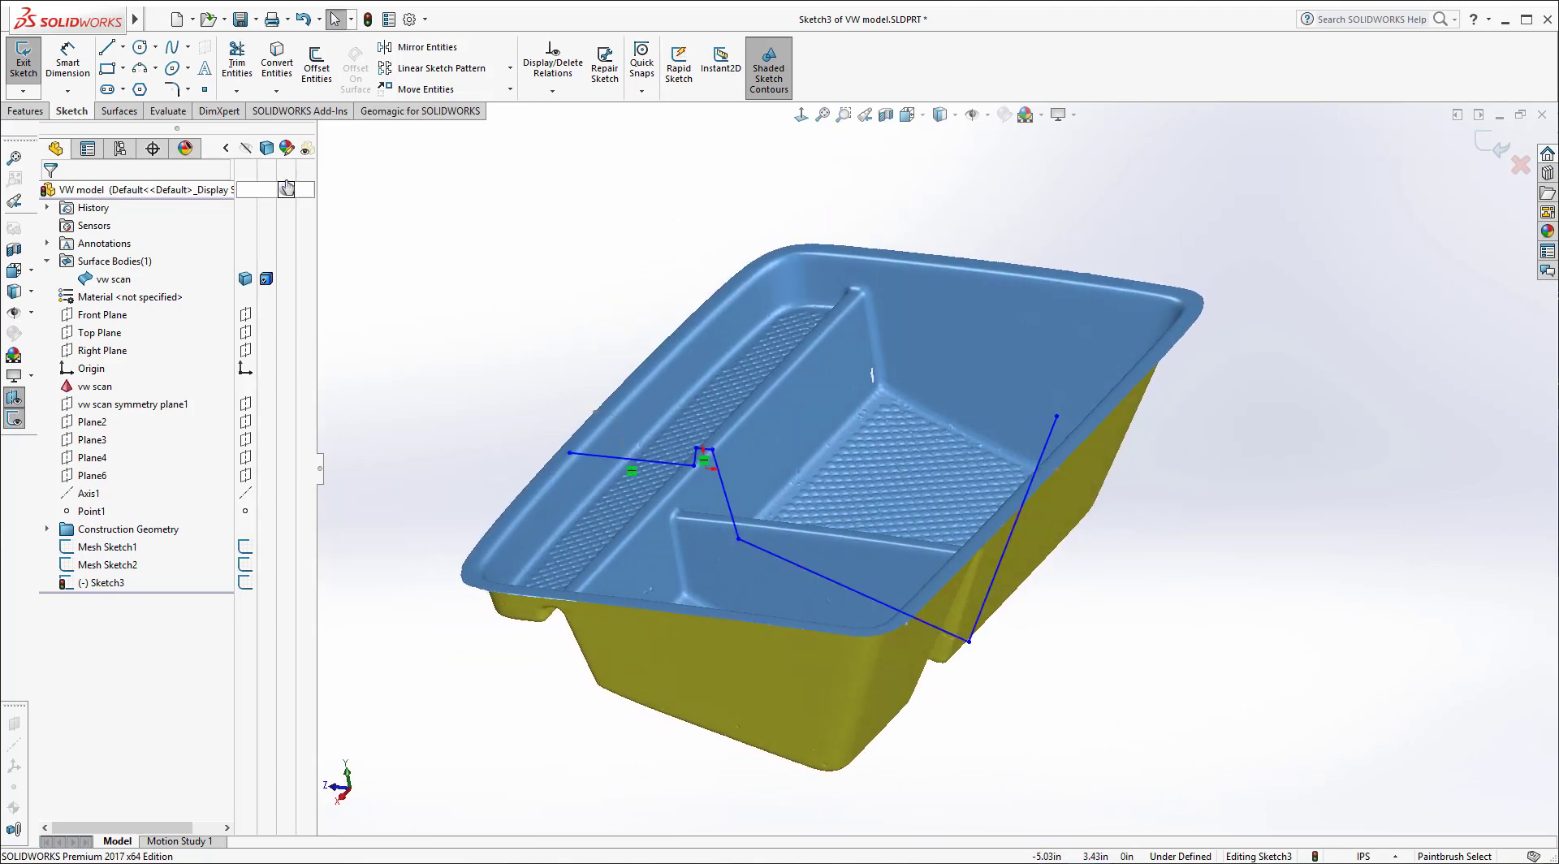
Step: Start a surface extrusion of the profile sketch with the Mid Plane end condition
{"action": "left_click", "coordinate": [113, 112]}
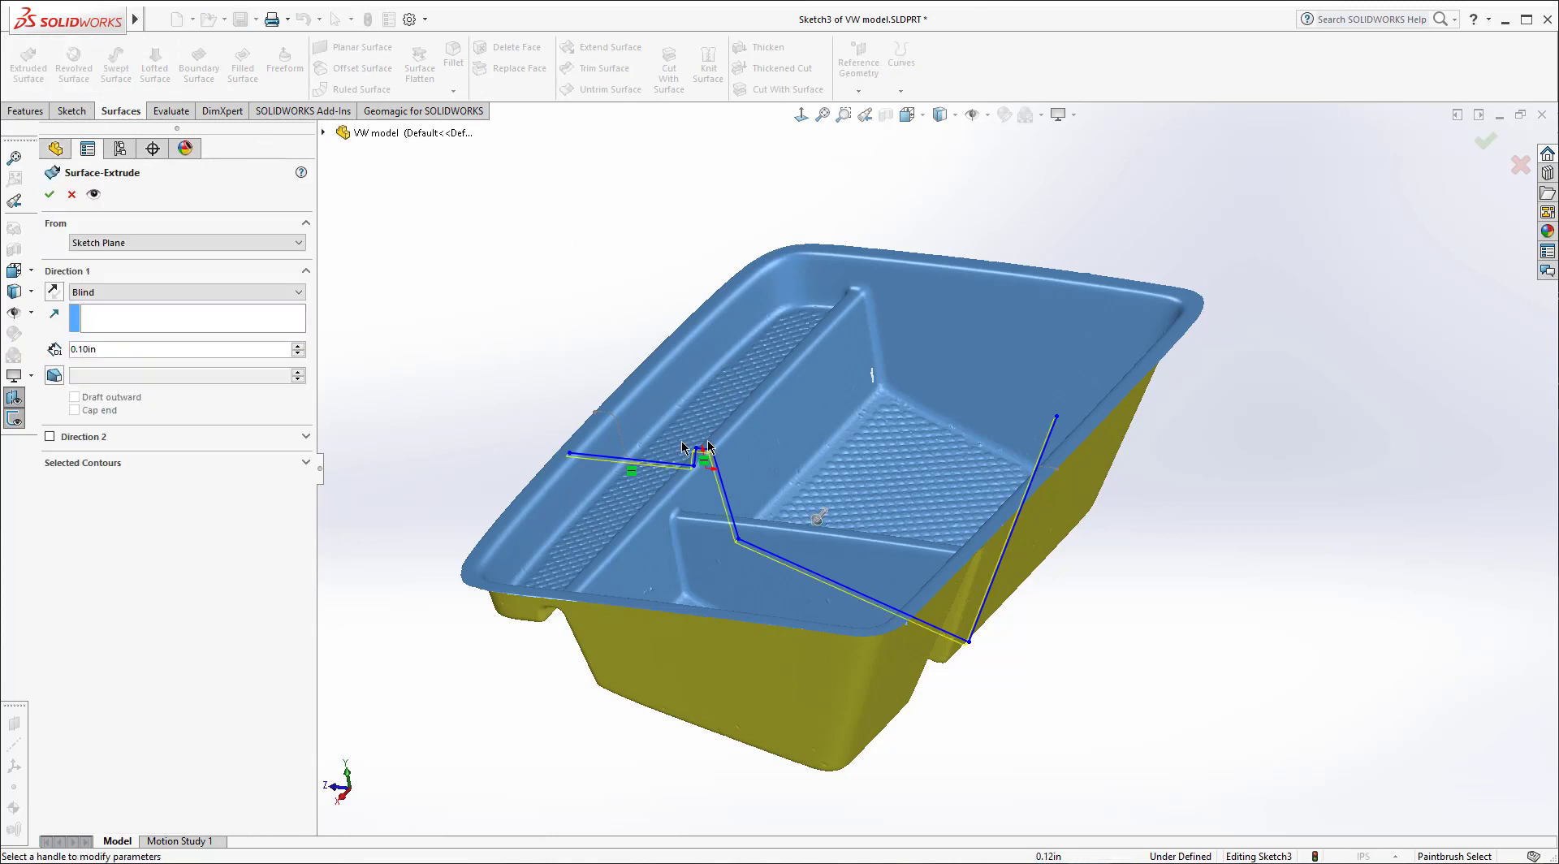
{"action": "left_click_drag", "start_coordinate": [822, 524], "coordinate": [568, 771]}
{"action": "left_click", "coordinate": [147, 294]}
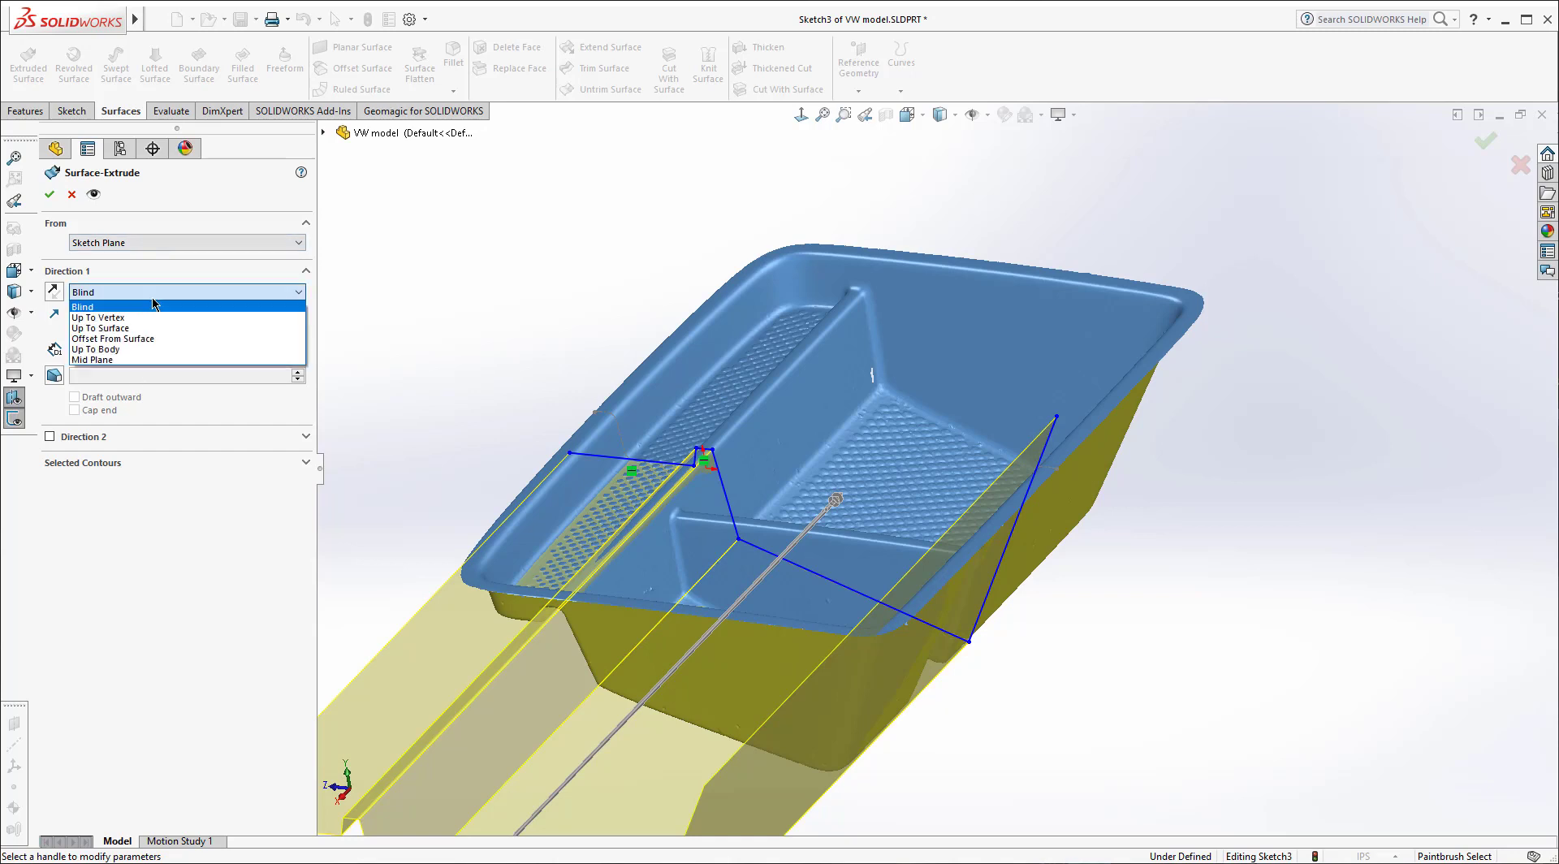
{"action": "left_click", "coordinate": [111, 367]}
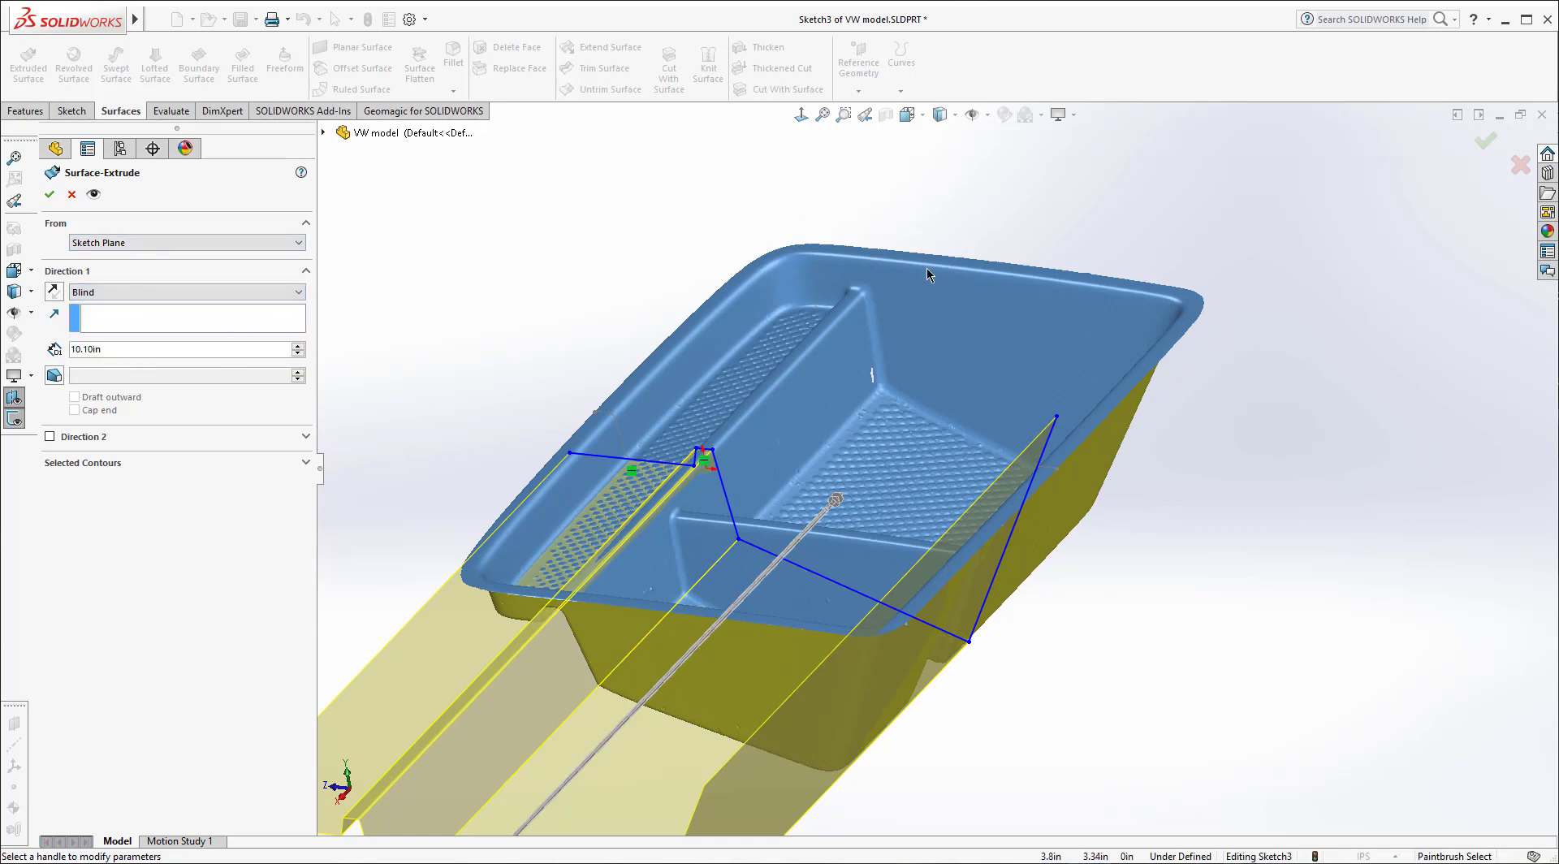
{"action": "left_click", "coordinate": [135, 293]}
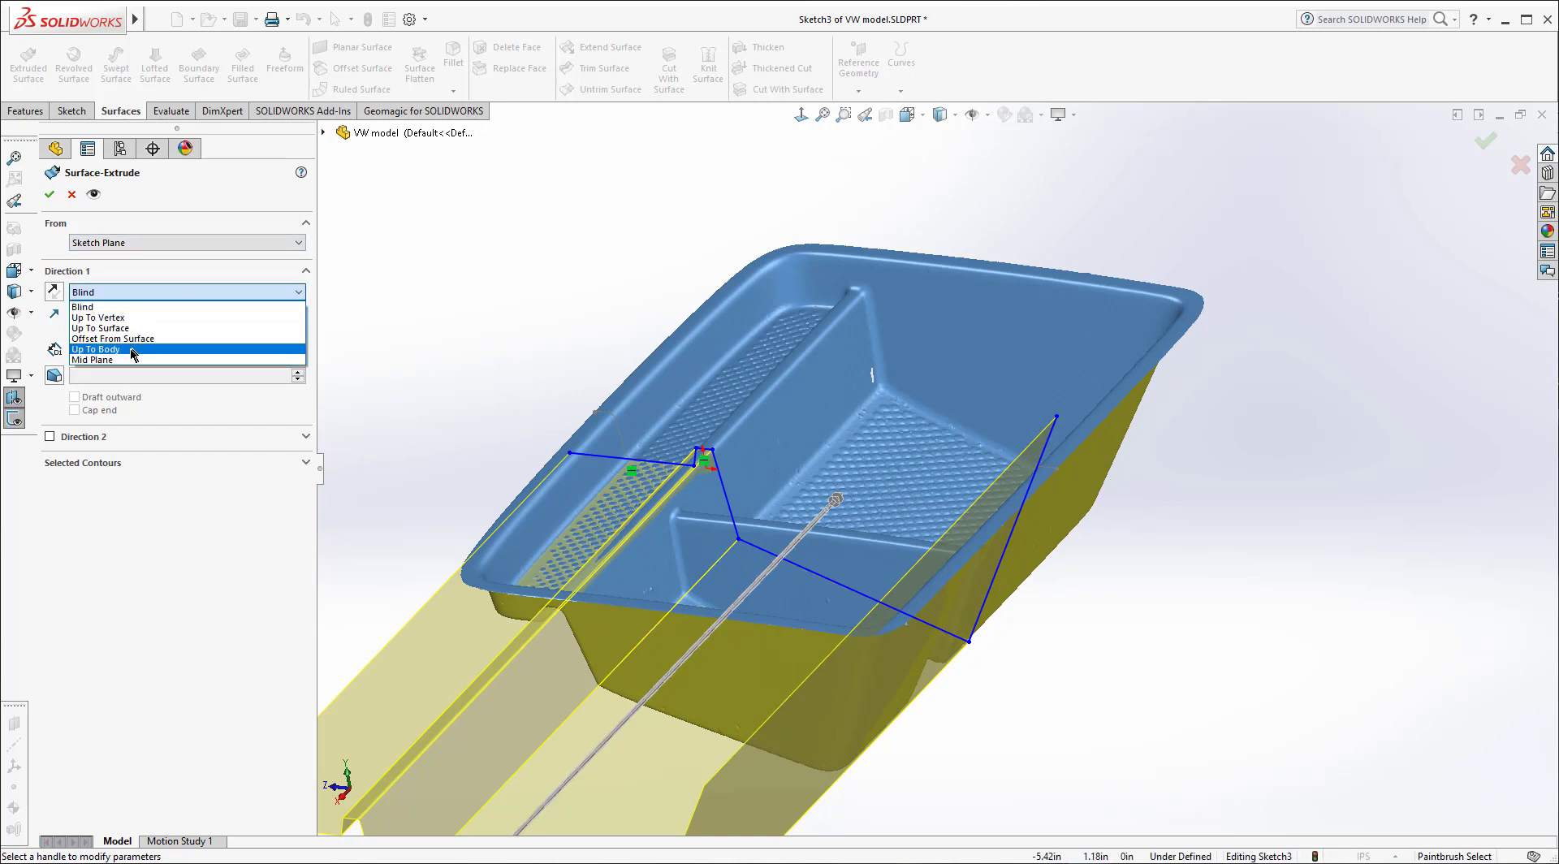
{"action": "left_click", "coordinate": [92, 359]}
Step: Set the mid-plane surface extrusion's depth to 13.30 in so it spans beyond both tray ends, and create it
{"action": "middle_click_drag", "start_coordinate": [666, 307], "coordinate": [894, 487]}
{"action": "left_click_drag", "start_coordinate": [889, 483], "coordinate": [932, 441]}
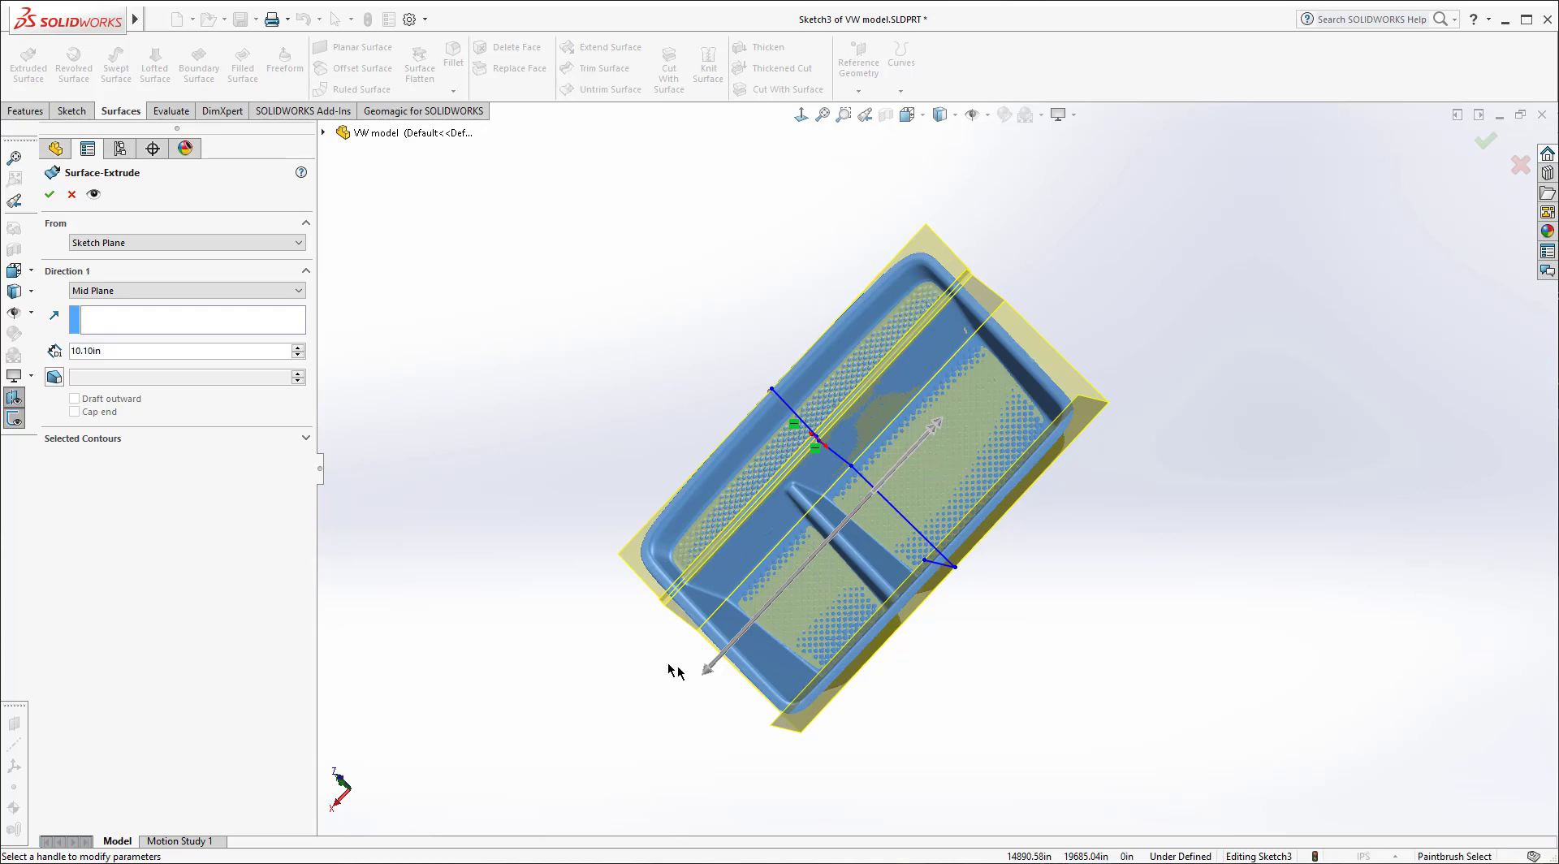
{"action": "left_click_drag", "start_coordinate": [704, 669], "coordinate": [656, 721]}
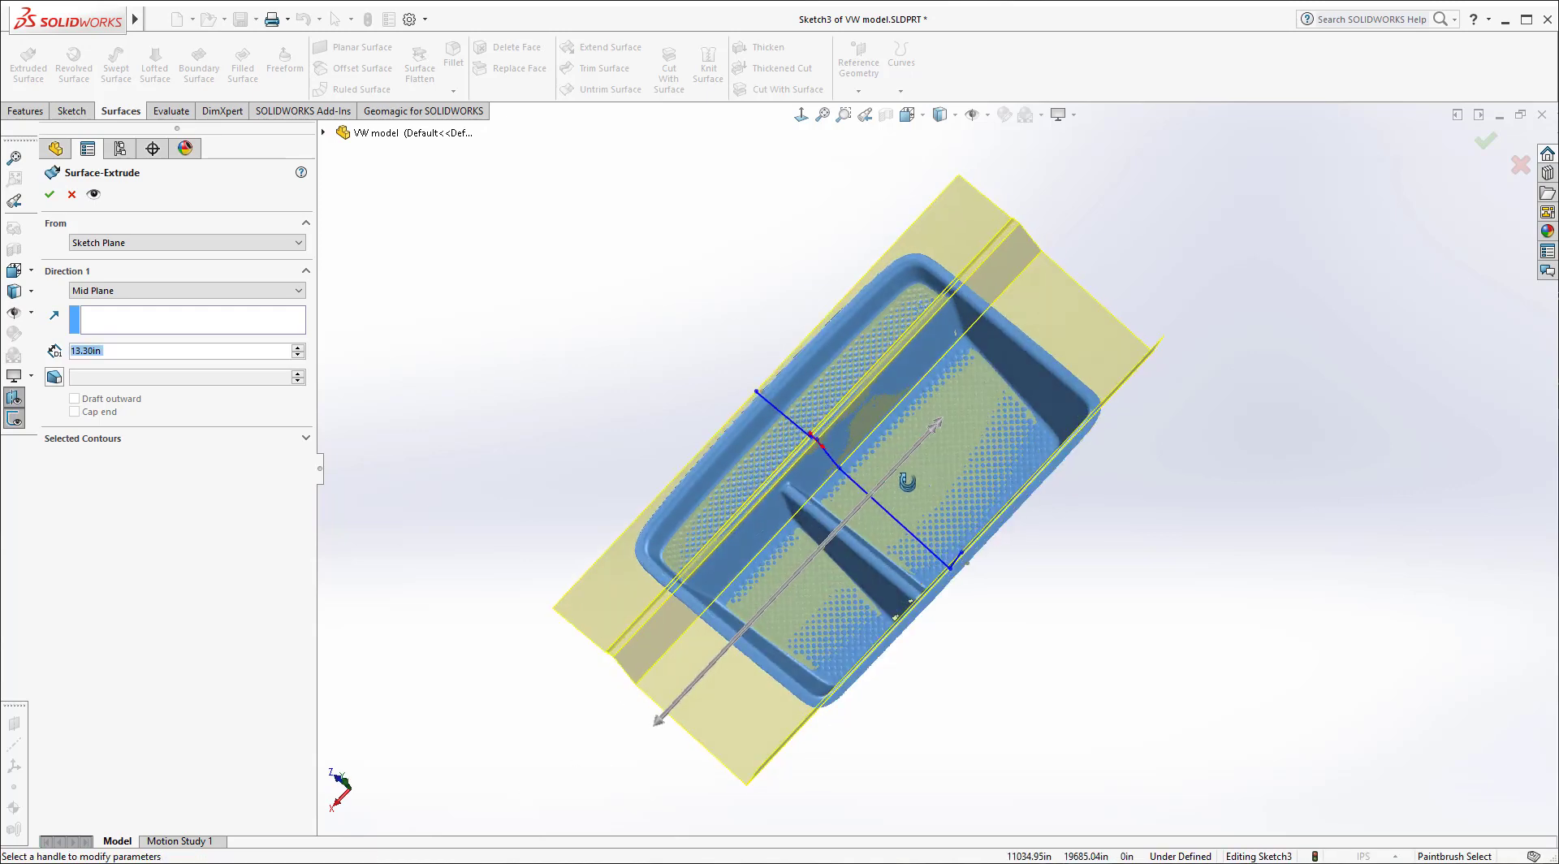
{"action": "middle_click_drag", "start_coordinate": [907, 485], "coordinate": [912, 427]}
{"action": "left_click", "coordinate": [49, 193]}
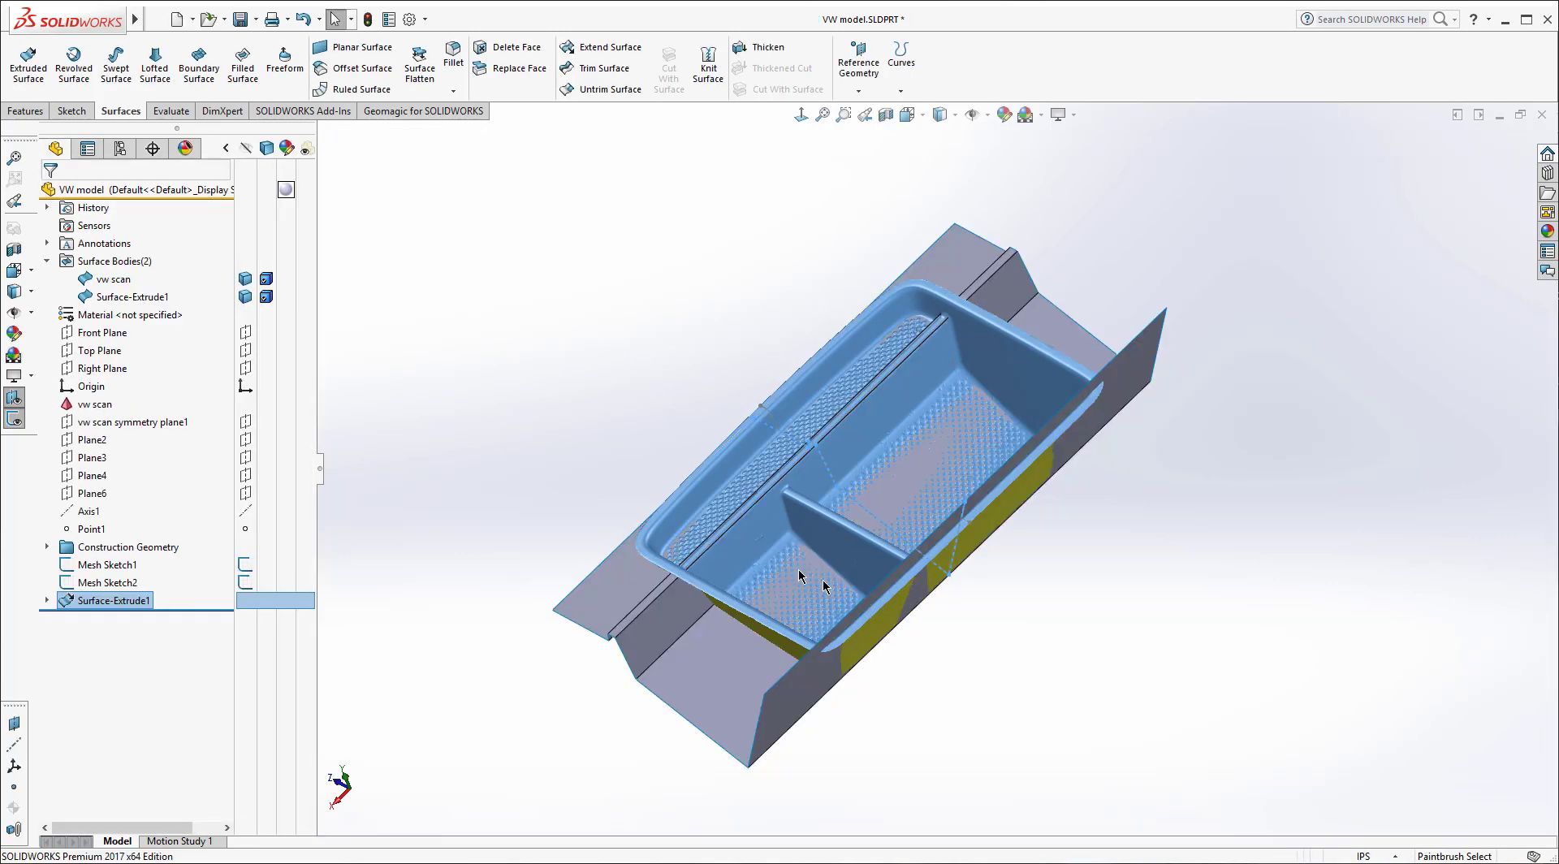
Step: Examine how the extruded profile surface fits the scanned tray's floor, rib and sloped walls from several angles
{"action": "middle_click_drag", "start_coordinate": [919, 617], "coordinate": [910, 573]}
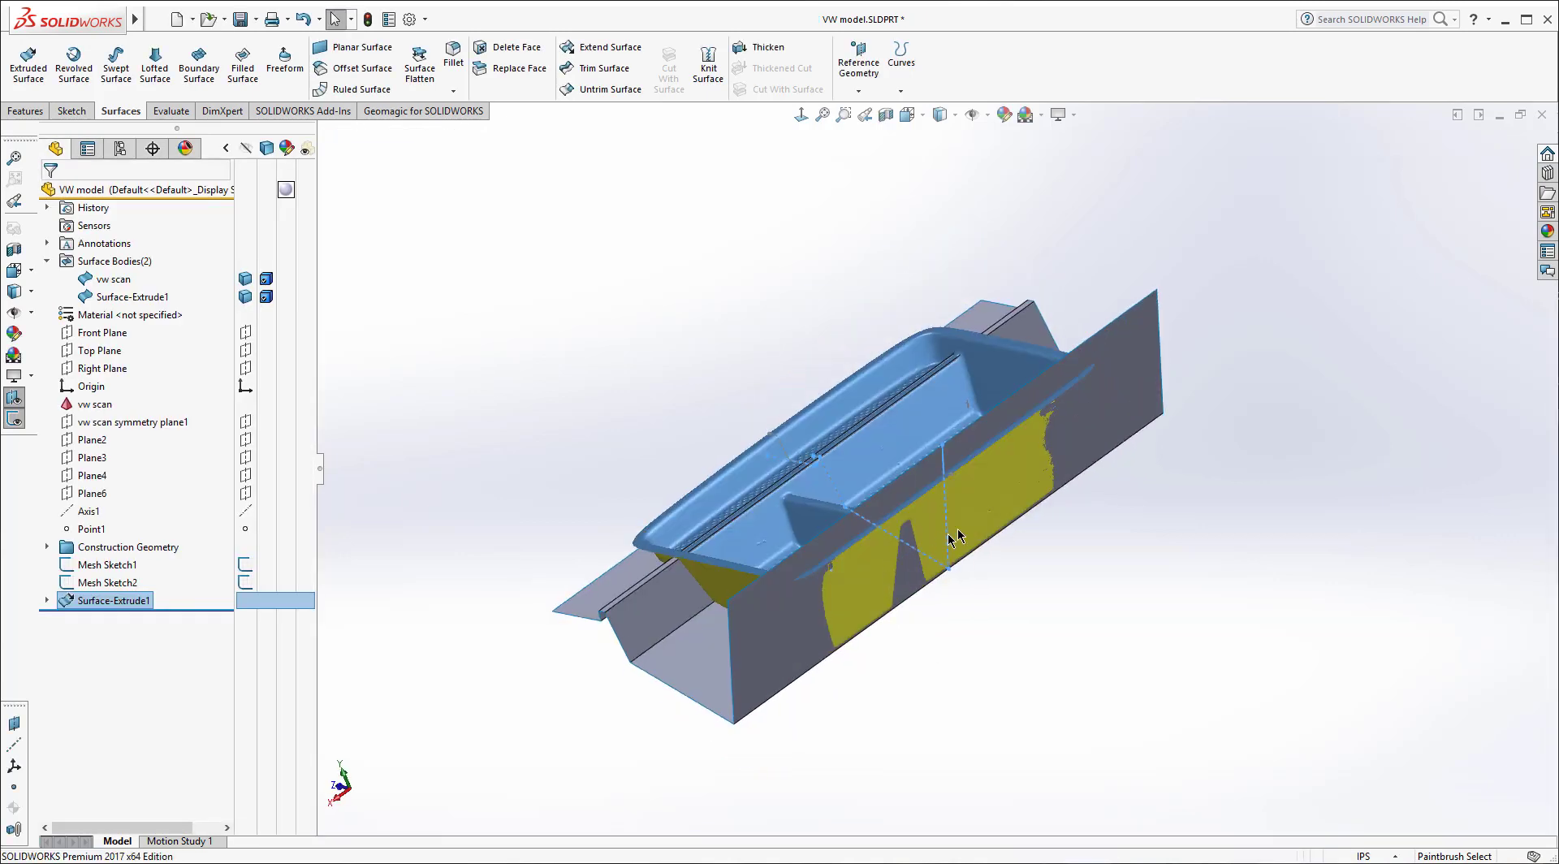
{"action": "middle_click_drag", "start_coordinate": [1120, 494], "coordinate": [1058, 474]}
{"action": "middle_click_drag", "start_coordinate": [817, 455], "coordinate": [782, 504]}
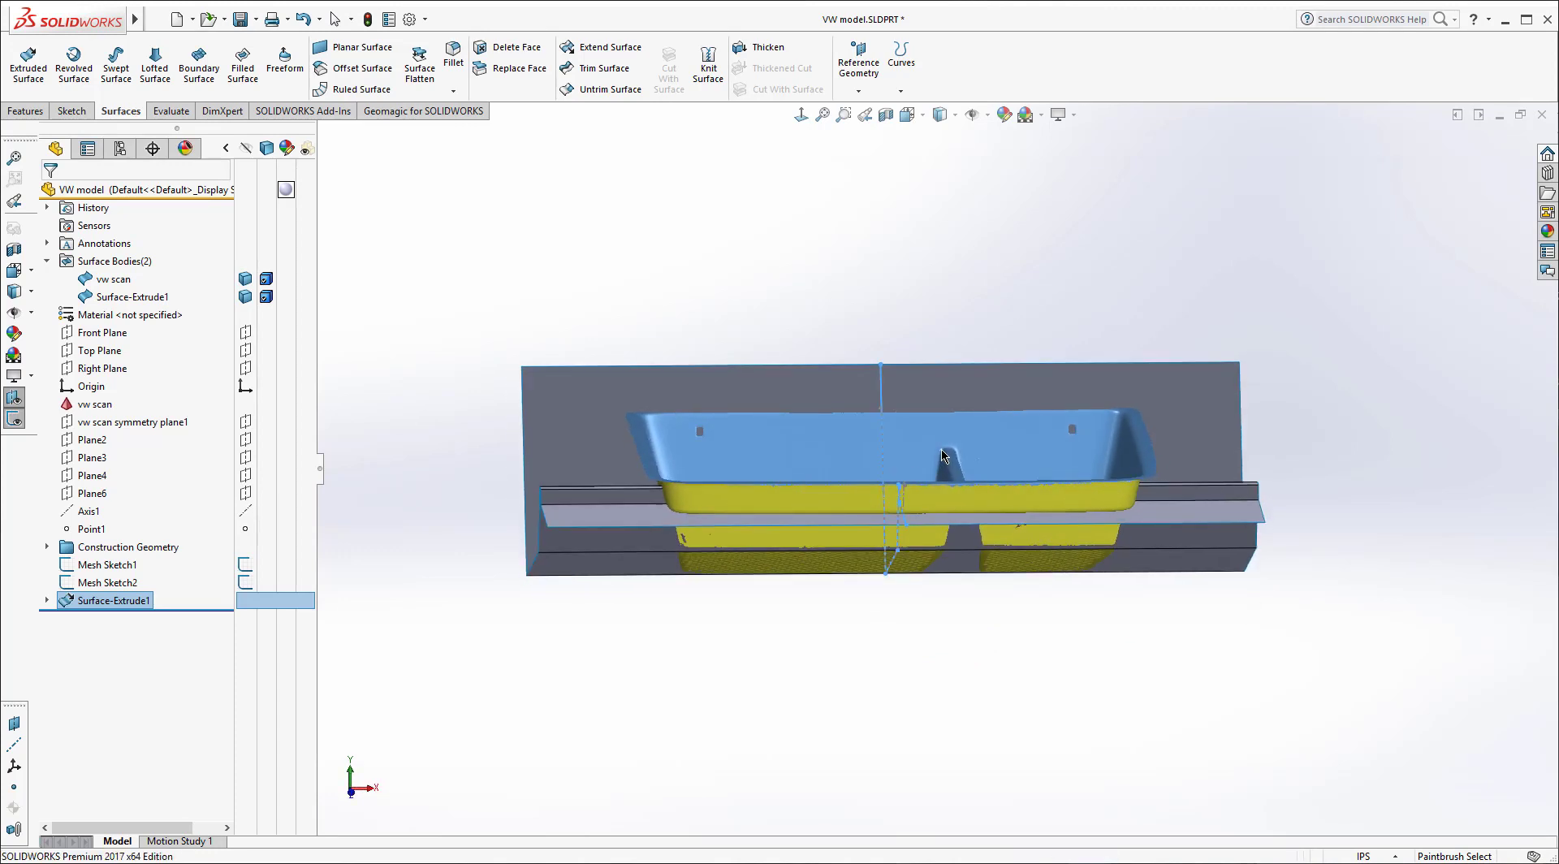
{"action": "scroll", "coordinate": [942, 455], "scroll_direction": "down", "scroll_amount": 2}
{"action": "mouse_move", "coordinate": [942, 465]}
{"action": "middle_mouse_down"}
{"action": "mouse_move", "coordinate": [955, 507]}
{"action": "mouse_move", "coordinate": [1194, 630]}
{"action": "mouse_move", "coordinate": [1166, 696]}
{"action": "mouse_move", "coordinate": [818, 601]}
{"action": "mouse_move", "coordinate": [796, 530]}
{"action": "middle_mouse_up"}
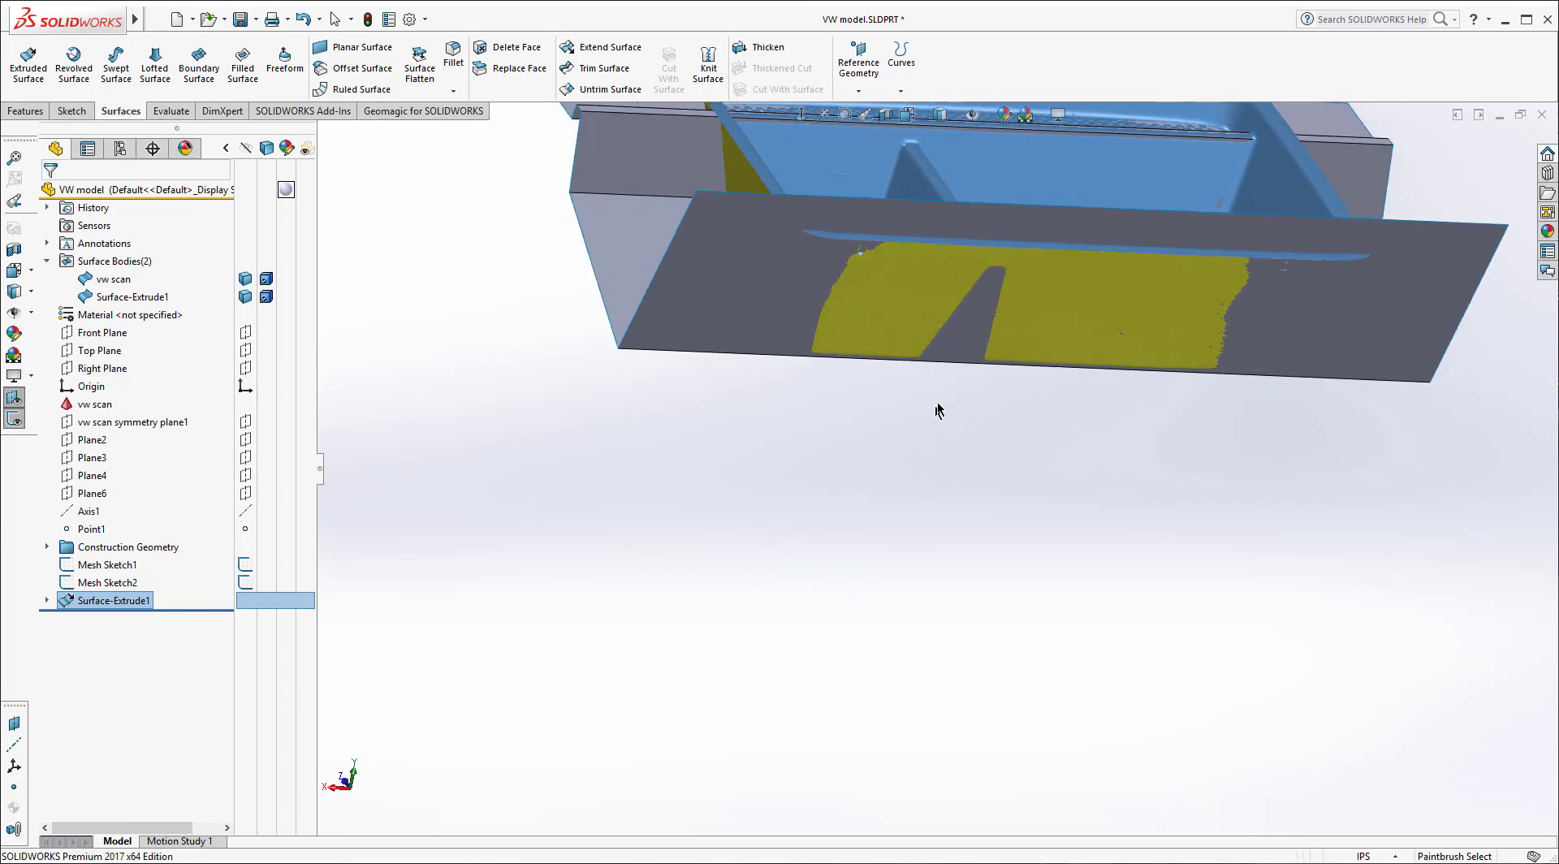
{"action": "scroll", "coordinate": [933, 416], "scroll_direction": "up", "scroll_amount": 1}
{"action": "scroll", "coordinate": [1044, 172], "scroll_direction": "down", "scroll_amount": 2}
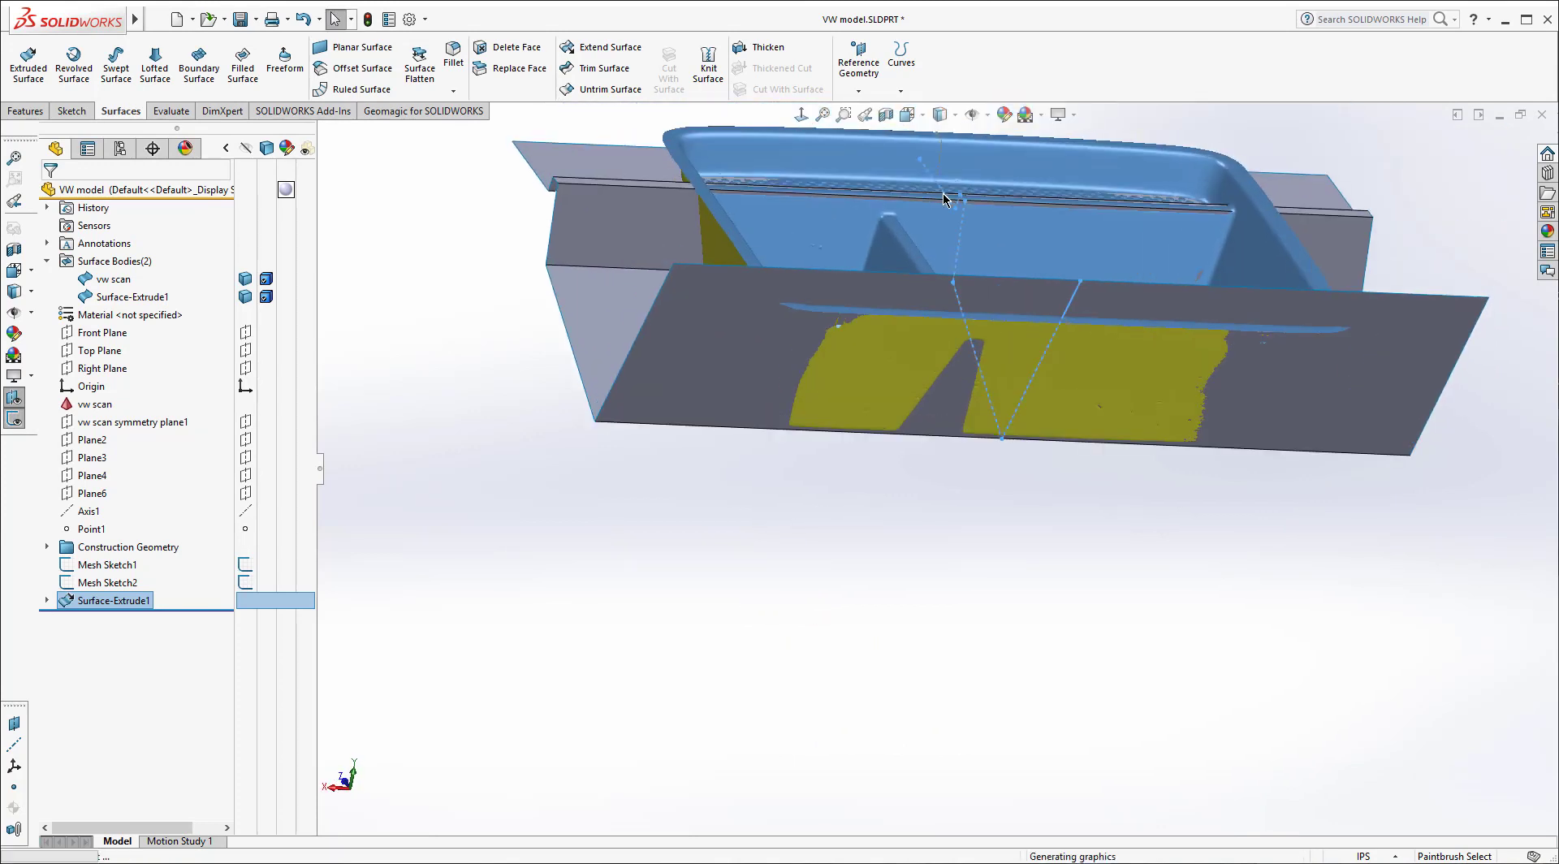
{"action": "middle_click_drag", "start_coordinate": [1056, 152], "coordinate": [1019, 205]}
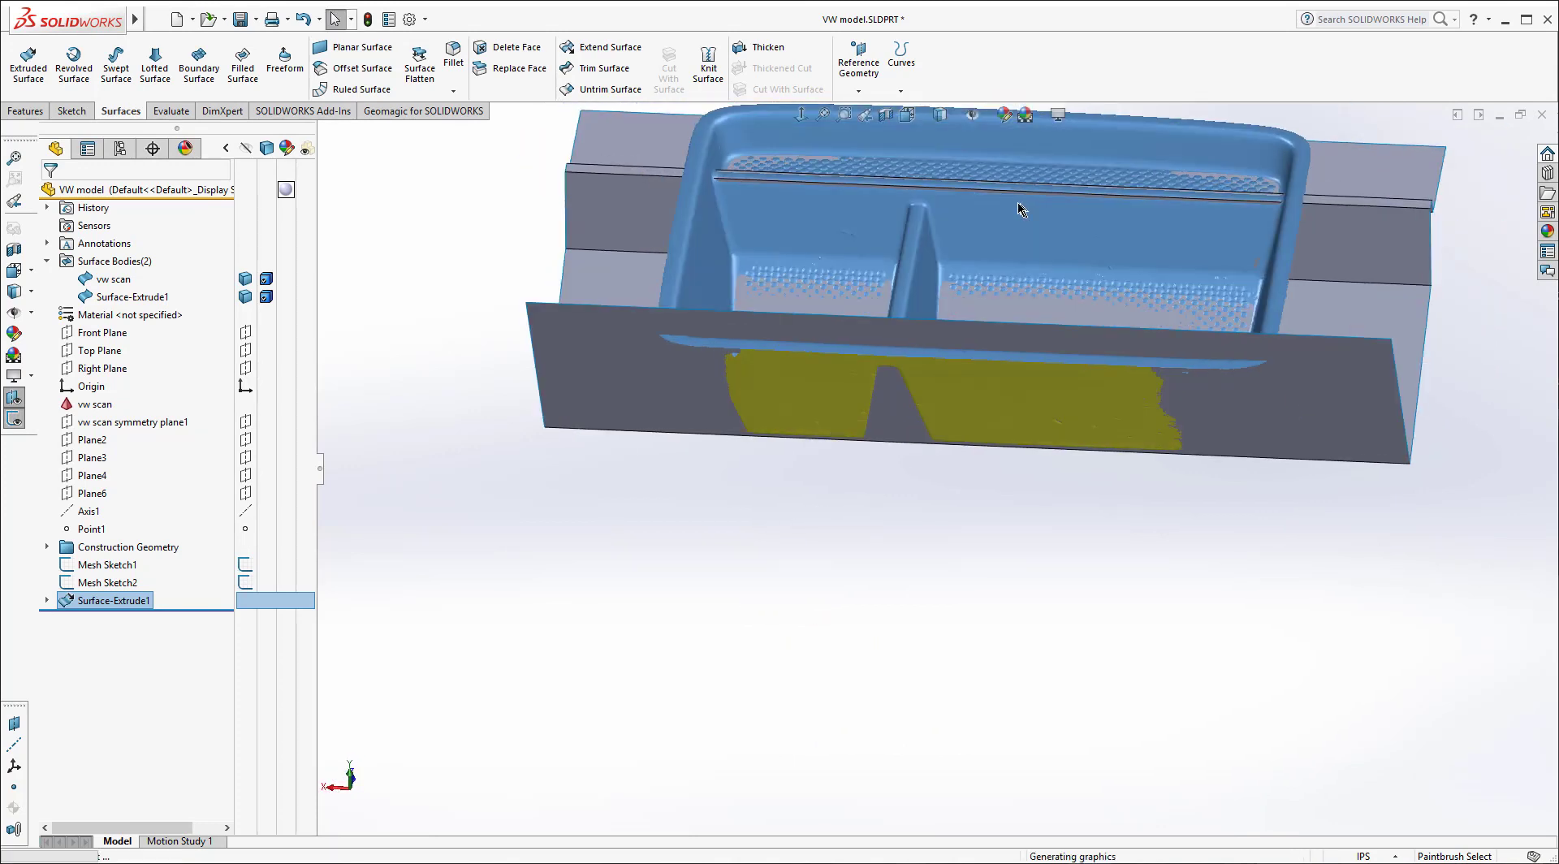
{"action": "scroll", "coordinate": [1015, 193], "scroll_direction": "up", "scroll_amount": 2}
{"action": "scroll", "coordinate": [995, 192], "scroll_direction": "up", "scroll_amount": 2}
{"action": "scroll", "coordinate": [927, 337], "scroll_direction": "down", "scroll_amount": 3}
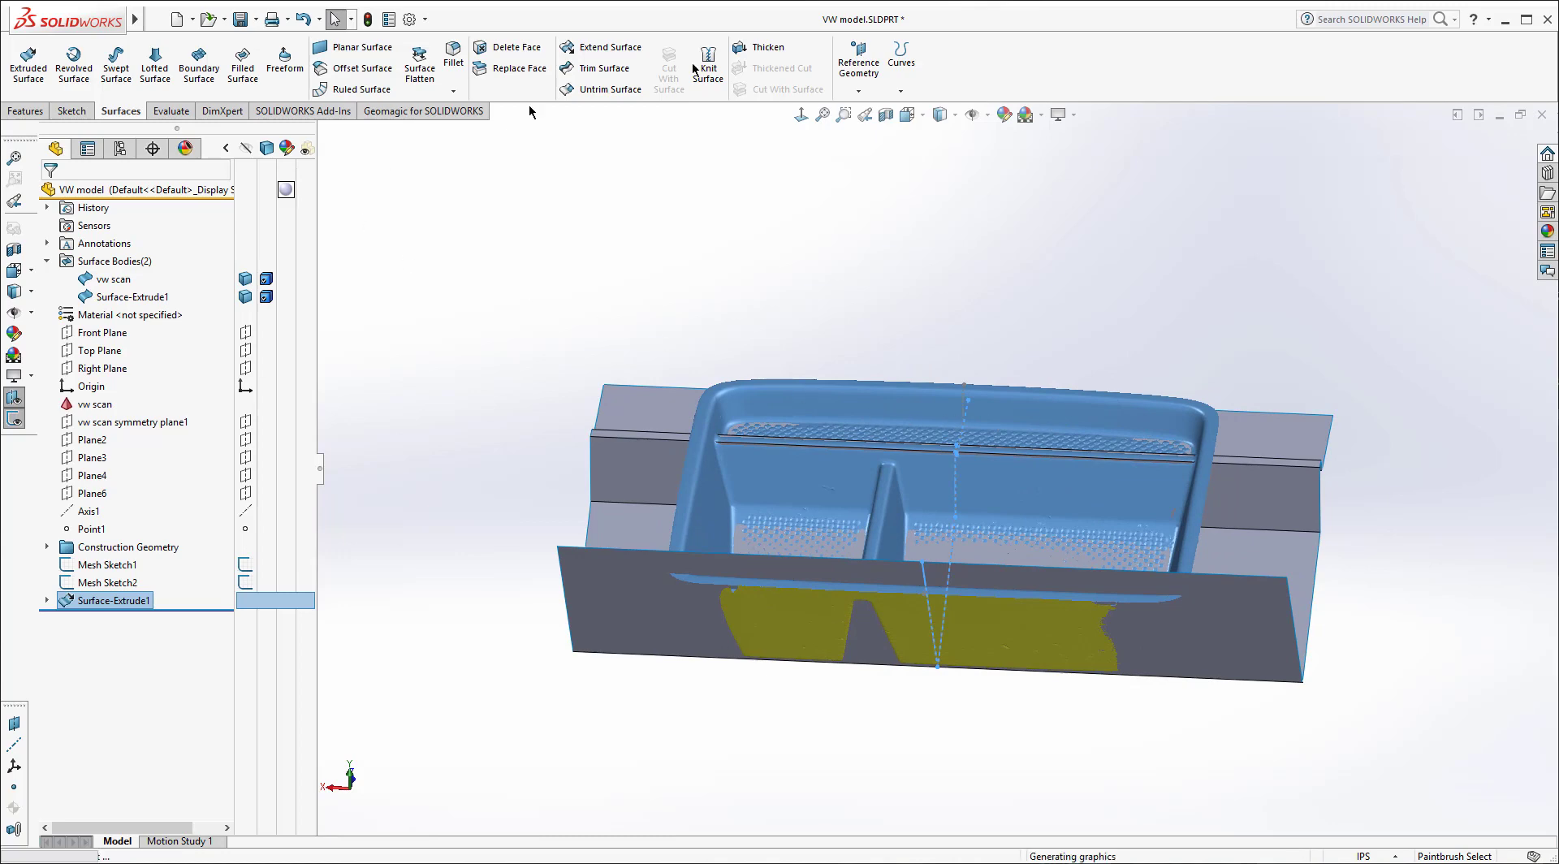
Step: Start a freeform surface extraction from the tray's upper back wall and increase its enlargement so the preview extends past the wall
{"action": "left_click", "coordinate": [455, 112]}
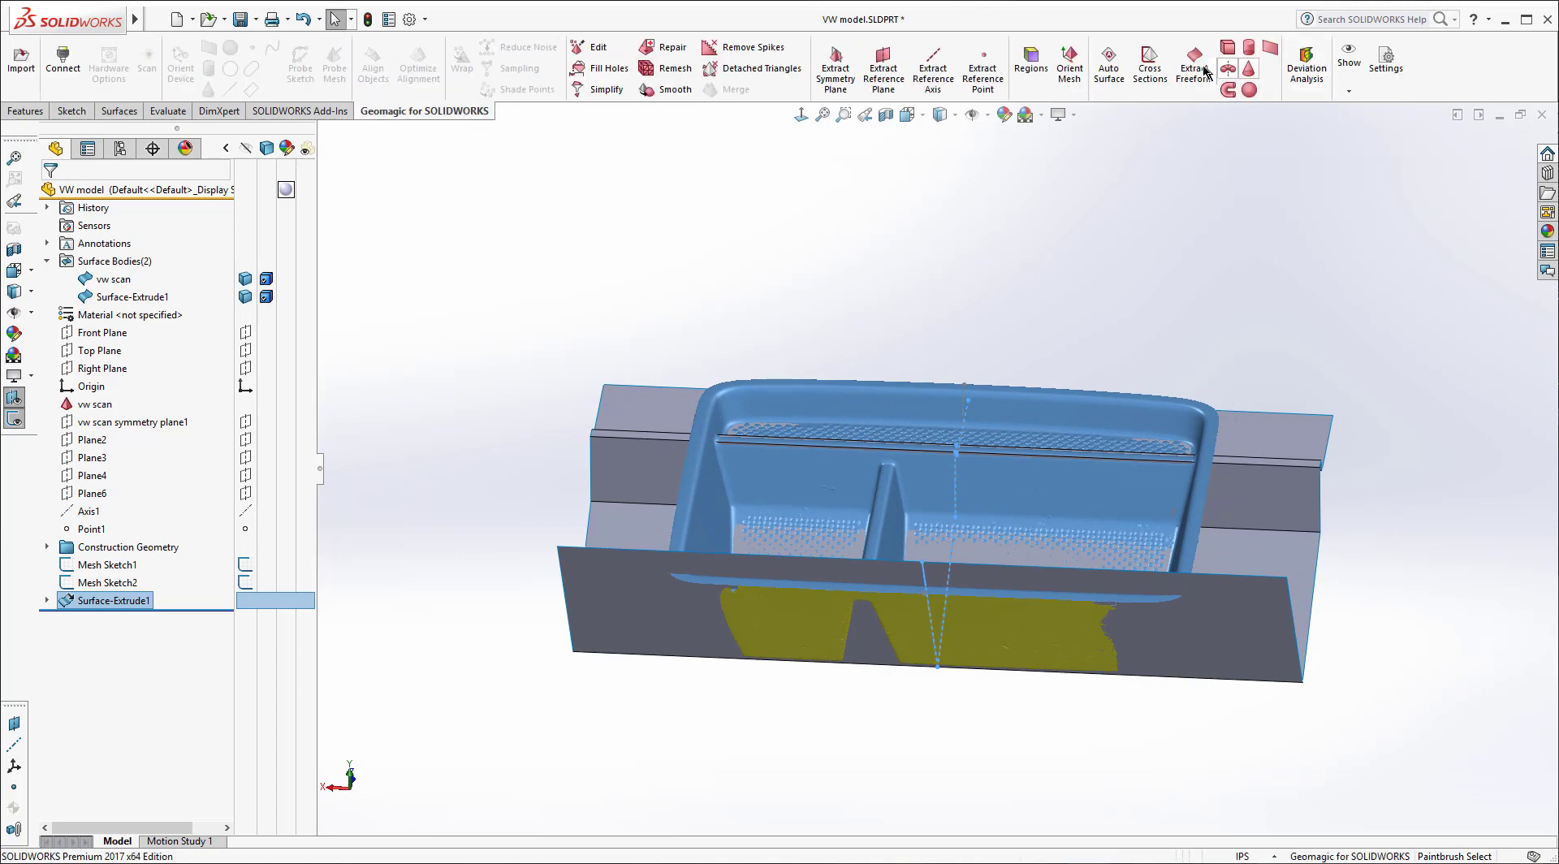
{"action": "left_click", "coordinate": [865, 408]}
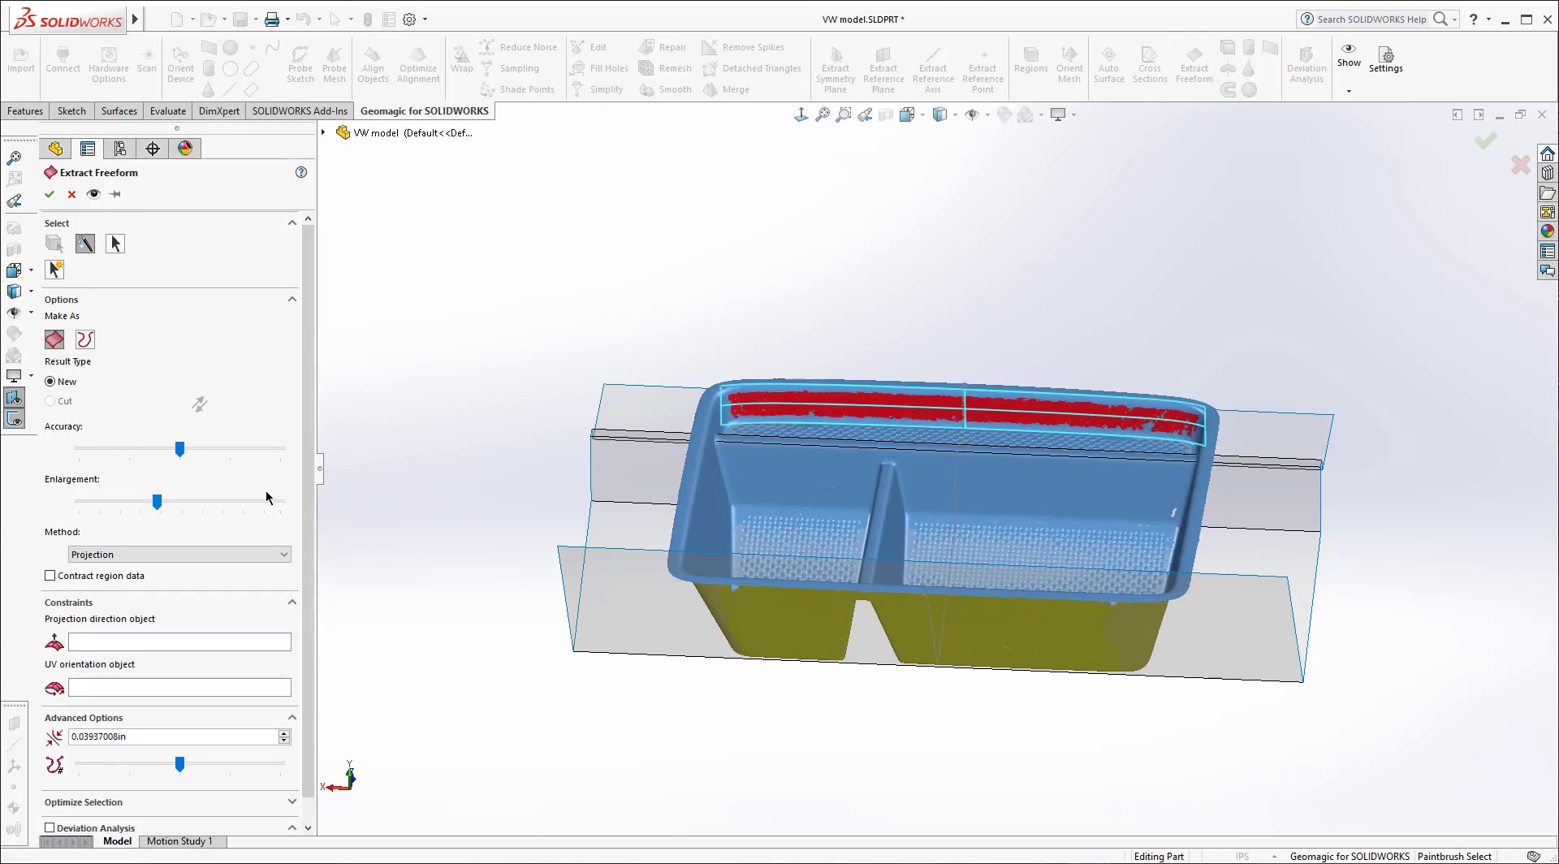
{"action": "mouse_move", "coordinate": [163, 503]}
{"action": "left_click_drag", "start_coordinate": [162, 503], "coordinate": [225, 508]}
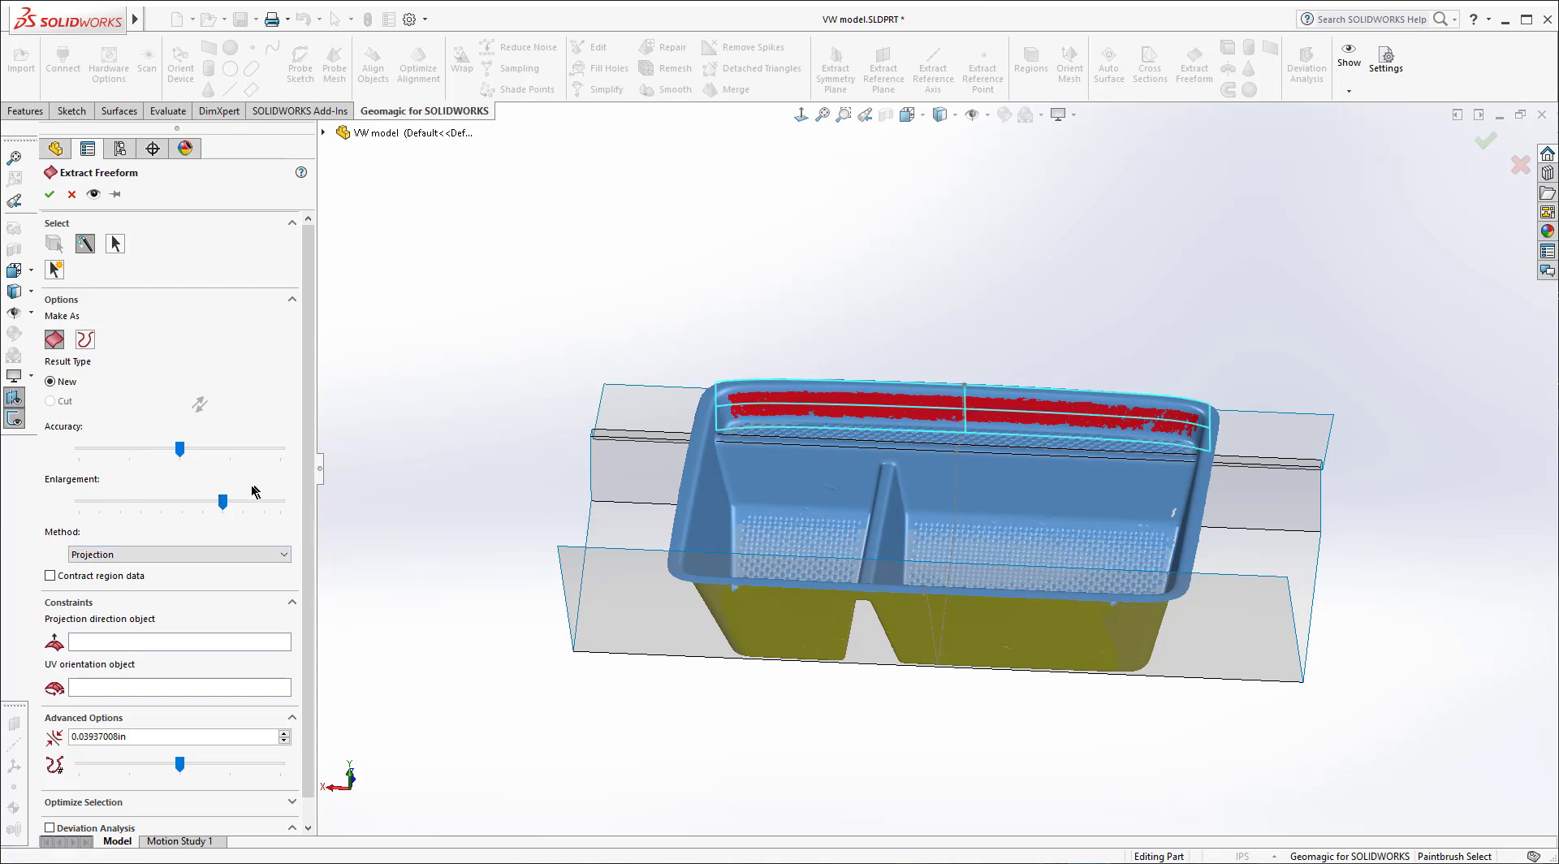
{"action": "left_click", "coordinate": [261, 503]}
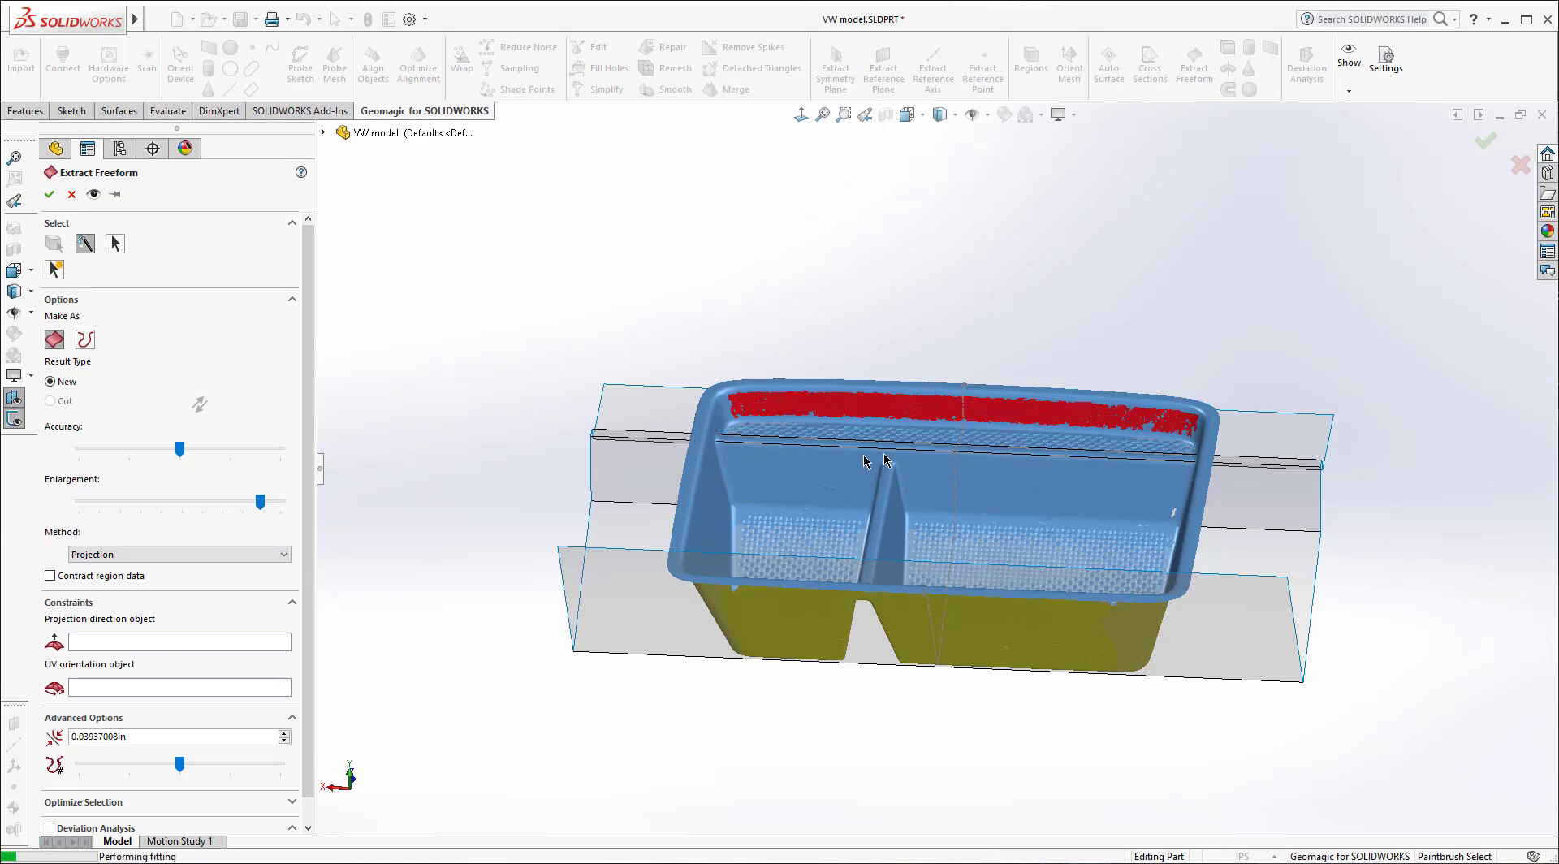
Step: Box-deselect the scan triangles curving into the corner at the wall's end nearer the divider rib
{"action": "middle_click_drag", "start_coordinate": [954, 445], "coordinate": [712, 433]}
{"action": "scroll", "coordinate": [1015, 422], "scroll_direction": "down", "scroll_amount": 6}
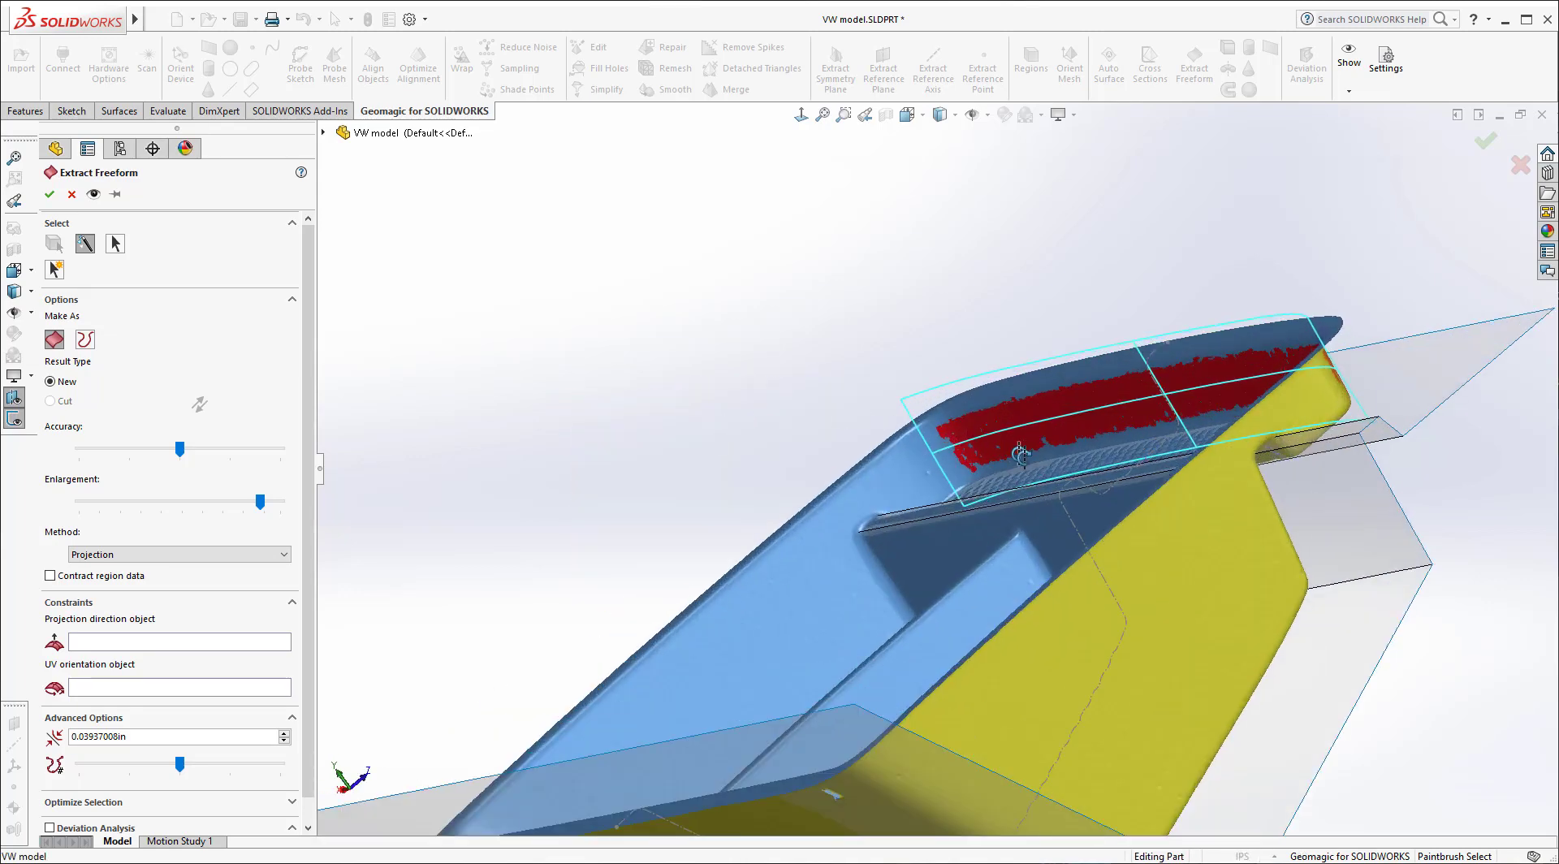
{"action": "scroll", "coordinate": [1124, 492], "scroll_direction": "down", "scroll_amount": 4}
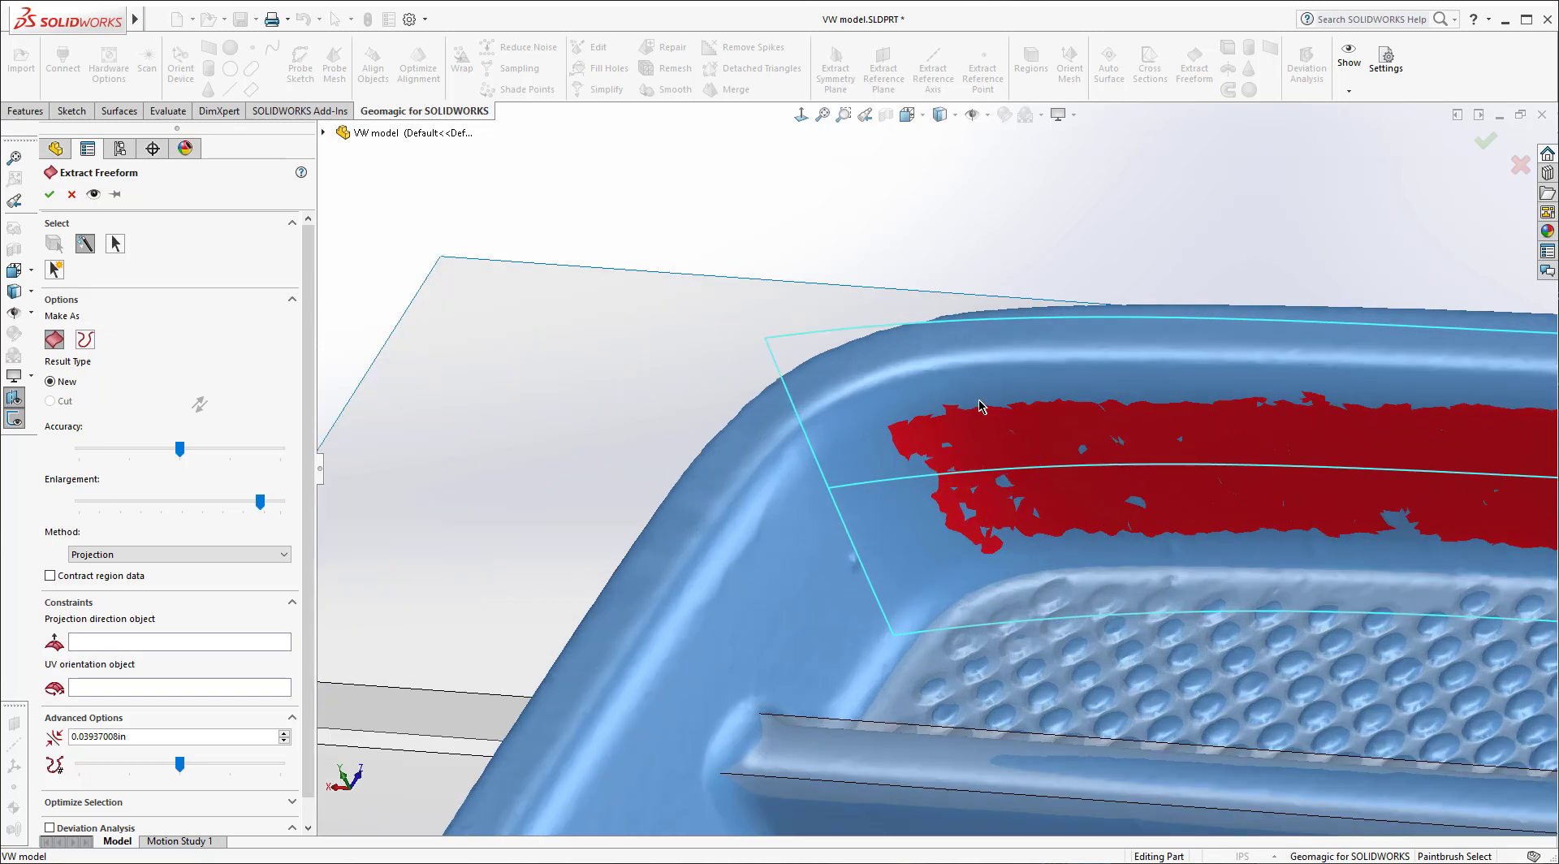
{"action": "middle_click_drag", "start_coordinate": [989, 398], "coordinate": [934, 388]}
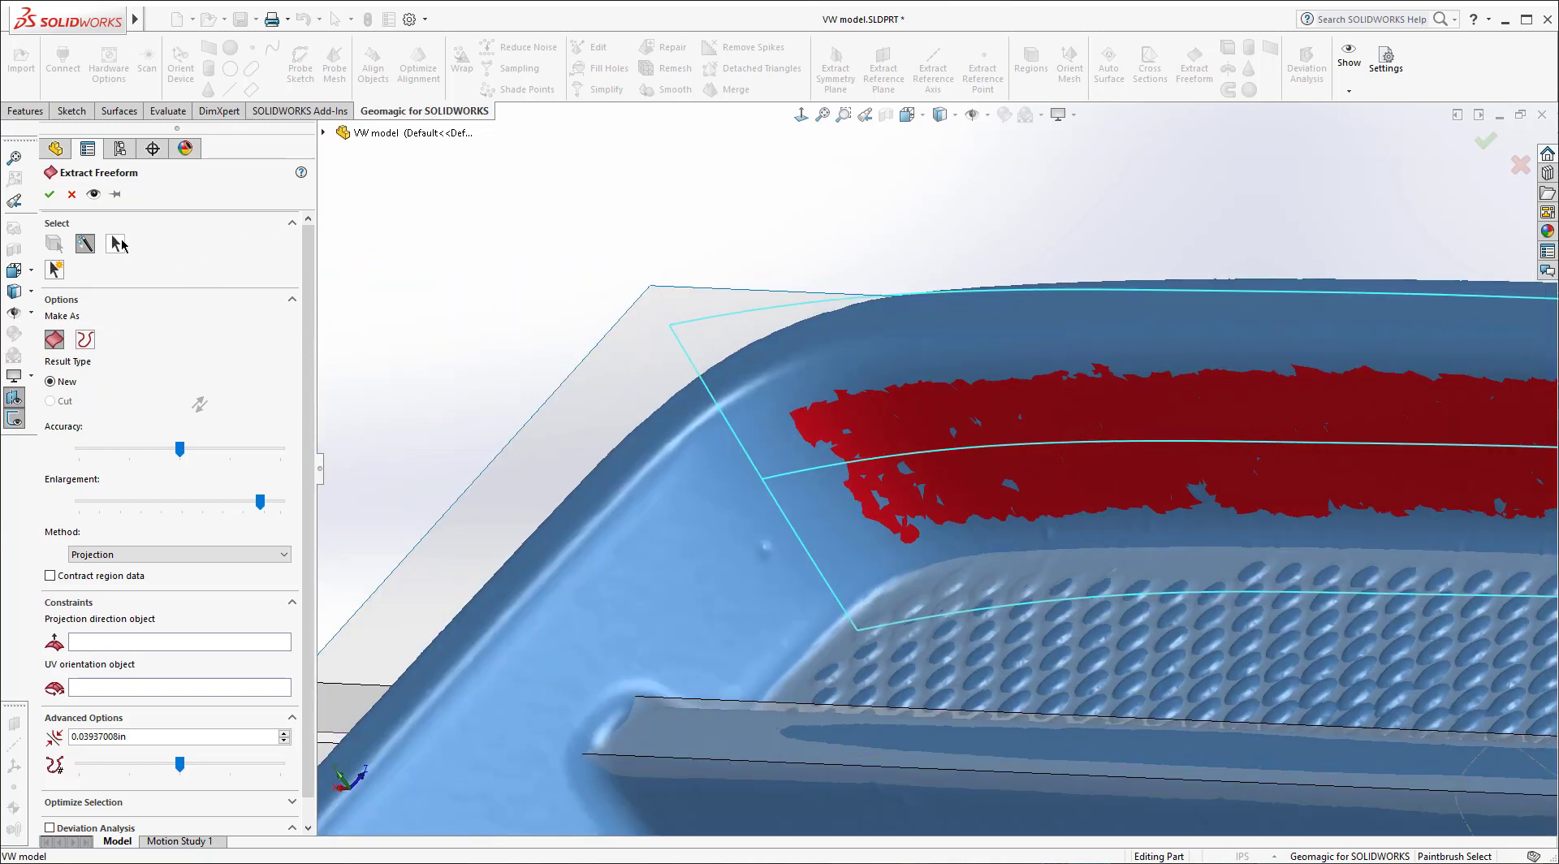
{"action": "left_click", "coordinate": [115, 243]}
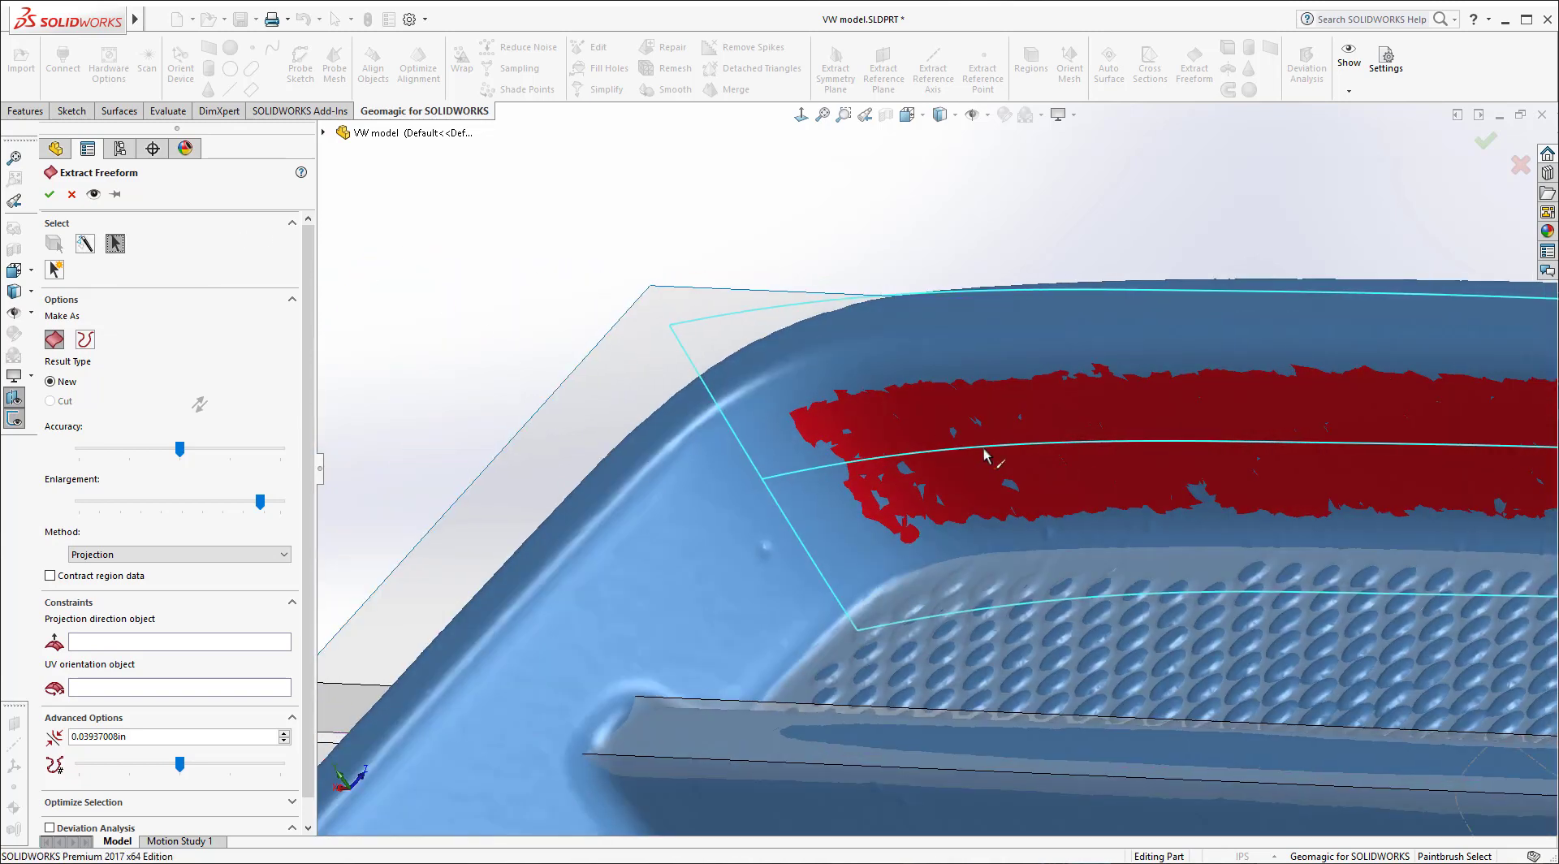
{"action": "right_click", "coordinate": [874, 357]}
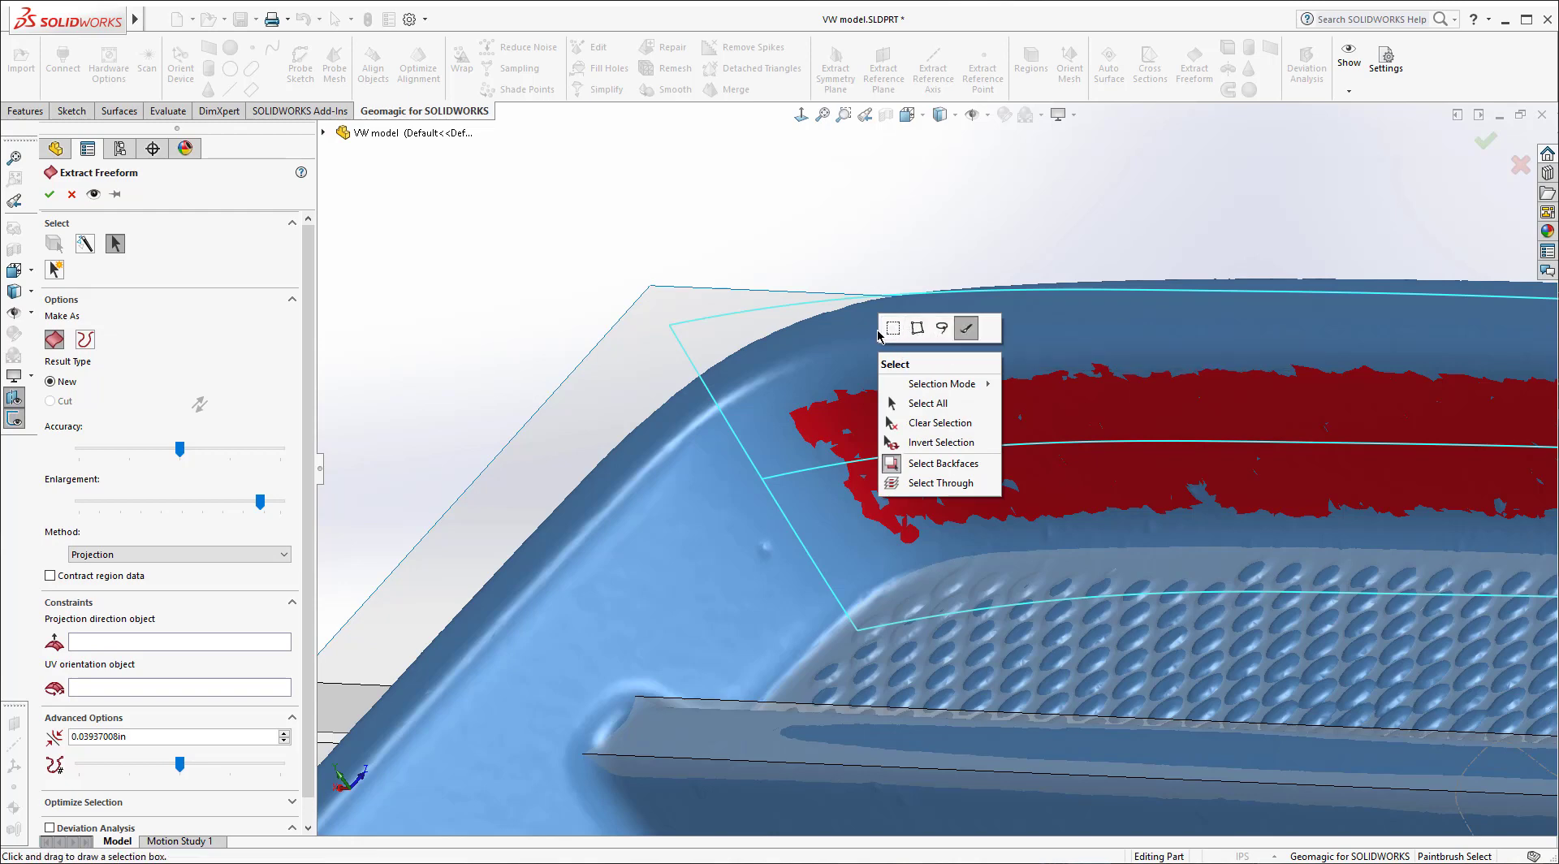
{"action": "left_click", "coordinate": [893, 331]}
{"action": "middle_click_drag", "start_coordinate": [943, 381], "coordinate": [957, 384]}
{"action": "left_click_drag", "start_coordinate": [816, 339], "coordinate": [1072, 564]}
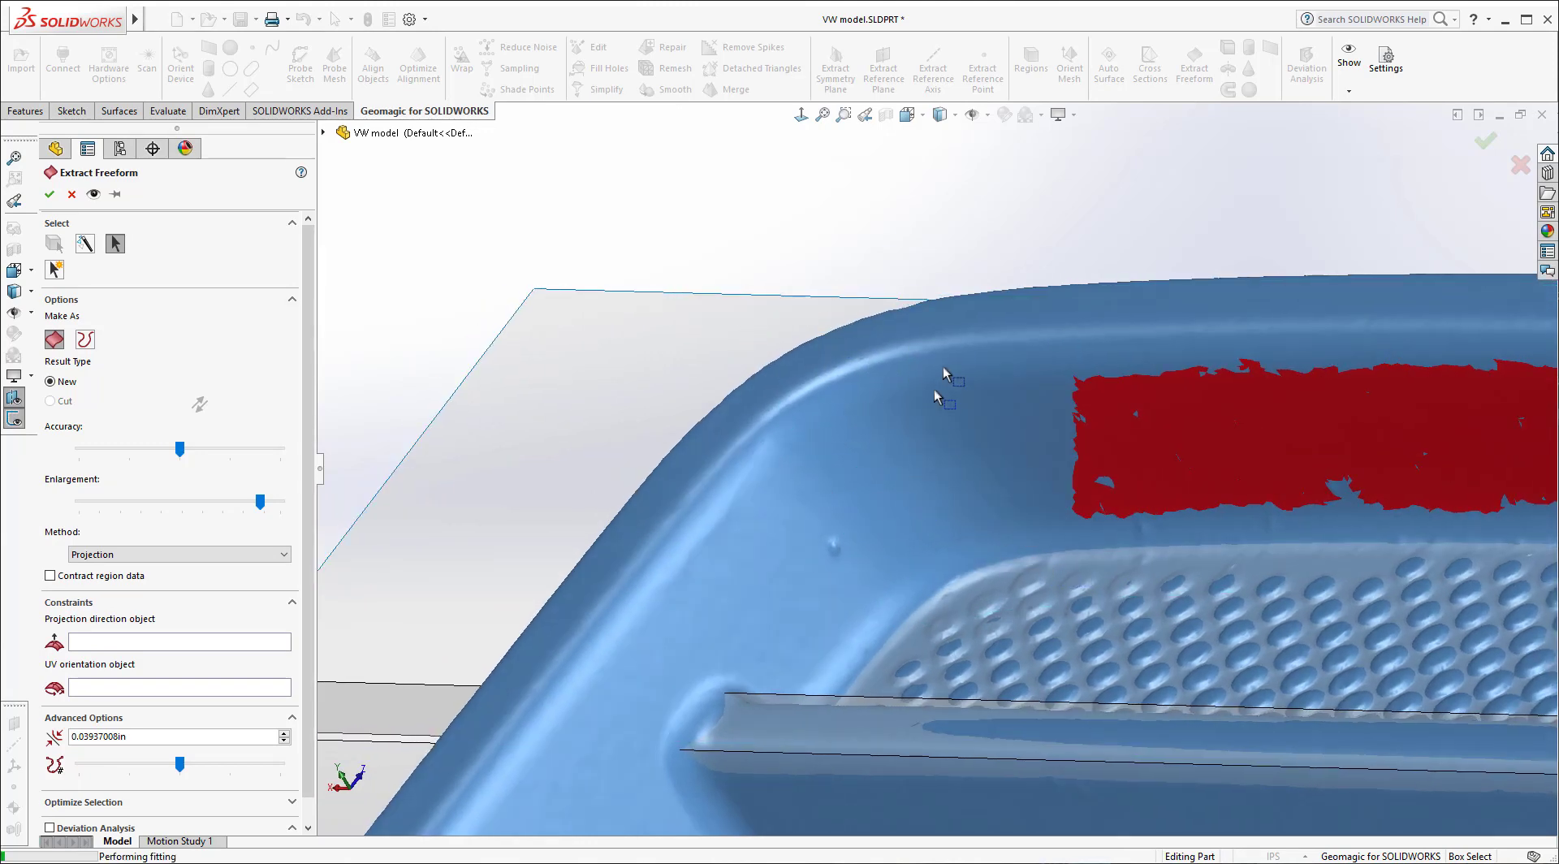
Step: Trim the opposite end of the wall's region selection by box-deselecting the triangles that curve into that corner
{"action": "scroll", "coordinate": [895, 387], "scroll_direction": "up", "scroll_amount": 7}
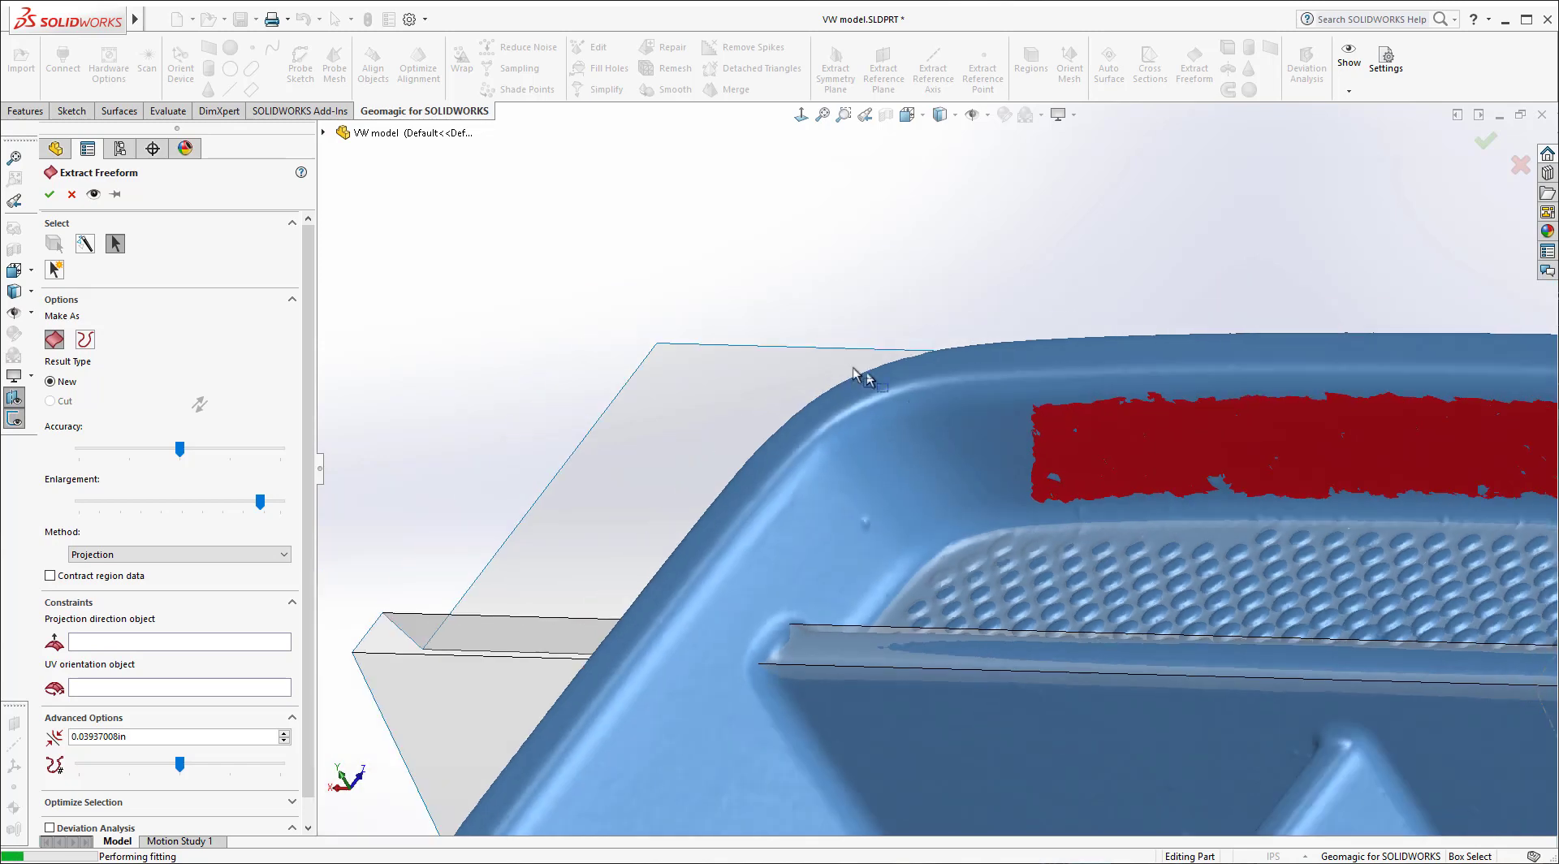
{"action": "scroll", "coordinate": [1039, 494], "scroll_direction": "up", "scroll_amount": 4}
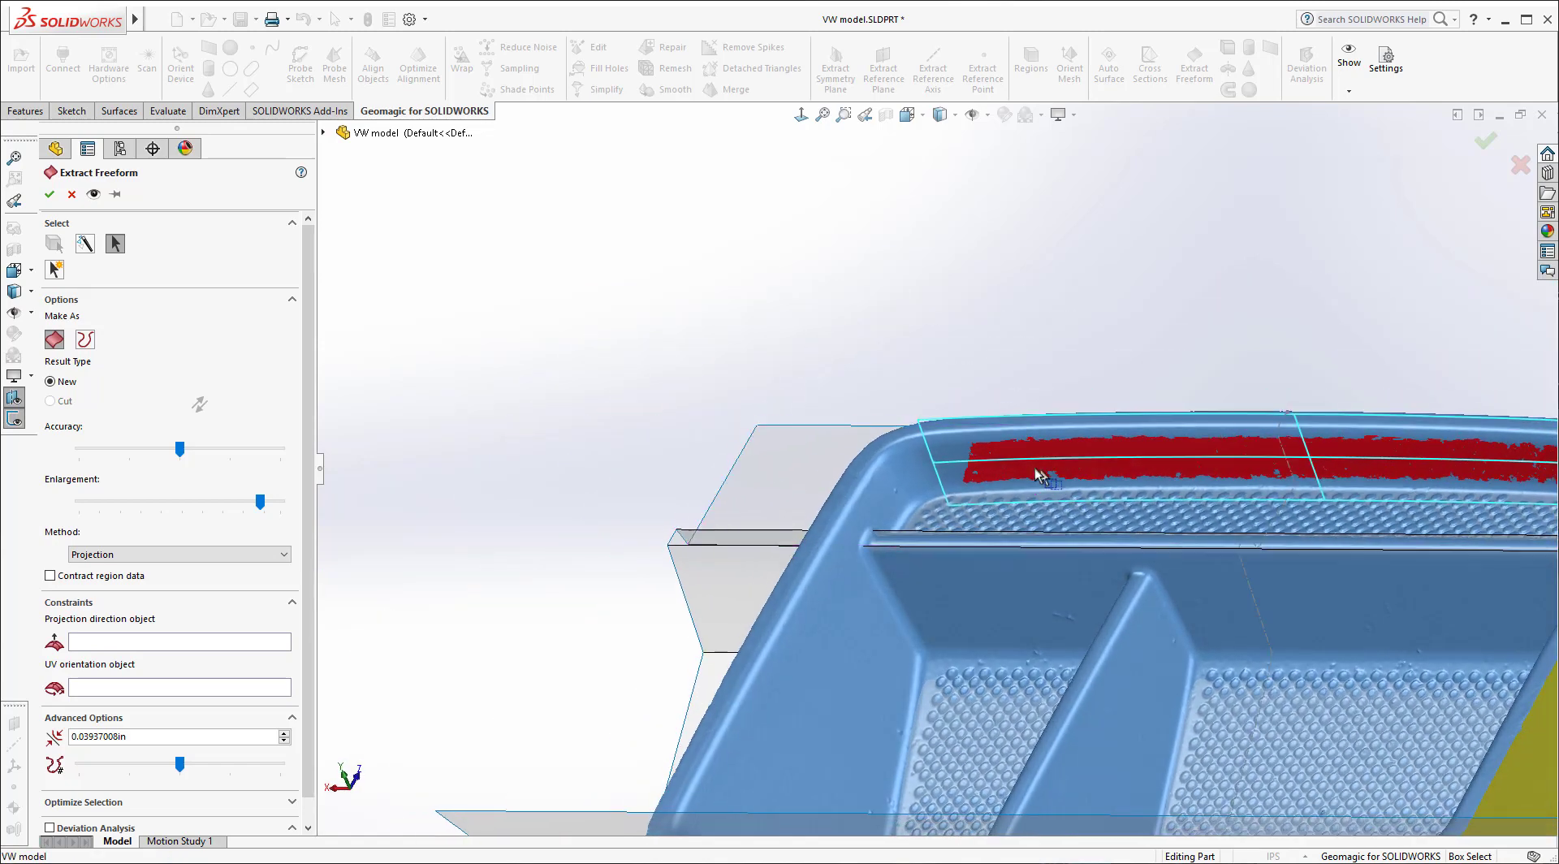
{"action": "scroll", "coordinate": [1369, 505], "scroll_direction": "down", "scroll_amount": 6}
{"action": "scroll", "coordinate": [1369, 505], "scroll_direction": "down", "scroll_amount": 2}
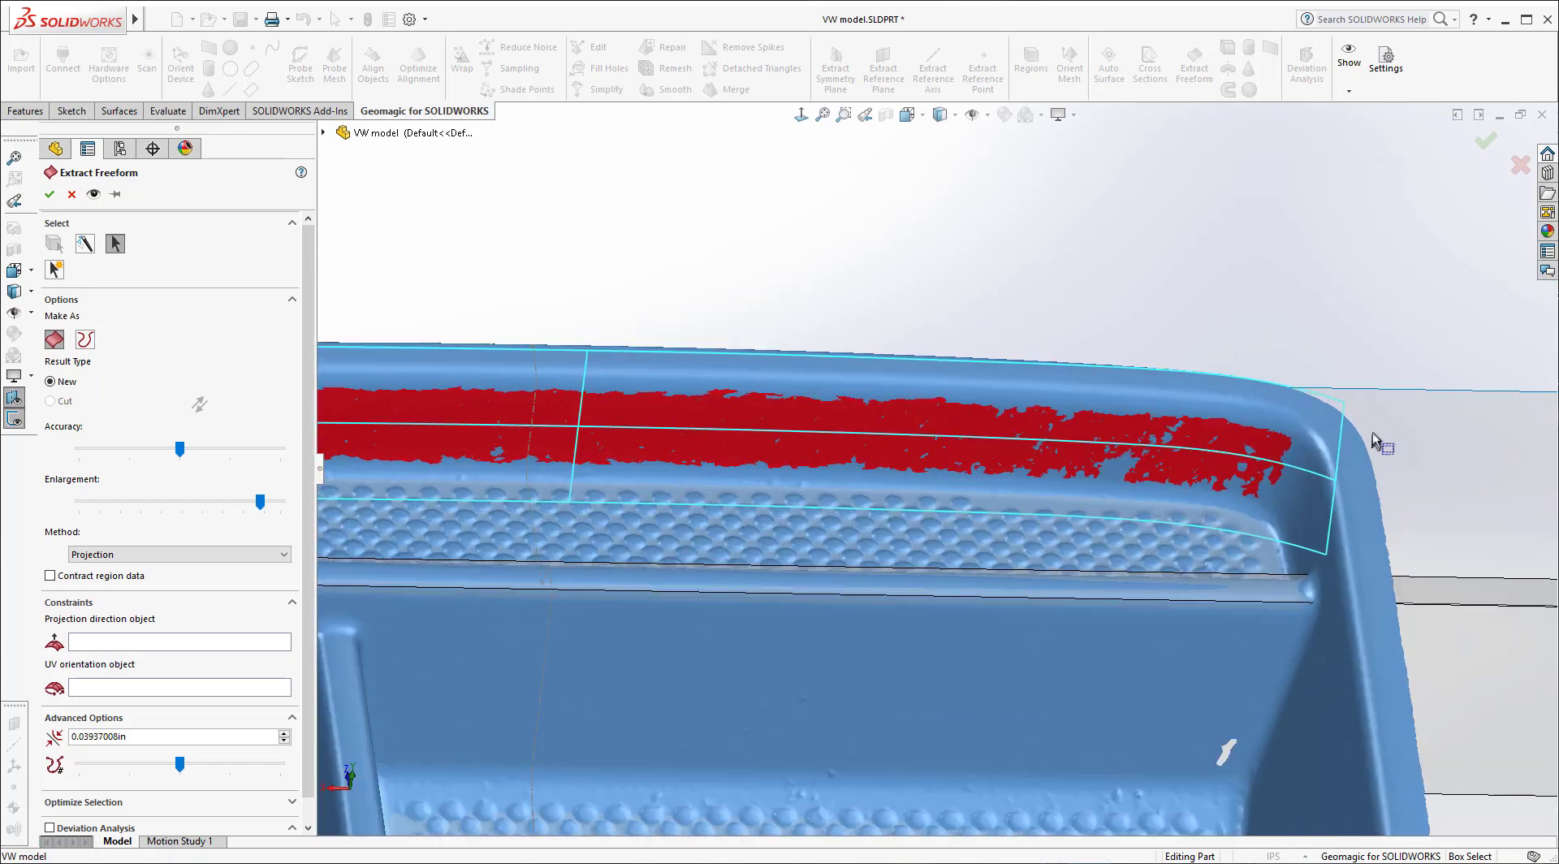
{"action": "left_click_drag", "start_coordinate": [1323, 410], "coordinate": [1209, 536], "text": "ctrl"}
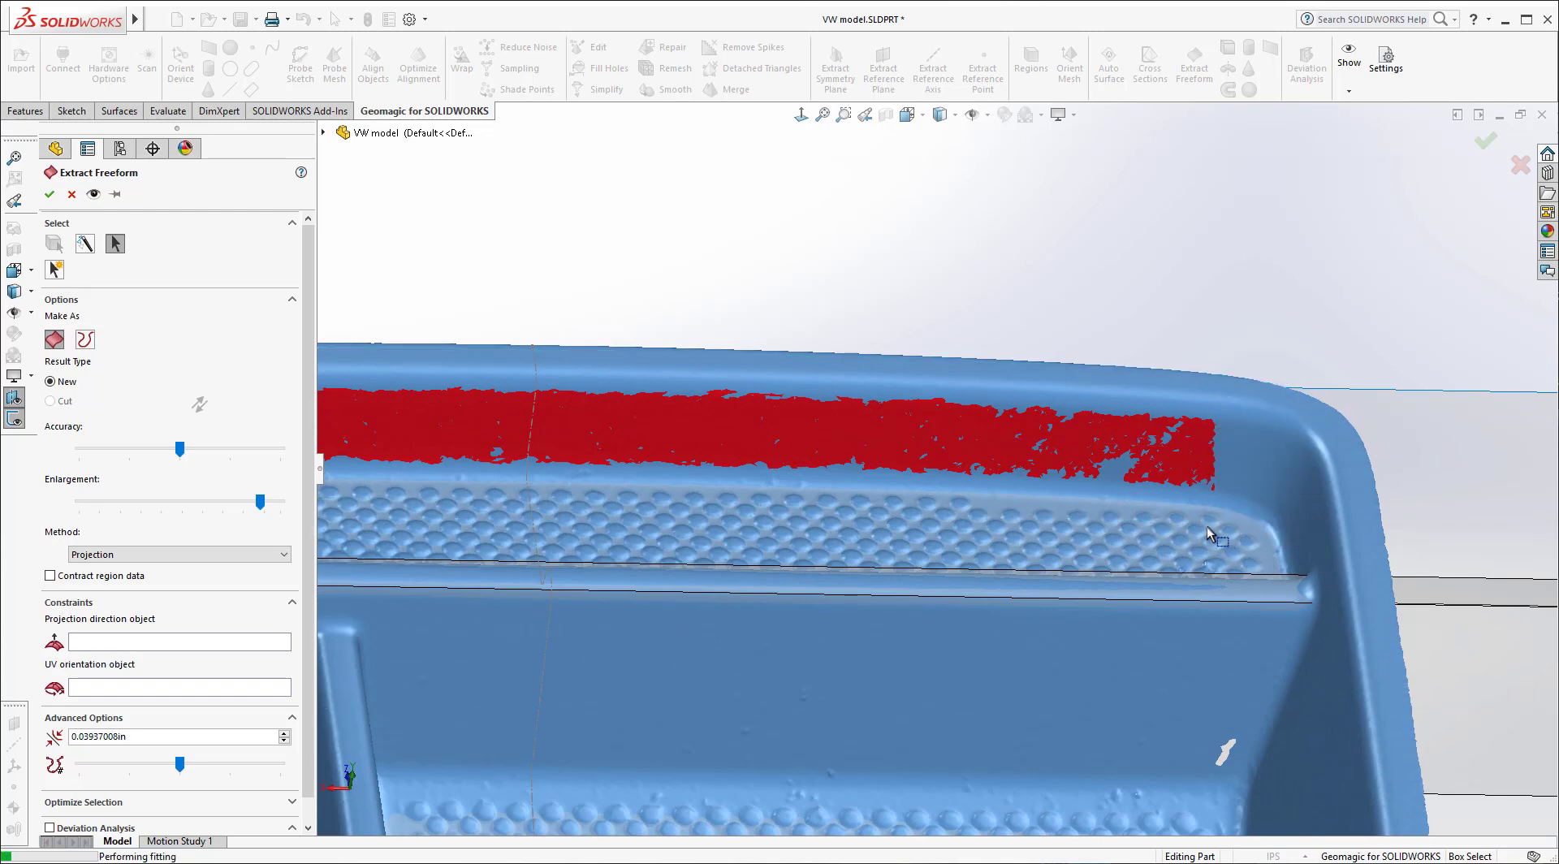
Step: Raise the freeform surface's enlargement to nearly its maximum and create the surface
{"action": "scroll", "coordinate": [1043, 533], "scroll_direction": "up", "scroll_amount": 2}
{"action": "middle_click_drag", "start_coordinate": [1015, 524], "coordinate": [997, 469]}
{"action": "scroll", "coordinate": [998, 476], "scroll_direction": "up", "scroll_amount": 3}
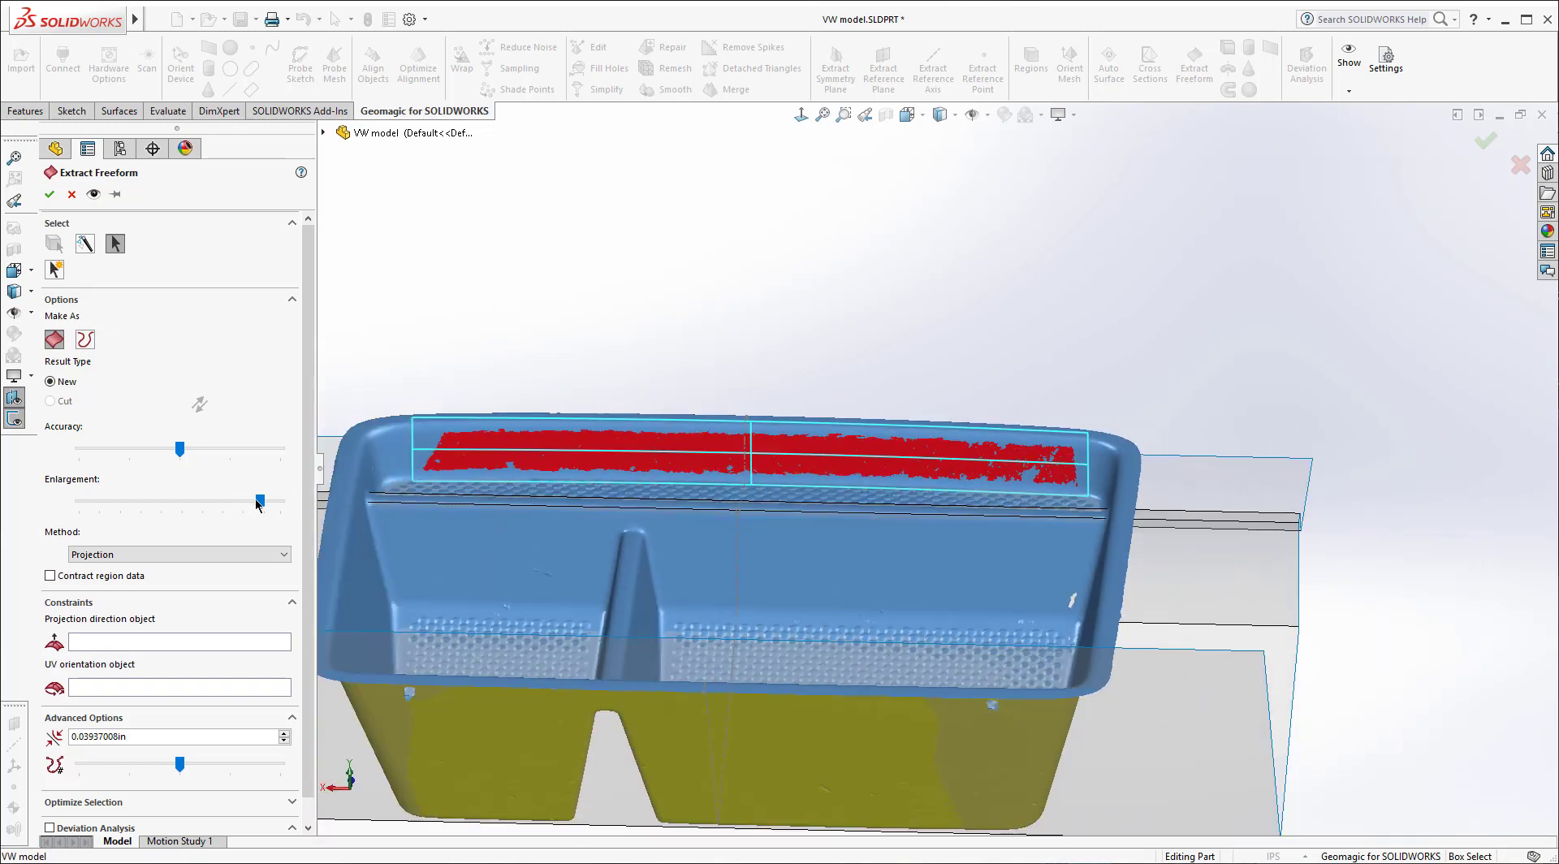
{"action": "left_click_drag", "start_coordinate": [258, 503], "coordinate": [284, 504]}
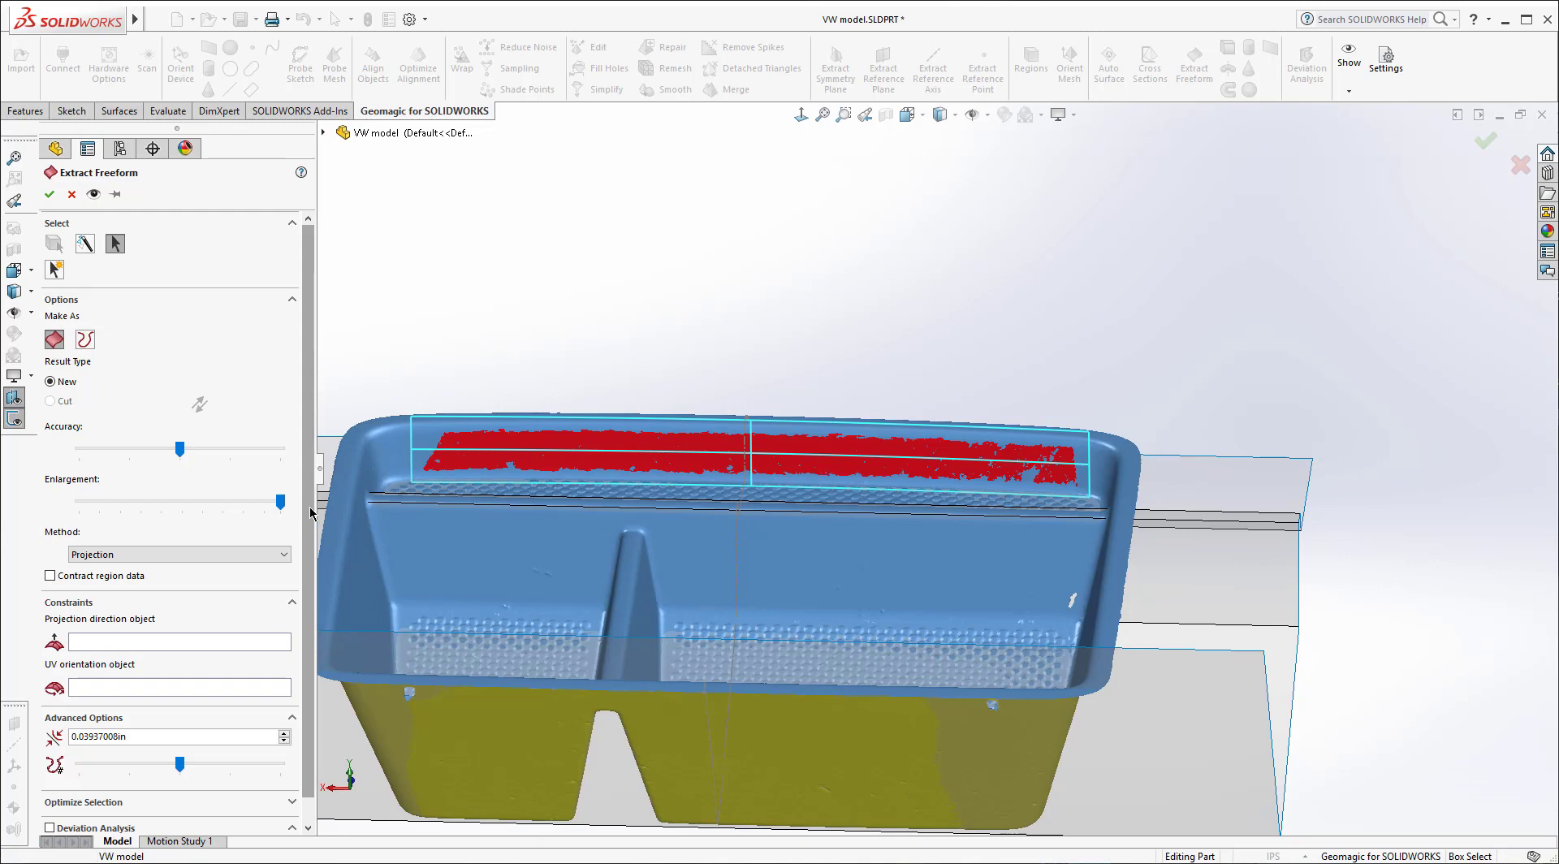
{"action": "left_click", "coordinate": [50, 194]}
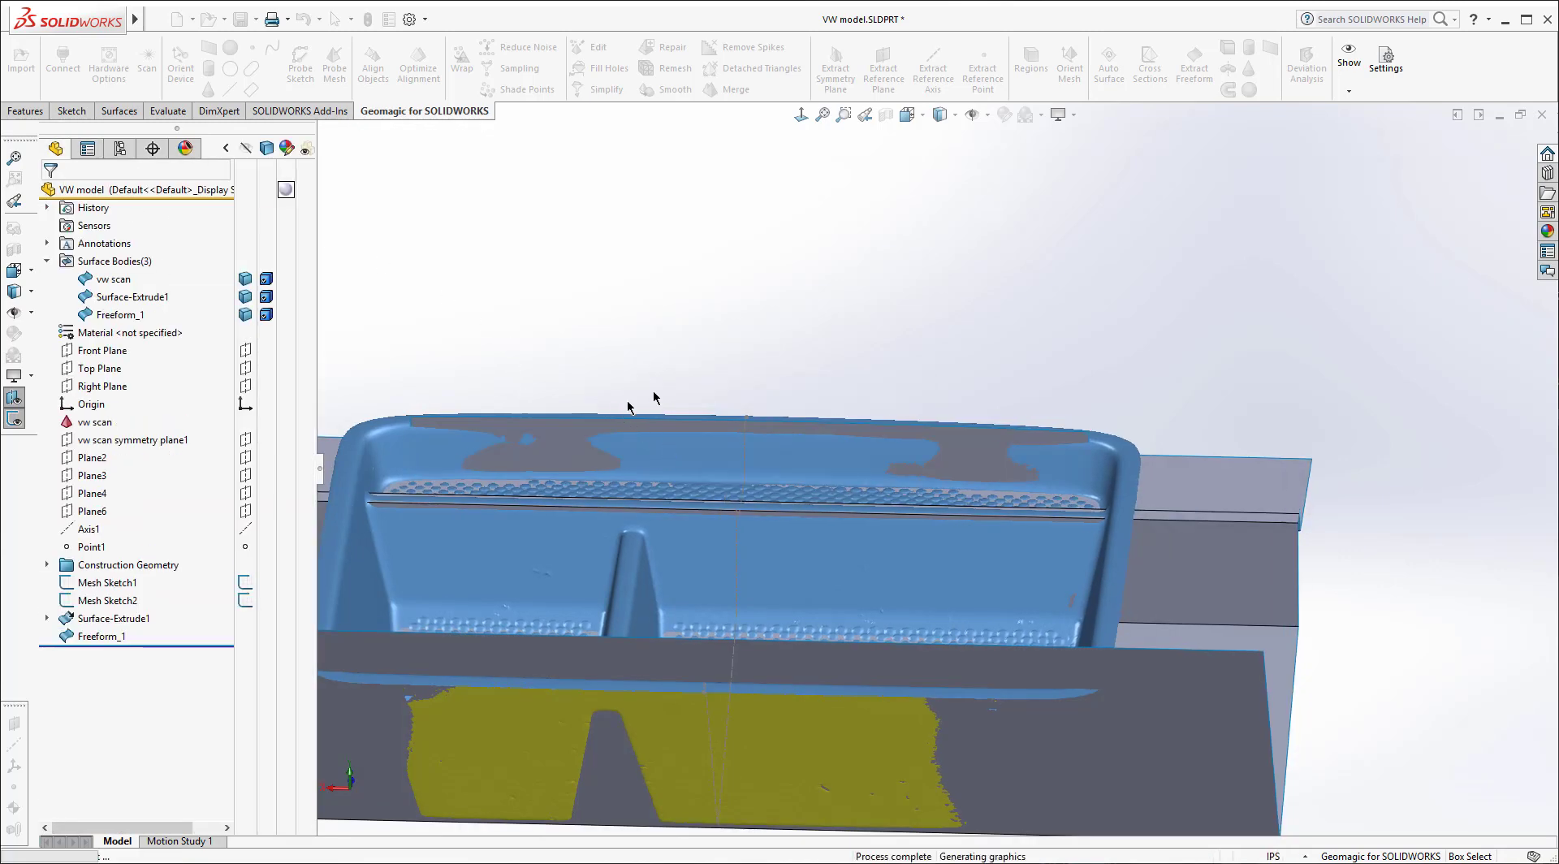
Step: Extend both short end edges of the back wall's freeform surface by 1.24 in, using the Same surface extension type
{"action": "middle_click_drag", "start_coordinate": [672, 382], "coordinate": [673, 371]}
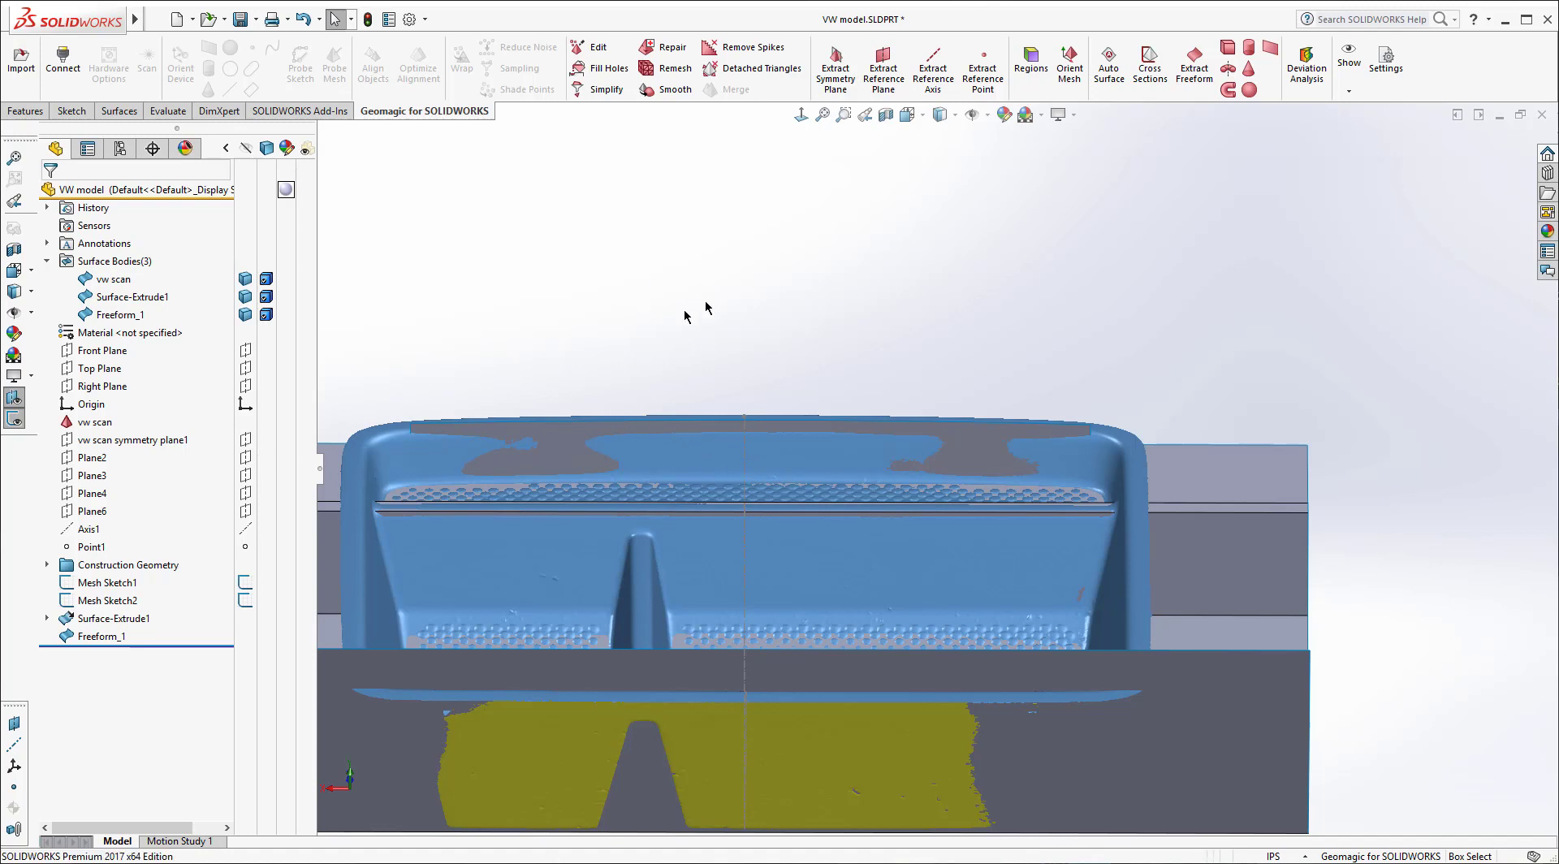
{"action": "mouse_move", "coordinate": [696, 268]}
{"action": "middle_mouse_down"}
{"action": "mouse_move", "coordinate": [690, 244]}
{"action": "mouse_move", "coordinate": [705, 241]}
{"action": "middle_mouse_up"}
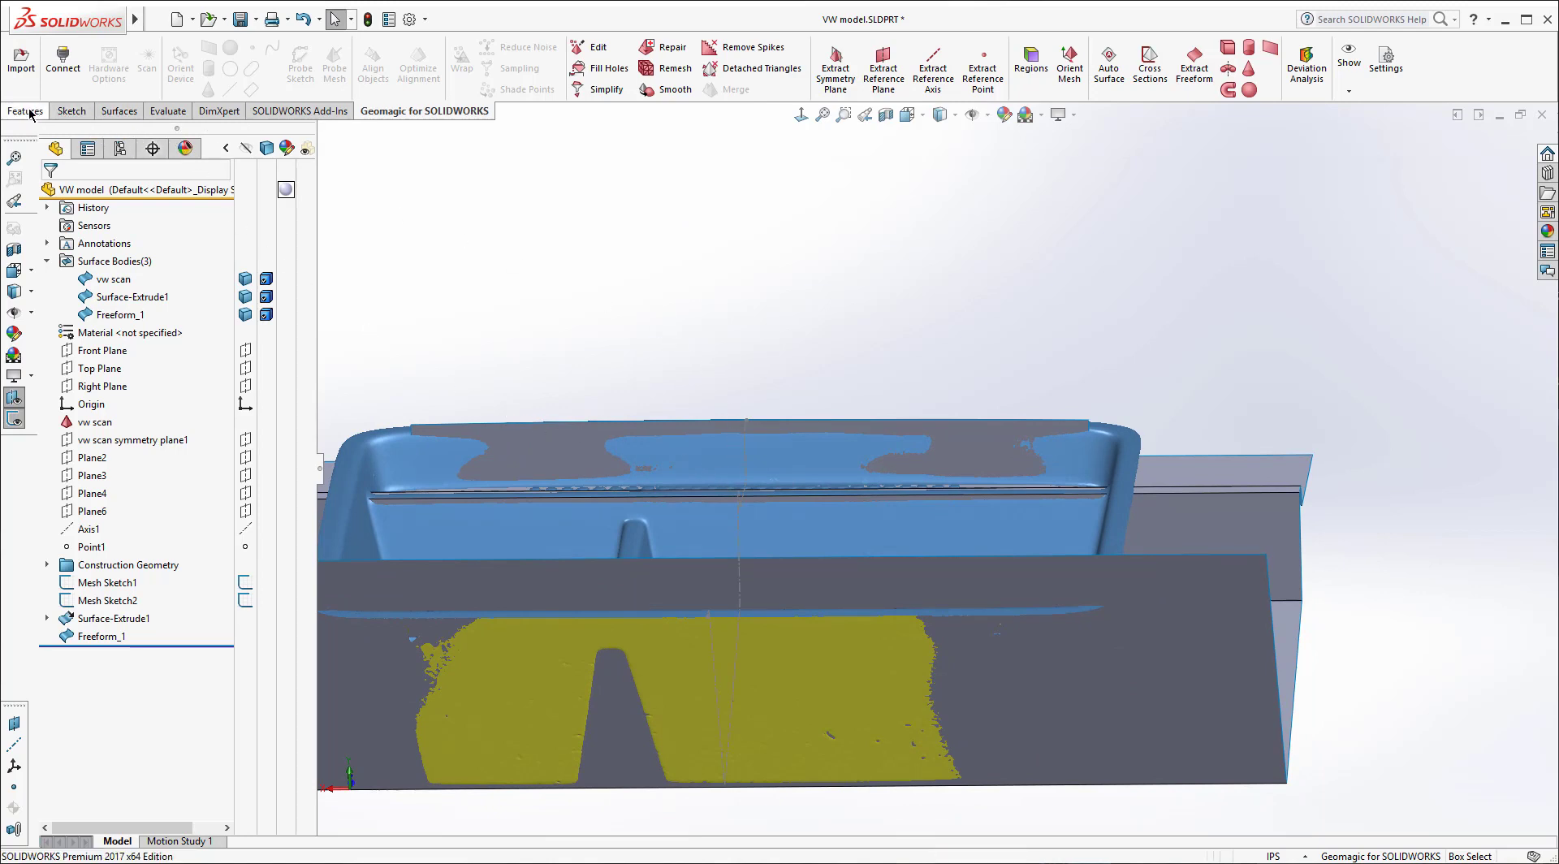
{"action": "left_click", "coordinate": [122, 114]}
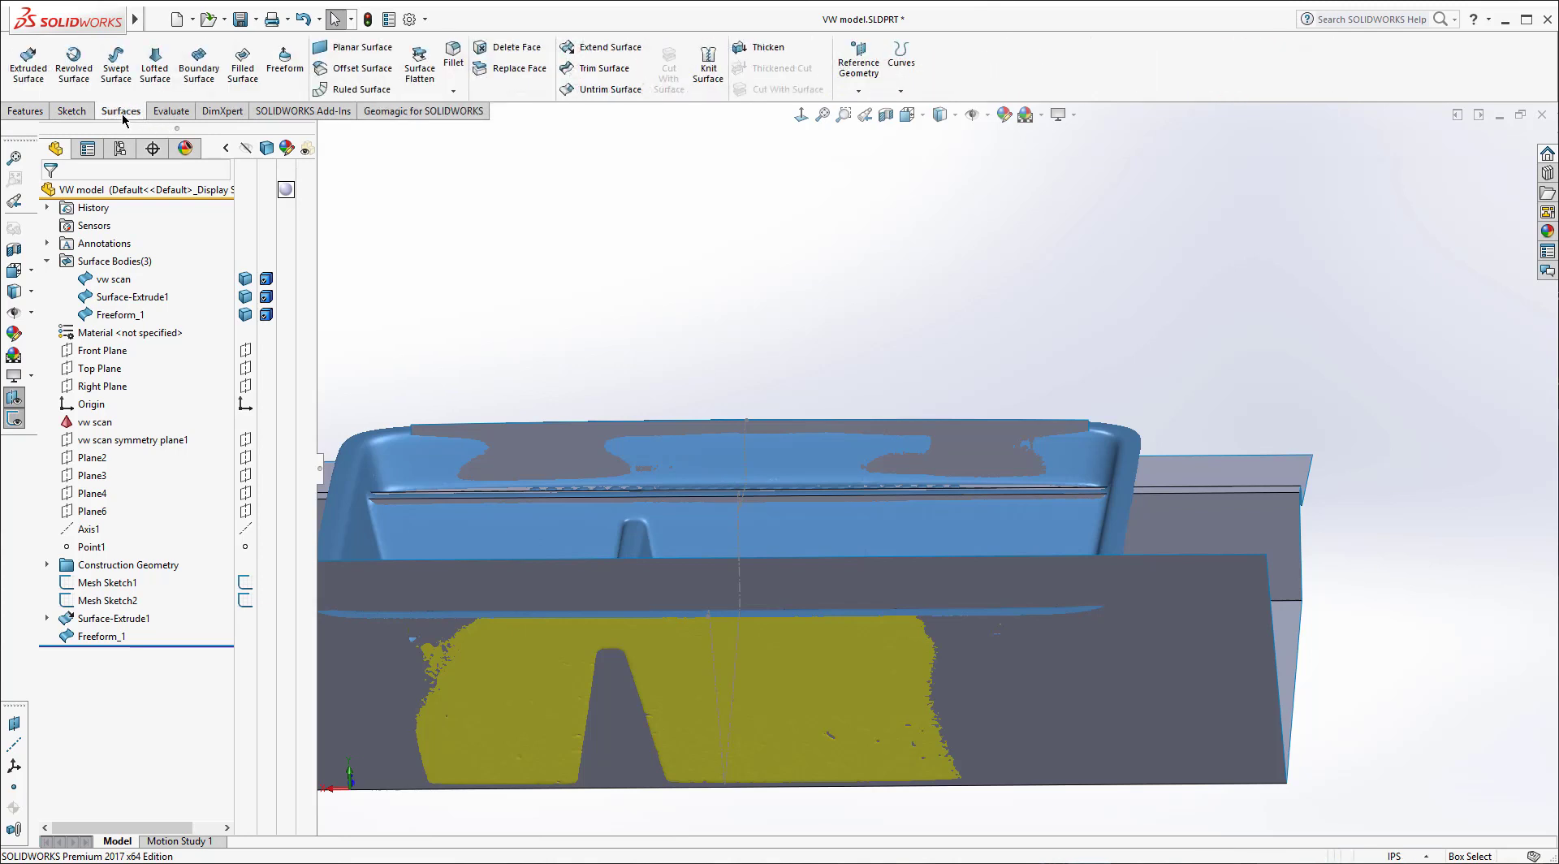
{"action": "left_click", "coordinate": [410, 437]}
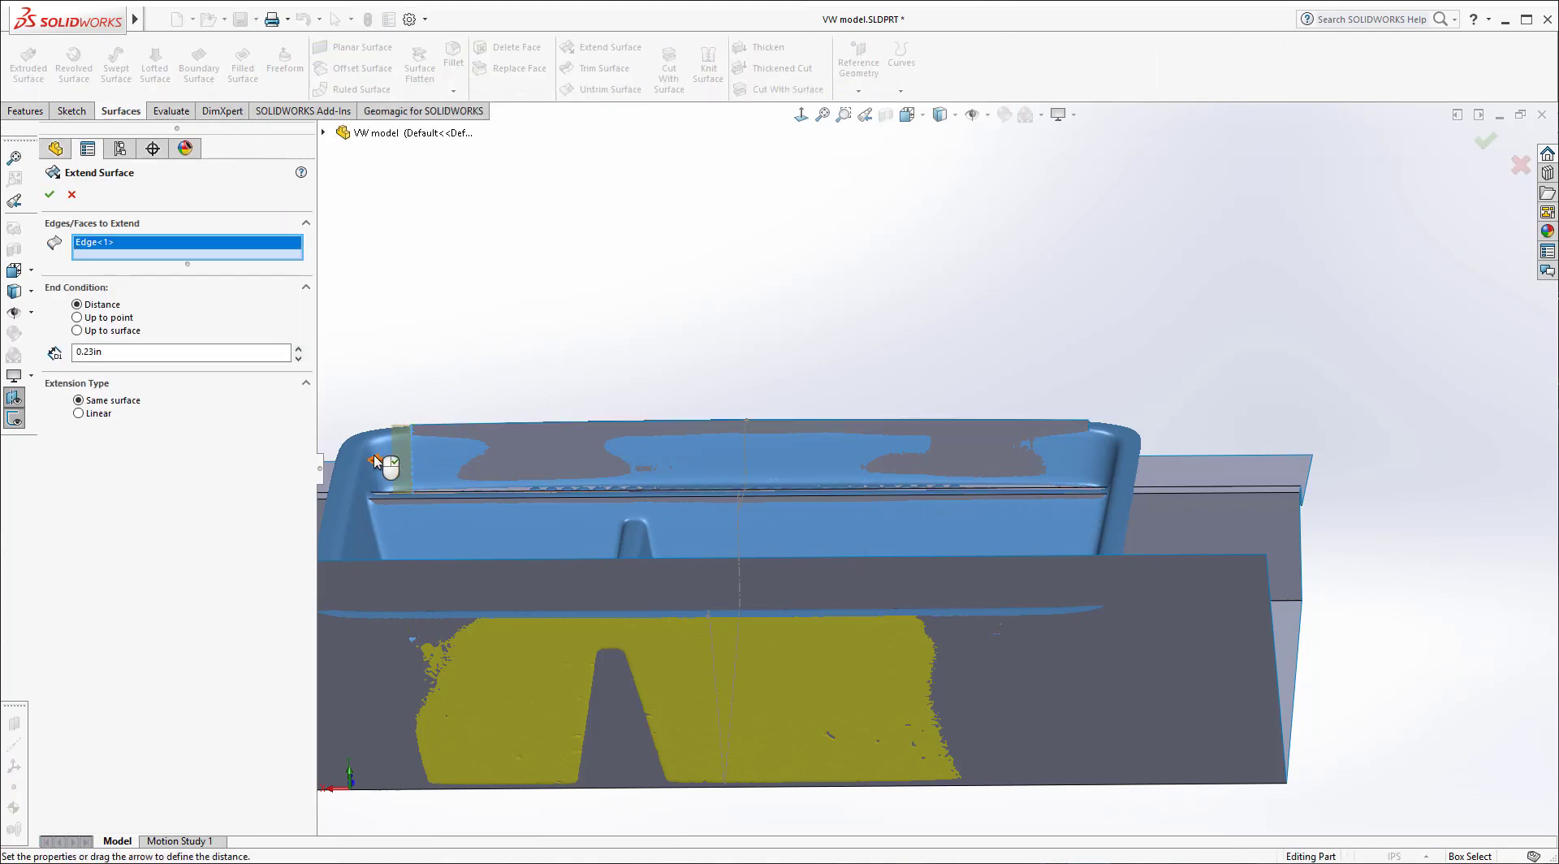
{"action": "left_click_drag", "start_coordinate": [370, 465], "coordinate": [305, 459]}
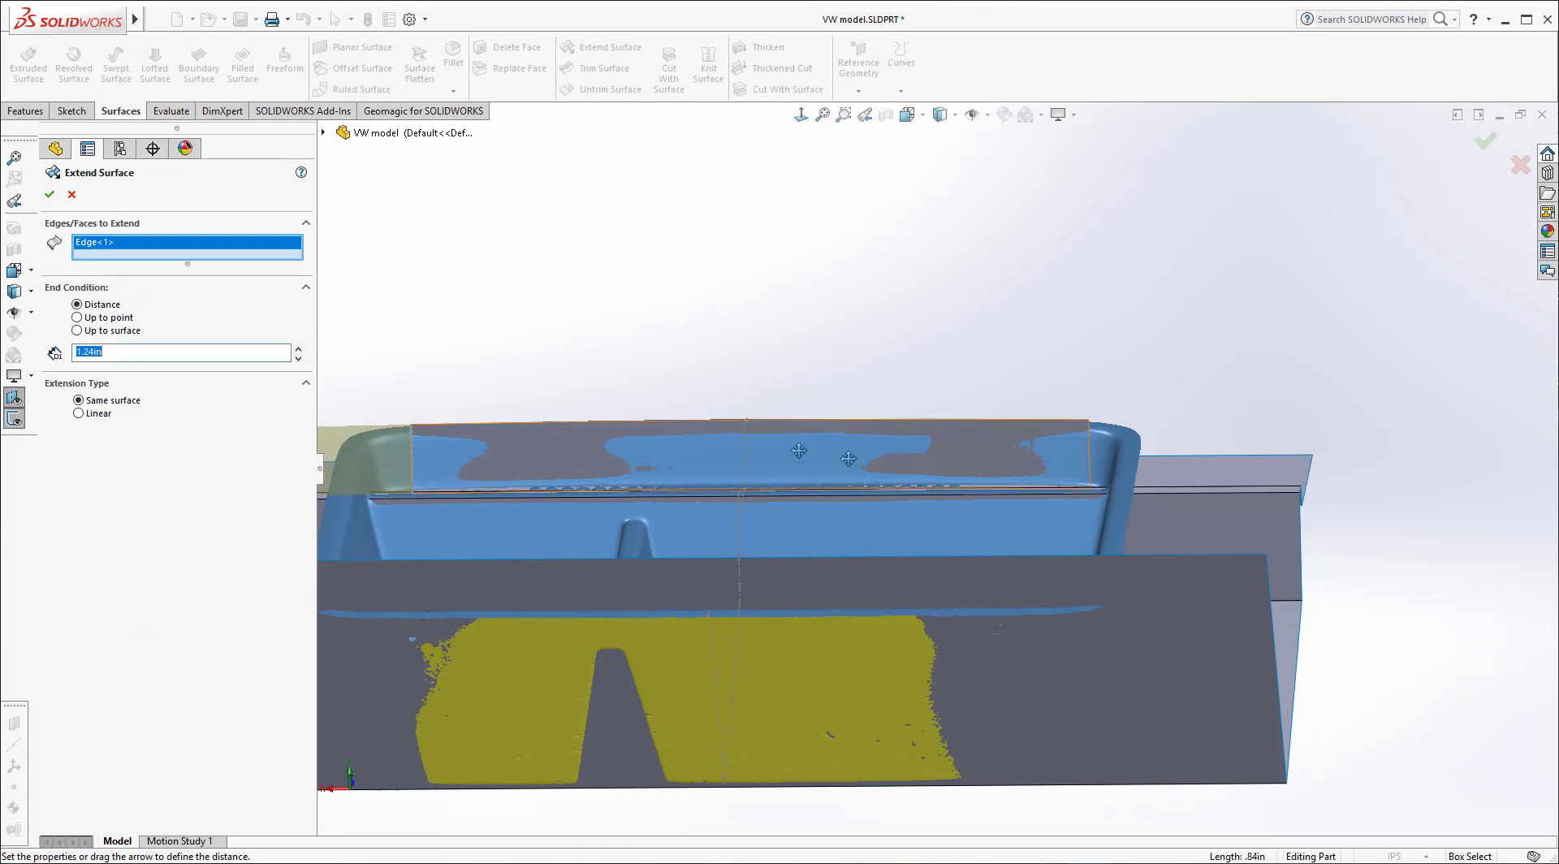
{"action": "left_click", "coordinate": [1097, 448]}
{"action": "scroll", "coordinate": [1019, 358], "scroll_direction": "up", "scroll_amount": 3}
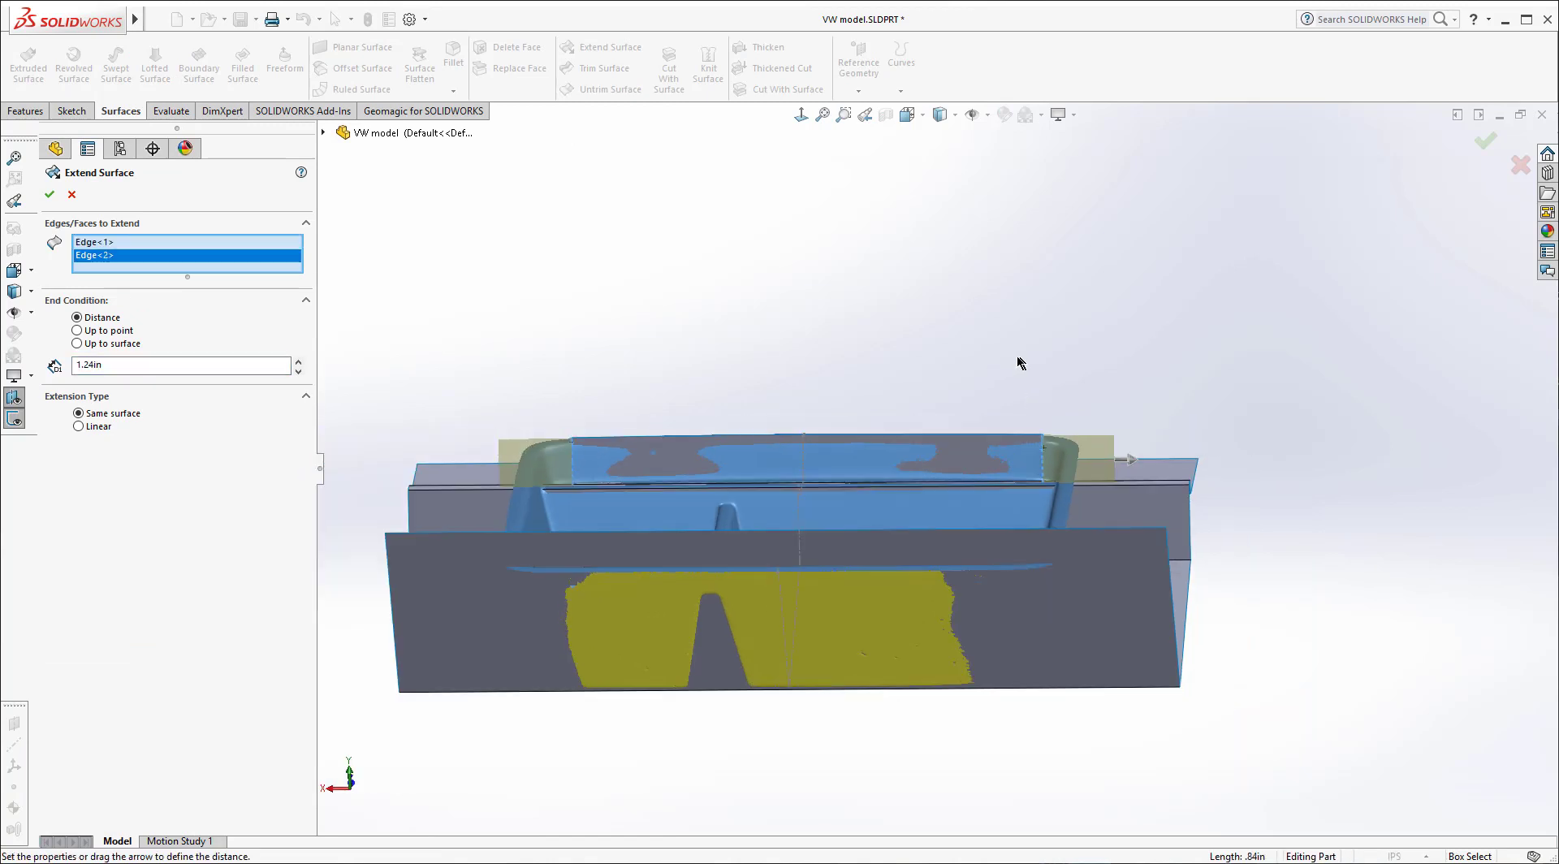
{"action": "middle_click_drag", "start_coordinate": [917, 374], "coordinate": [916, 388]}
{"action": "left_click", "coordinate": [51, 196]}
{"action": "middle_click_drag", "start_coordinate": [681, 341], "coordinate": [885, 387]}
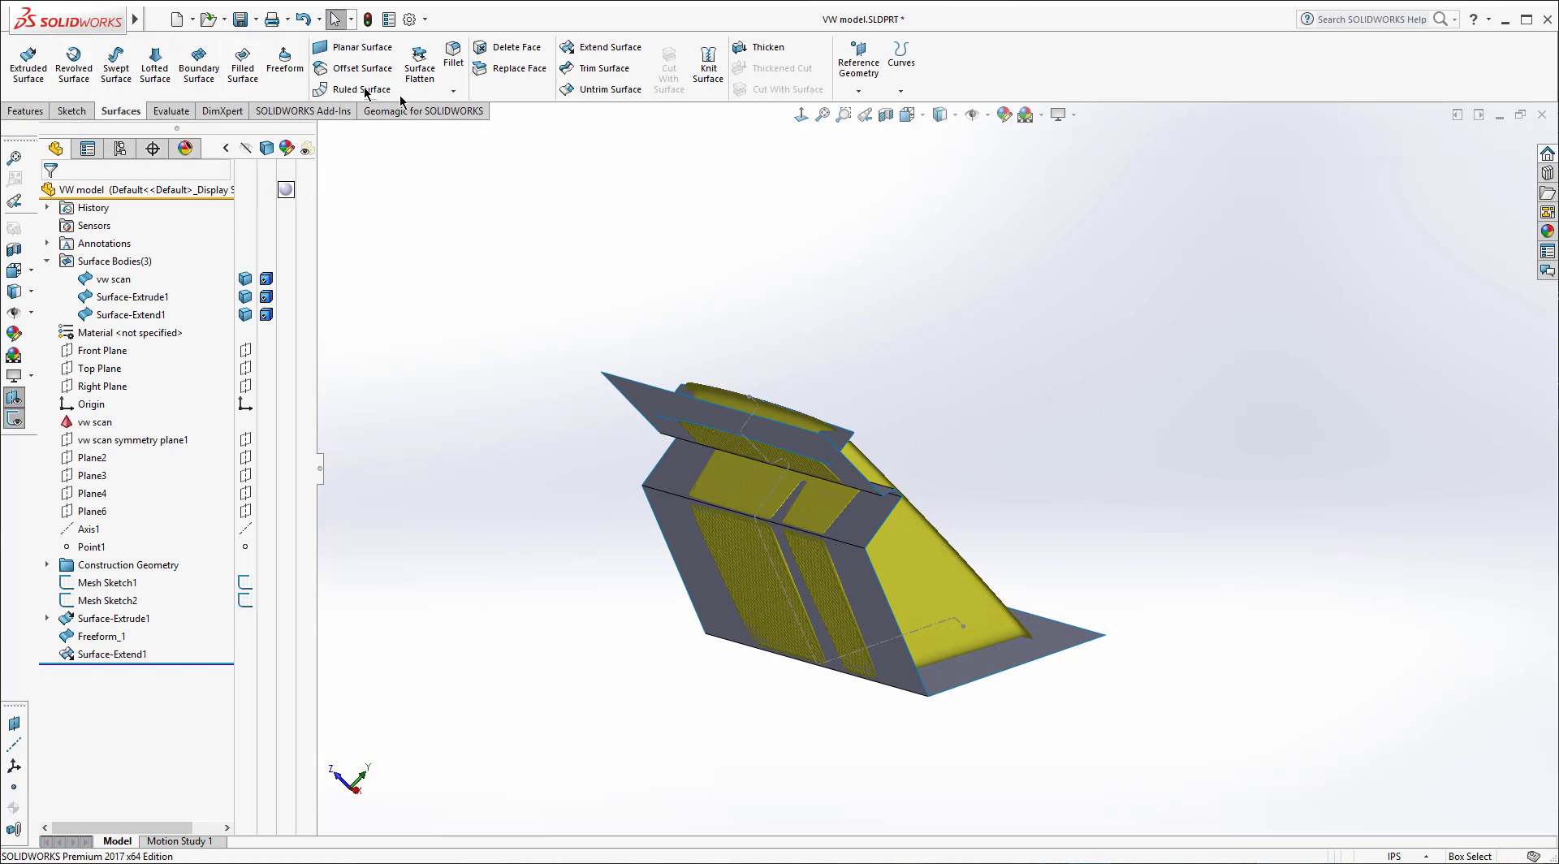
{"action": "left_click", "coordinate": [612, 54]}
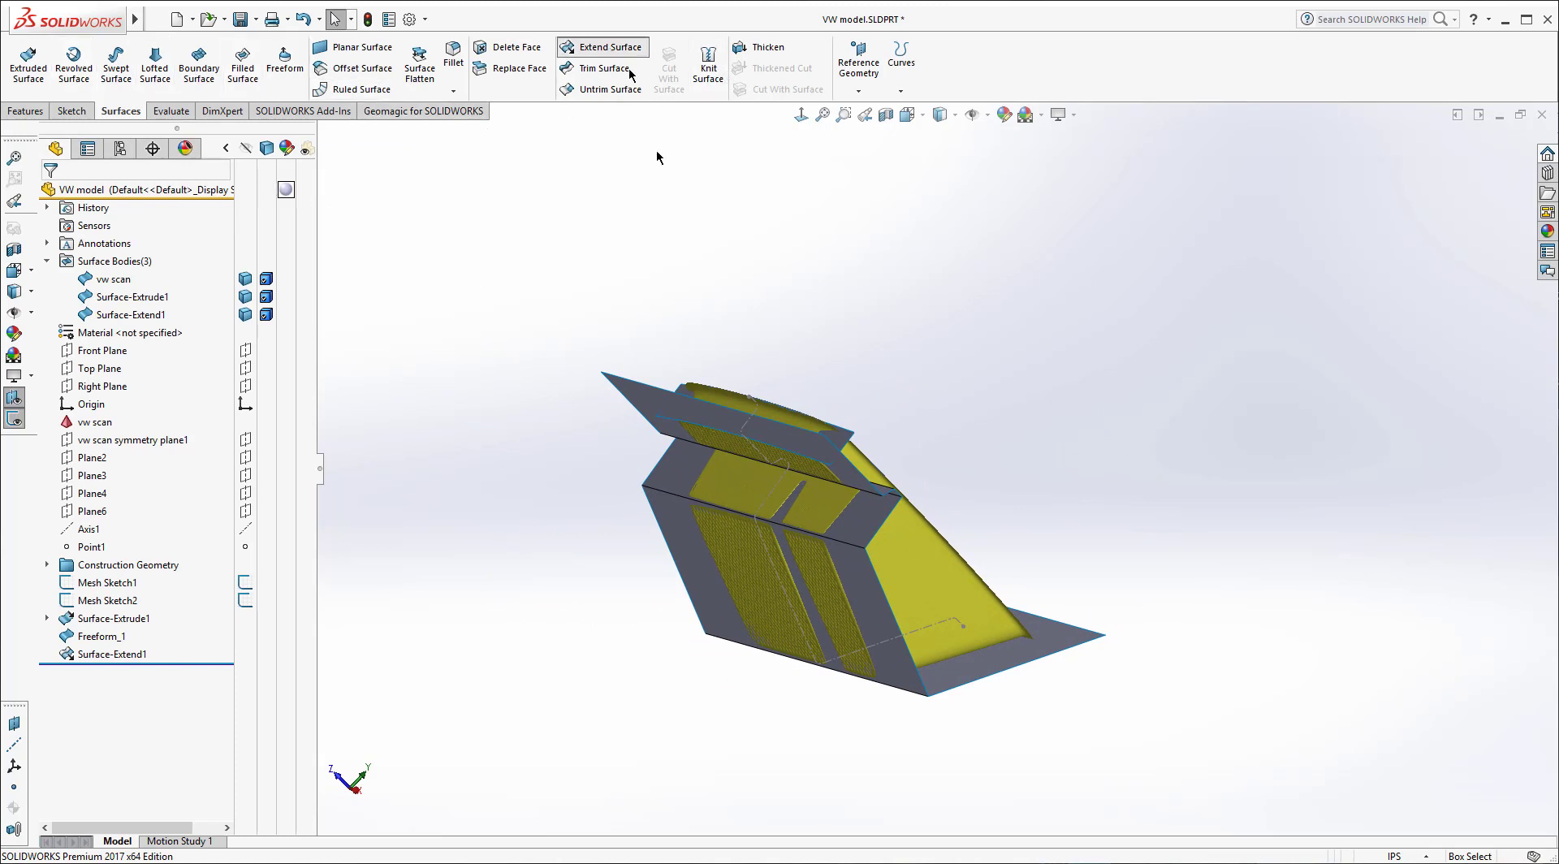
{"action": "scroll", "coordinate": [670, 423], "scroll_direction": "down", "scroll_amount": 3}
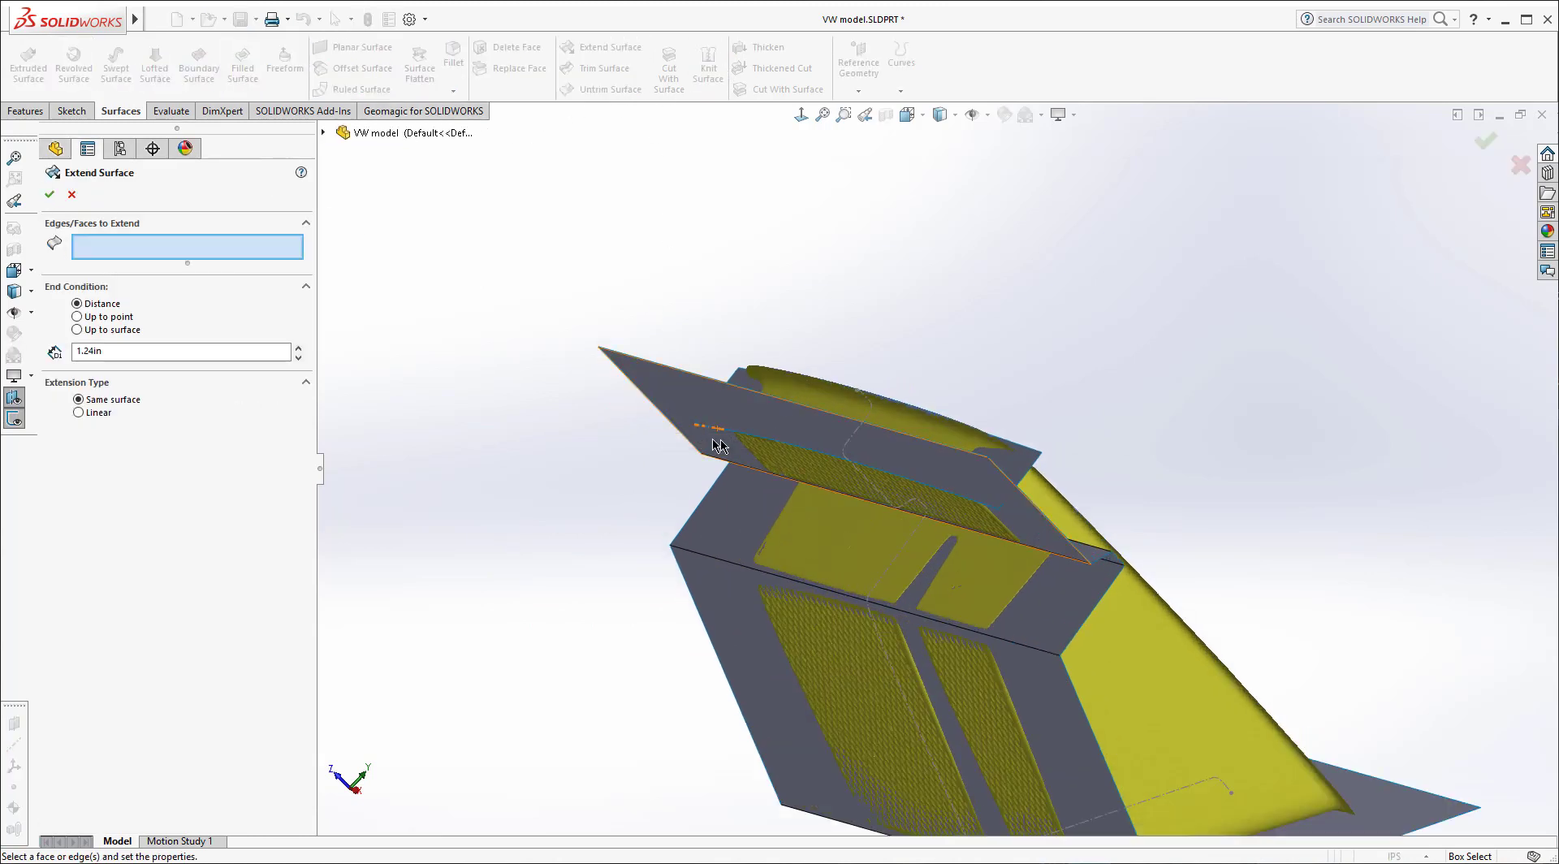
{"action": "left_click", "coordinate": [763, 447]}
{"action": "middle_click_drag", "start_coordinate": [866, 340], "coordinate": [926, 341]}
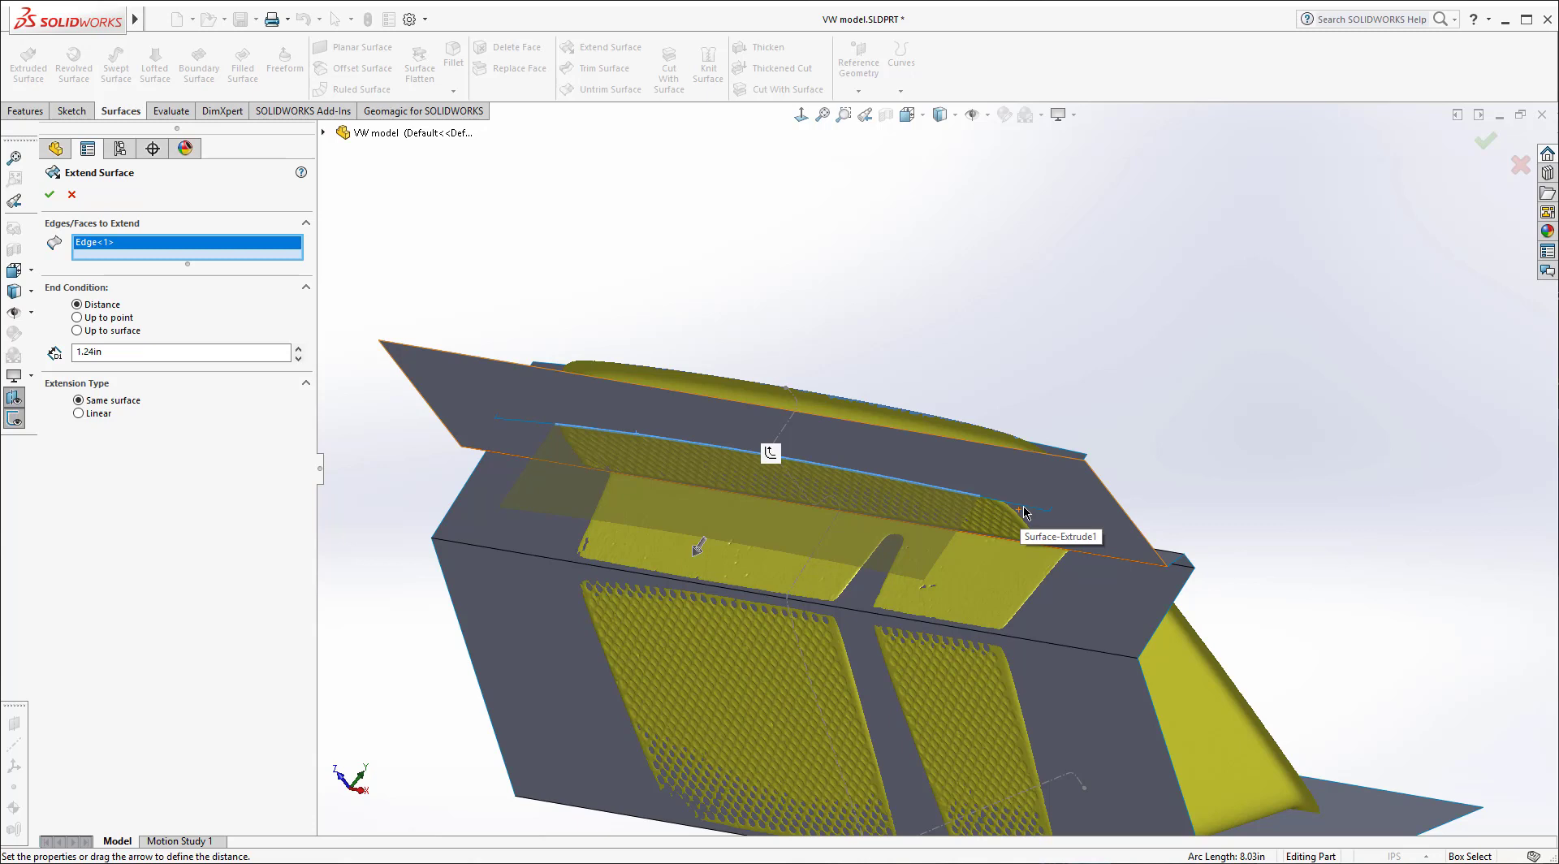
{"action": "left_click", "coordinate": [73, 195]}
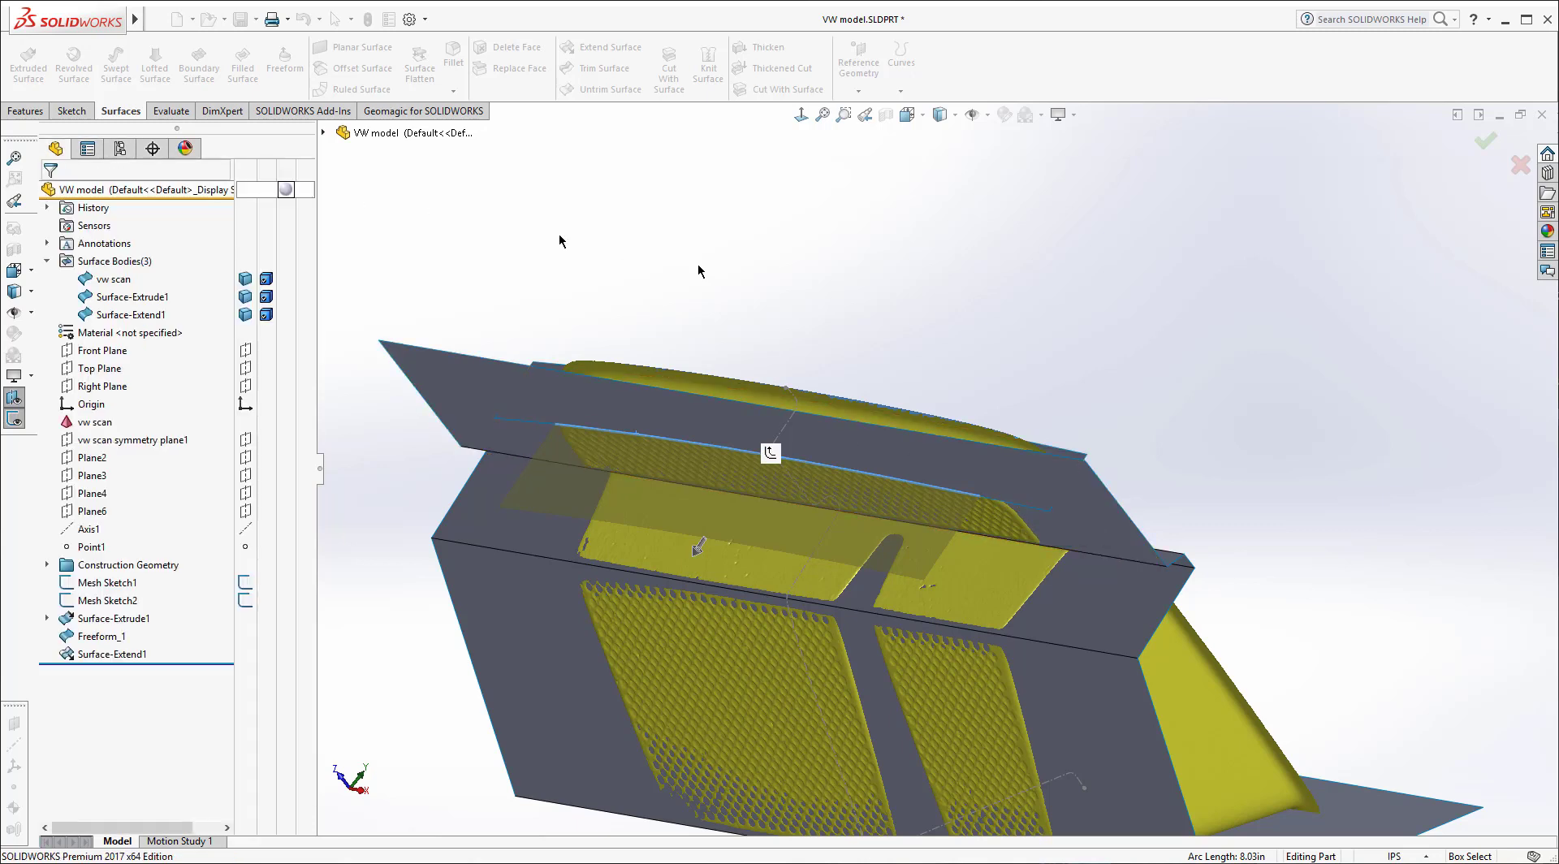
Step: Hide the scan and extruded surface bodies, and edit the surface extension to include the freeform surface's two long edges at 1.24 in
{"action": "left_click", "coordinate": [247, 282]}
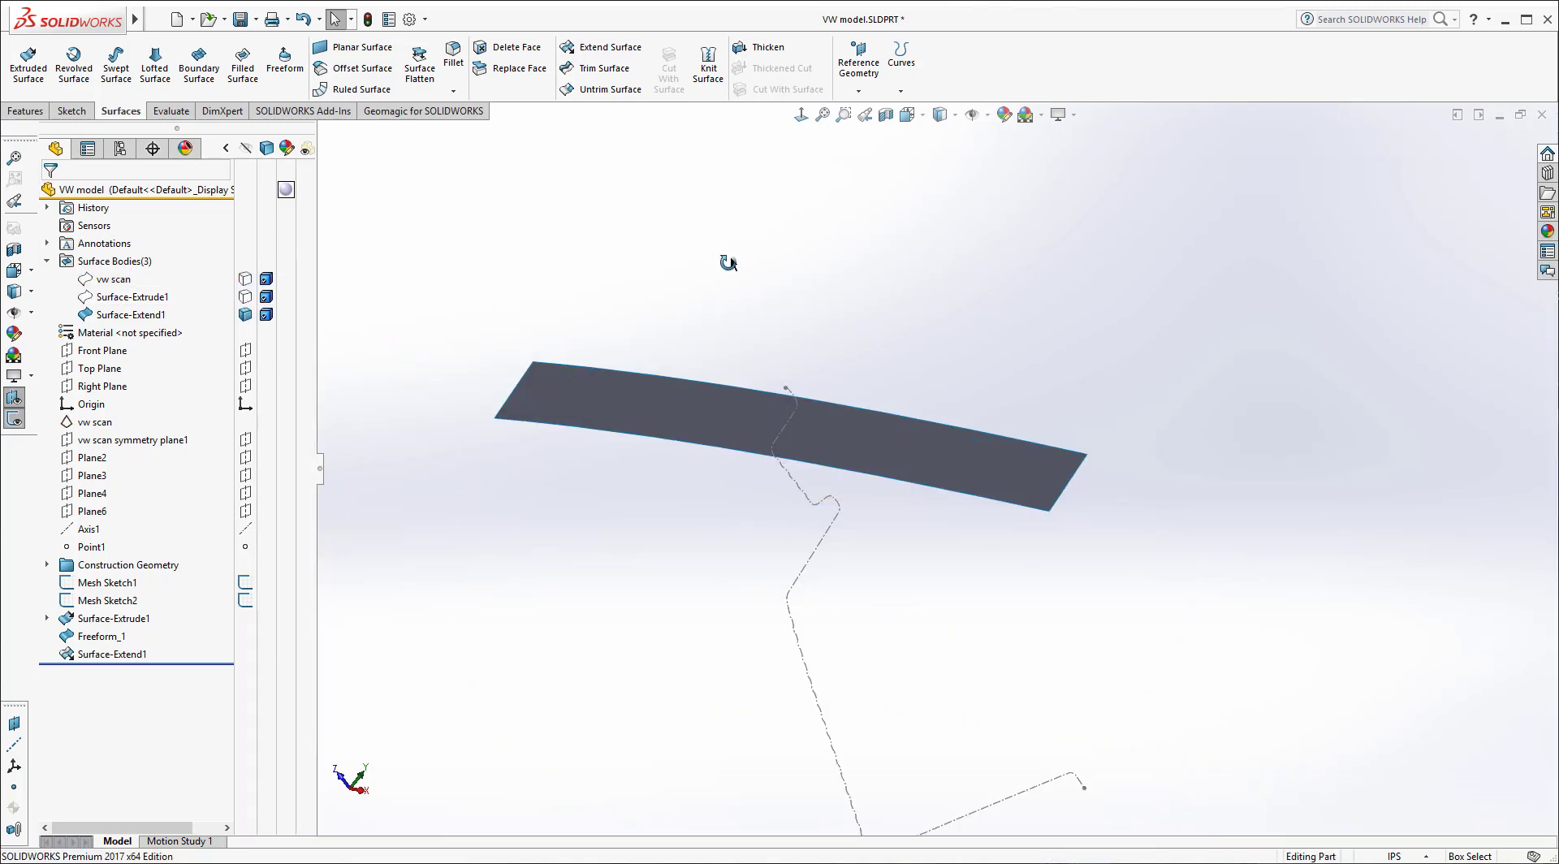
{"action": "left_click", "coordinate": [101, 654]}
{"action": "right_click", "coordinate": [101, 654]}
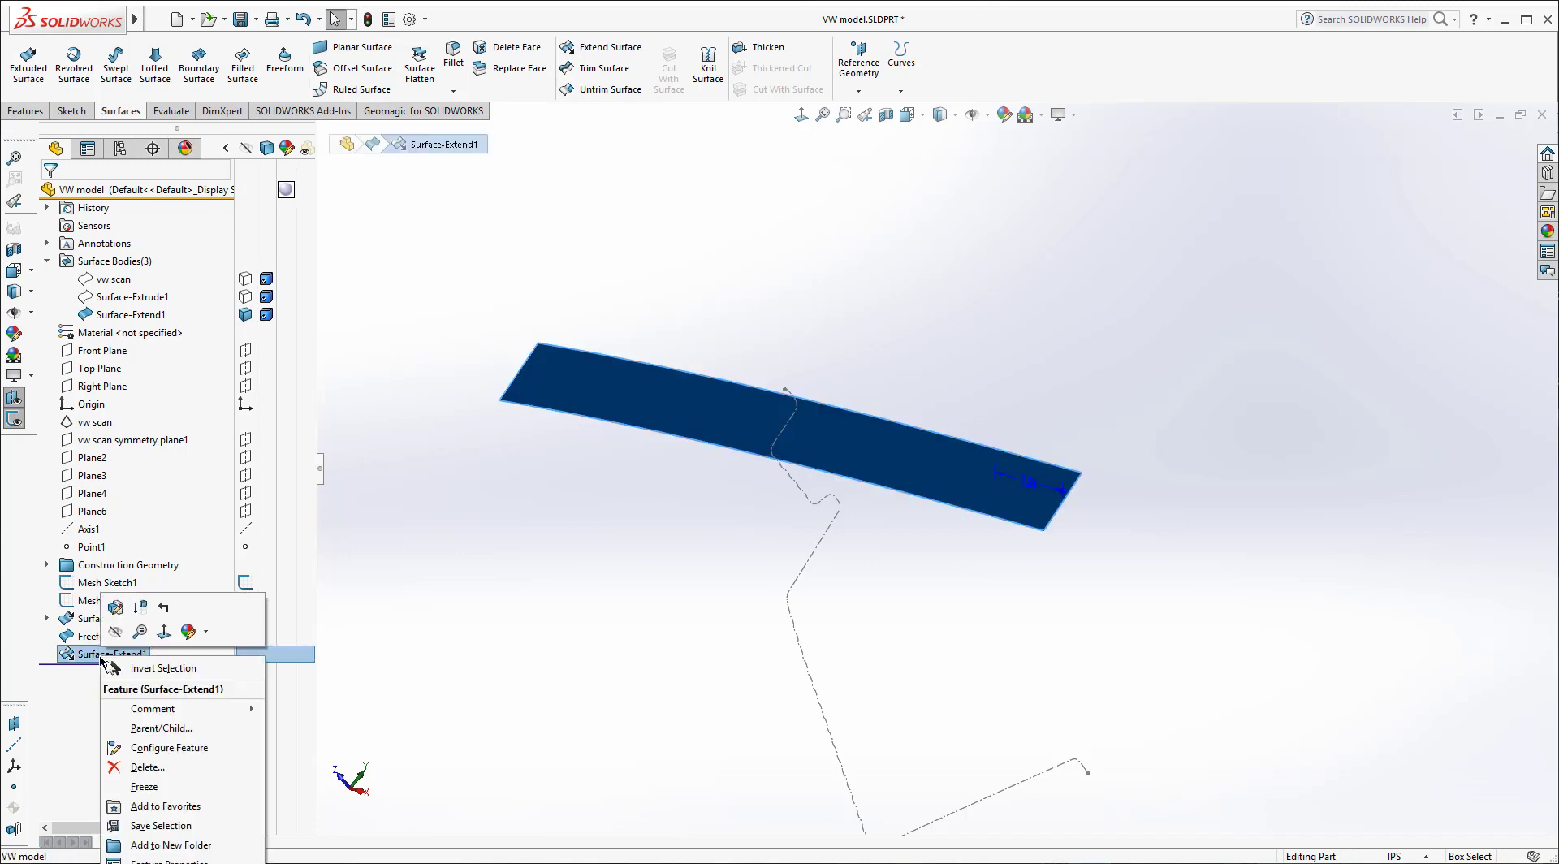
{"action": "left_click", "coordinate": [119, 619]}
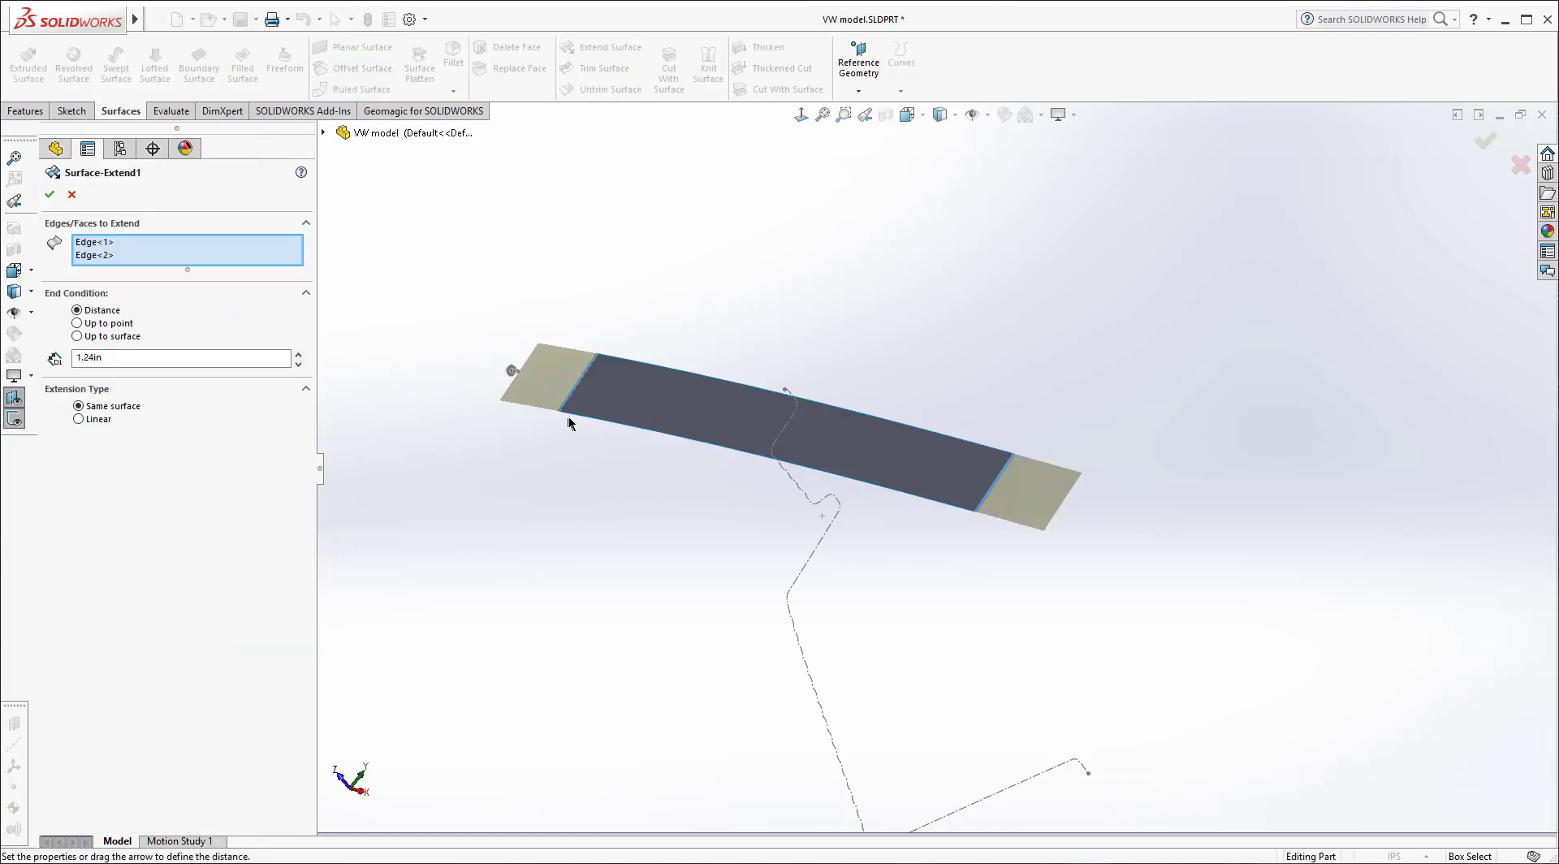
{"action": "left_click", "coordinate": [649, 364]}
{"action": "left_click", "coordinate": [594, 342]}
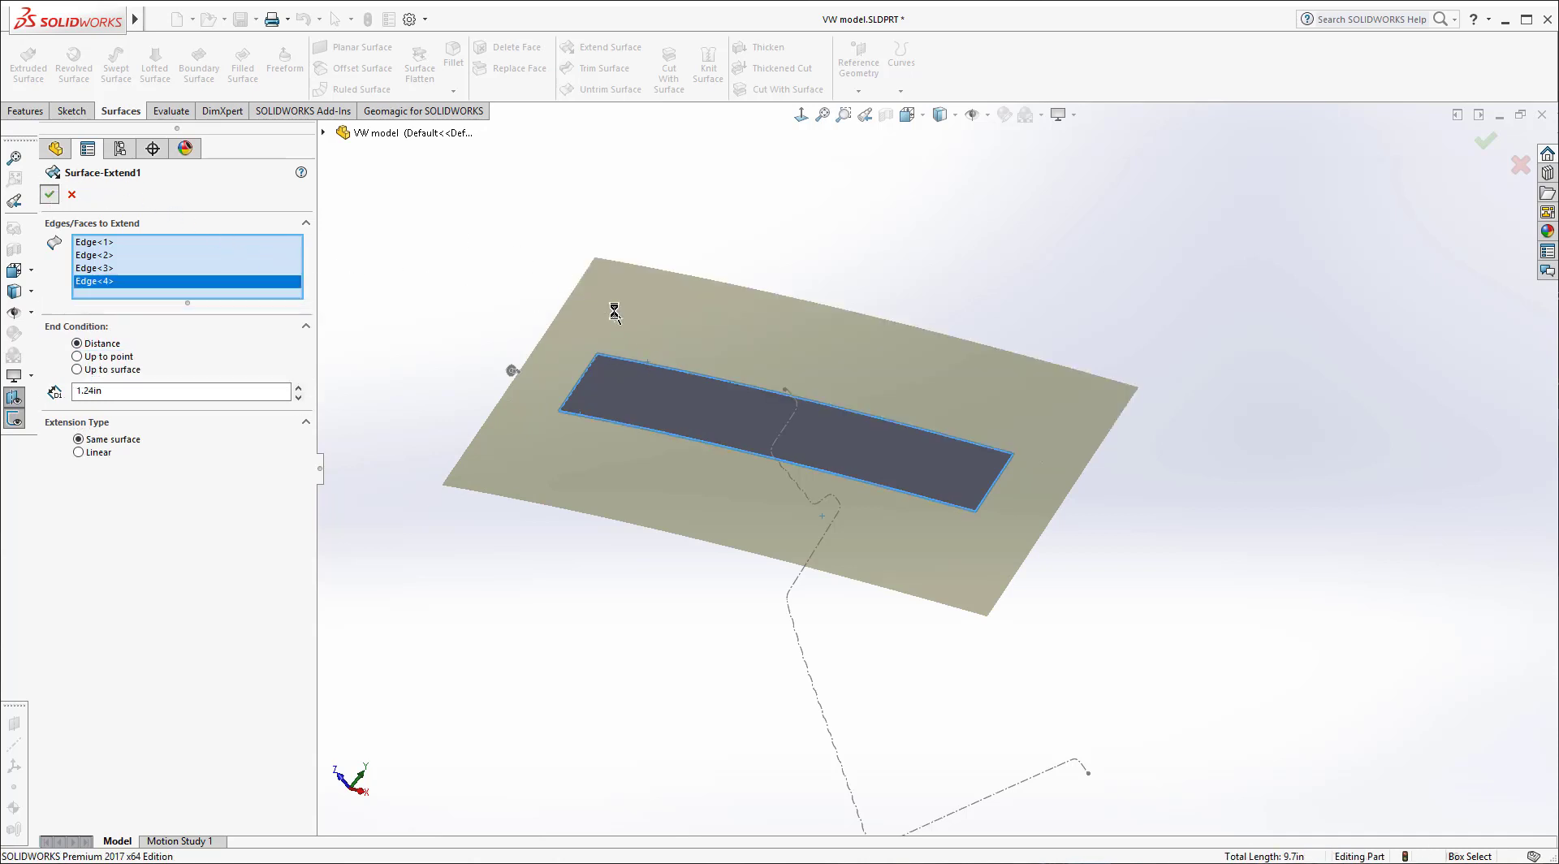
{"action": "key", "text": "Return"}
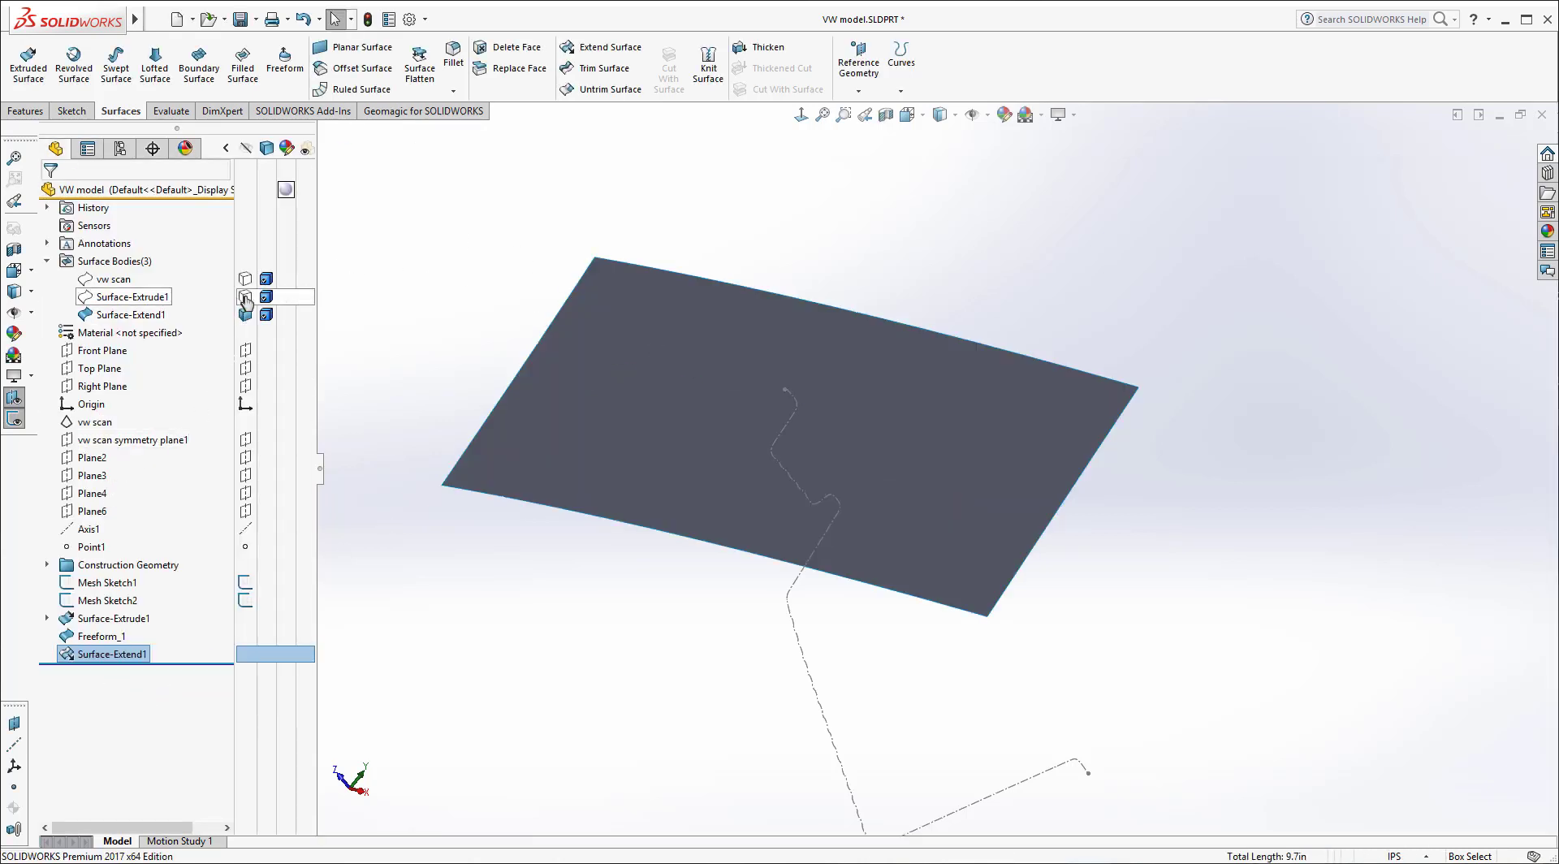
Step: Show the extruded profile surface again and check how the extended back wall surface crosses it
{"action": "left_click", "coordinate": [245, 296]}
{"action": "middle_click_drag", "start_coordinate": [987, 305], "coordinate": [822, 291]}
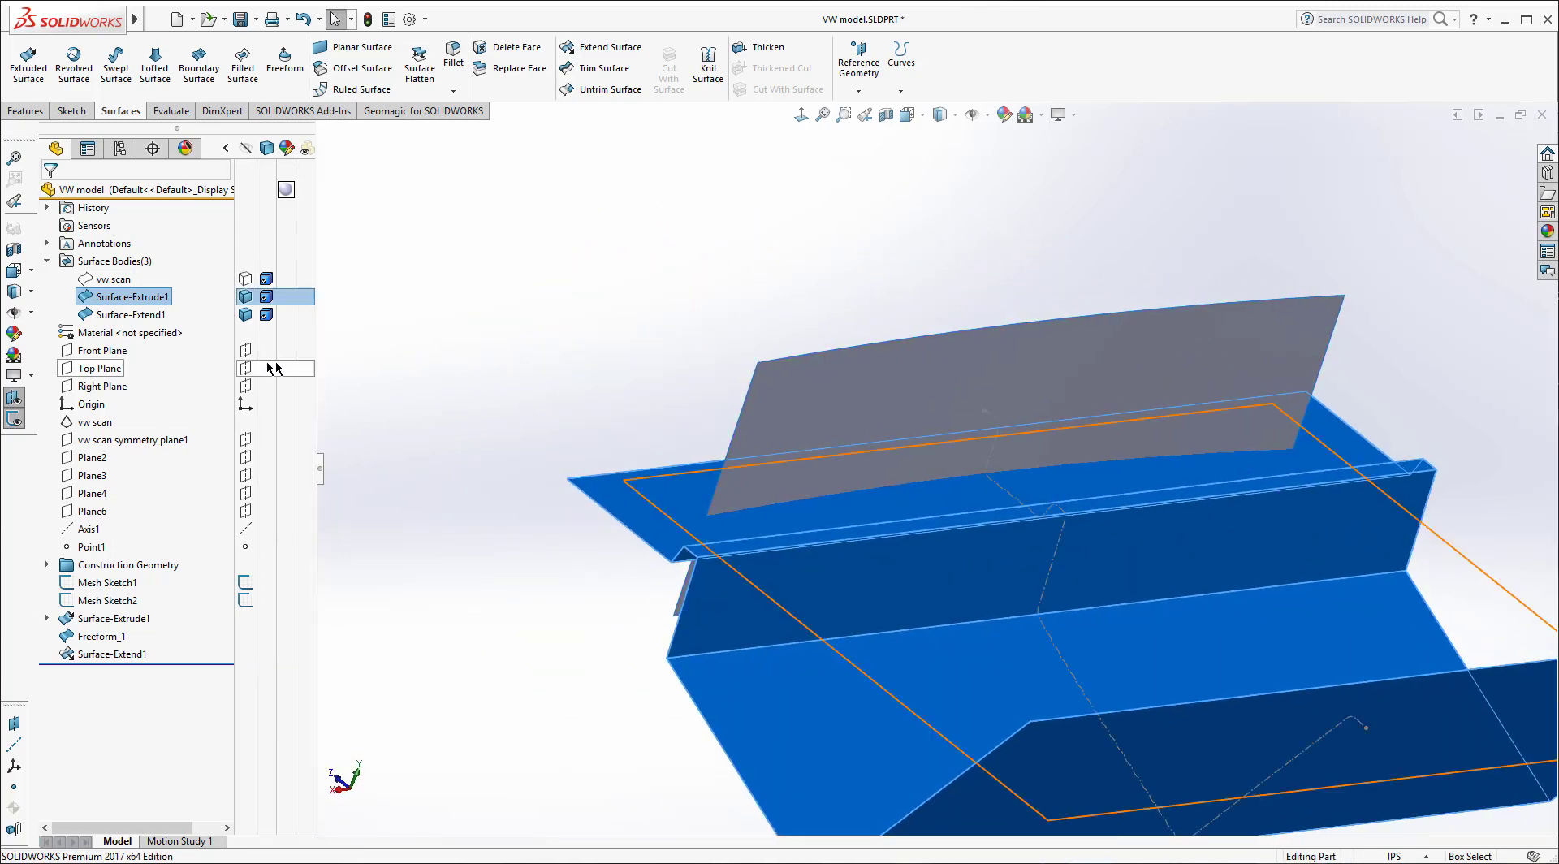
{"action": "left_click", "coordinate": [637, 306]}
{"action": "scroll", "coordinate": [910, 363], "scroll_direction": "up", "scroll_amount": 2}
{"action": "middle_click_drag", "start_coordinate": [909, 363], "coordinate": [852, 361]}
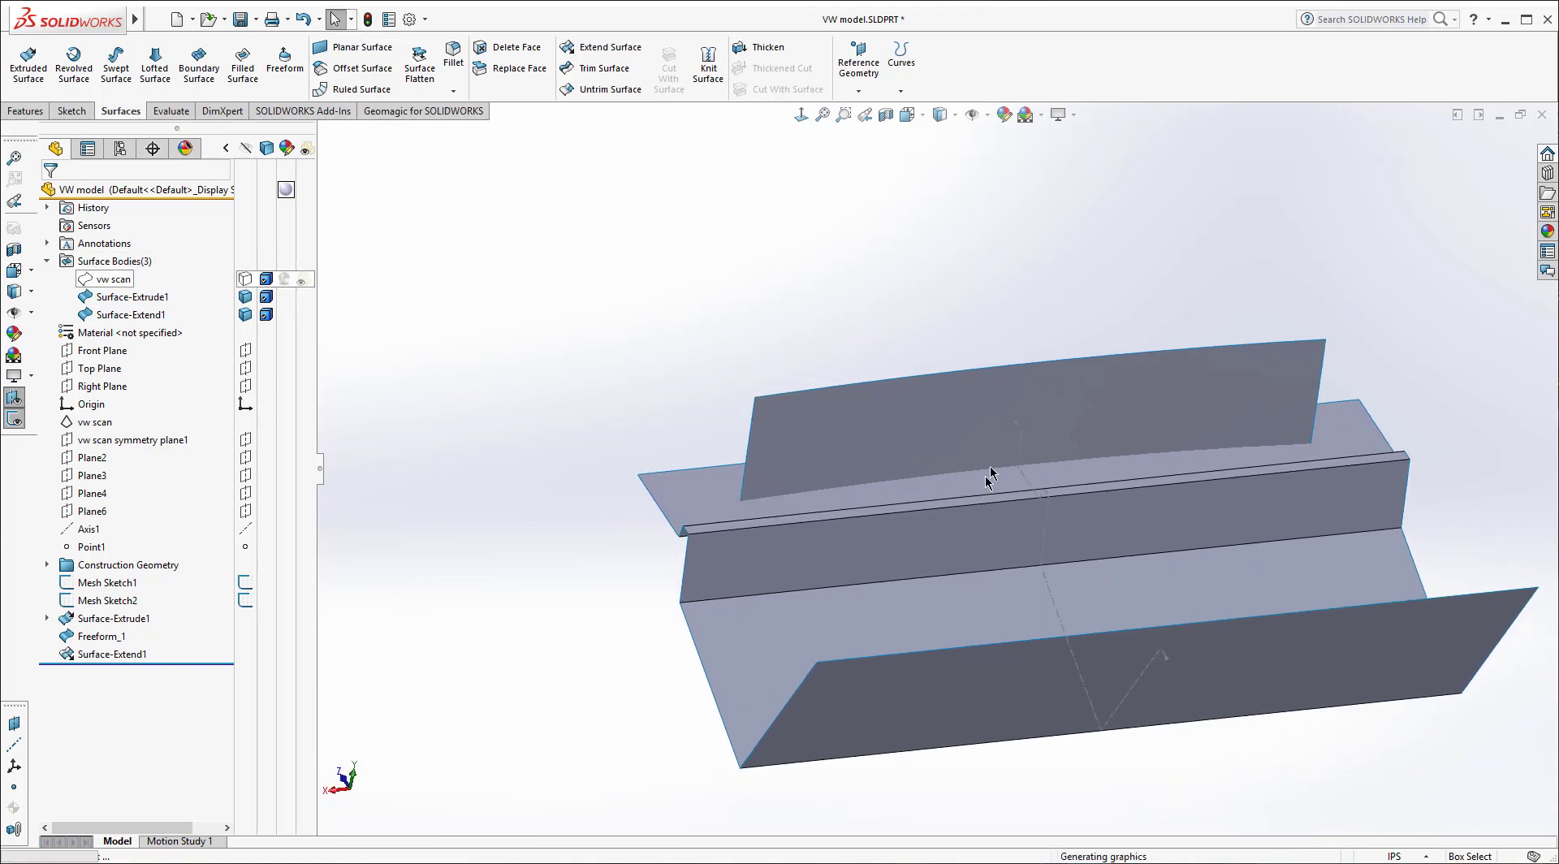
Step: Show the vw scan body again to compare it with the surfaces, and save the part
{"action": "middle_click_drag", "start_coordinate": [978, 442], "coordinate": [899, 627]}
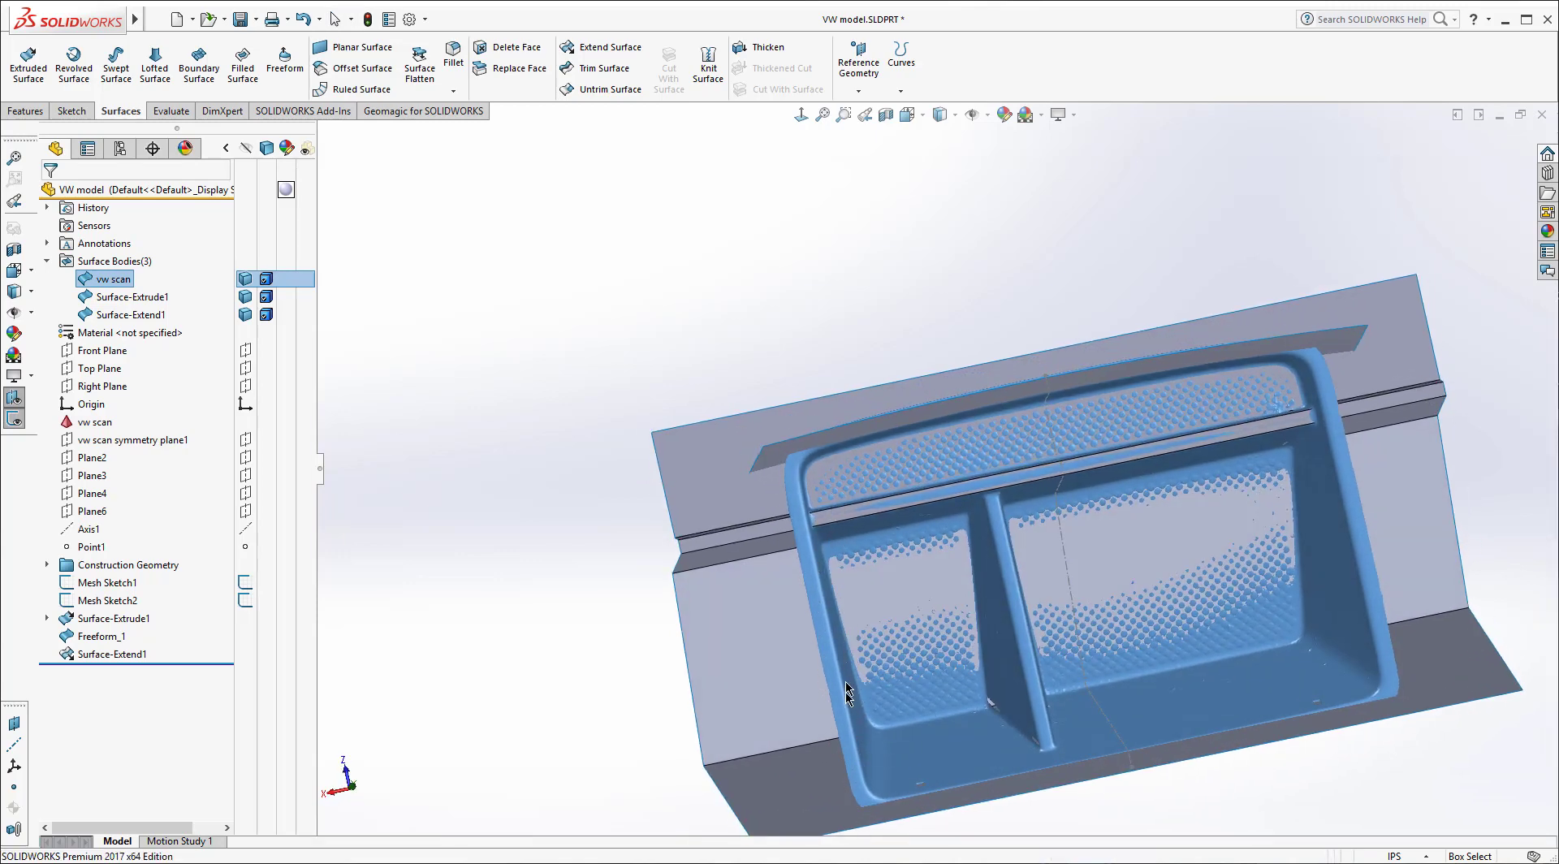
{"action": "middle_click_drag", "start_coordinate": [846, 660], "coordinate": [1035, 564]}
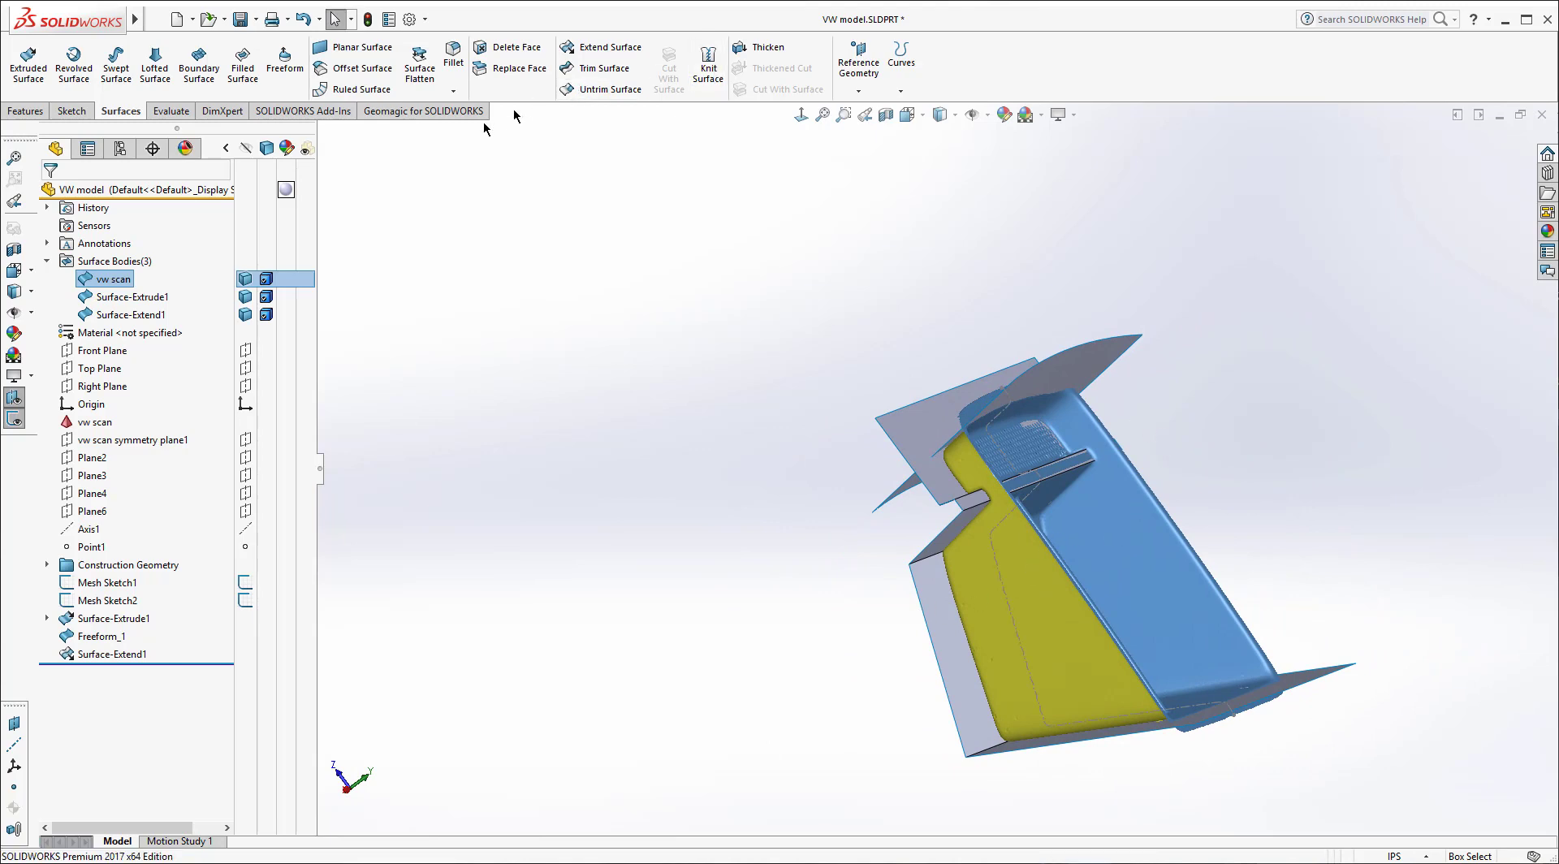
{"action": "left_click", "coordinate": [441, 109]}
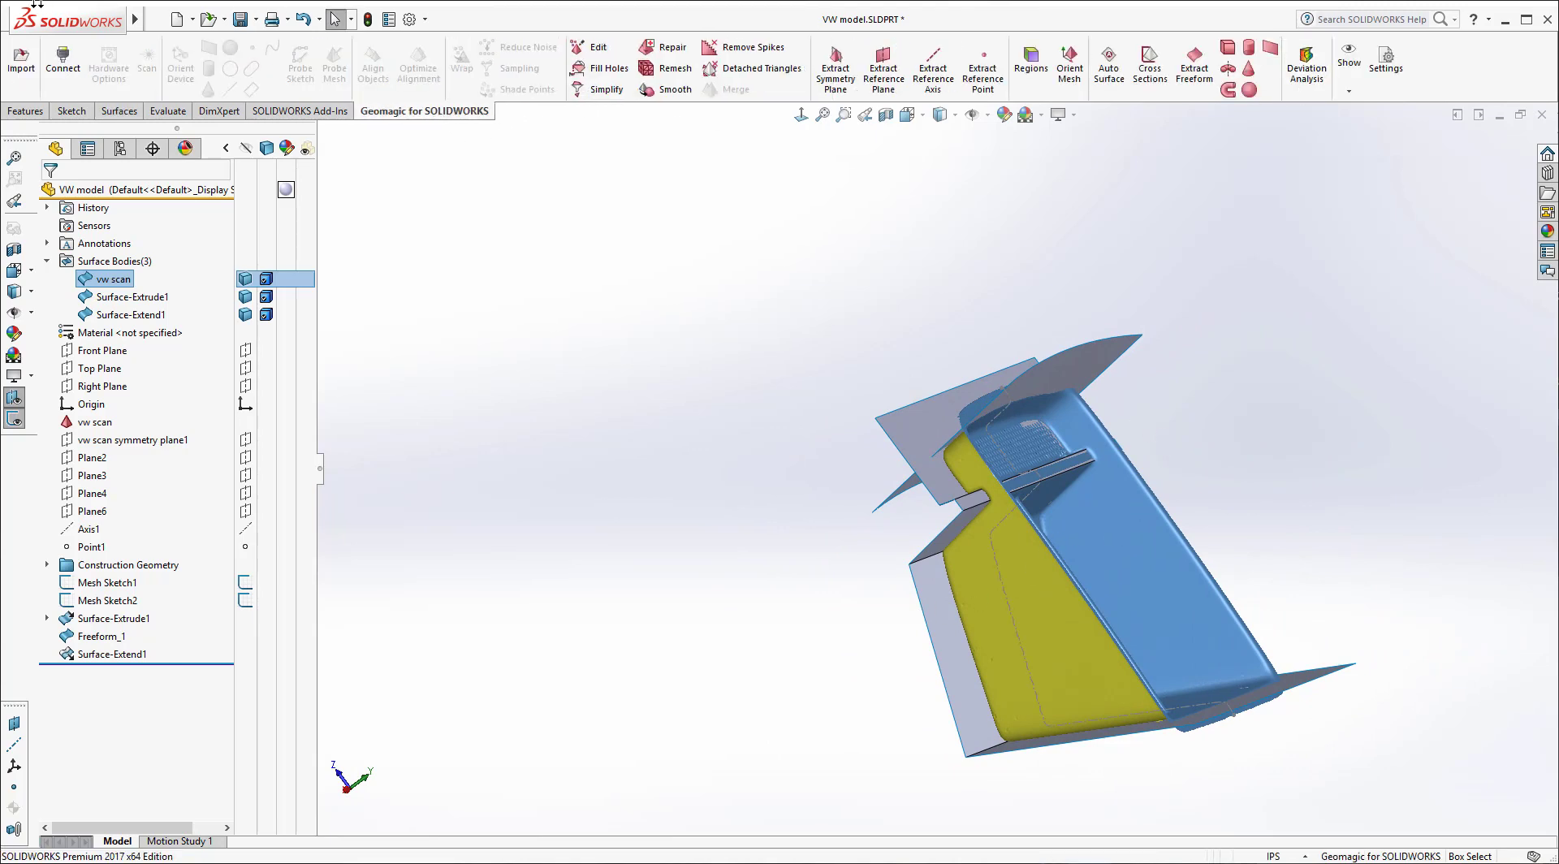
{"action": "mouse_move", "coordinate": [44, 12]}
{"action": "left_click", "coordinate": [156, 19]}
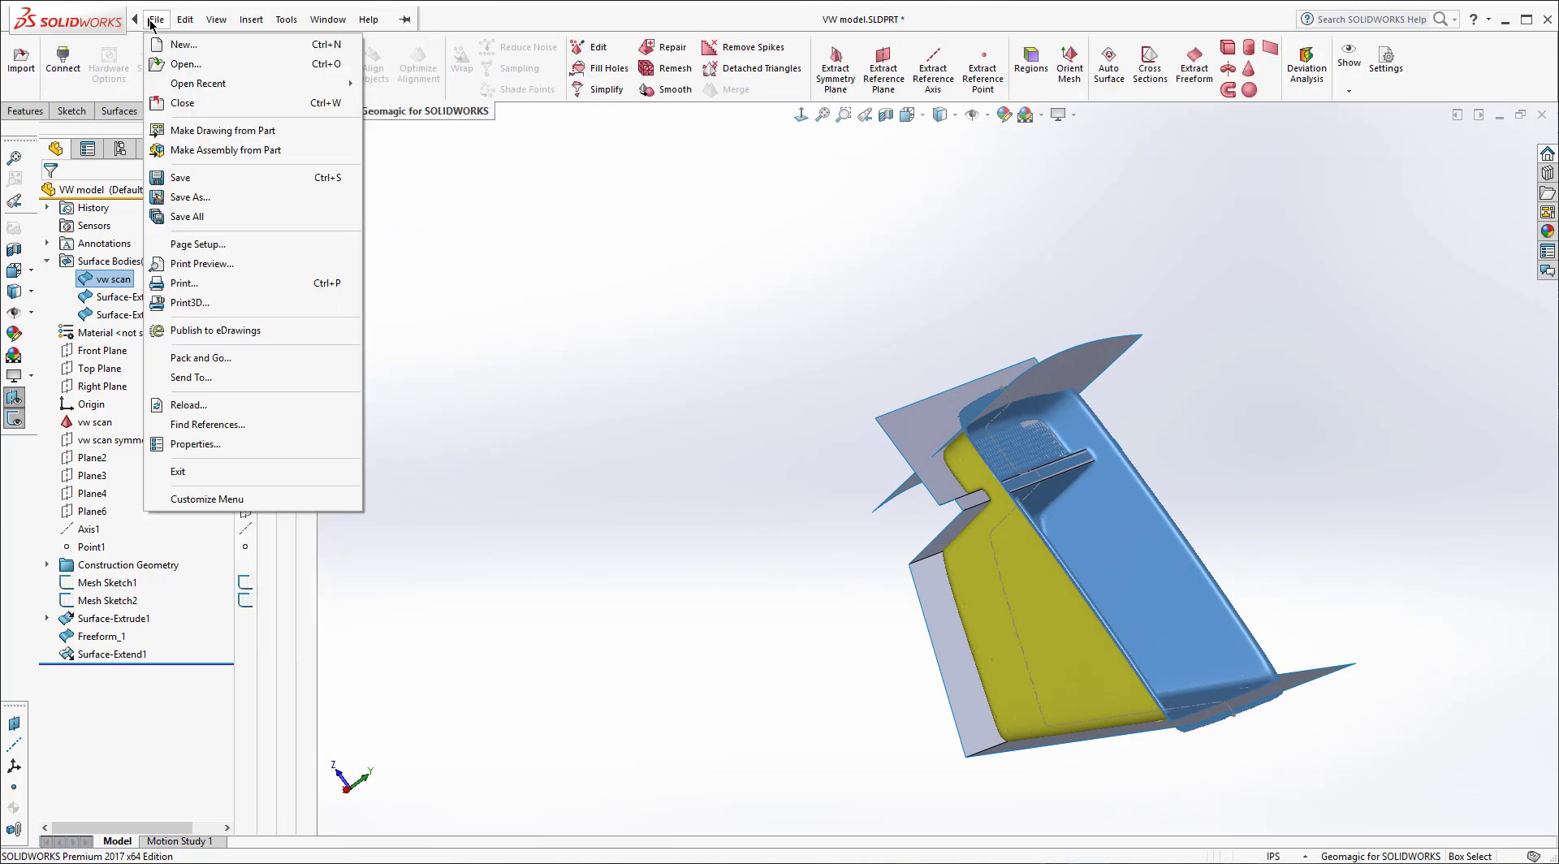
{"action": "left_click", "coordinate": [183, 179]}
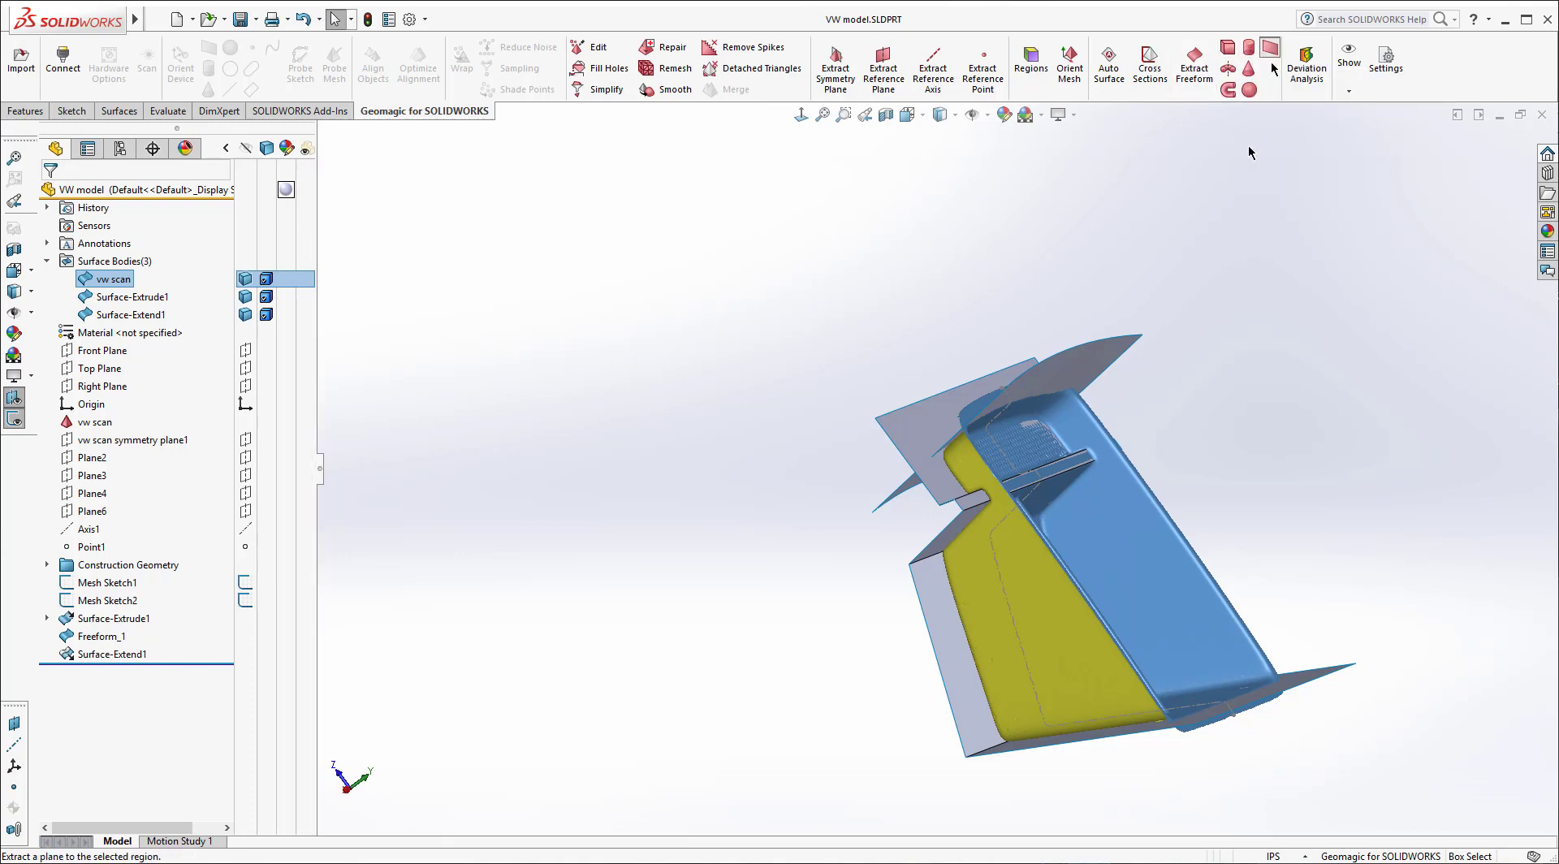
Step: Extract a plane surface from the scan's short end wall opposite the narrow compartment, with the enlargement raised to nearly its maximum
{"action": "left_click", "coordinate": [1123, 568]}
{"action": "middle_click_drag", "start_coordinate": [1233, 366], "coordinate": [1142, 421]}
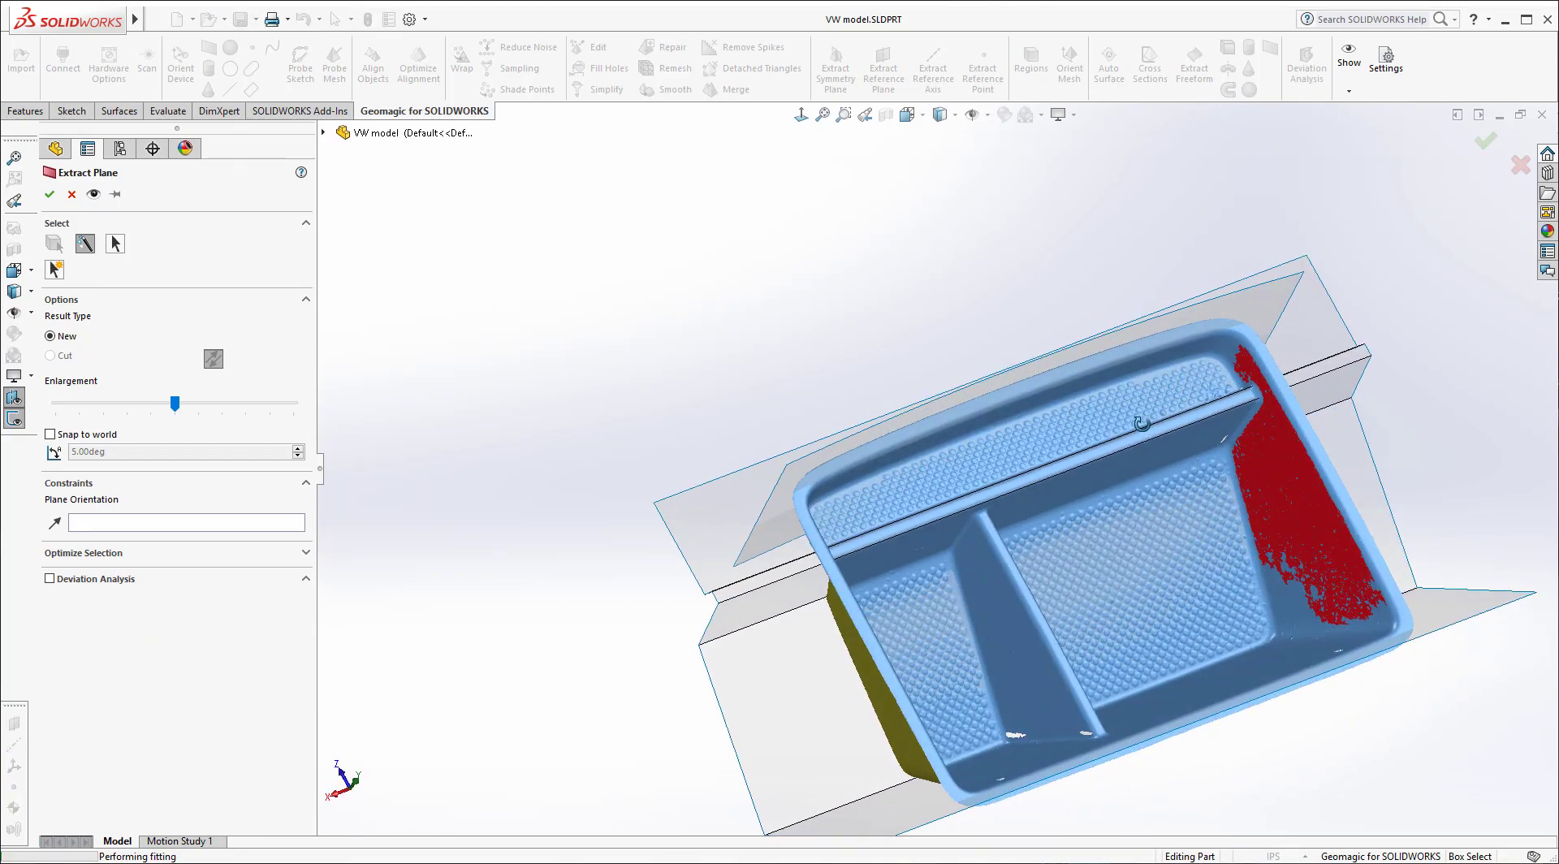
{"action": "left_click", "coordinate": [1297, 601]}
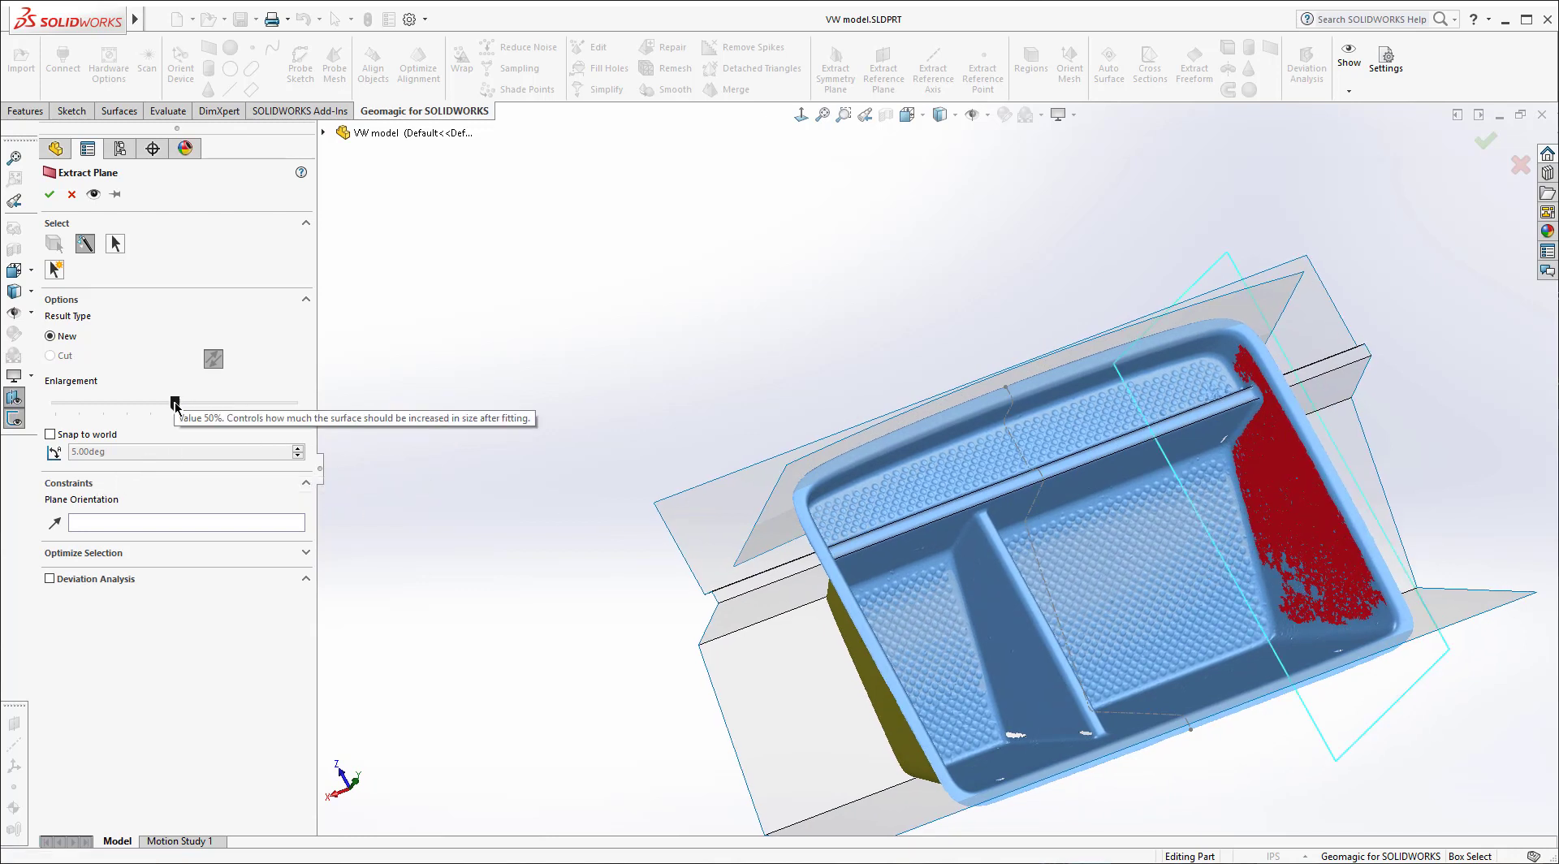
{"action": "left_click", "coordinate": [273, 403]}
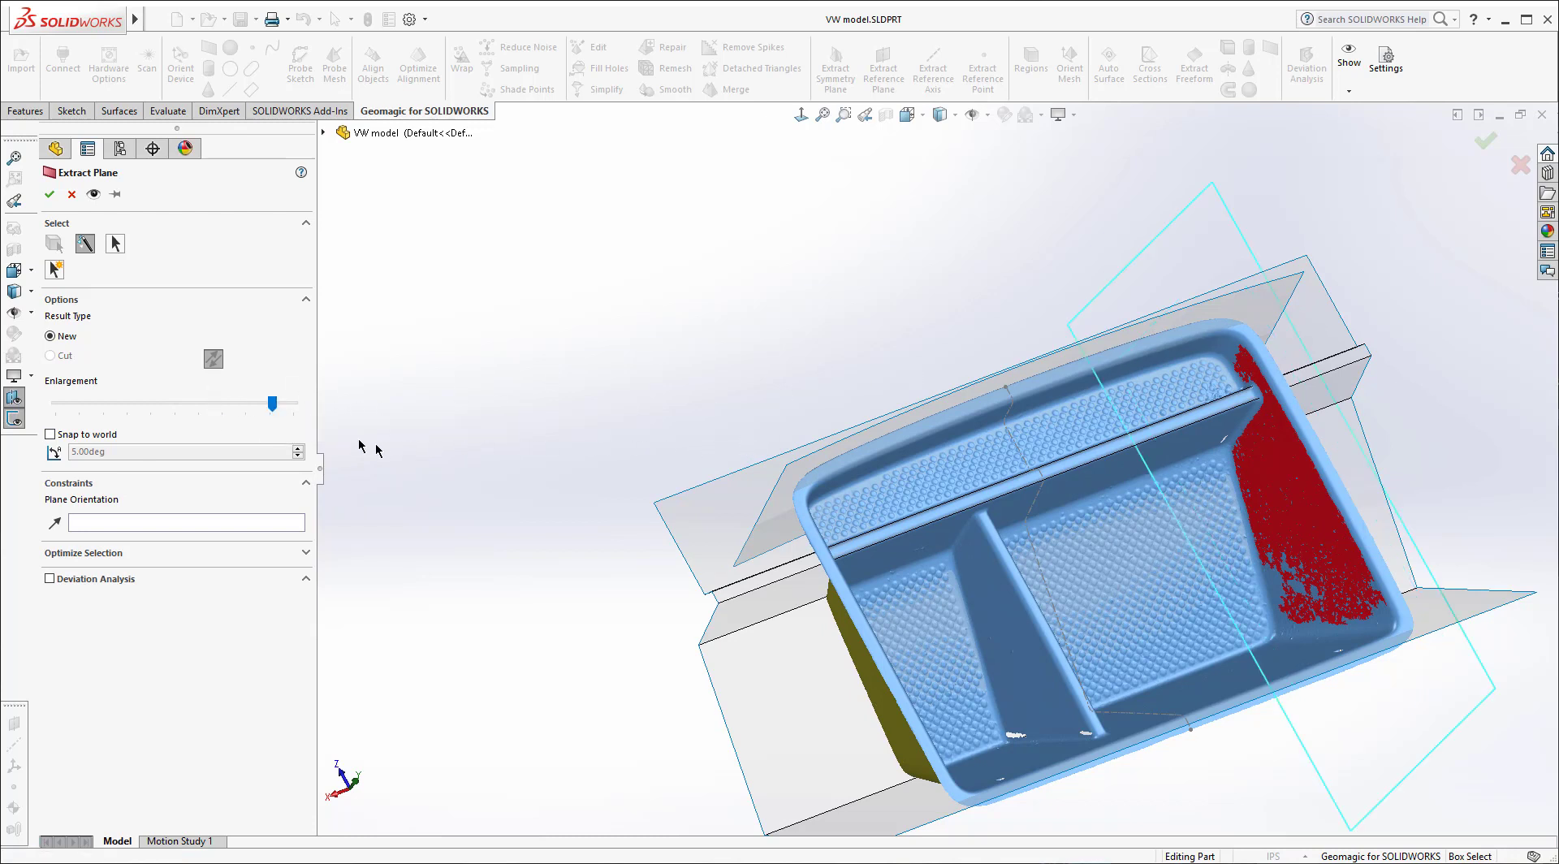
{"action": "middle_click_drag", "start_coordinate": [1051, 549], "coordinate": [733, 310]}
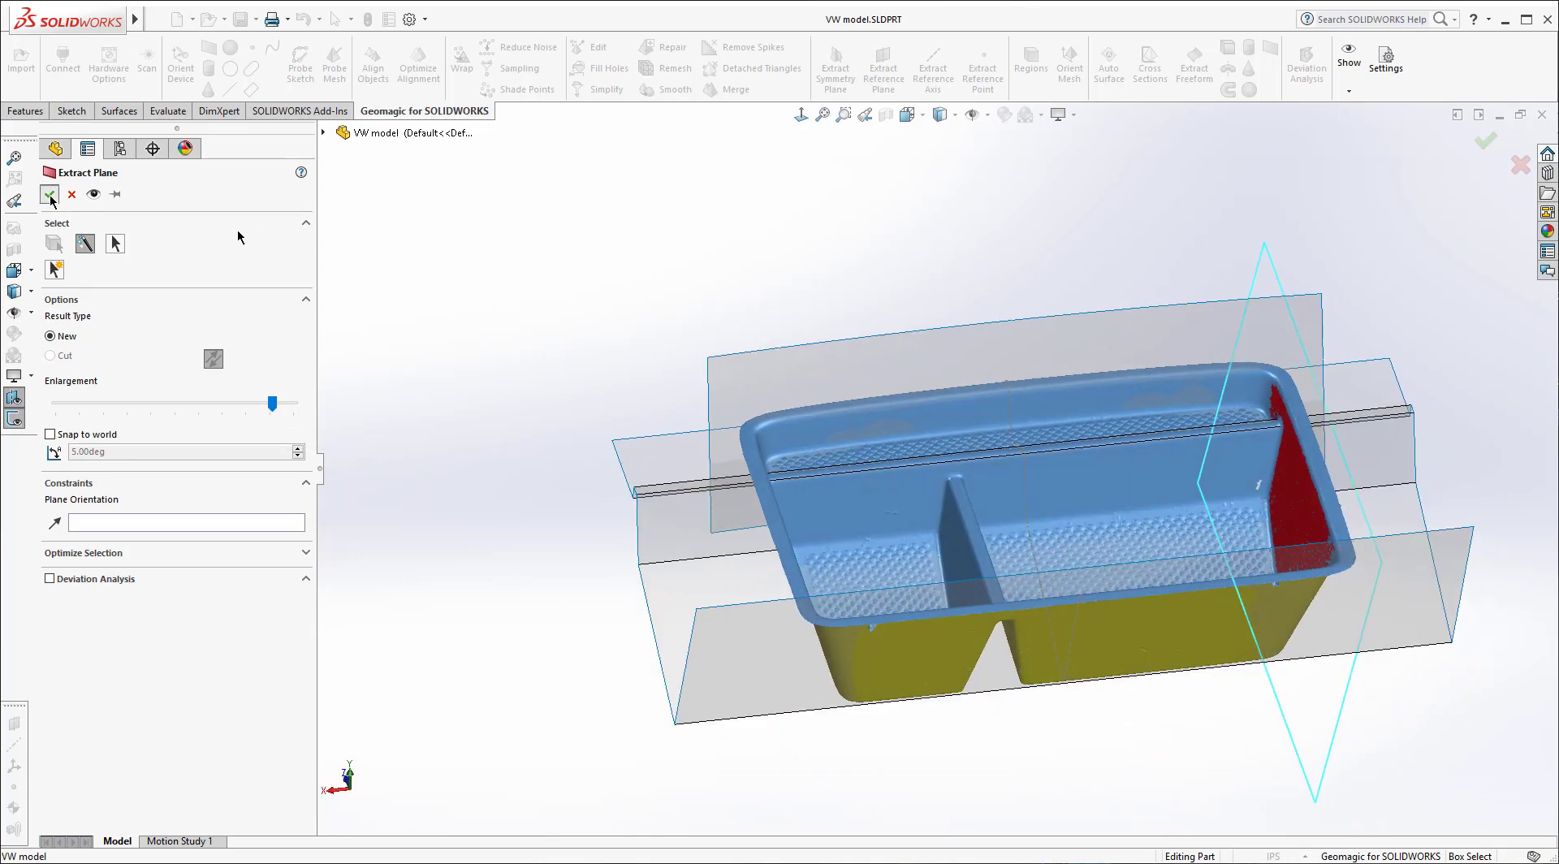
{"action": "key", "text": "Return"}
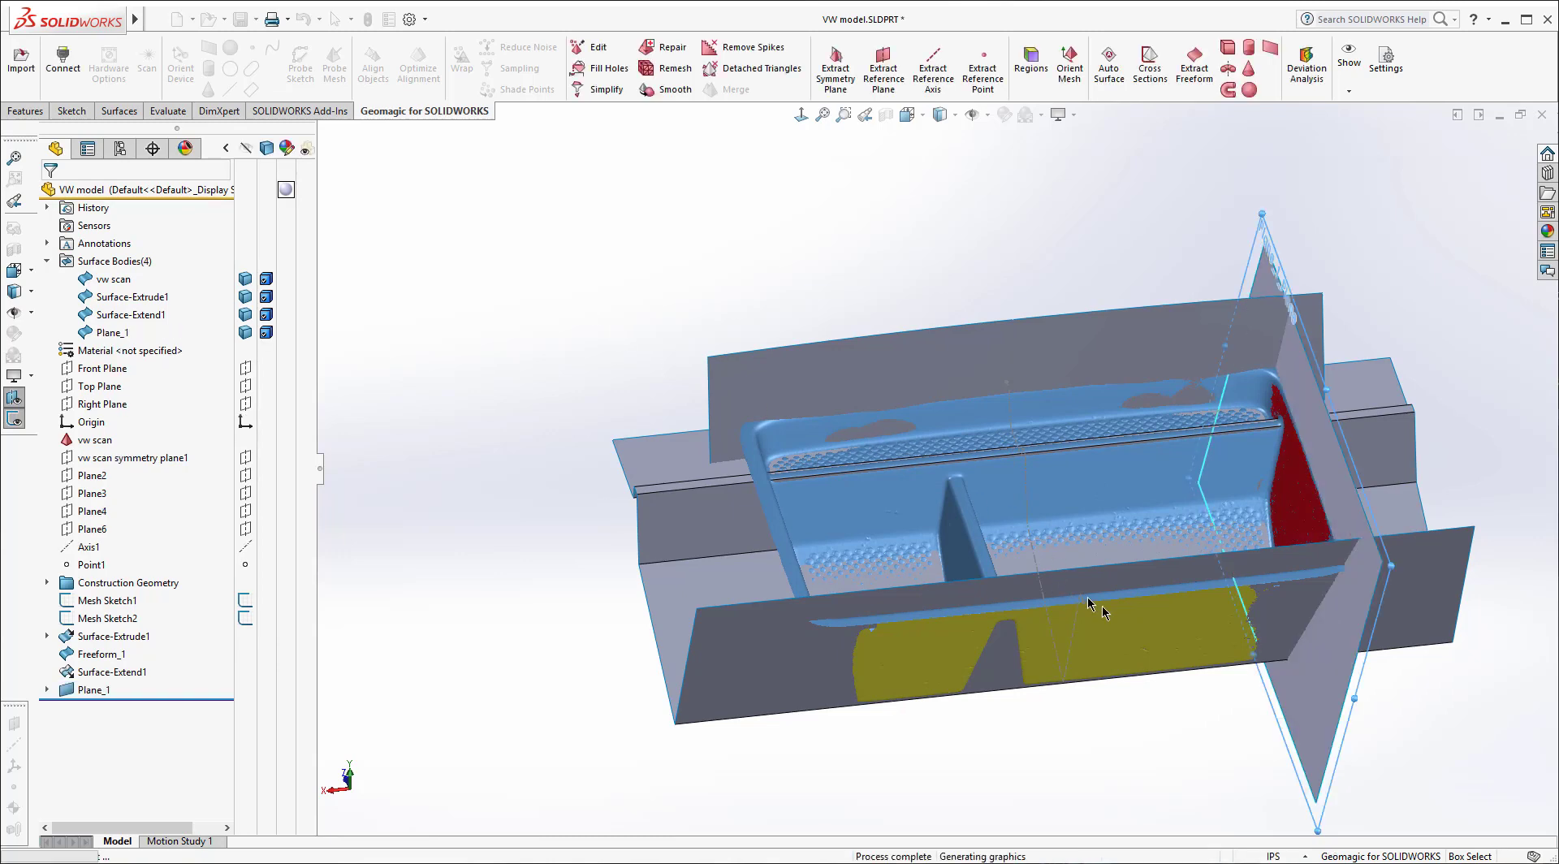
Step: Mirror the extracted end wall plane surface about the Right Plane and save the part
{"action": "middle_click_drag", "start_coordinate": [1184, 669], "coordinate": [921, 515]}
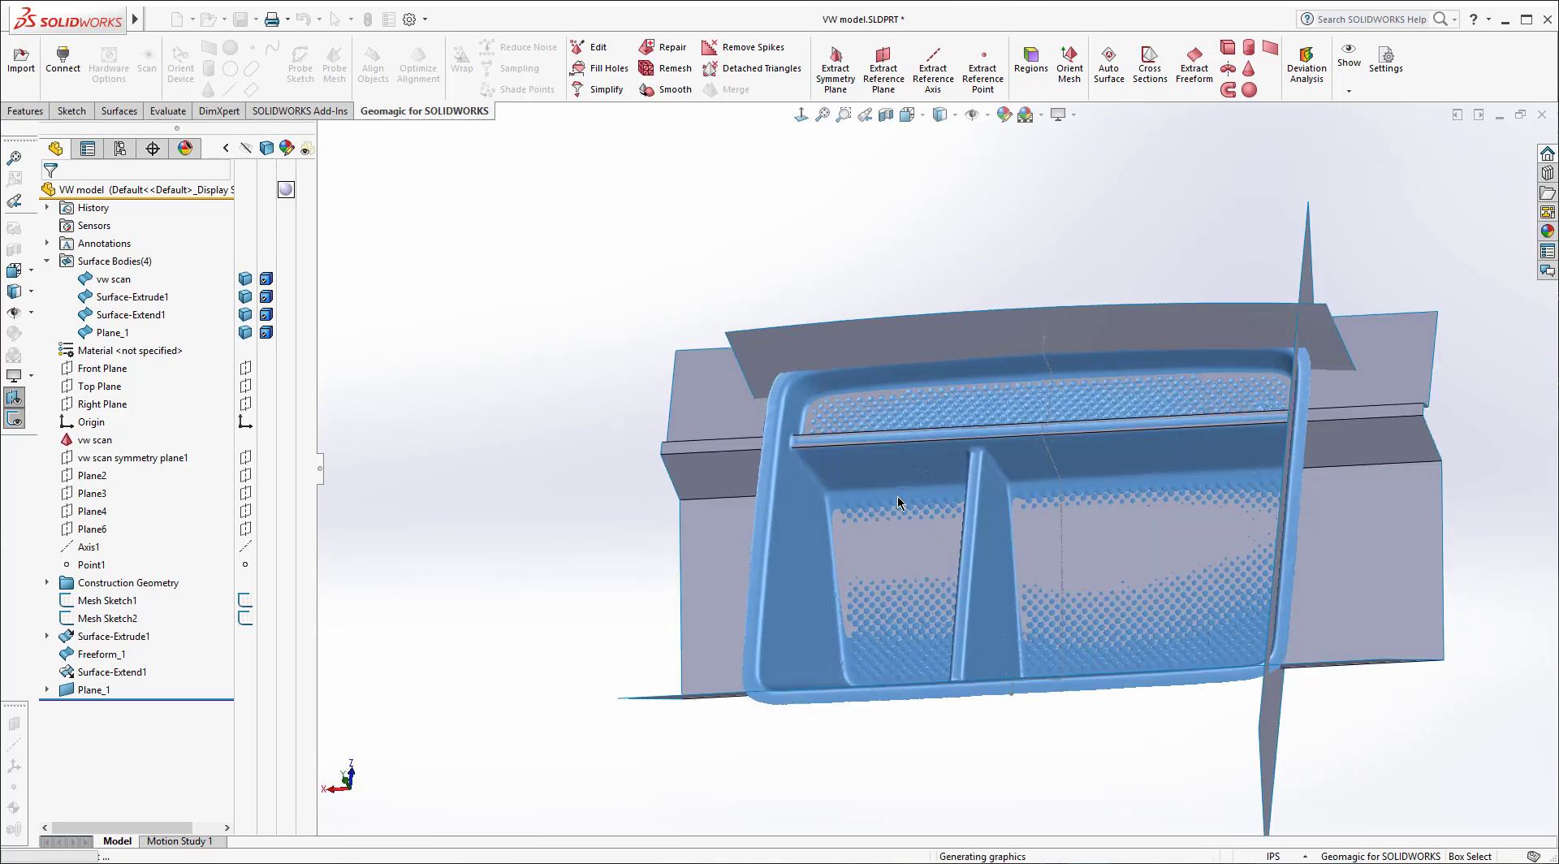
{"action": "left_click", "coordinate": [25, 112]}
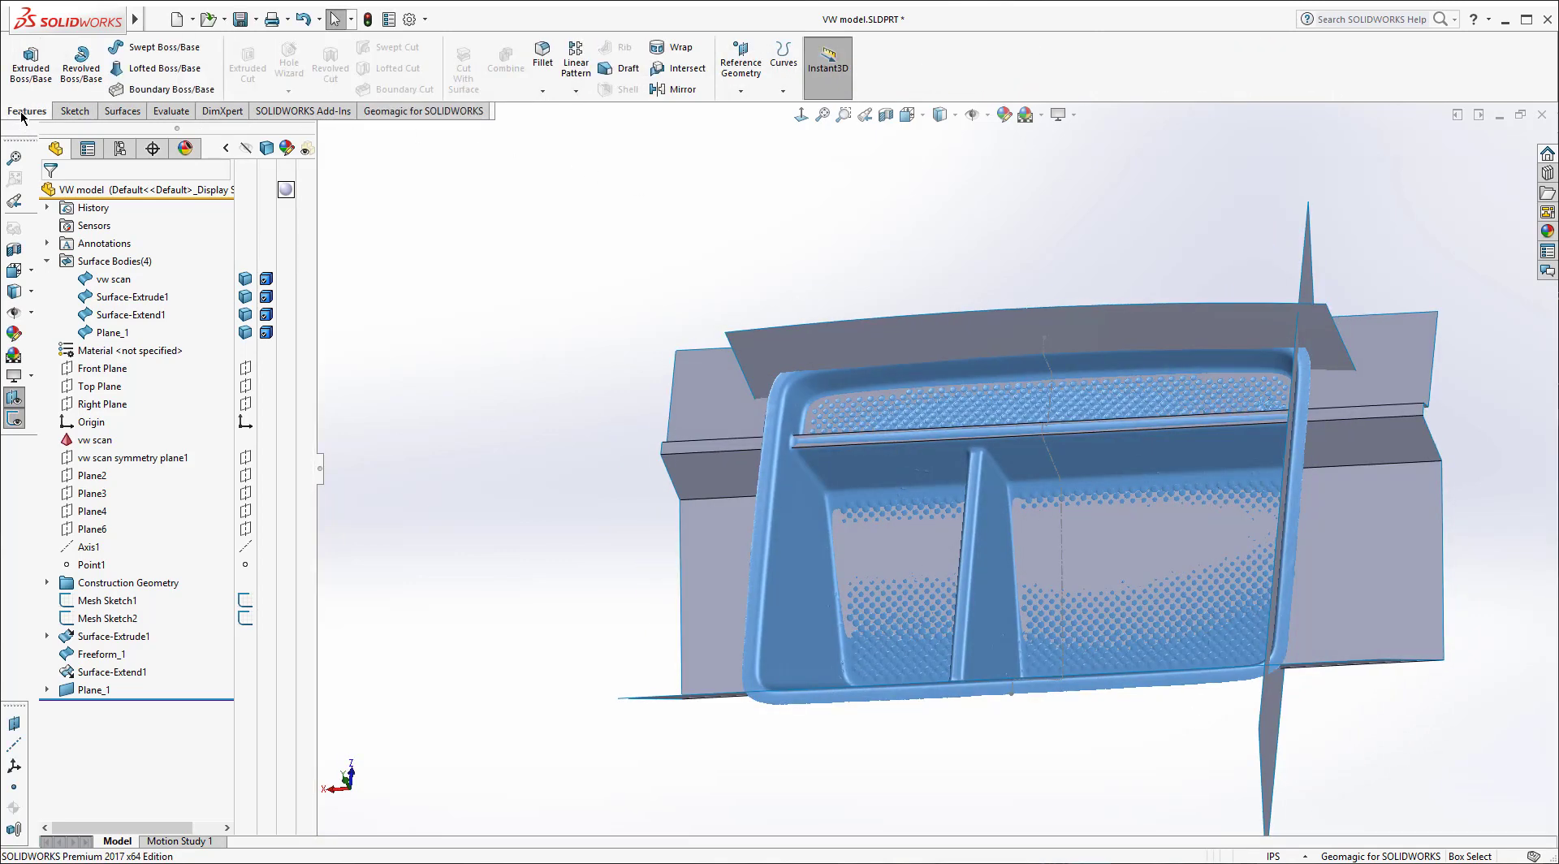
{"action": "left_click", "coordinate": [665, 94]}
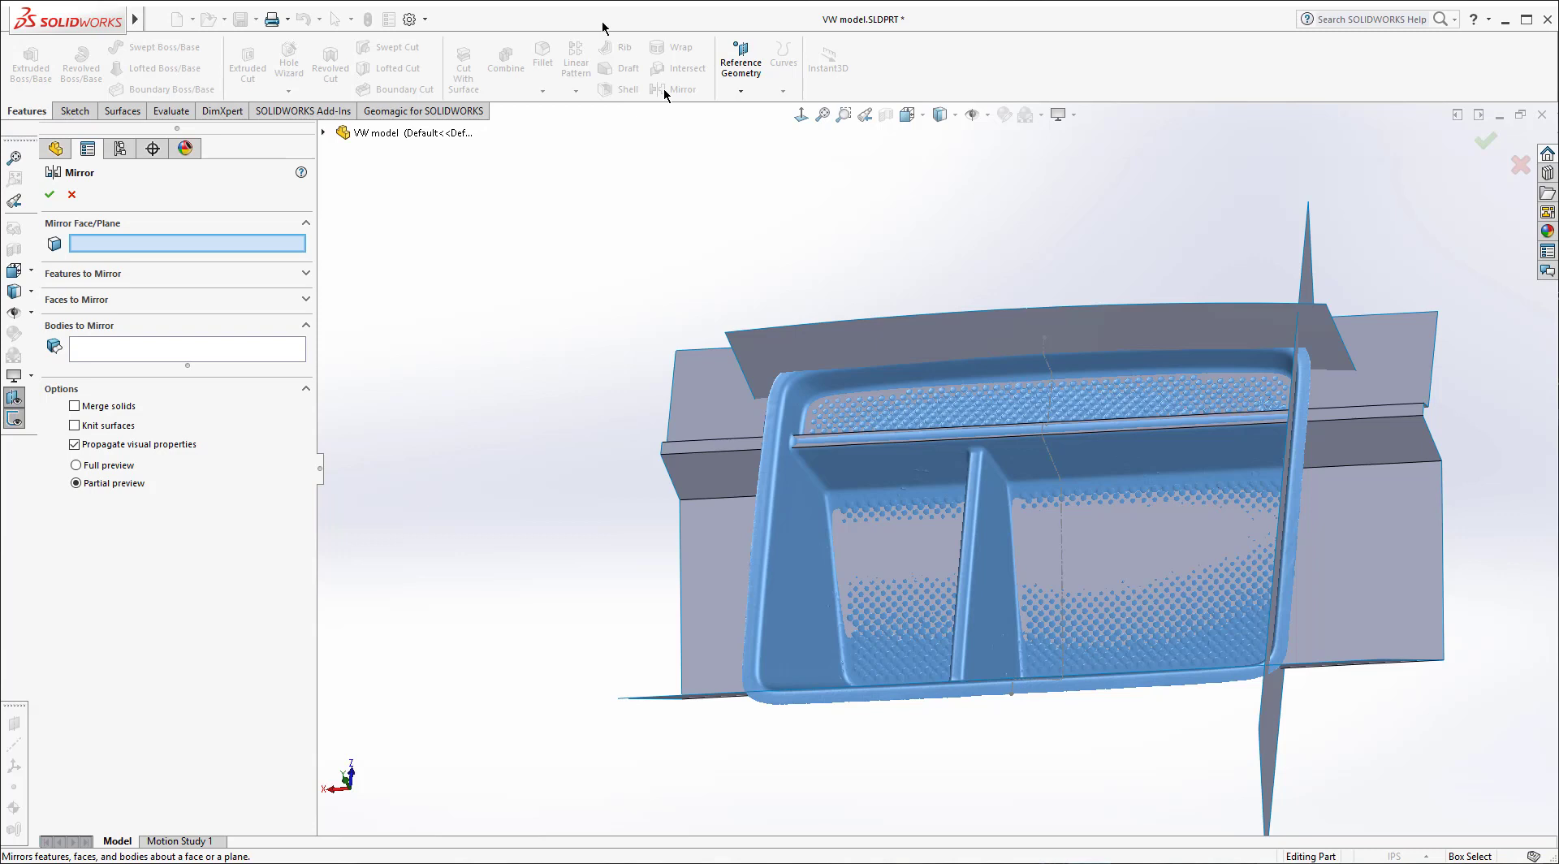
{"action": "middle_click_drag", "start_coordinate": [1022, 284], "coordinate": [1062, 276]}
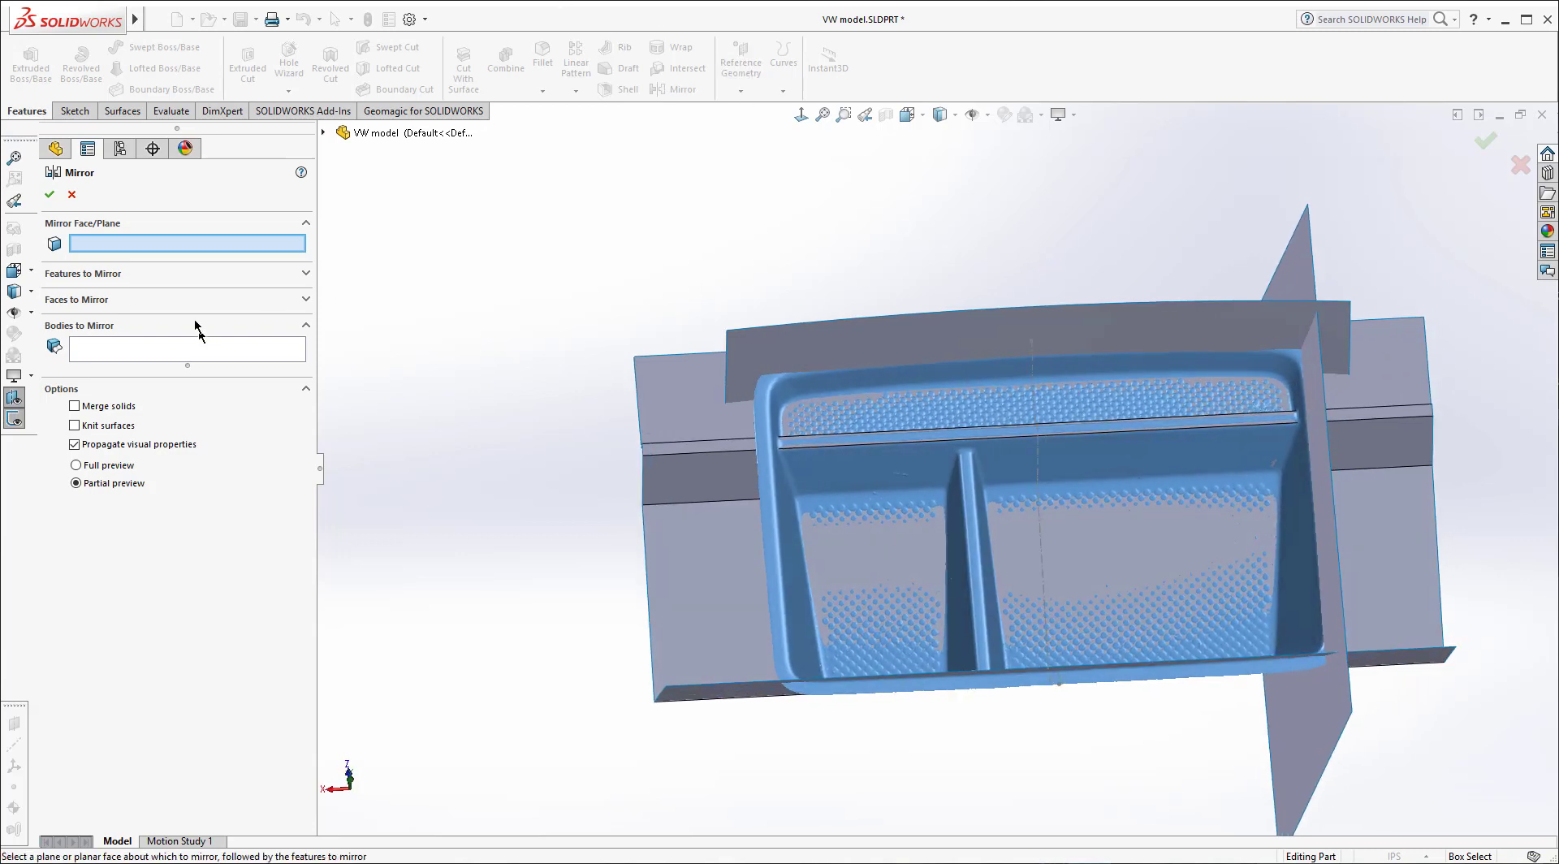
{"action": "left_click", "coordinate": [323, 132]}
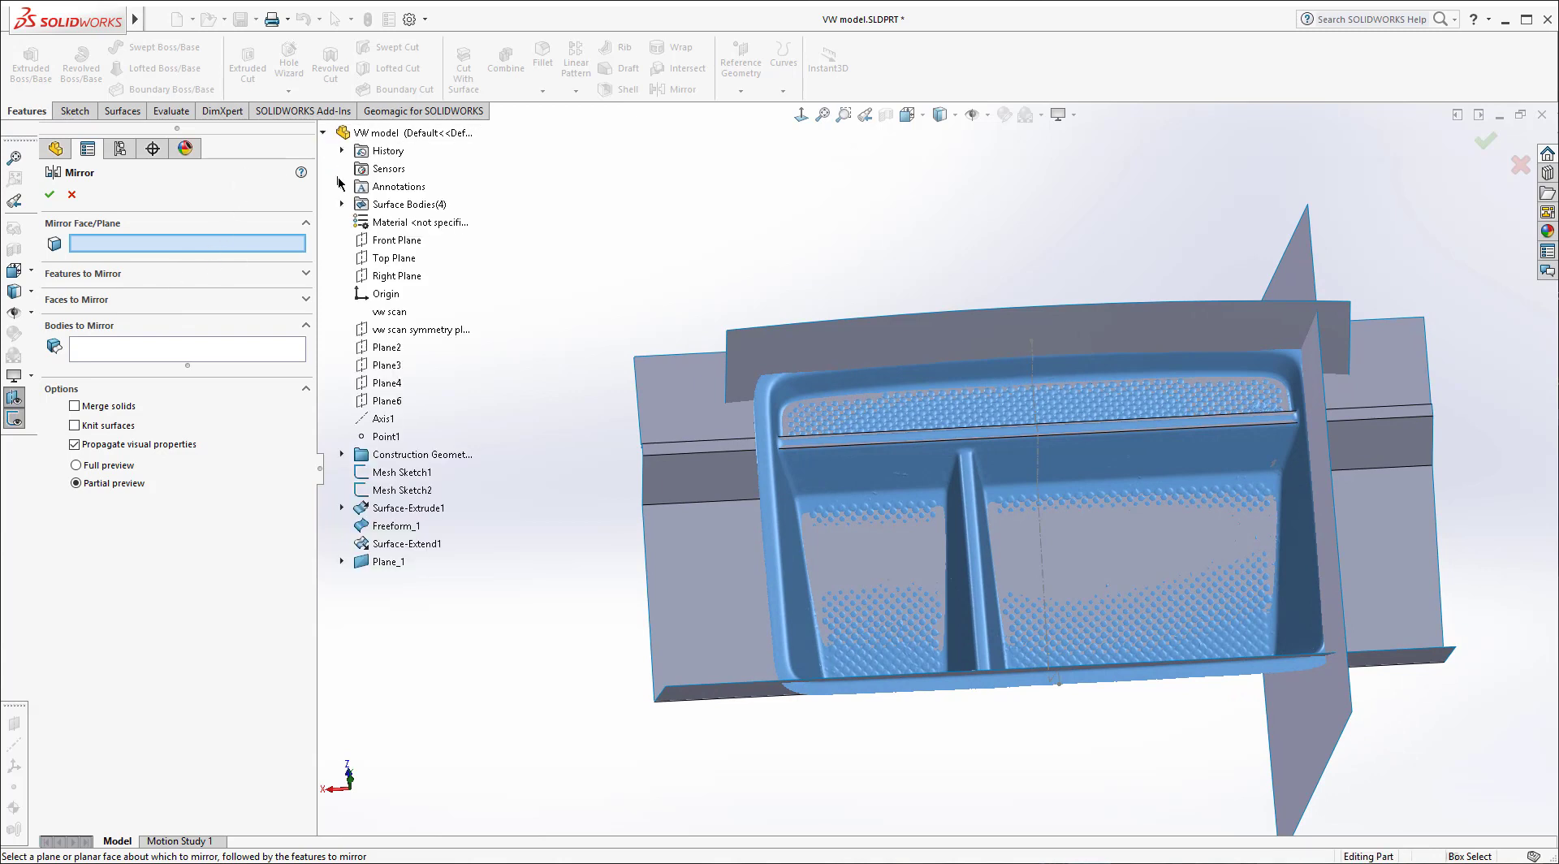
{"action": "left_click", "coordinate": [396, 275]}
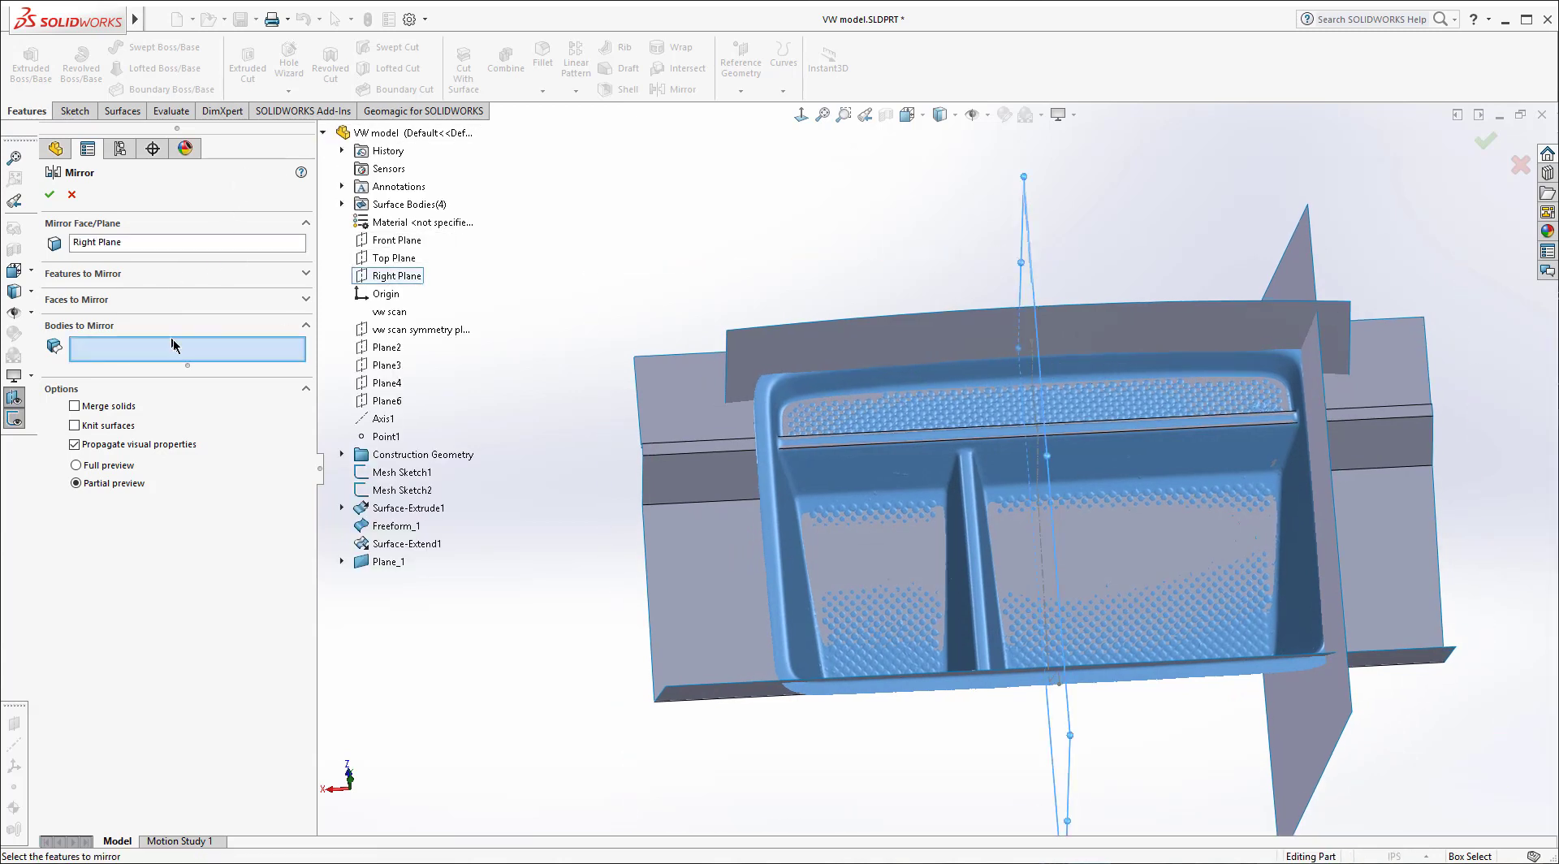
{"action": "left_click", "coordinate": [1287, 289]}
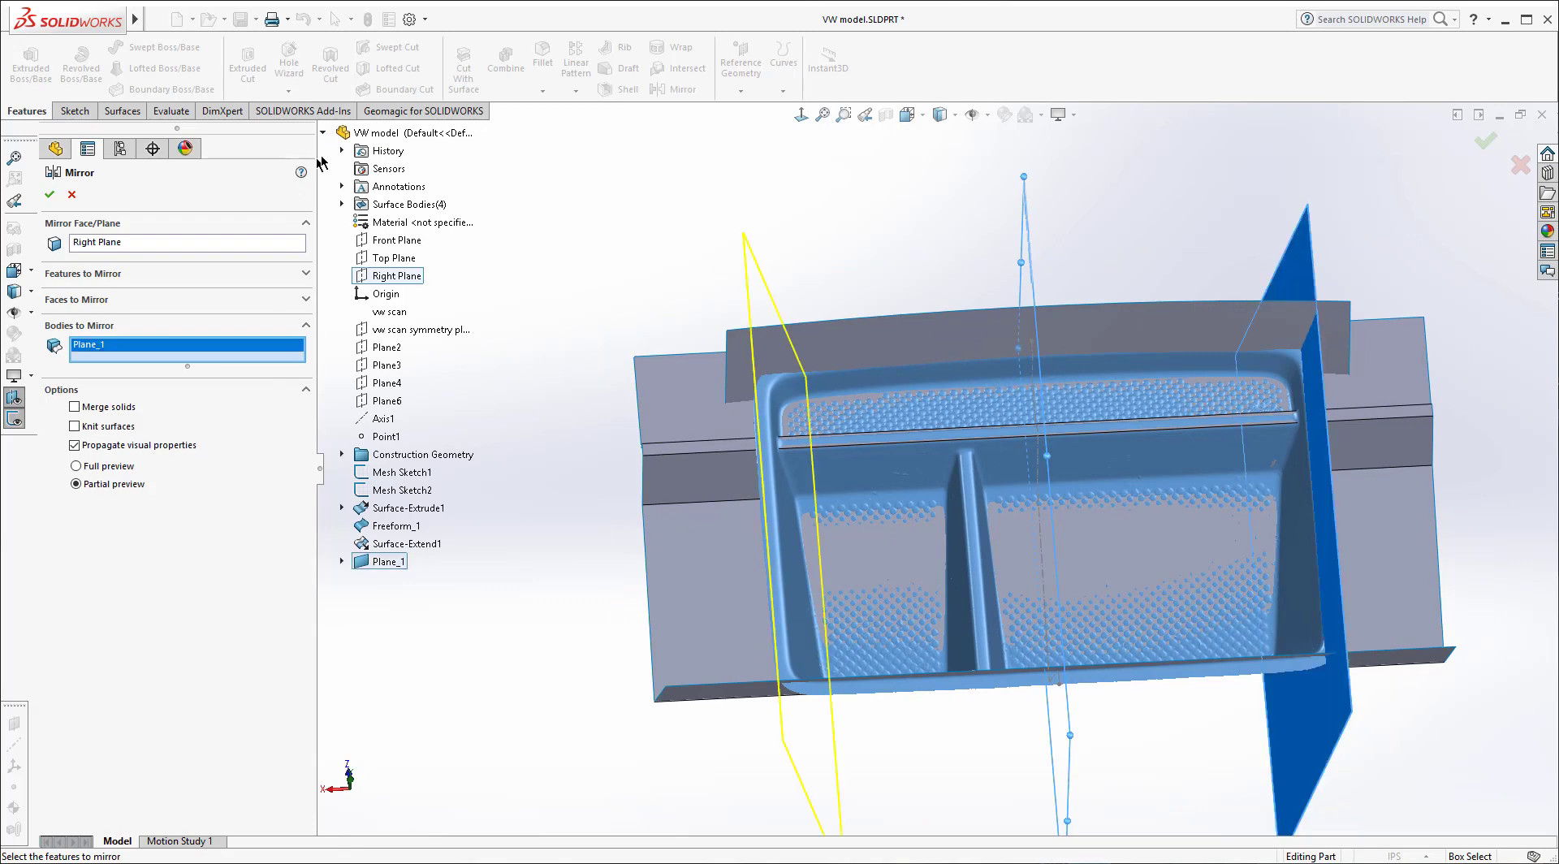
{"action": "left_click", "coordinate": [51, 195]}
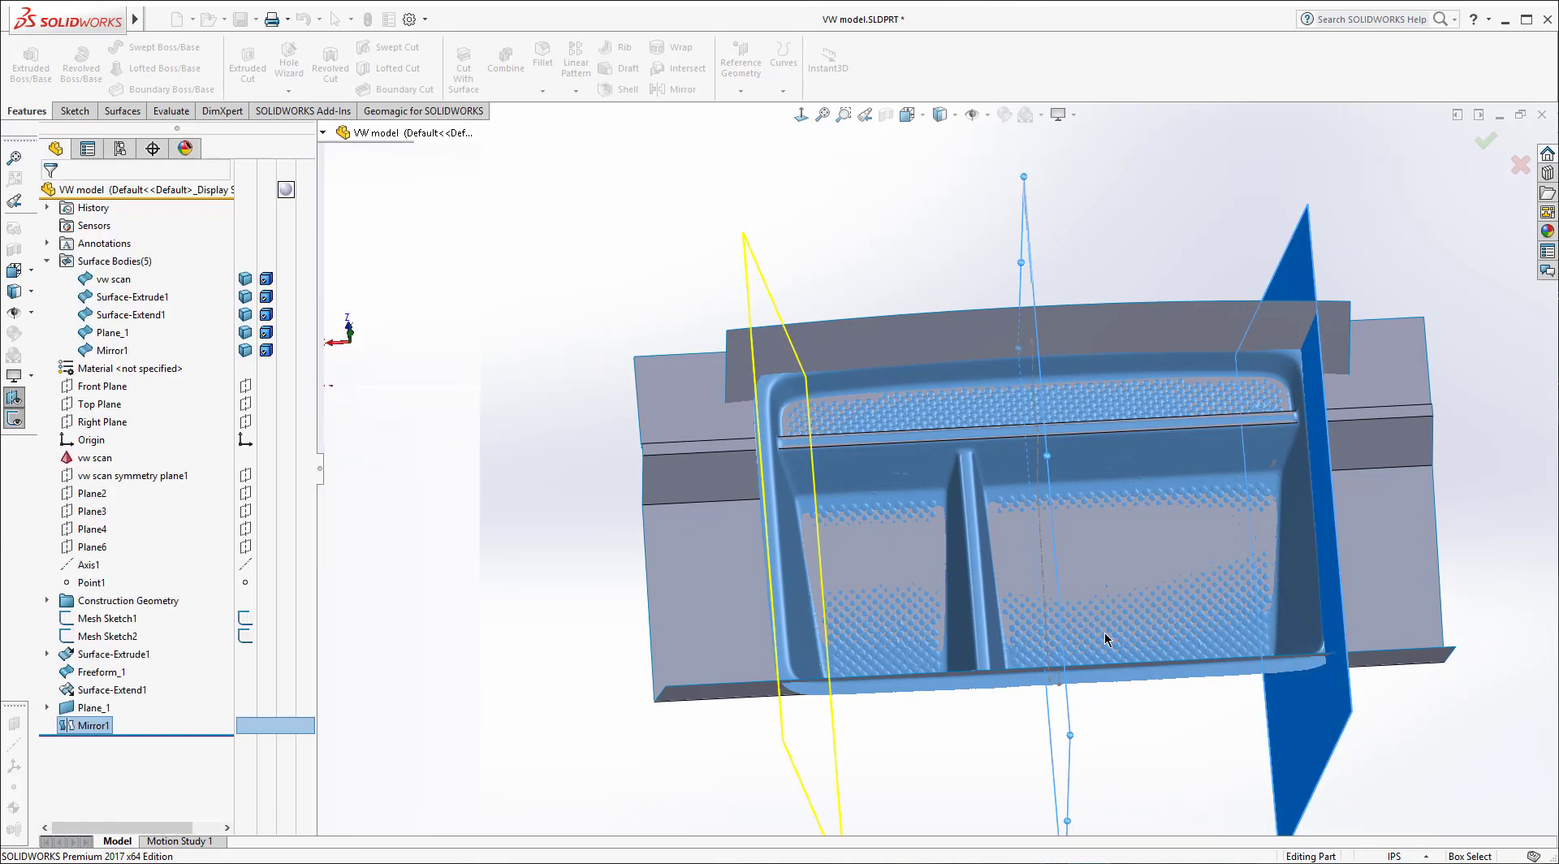
{"action": "middle_click_drag", "start_coordinate": [1072, 584], "coordinate": [1186, 456]}
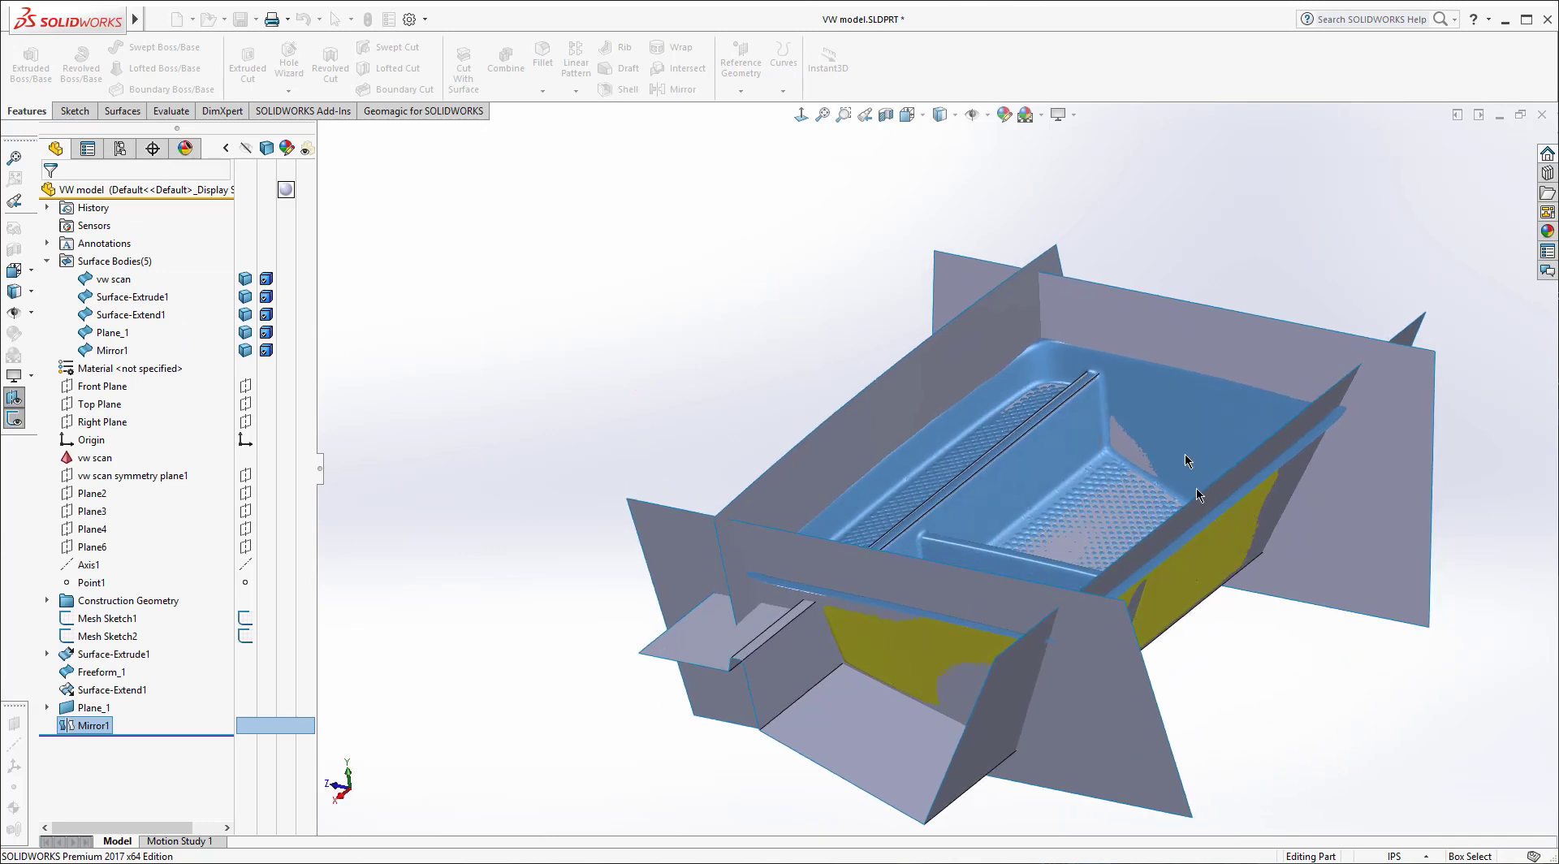
{"action": "key", "text": "ctrl+s"}
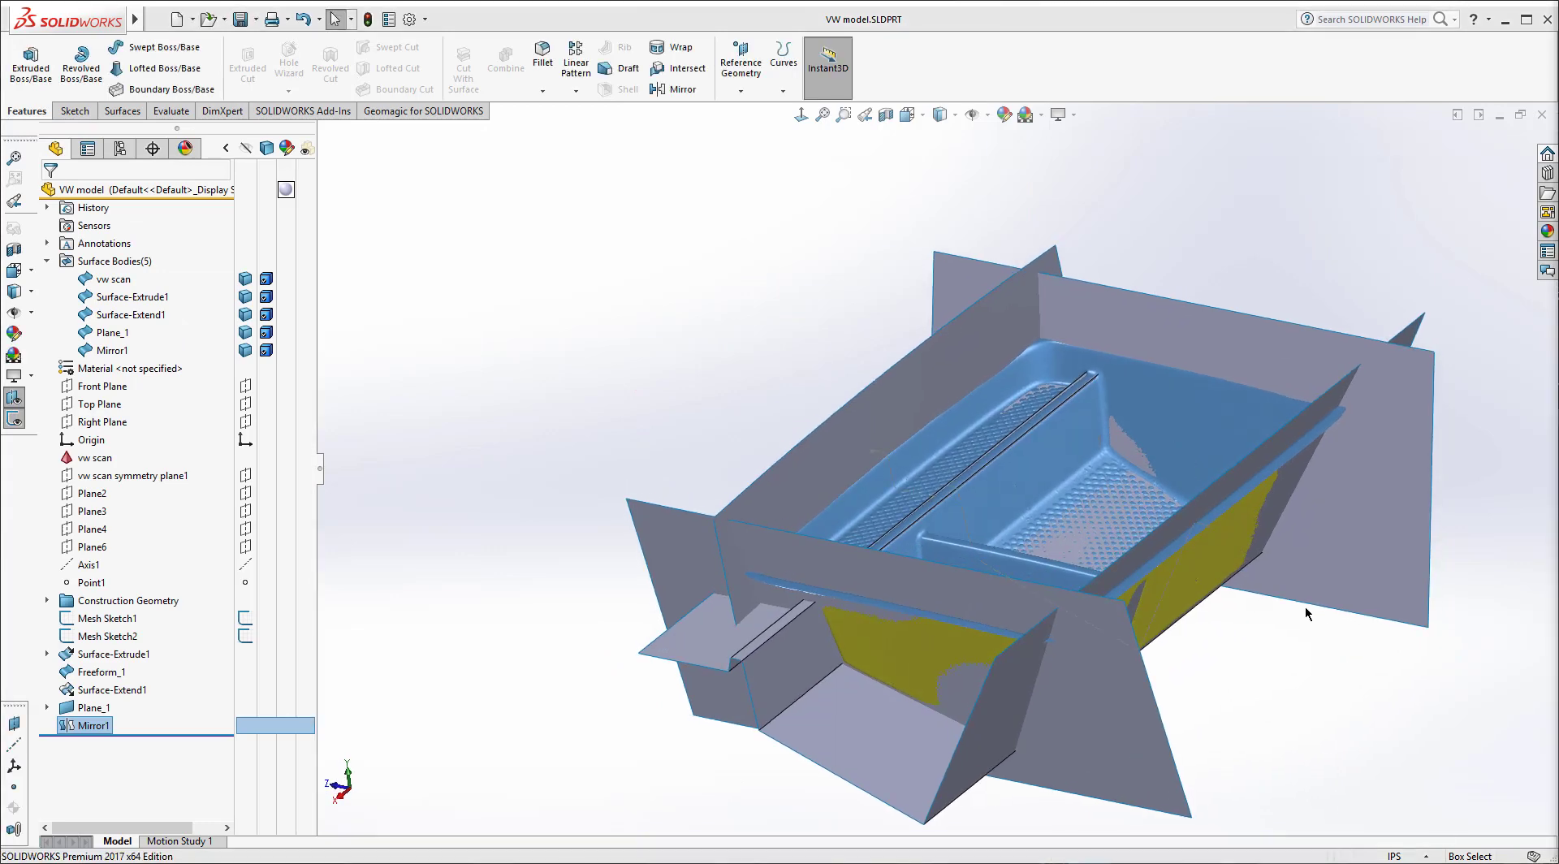
Step: Show the Right Plane and start a new sketch on it
{"action": "middle_click_drag", "start_coordinate": [789, 386], "coordinate": [869, 421]}
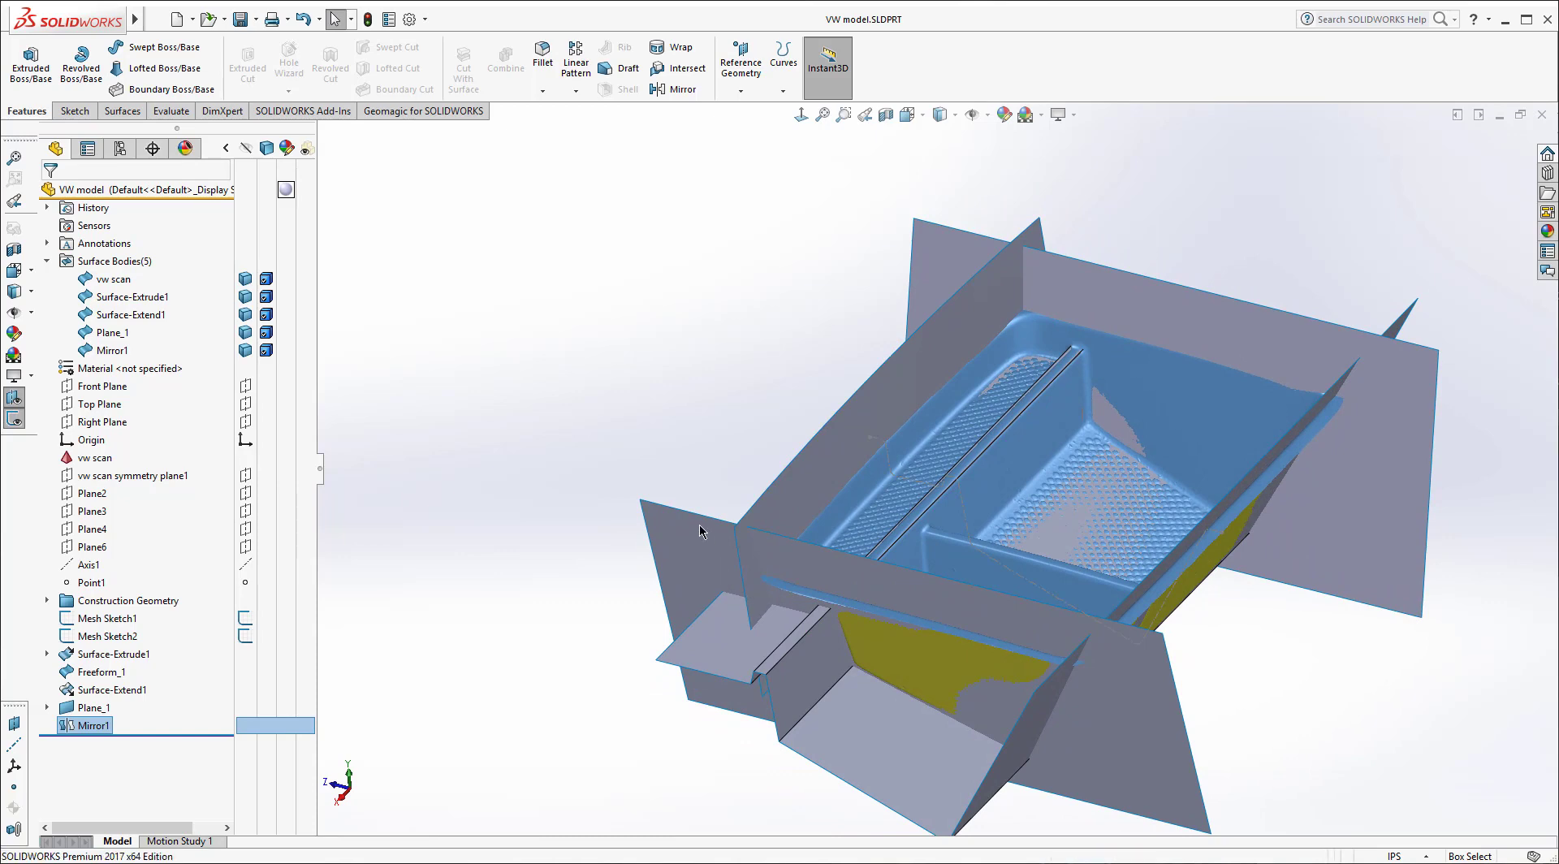
{"action": "left_click", "coordinate": [246, 421]}
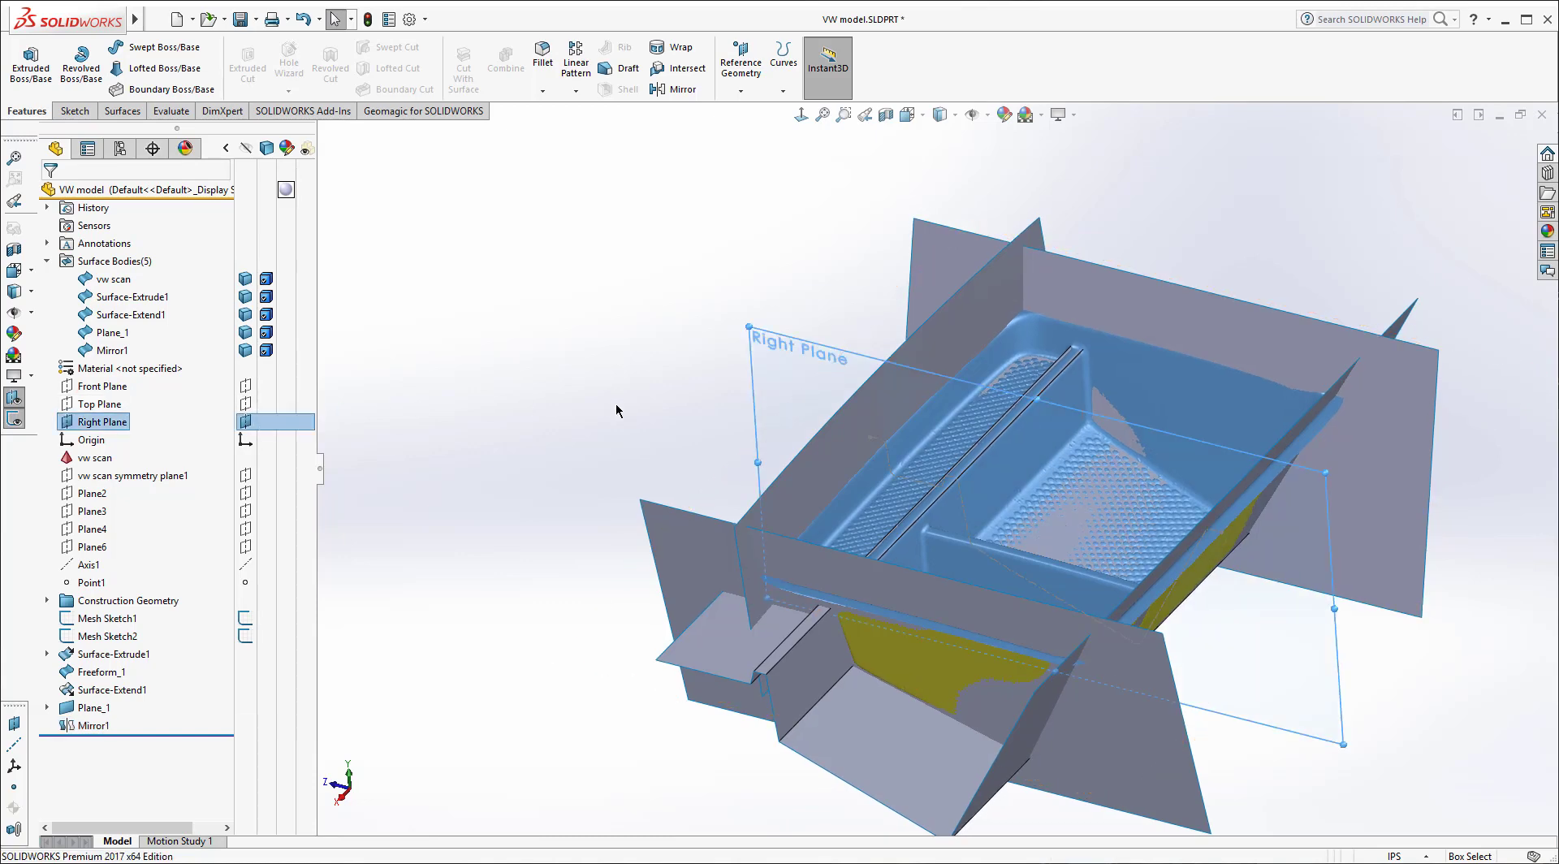
{"action": "right_click", "coordinate": [566, 327]}
{"action": "left_click", "coordinate": [607, 304]}
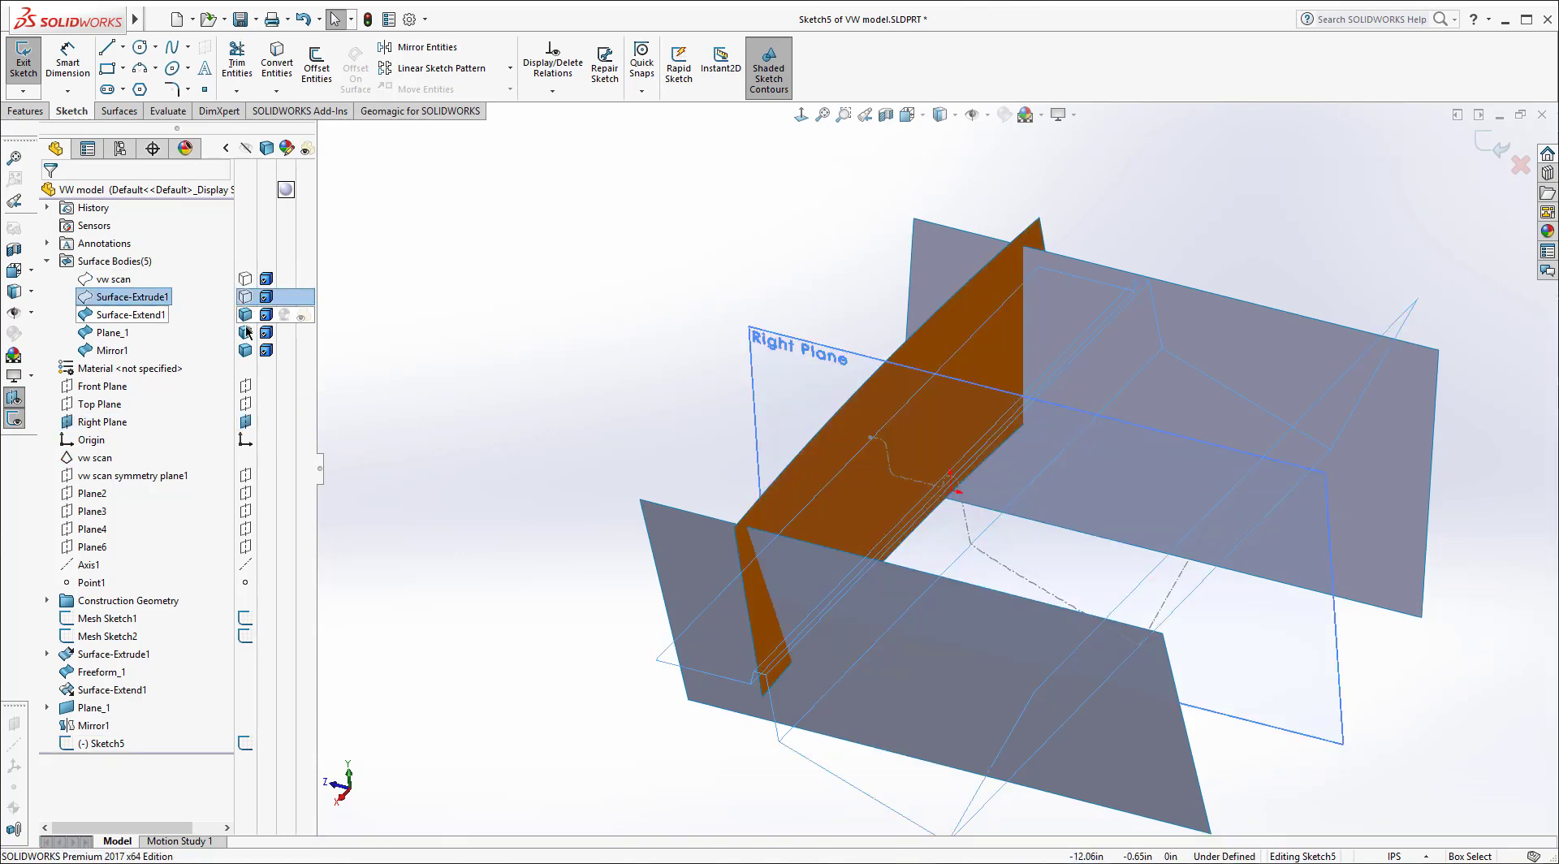
Step: Hide the scan and all other surface bodies, leaving only the mesh profile curve as a sketch reference
{"action": "left_click", "coordinate": [244, 318]}
{"action": "left_click", "coordinate": [245, 335]}
{"action": "left_click", "coordinate": [244, 350]}
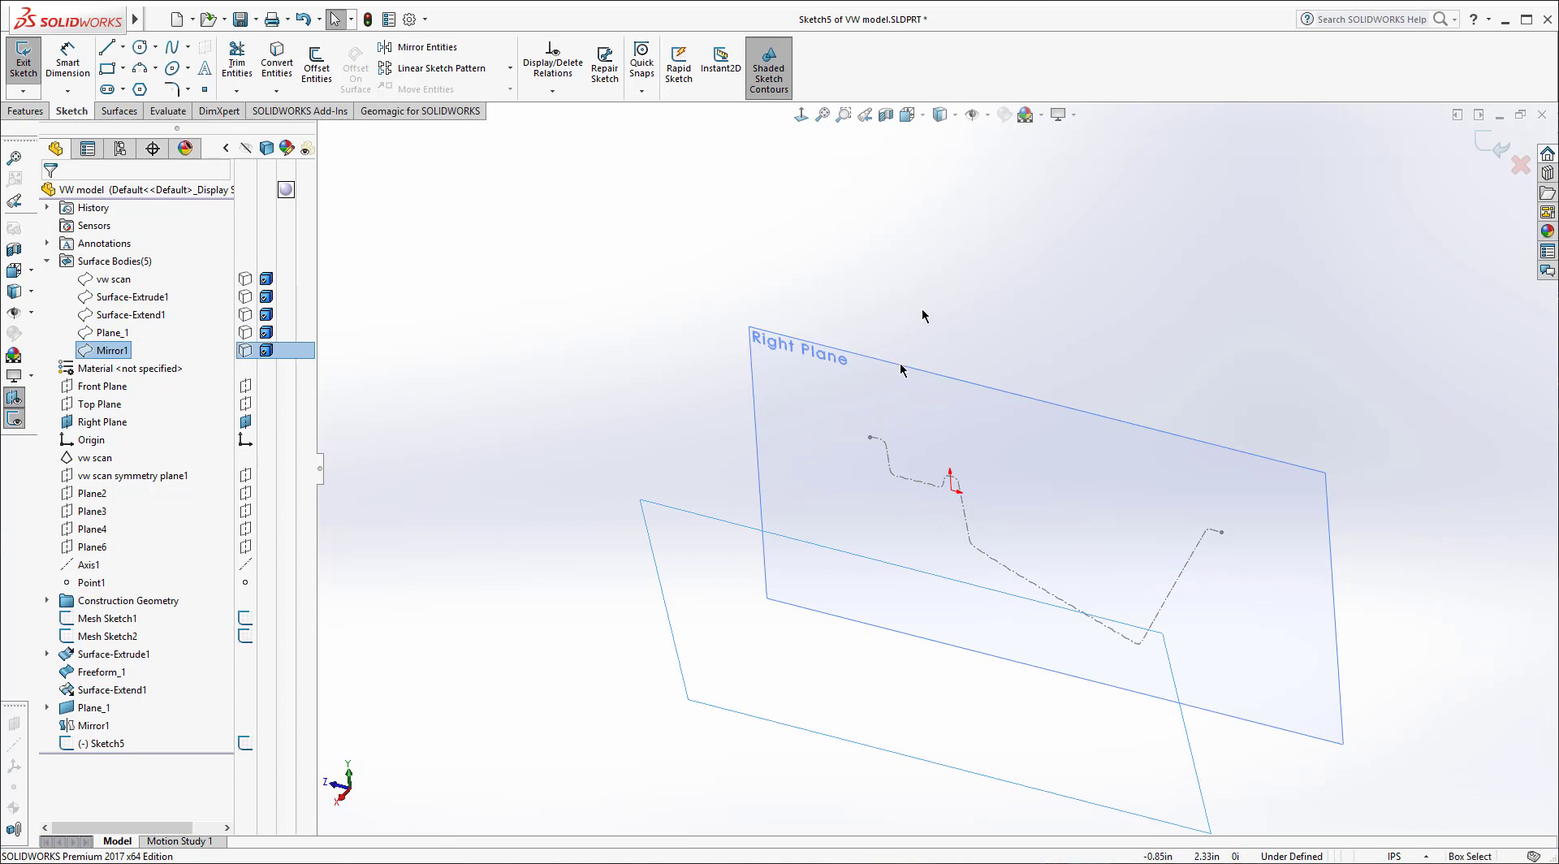
Step: Sketch a three-point arc across the profile's upper ends, with a chord of about 7.2 in and a radius of about 39 in
{"action": "left_click", "coordinate": [800, 115]}
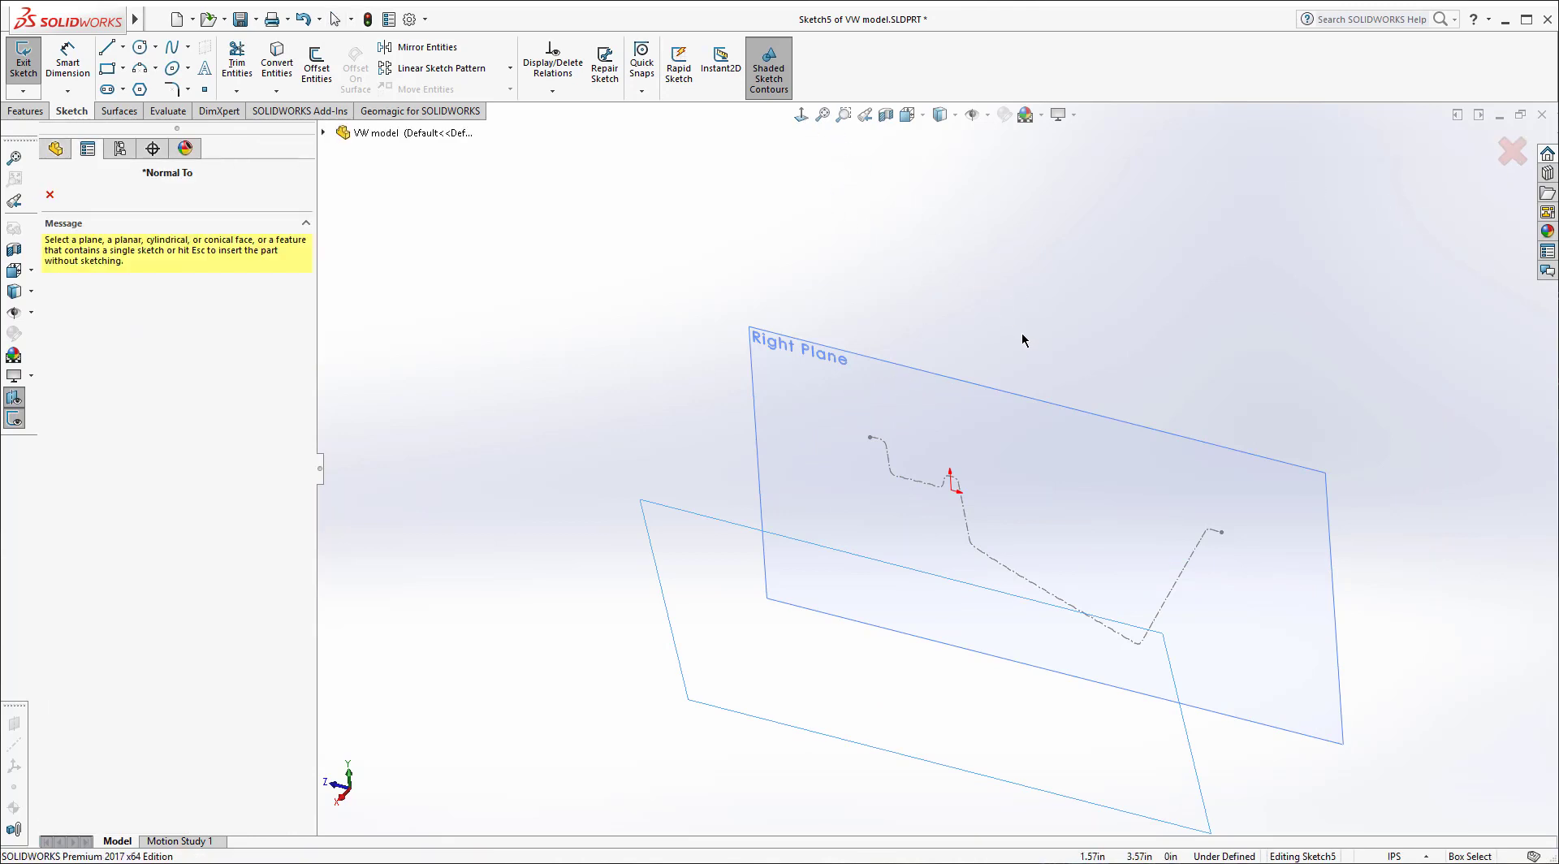
{"action": "left_click", "coordinate": [900, 363]}
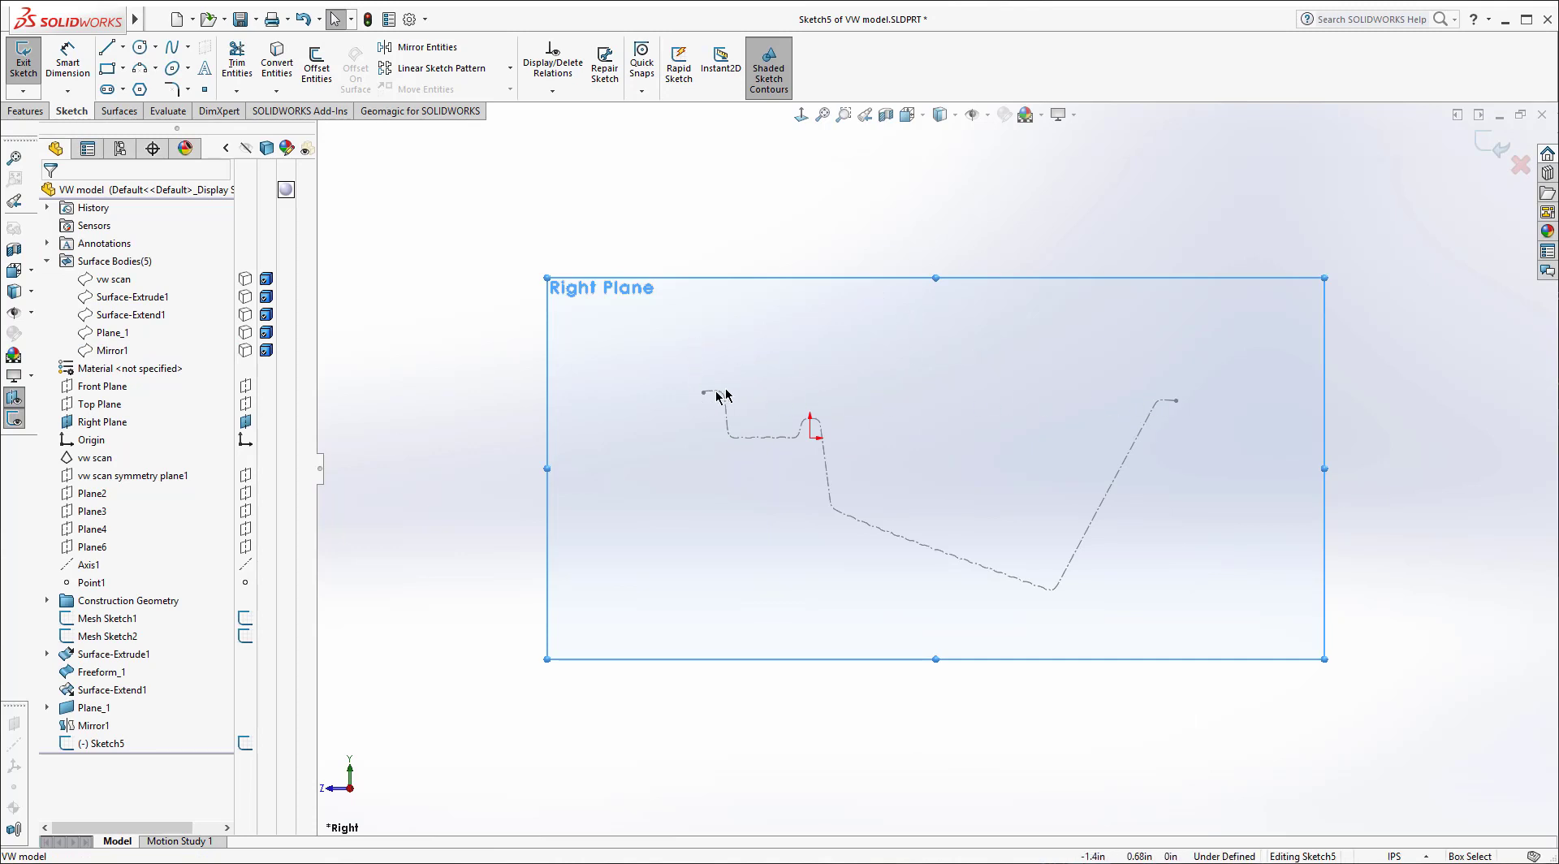
{"action": "left_click", "coordinate": [142, 71]}
{"action": "scroll", "coordinate": [731, 410], "scroll_direction": "down", "scroll_amount": 3}
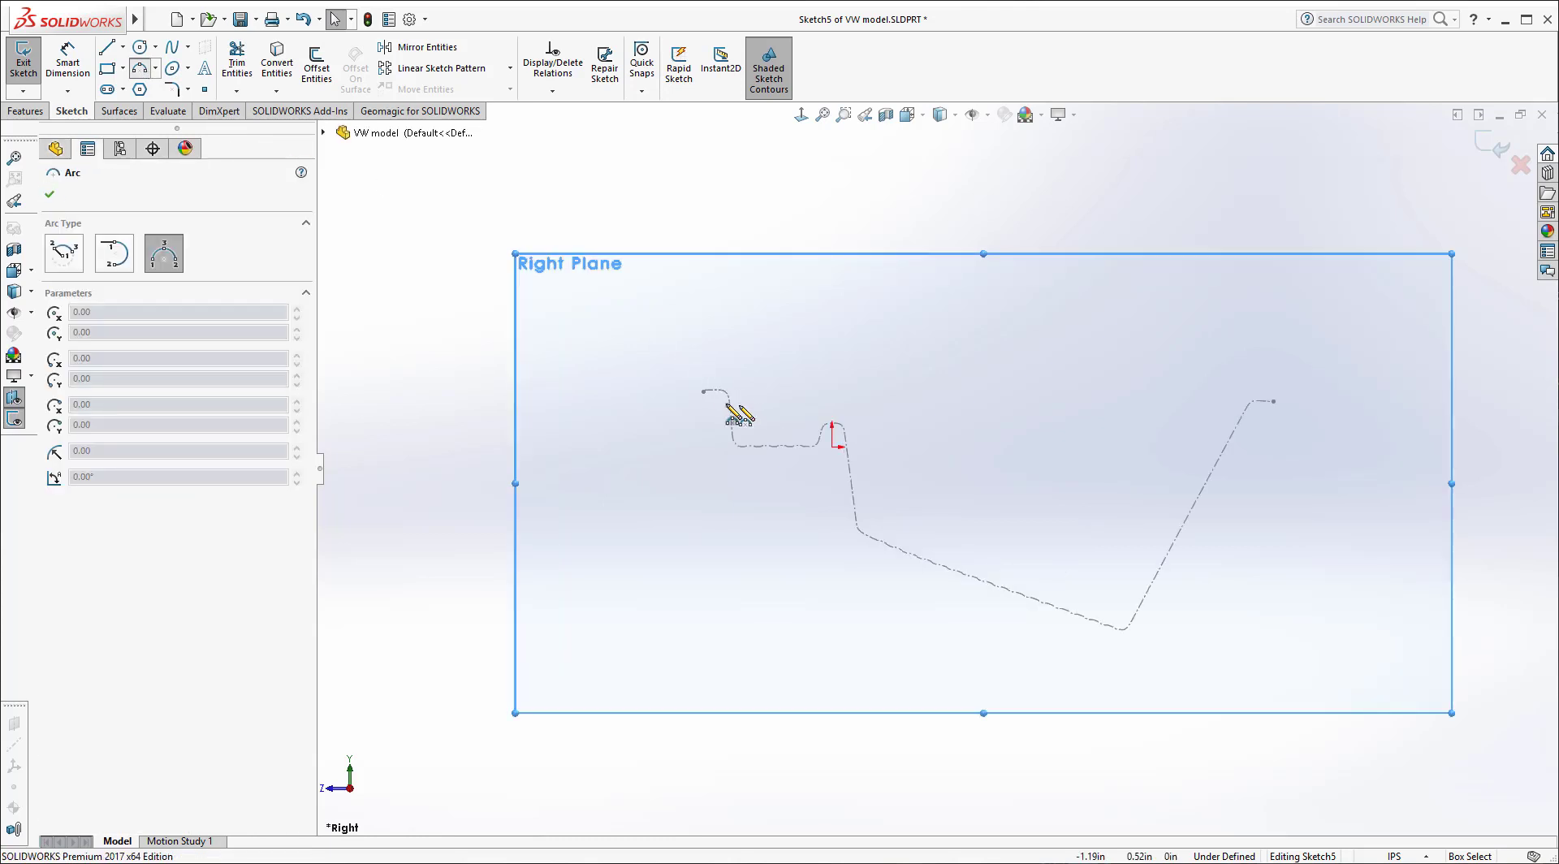
{"action": "left_click", "coordinate": [689, 393]}
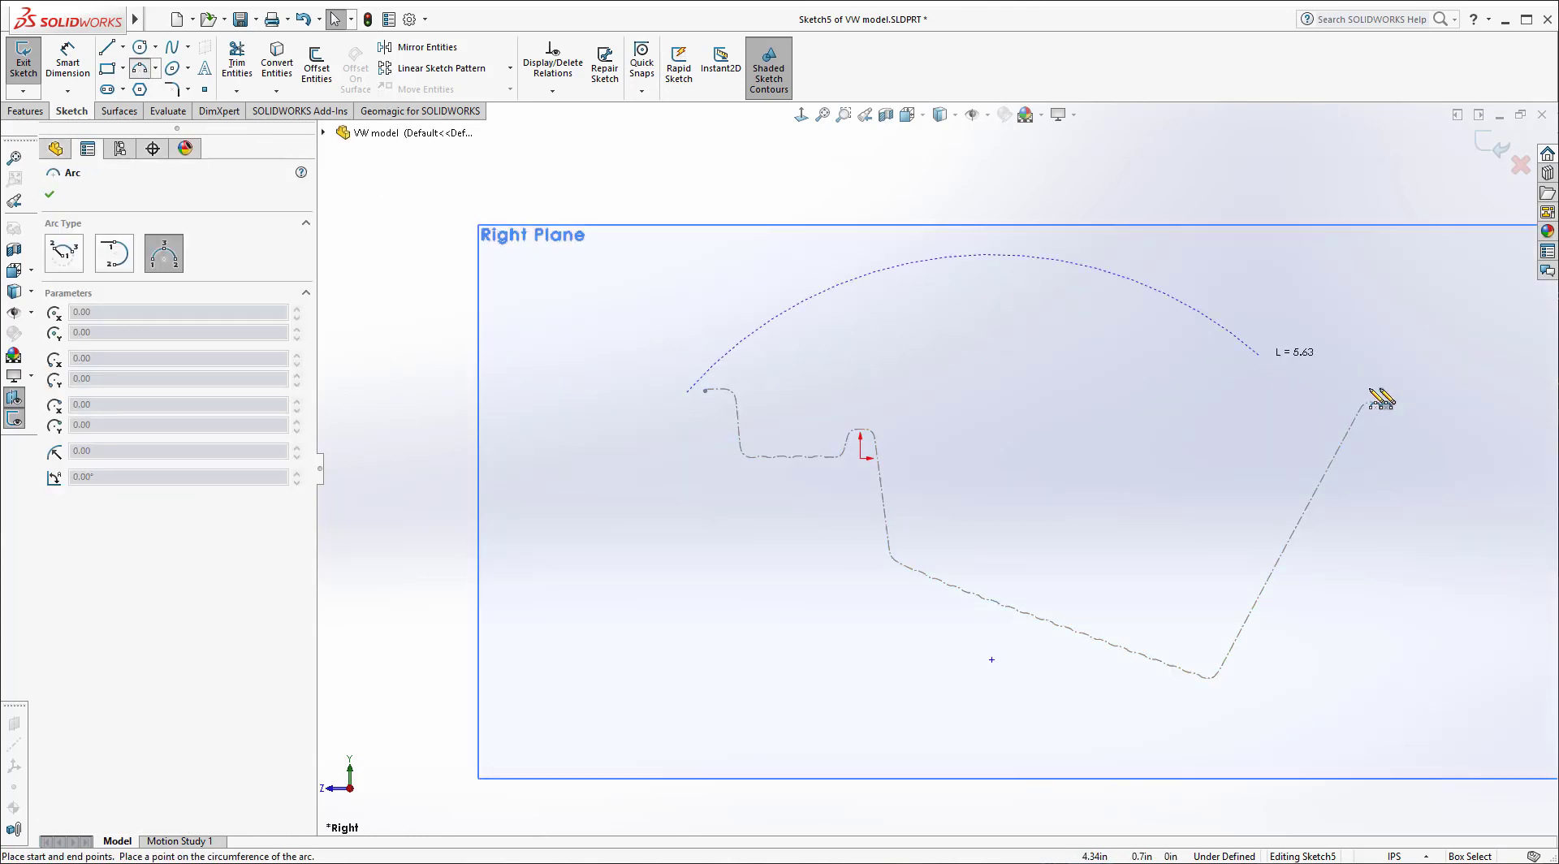
{"action": "left_click", "coordinate": [1424, 402]}
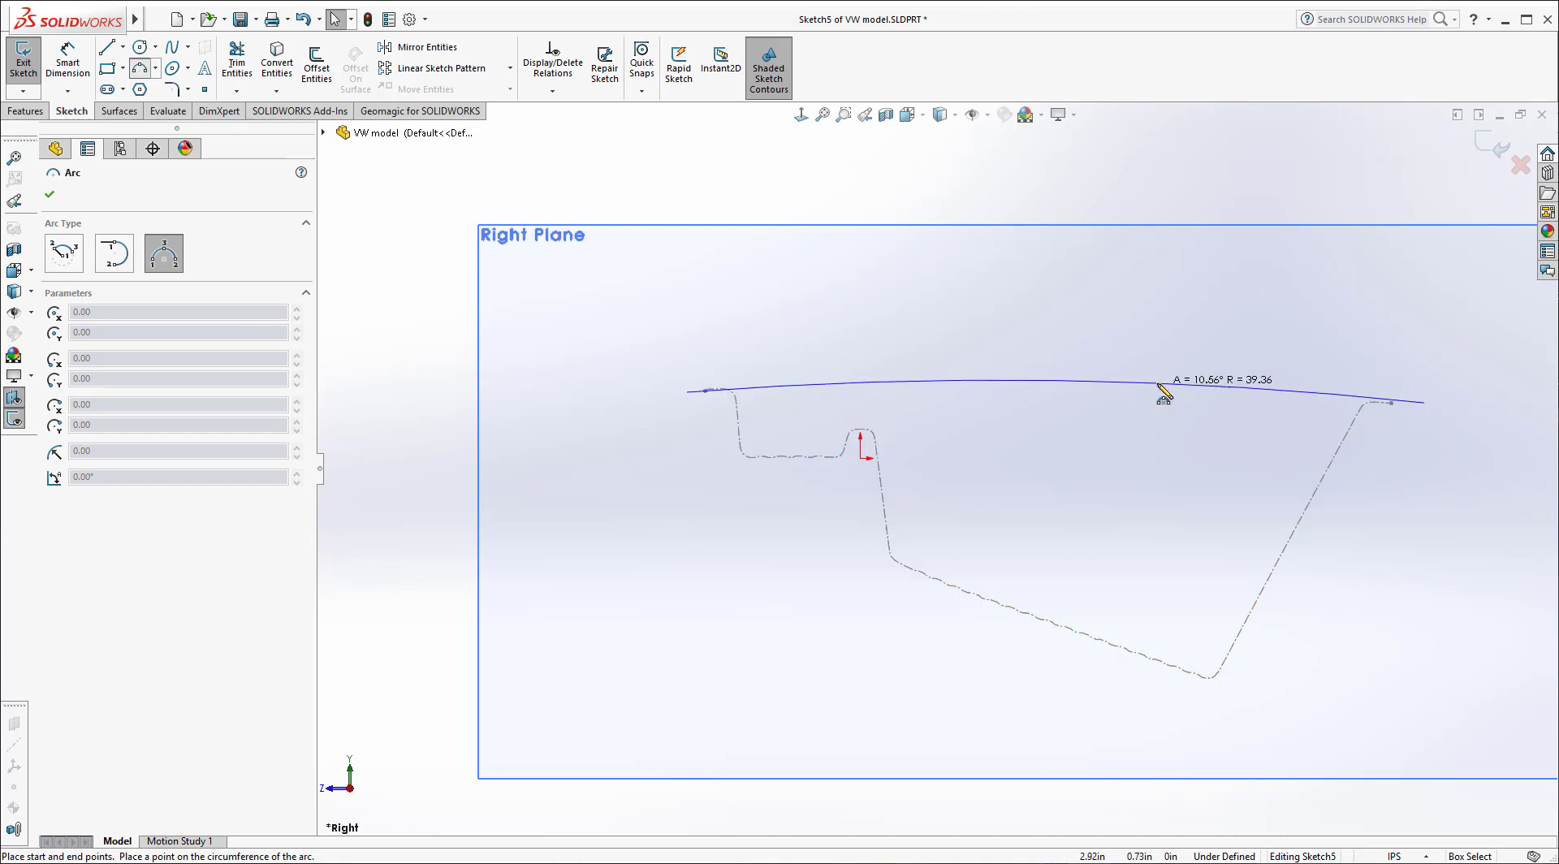
{"action": "left_click", "coordinate": [1163, 393]}
{"action": "key", "text": "Escape"}
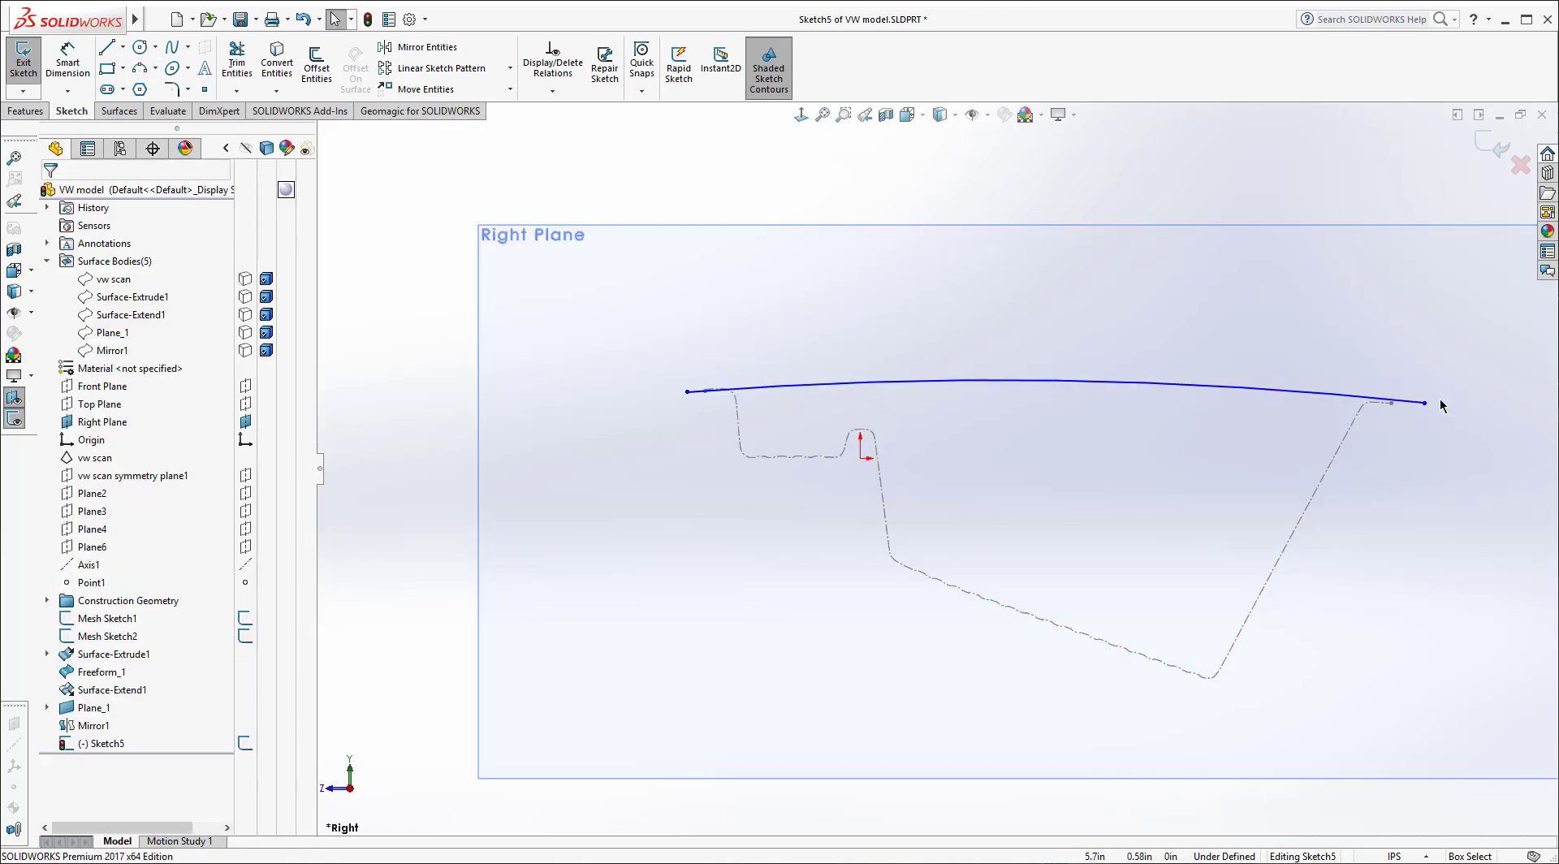
Step: Reposition both arc endpoints just beyond the profile's rim ends and flatten the arc to a radius of about 43.7 in
{"action": "left_click", "coordinate": [1426, 409]}
{"action": "left_click_drag", "start_coordinate": [1403, 408], "coordinate": [1407, 403]}
{"action": "left_click_drag", "start_coordinate": [690, 392], "coordinate": [655, 392]}
{"action": "left_click", "coordinate": [1124, 342]}
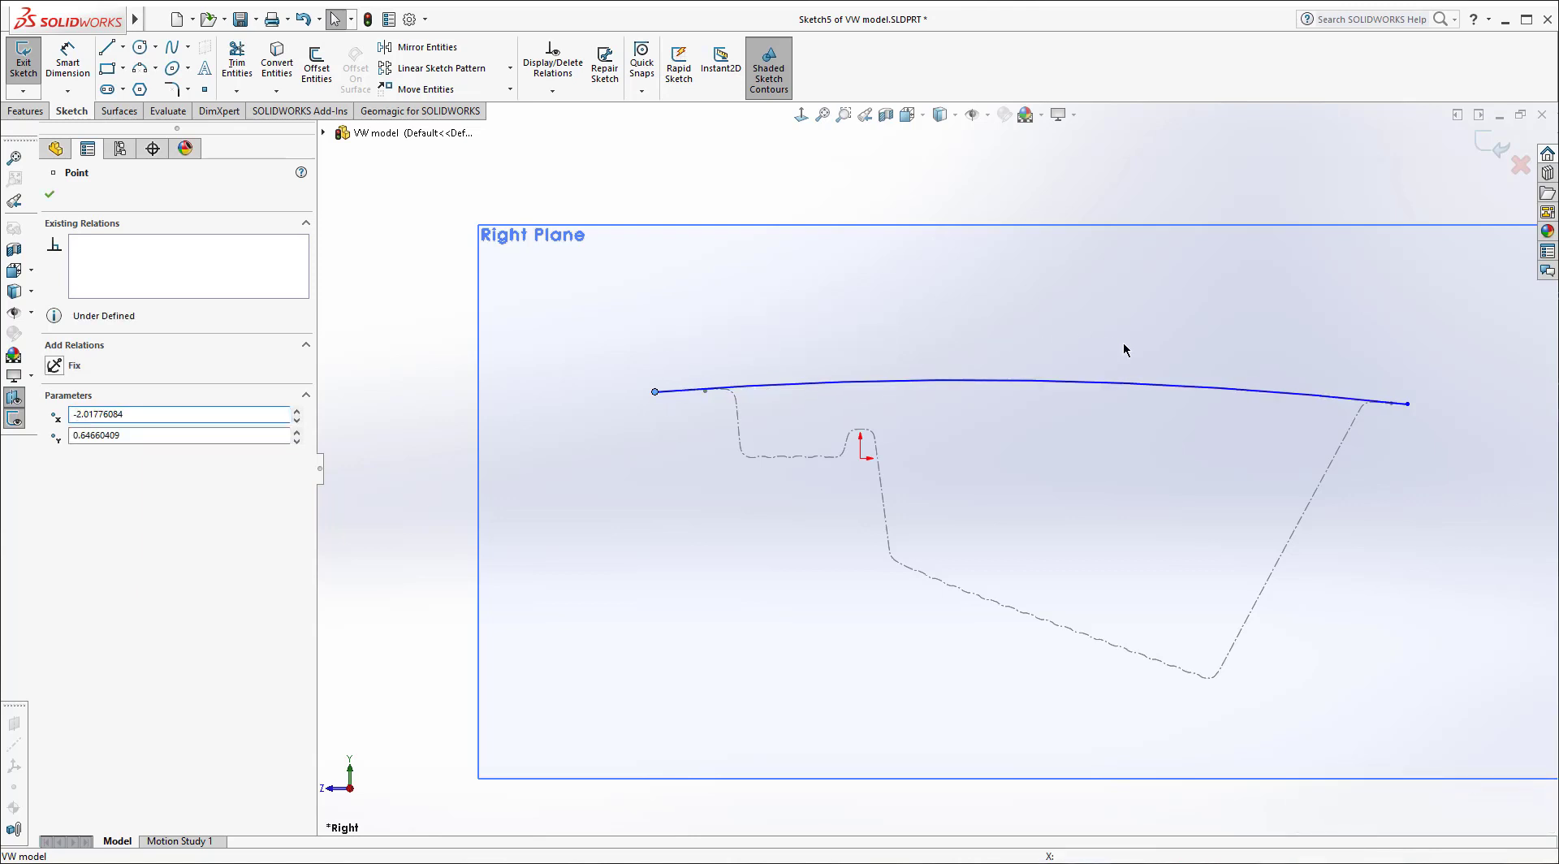
{"action": "left_click", "coordinate": [1041, 386]}
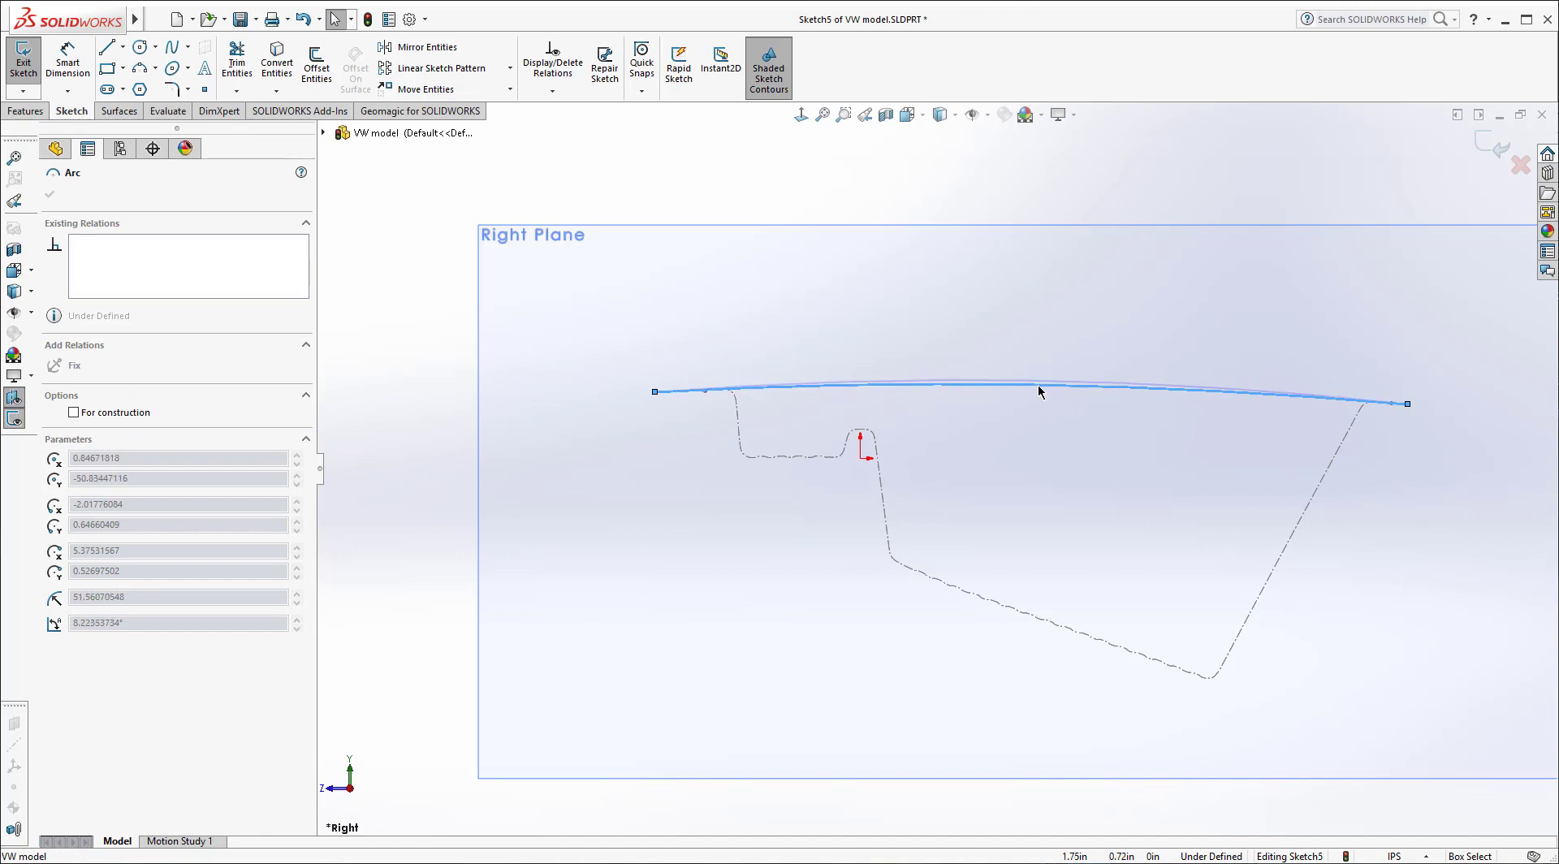
{"action": "left_click_drag", "start_coordinate": [1038, 385], "coordinate": [1038, 382]}
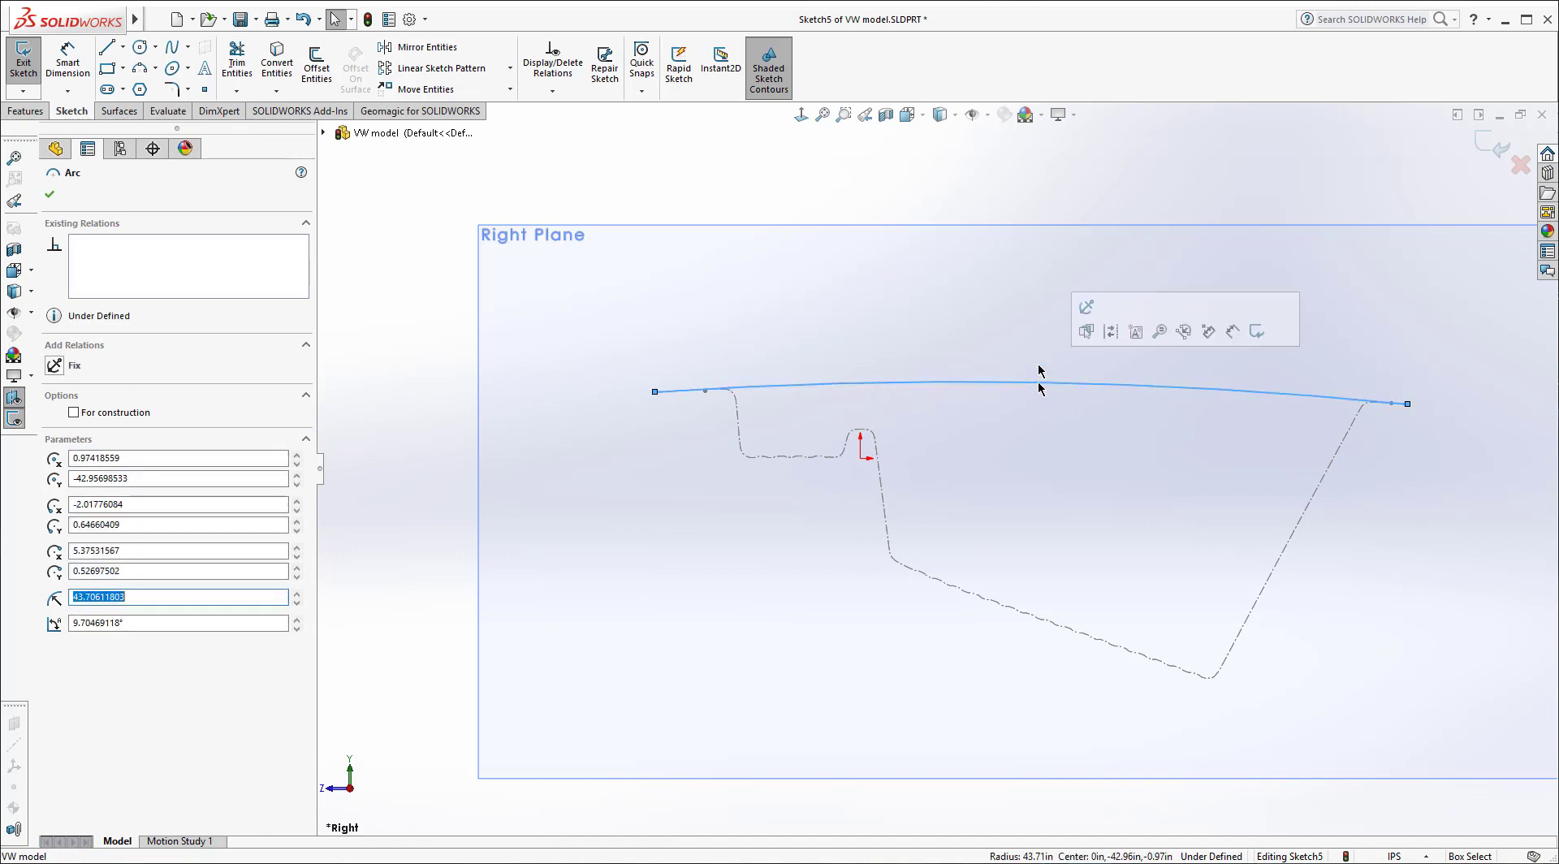
{"action": "left_click", "coordinate": [1157, 329]}
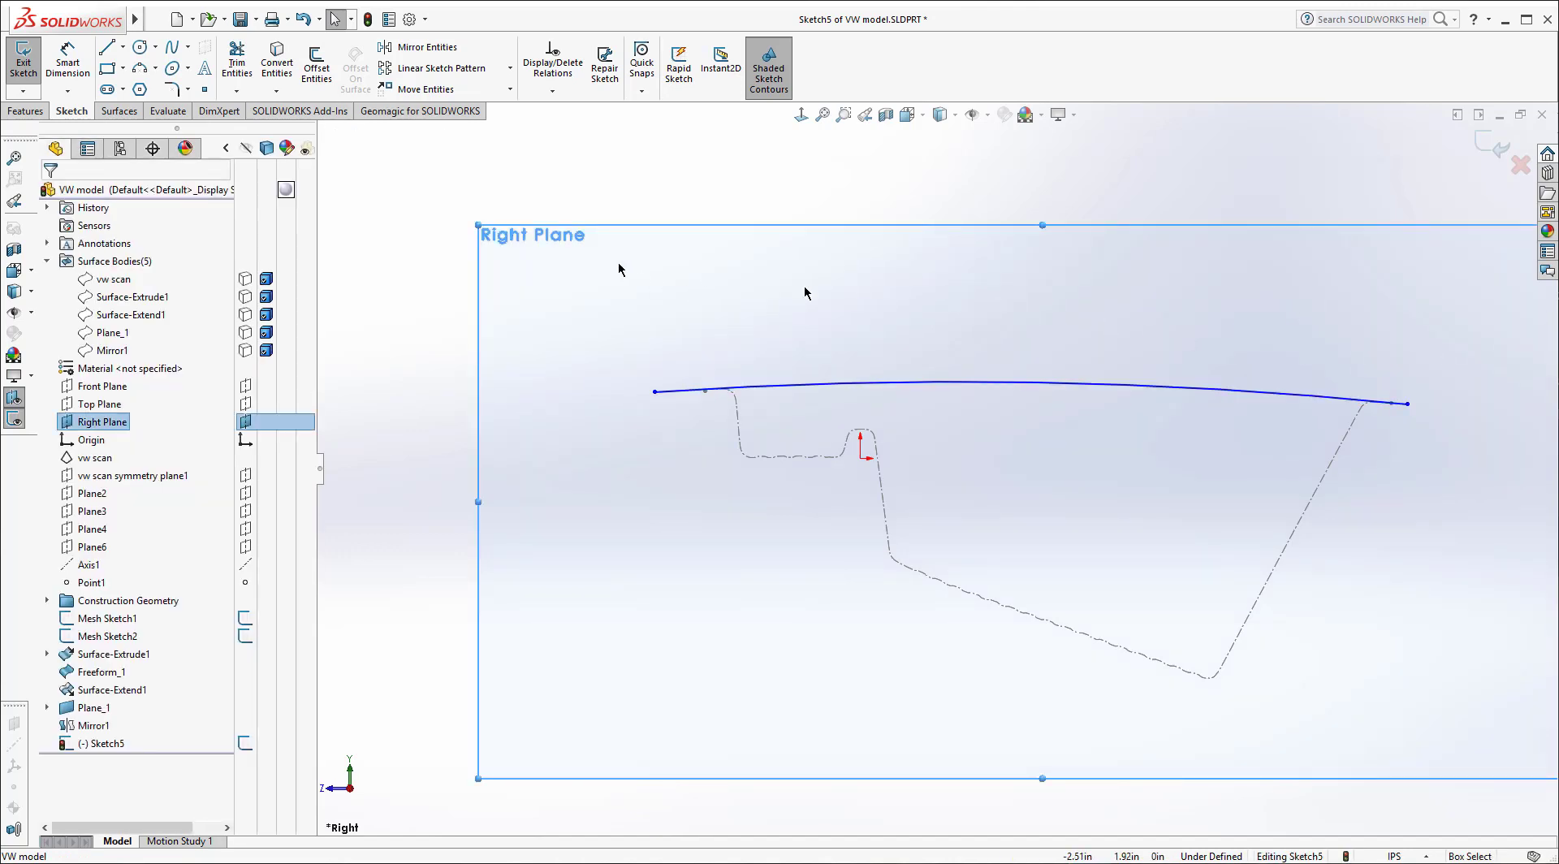
{"action": "left_click", "coordinate": [1408, 405]}
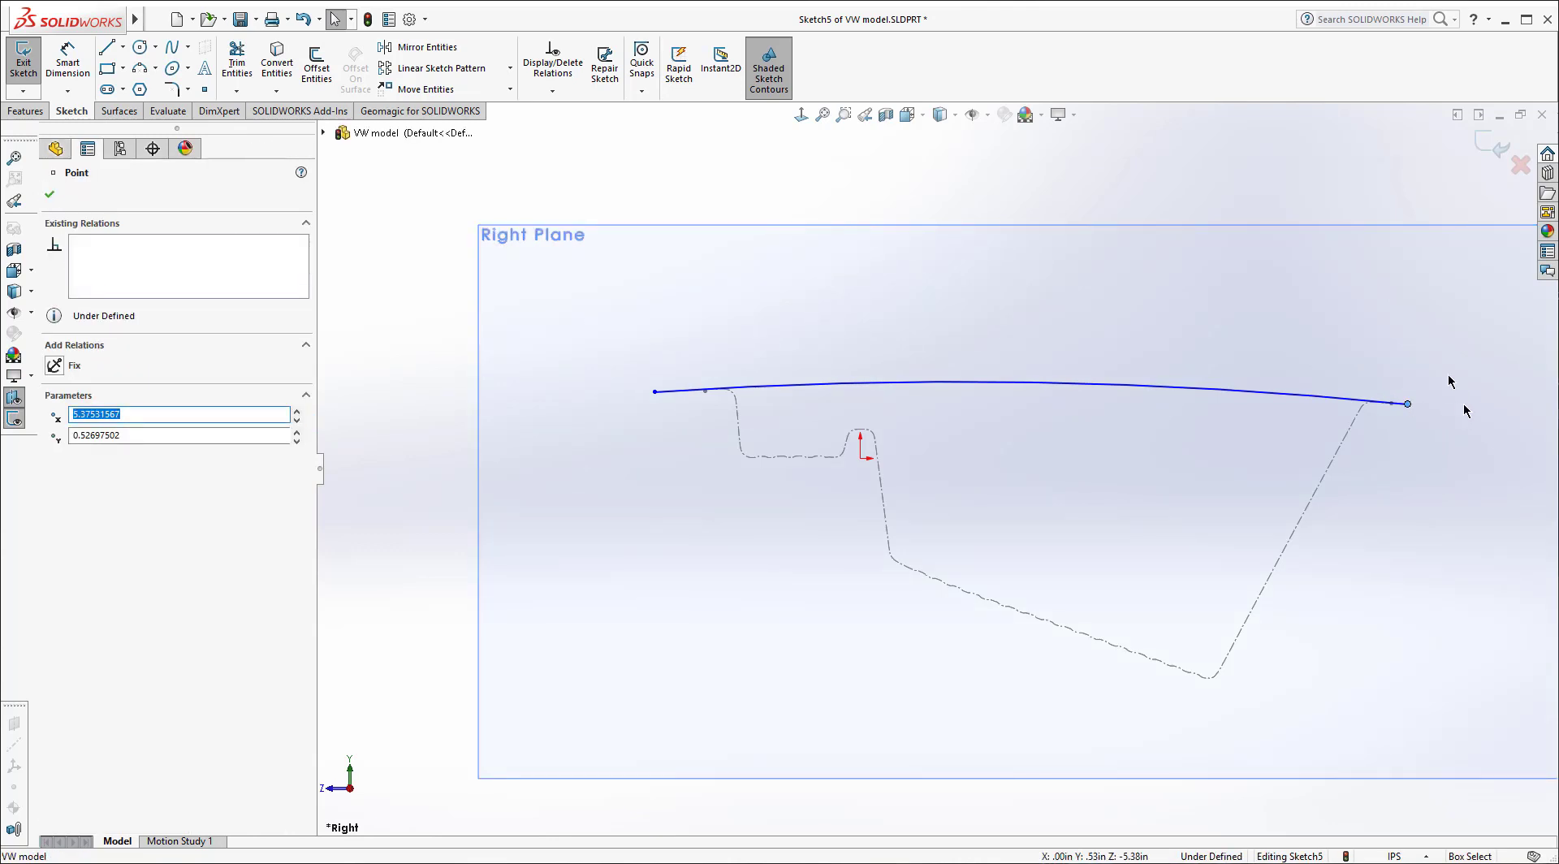
Step: Sketch a steep helper line about 1.23 in long just beyond the arc's lower end, crossing the arc's path
{"action": "left_click", "coordinate": [1409, 341]}
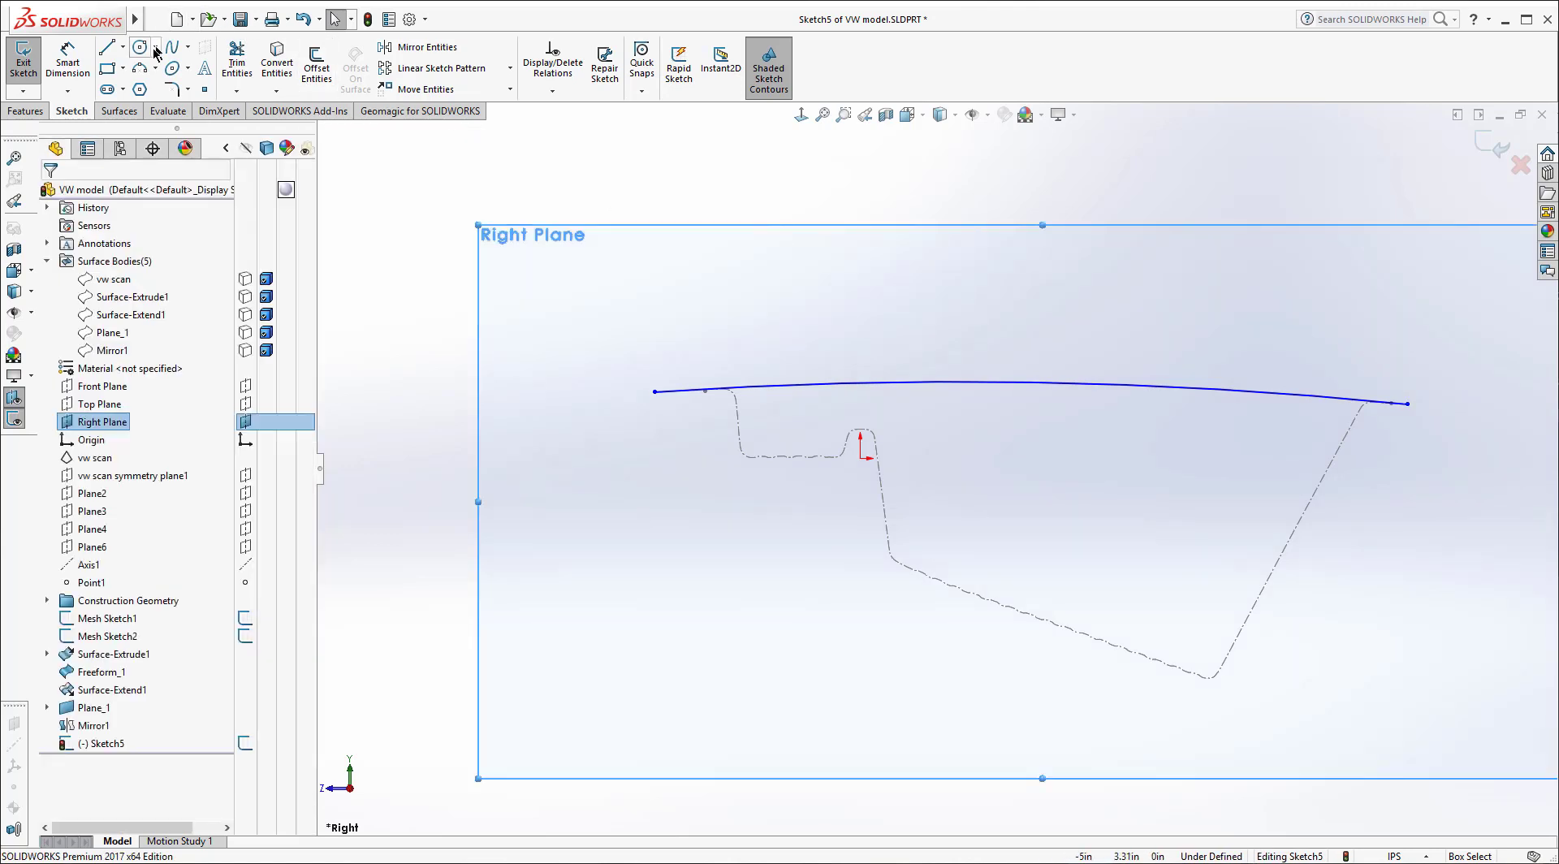
{"action": "left_click", "coordinate": [1459, 361]}
{"action": "left_click", "coordinate": [1475, 484]}
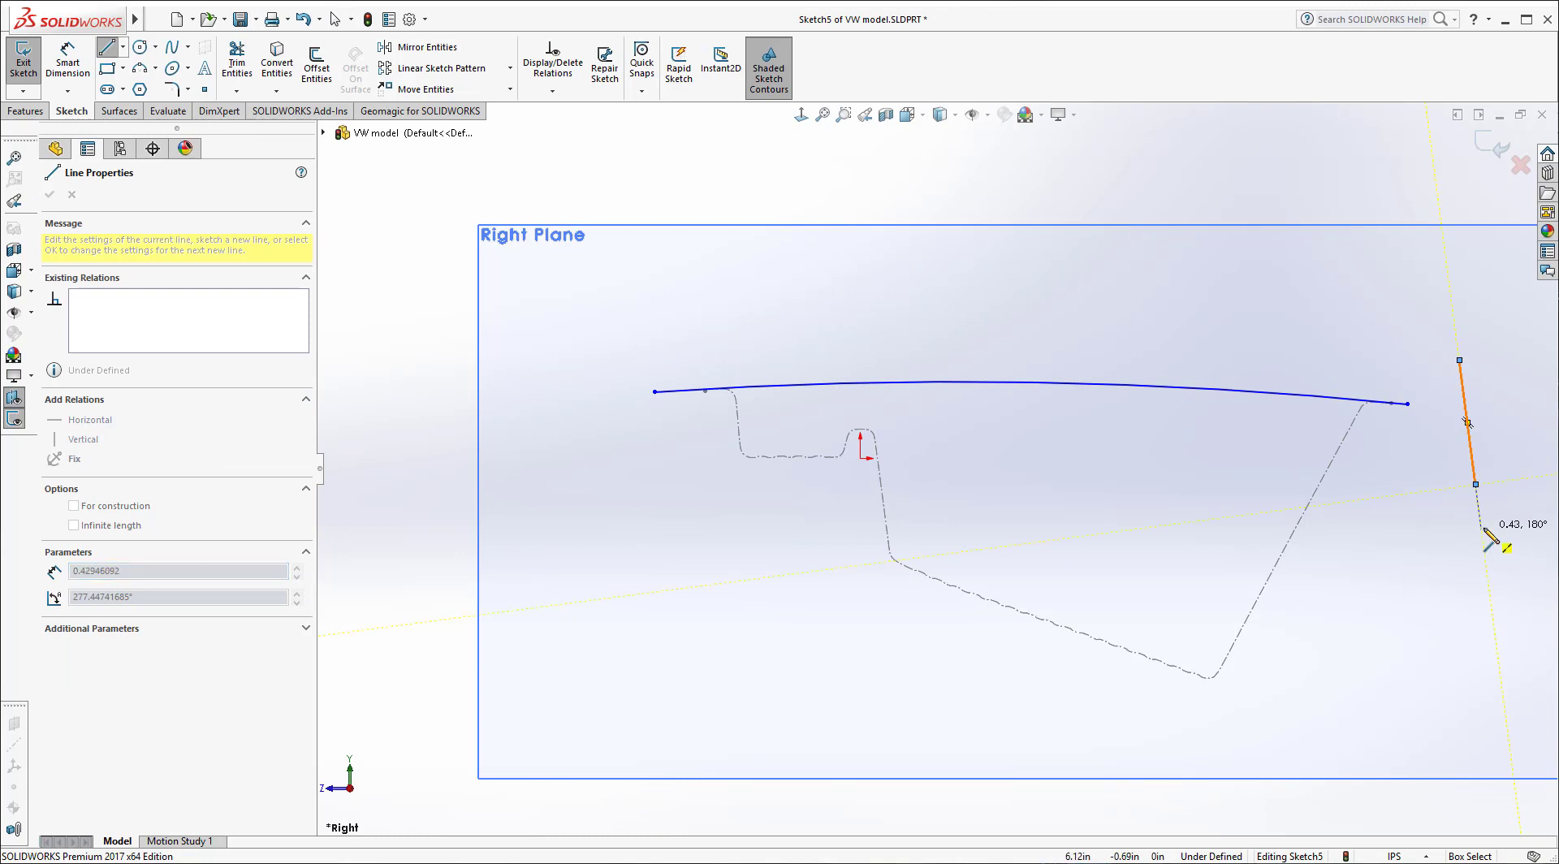
{"action": "key", "text": "Escape"}
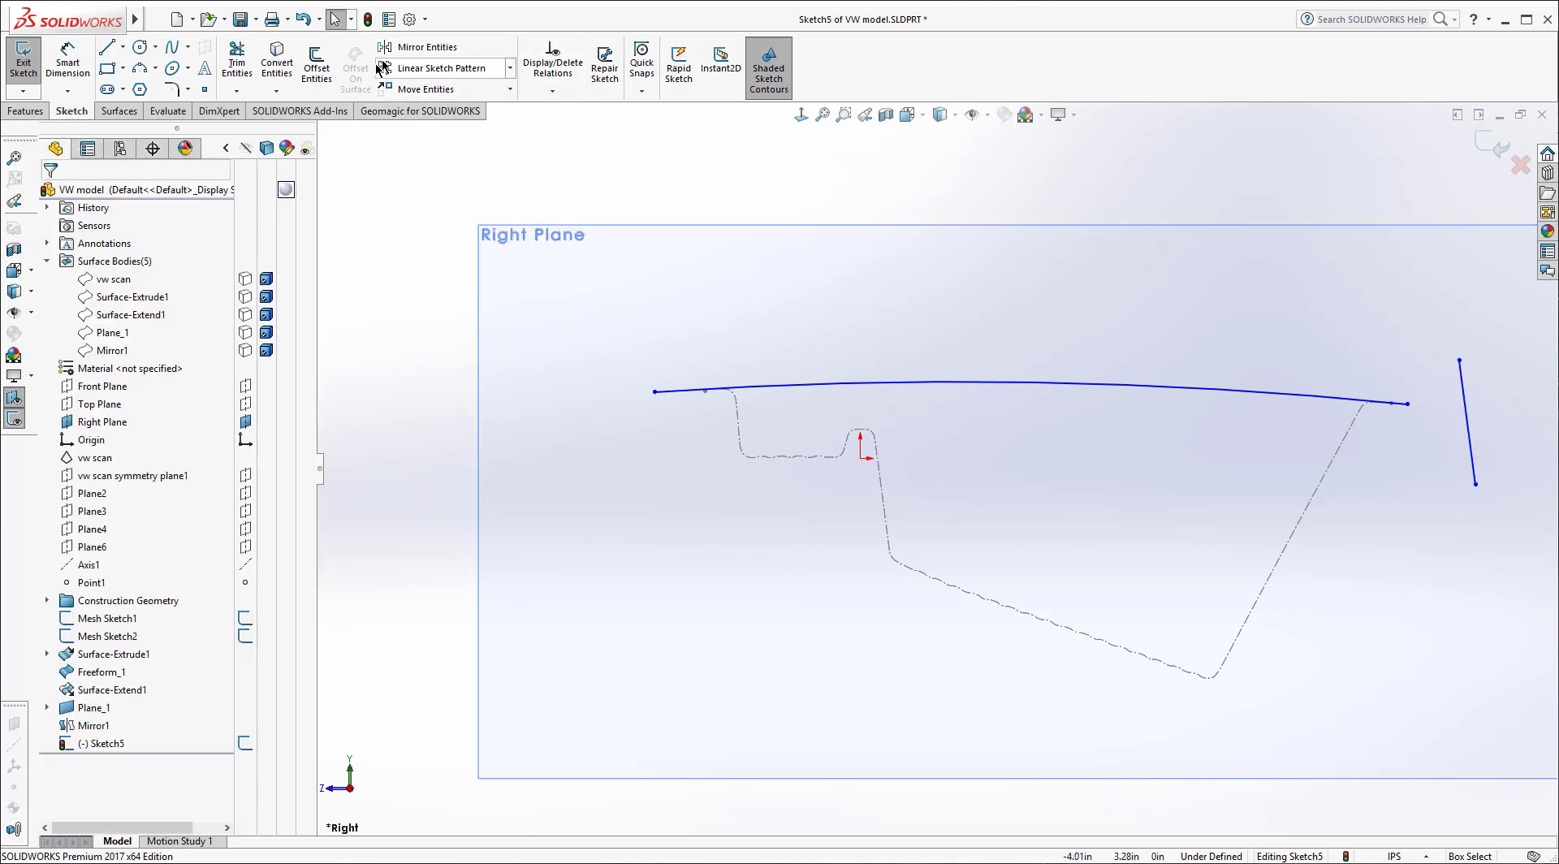
Step: Extend the rim arc to meet the helper line with Extend Entities
{"action": "left_click", "coordinate": [236, 90]}
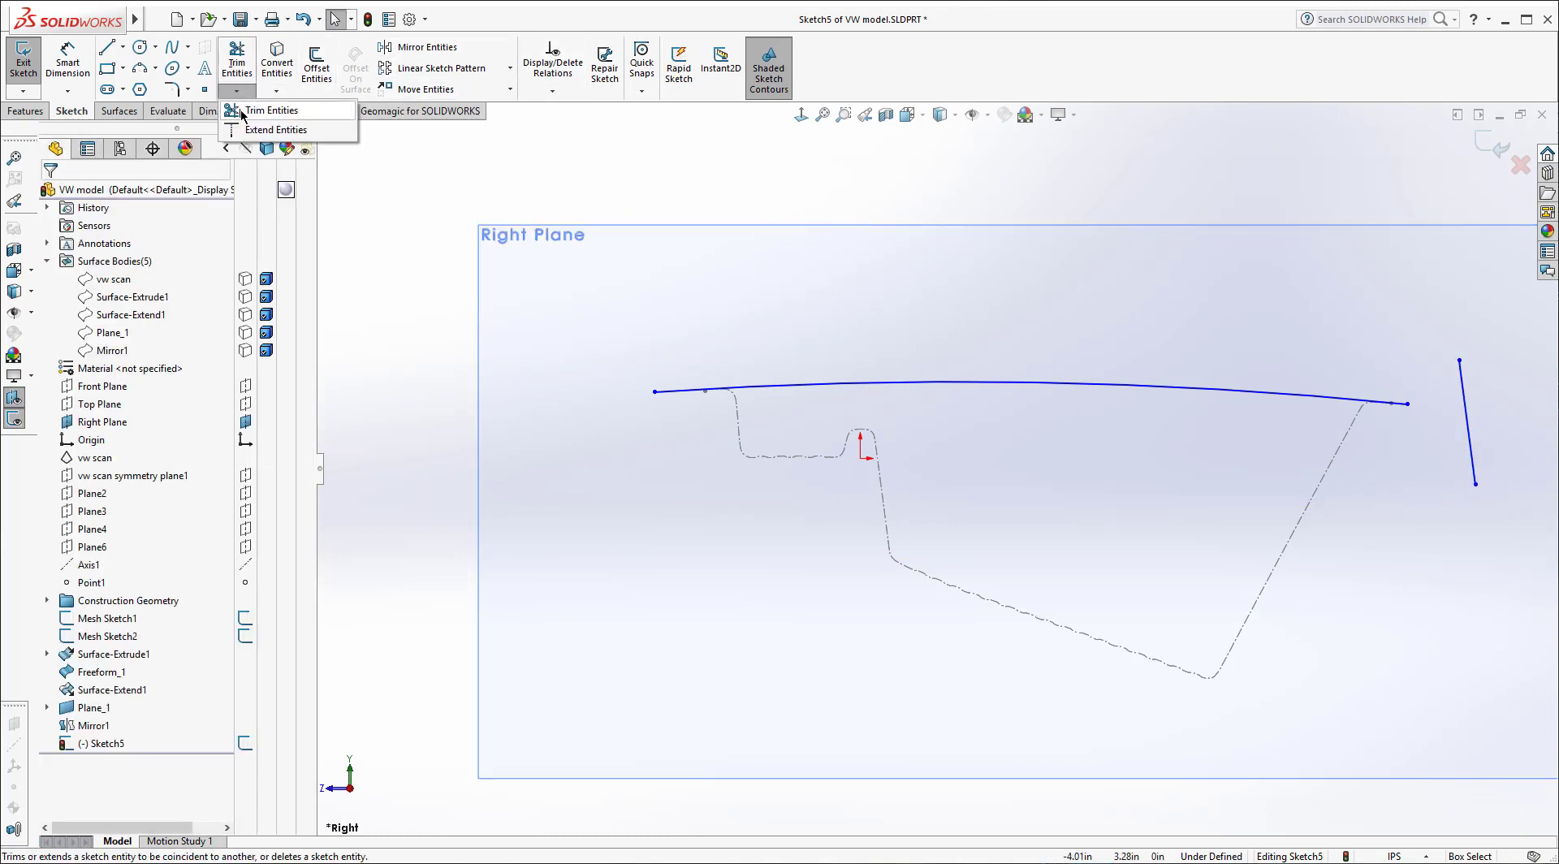
{"action": "left_click", "coordinate": [259, 101]}
{"action": "left_click", "coordinate": [1386, 404]}
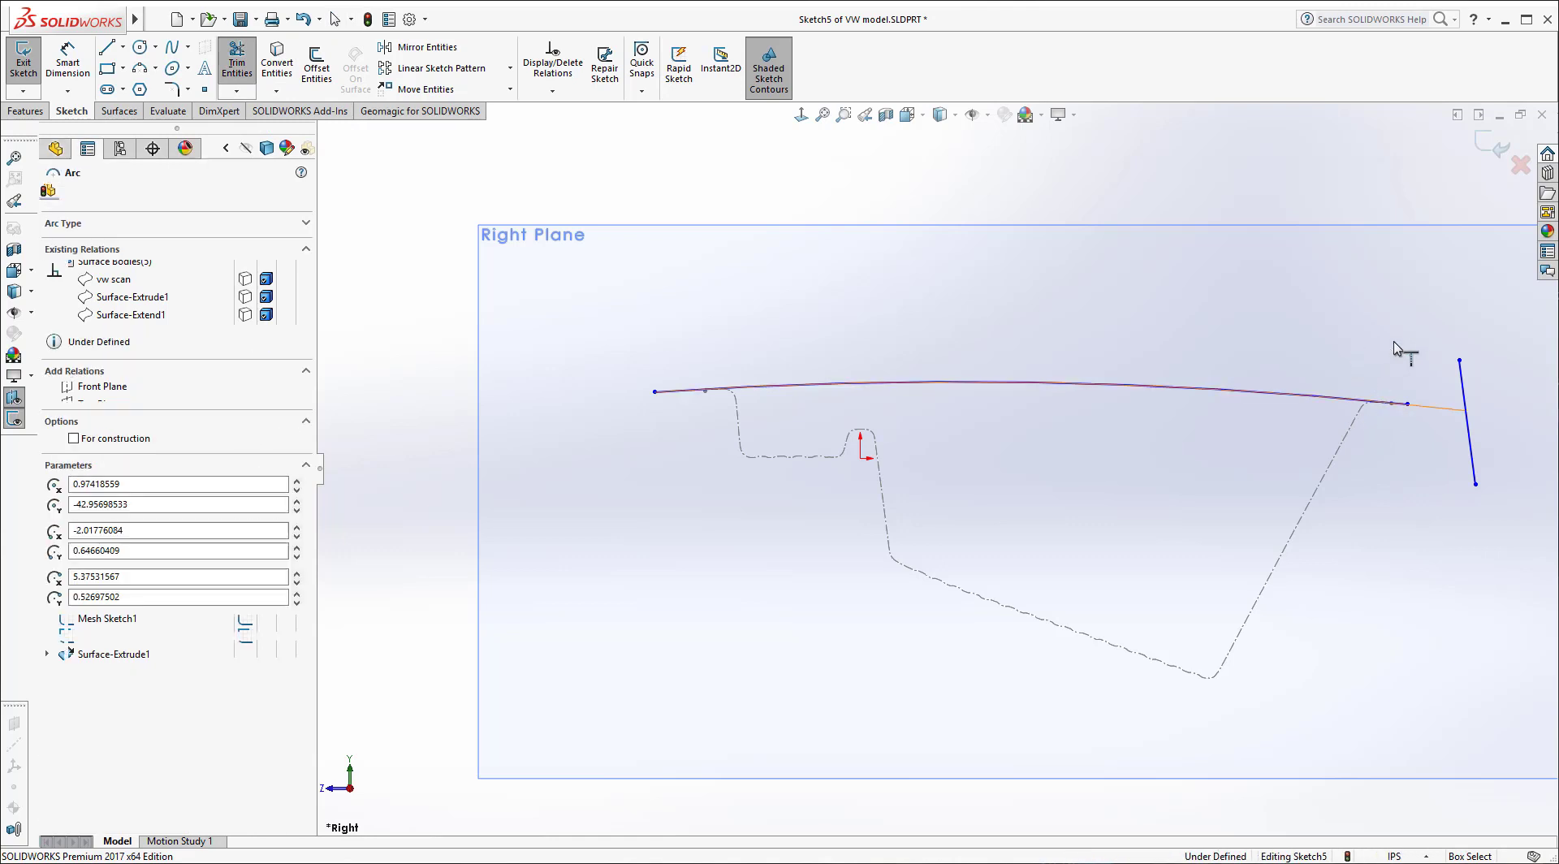
{"action": "key", "text": "Escape"}
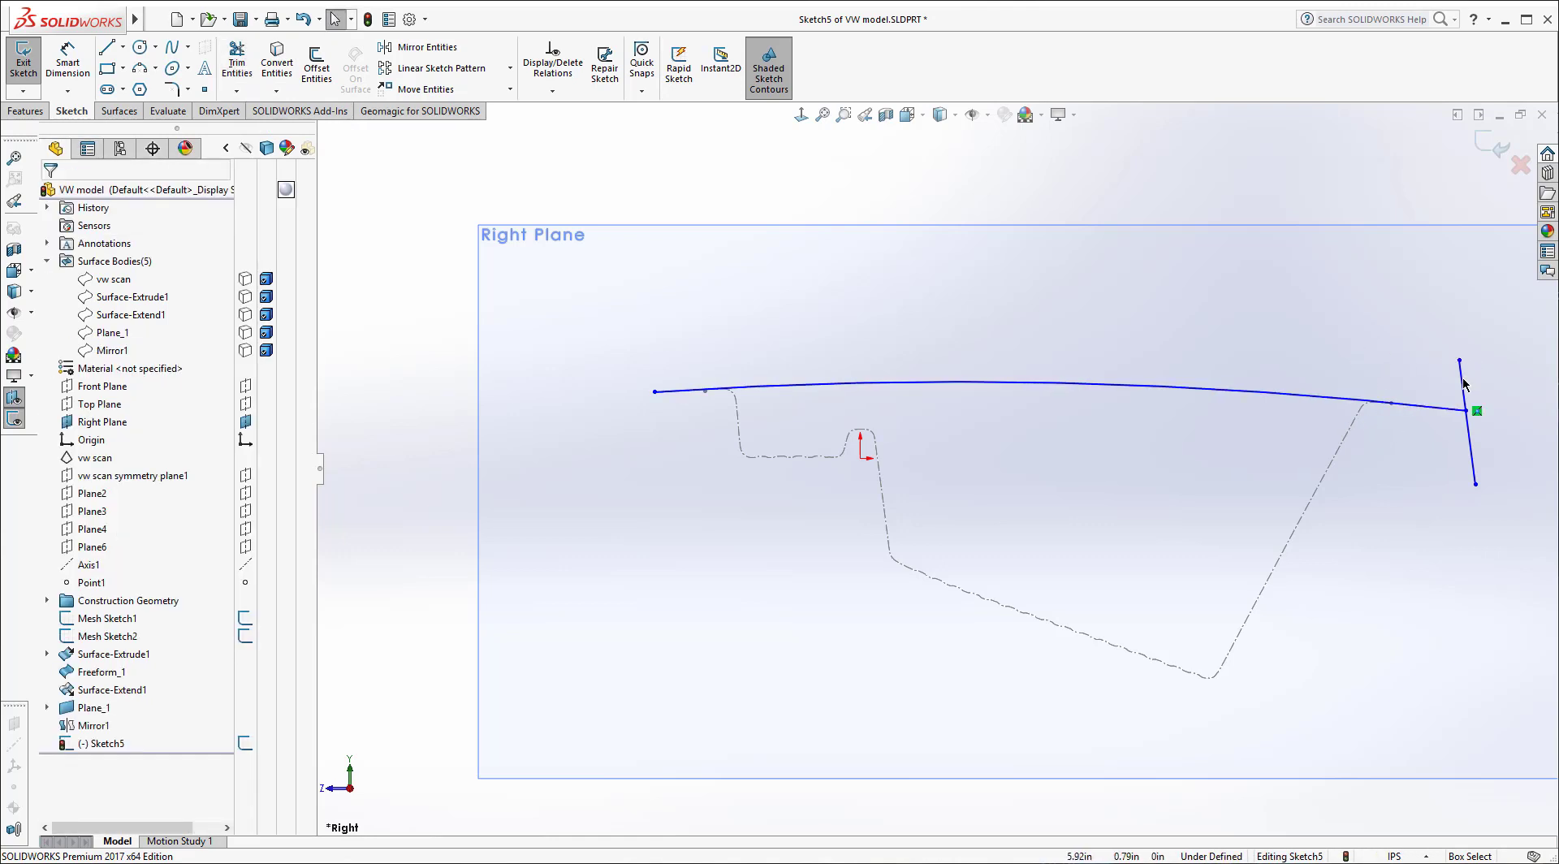
Step: Delete the helper line and exit the rim arc sketch
{"action": "left_click", "coordinate": [1466, 384]}
{"action": "right_click", "coordinate": [1465, 386]}
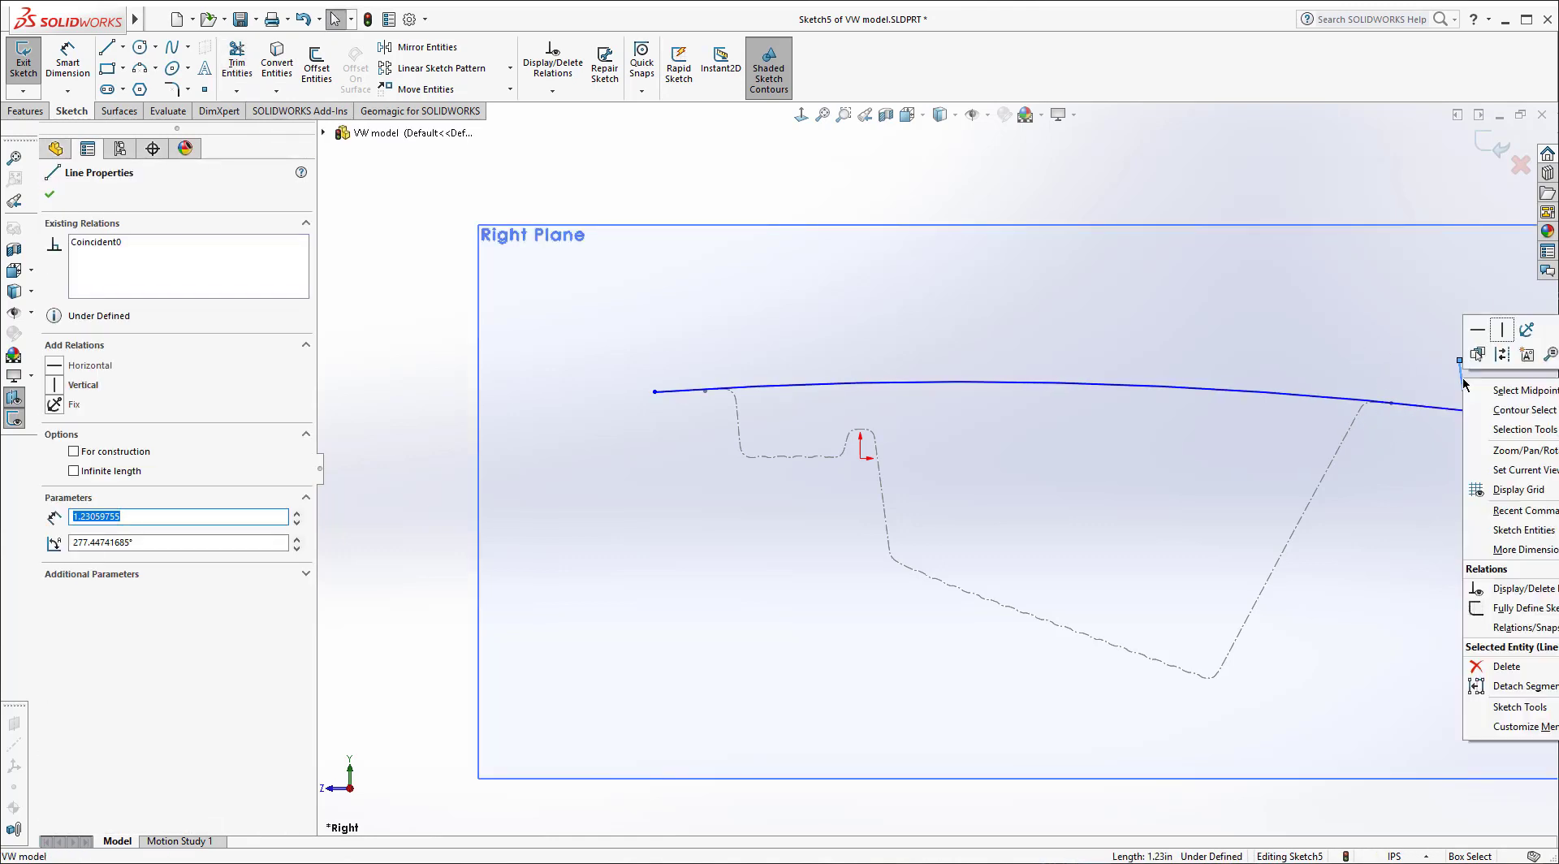
{"action": "left_click", "coordinate": [1506, 668]}
{"action": "left_click", "coordinate": [1500, 151]}
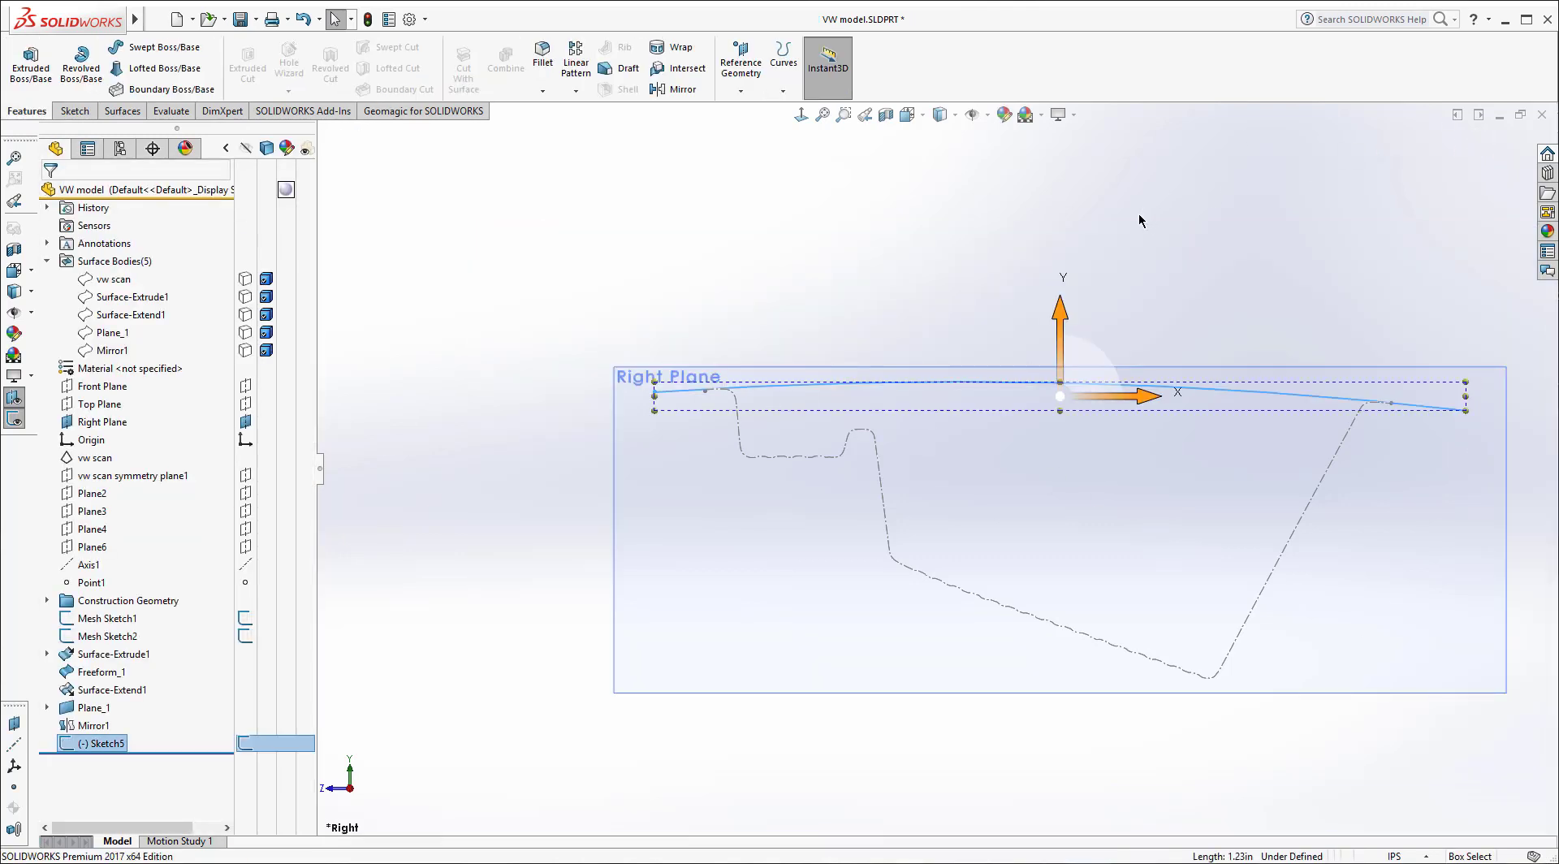
Step: Show the scan body again and tilt the model to see the tray's rim together with the arc
{"action": "scroll", "coordinate": [1138, 216], "scroll_direction": "up", "scroll_amount": 2}
{"action": "middle_click_drag", "start_coordinate": [1139, 231], "coordinate": [1129, 304]}
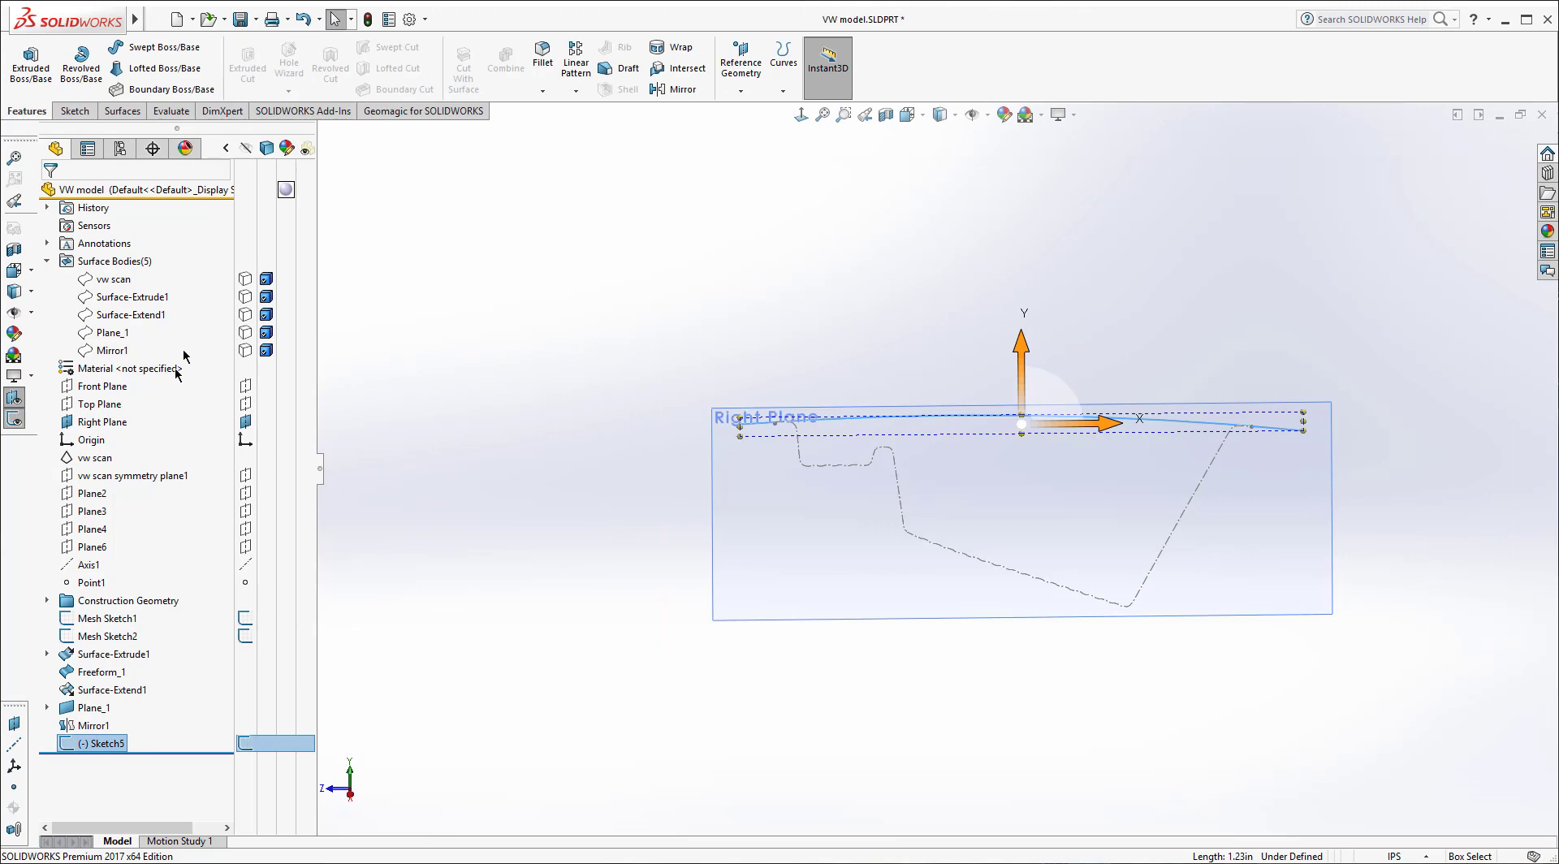
{"action": "left_click", "coordinate": [291, 282]}
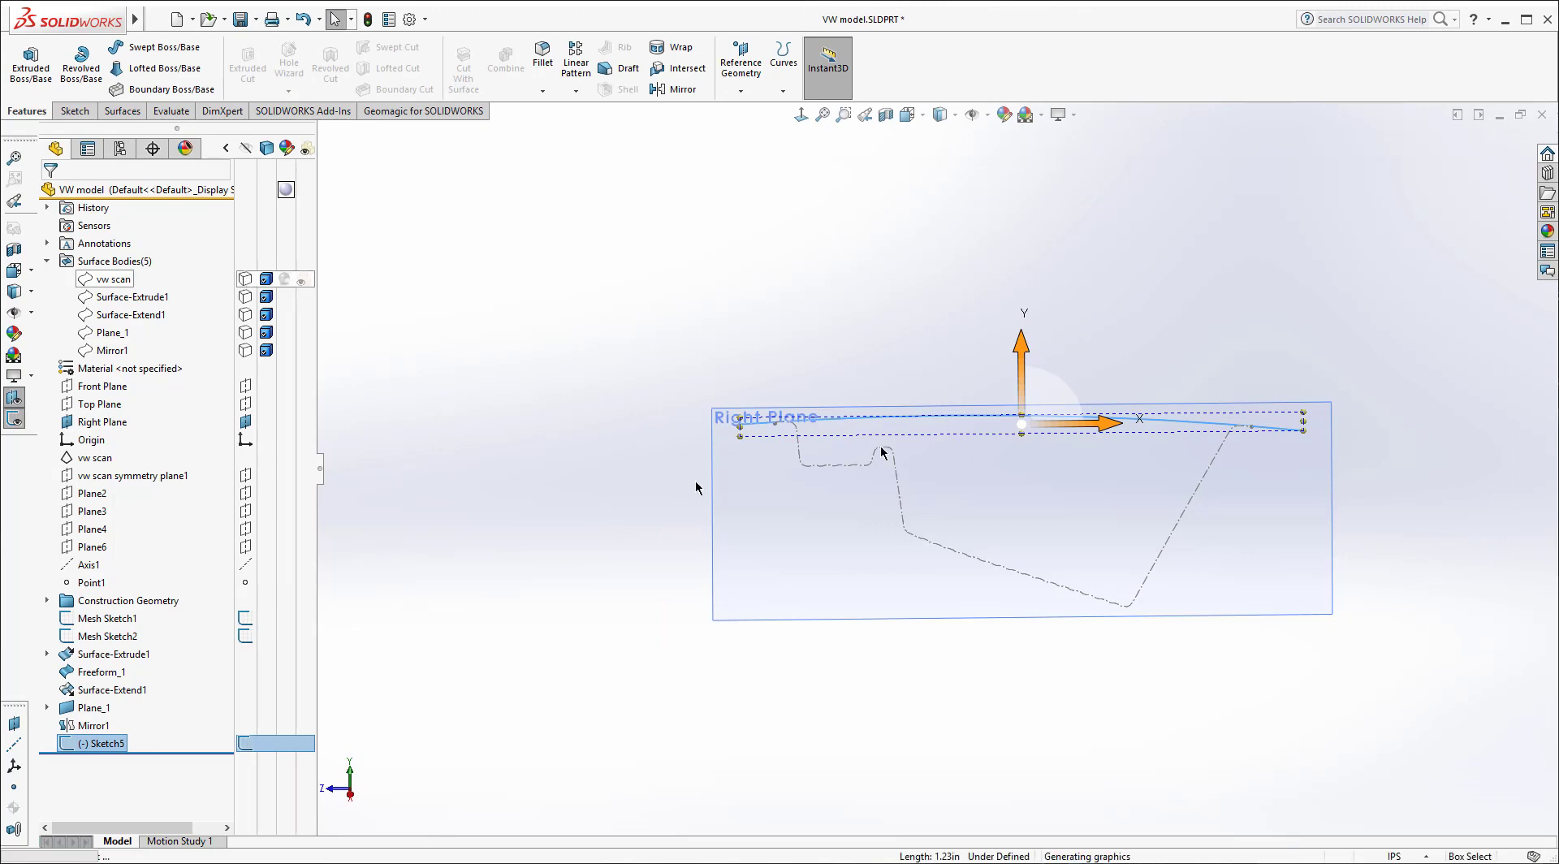
{"action": "middle_click_drag", "start_coordinate": [802, 602], "coordinate": [920, 525]}
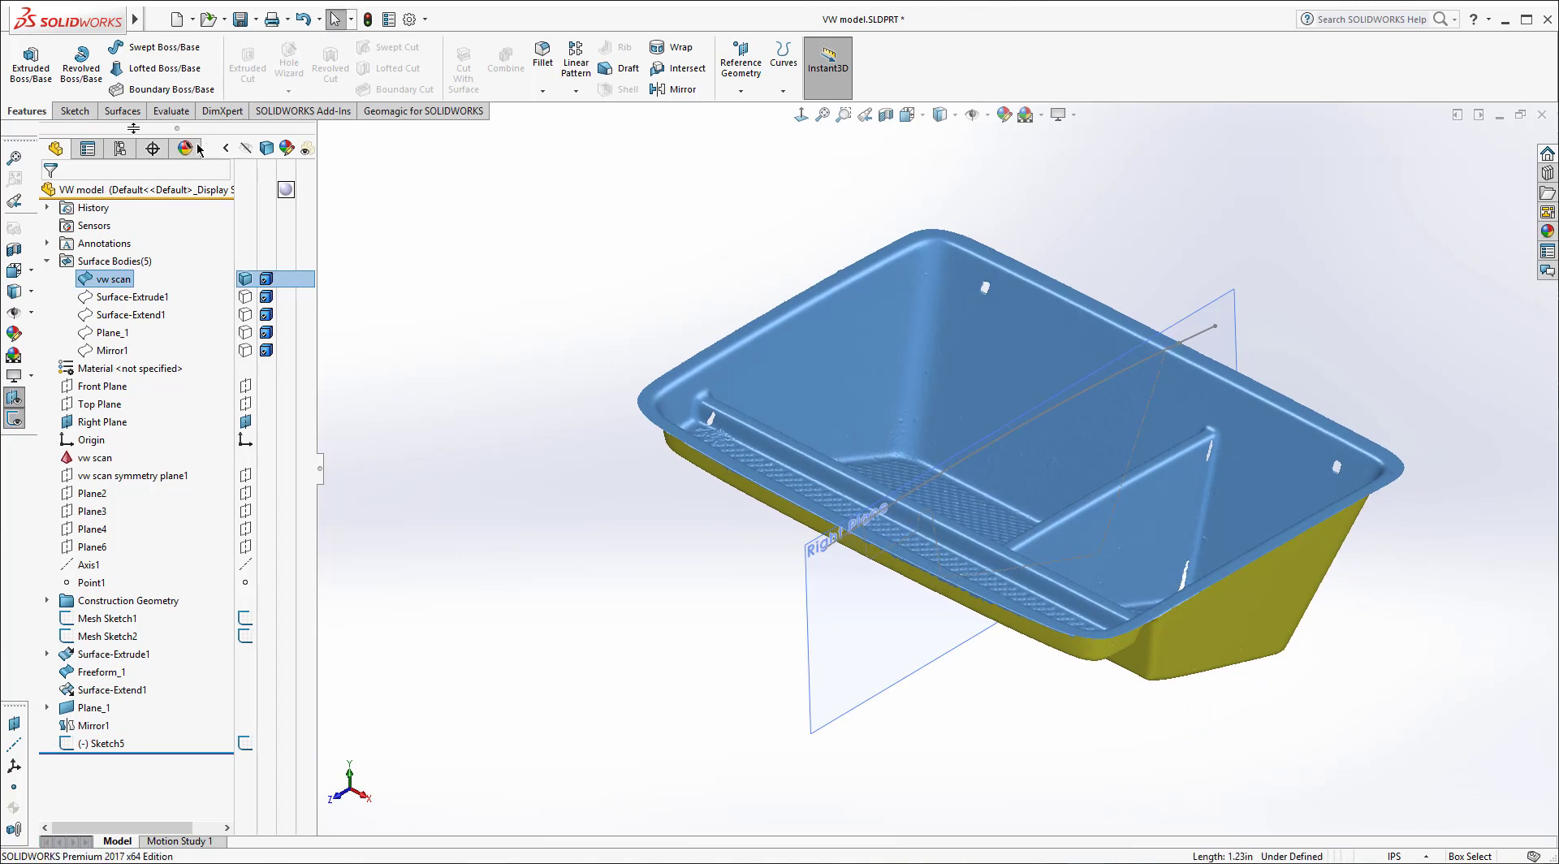
Step: Extrude the rim arc as a surface, Mid Plane, with a depth of 13.30 in
{"action": "left_click", "coordinate": [123, 112]}
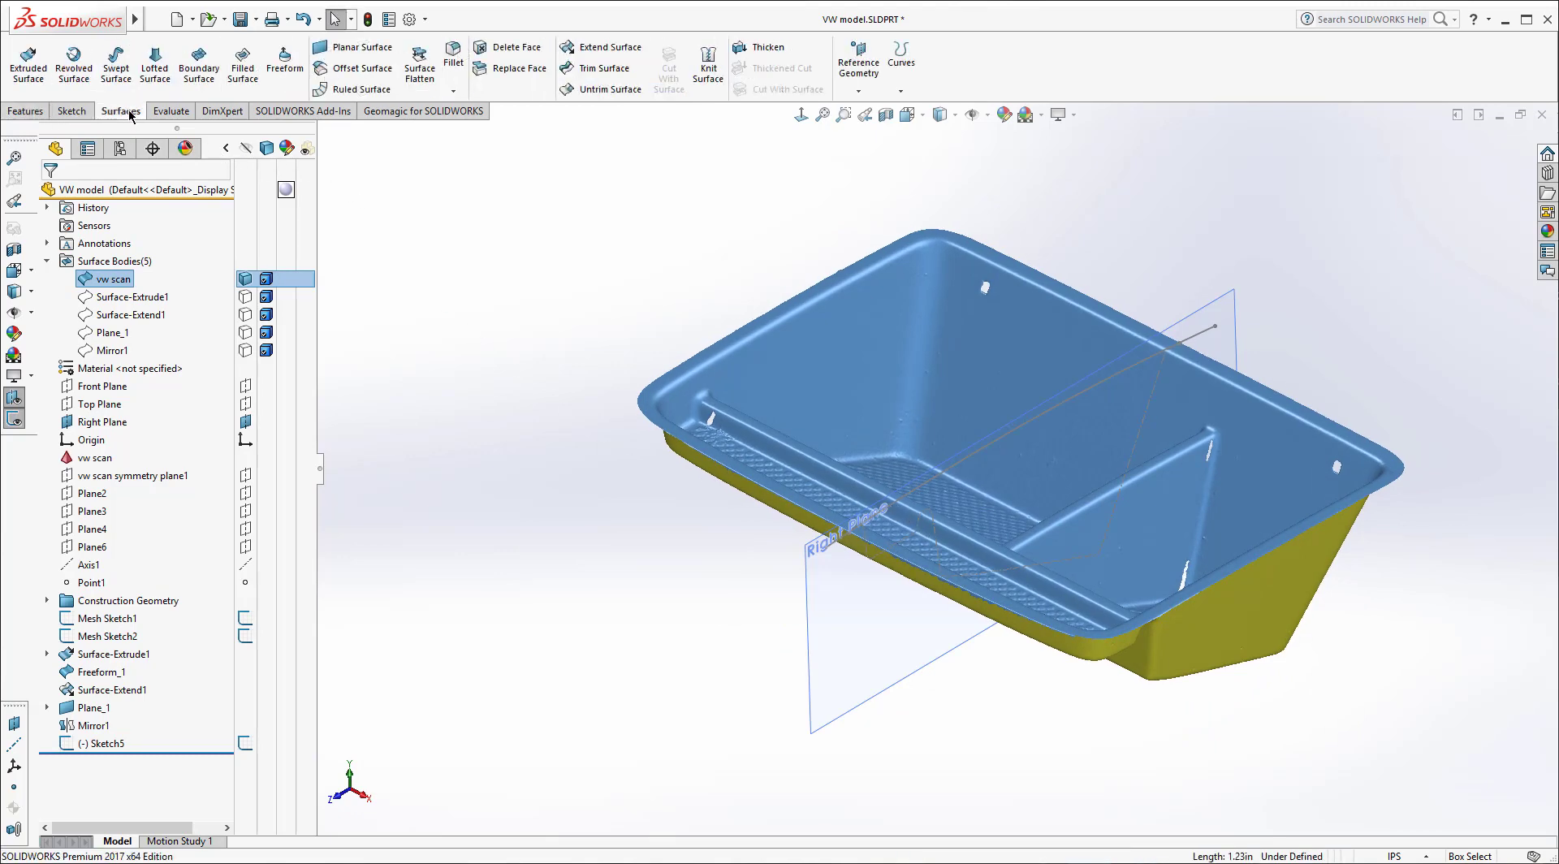
{"action": "left_click", "coordinate": [28, 64]}
{"action": "left_click", "coordinate": [1201, 331]}
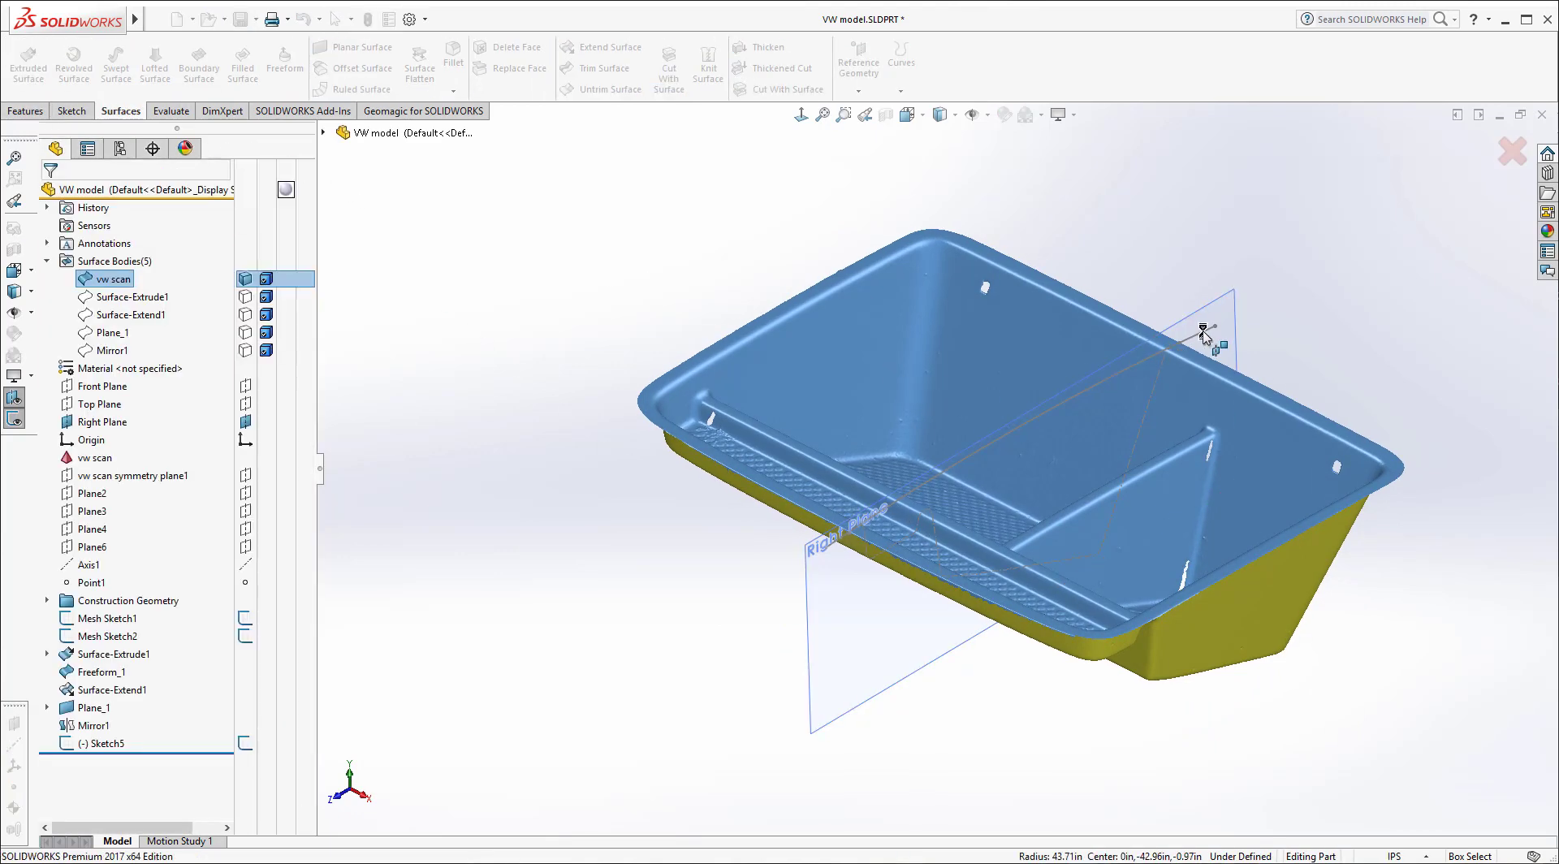
{"action": "left_click", "coordinate": [1202, 331]}
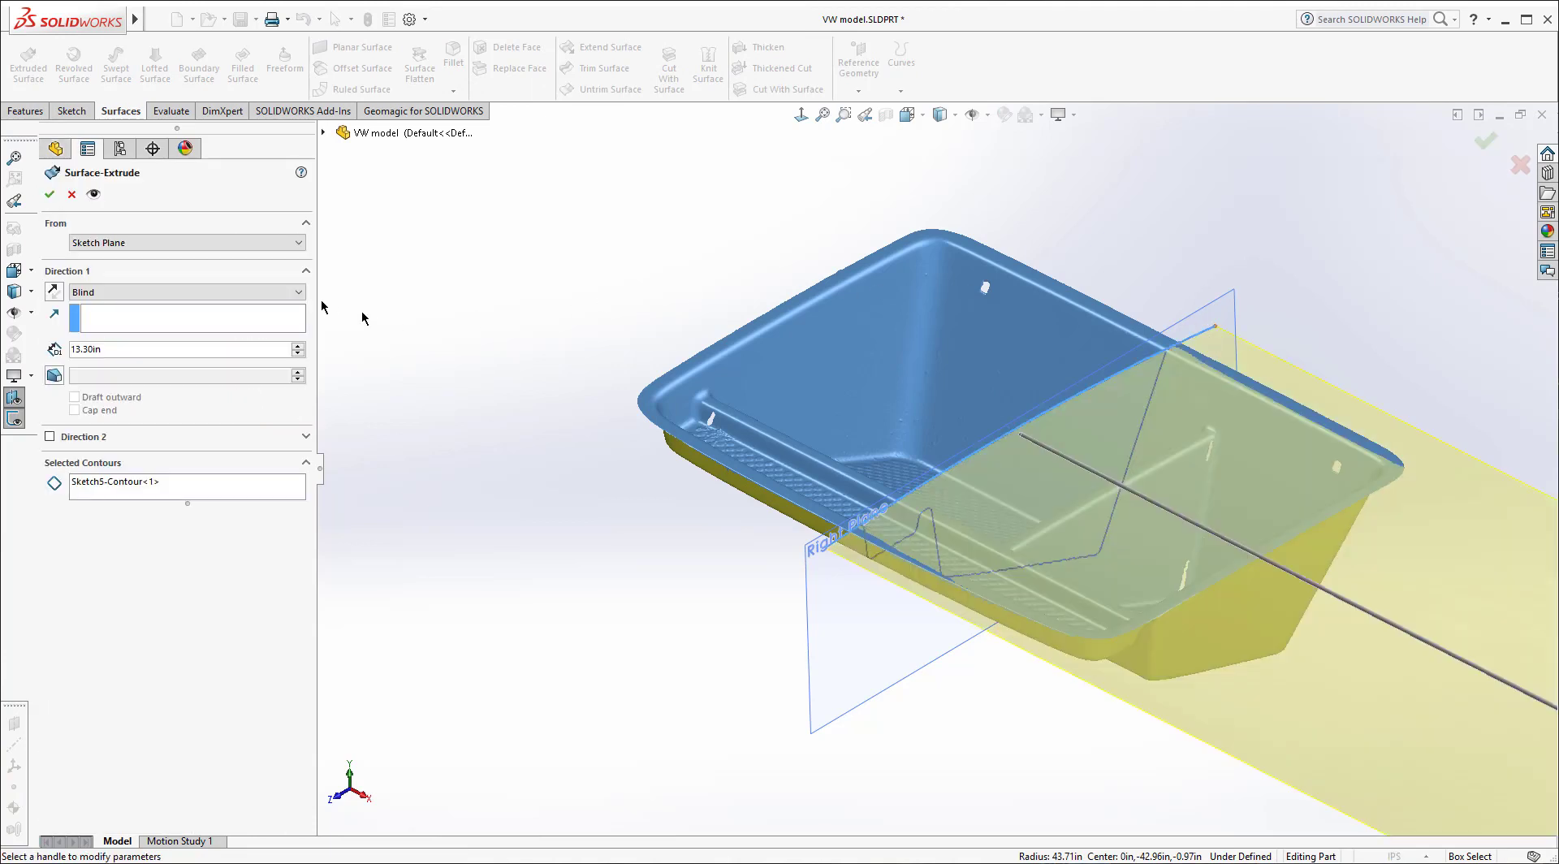
{"action": "left_click", "coordinate": [221, 292]}
{"action": "left_click", "coordinate": [149, 360]}
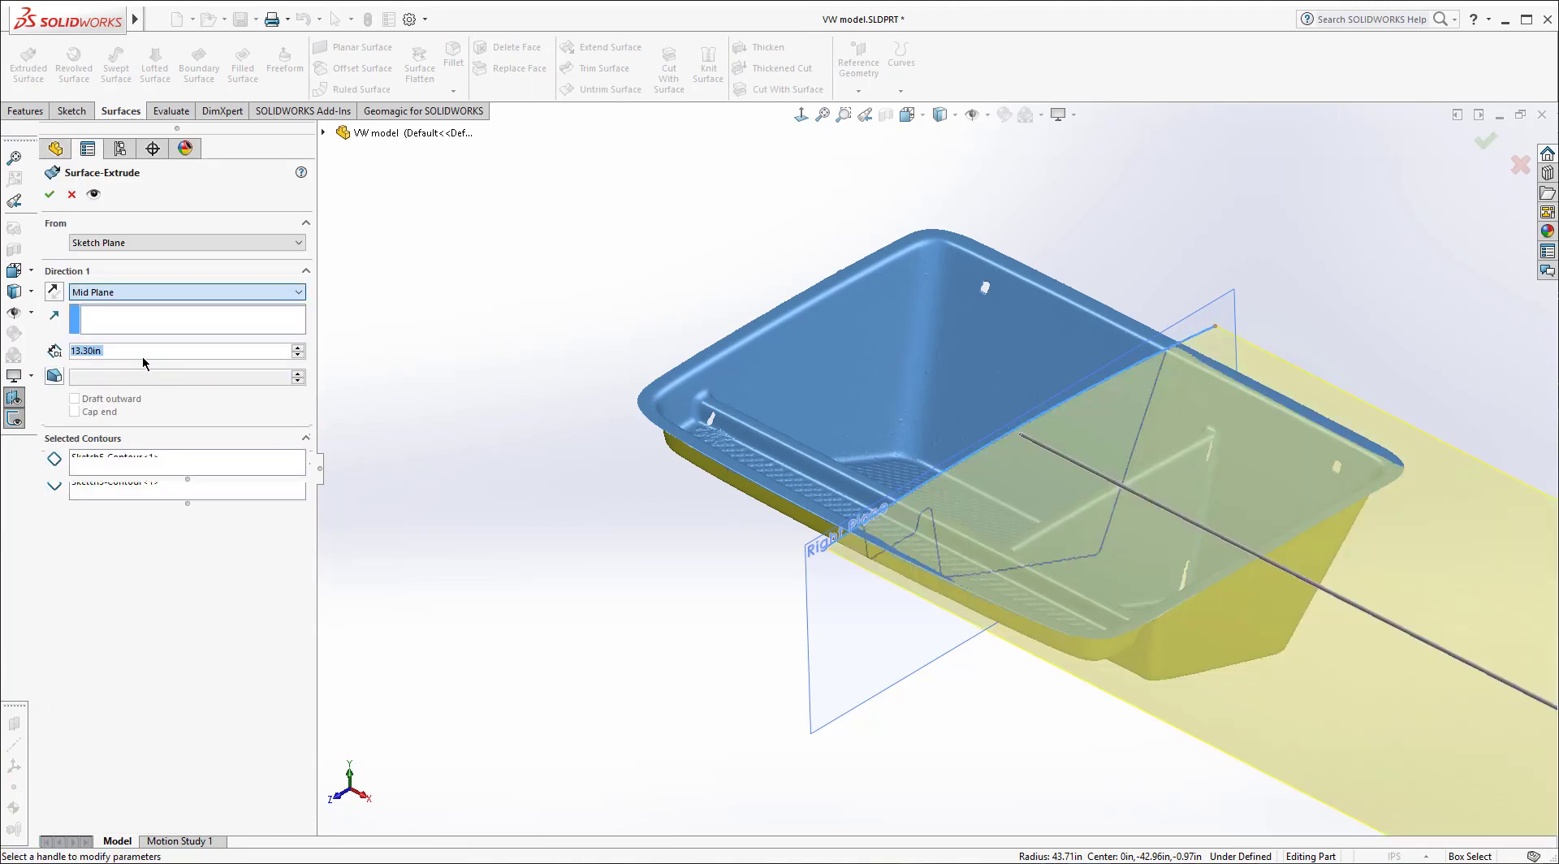
{"action": "left_click", "coordinate": [49, 197]}
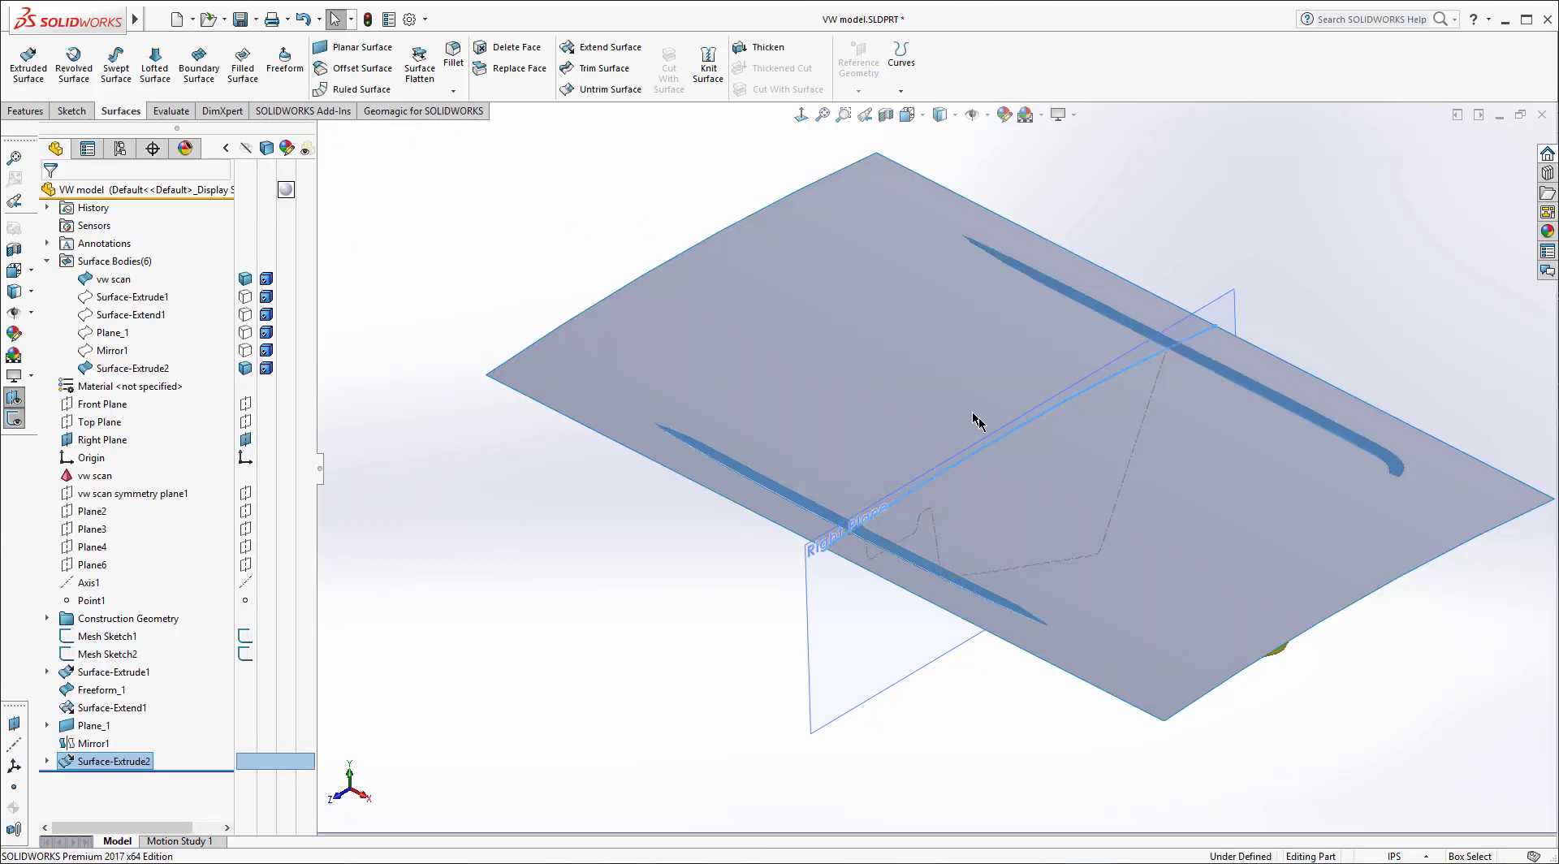
Step: Hide the Right Plane, show the Top Plane and start a new sketch on it
{"action": "middle_click_drag", "start_coordinate": [1009, 474], "coordinate": [1204, 431]}
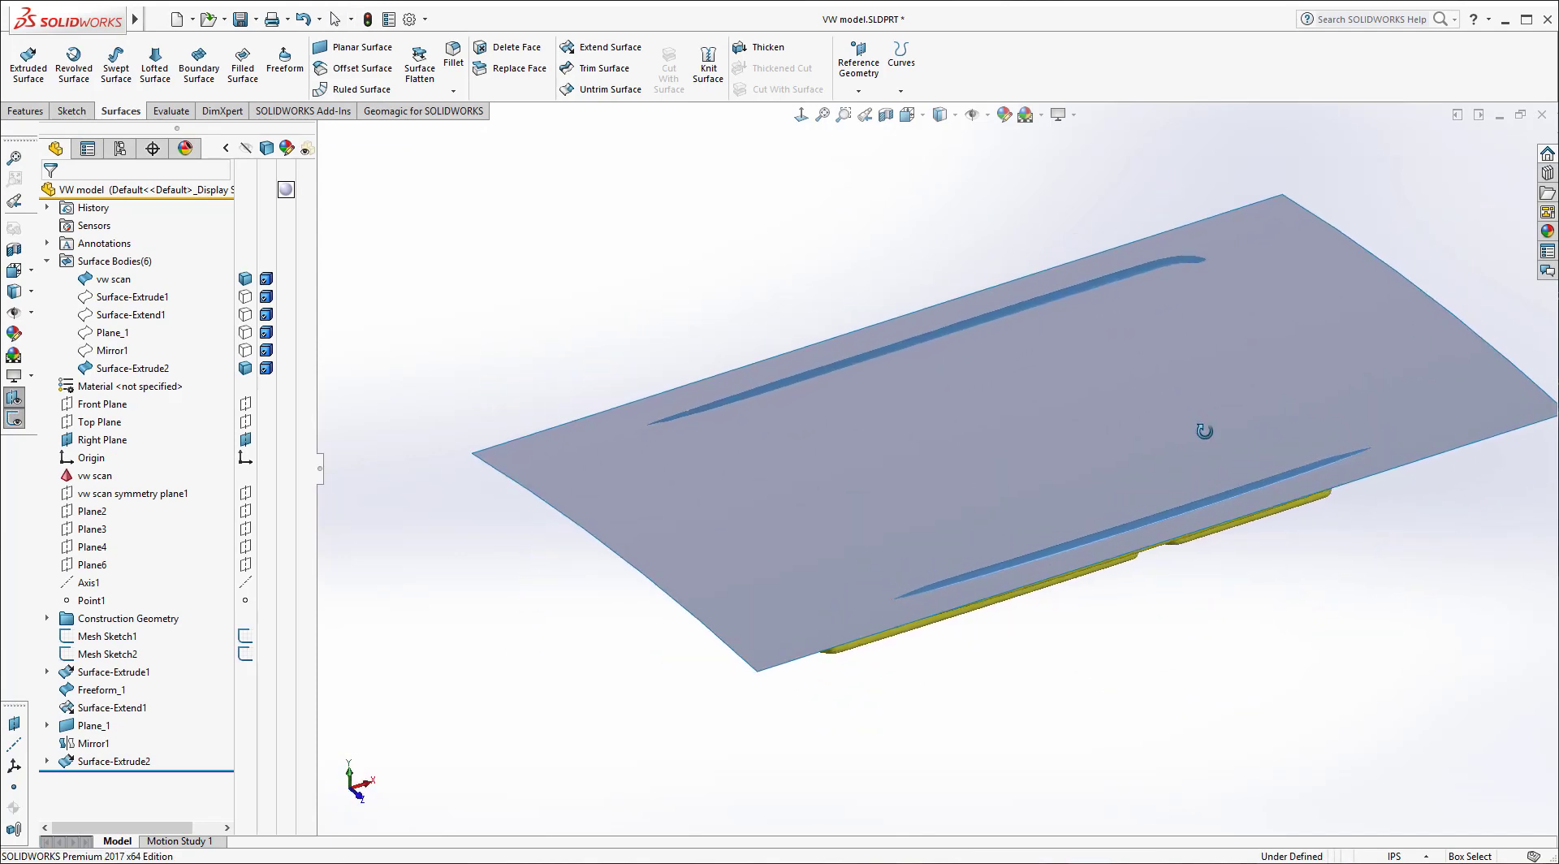
{"action": "left_click", "coordinate": [245, 421]}
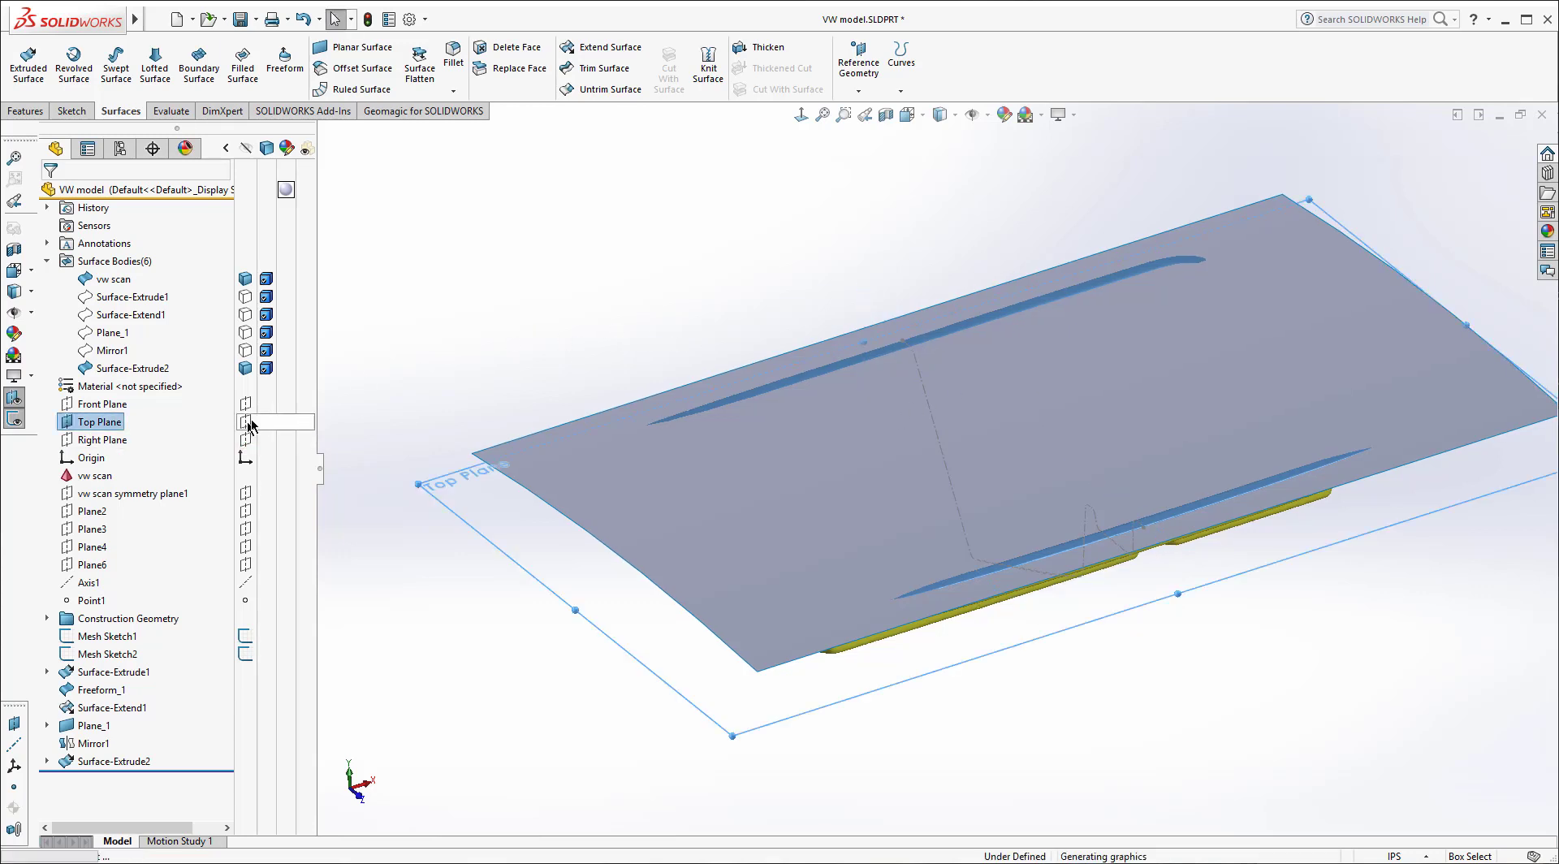
{"action": "left_click", "coordinate": [557, 210]}
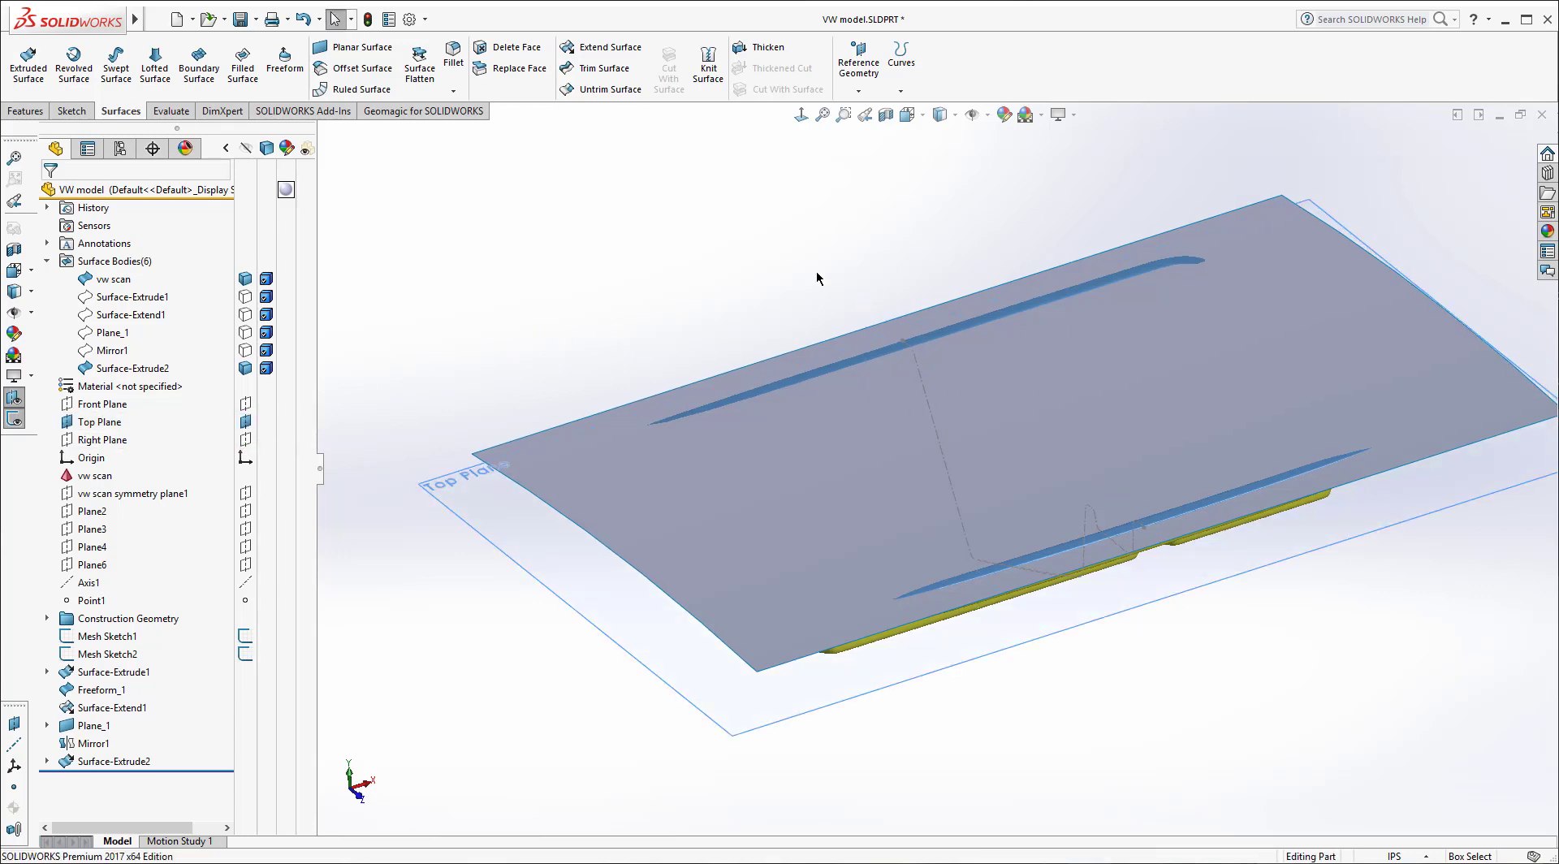
{"action": "left_click", "coordinate": [575, 590]}
{"action": "left_click", "coordinate": [643, 533]}
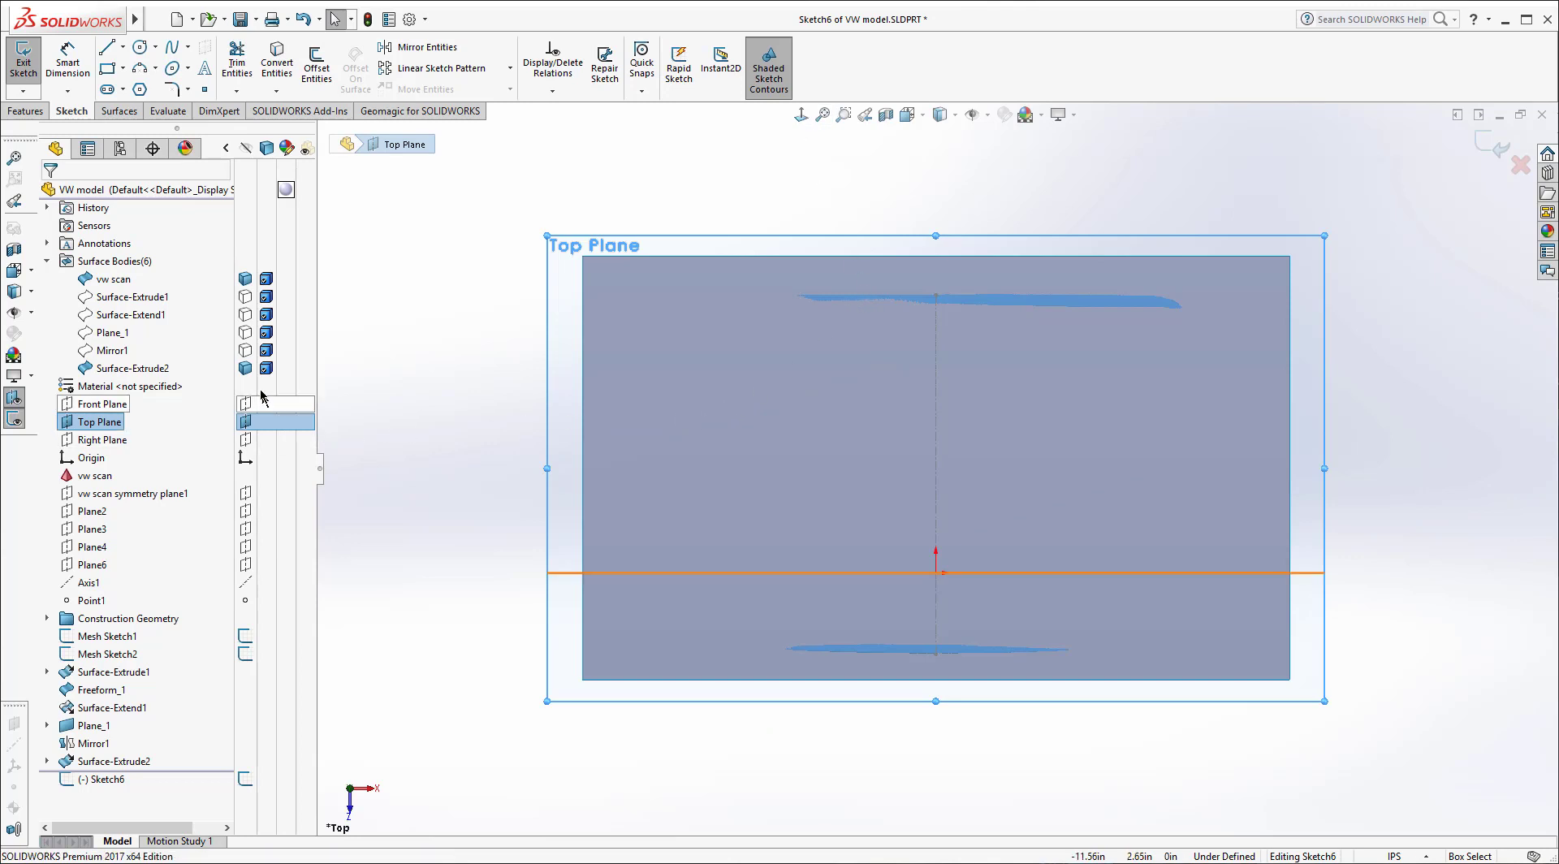
Step: Hide the extruded rim surface, the Top Plane and the mesh profile sketch, leaving the scan as the reference
{"action": "left_click", "coordinate": [246, 369]}
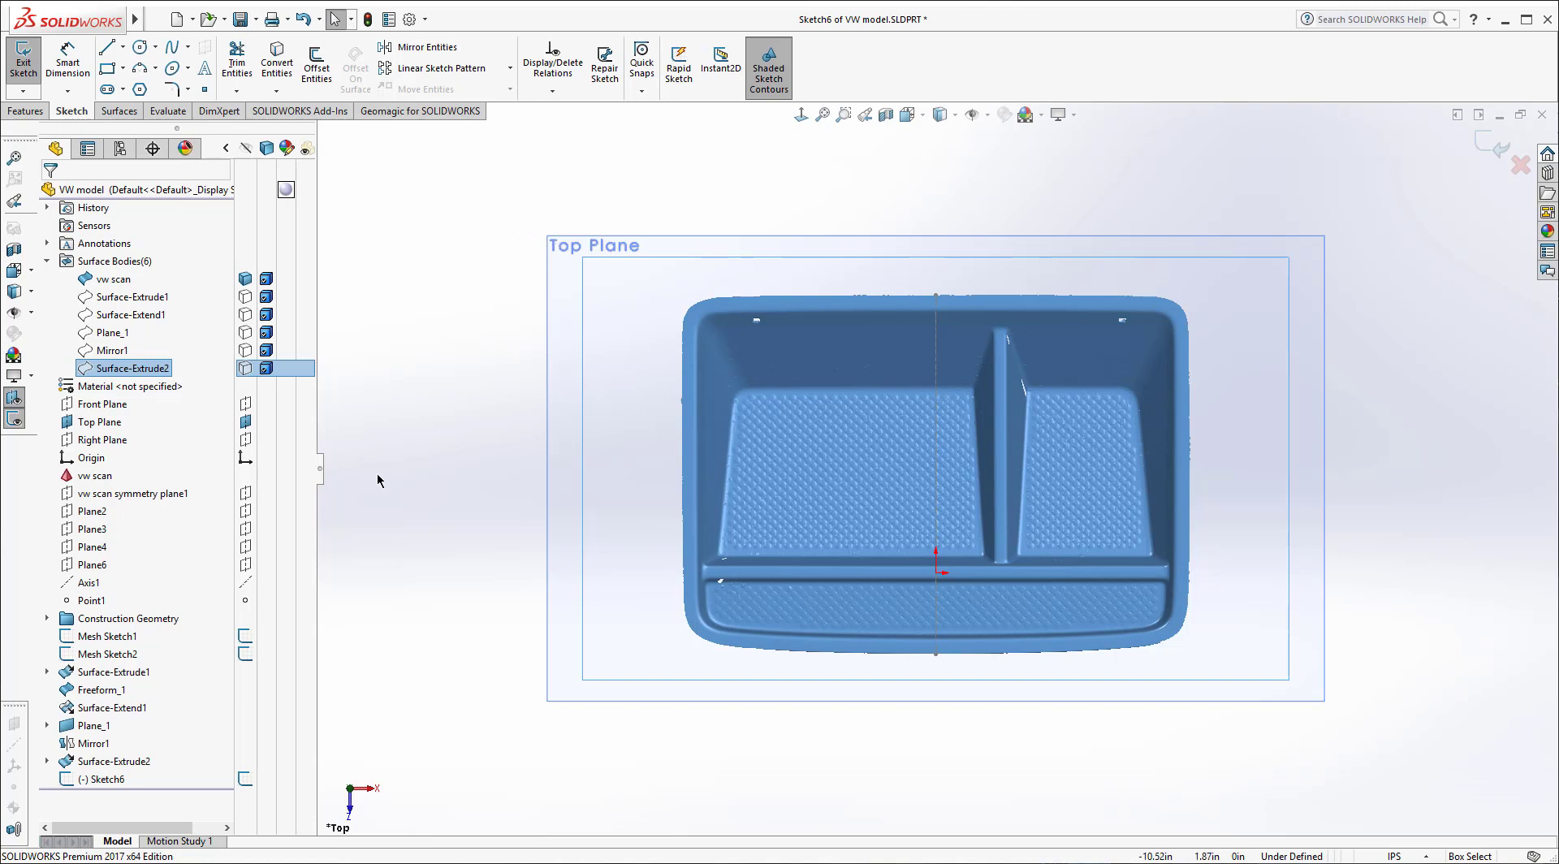
{"action": "left_click", "coordinate": [246, 422]}
{"action": "left_click", "coordinate": [438, 320]}
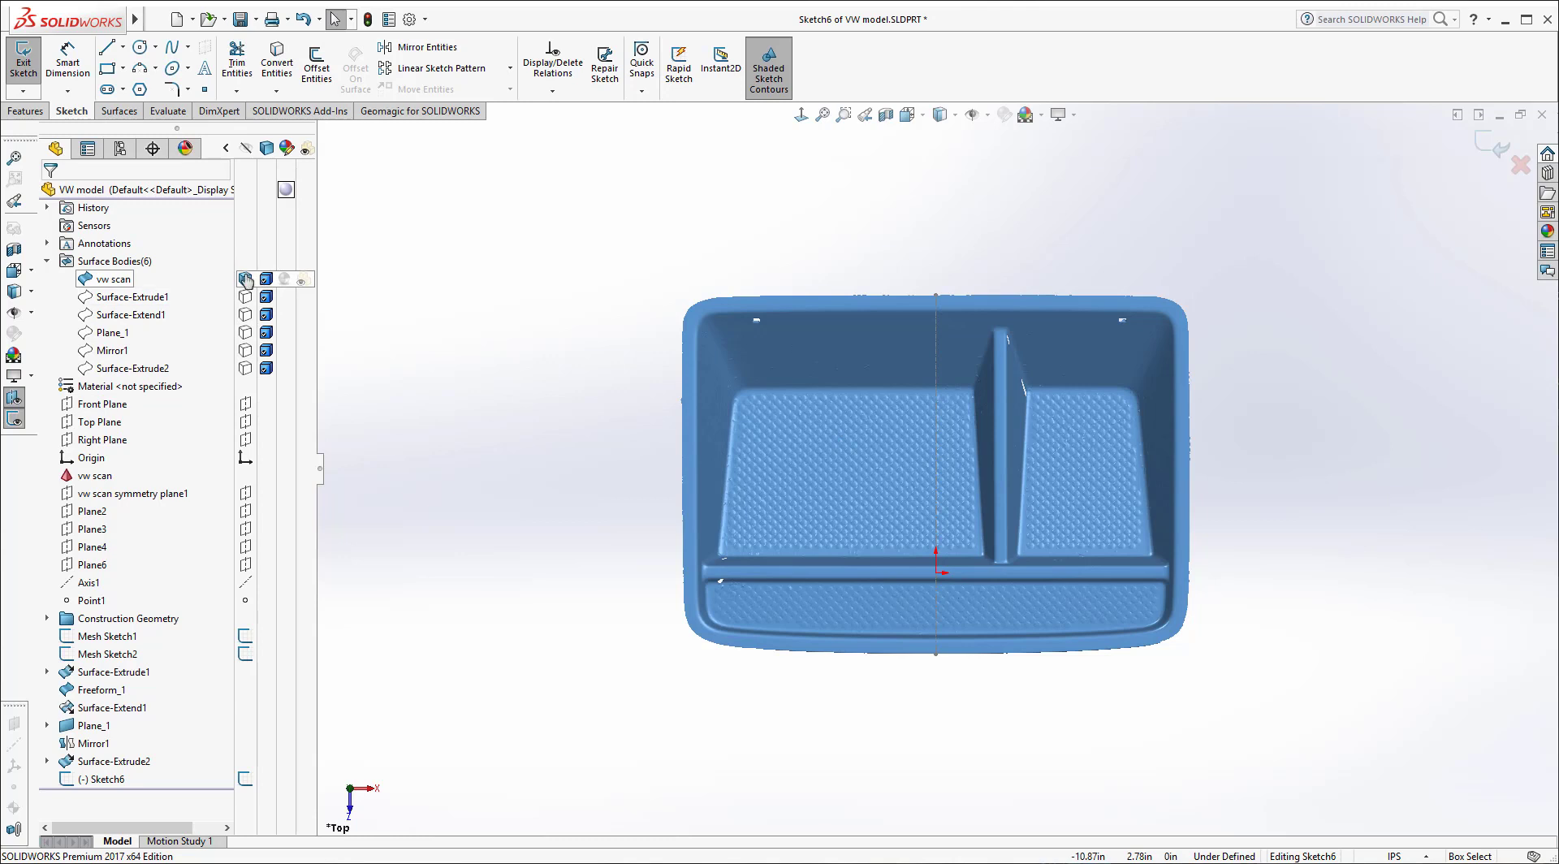
{"action": "left_click", "coordinate": [246, 637]}
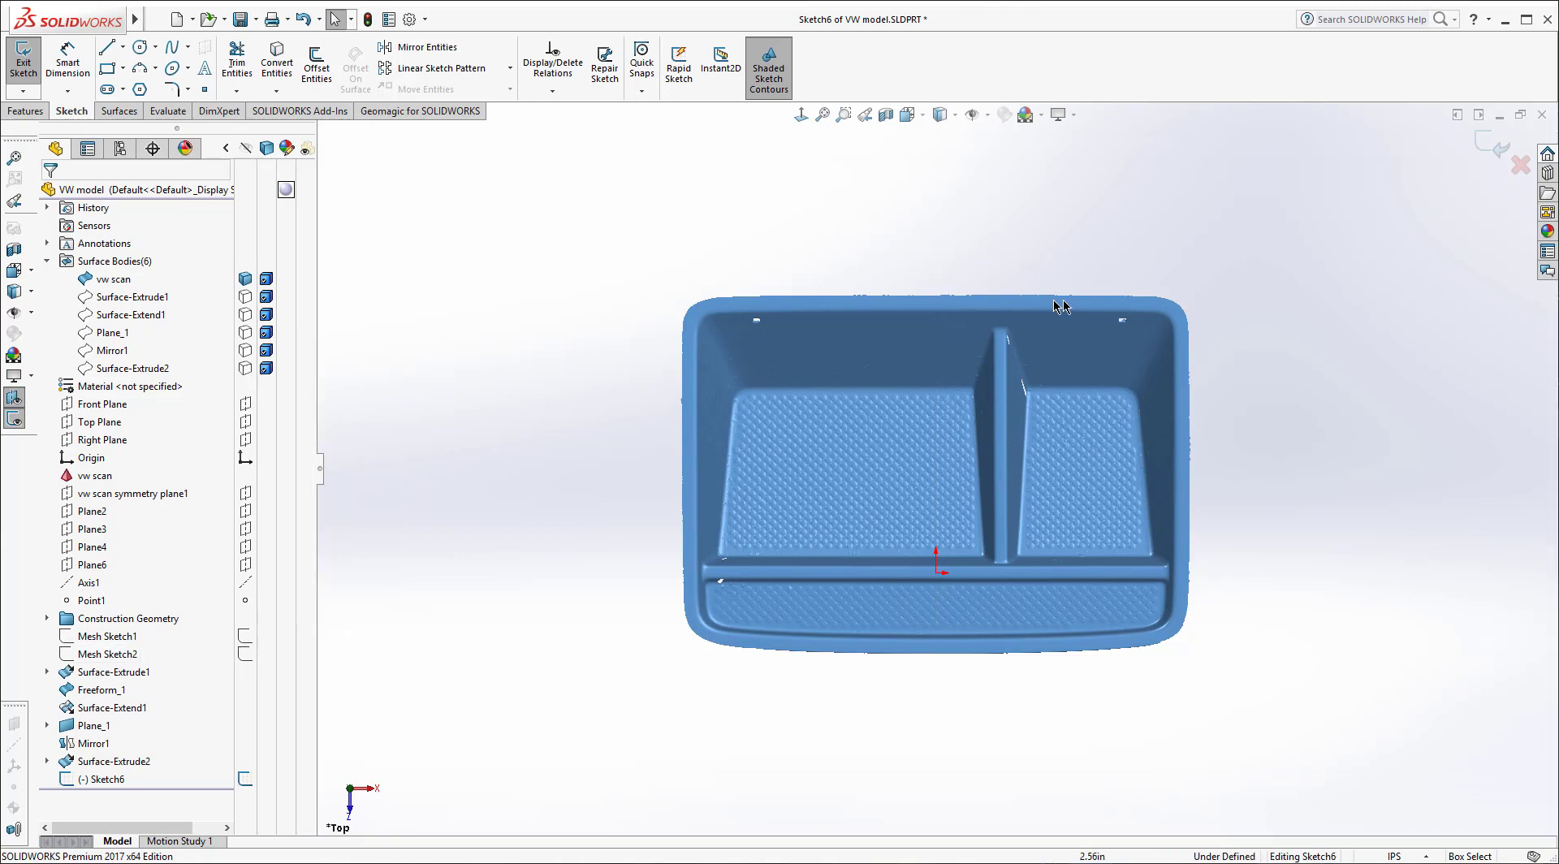
Step: Sketch a vertical centerline about 6.03 in long from the origin to beyond the tray's back edge
{"action": "left_click", "coordinate": [124, 51]}
{"action": "left_click", "coordinate": [146, 81]}
{"action": "left_click_drag", "start_coordinate": [936, 572], "coordinate": [937, 253]}
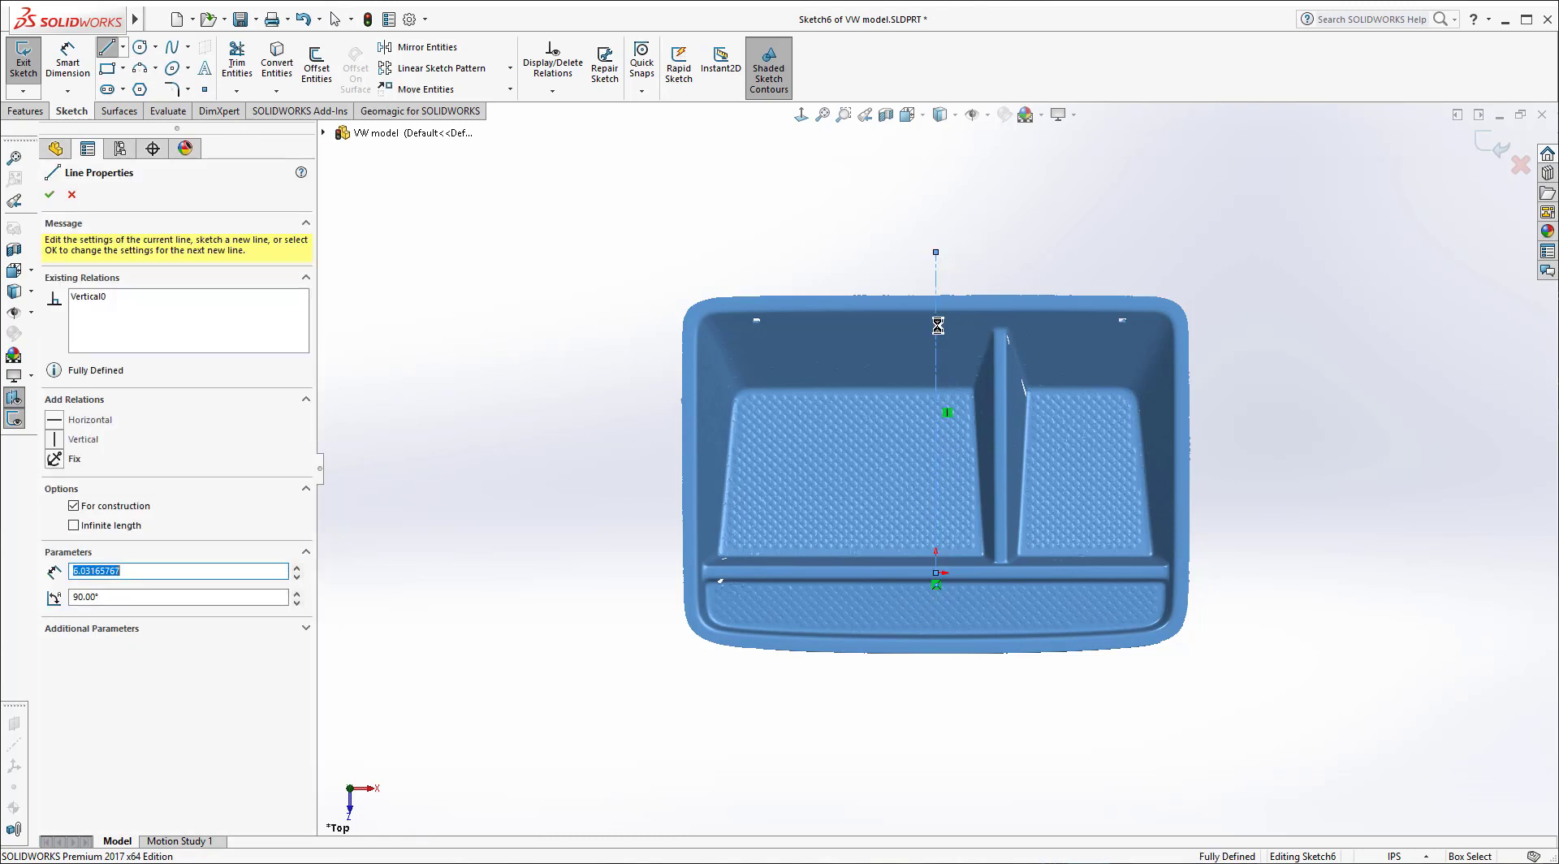
{"action": "key", "text": "Escape"}
Step: Sketch a horizontal line about 1.29 in long from the centerline and align it with the scan's back rim edge
{"action": "scroll", "coordinate": [947, 326], "scroll_direction": "down", "scroll_amount": 2}
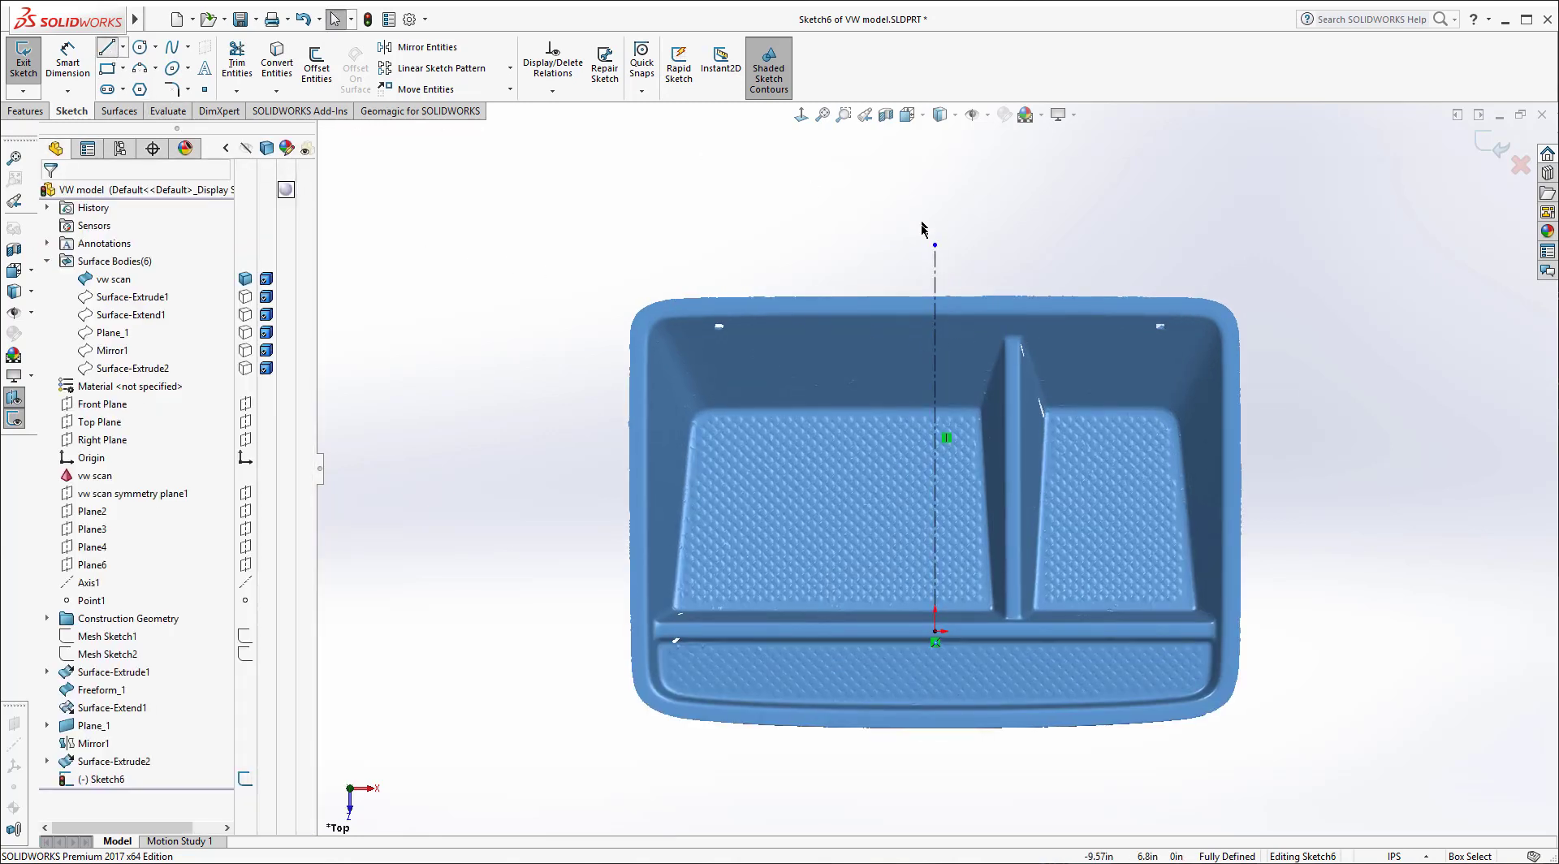
{"action": "left_click", "coordinate": [936, 296]}
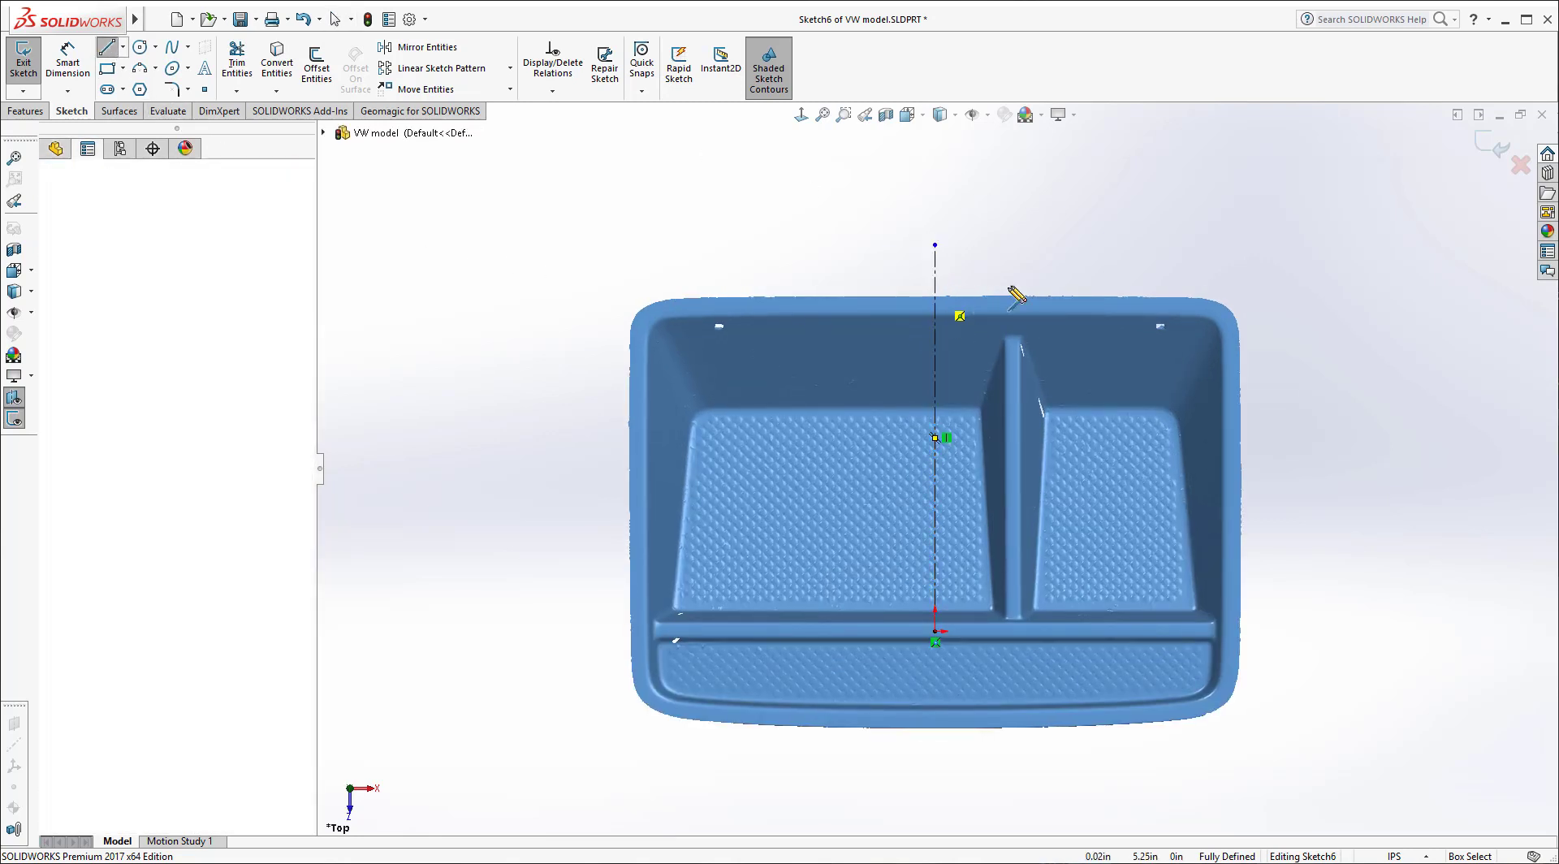
{"action": "left_click", "coordinate": [1018, 295]}
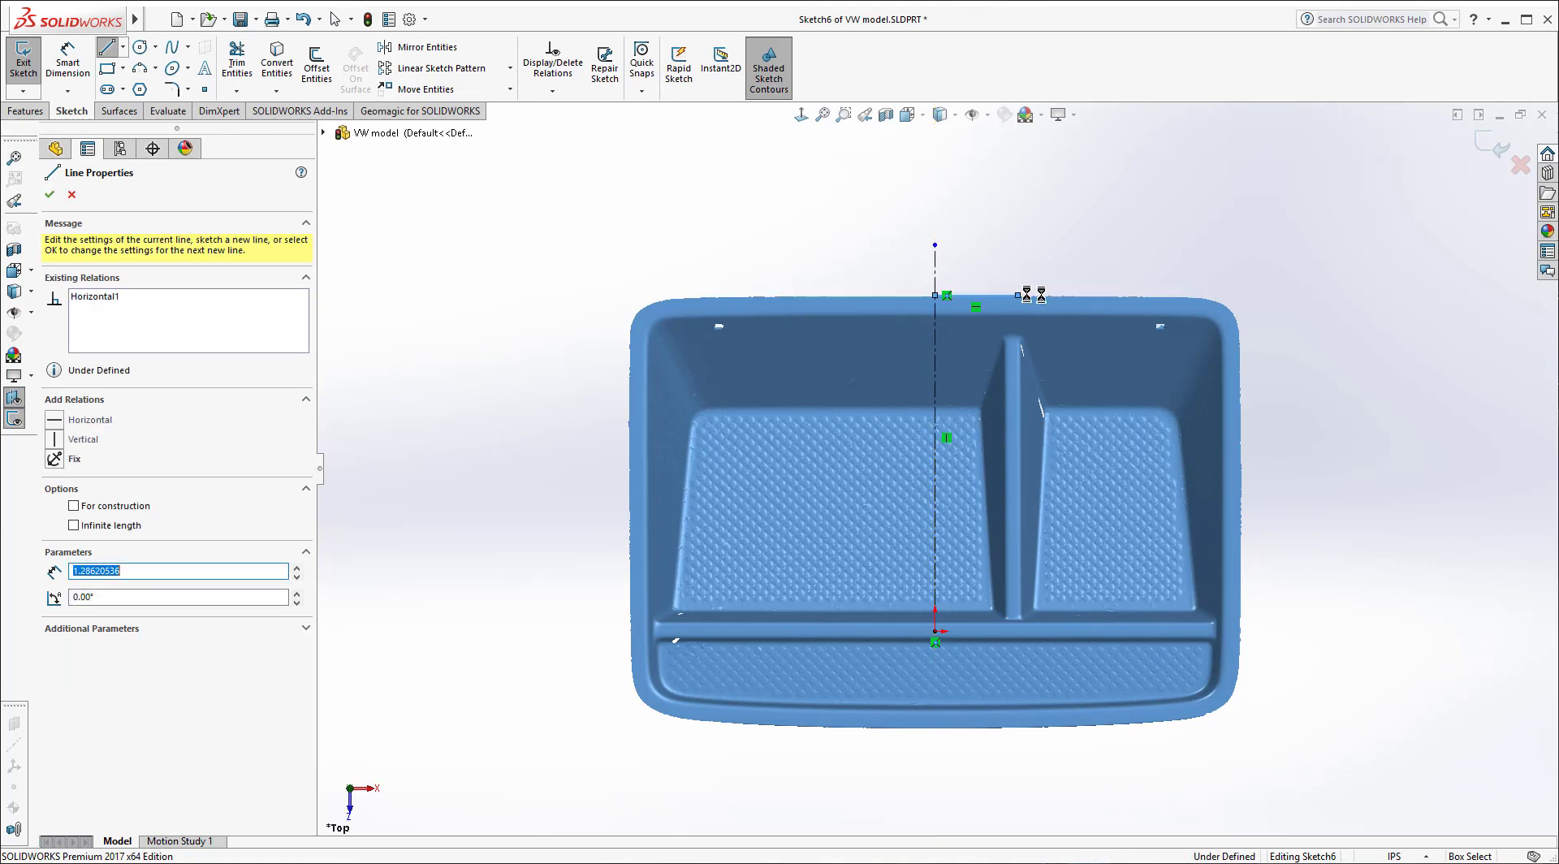
{"action": "key", "text": "Escape"}
{"action": "scroll", "coordinate": [994, 260], "scroll_direction": "down", "scroll_amount": 8}
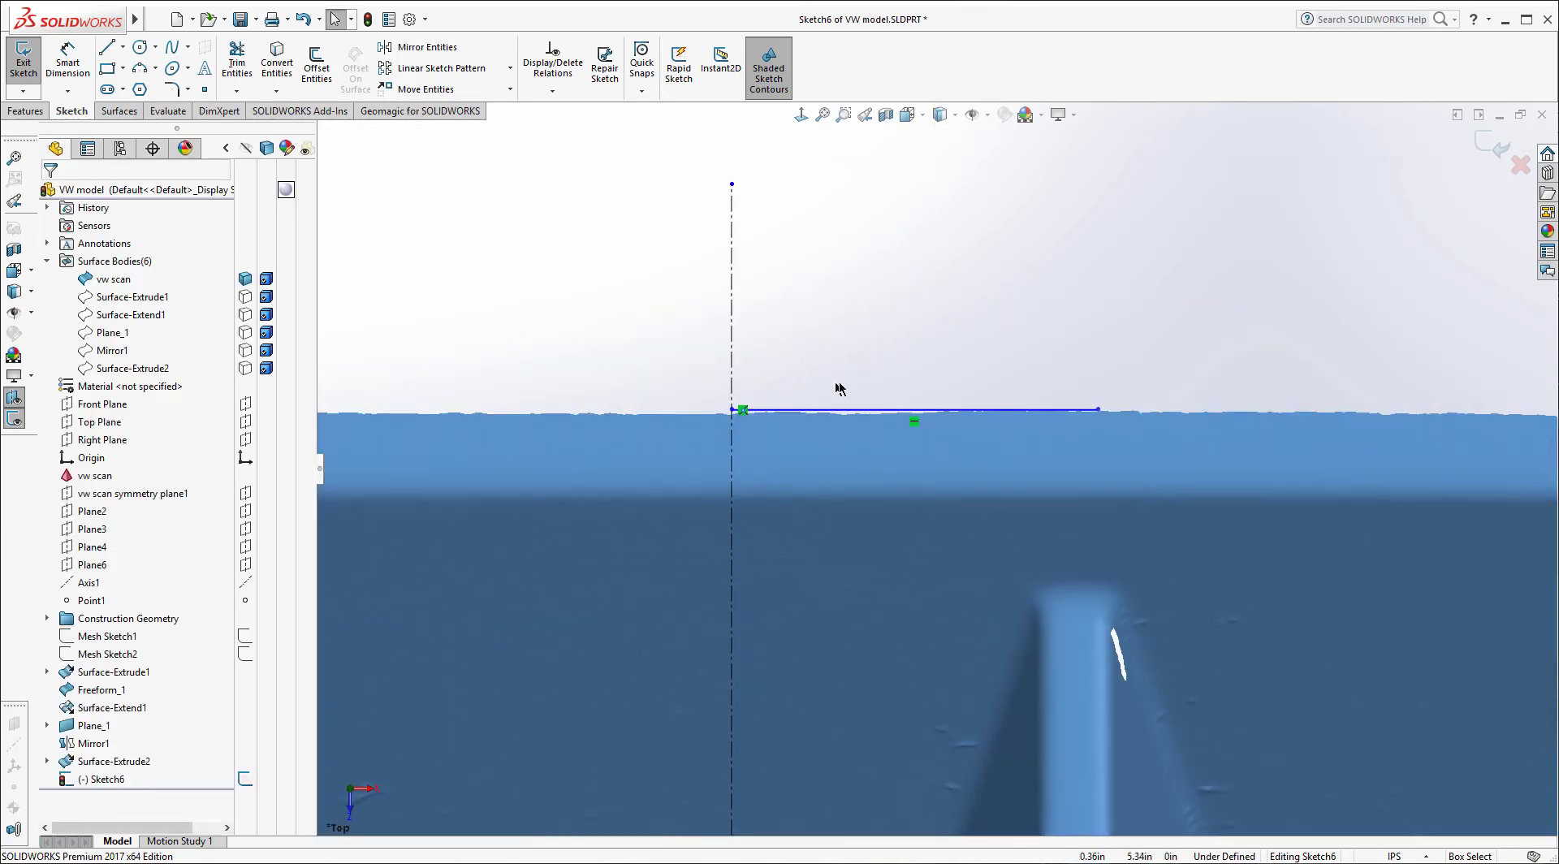
{"action": "left_click", "coordinate": [847, 413]}
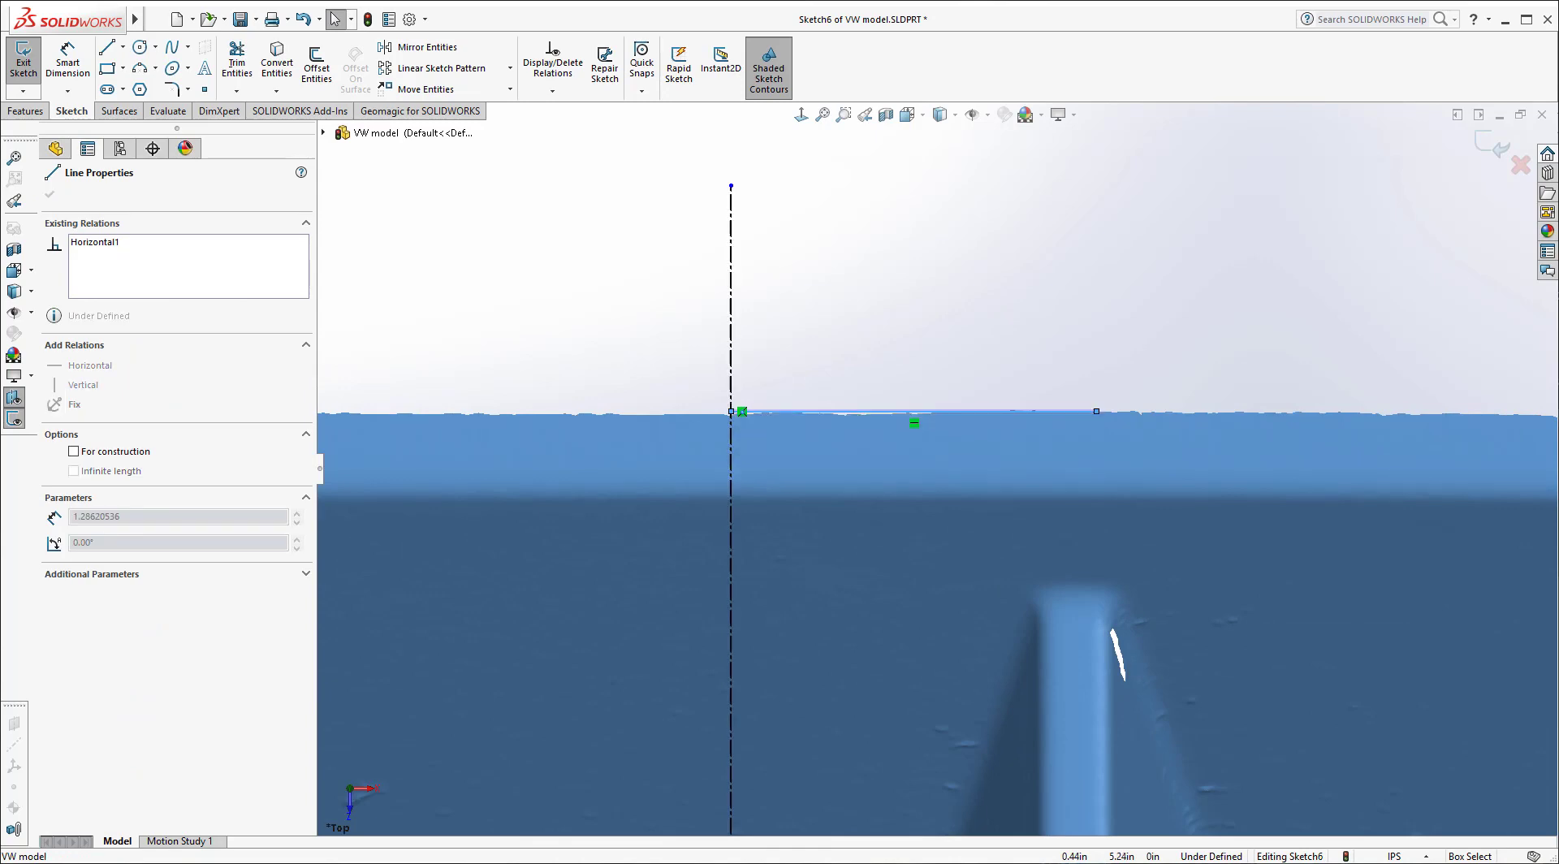
{"action": "left_click", "coordinate": [863, 365]}
Step: Sketch a three-point arc of about 112.8 in radius along the back rim, from the horizontal line's centerline end past the left corner
{"action": "scroll", "coordinate": [863, 365], "scroll_direction": "up", "scroll_amount": 10}
{"action": "scroll", "coordinate": [1026, 434], "scroll_direction": "down", "scroll_amount": 8}
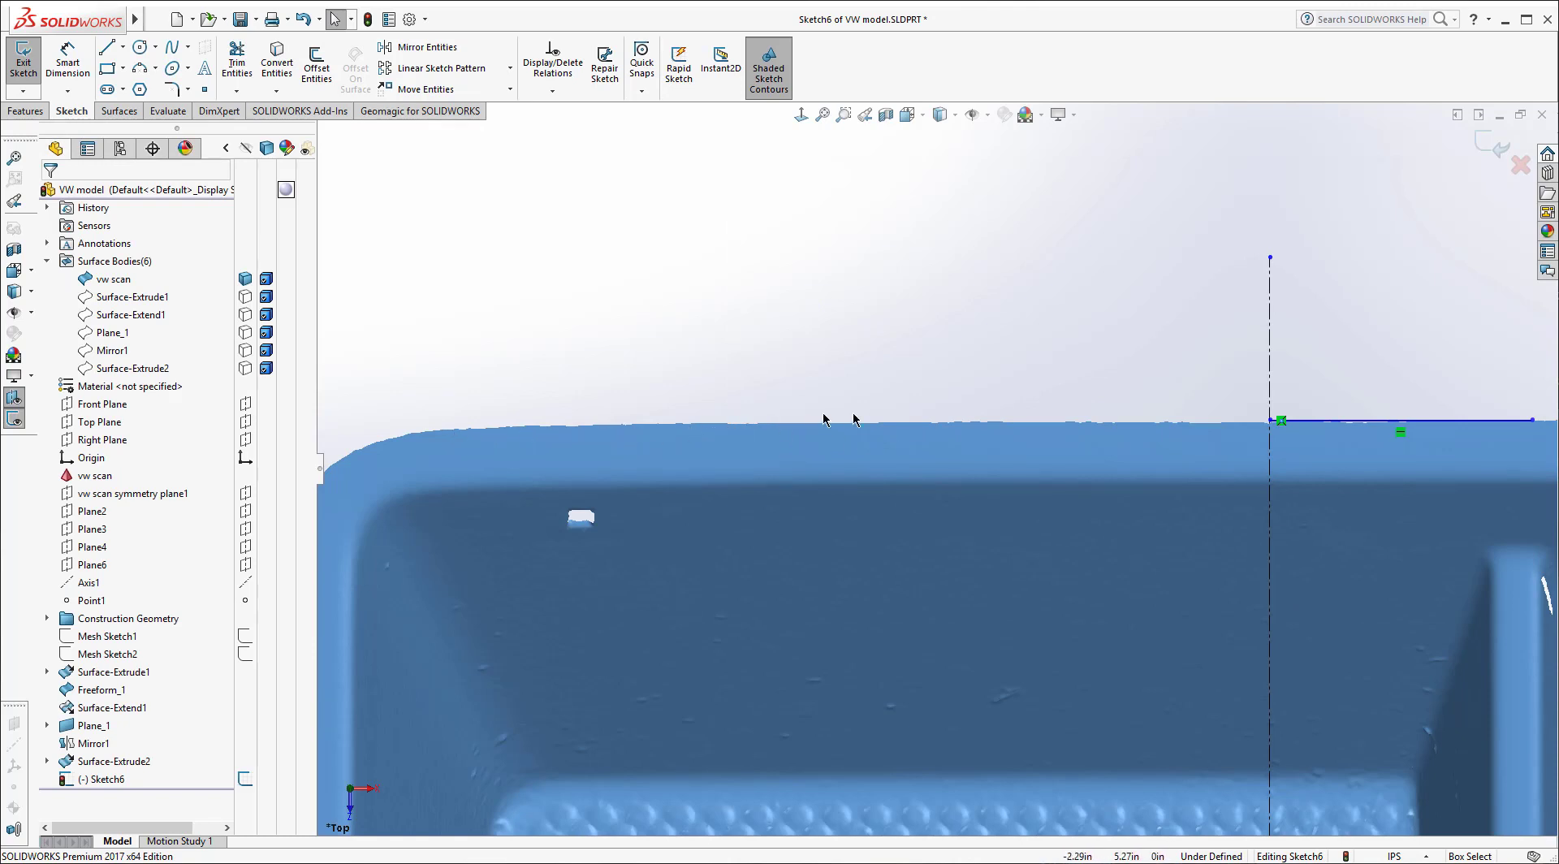
{"action": "scroll", "coordinate": [674, 433], "scroll_direction": "up", "scroll_amount": 2}
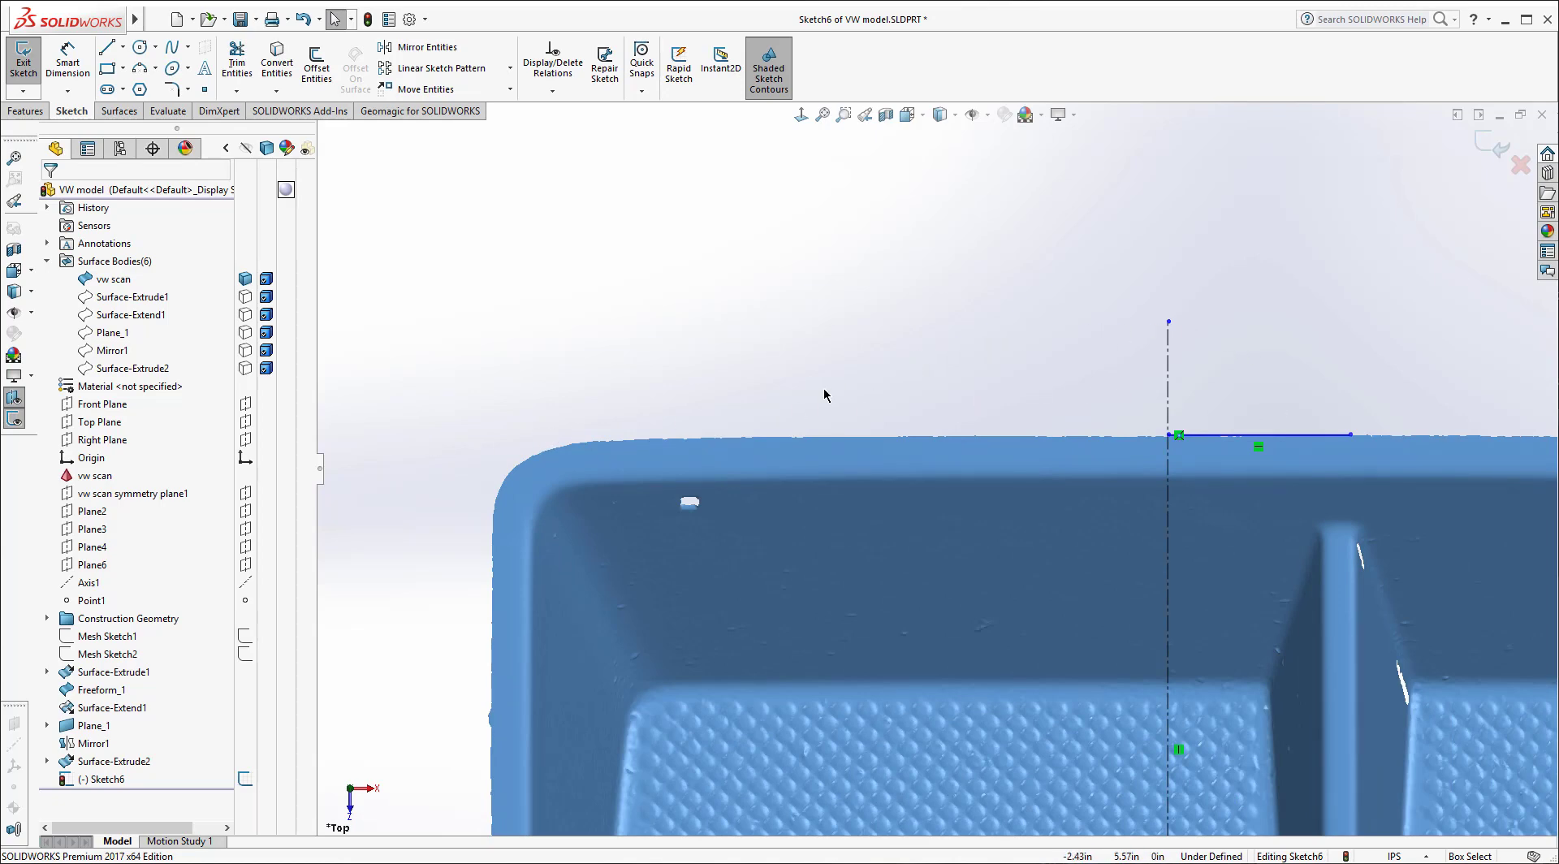
{"action": "scroll", "coordinate": [735, 415], "scroll_direction": "up", "scroll_amount": 2}
{"action": "scroll", "coordinate": [1088, 463], "scroll_direction": "down", "scroll_amount": 2}
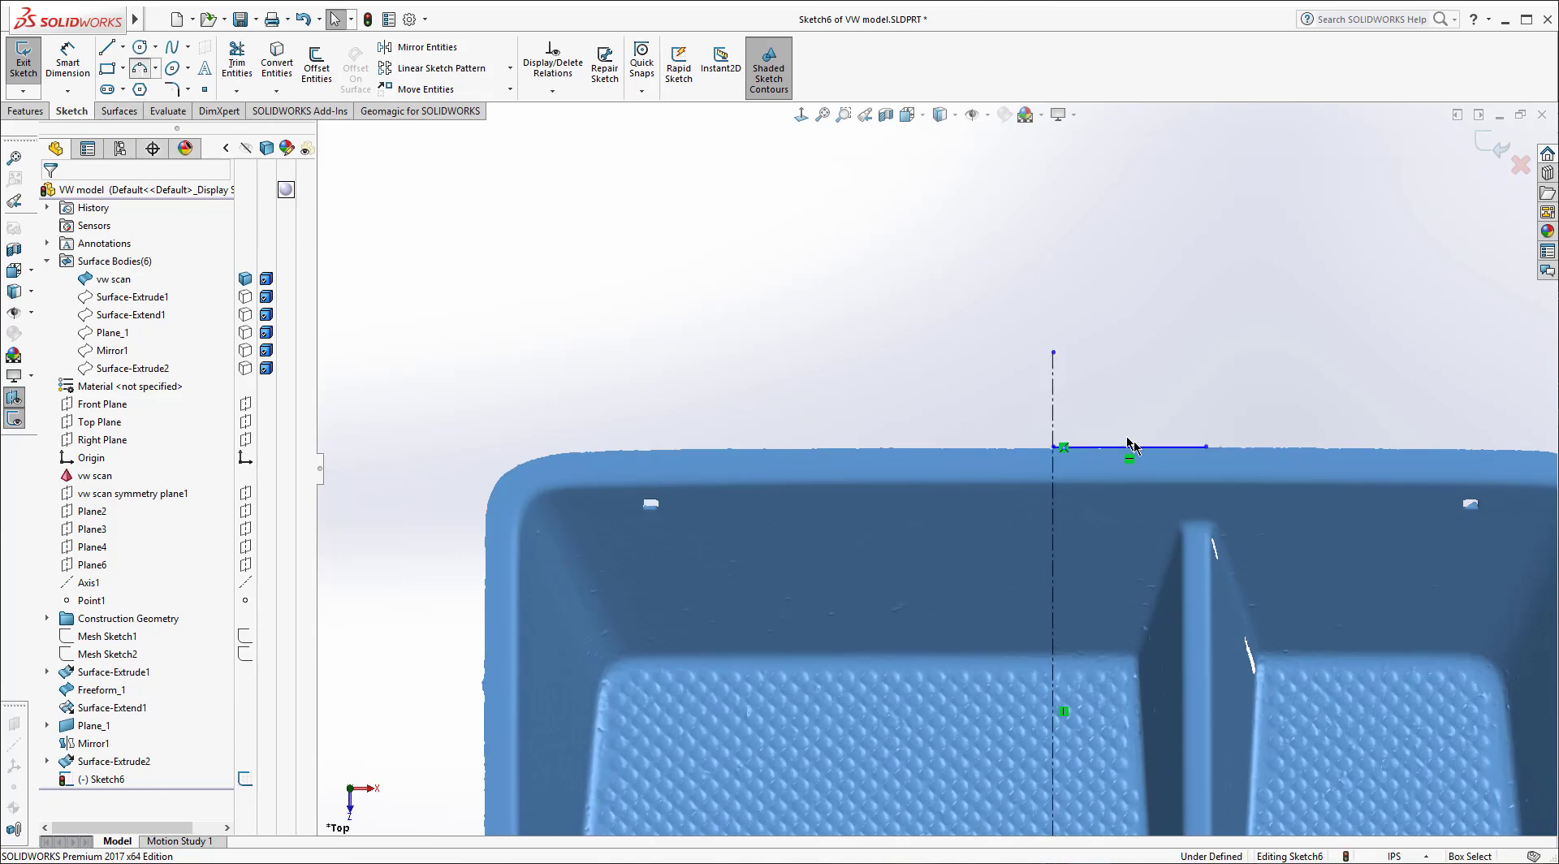
{"action": "key", "text": "a"}
{"action": "left_click", "coordinate": [1054, 449]}
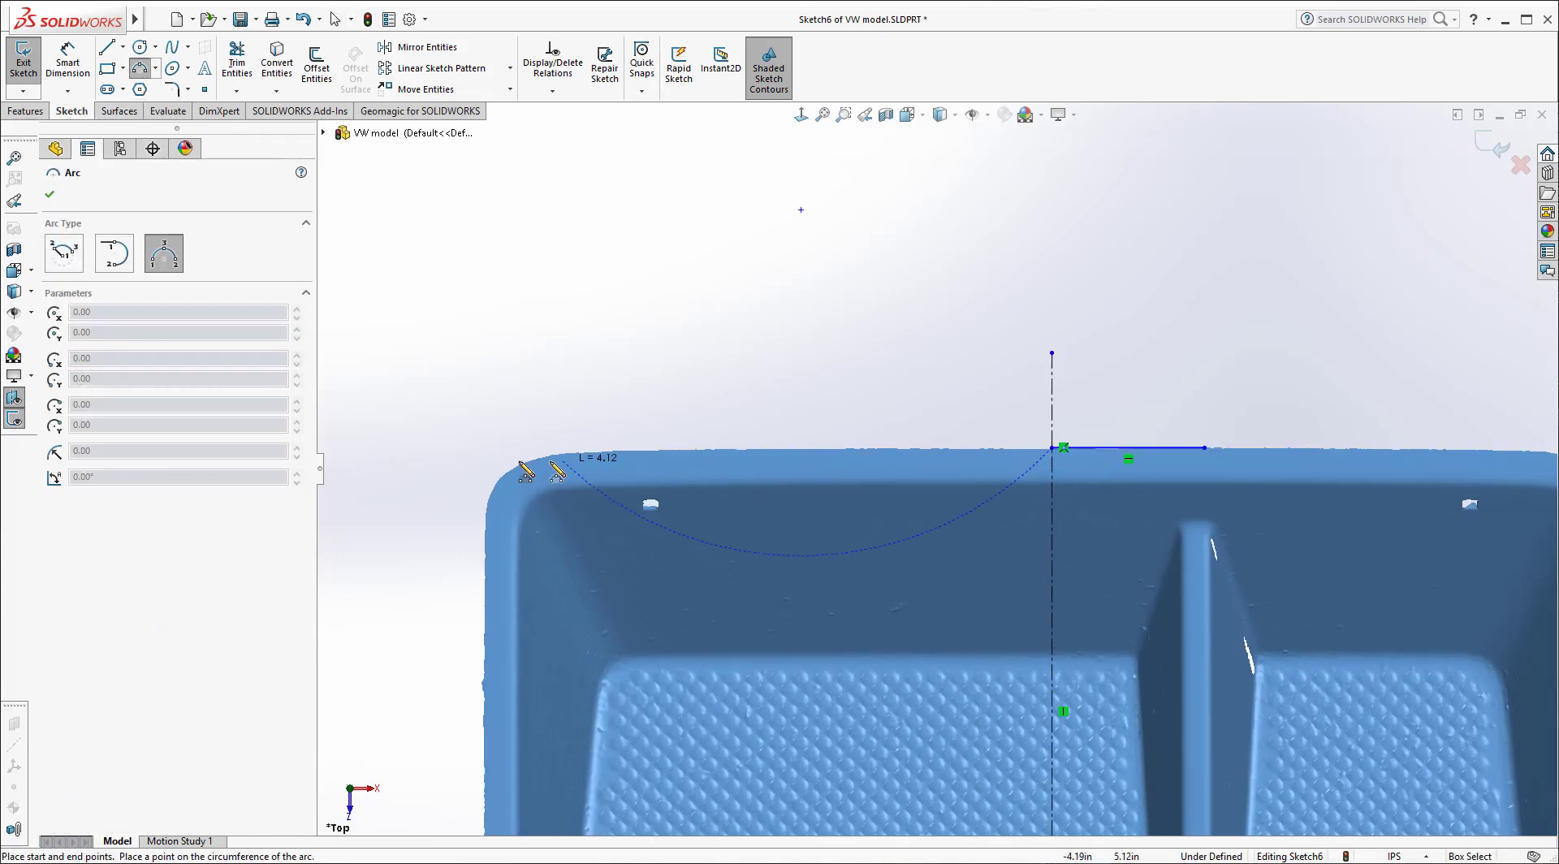
{"action": "left_click", "coordinate": [392, 461]}
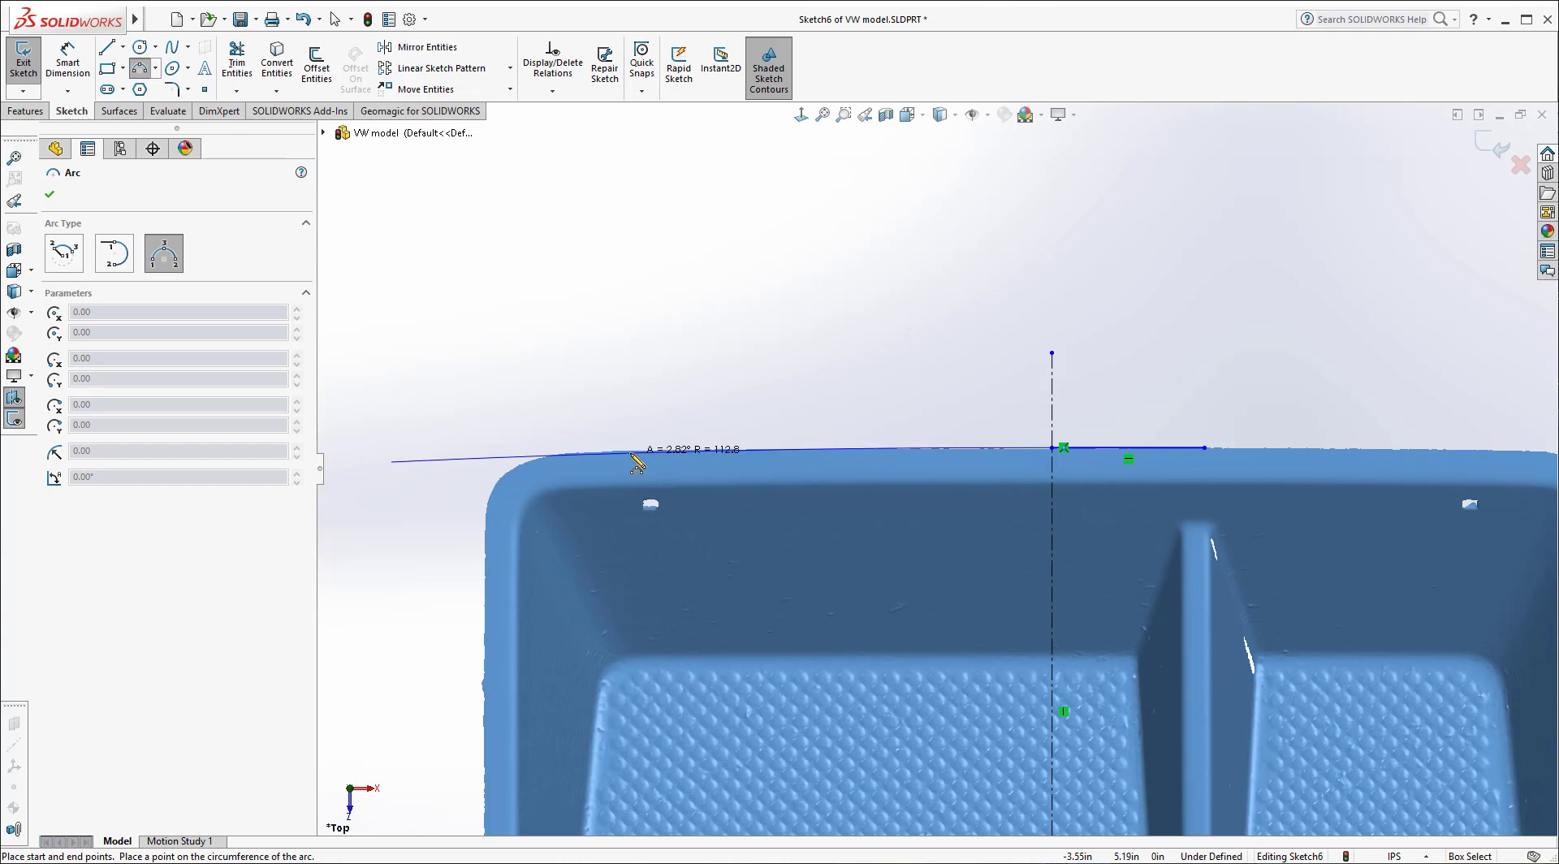
{"action": "left_click", "coordinate": [637, 453]}
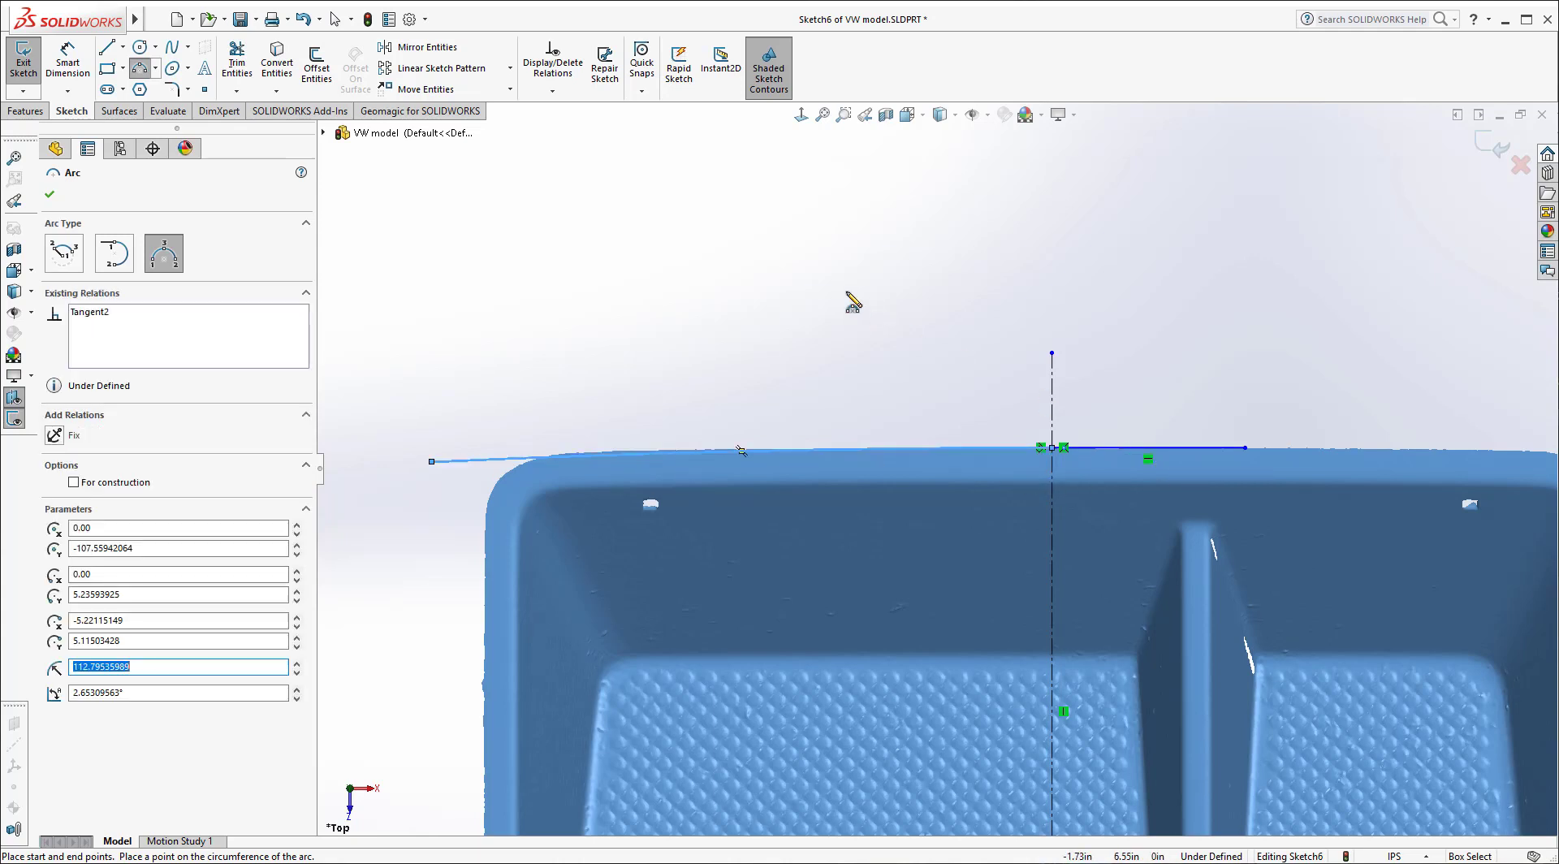
Step: Convert the short horizontal line at the back rim to construction geometry and check its tangent relation with the adjoining arc
{"action": "key", "text": "Escape"}
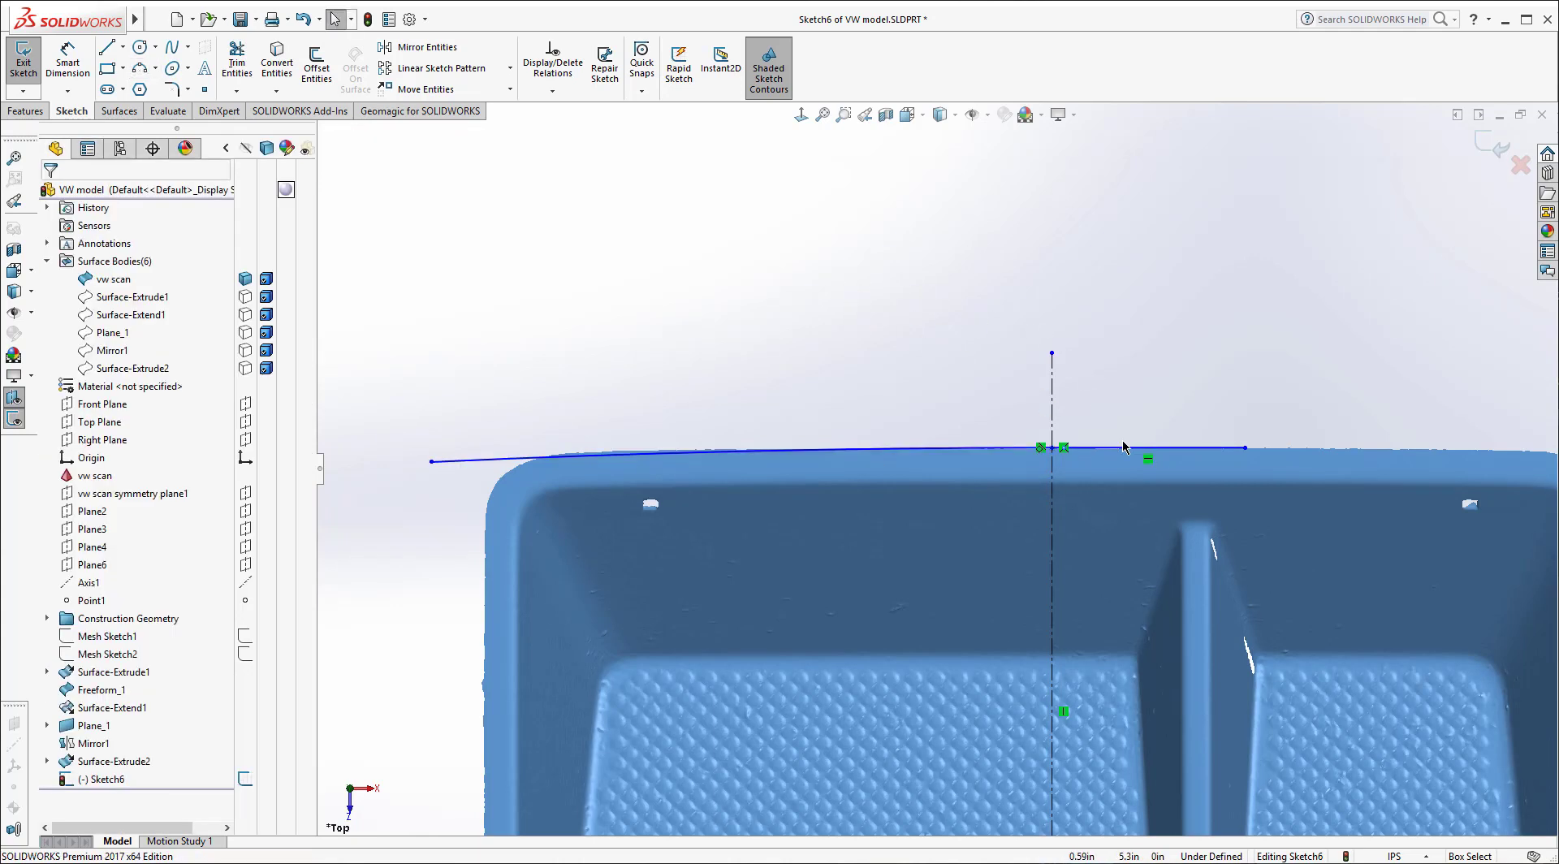
{"action": "left_click", "coordinate": [1125, 449]}
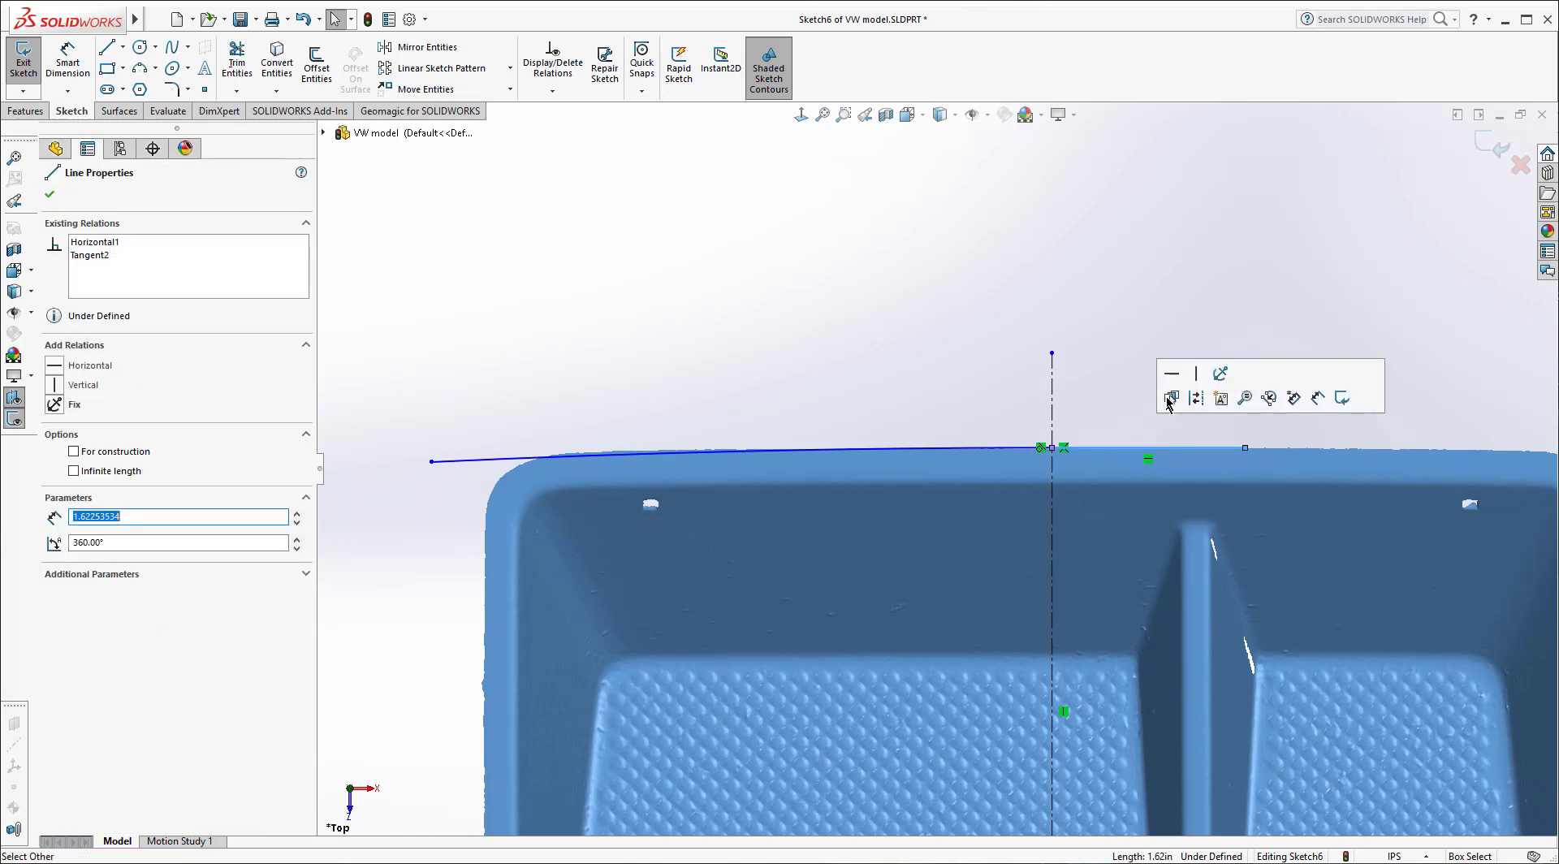
{"action": "left_click", "coordinate": [1196, 398]}
{"action": "left_click", "coordinate": [1021, 451]}
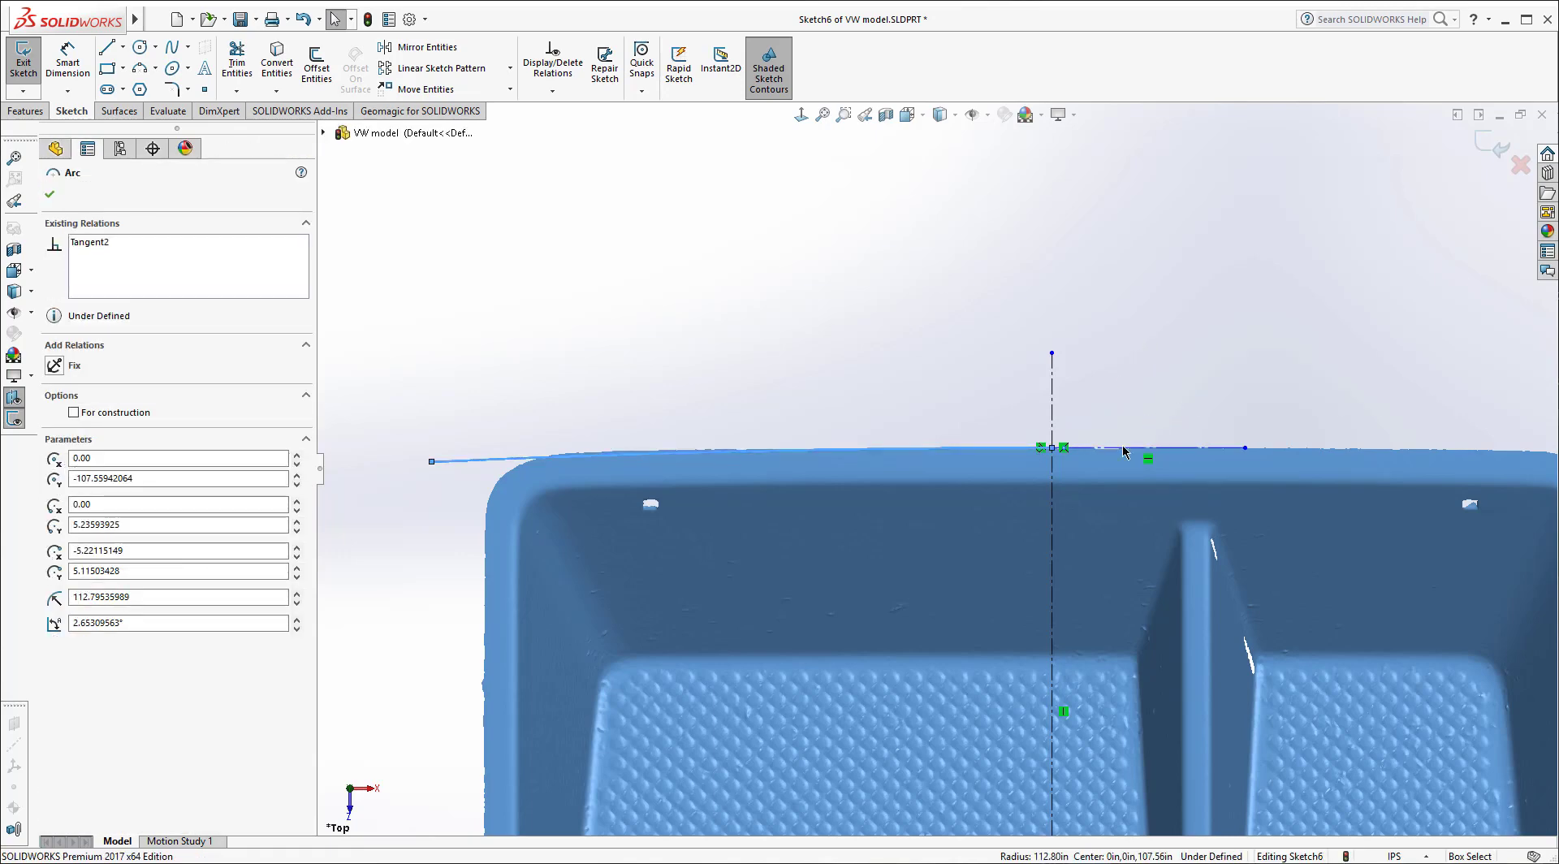
{"action": "left_click", "coordinate": [1123, 451], "text": "ctrl"}
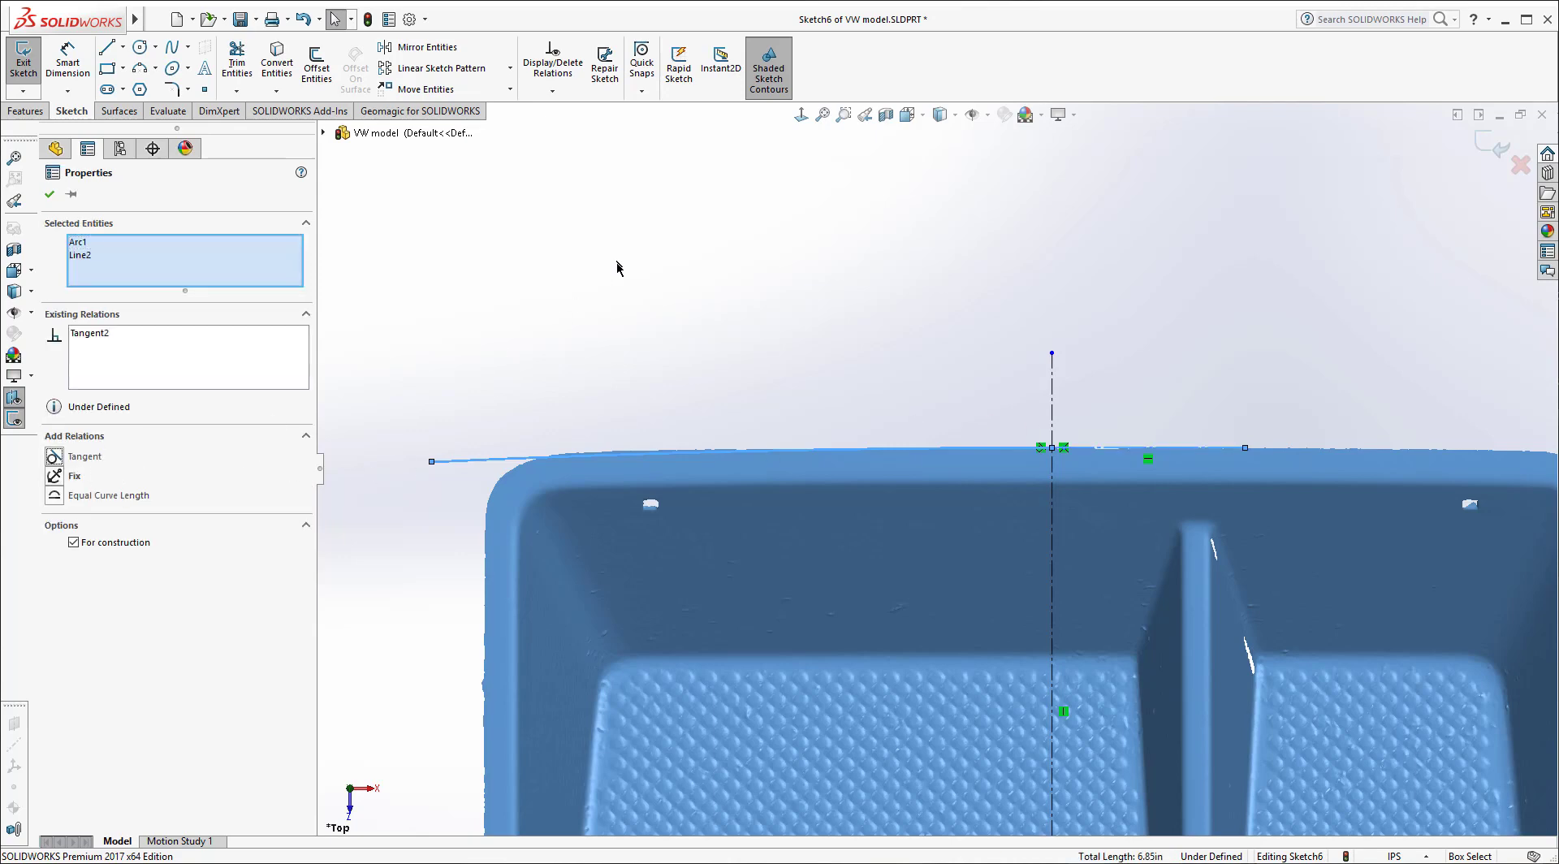
{"action": "left_click", "coordinate": [684, 281]}
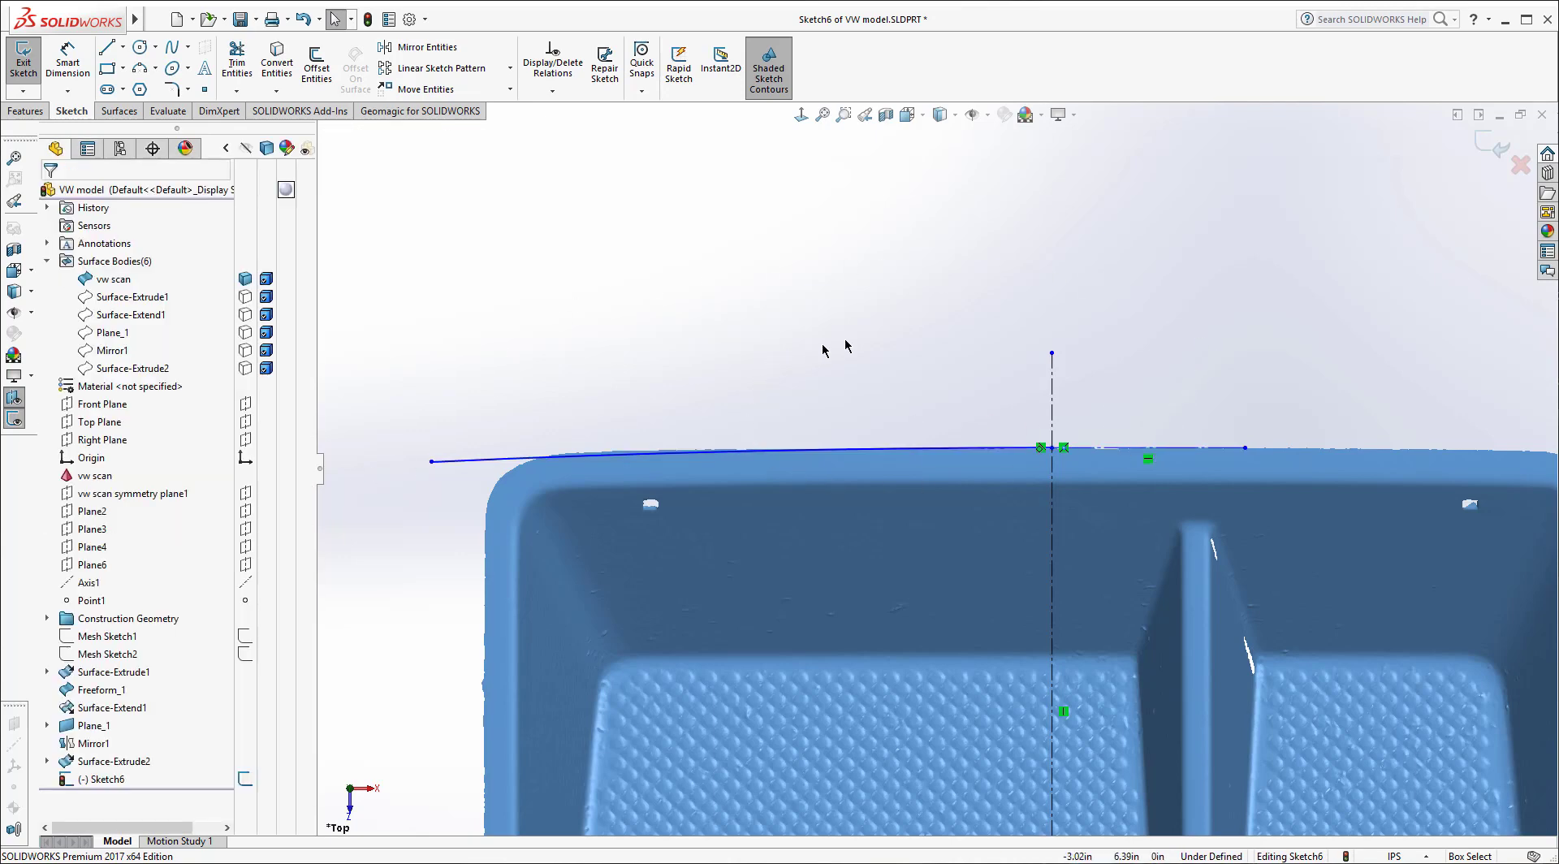
Step: Sketch a horizontal line about 2.35 in long below the tray and align it with the scan's front rim edge
{"action": "scroll", "coordinate": [834, 351], "scroll_direction": "up", "scroll_amount": 3}
{"action": "scroll", "coordinate": [921, 466], "scroll_direction": "up", "scroll_amount": 3}
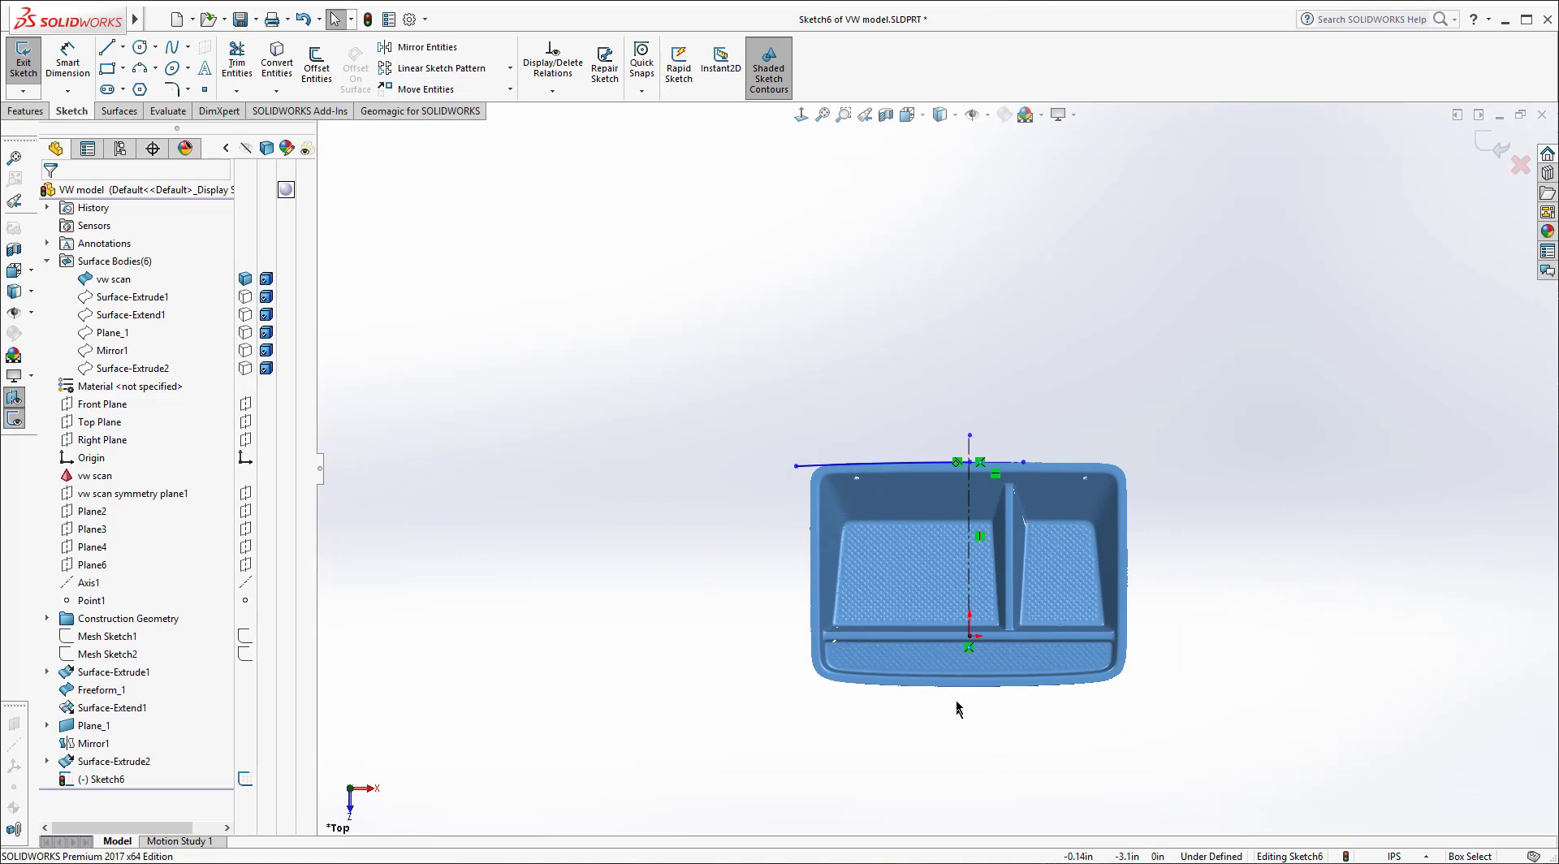
{"action": "scroll", "coordinate": [946, 668], "scroll_direction": "down", "scroll_amount": 6}
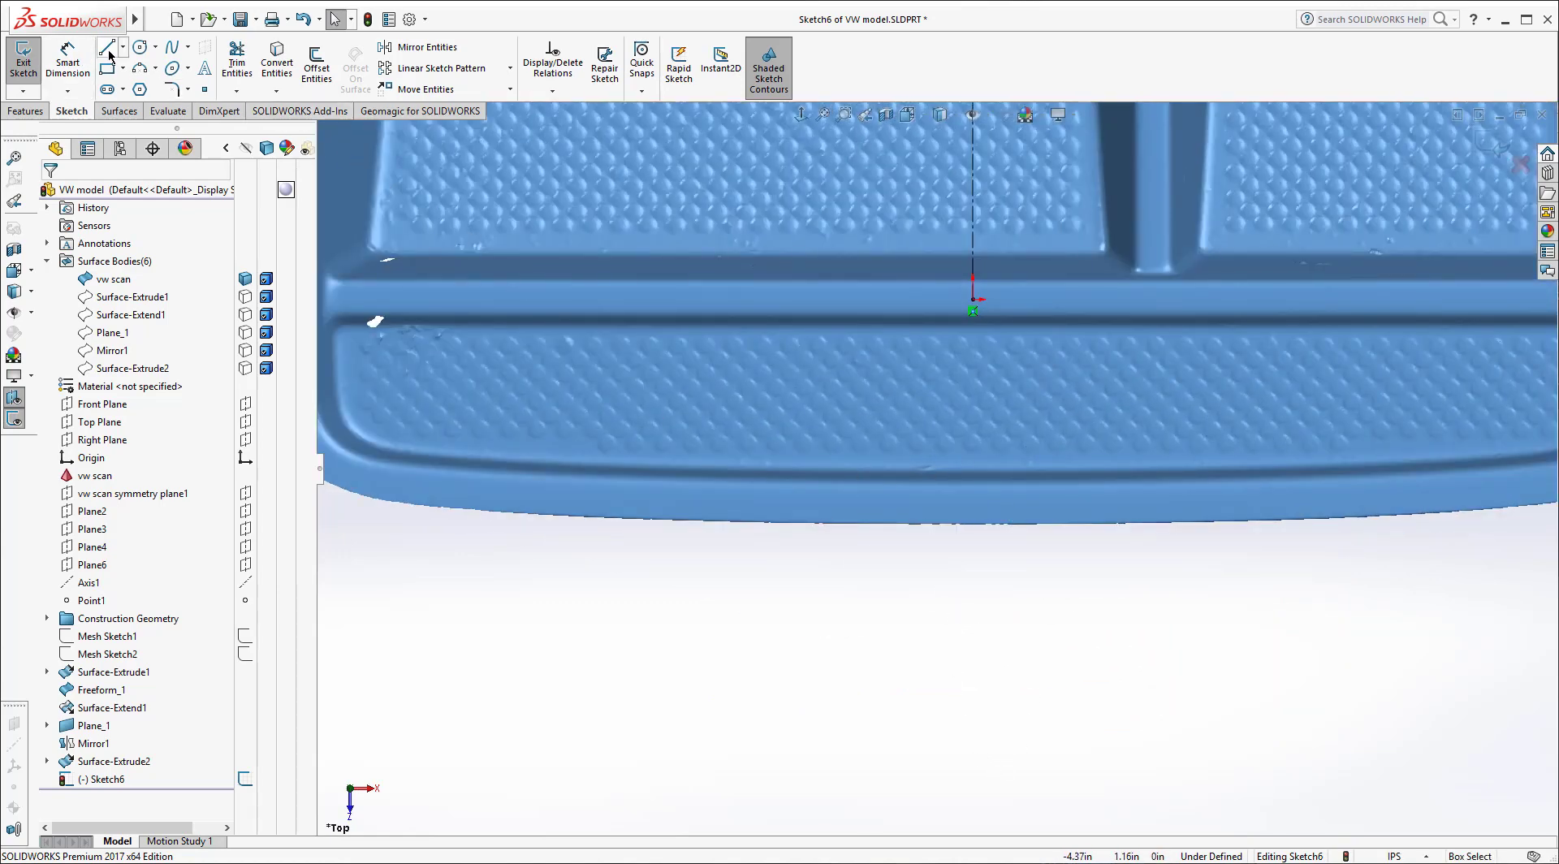
{"action": "left_click", "coordinate": [941, 546]}
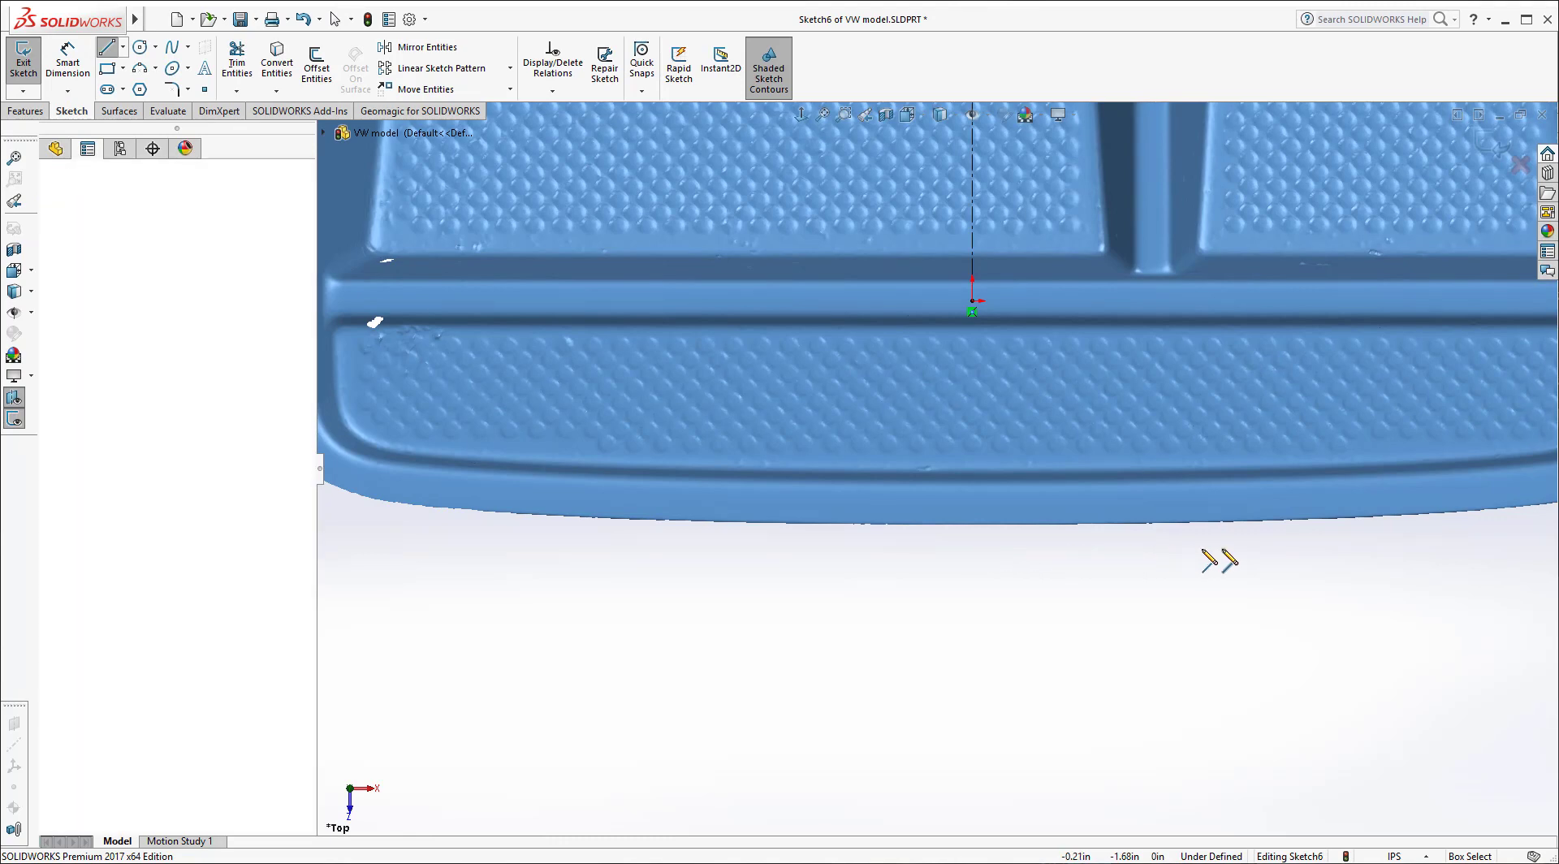
{"action": "left_click", "coordinate": [1289, 547]}
{"action": "key", "text": "Escape"}
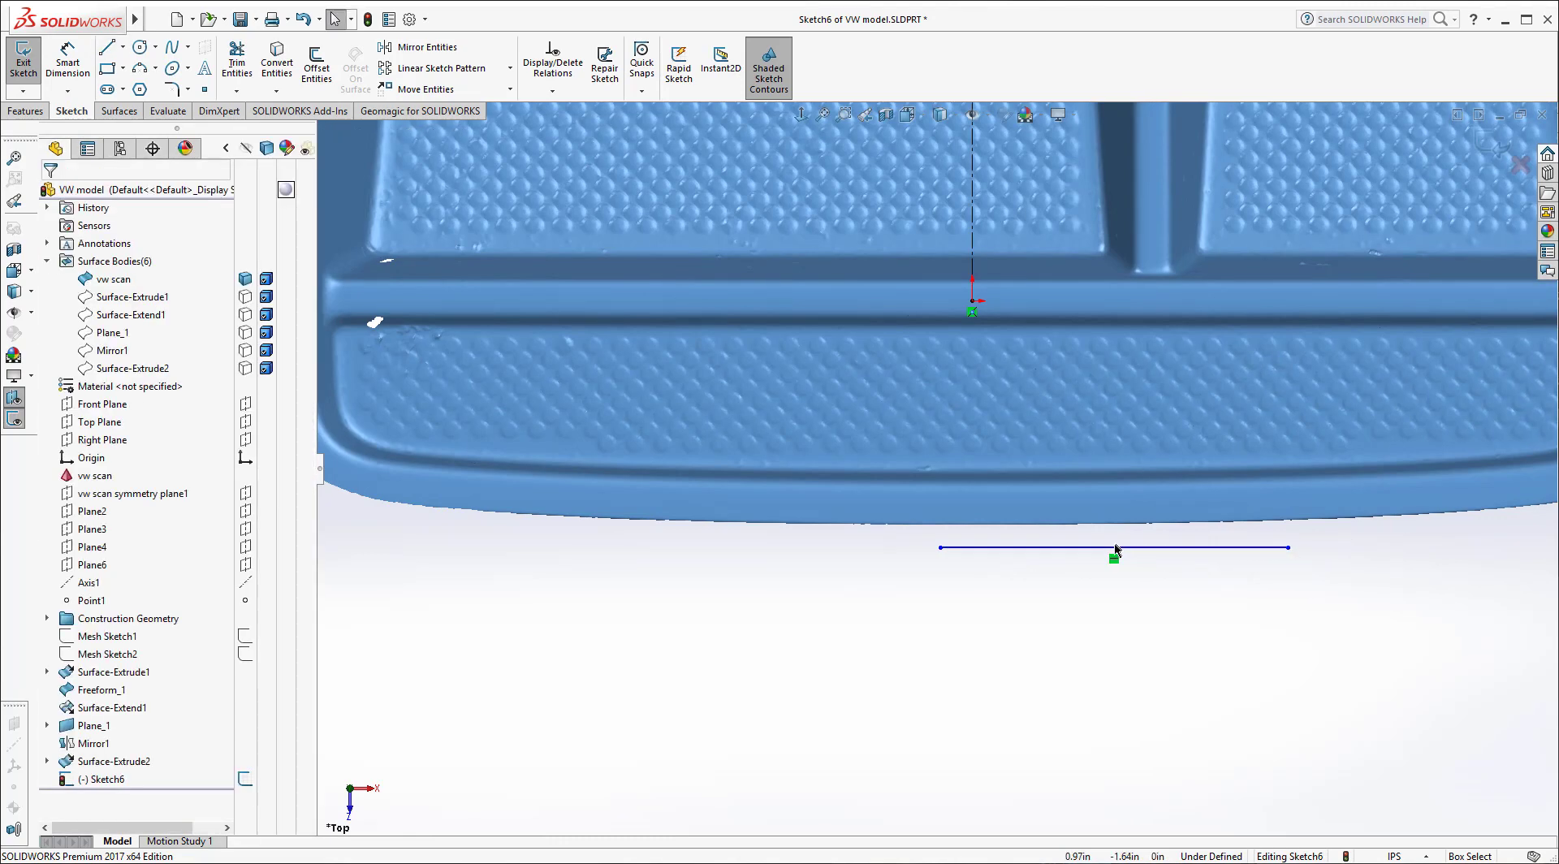
{"action": "left_click_drag", "start_coordinate": [1112, 549], "coordinate": [1021, 531]}
{"action": "key", "text": "Escape"}
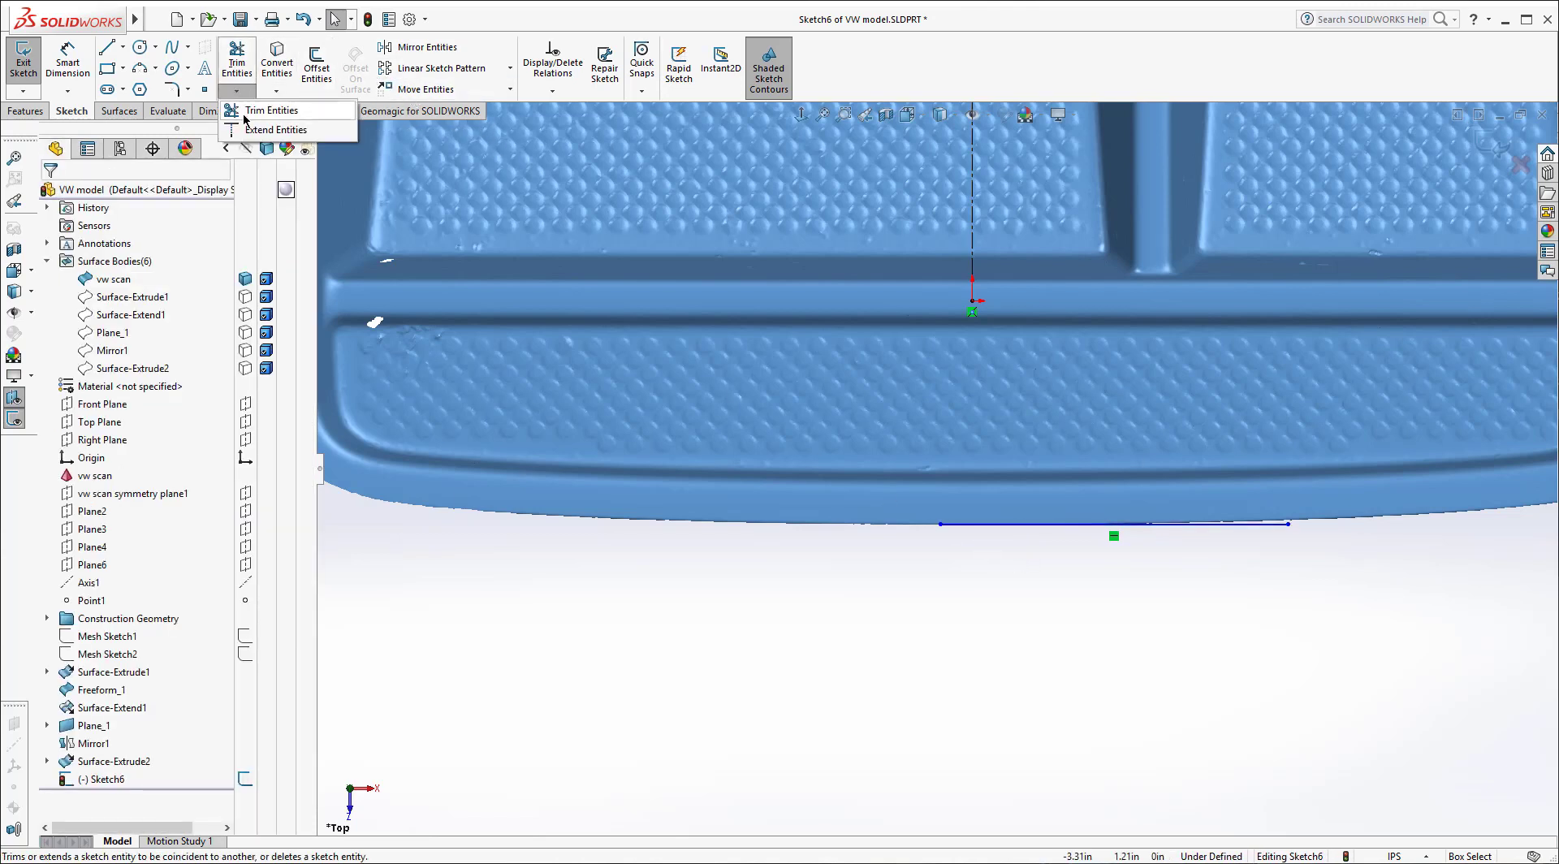
Step: Trim the vertical centerline and the front horizontal line to a corner, and convert the horizontal line to construction geometry
{"action": "key", "text": "t"}
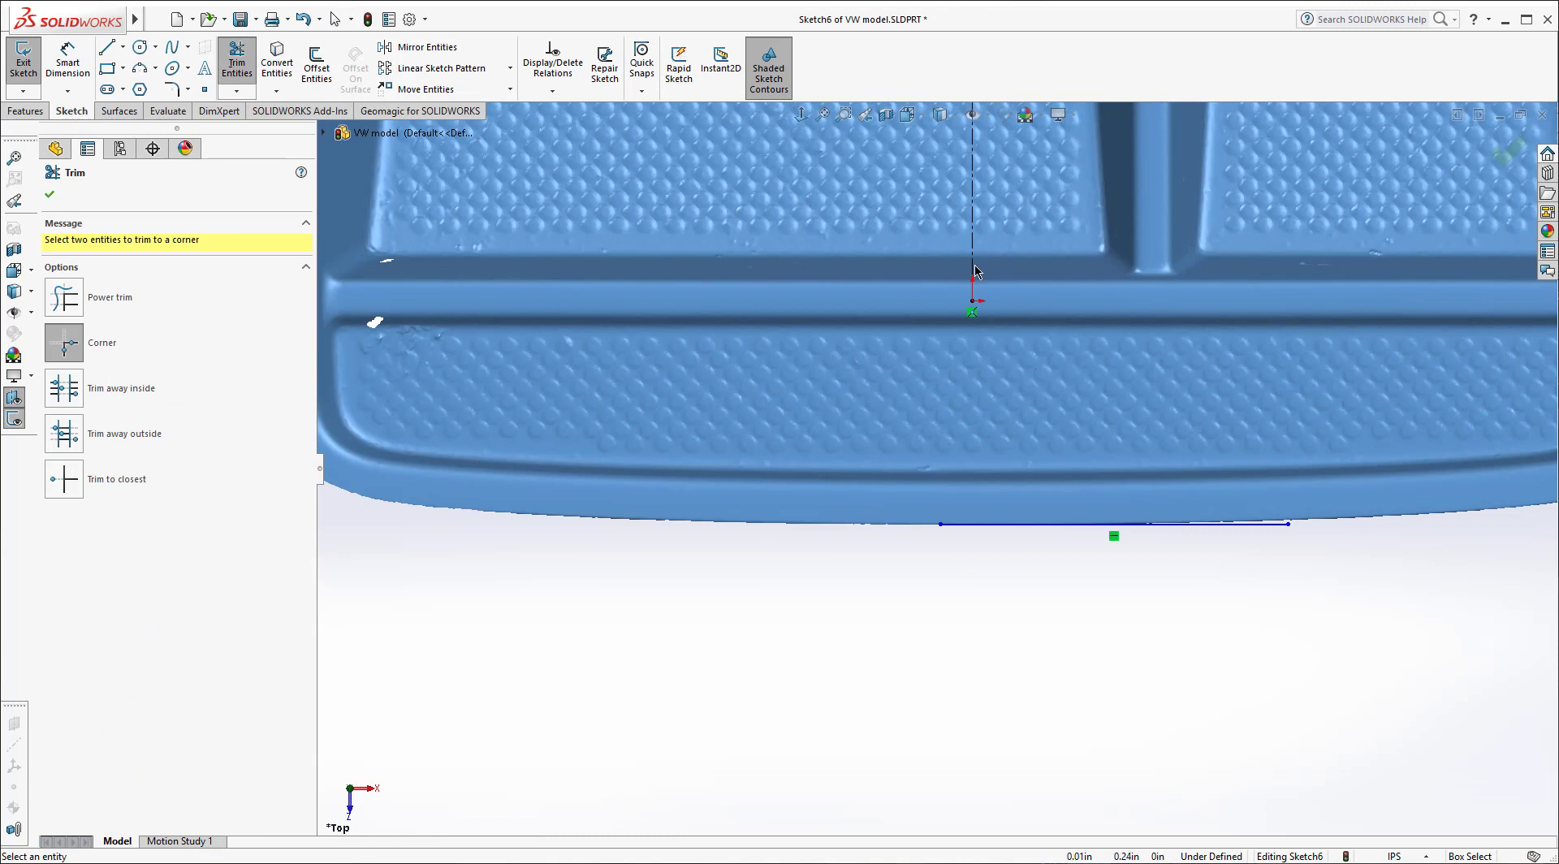
{"action": "left_click", "coordinate": [974, 270]}
{"action": "left_click", "coordinate": [1030, 524]}
{"action": "key", "text": "Escape"}
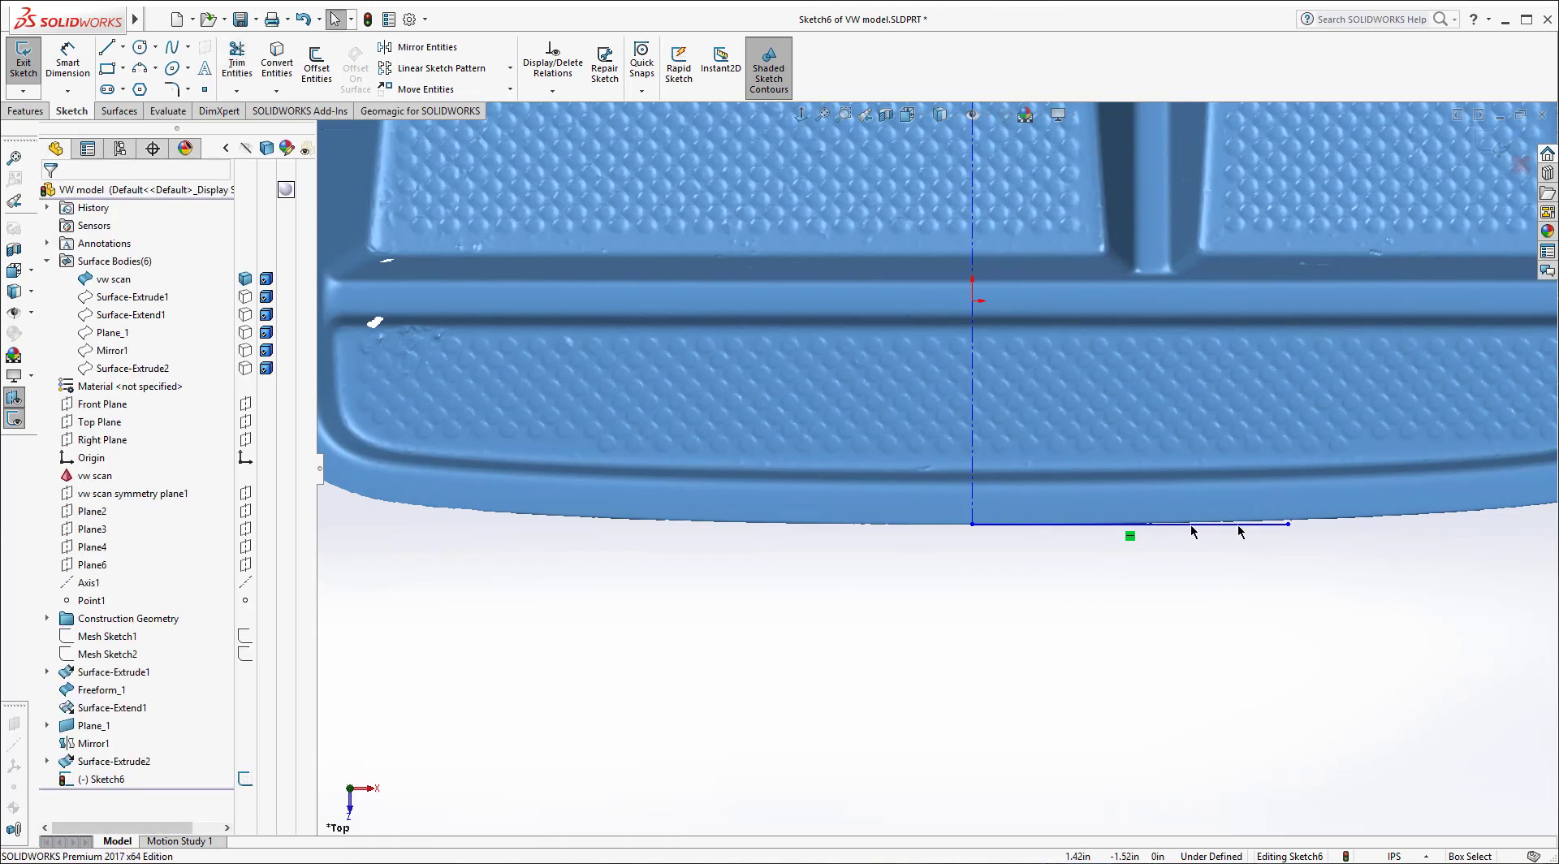
{"action": "left_click", "coordinate": [1236, 525]}
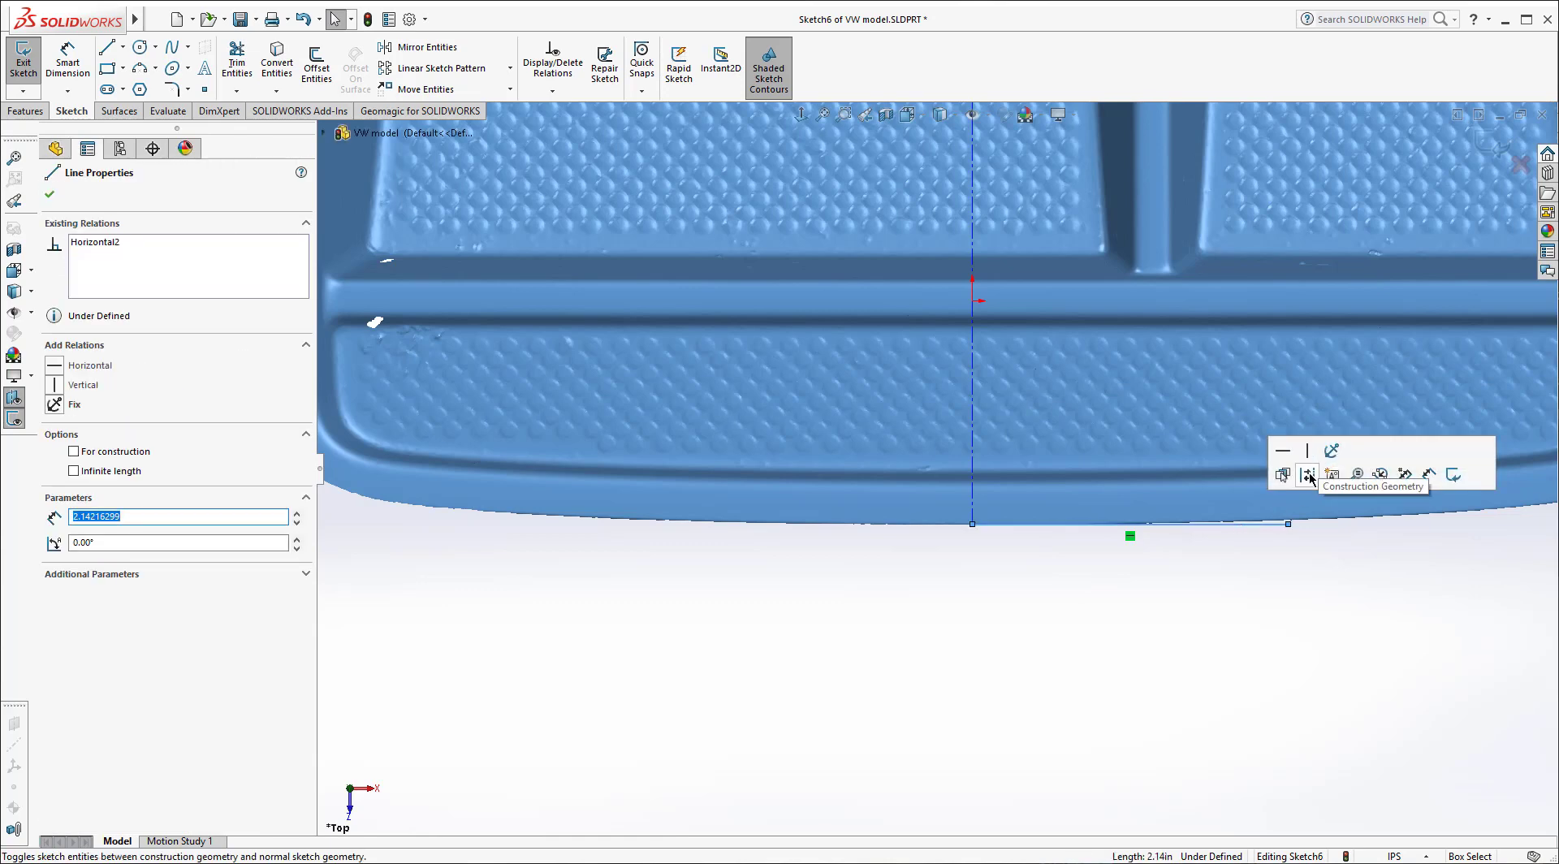
{"action": "left_click", "coordinate": [1308, 474]}
{"action": "left_click", "coordinate": [1281, 615]}
Step: Try to sketch a three-point arc of about 12.84 in radius along the front rim, from the centerline's end past the left corner
{"action": "scroll", "coordinate": [845, 487], "scroll_direction": "up", "scroll_amount": 4}
{"action": "scroll", "coordinate": [858, 490], "scroll_direction": "down", "scroll_amount": 3}
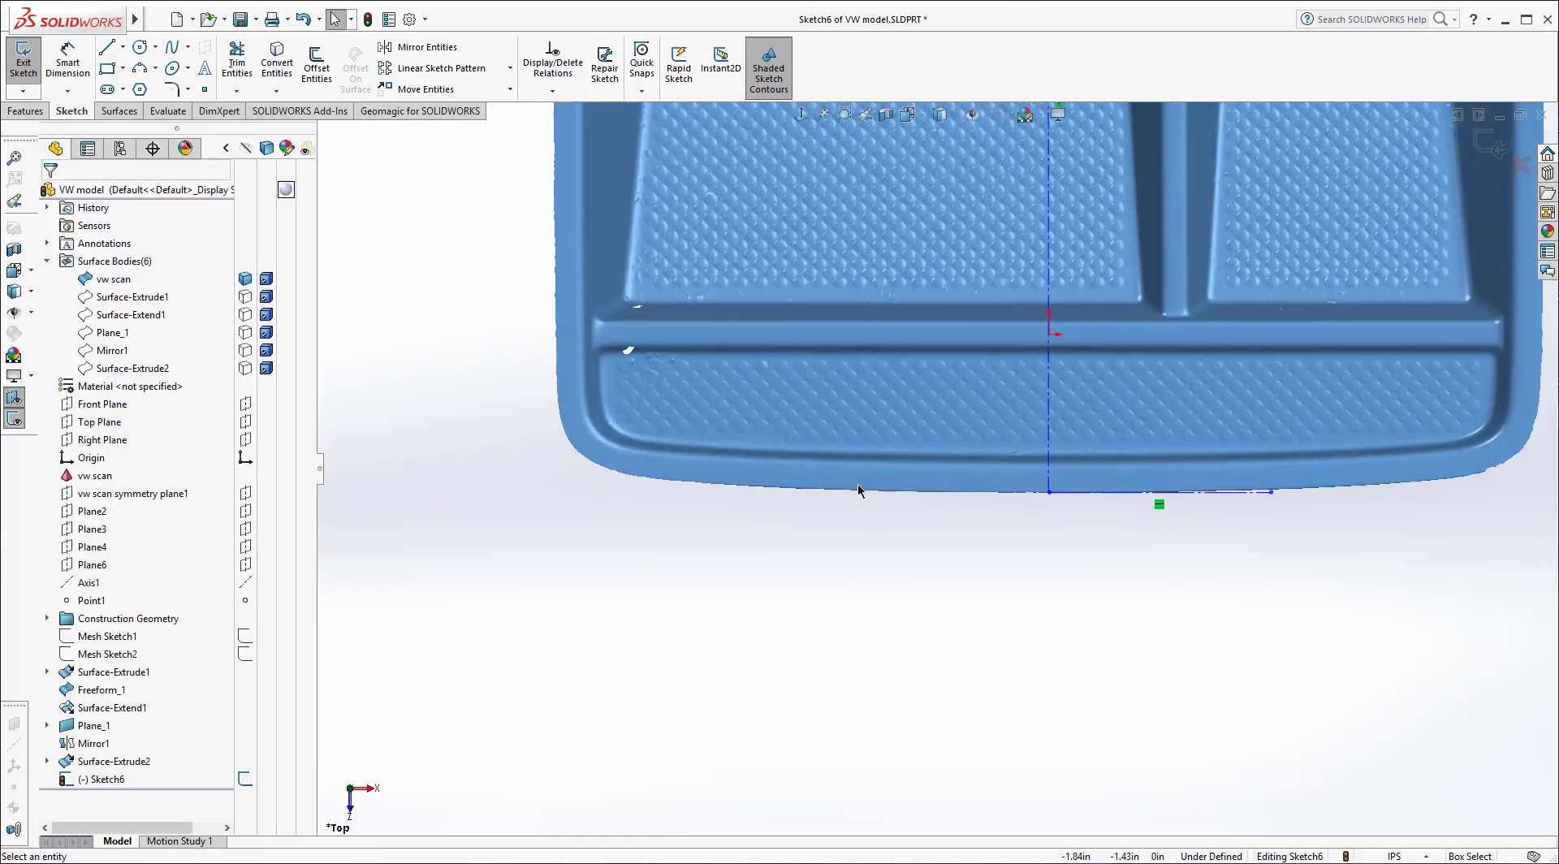
{"action": "left_click", "coordinate": [140, 69]}
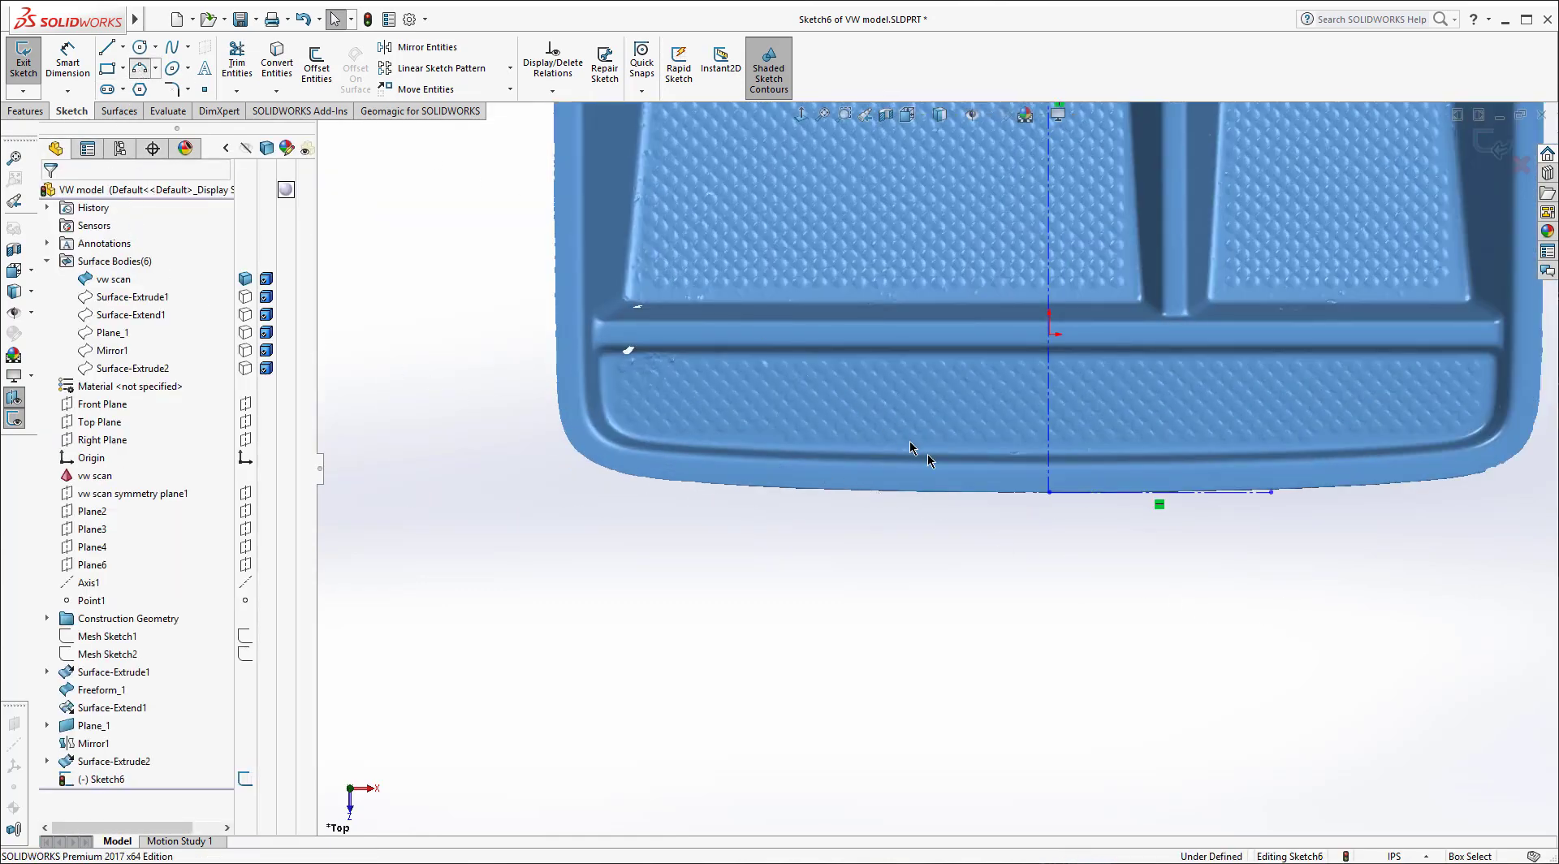
{"action": "left_click", "coordinate": [1048, 493]}
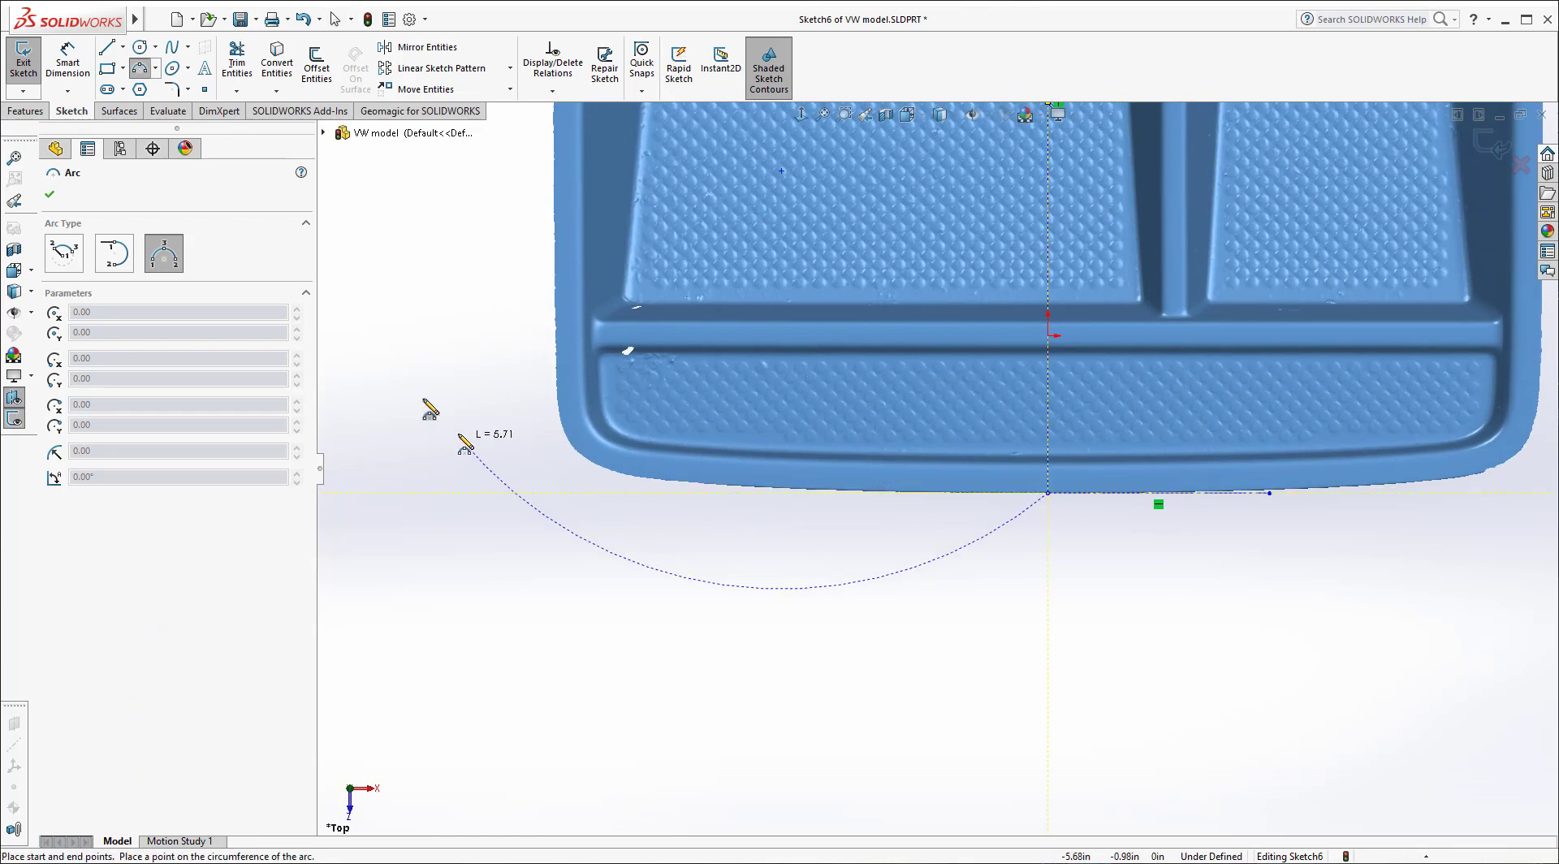
{"action": "left_click", "coordinate": [354, 382]}
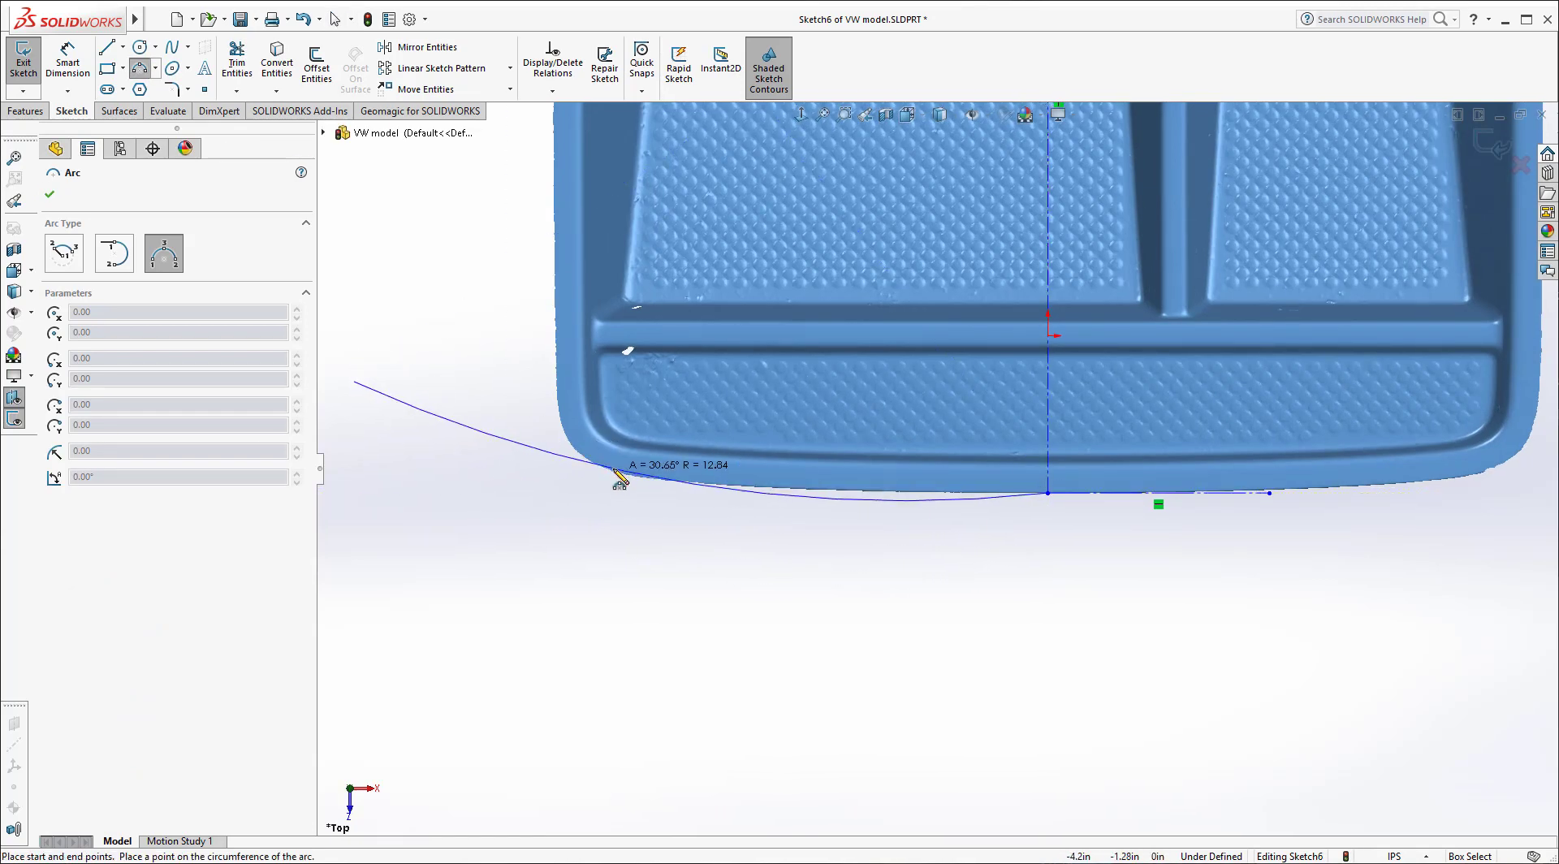
{"action": "left_click", "coordinate": [617, 471]}
{"action": "key", "text": "Escape"}
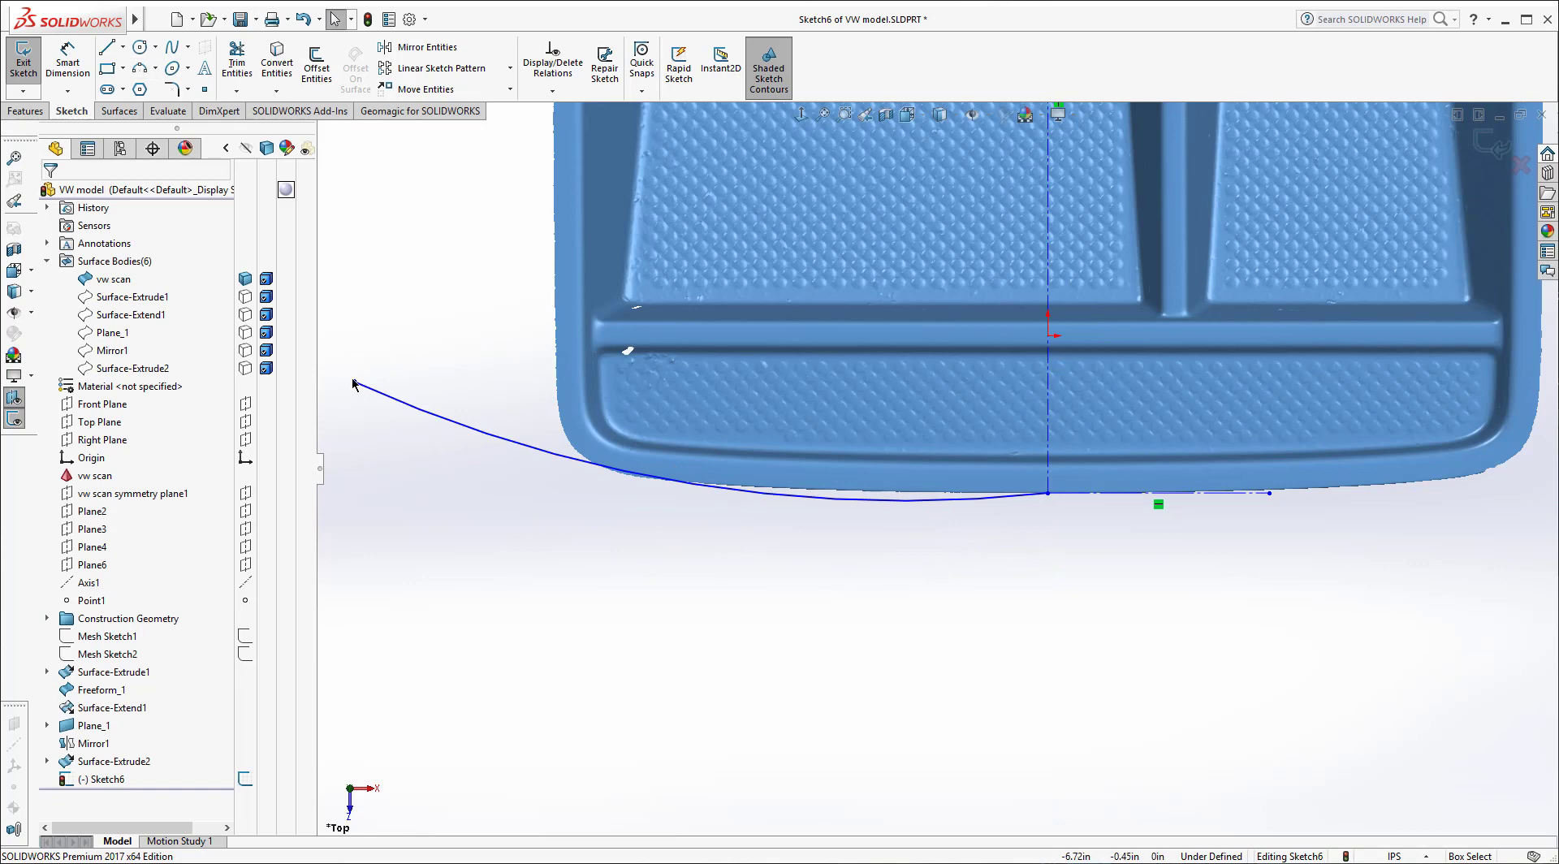
Step: Try to fit the front arc to the rim at about 23.16 in radius by repositioning its outer end and curve, and delete it
{"action": "left_click_drag", "start_coordinate": [354, 381], "coordinate": [321, 412]}
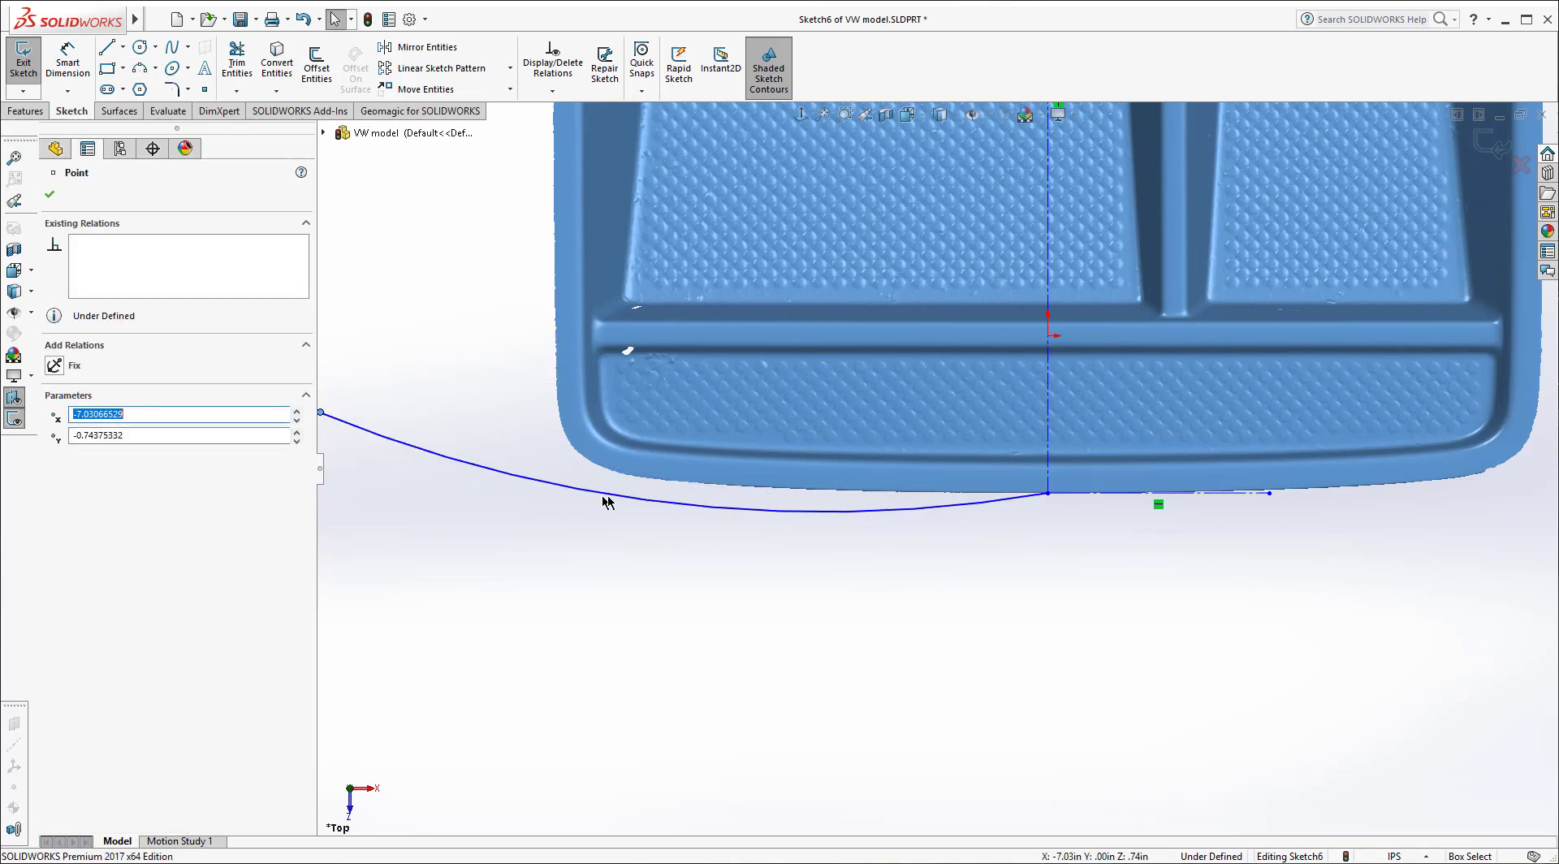
{"action": "left_click_drag", "start_coordinate": [641, 497], "coordinate": [610, 480]}
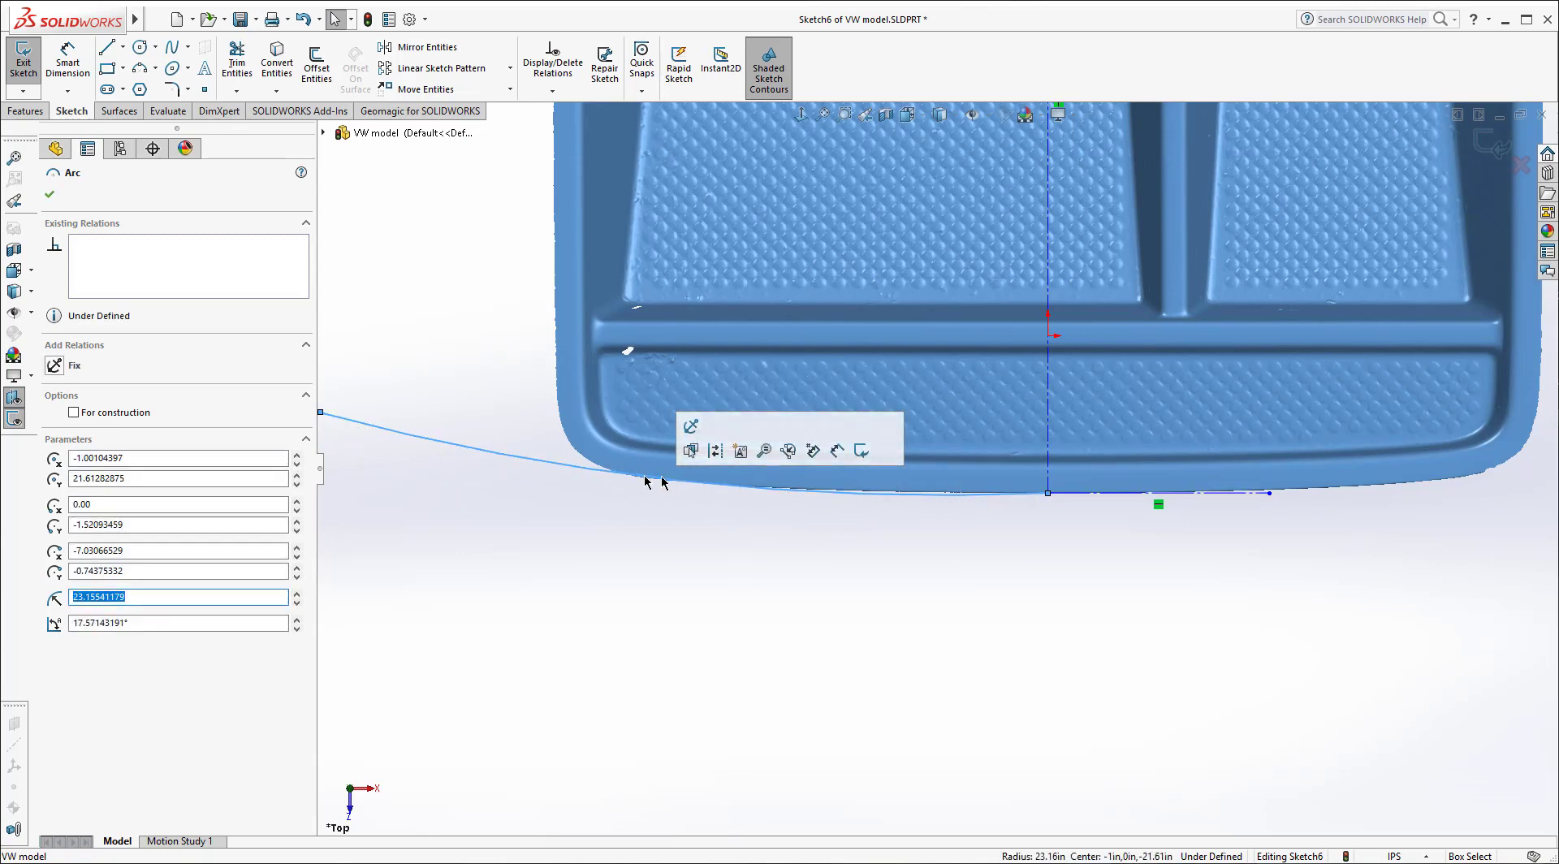
{"action": "left_click", "coordinate": [493, 477]}
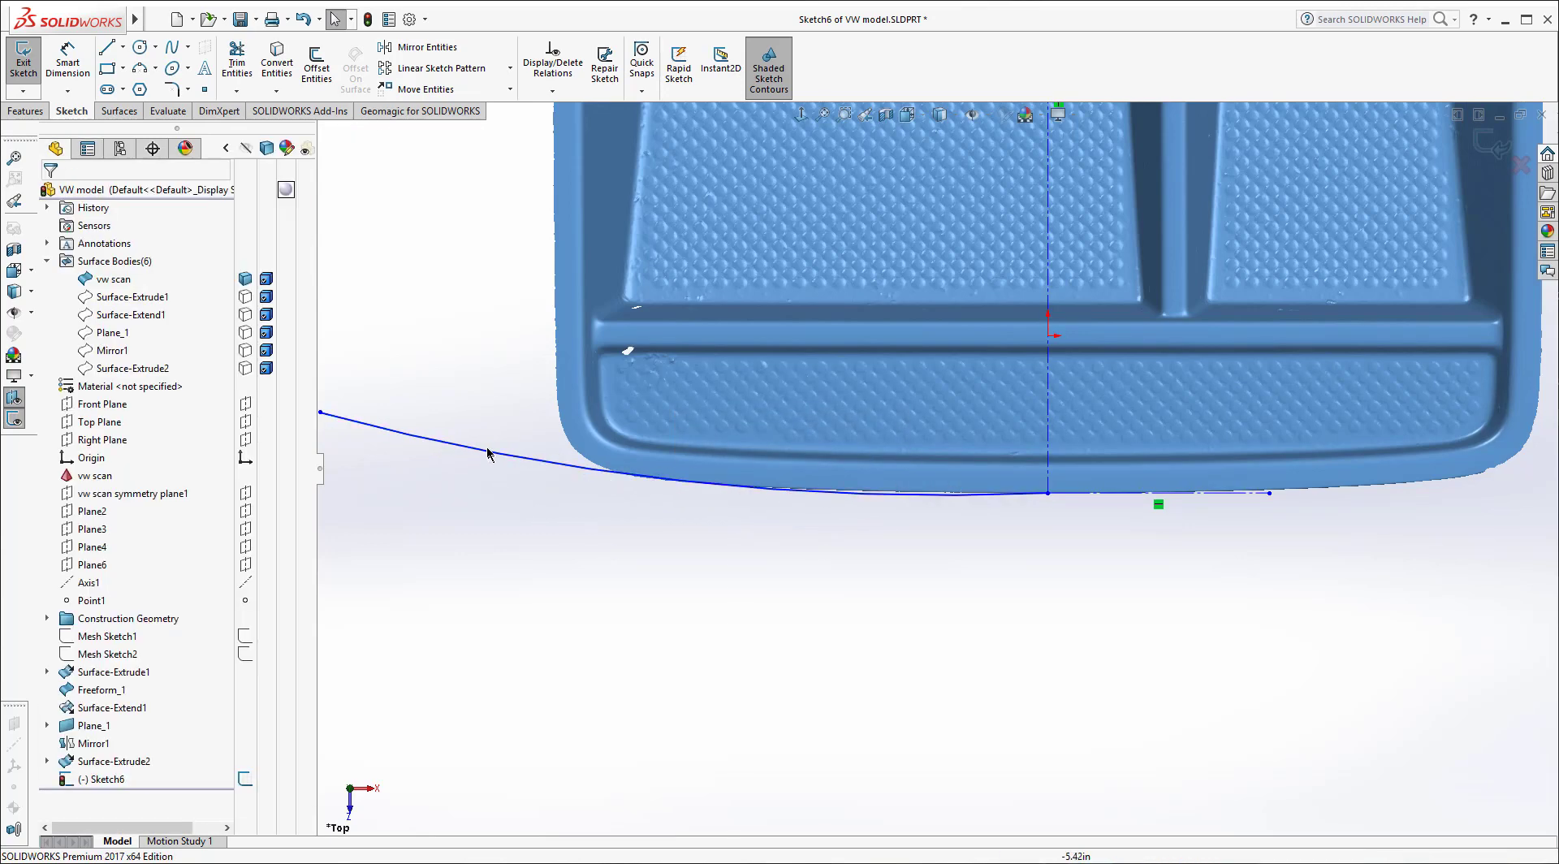
{"action": "left_click", "coordinate": [488, 452]}
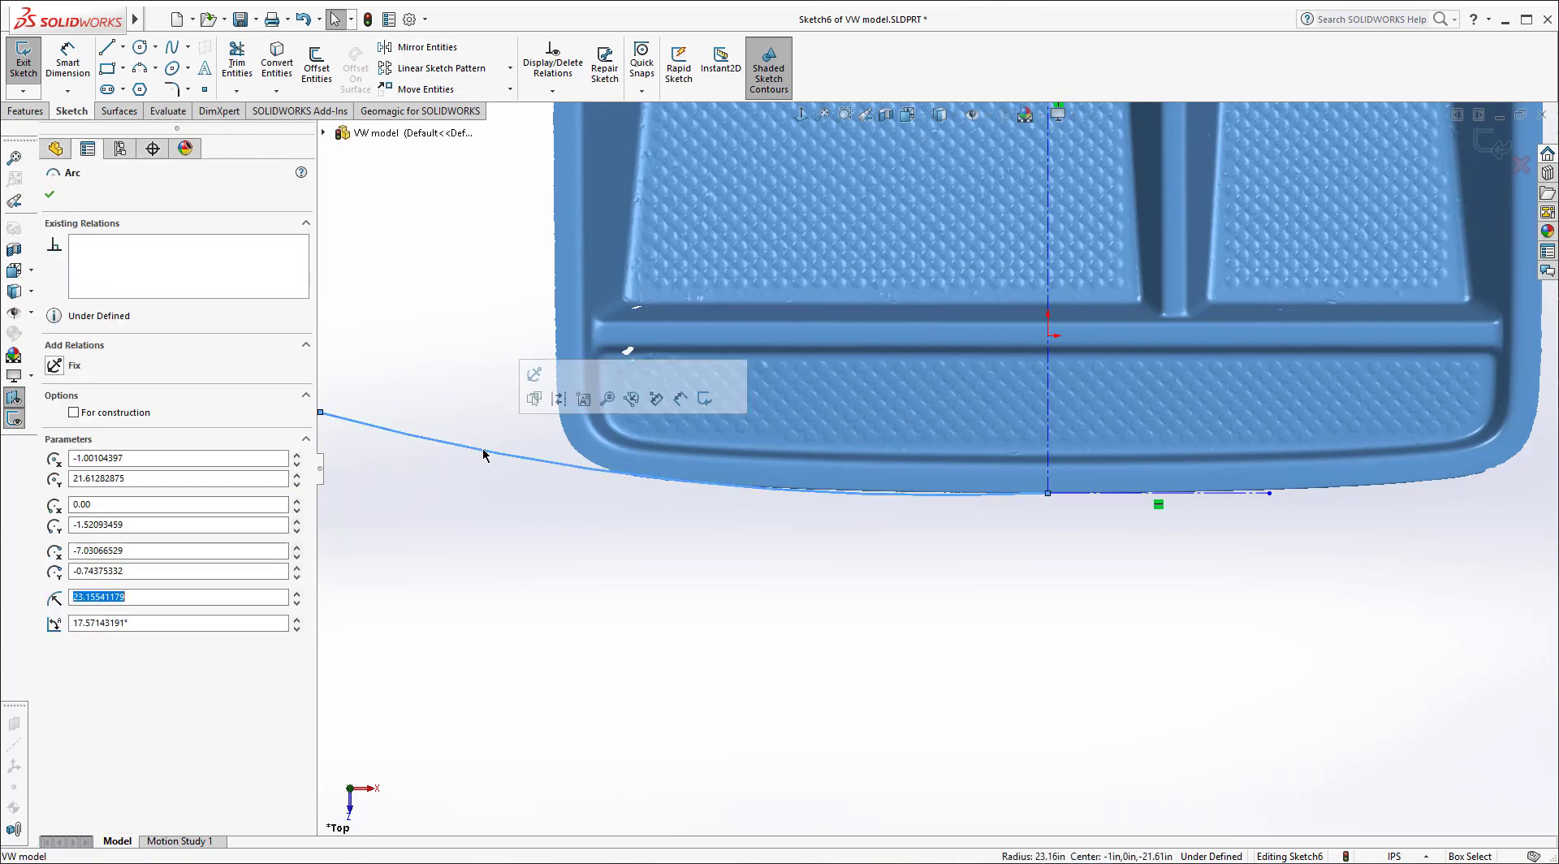
{"action": "right_click", "coordinate": [578, 497]}
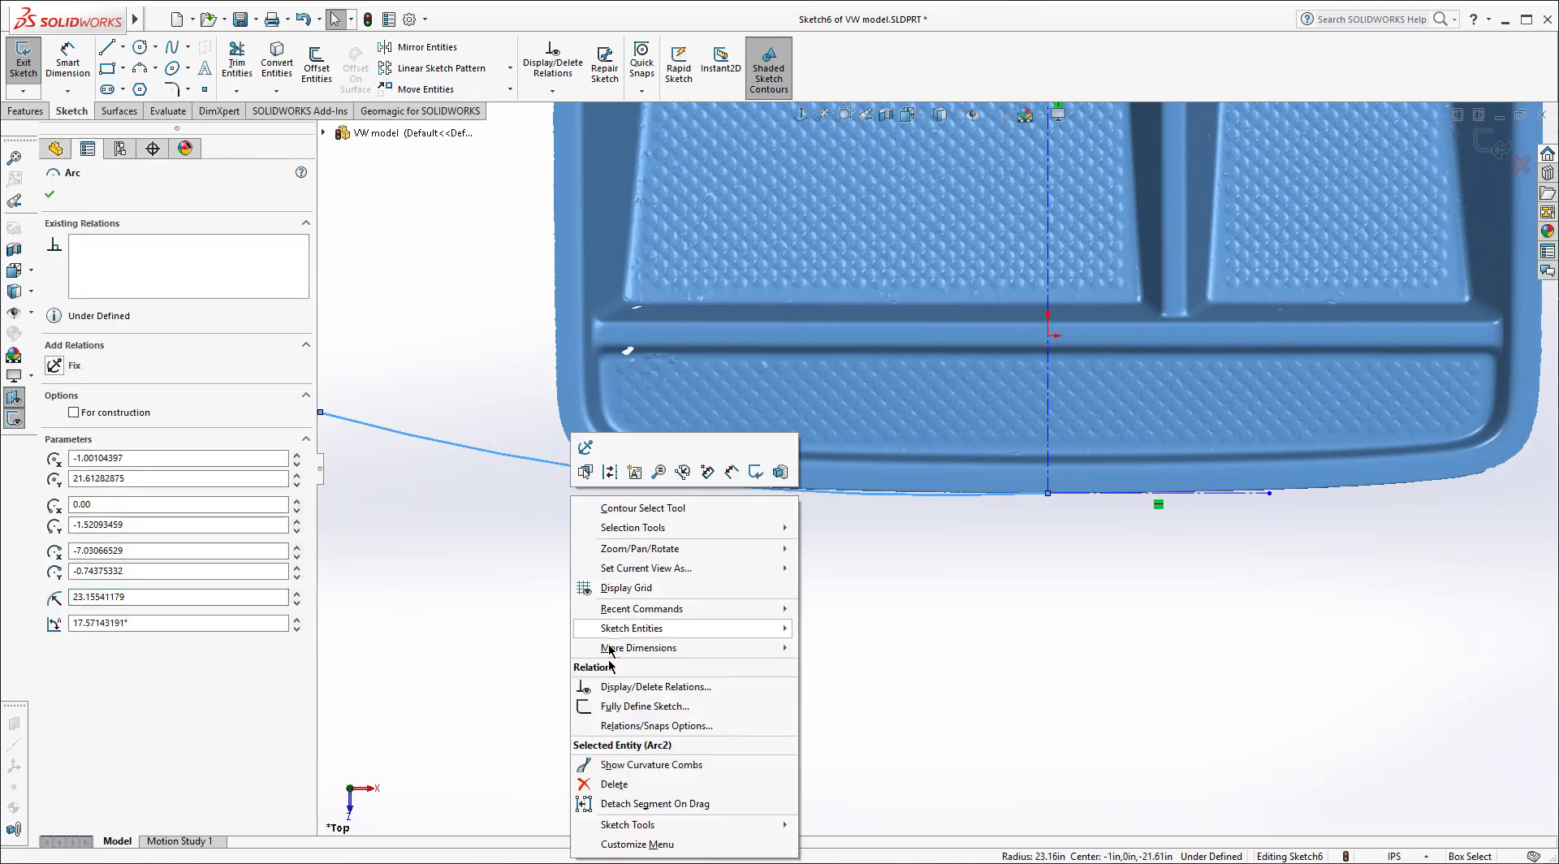
{"action": "left_click", "coordinate": [619, 785]}
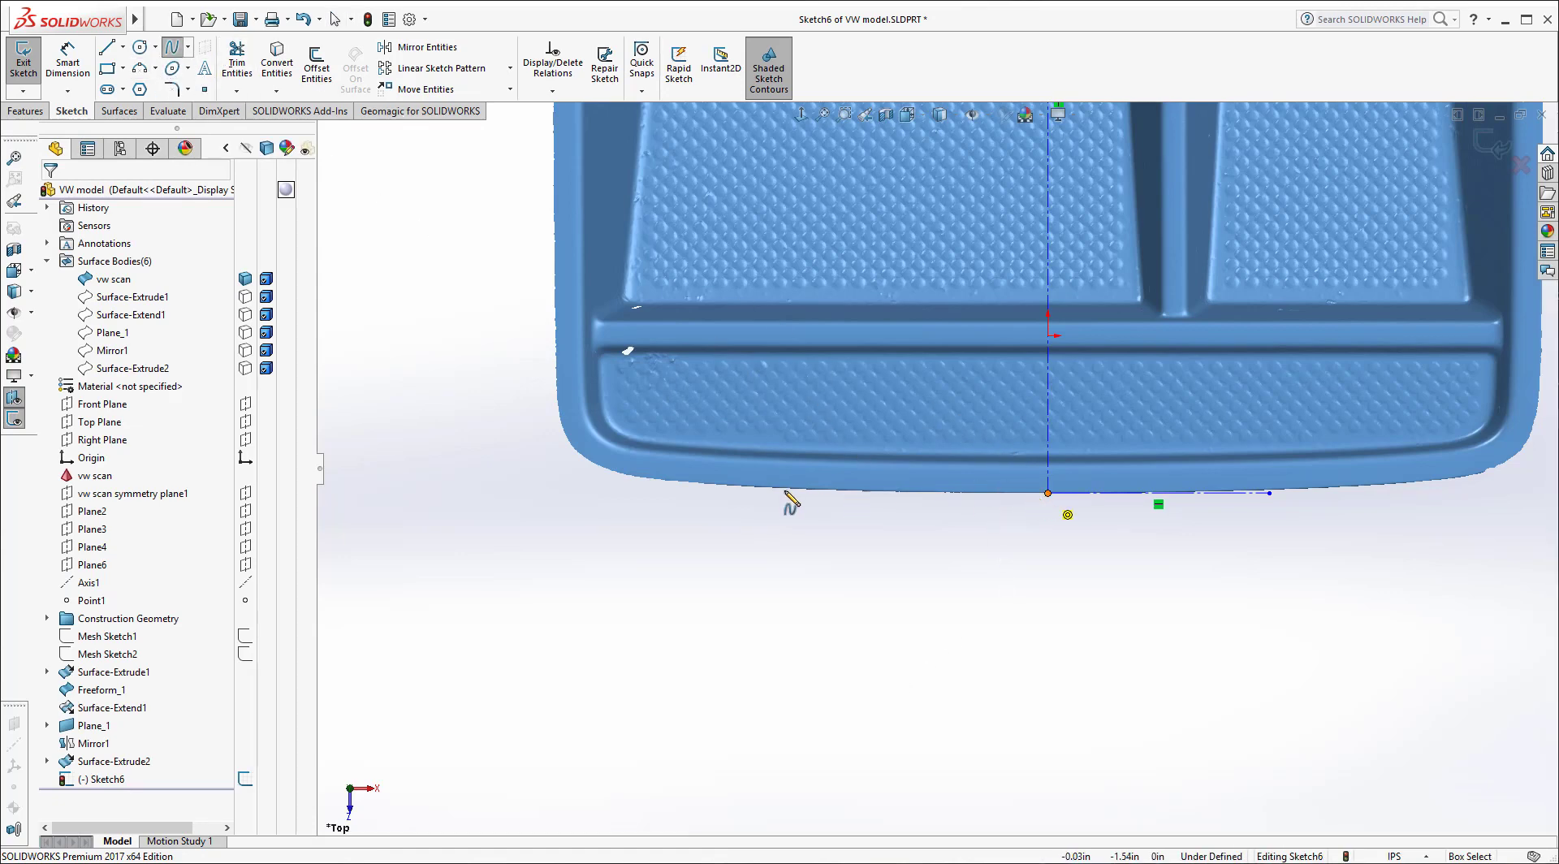
Step: Sketch a three-point spline along the front rim from the centerline's end to about 6.08 in left of center, past the corner
{"action": "scroll", "coordinate": [790, 501], "scroll_direction": "down", "scroll_amount": 4}
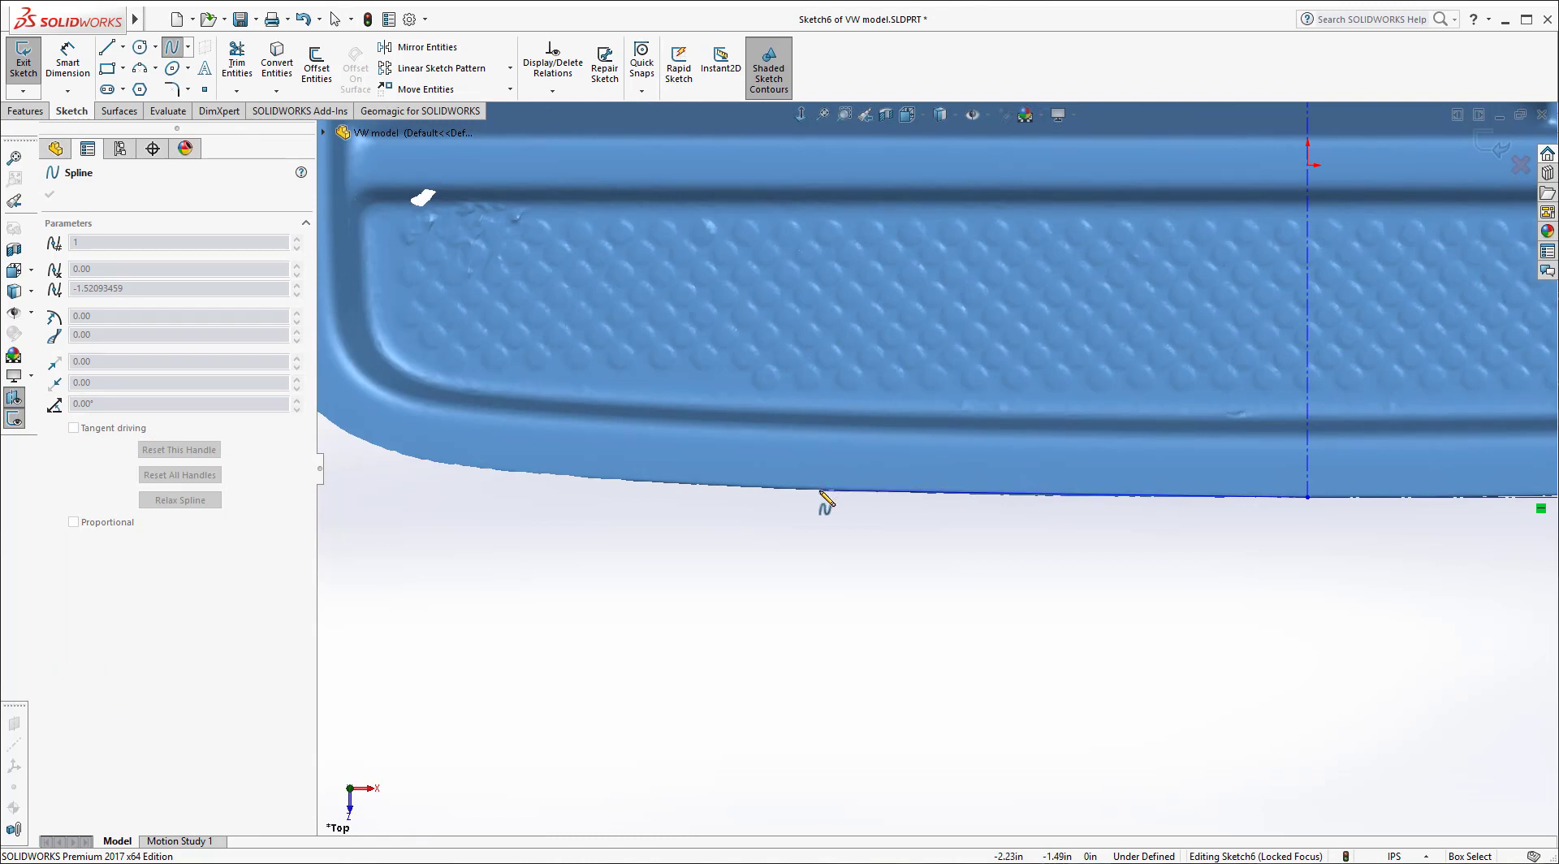
{"action": "left_click", "coordinate": [819, 491]}
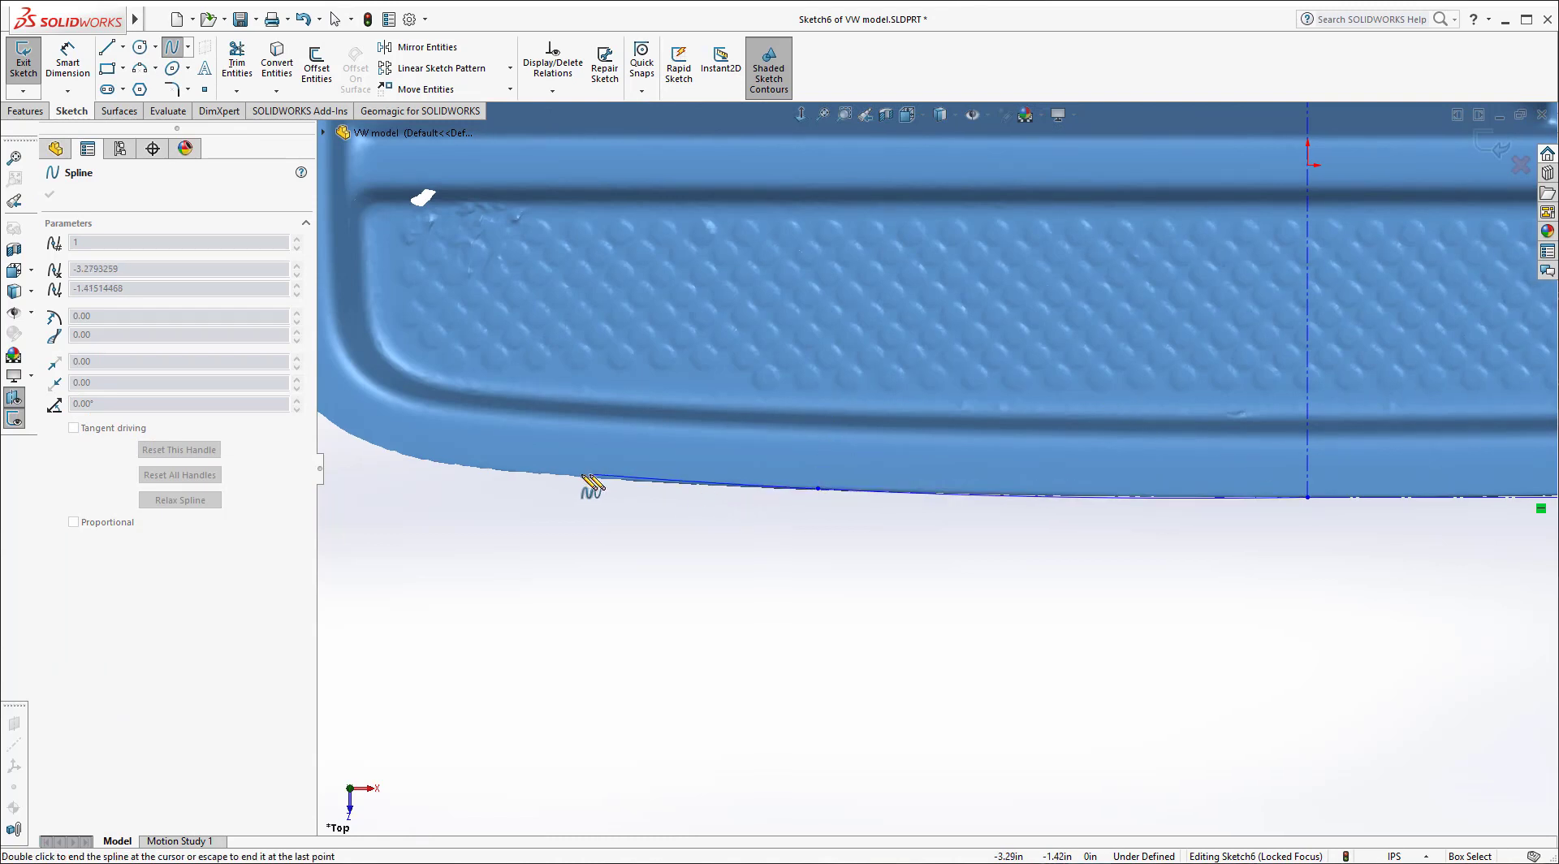
{"action": "scroll", "coordinate": [580, 481], "scroll_direction": "up", "scroll_amount": 4}
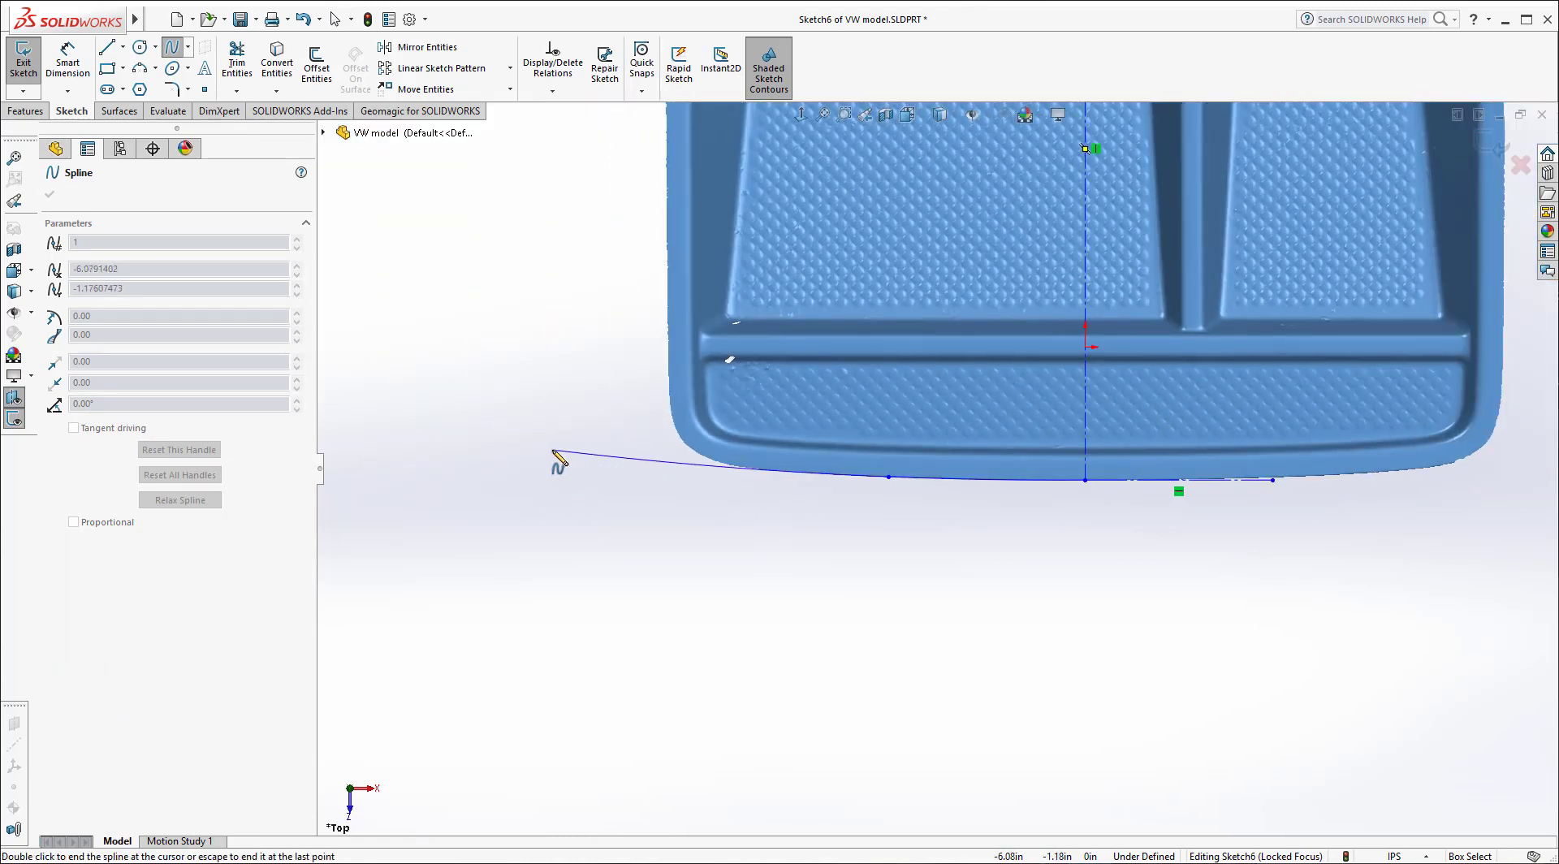
{"action": "left_click", "coordinate": [551, 449]}
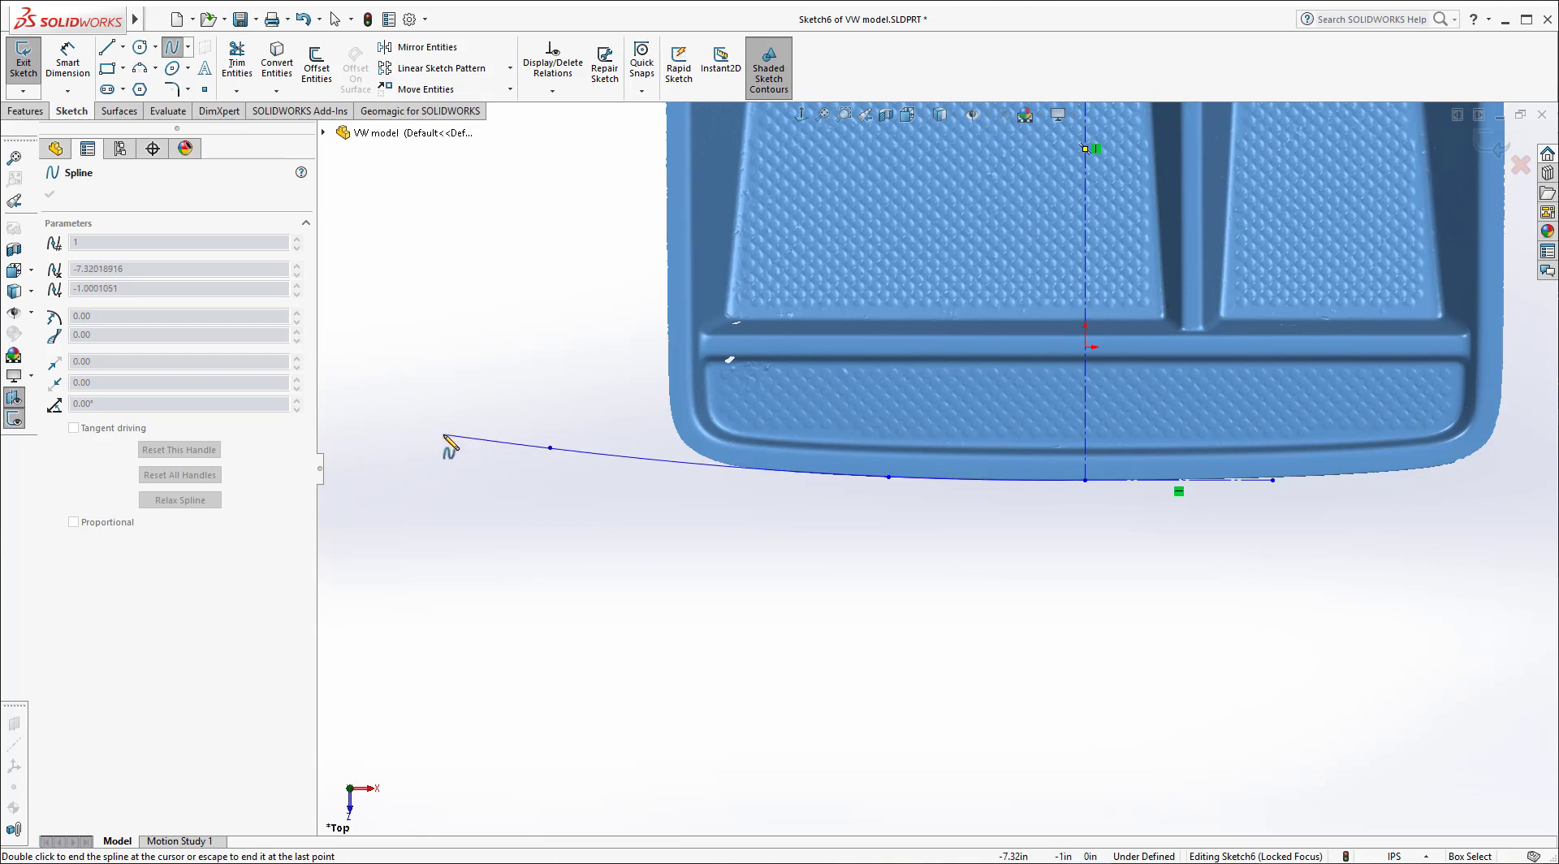
{"action": "key", "text": "Escape"}
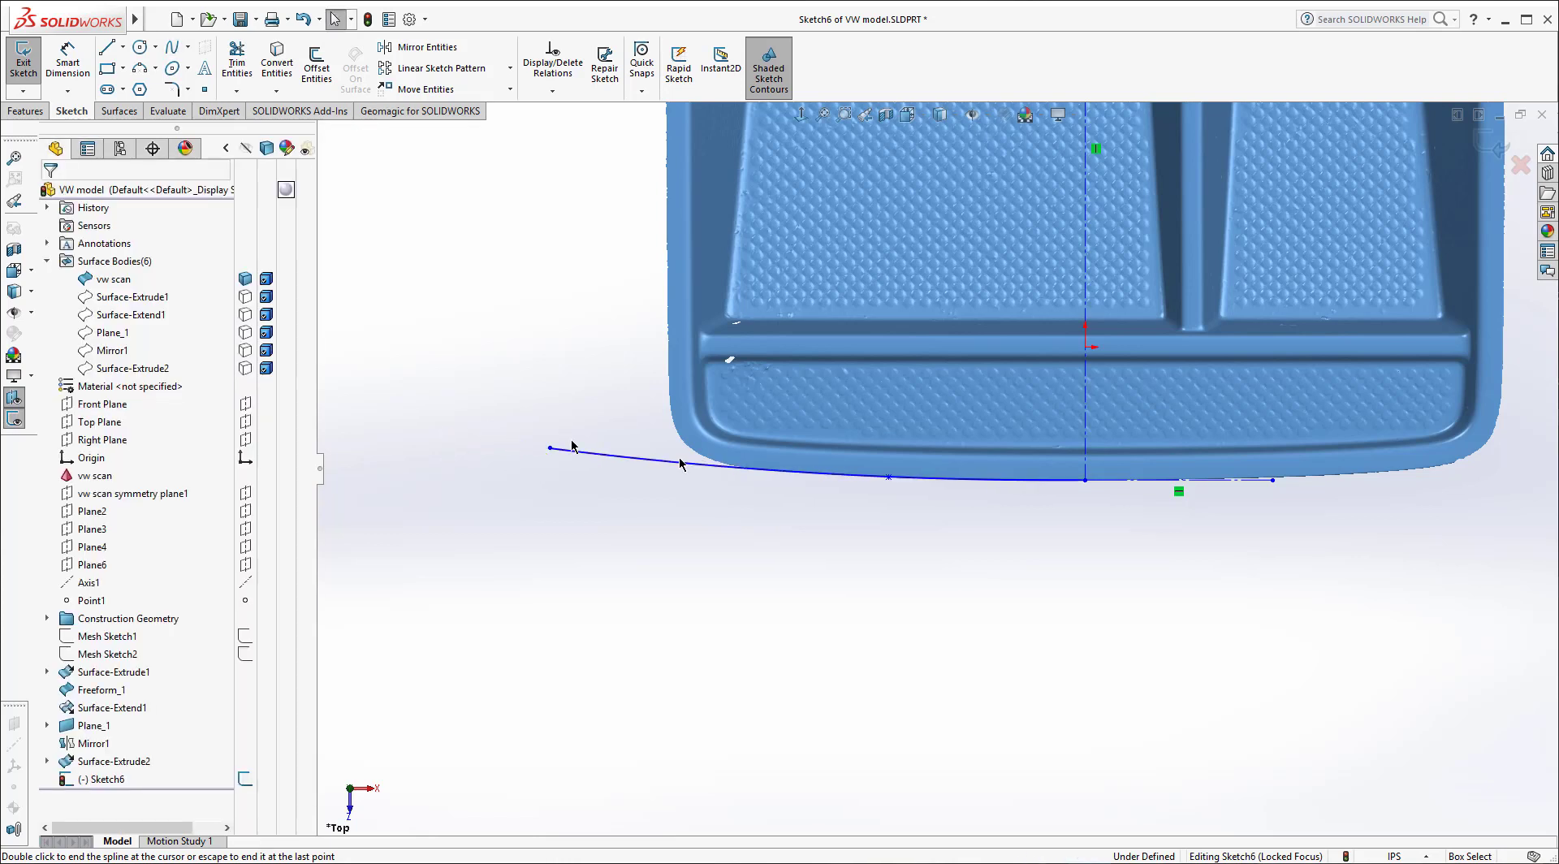
Step: Make the front spline tangent to the horizontal construction line at the vertical centerline
{"action": "left_click", "coordinate": [1062, 480]}
{"action": "left_click", "coordinate": [1119, 481], "text": "ctrl"}
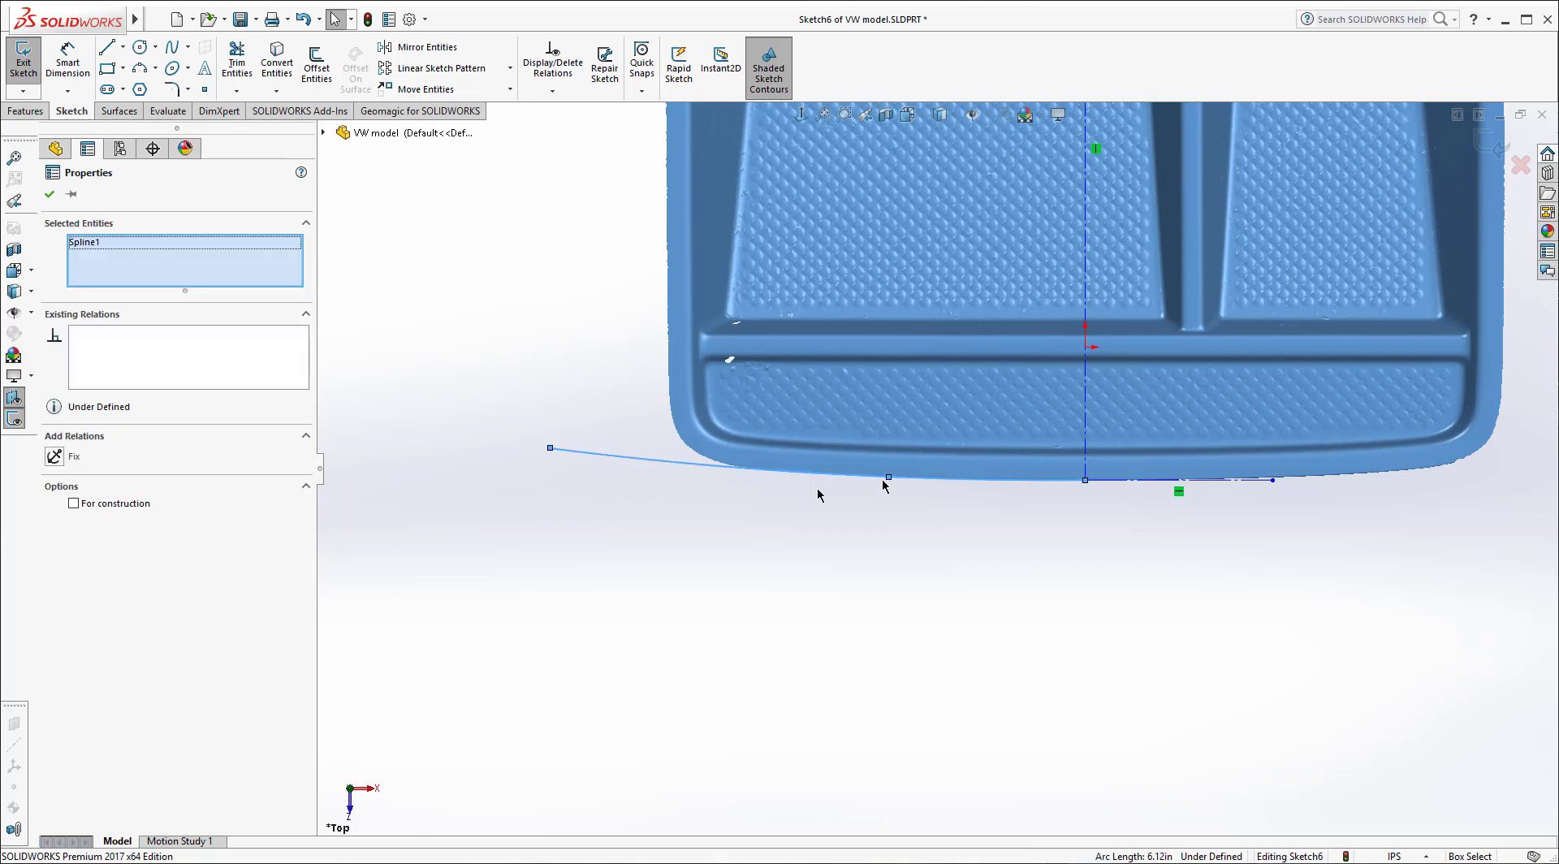
{"action": "left_click", "coordinate": [1140, 480], "text": "ctrl"}
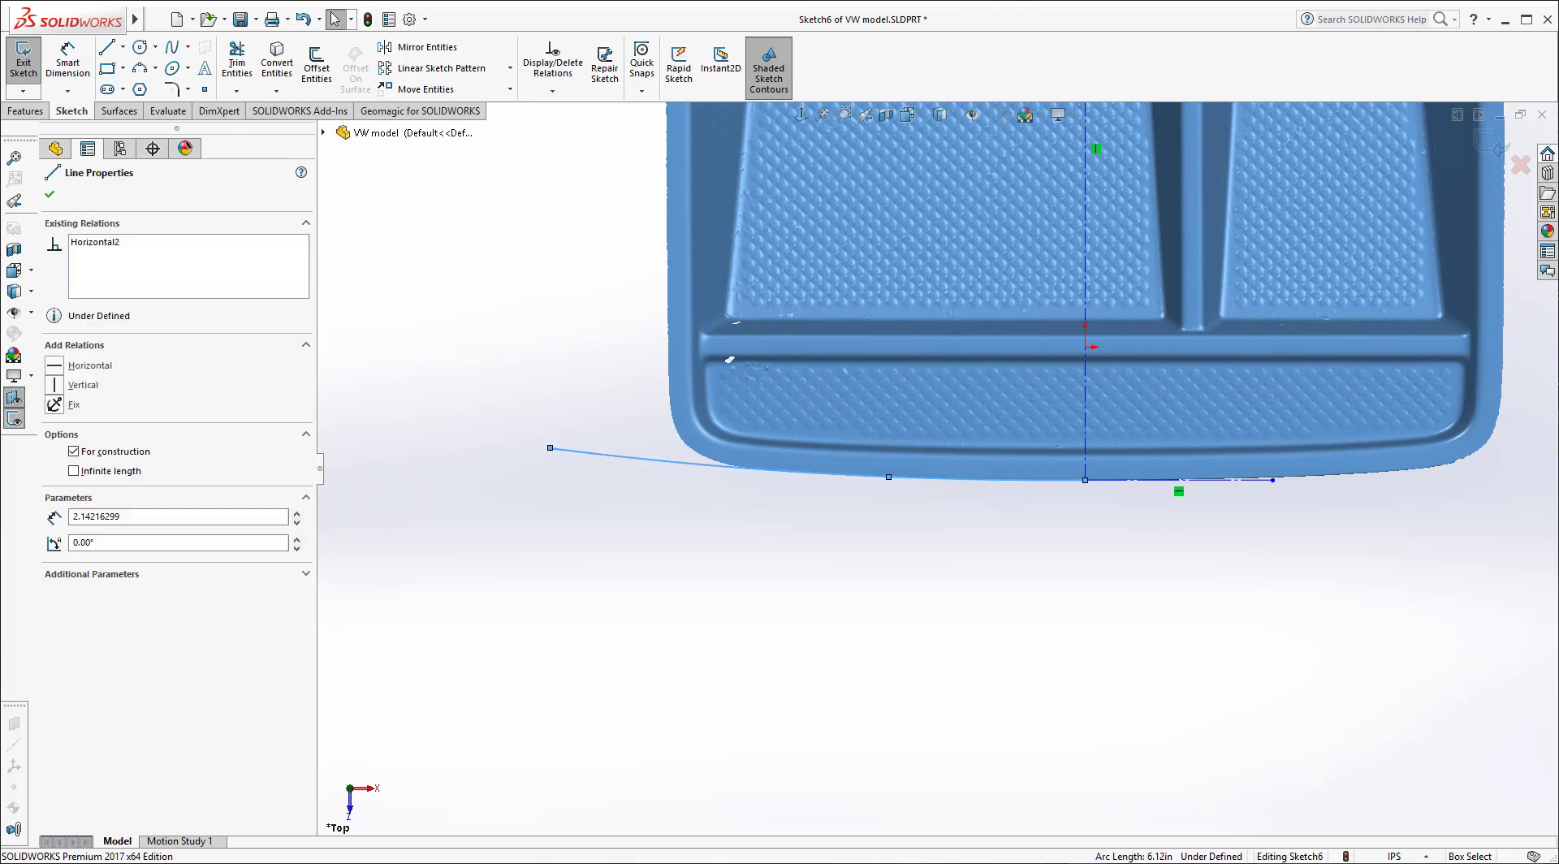
{"action": "left_click", "coordinate": [62, 477]}
{"action": "left_click", "coordinate": [529, 541]}
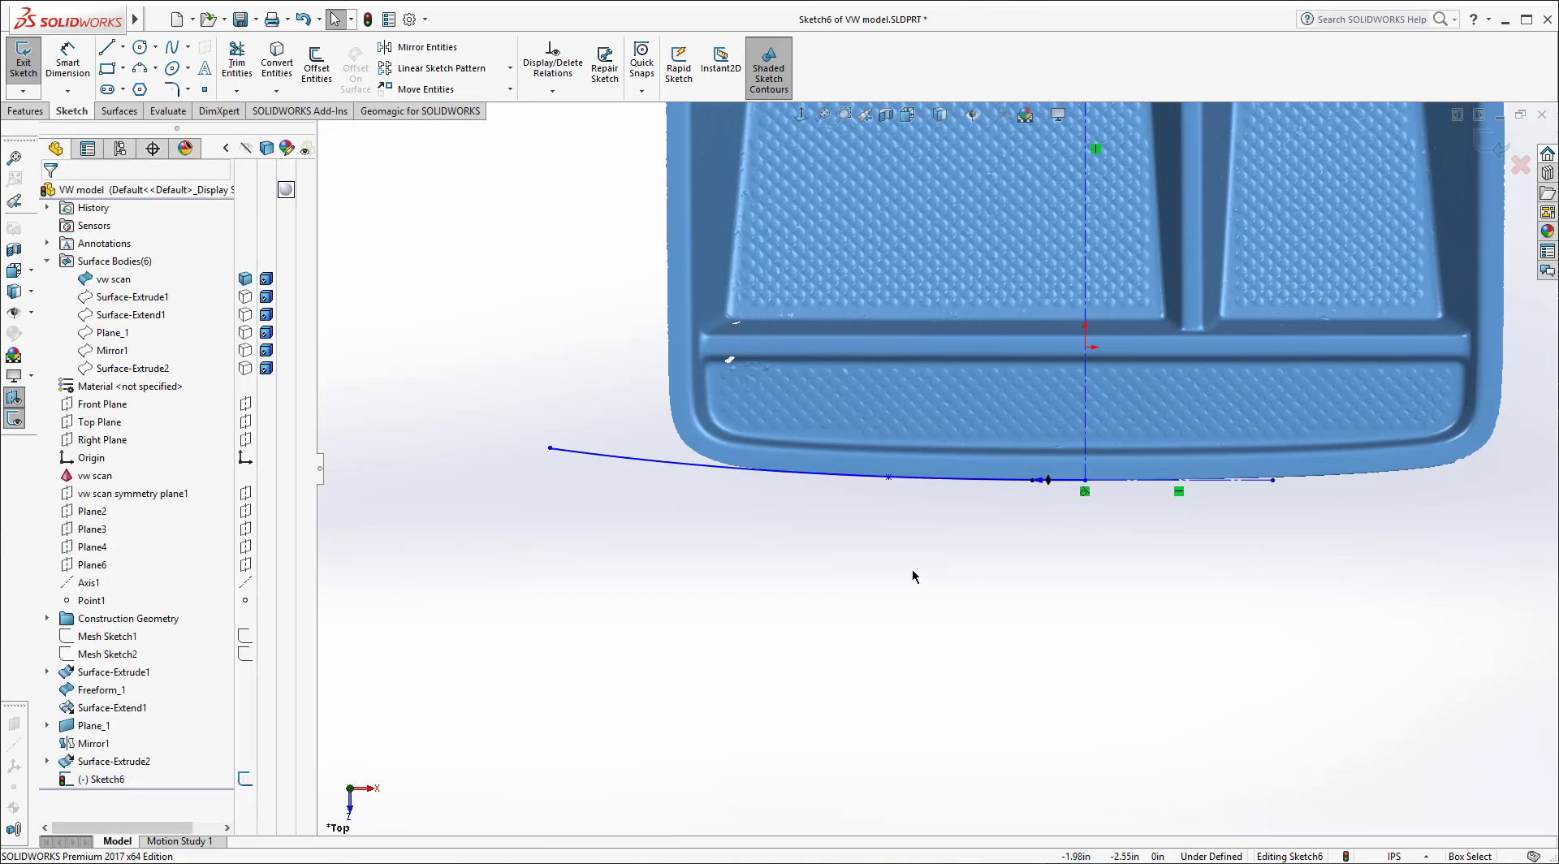
{"action": "scroll", "coordinate": [926, 471], "scroll_direction": "up", "scroll_amount": 4}
{"action": "scroll", "coordinate": [851, 312], "scroll_direction": "down", "scroll_amount": 1}
{"action": "scroll", "coordinate": [828, 272], "scroll_direction": "down", "scroll_amount": 2}
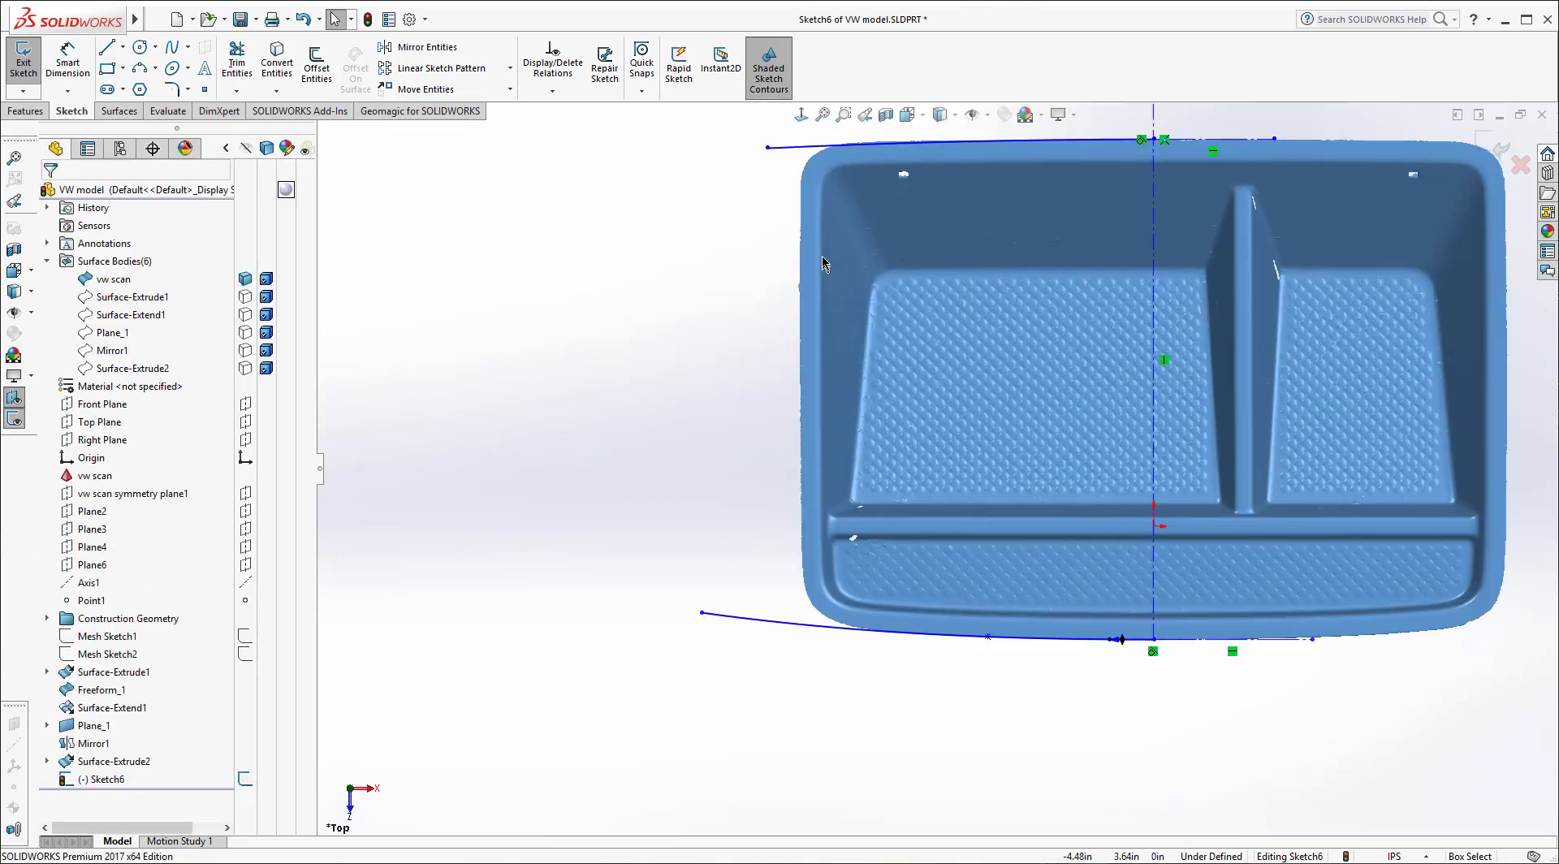
{"action": "scroll", "coordinate": [786, 244], "scroll_direction": "down", "scroll_amount": 2}
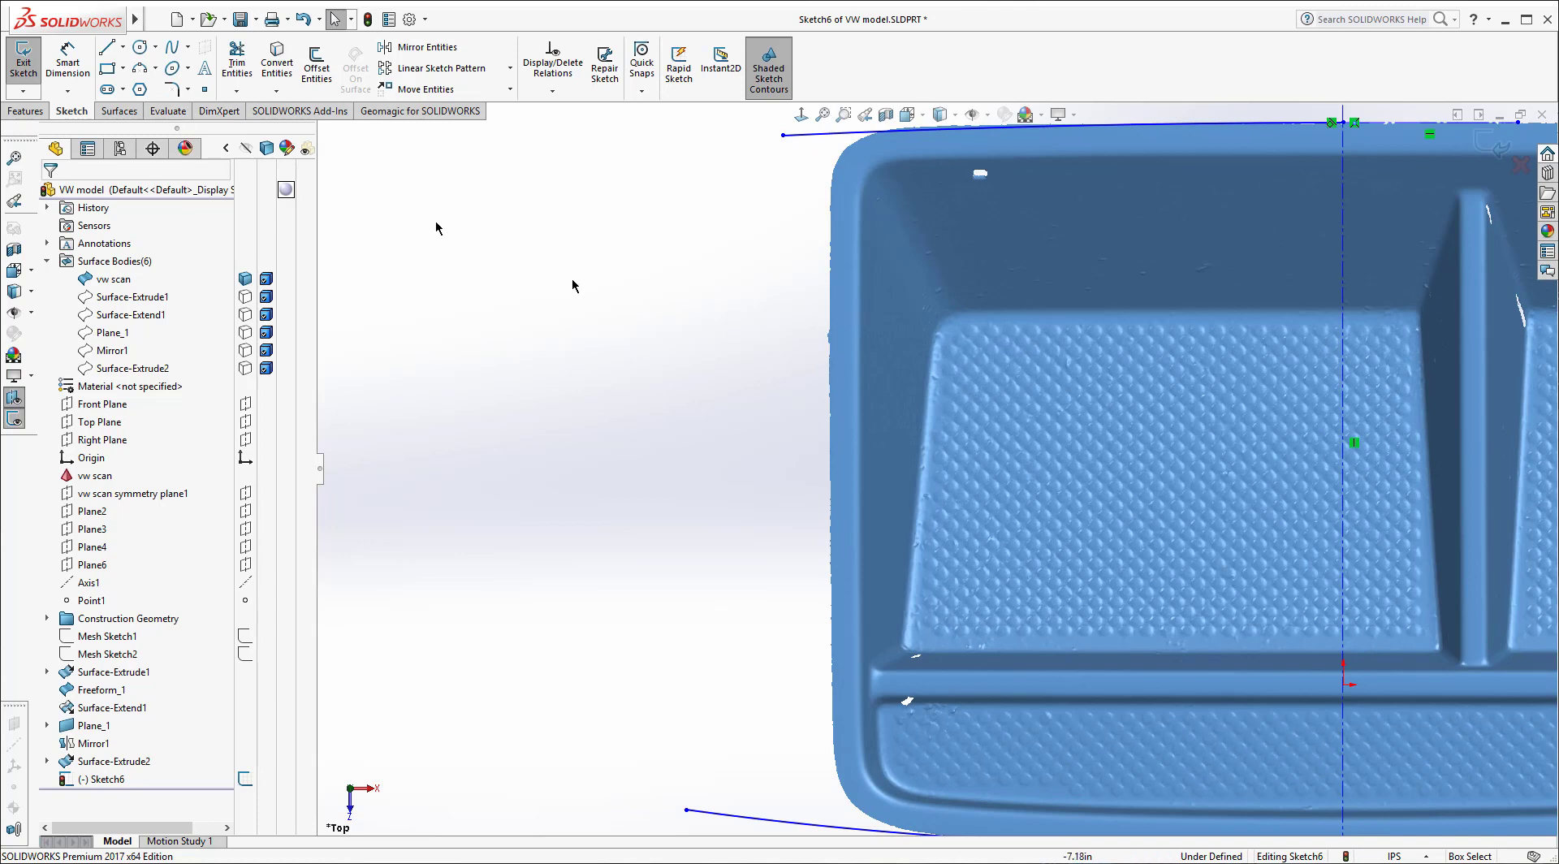
{"action": "left_click", "coordinate": [142, 69]}
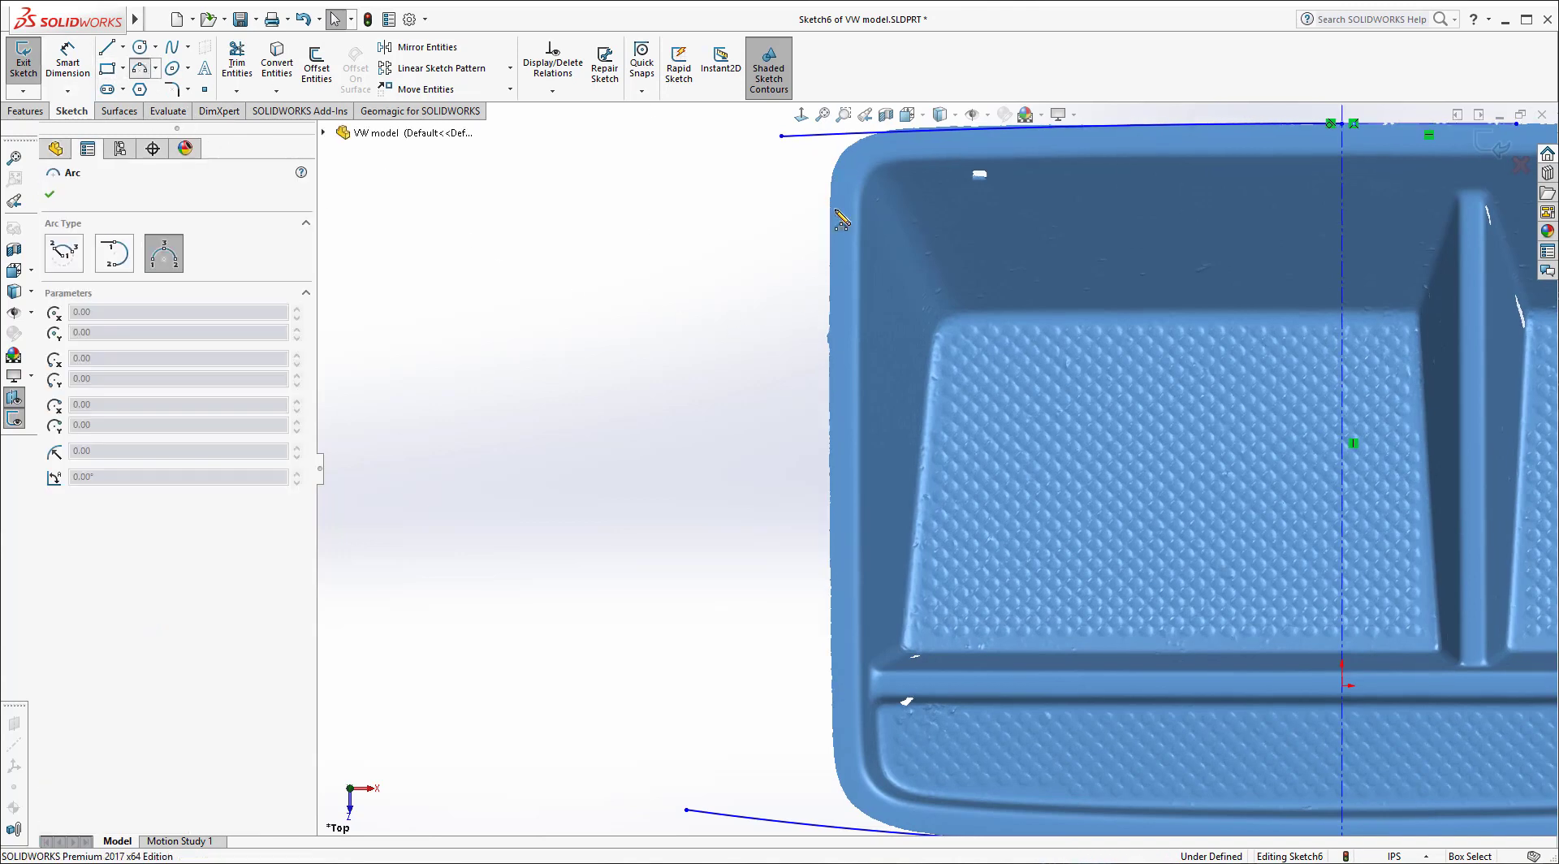
{"action": "left_click", "coordinate": [832, 213]}
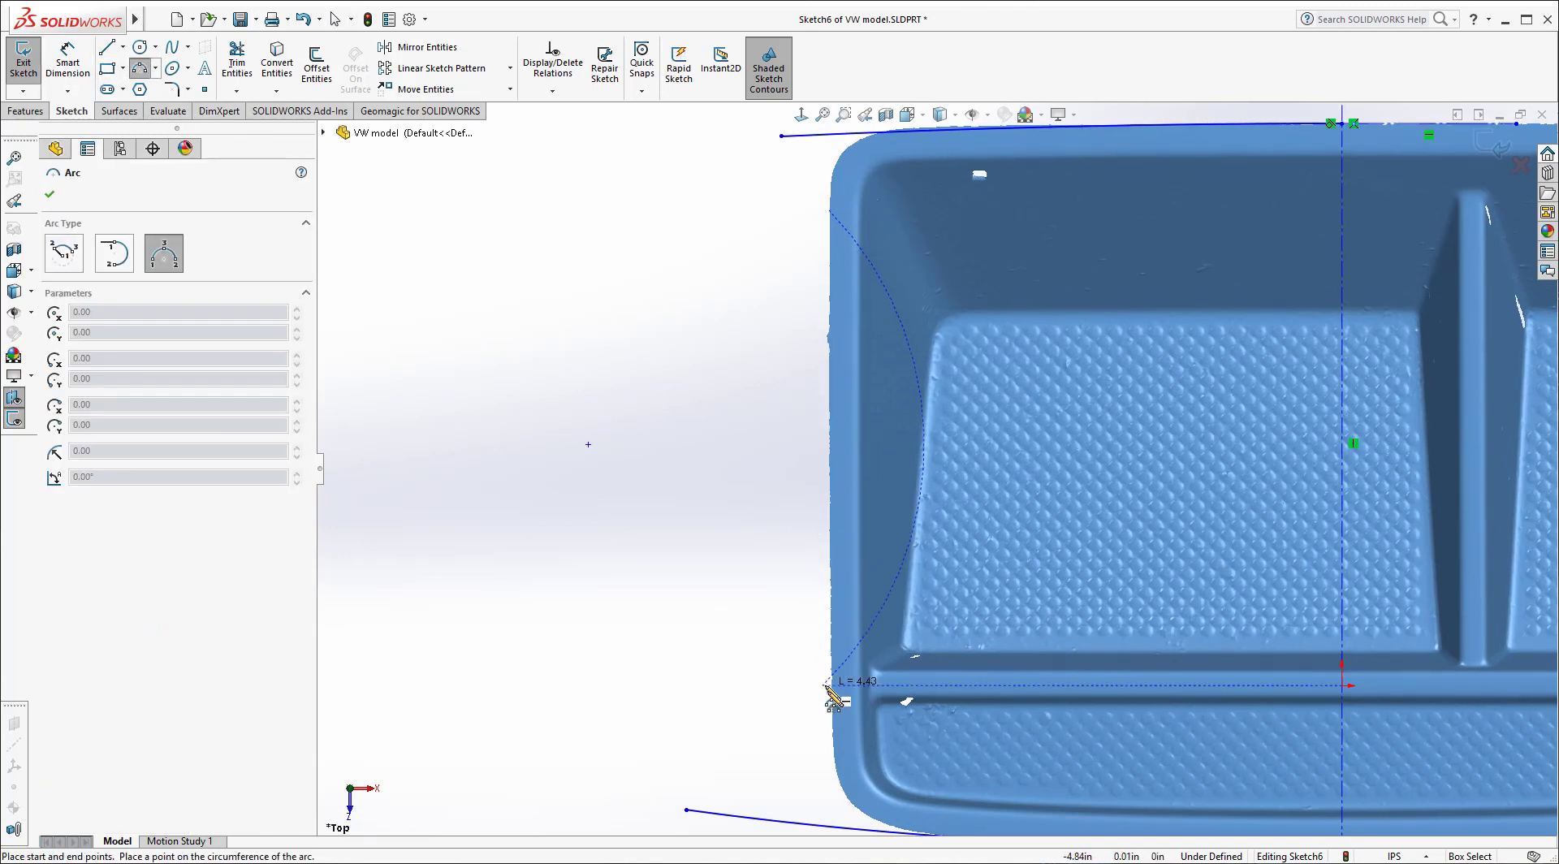
{"action": "scroll", "coordinate": [840, 731], "scroll_direction": "down", "scroll_amount": 5}
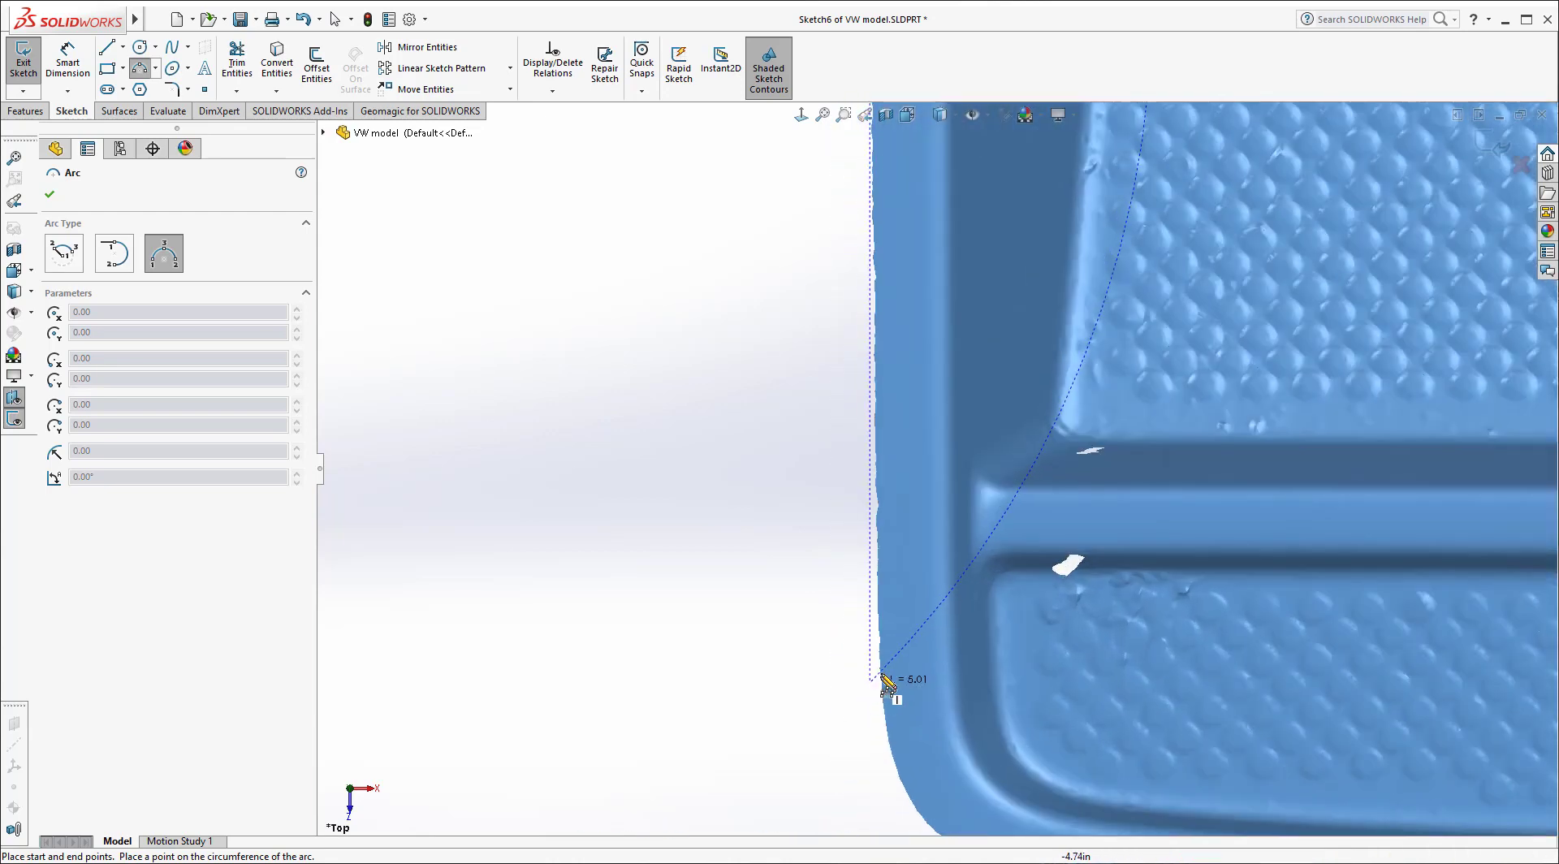
{"action": "left_click", "coordinate": [884, 603]}
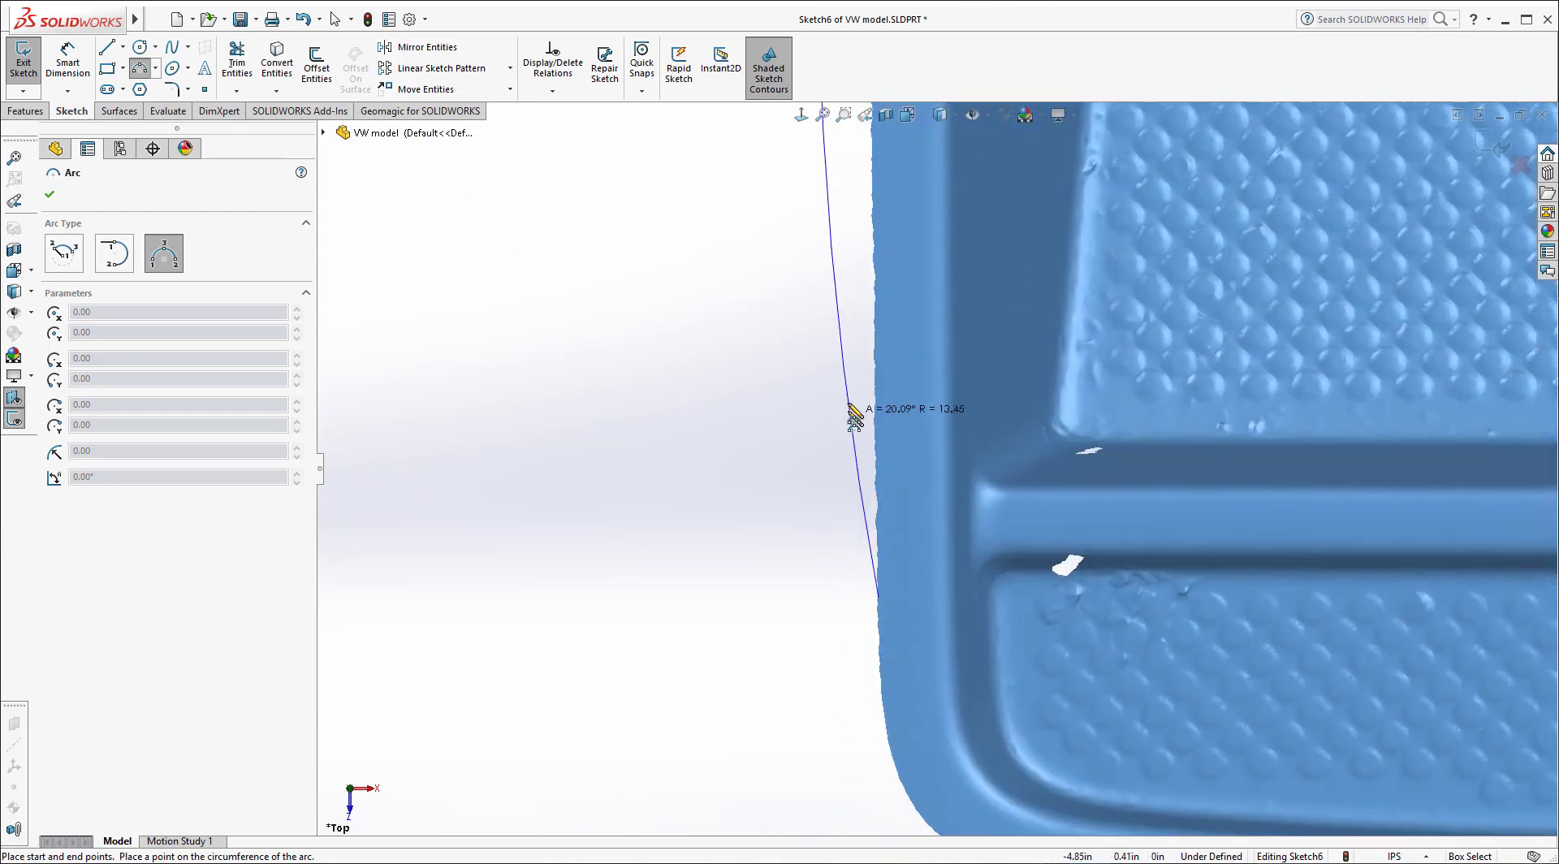
{"action": "scroll", "coordinate": [853, 418], "scroll_direction": "up", "scroll_amount": 3}
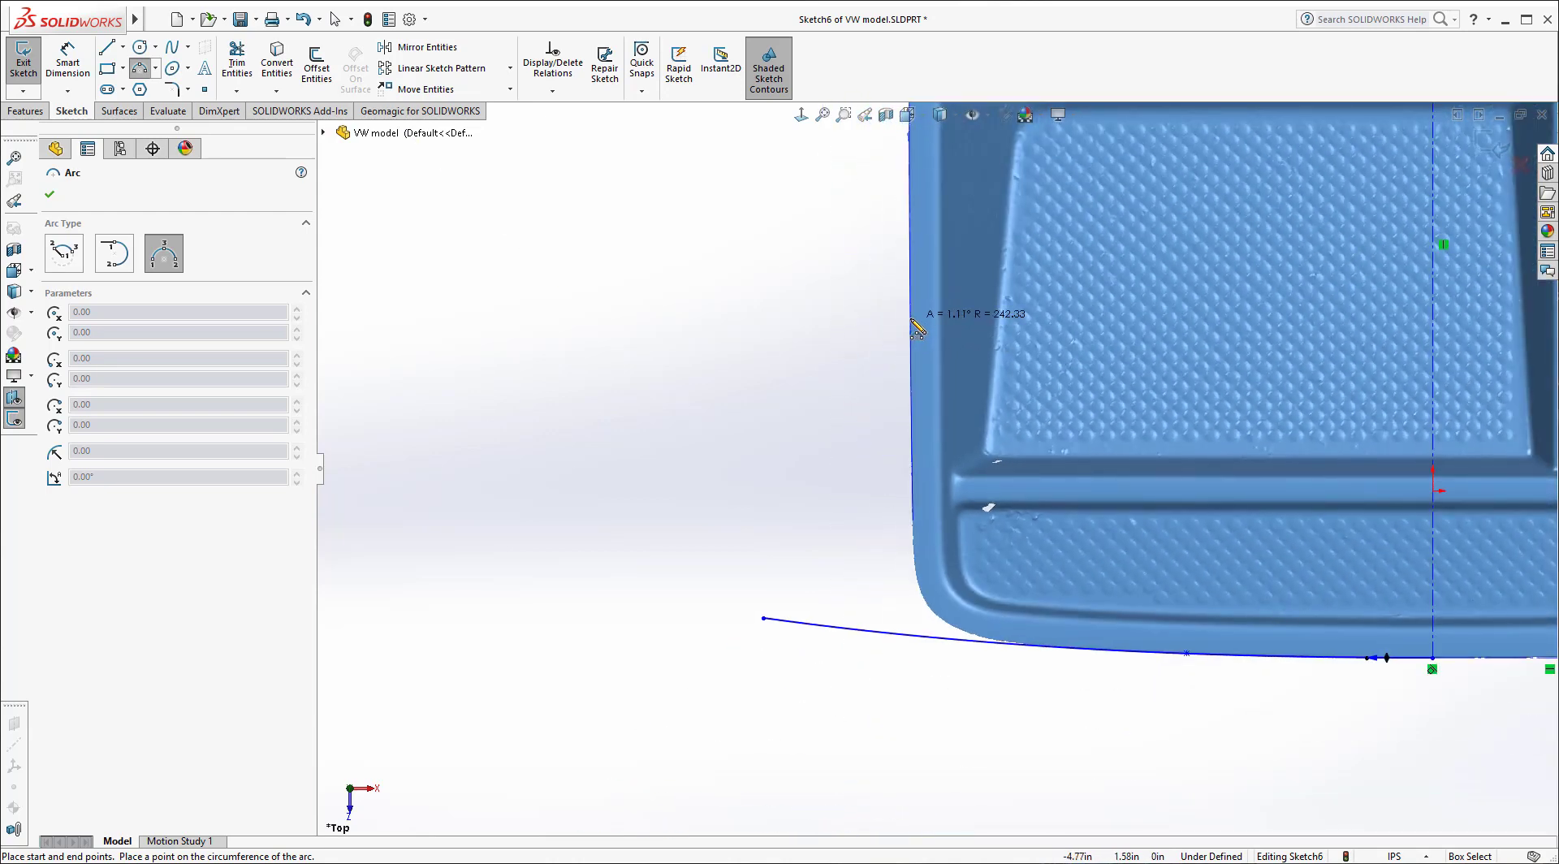
{"action": "key", "text": "Escape"}
Step: Try to sketch a three-point arc directly along the rim's left edge, from near the back corner to near the front corner
{"action": "scroll", "coordinate": [922, 374], "scroll_direction": "up", "scroll_amount": 5}
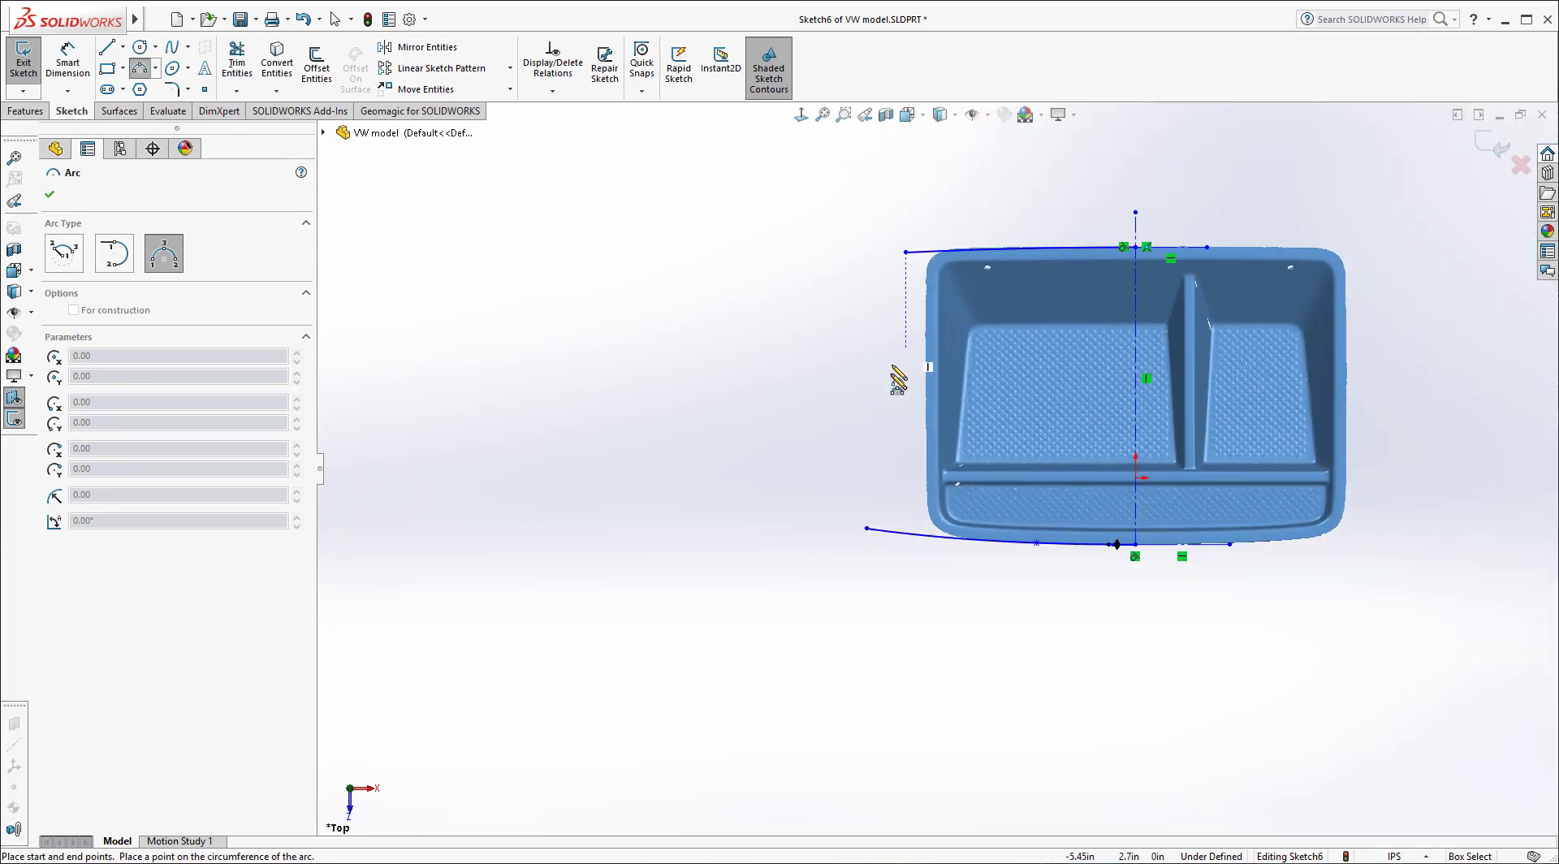
{"action": "scroll", "coordinate": [966, 356], "scroll_direction": "down", "scroll_amount": 3}
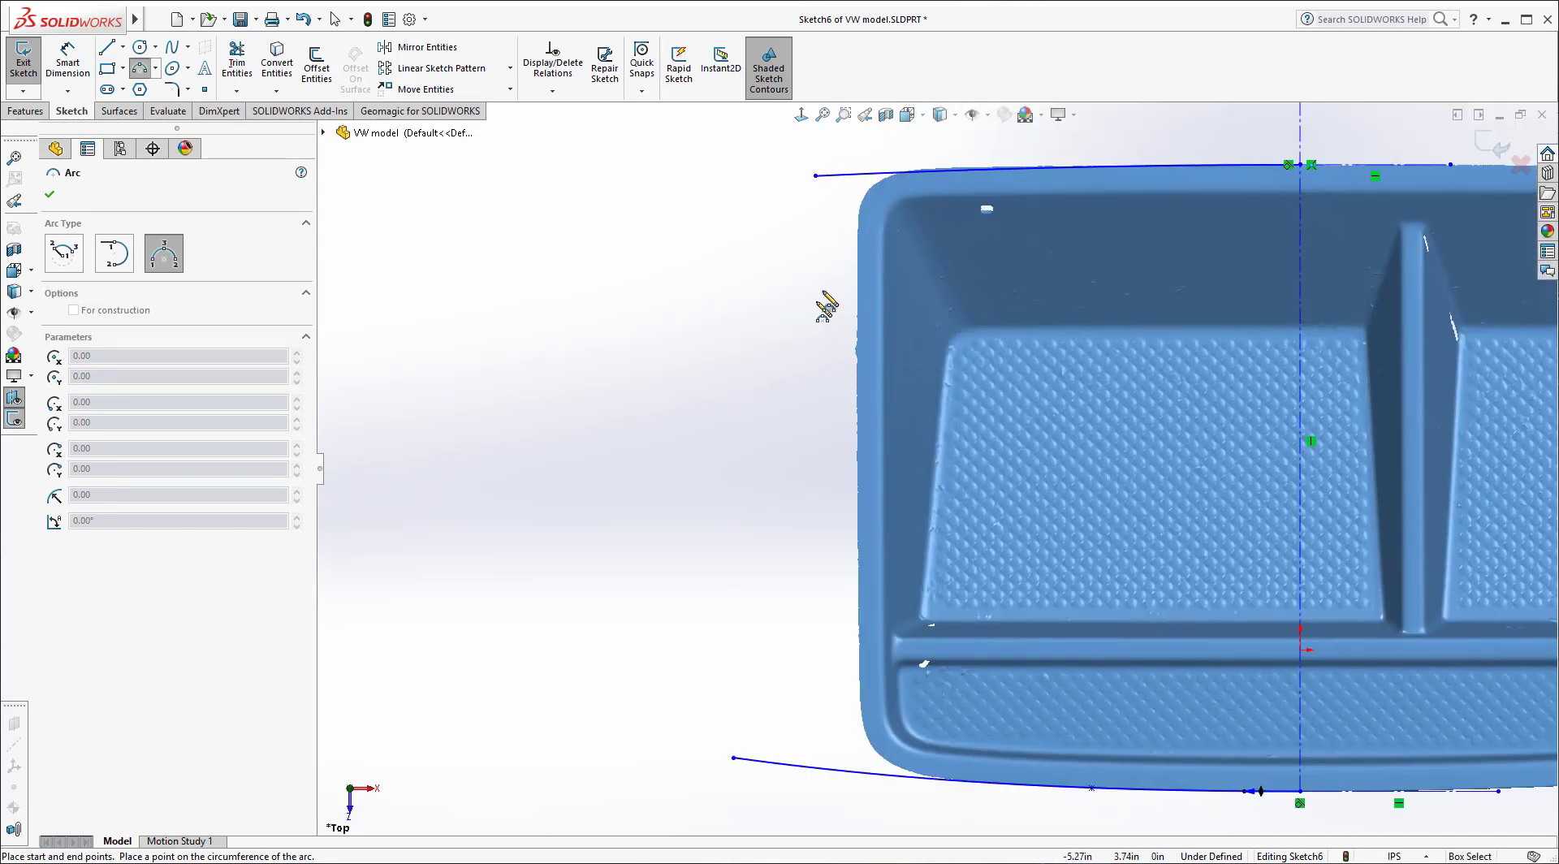
{"action": "left_click", "coordinate": [858, 267]}
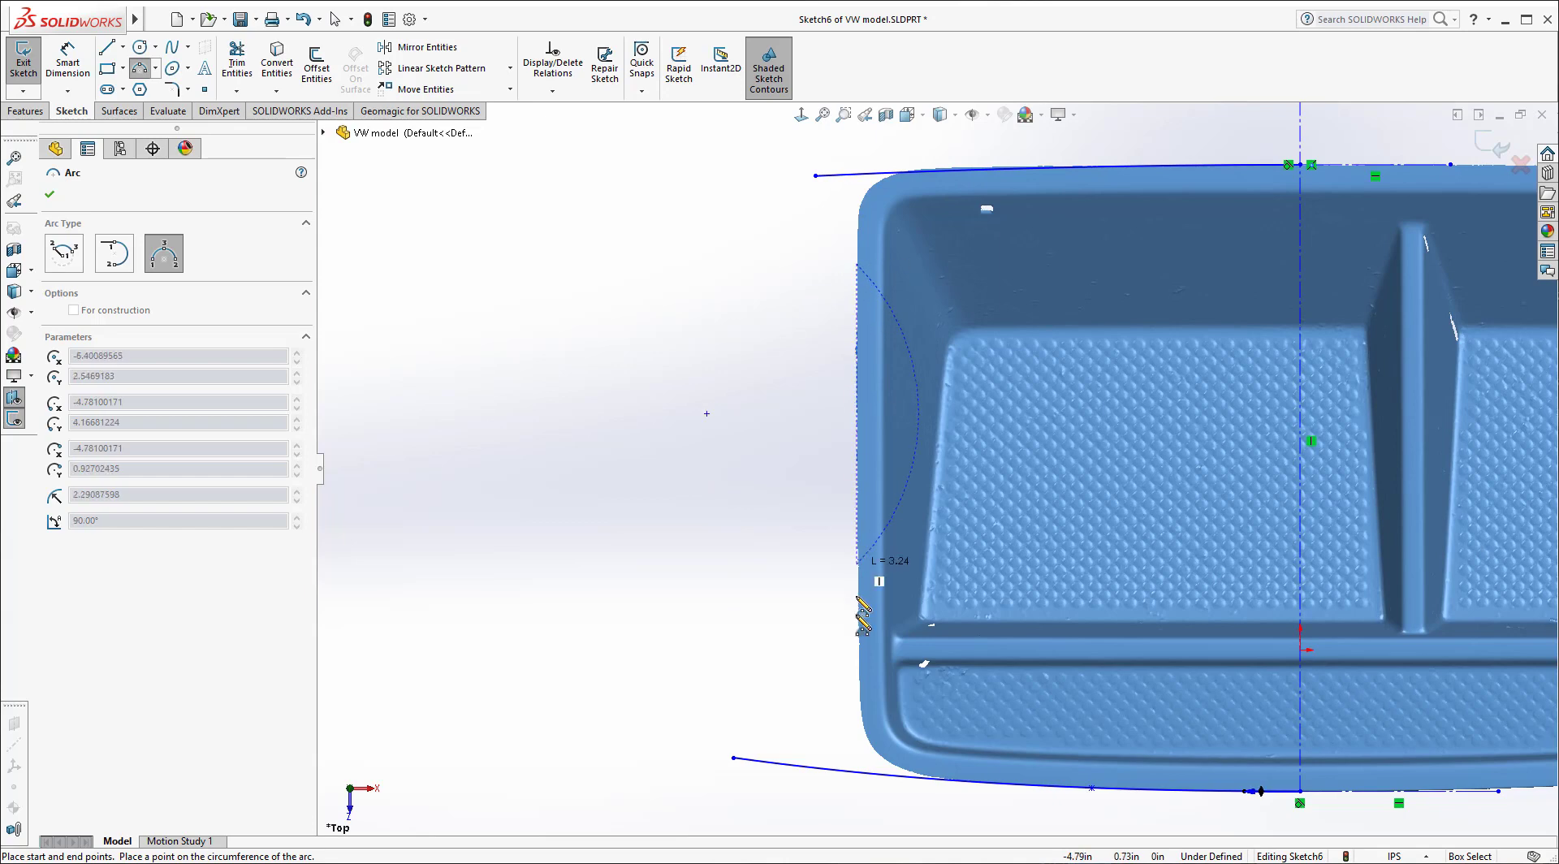
{"action": "scroll", "coordinate": [866, 642], "scroll_direction": "down", "scroll_amount": 2}
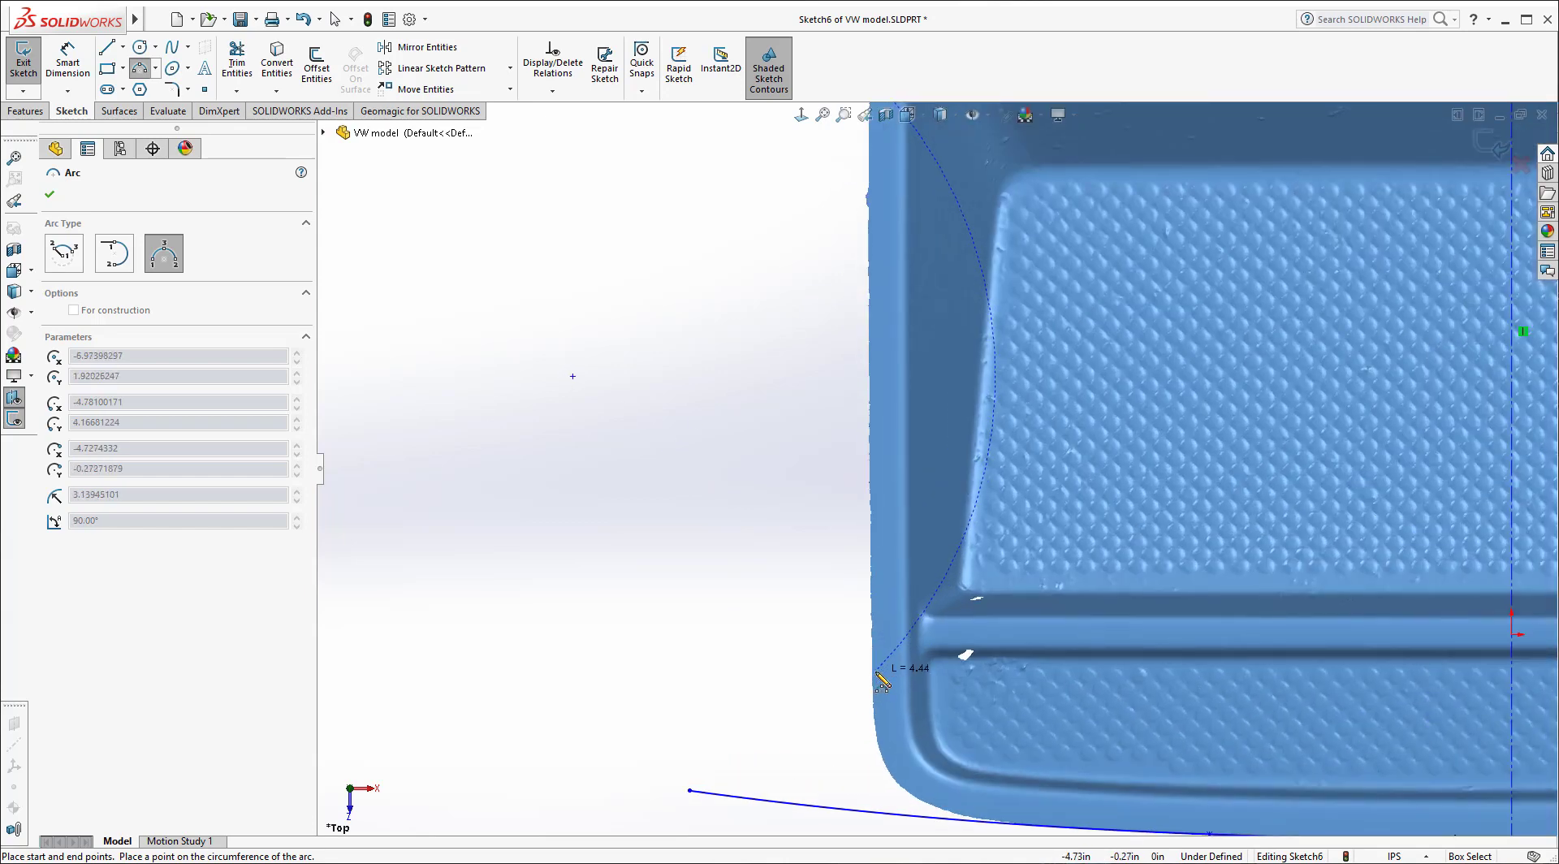
{"action": "scroll", "coordinate": [879, 680], "scroll_direction": "down", "scroll_amount": 3}
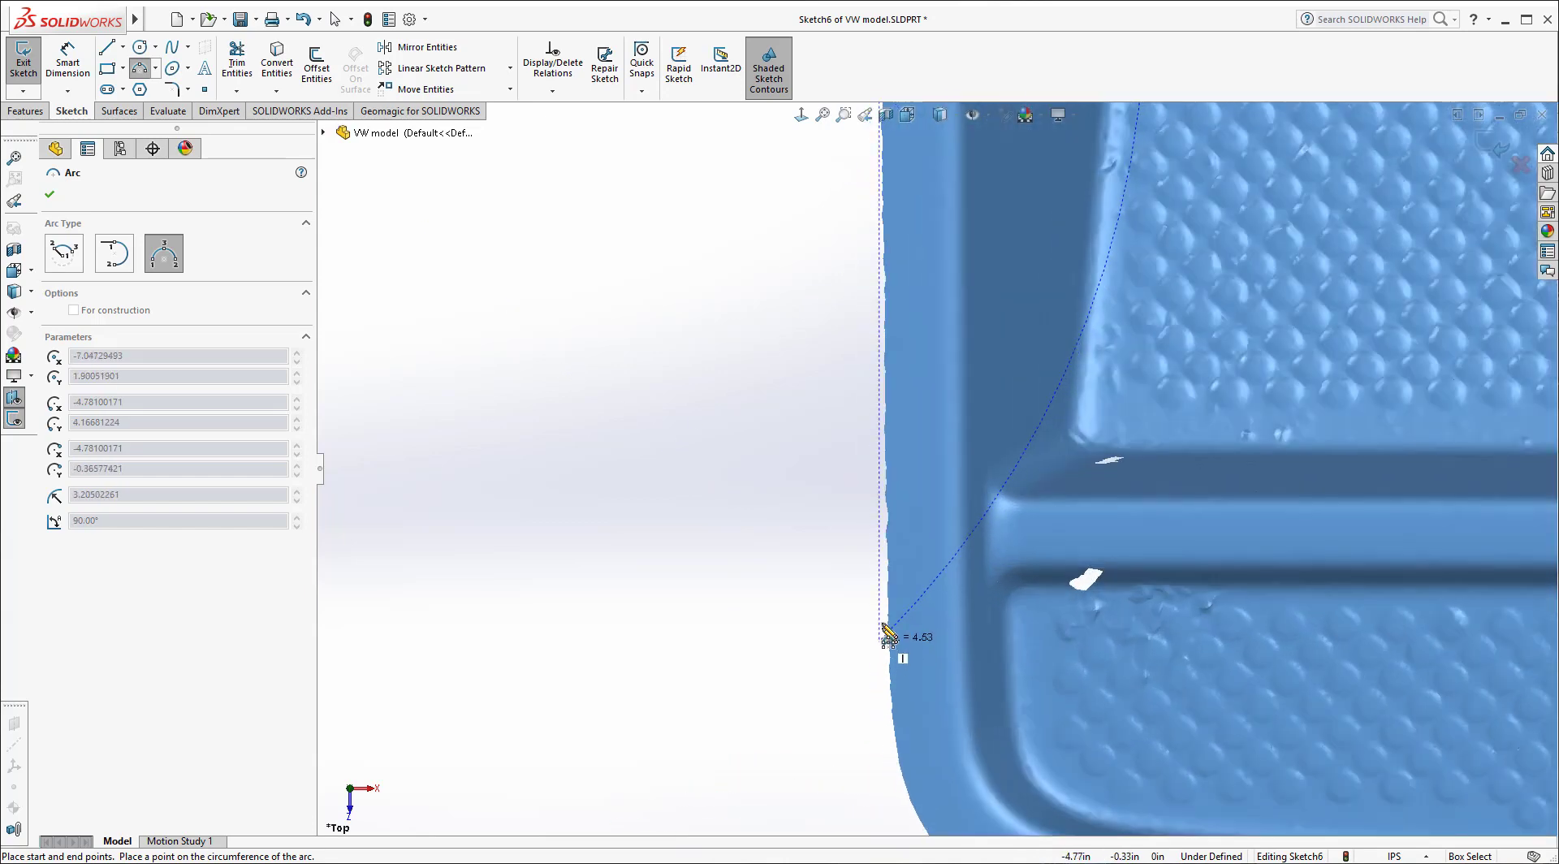
{"action": "left_click", "coordinate": [891, 610]}
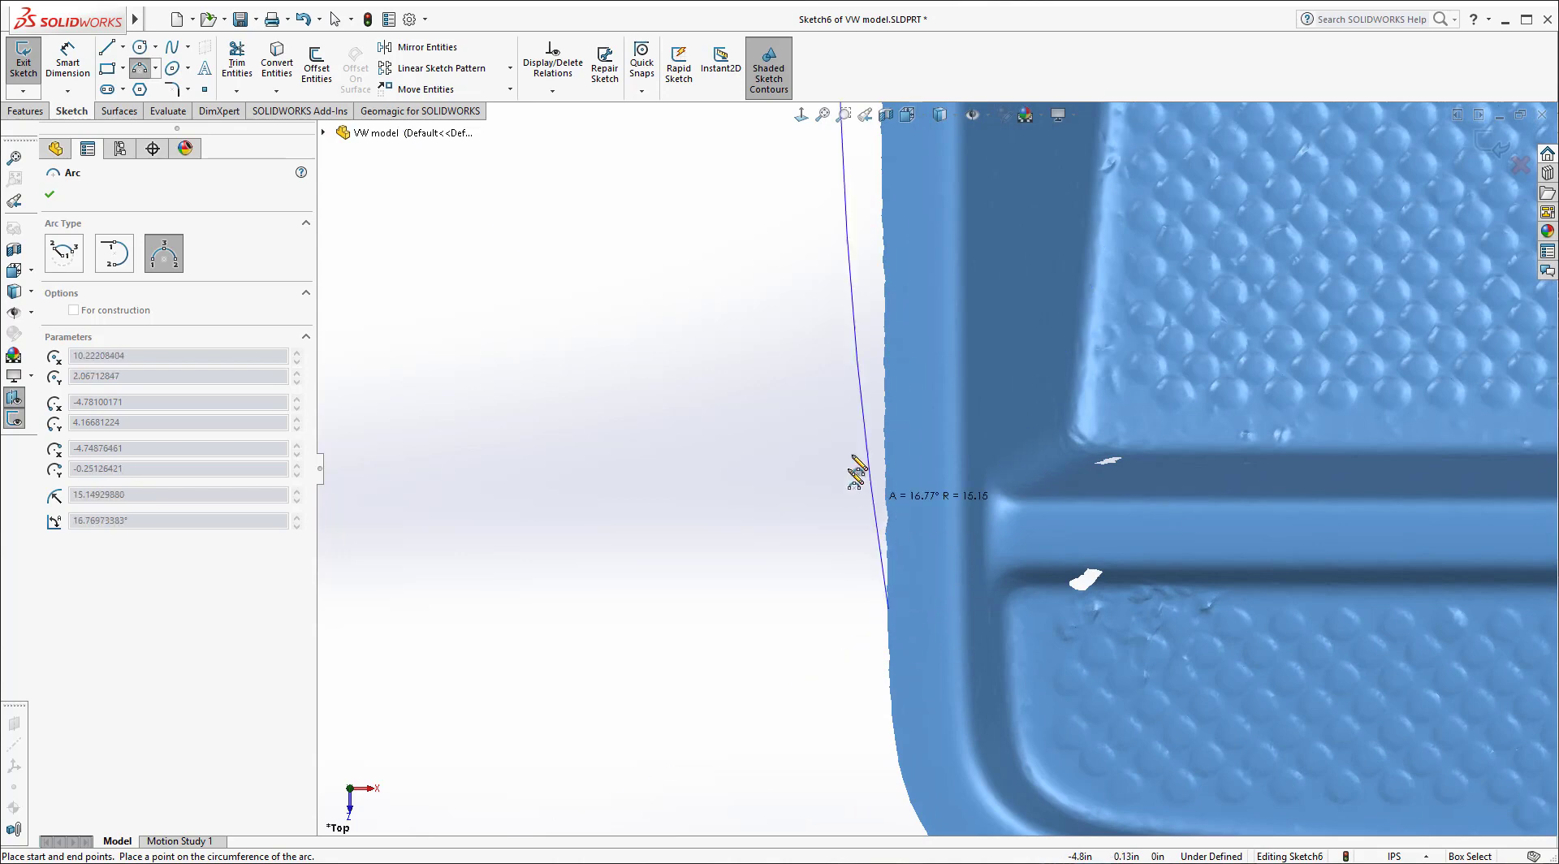
{"action": "scroll", "coordinate": [861, 463], "scroll_direction": "up", "scroll_amount": 3}
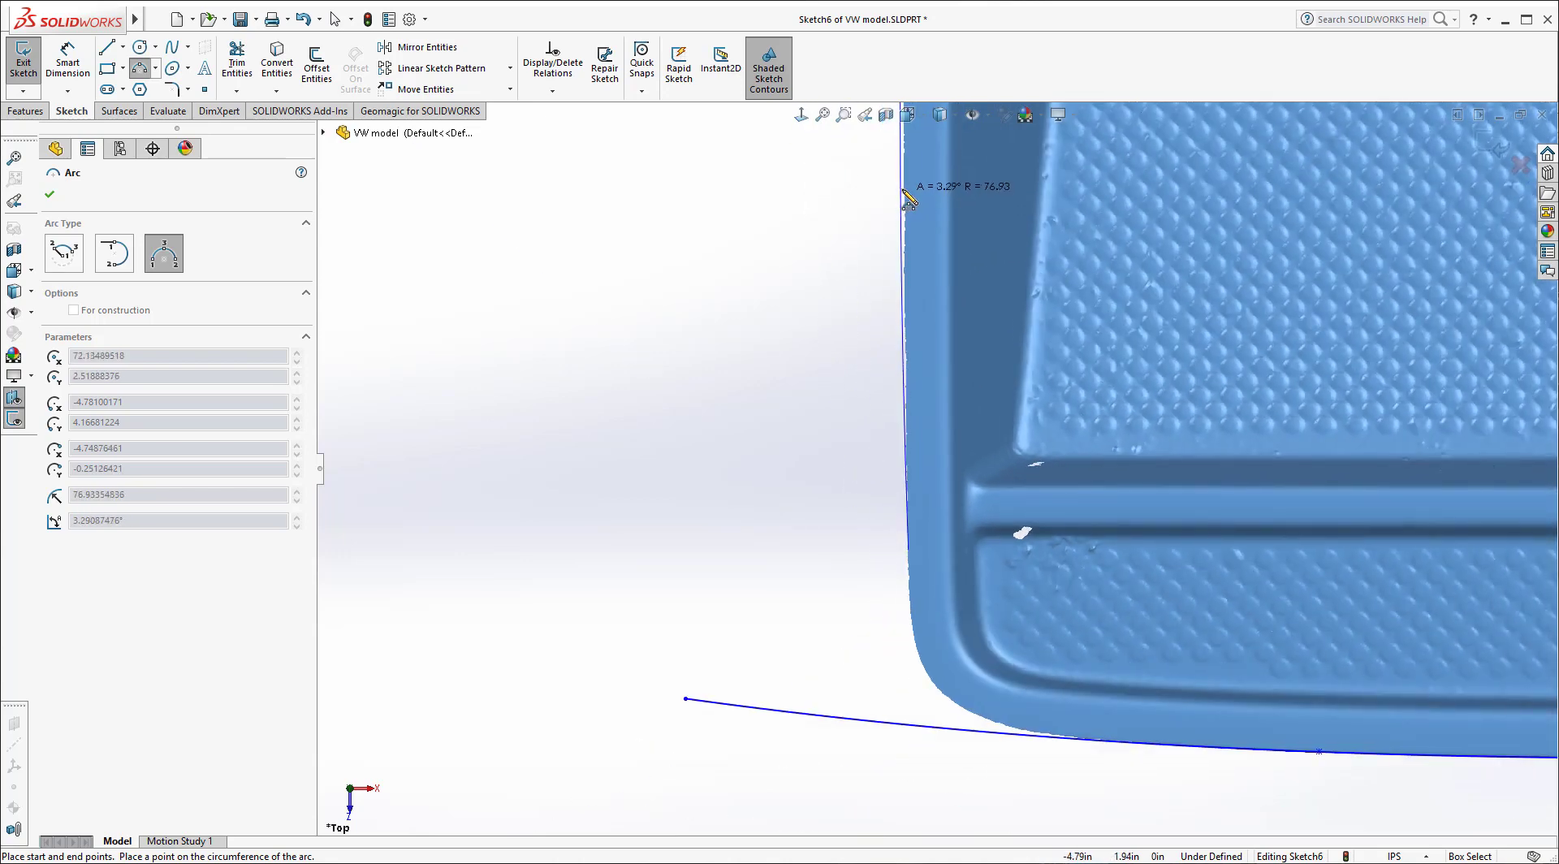
{"action": "scroll", "coordinate": [909, 201], "scroll_direction": "down", "scroll_amount": 4}
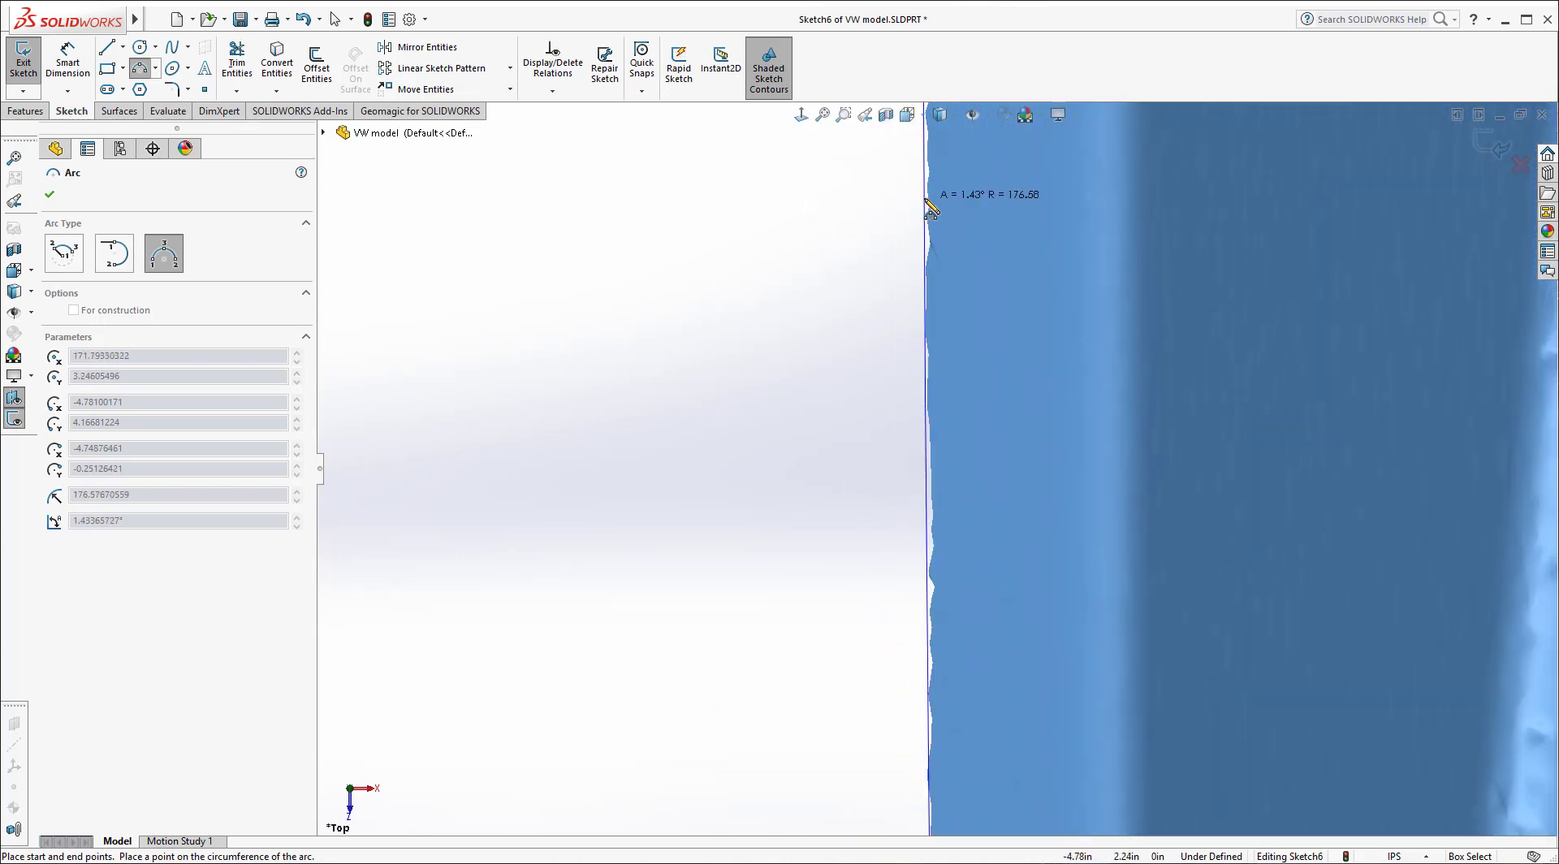
{"action": "left_click", "coordinate": [927, 213]}
{"action": "scroll", "coordinate": [927, 220], "scroll_direction": "up", "scroll_amount": 3}
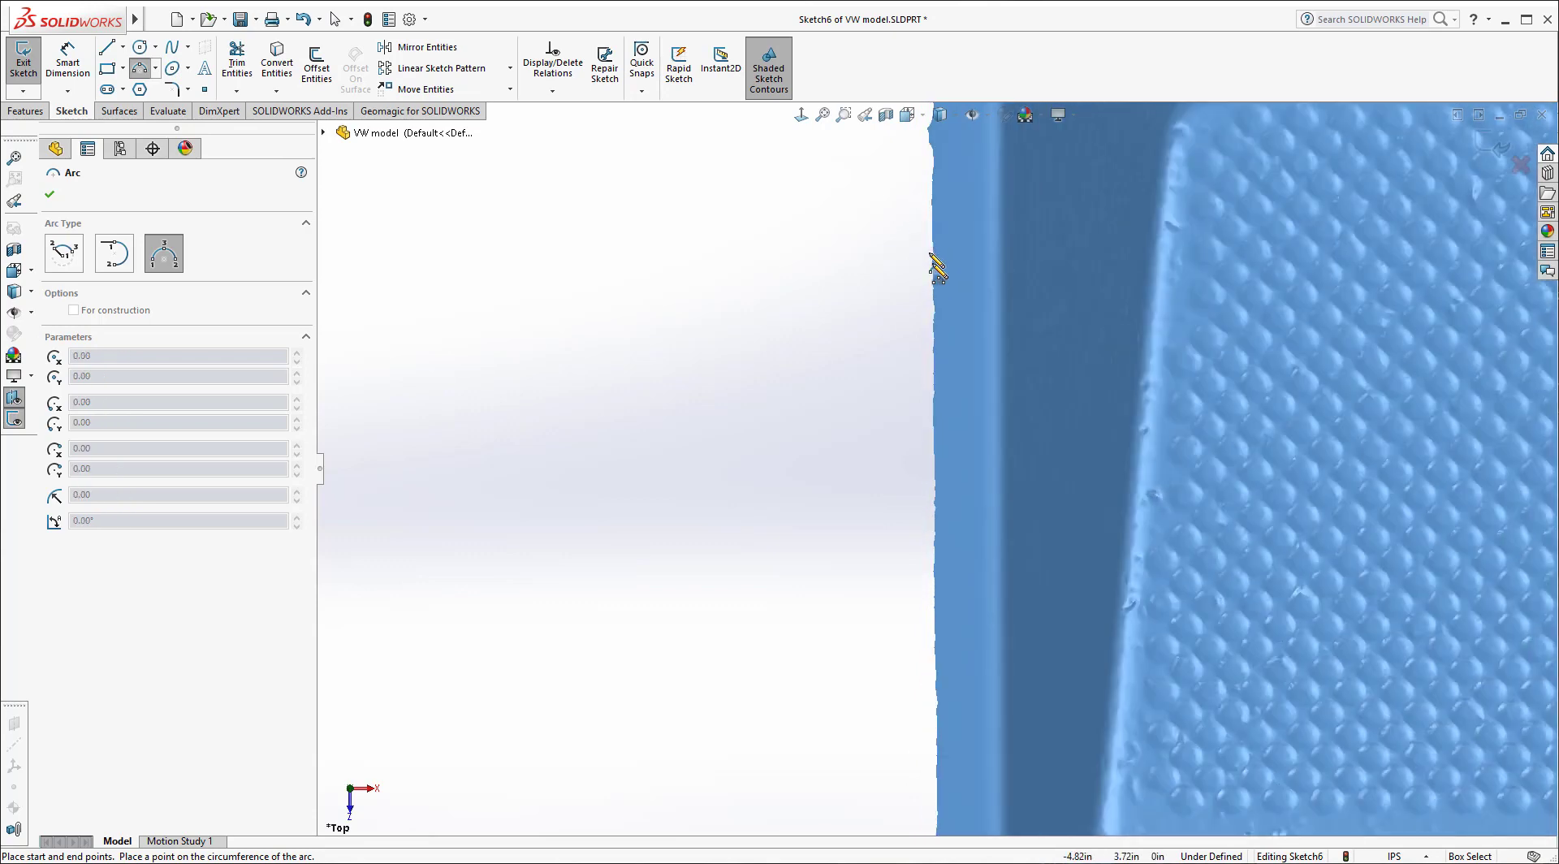
{"action": "scroll", "coordinate": [932, 258], "scroll_direction": "up", "scroll_amount": 5}
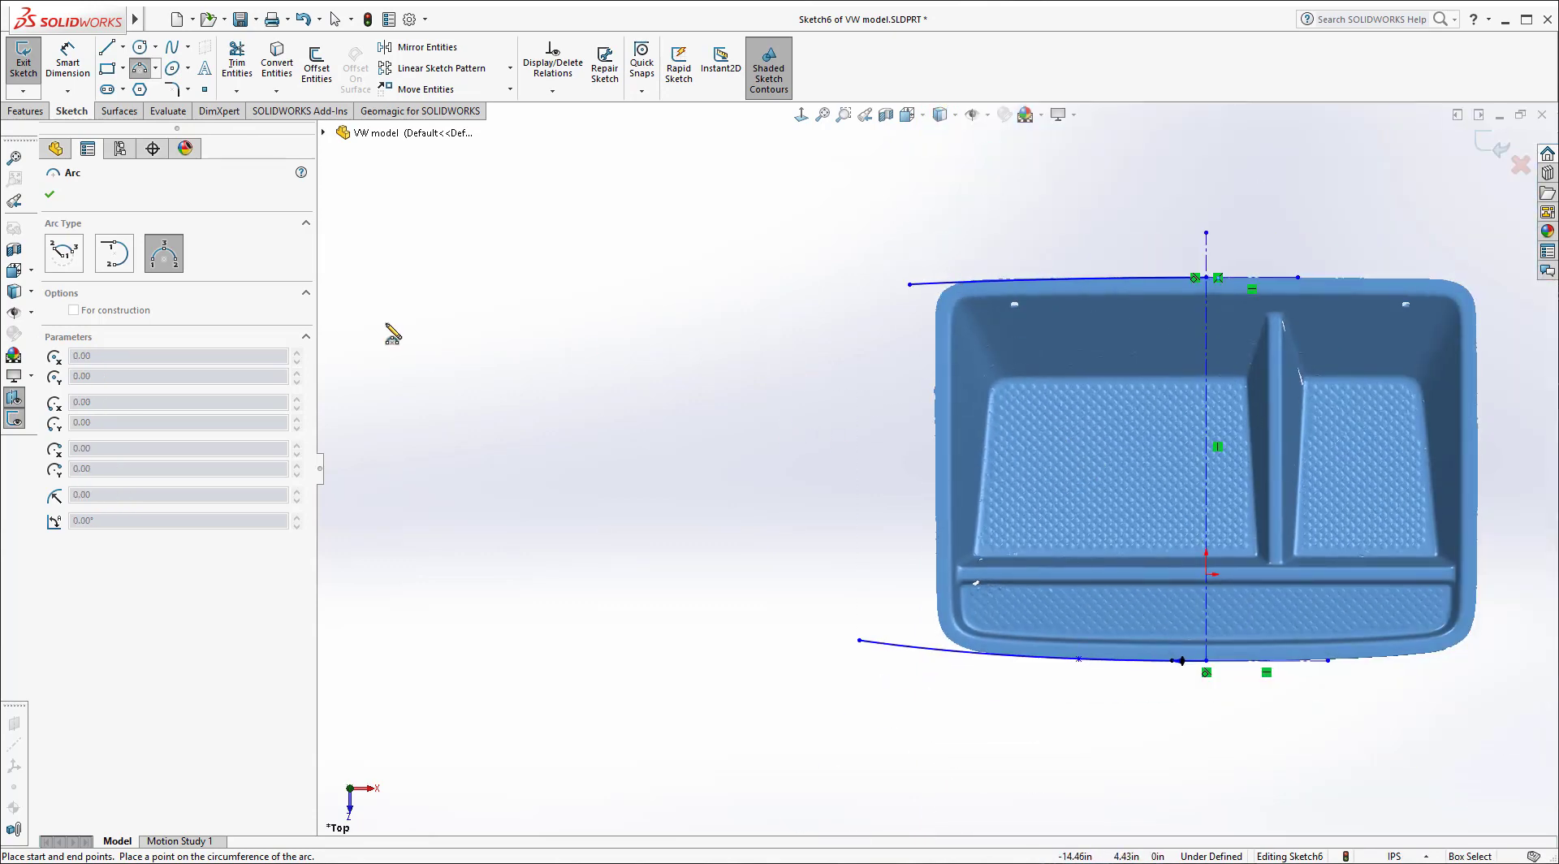
{"action": "left_click", "coordinate": [49, 195]}
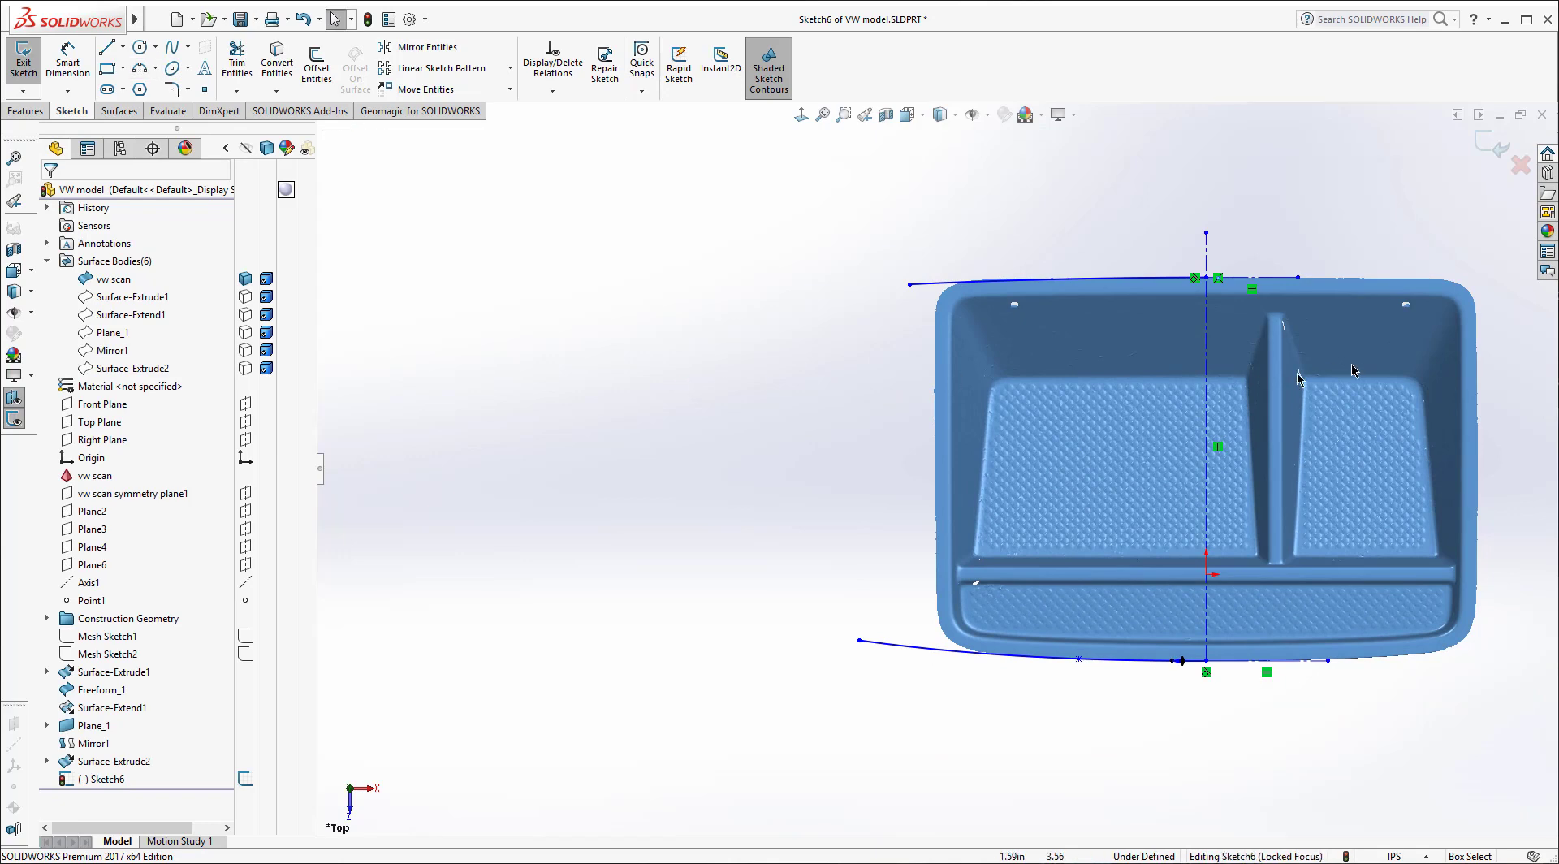
Step: Try a freestanding three-point arc outside the tray's left edge, bulging outward and spanning beyond the tray's back and front edges
{"action": "scroll", "coordinate": [1251, 357], "scroll_direction": "up", "scroll_amount": 3}
{"action": "scroll", "coordinate": [1210, 429], "scroll_direction": "down", "scroll_amount": 4}
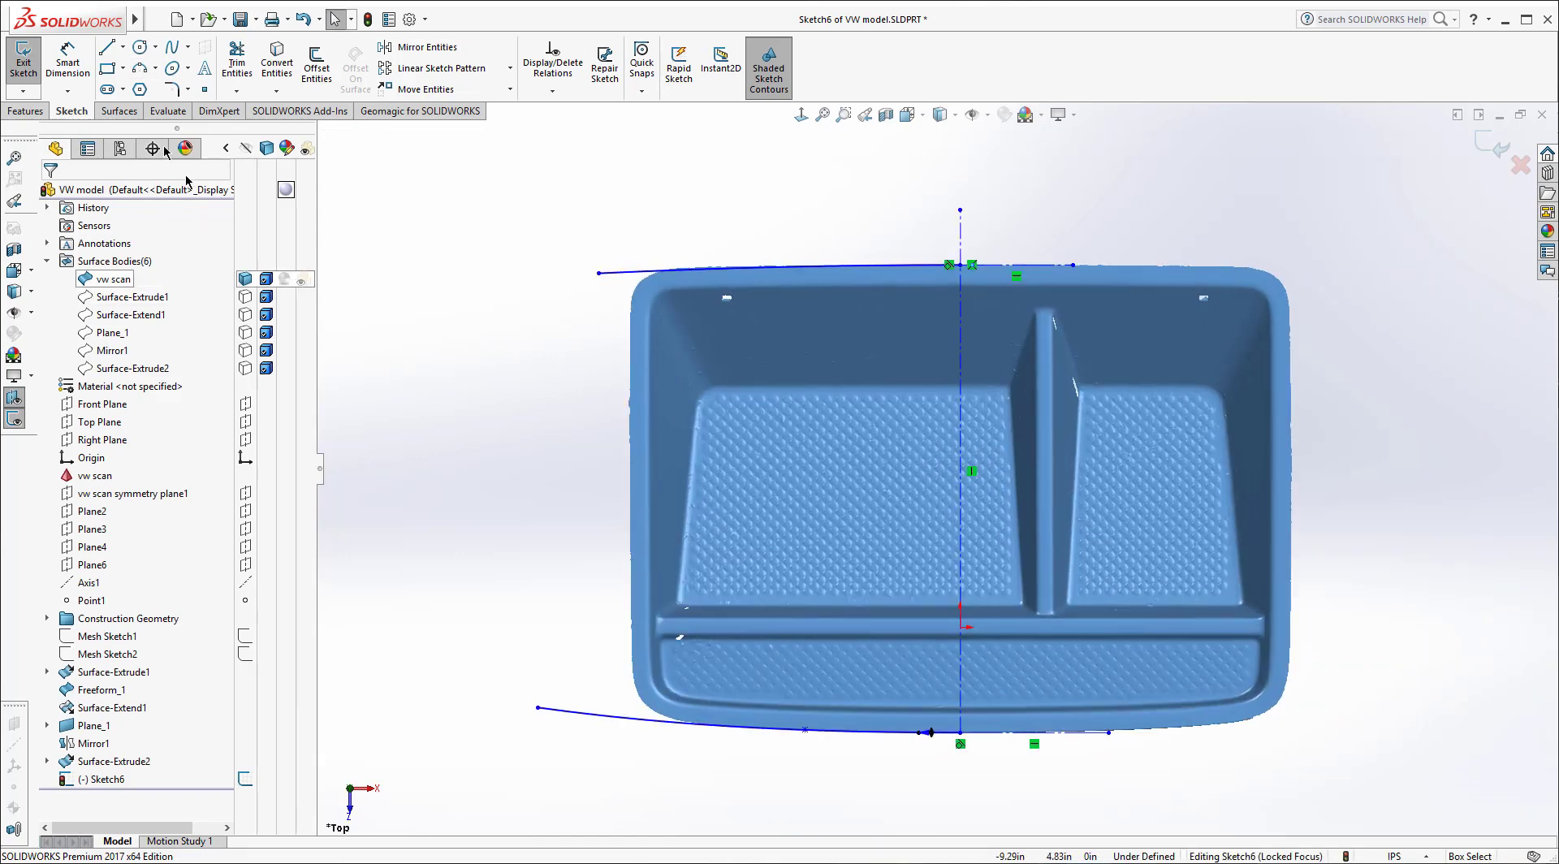
{"action": "left_click", "coordinate": [145, 70]}
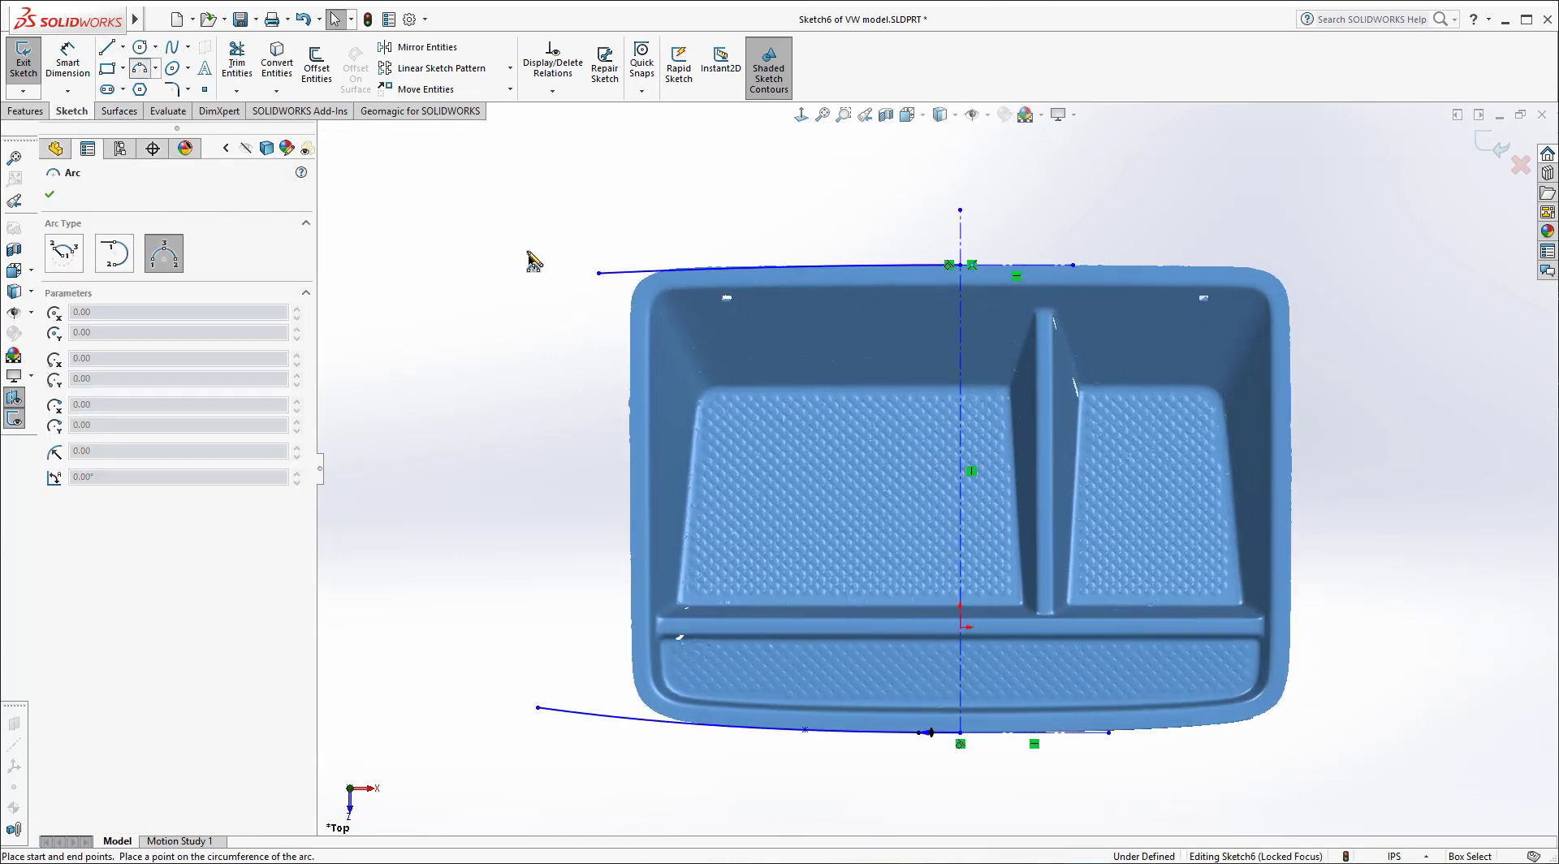
{"action": "left_click", "coordinate": [524, 249]}
{"action": "left_click", "coordinate": [510, 748]}
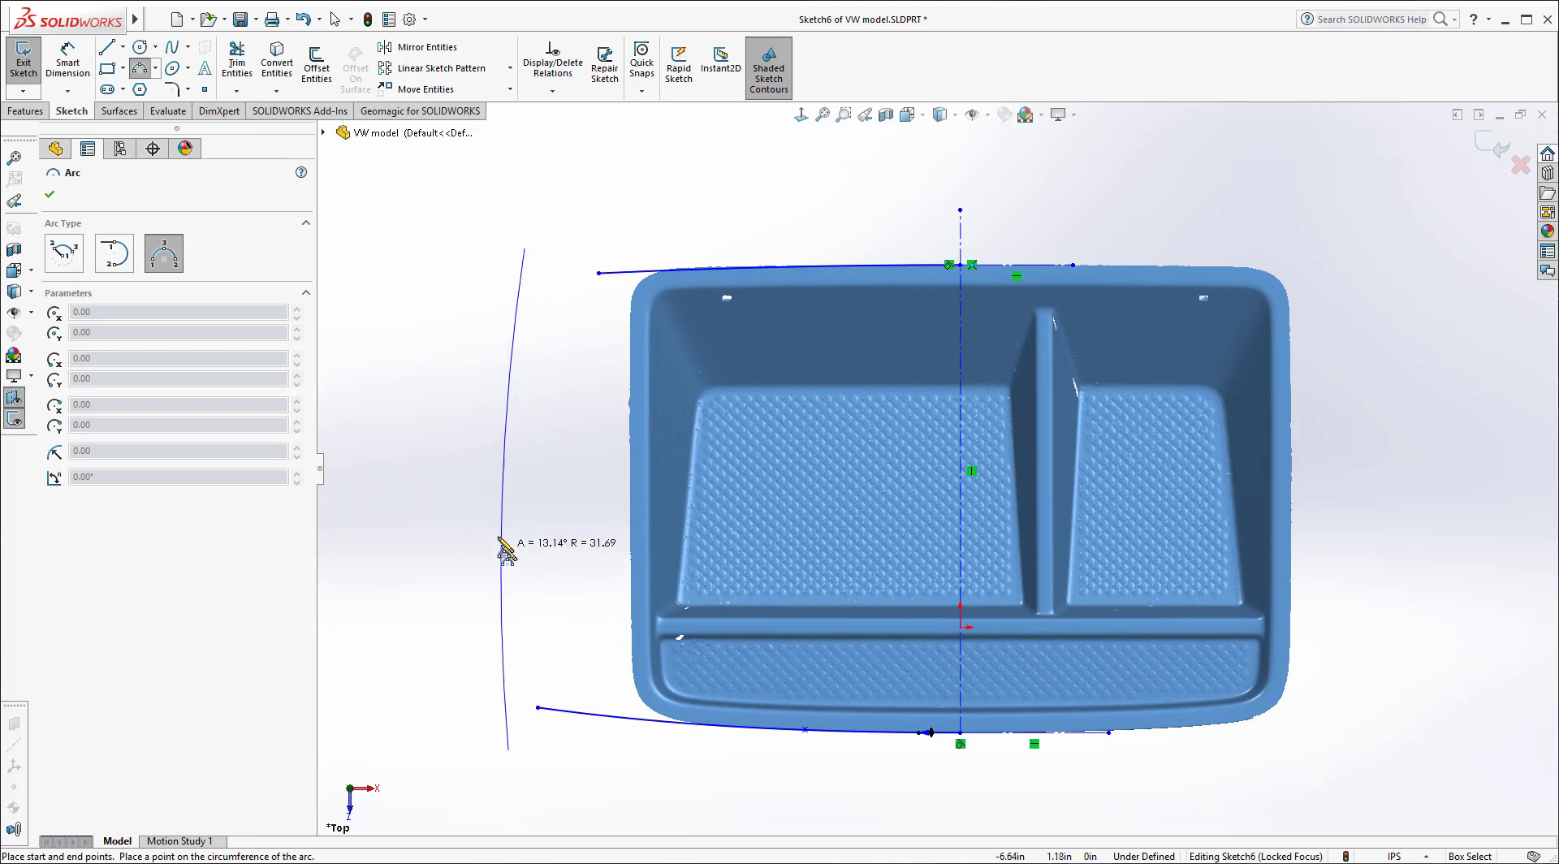
{"action": "left_click", "coordinate": [497, 533]}
{"action": "key", "text": "Escape"}
{"action": "key", "text": "Escape"}
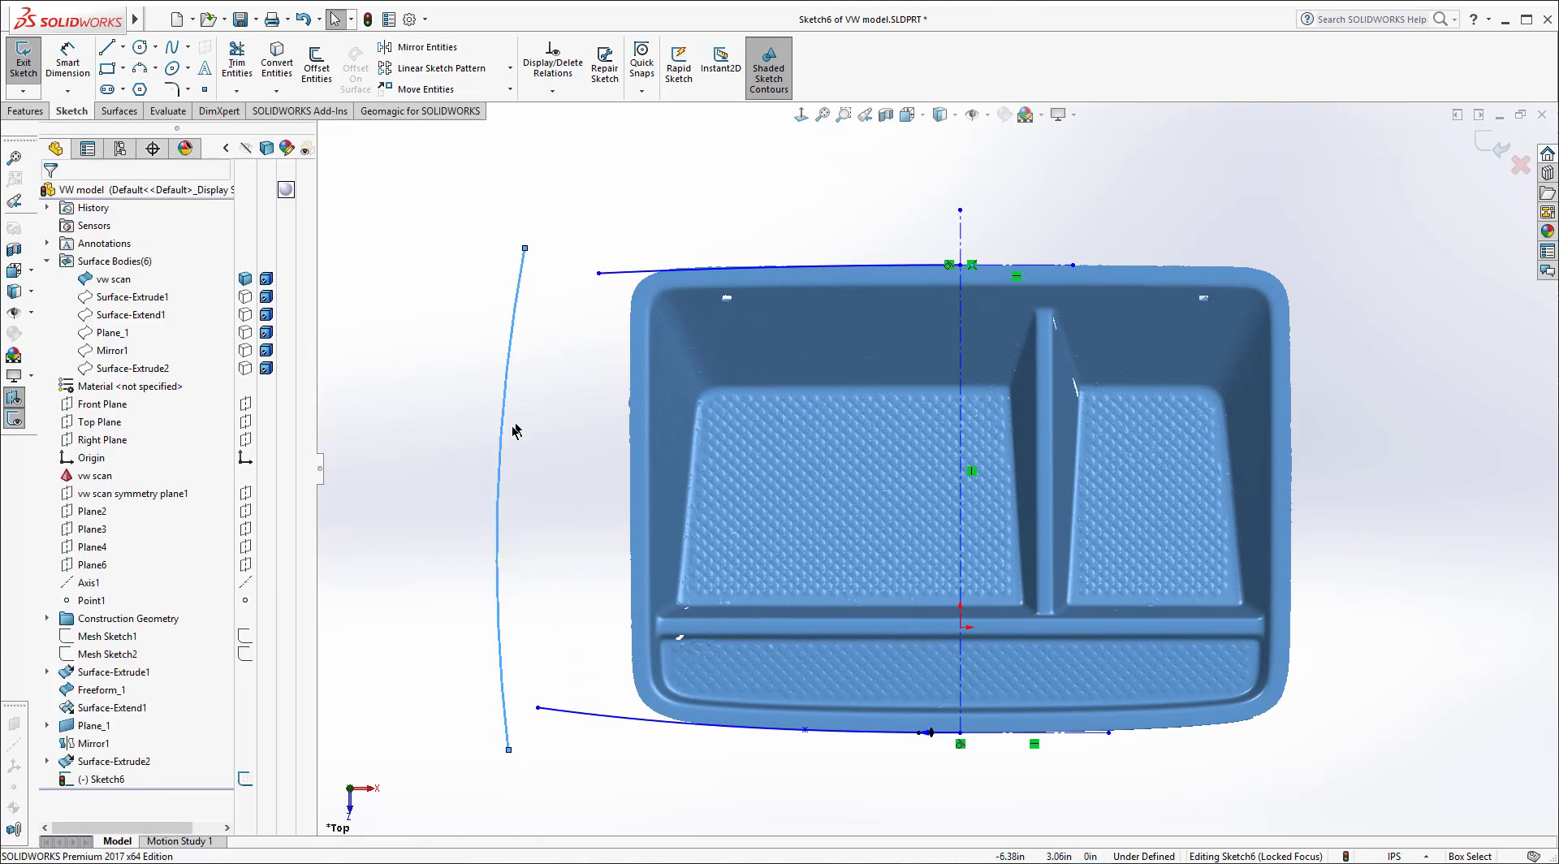
Step: Try to fit the arc to the left rim, with both ends about 4.5 in left of center and a radius of about 29.16 in
{"action": "left_click_drag", "start_coordinate": [527, 251], "coordinate": [673, 199]}
{"action": "left_click_drag", "start_coordinate": [508, 749], "coordinate": [640, 755]}
{"action": "left_click_drag", "start_coordinate": [672, 200], "coordinate": [649, 196]}
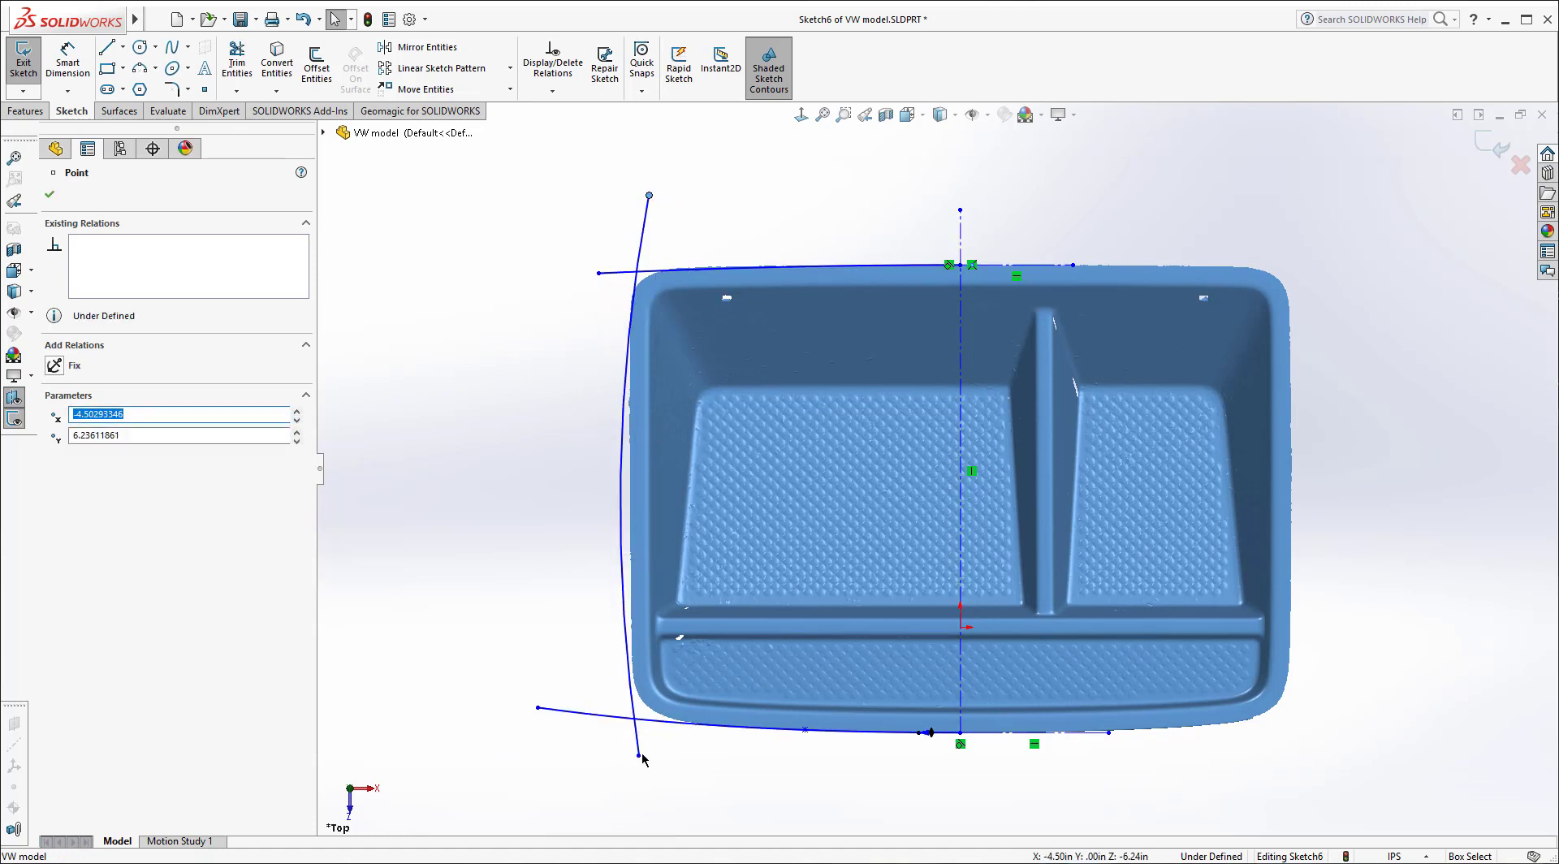
{"action": "left_click", "coordinate": [639, 755]}
{"action": "left_click_drag", "start_coordinate": [639, 755], "coordinate": [649, 767]}
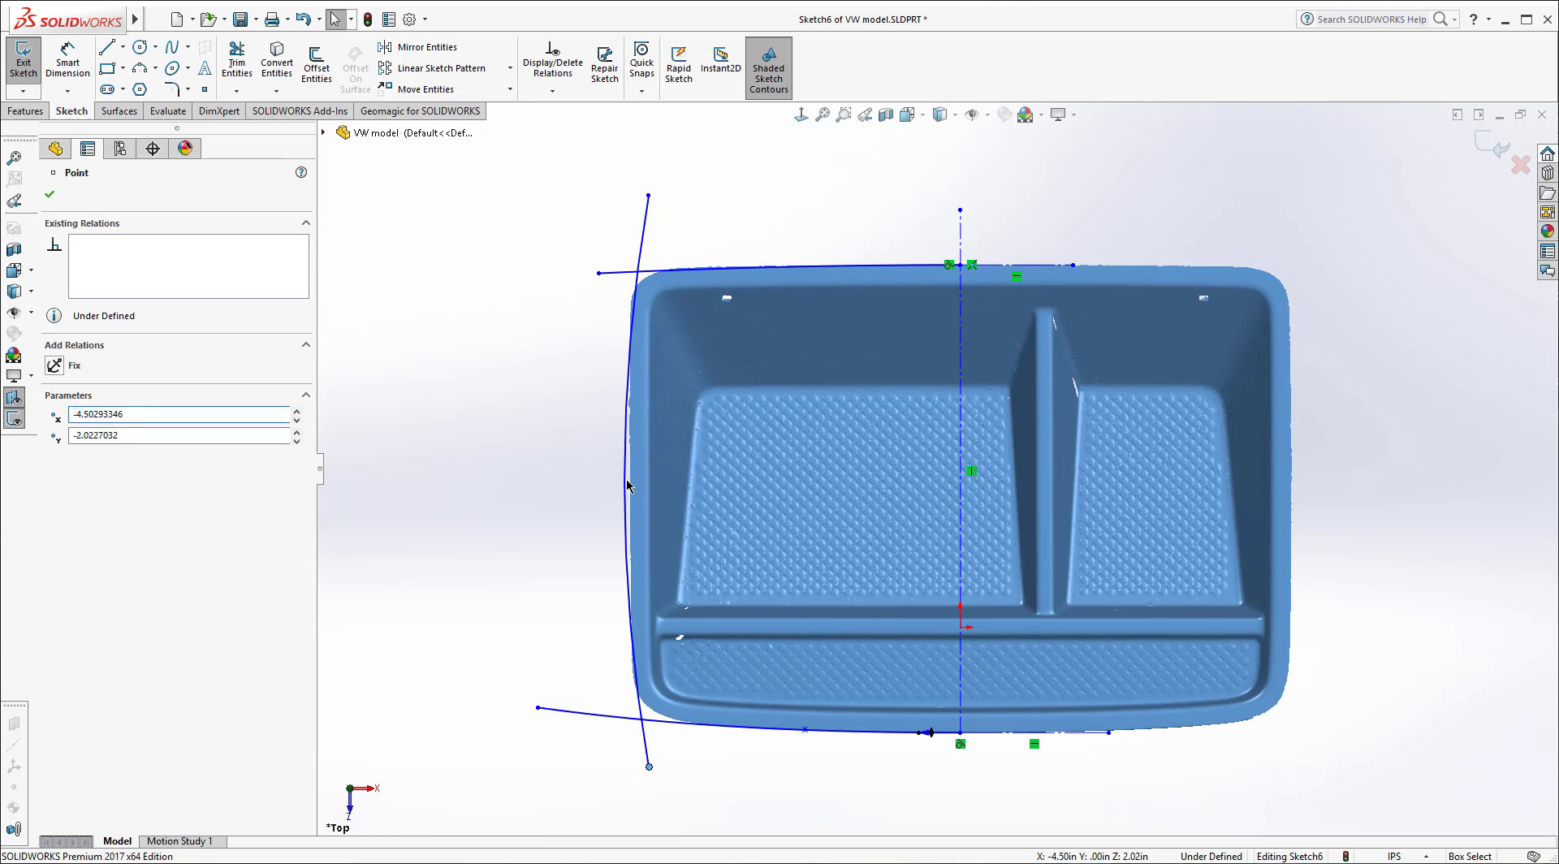
{"action": "left_click", "coordinate": [631, 487]}
{"action": "left_click_drag", "start_coordinate": [639, 487], "coordinate": [641, 485]}
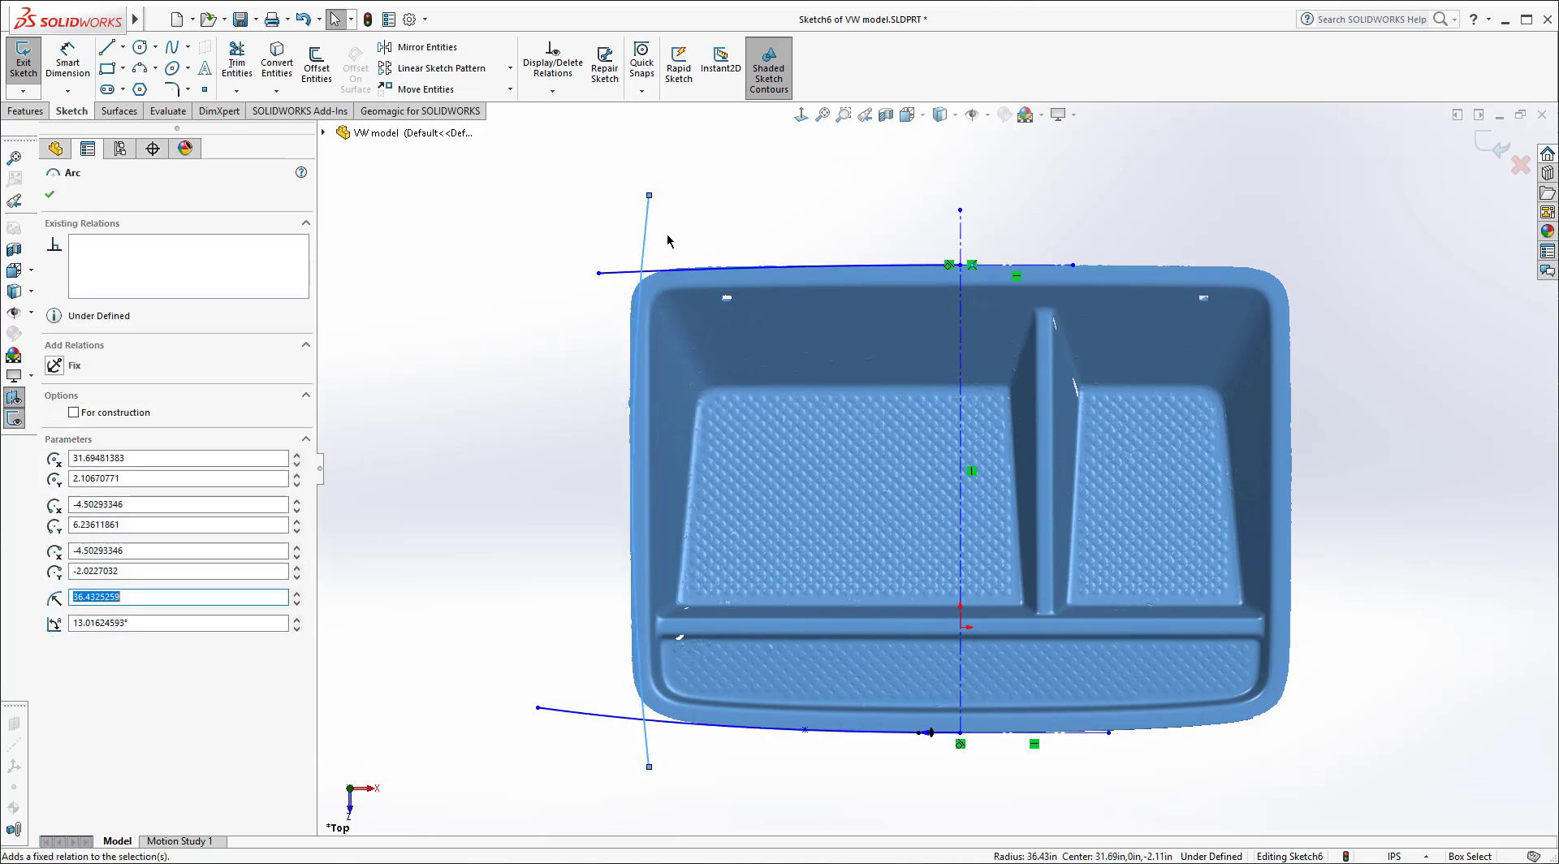
{"action": "left_click", "coordinate": [552, 264]}
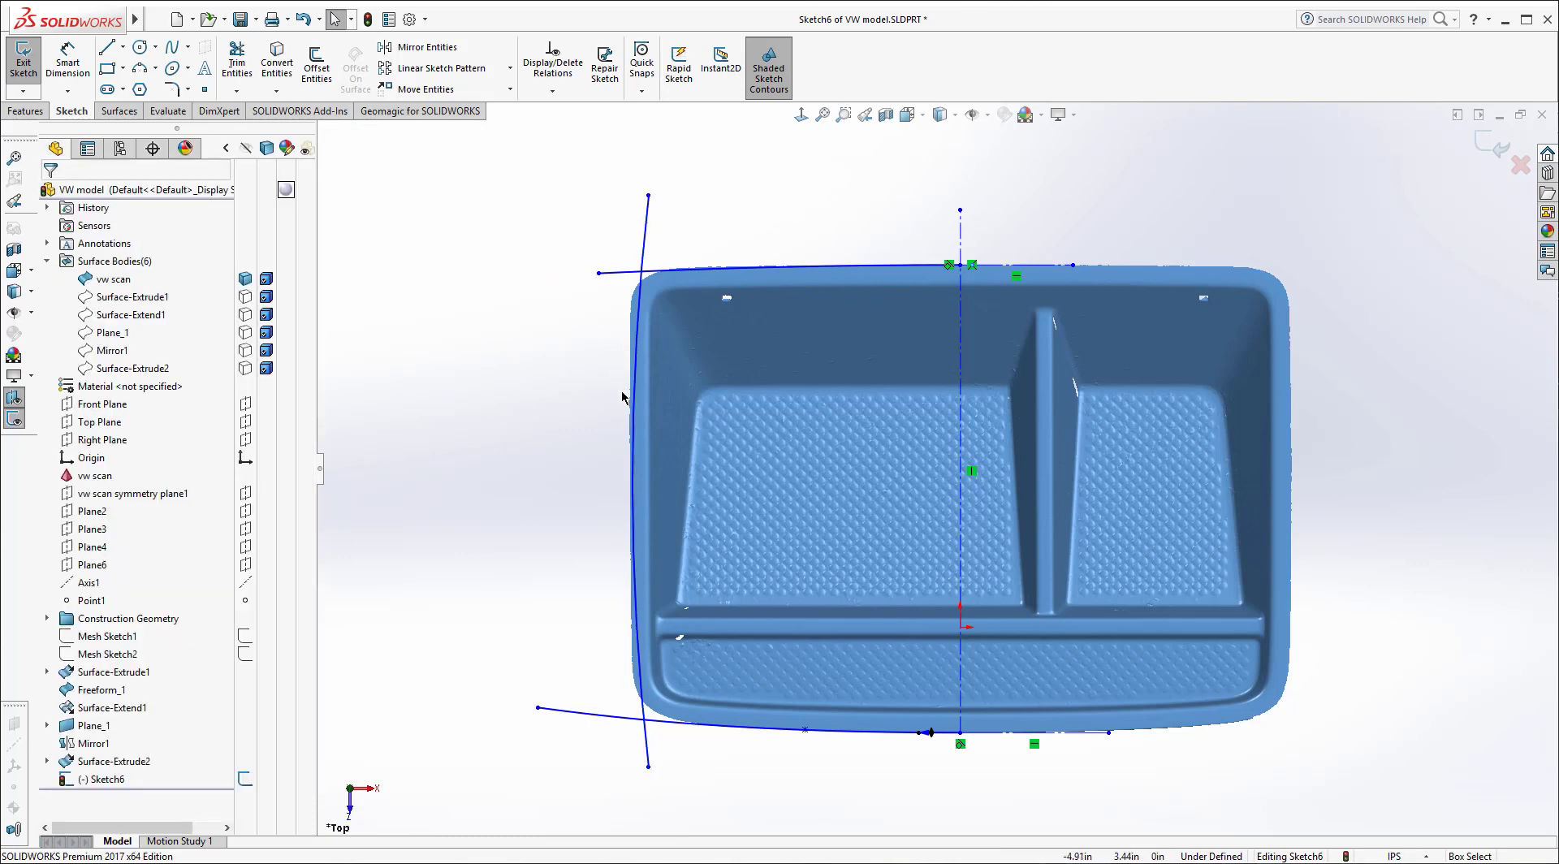
{"action": "left_click_drag", "start_coordinate": [630, 402], "coordinate": [632, 406]}
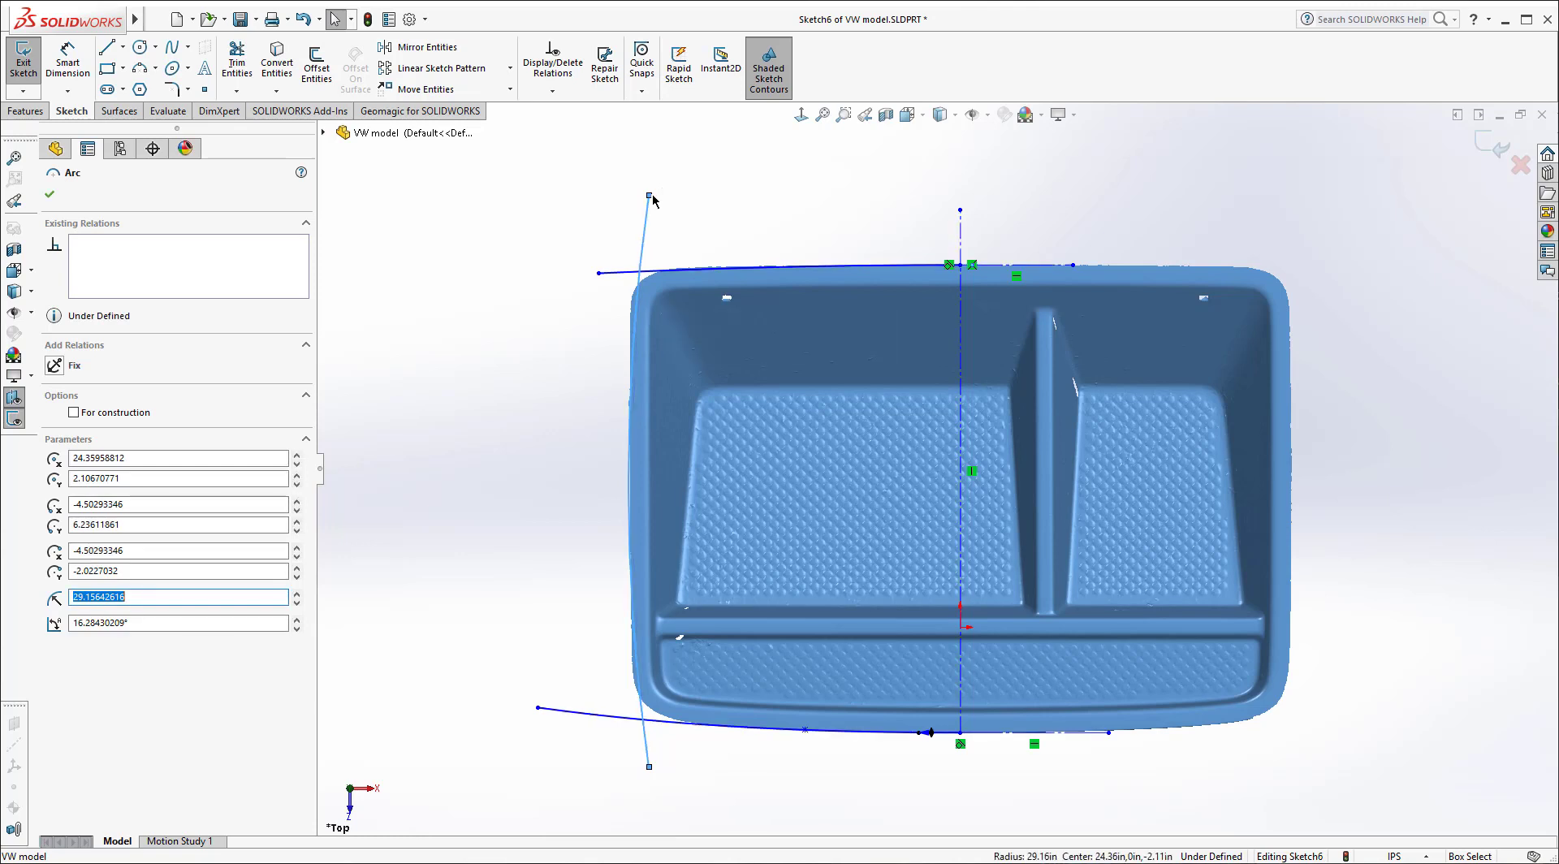
Step: Try to refit the left arc at about 55.71 in radius by extending both ends and reshaping its curve, and delete it
{"action": "left_click", "coordinate": [648, 196]}
{"action": "left_click_drag", "start_coordinate": [634, 193], "coordinate": [640, 181]}
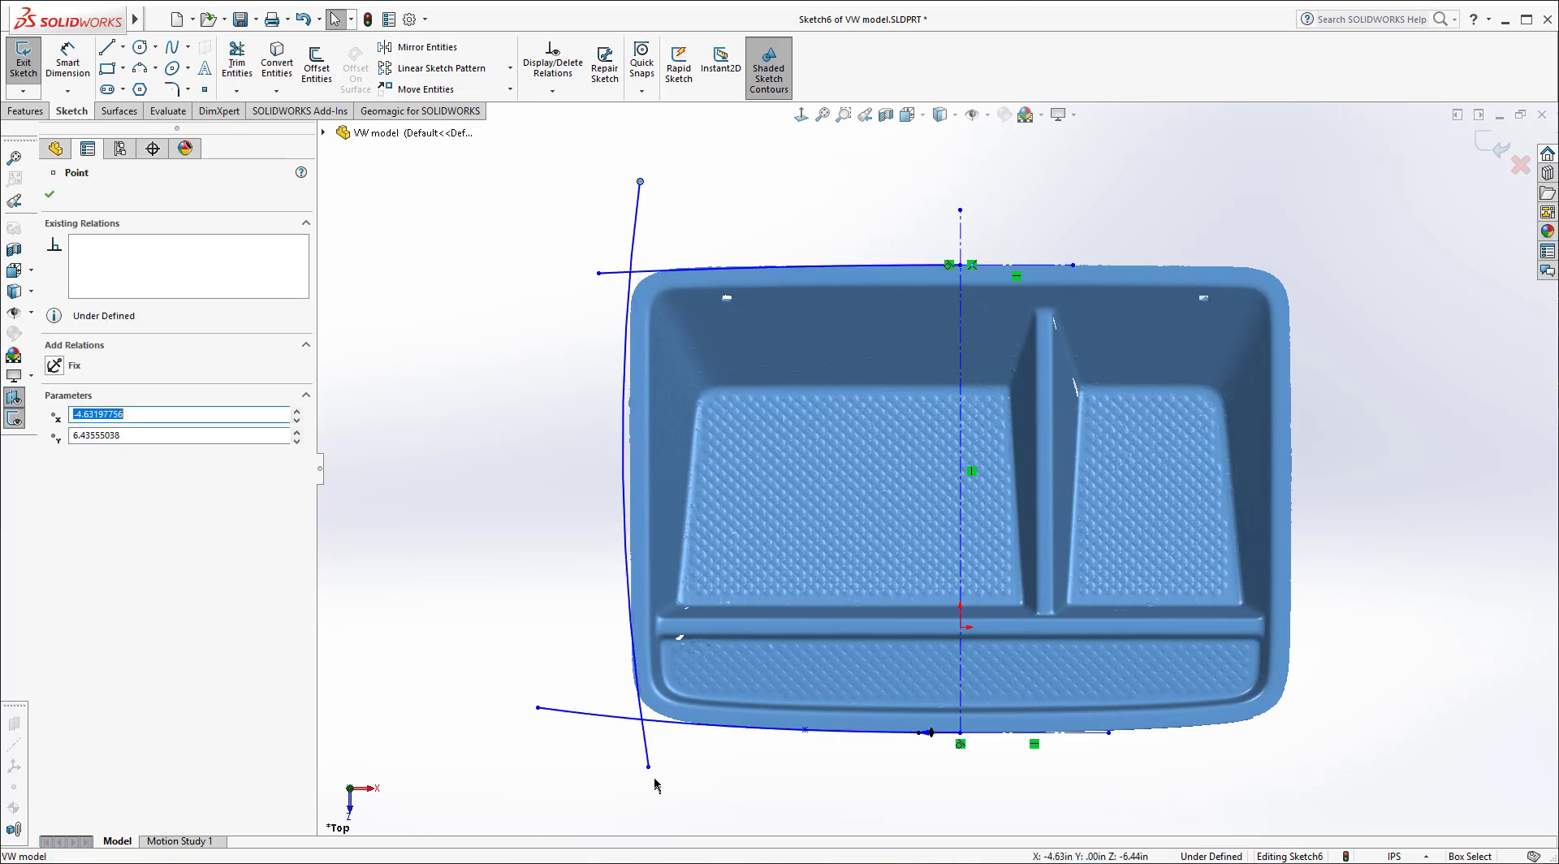
{"action": "left_click_drag", "start_coordinate": [649, 768], "coordinate": [653, 809]}
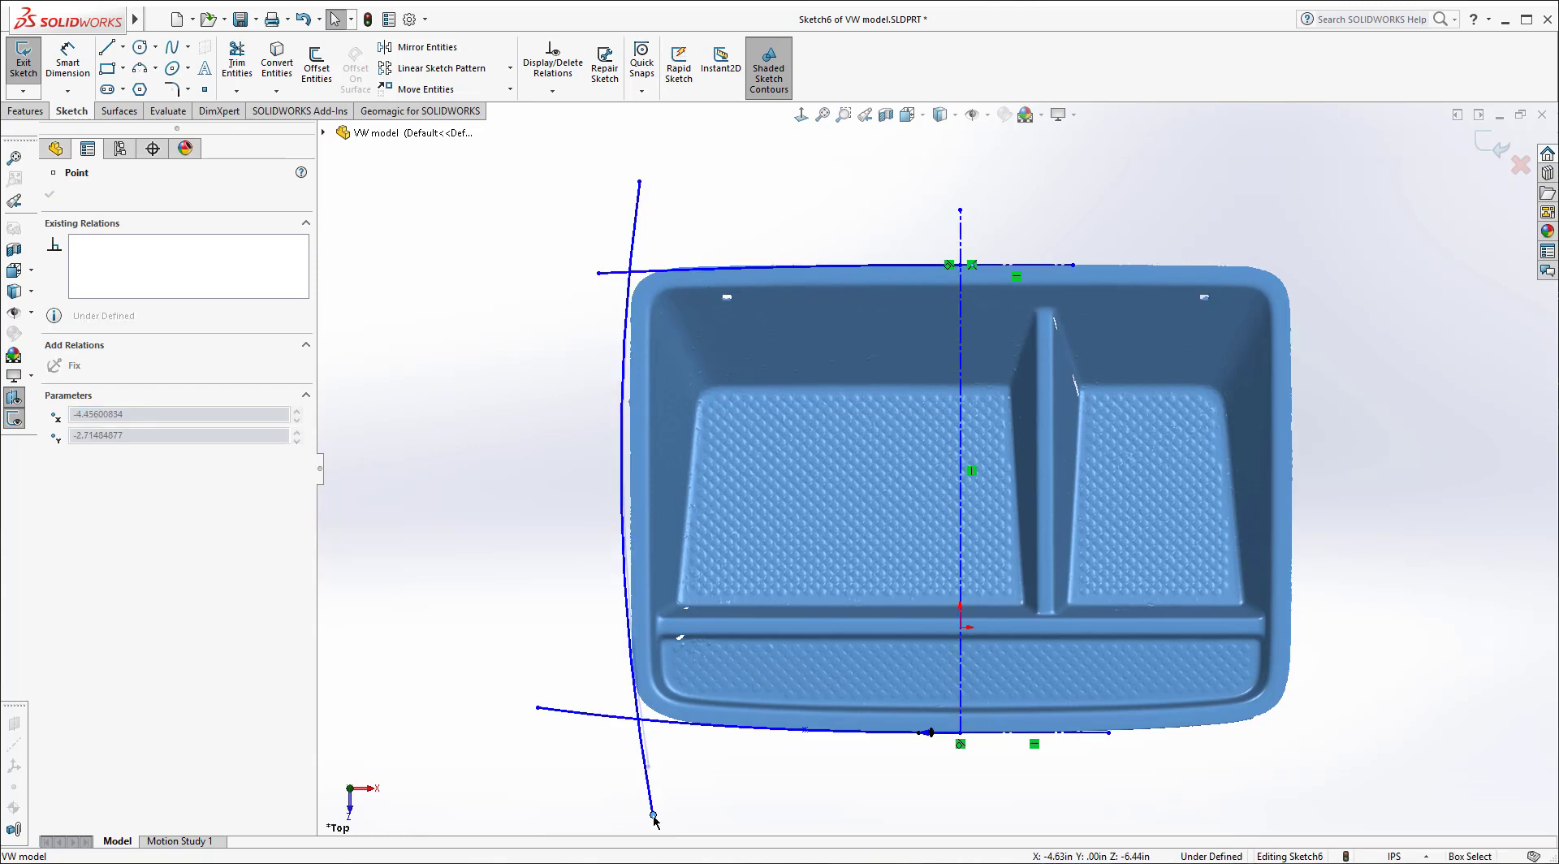
{"action": "left_click", "coordinate": [630, 482]}
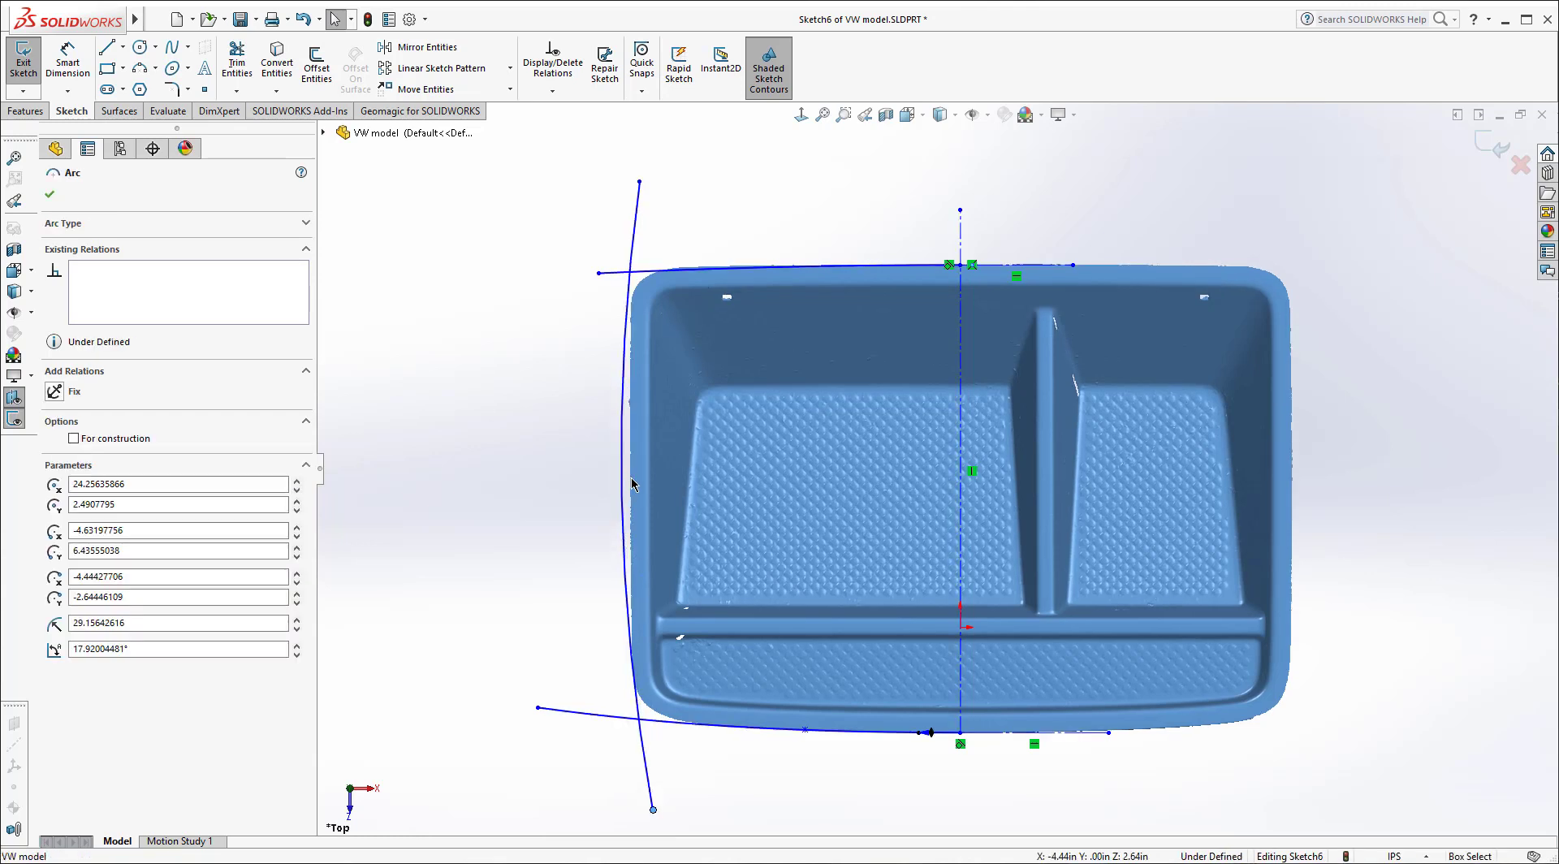
{"action": "left_click_drag", "start_coordinate": [633, 480], "coordinate": [630, 473]}
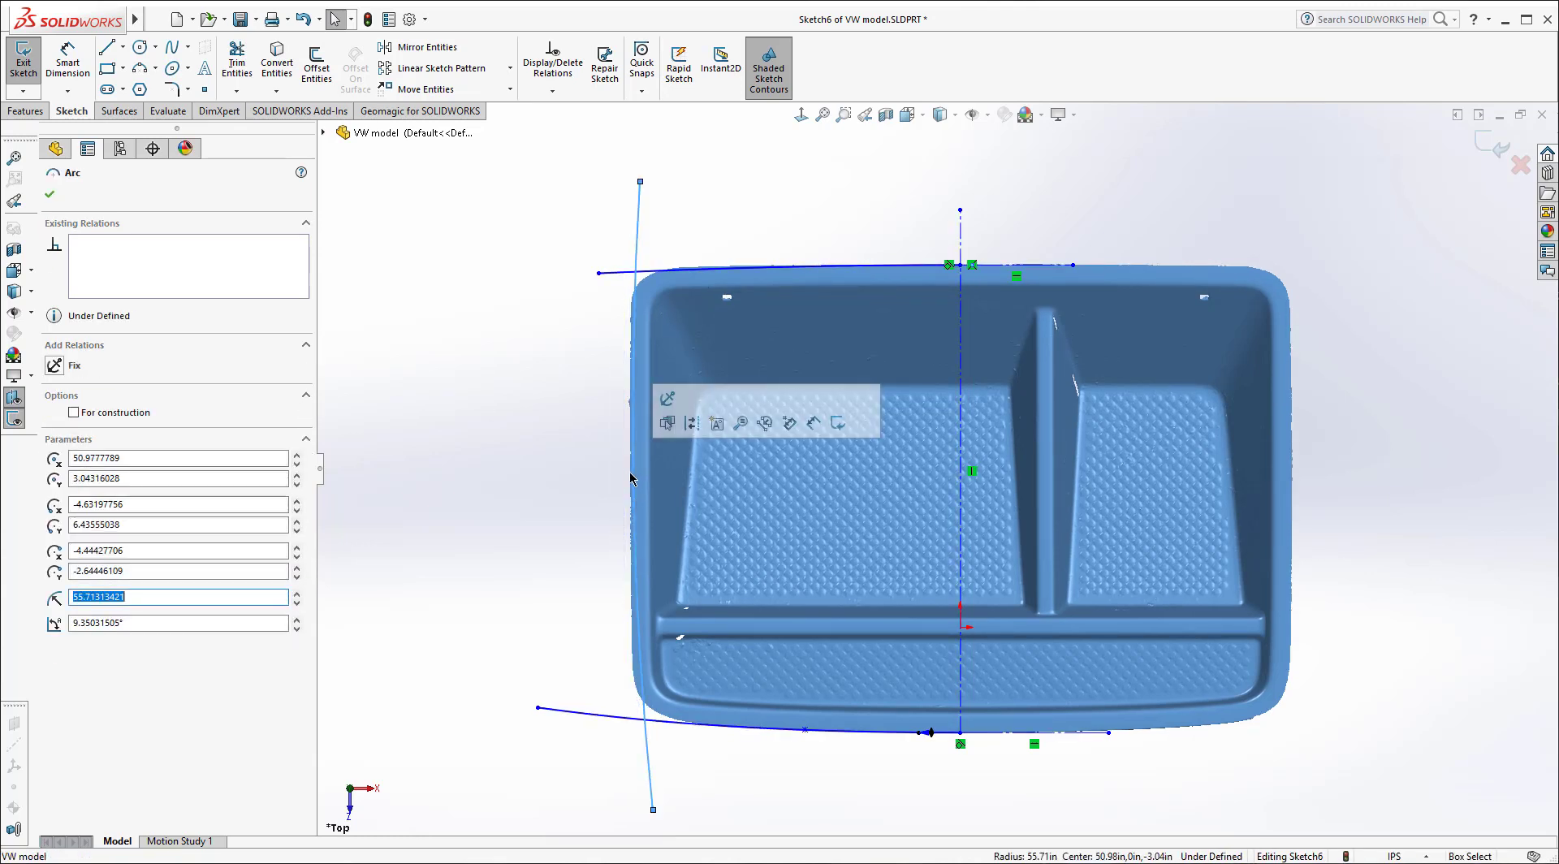
{"action": "right_click", "coordinate": [585, 240]}
{"action": "left_click", "coordinate": [626, 527]}
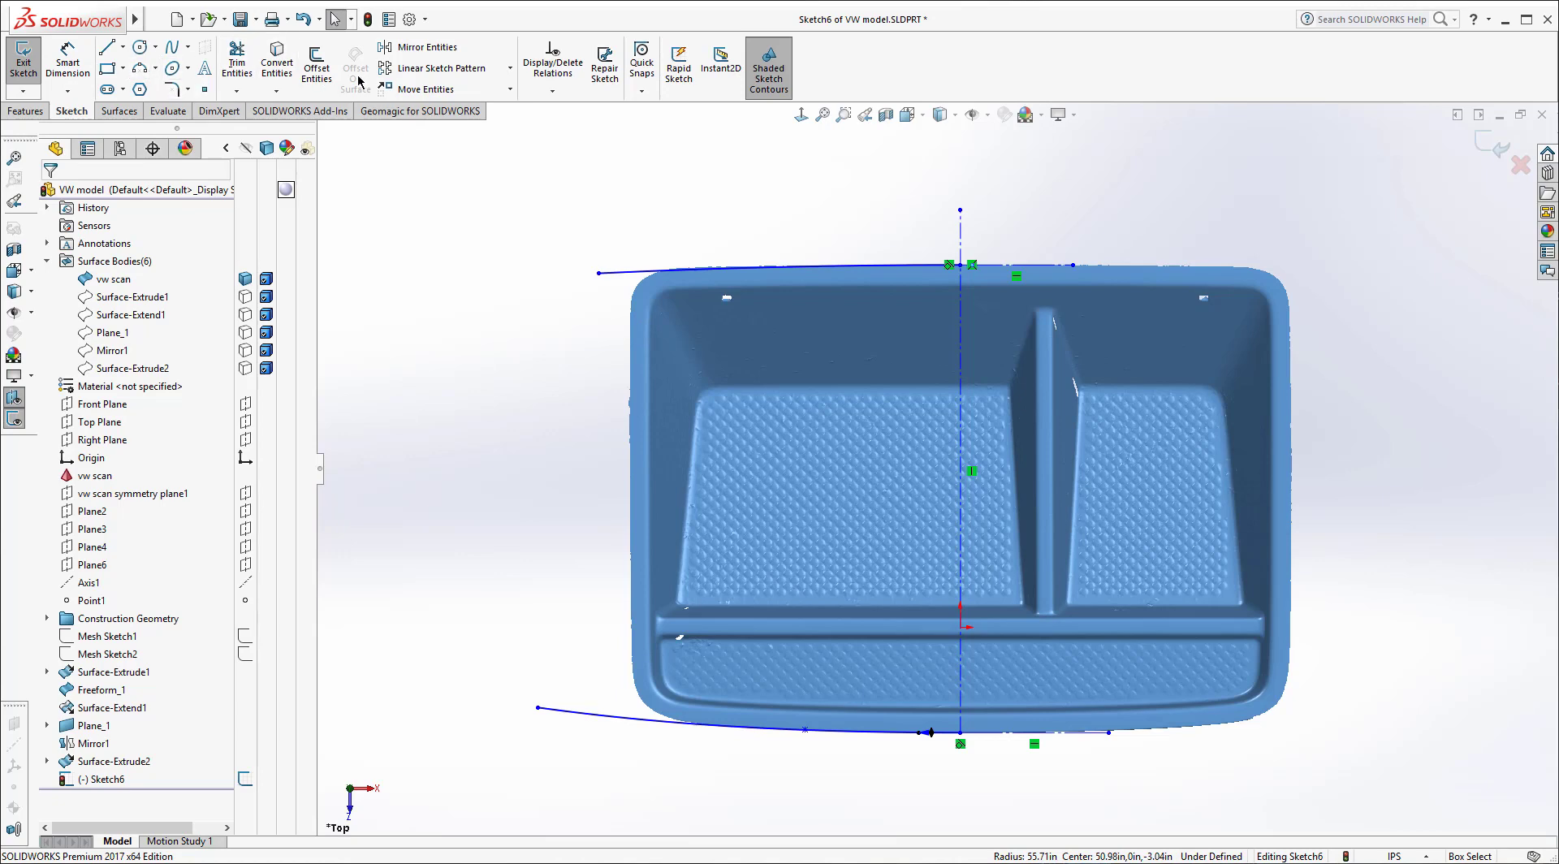
Step: Sketch a five-point spline following the rim's left edge, starting beyond the back edge and ending beyond the front edge
{"action": "left_click", "coordinate": [173, 47]}
{"action": "scroll", "coordinate": [581, 219], "scroll_direction": "down", "scroll_amount": 3}
{"action": "left_click", "coordinate": [689, 244]}
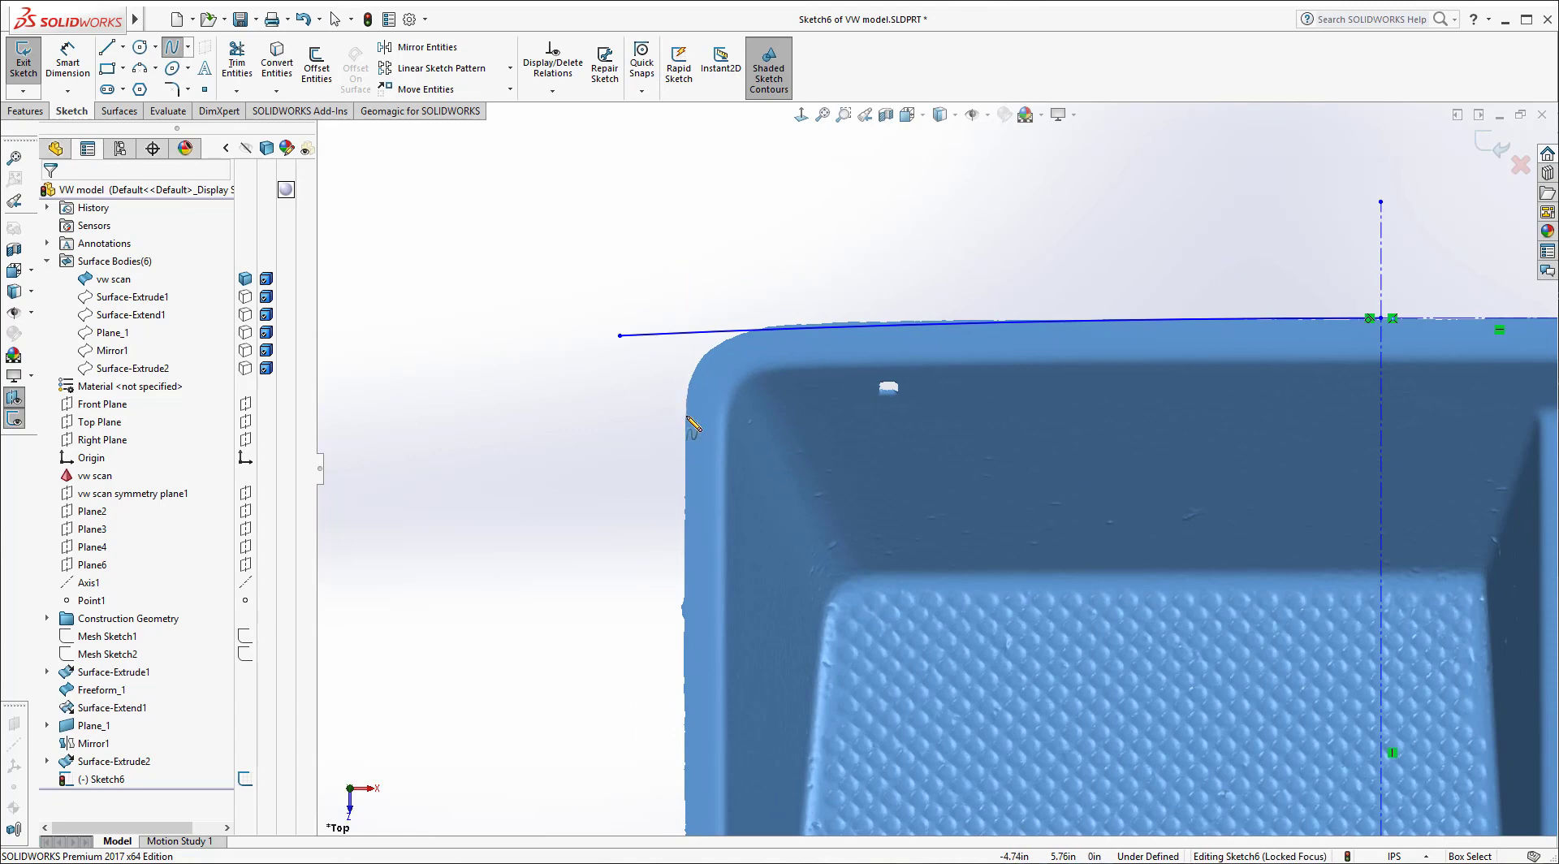
{"action": "left_click", "coordinate": [688, 443]}
{"action": "scroll", "coordinate": [731, 537], "scroll_direction": "up", "scroll_amount": 3}
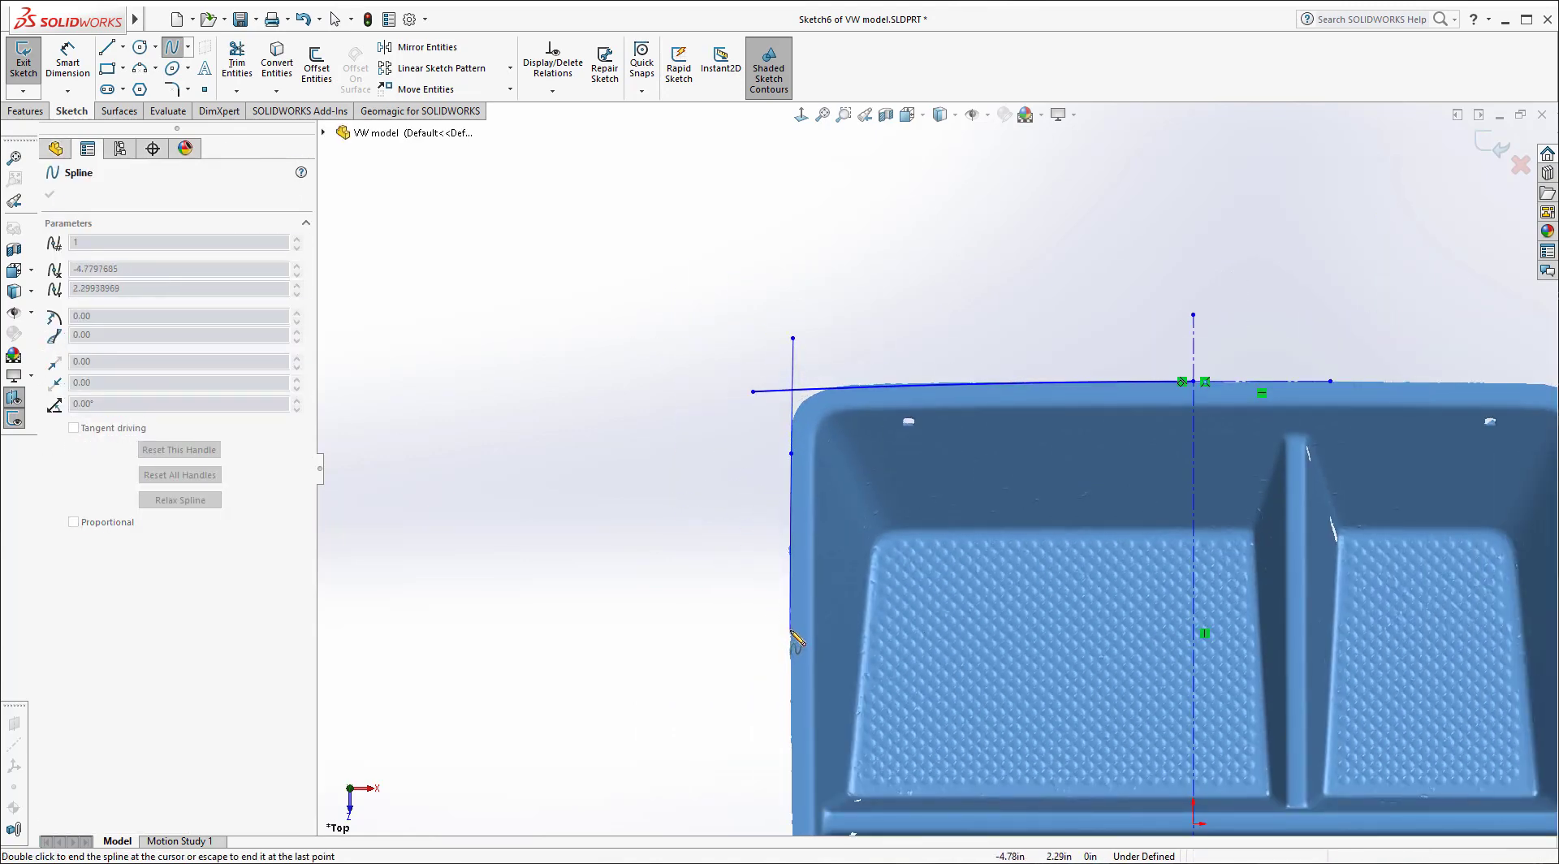
{"action": "scroll", "coordinate": [808, 691], "scroll_direction": "up", "scroll_amount": 3}
{"action": "scroll", "coordinate": [859, 619], "scroll_direction": "down", "scroll_amount": 6}
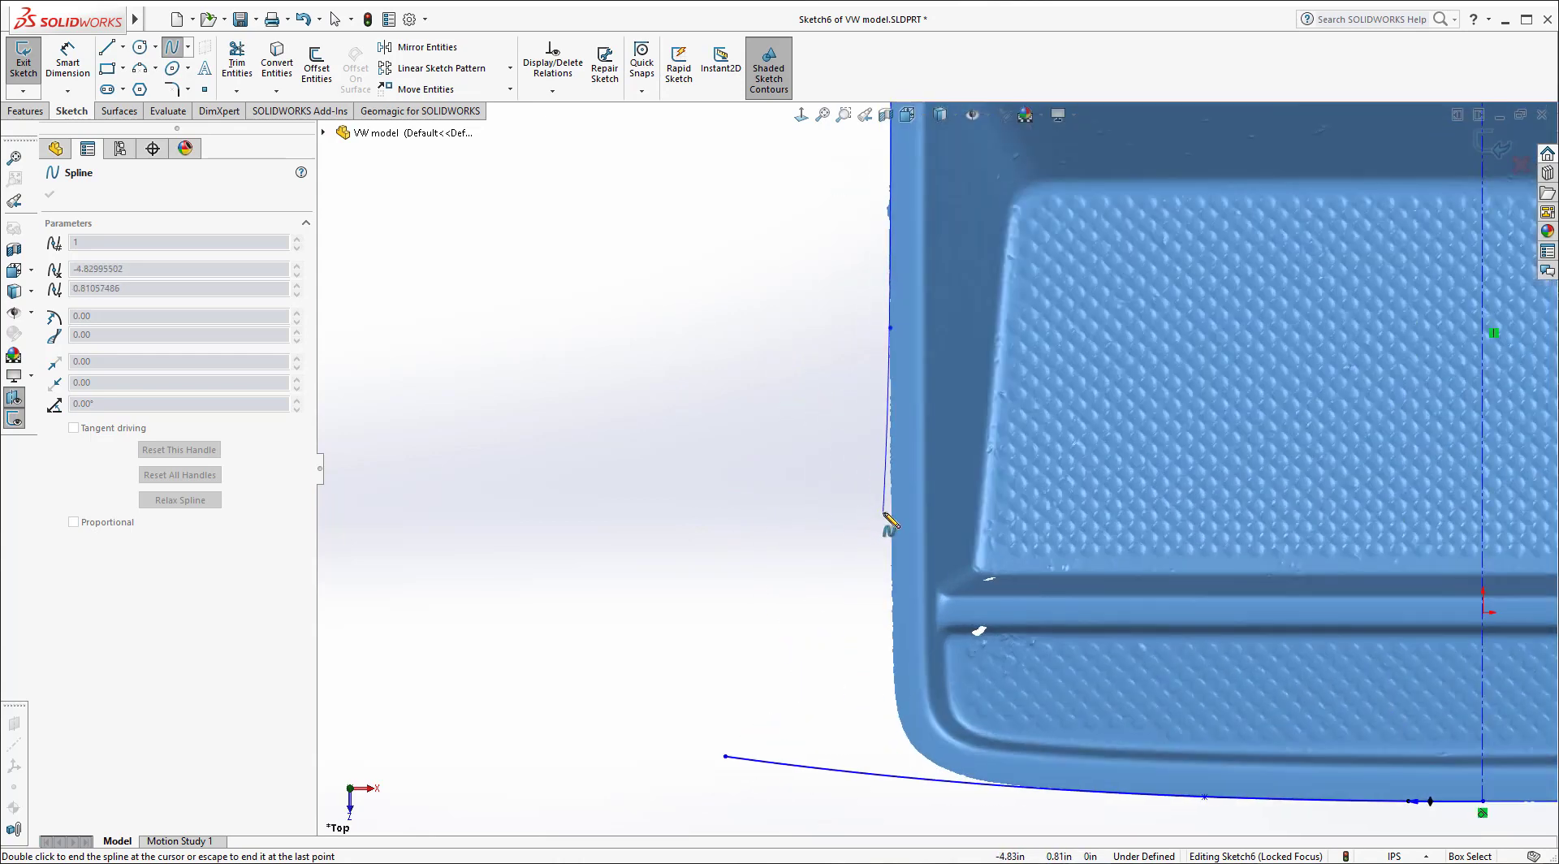
{"action": "scroll", "coordinate": [896, 551], "scroll_direction": "down", "scroll_amount": 3}
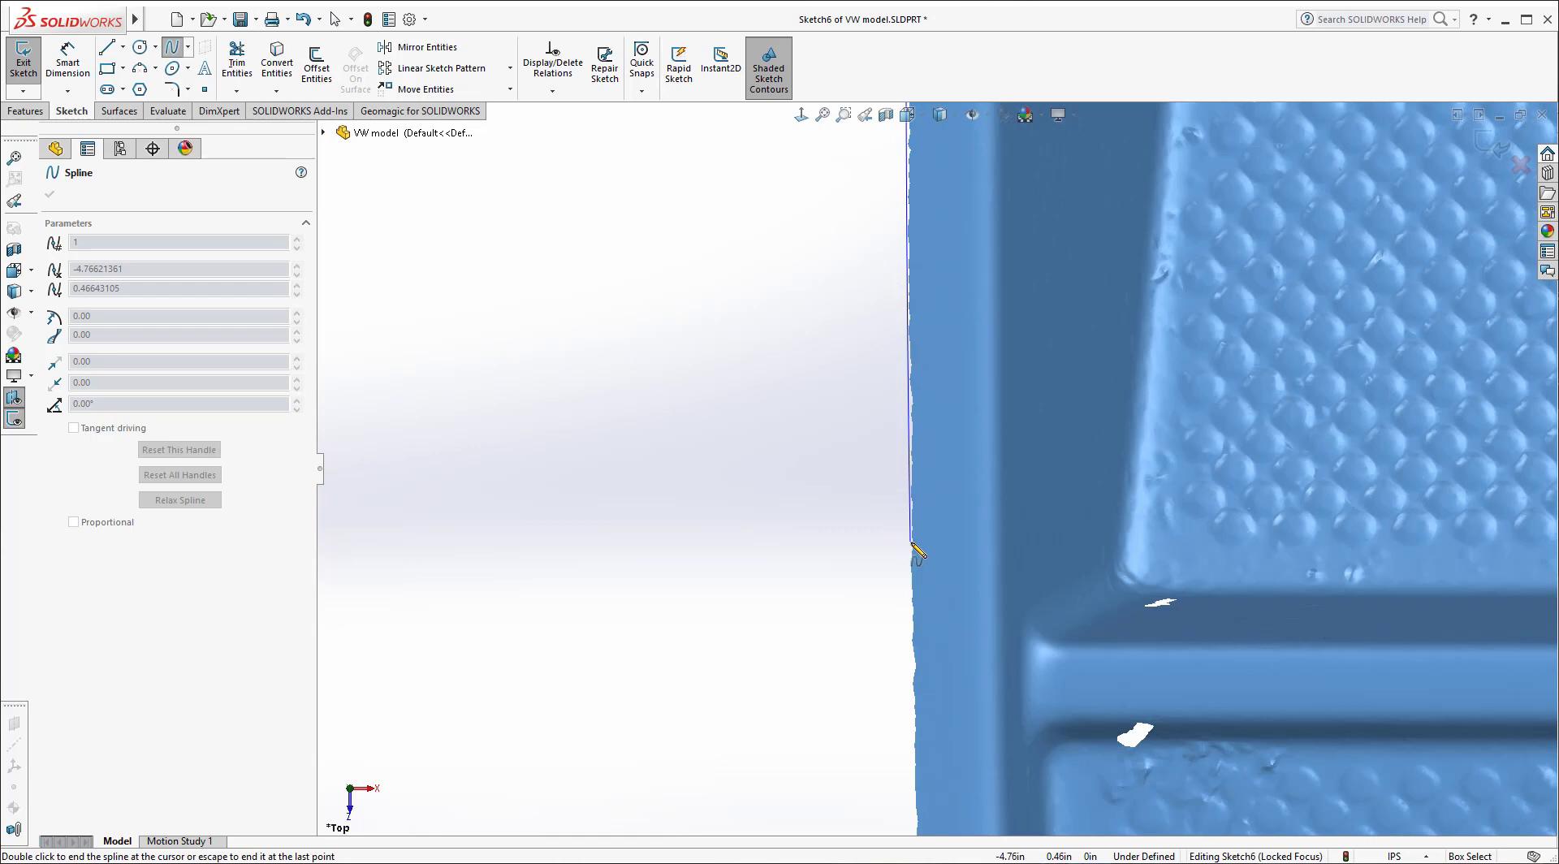
{"action": "scroll", "coordinate": [915, 569], "scroll_direction": "up", "scroll_amount": 4}
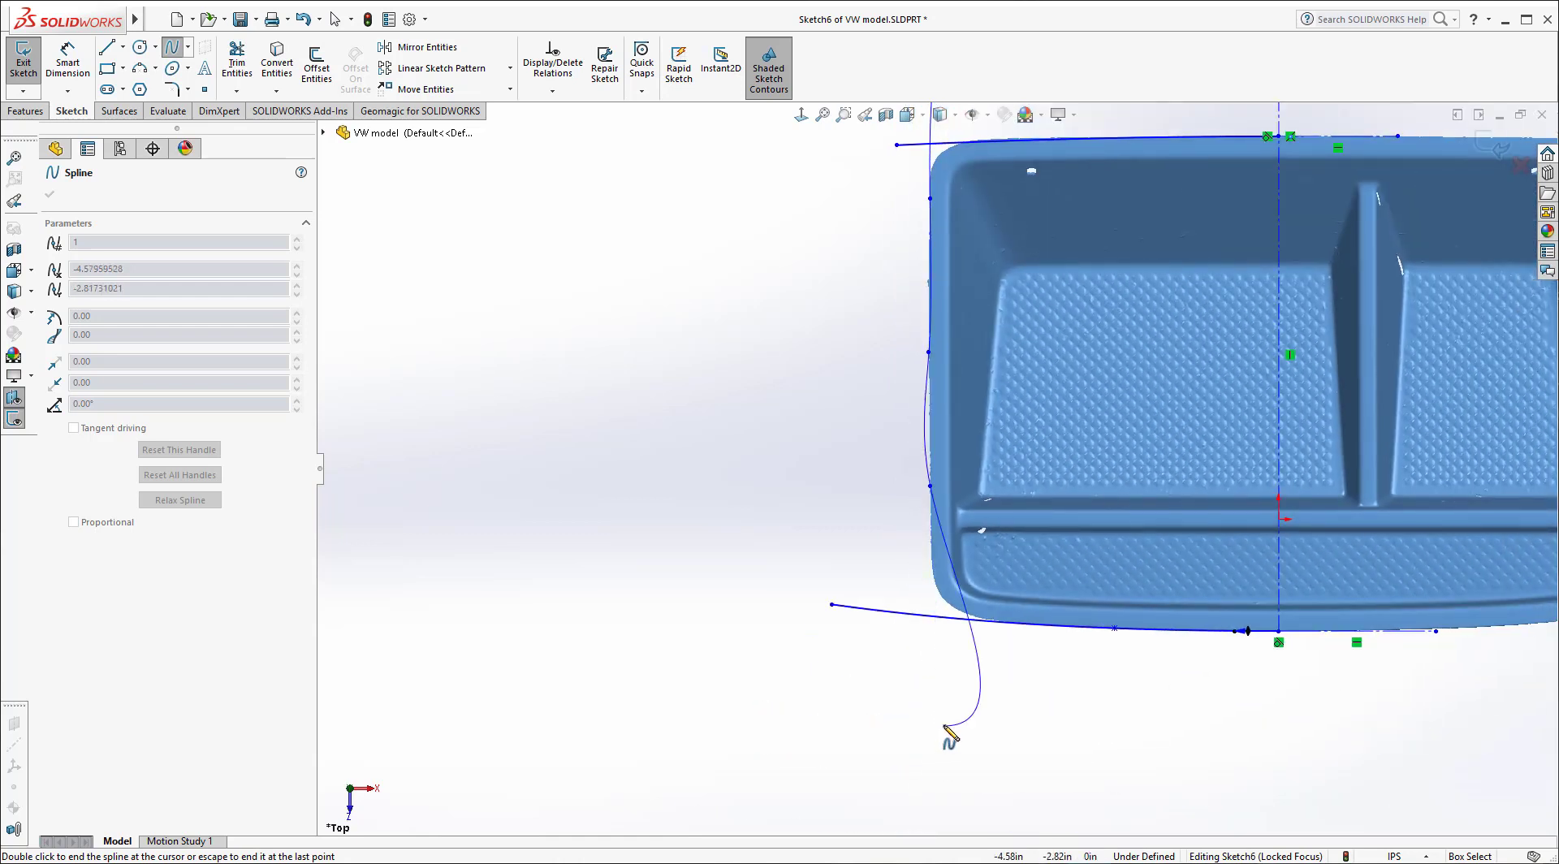
{"action": "right_click", "coordinate": [945, 726]}
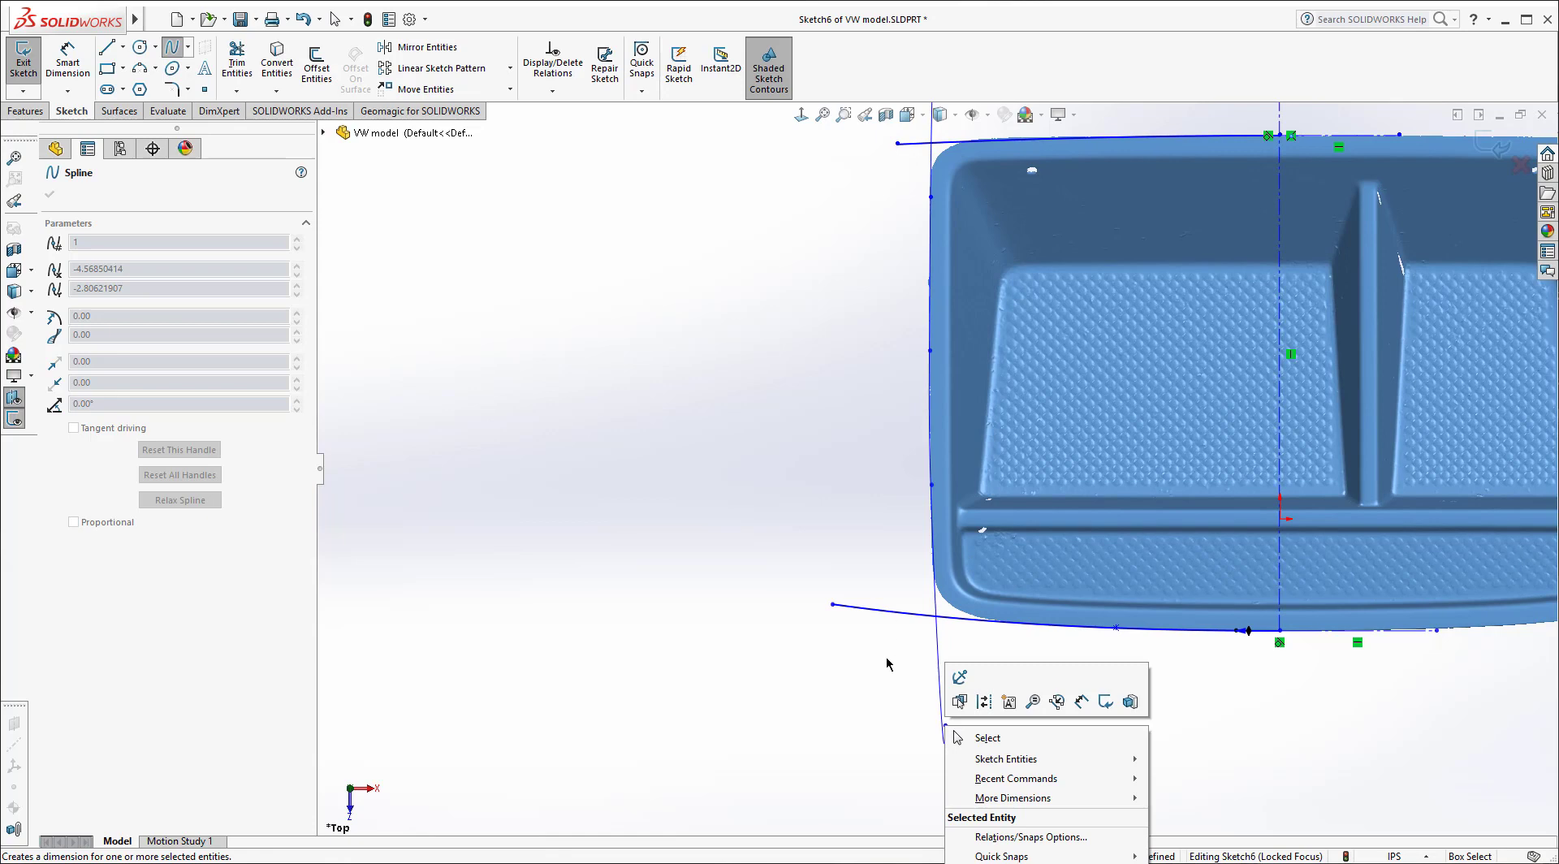
{"action": "key", "text": "Escape"}
{"action": "key", "text": "Escape"}
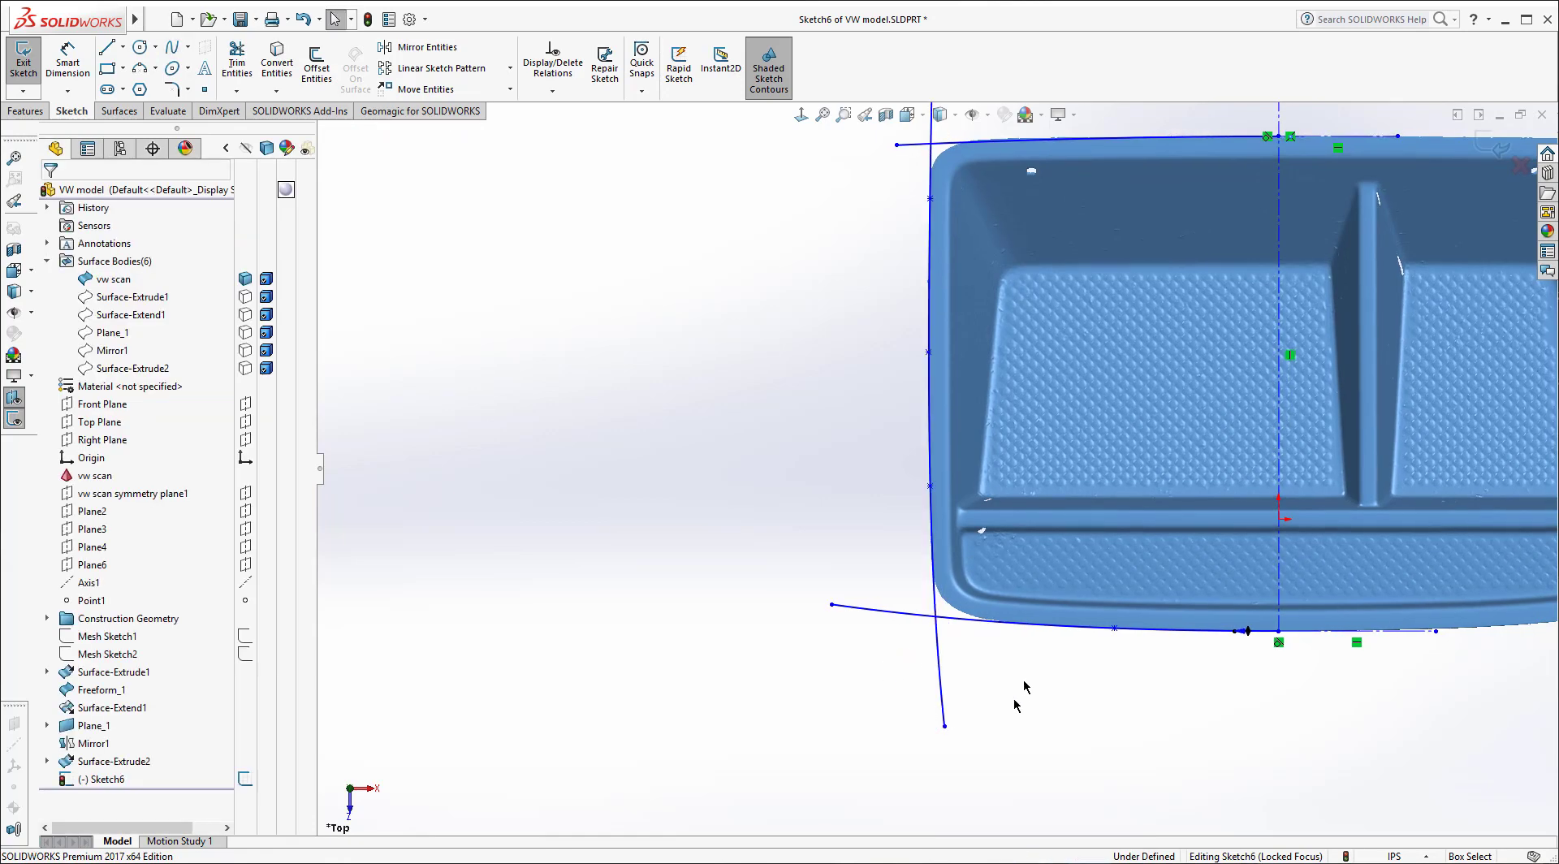
Step: Trim the left spline to sharp corners with the back arc and with the front spline, removing the overhanging ends
{"action": "scroll", "coordinate": [1021, 597], "scroll_direction": "up", "scroll_amount": 3}
{"action": "scroll", "coordinate": [1098, 337], "scroll_direction": "down", "scroll_amount": 2}
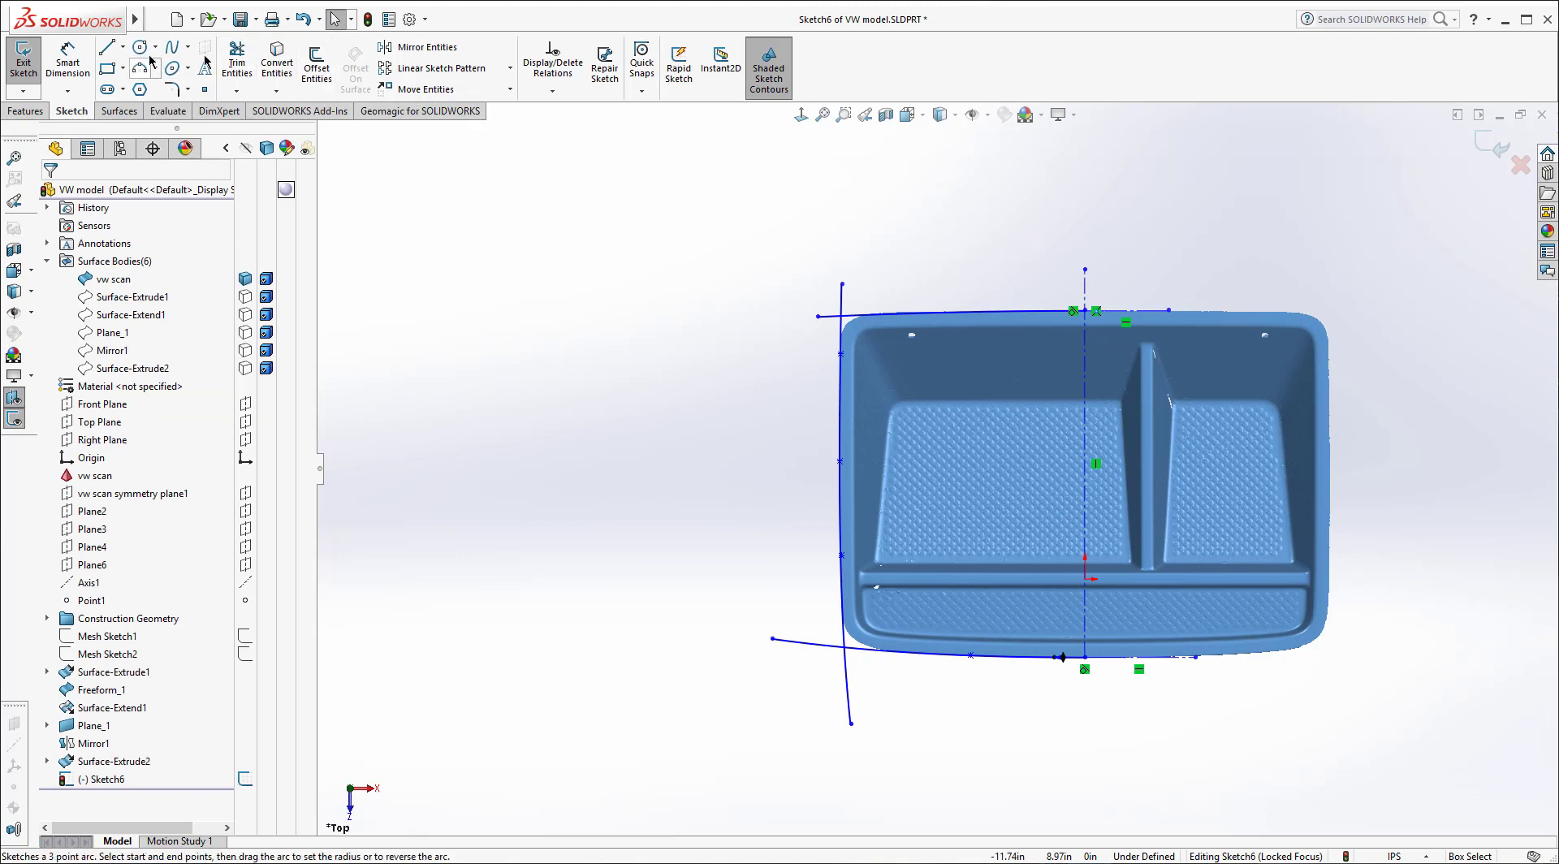
{"action": "left_click", "coordinate": [244, 68]}
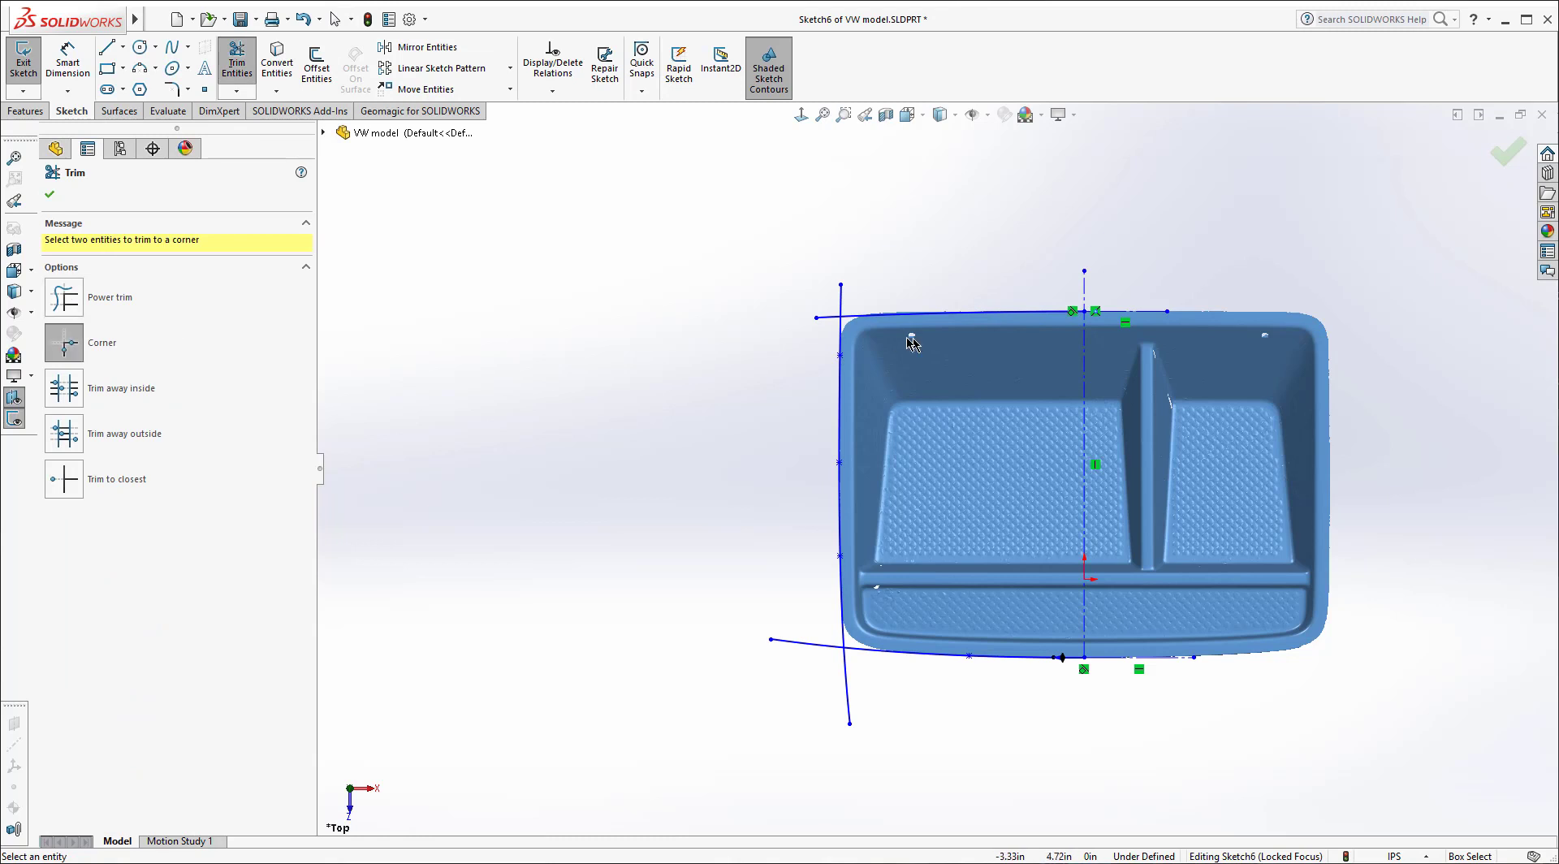
{"action": "left_click", "coordinate": [874, 317]}
{"action": "left_click", "coordinate": [841, 342]}
{"action": "left_click", "coordinate": [845, 638]}
{"action": "left_click", "coordinate": [854, 656]}
{"action": "scroll", "coordinate": [873, 659], "scroll_direction": "down", "scroll_amount": 6}
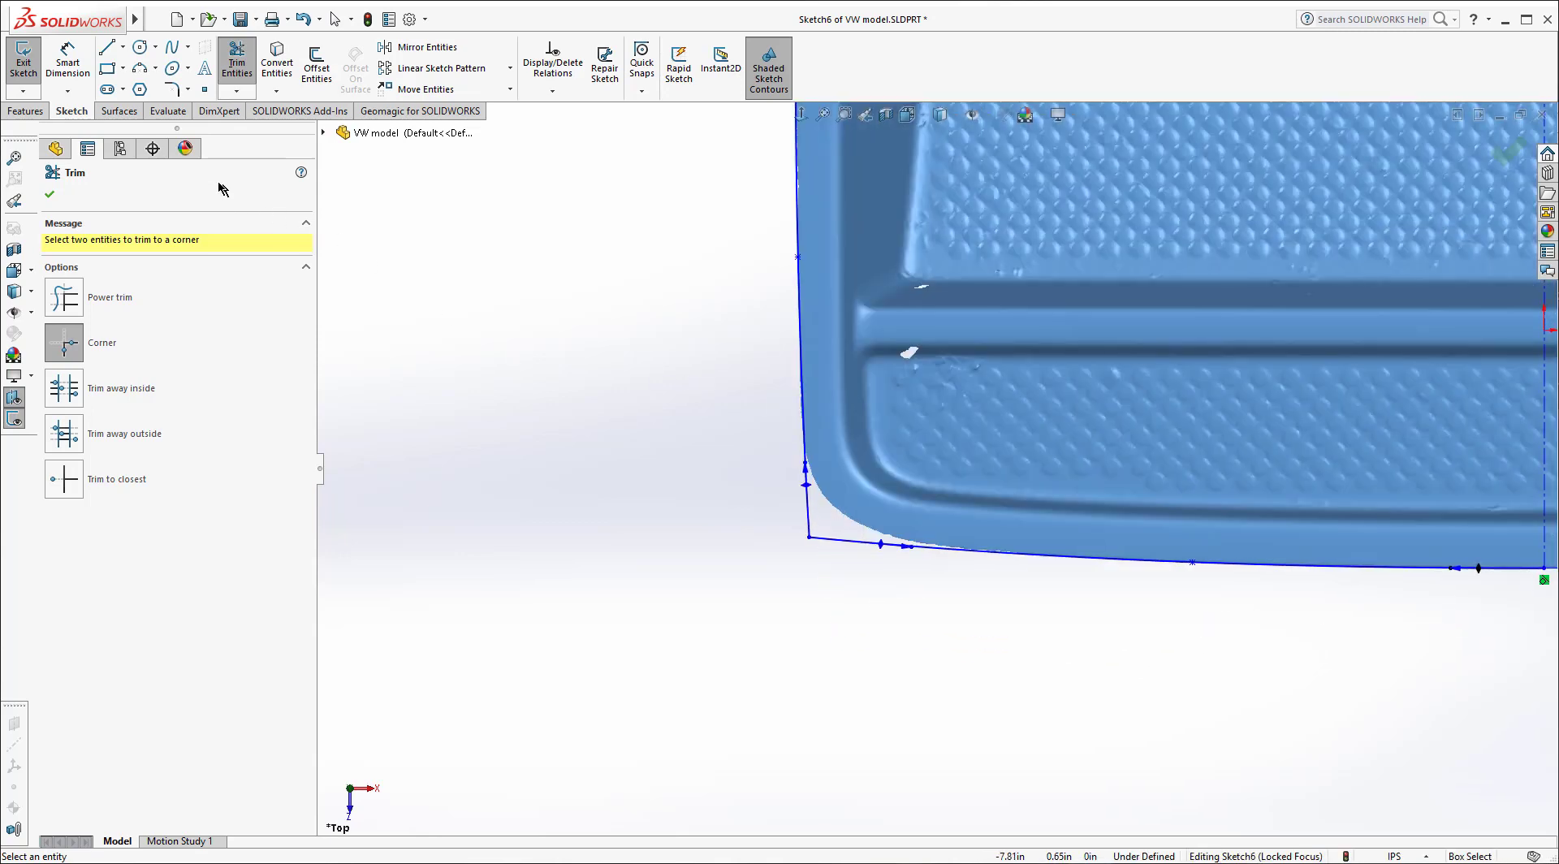
{"action": "left_click", "coordinate": [53, 196]}
Step: Round the outline's back-left corner with a sketch fillet, sizing its radius to about 0.50 in to match the scan
{"action": "scroll", "coordinate": [935, 468], "scroll_direction": "up", "scroll_amount": 5}
{"action": "scroll", "coordinate": [946, 467], "scroll_direction": "down", "scroll_amount": 5}
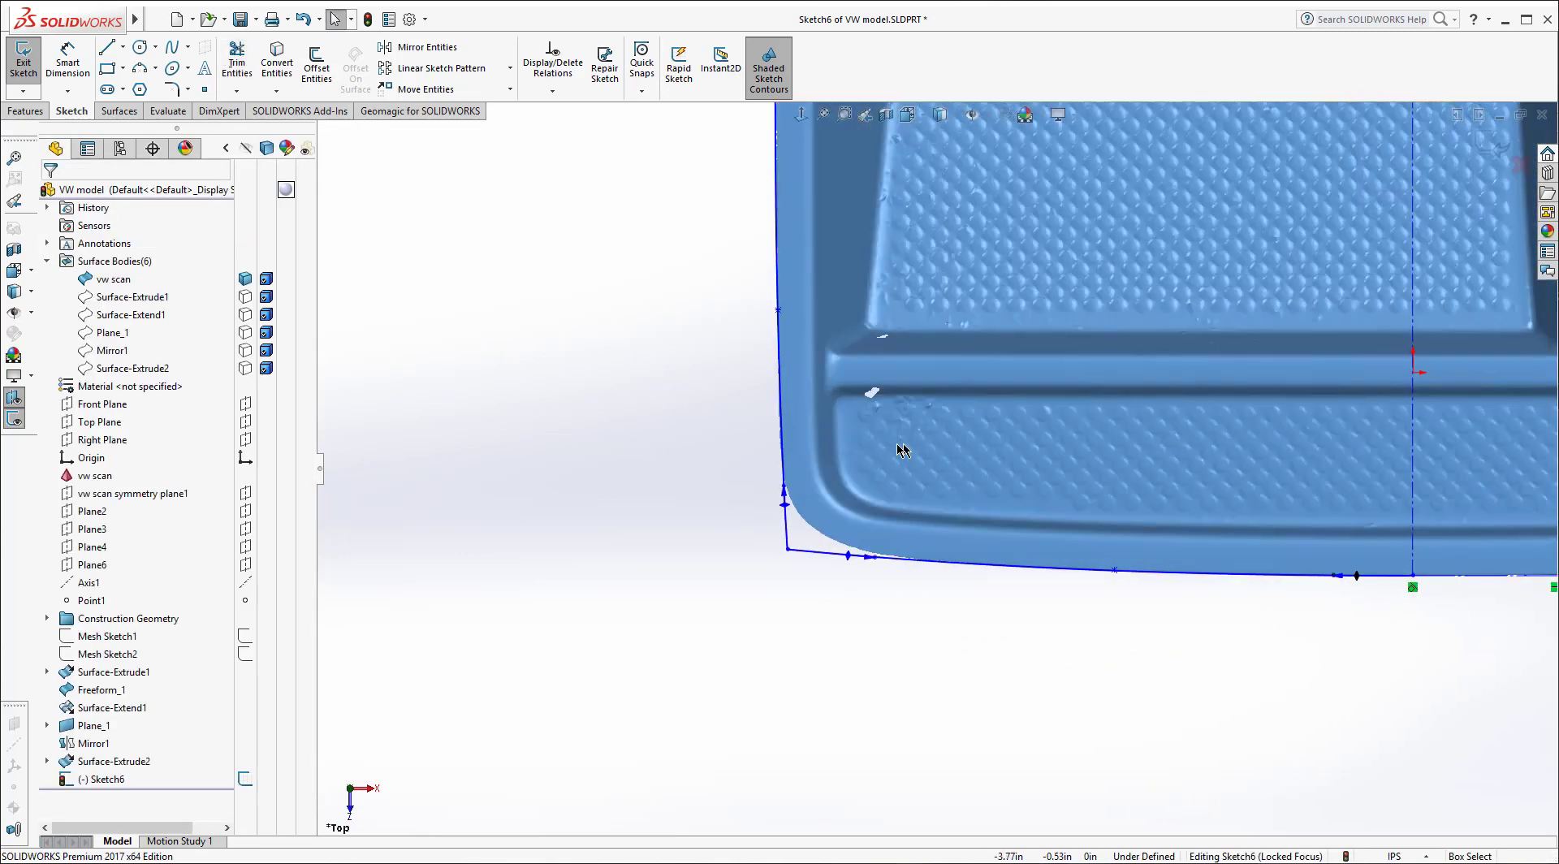
{"action": "scroll", "coordinate": [935, 473], "scroll_direction": "up", "scroll_amount": 5}
{"action": "scroll", "coordinate": [926, 227], "scroll_direction": "down", "scroll_amount": 3}
{"action": "scroll", "coordinate": [912, 199], "scroll_direction": "up", "scroll_amount": 1}
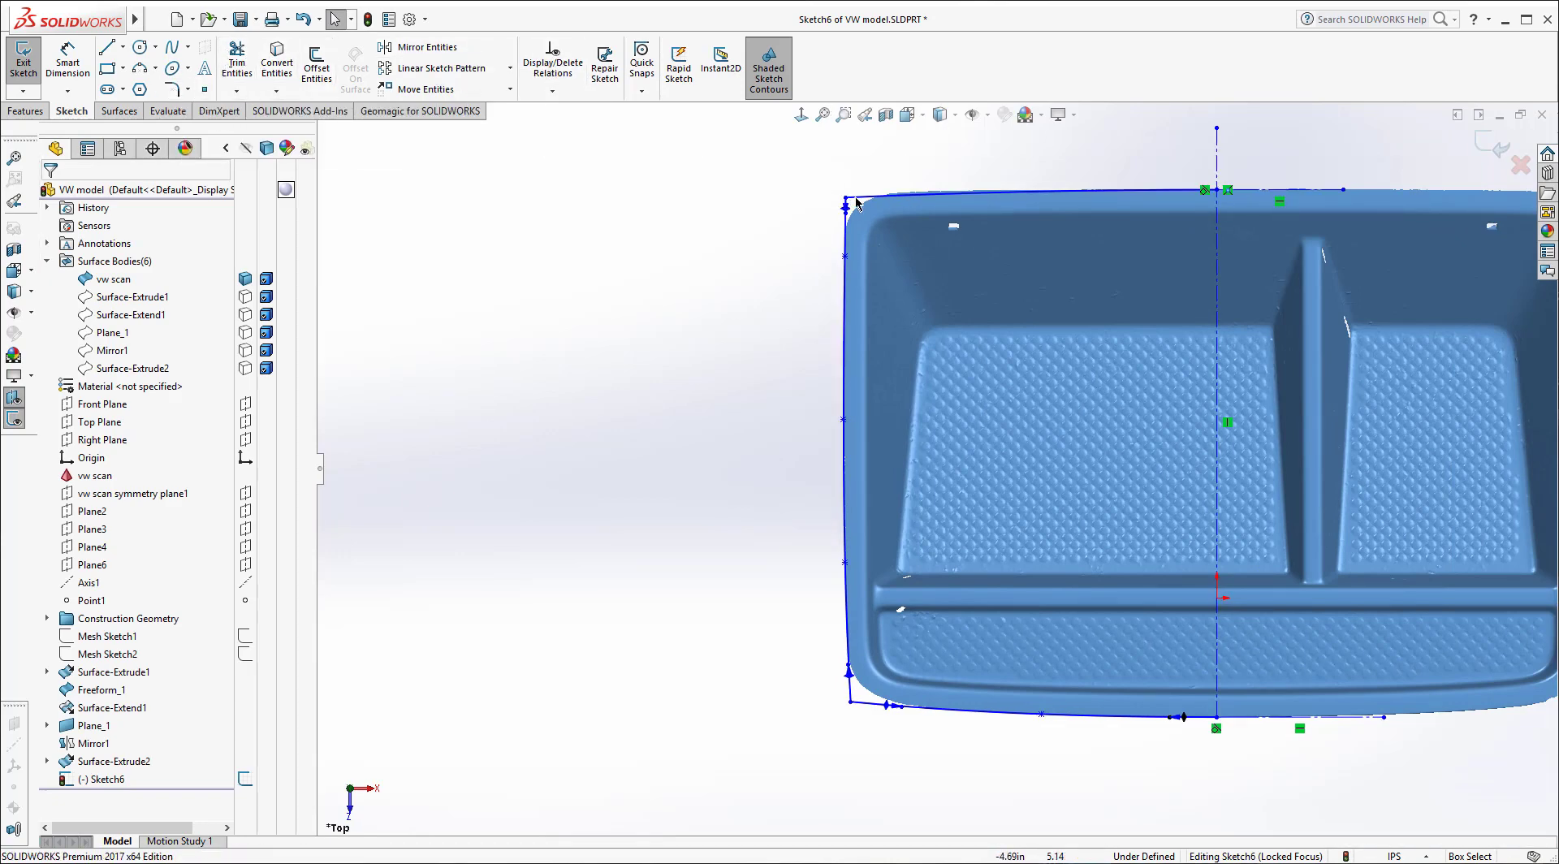
{"action": "left_click", "coordinate": [848, 244]}
{"action": "left_click", "coordinate": [861, 209]}
{"action": "left_click", "coordinate": [867, 203]}
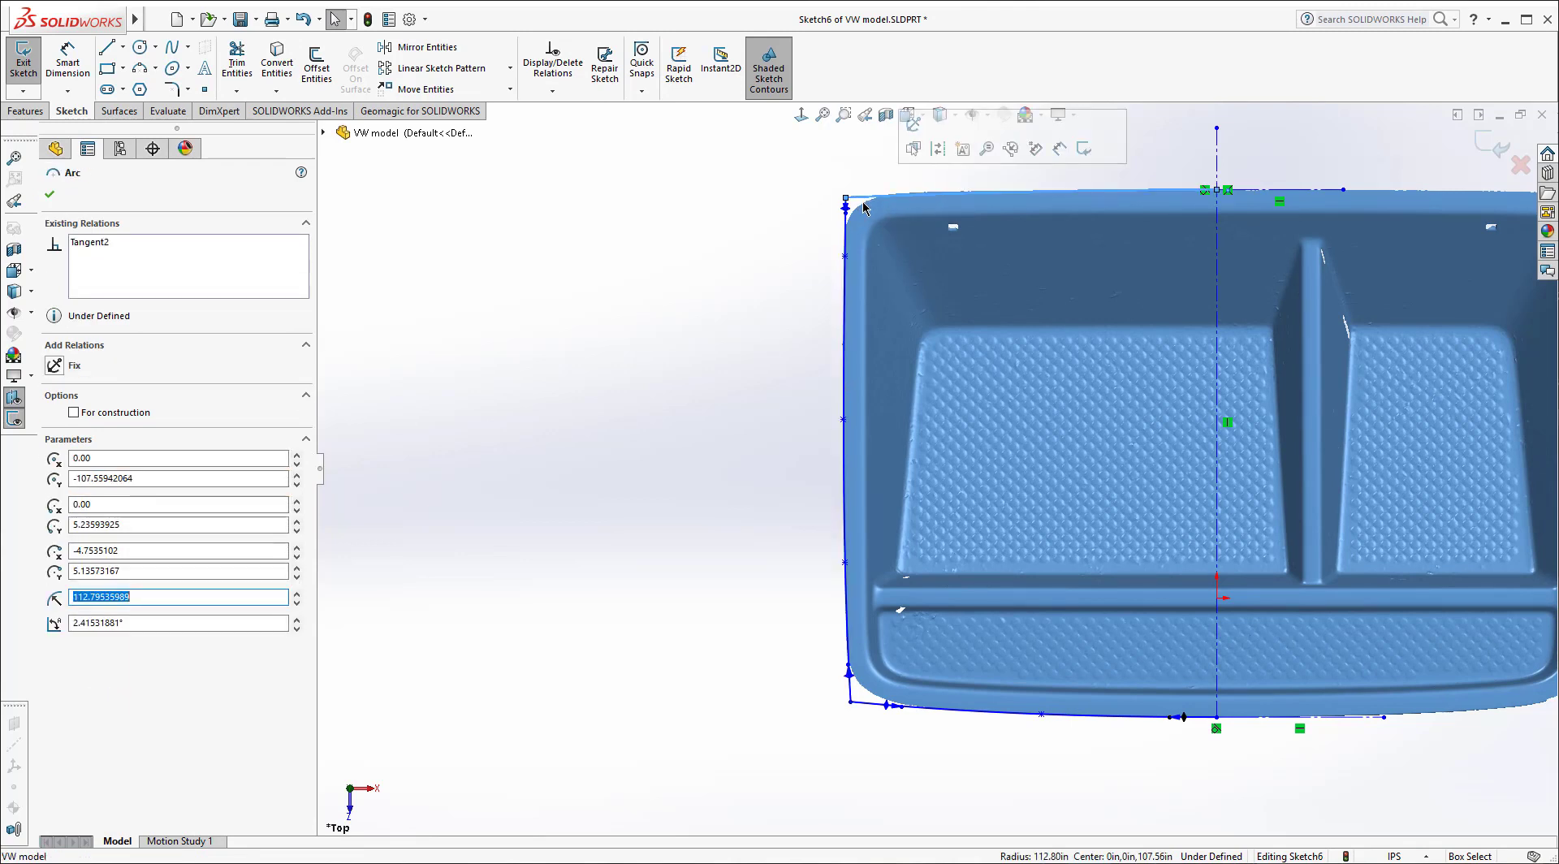
{"action": "left_click", "coordinate": [51, 195]}
{"action": "left_click", "coordinate": [177, 91]}
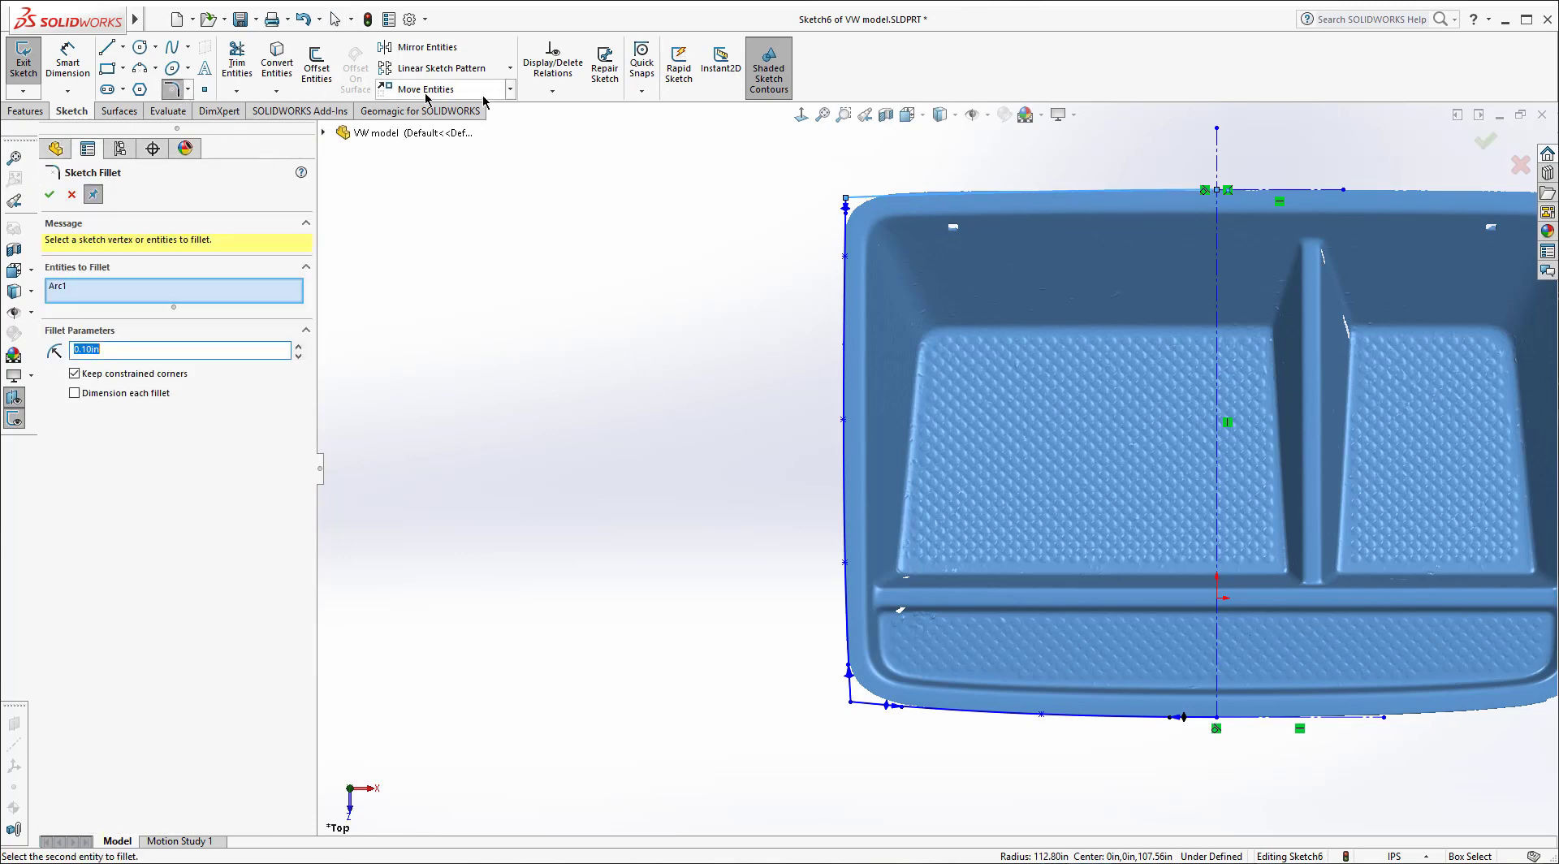
{"action": "left_click", "coordinate": [846, 204]}
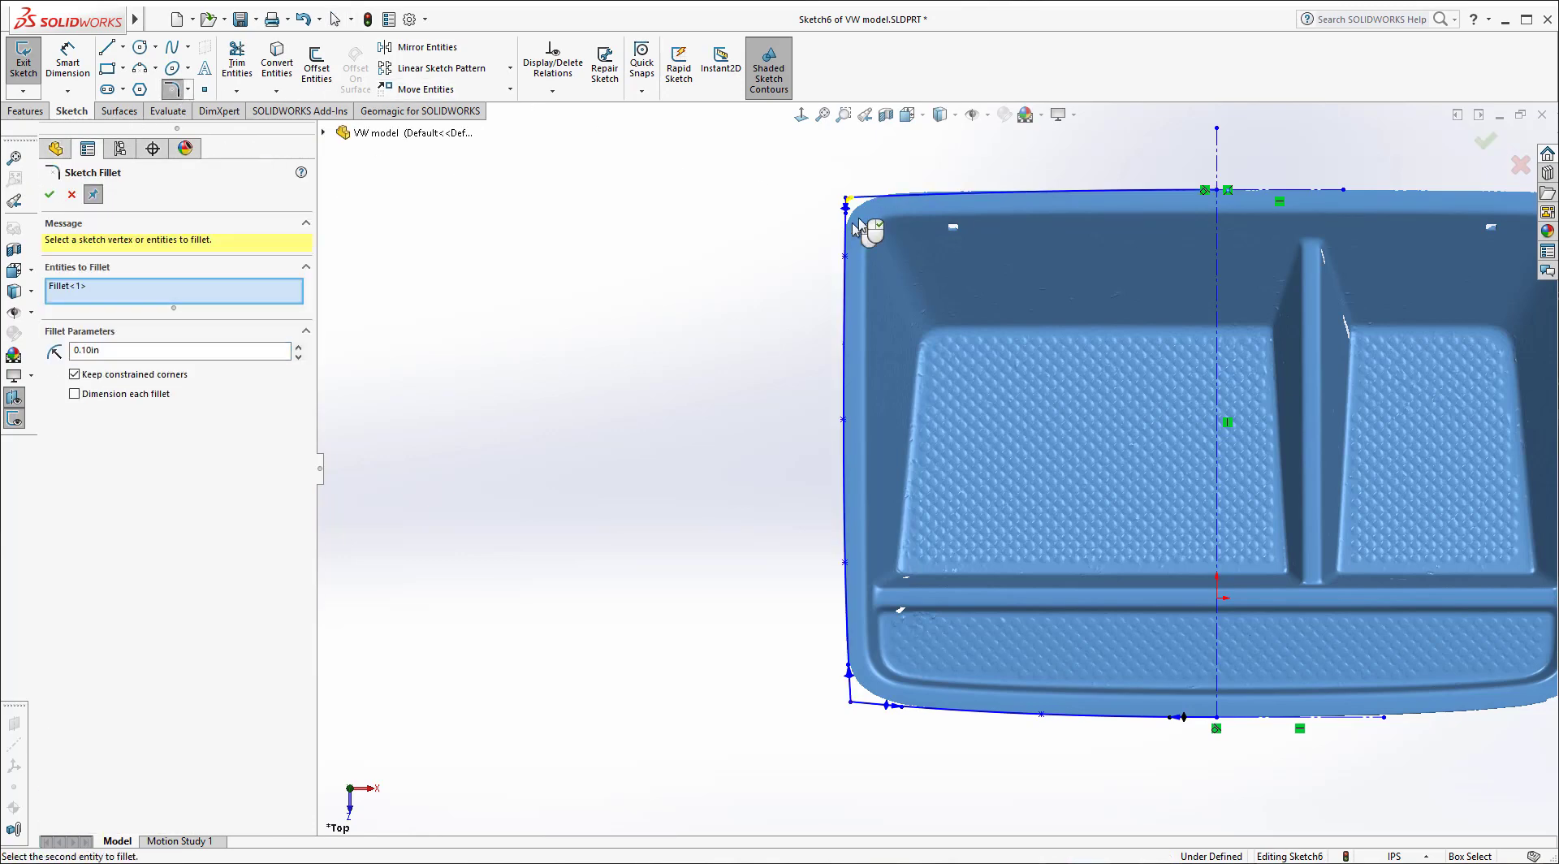
{"action": "scroll", "coordinate": [852, 212], "scroll_direction": "down", "scroll_amount": 4}
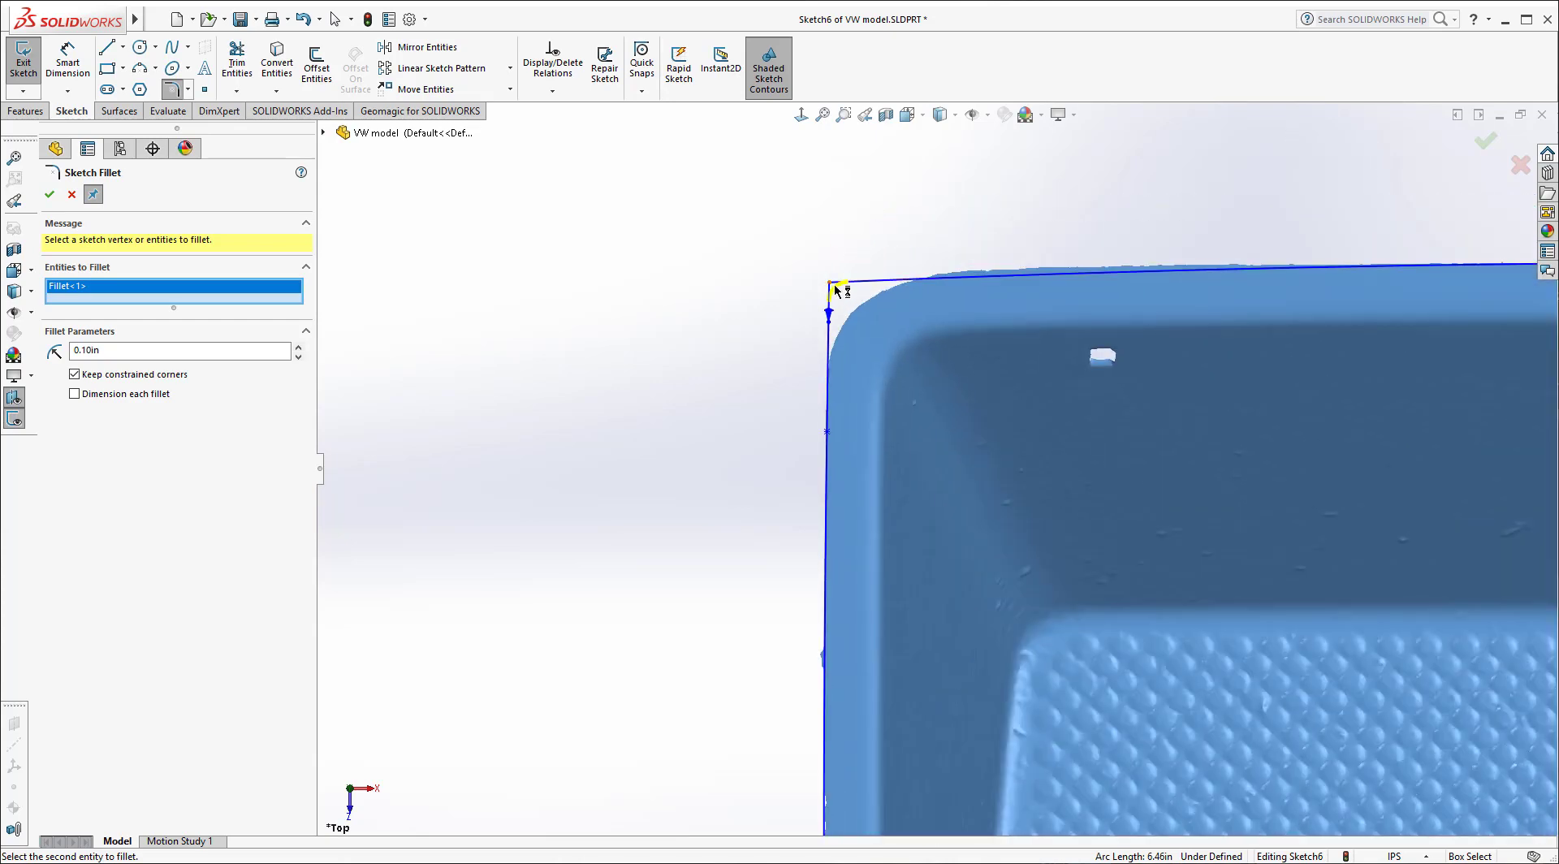
{"action": "left_click_drag", "start_coordinate": [836, 293], "coordinate": [862, 311]}
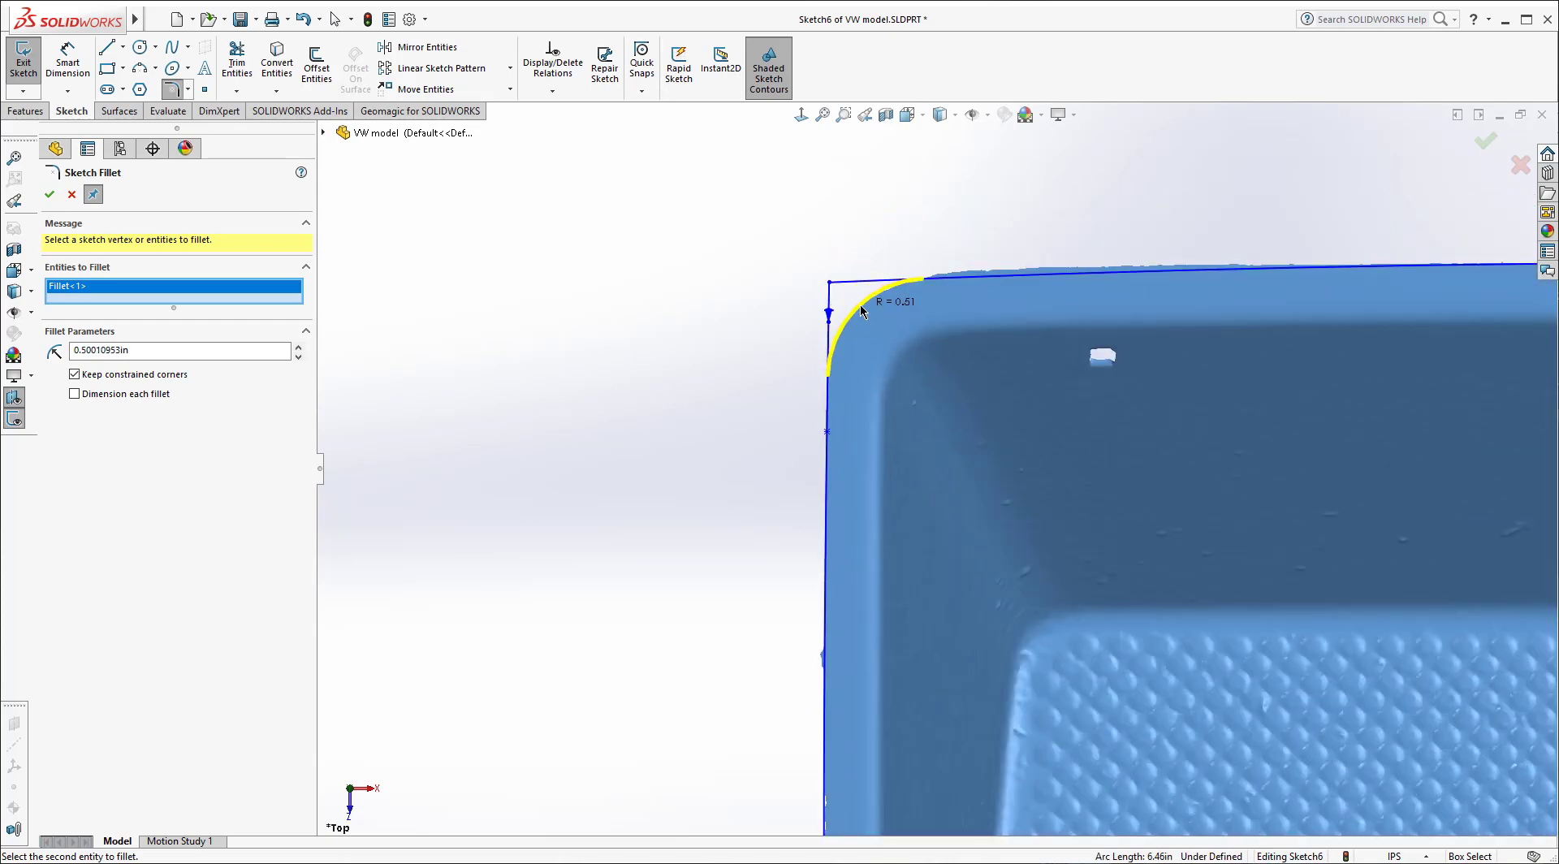
Step: Try adding the front-left corner to the same fillet, remove it again, and apply the back-left fillet alone
{"action": "scroll", "coordinate": [714, 209], "scroll_direction": "up", "scroll_amount": 6}
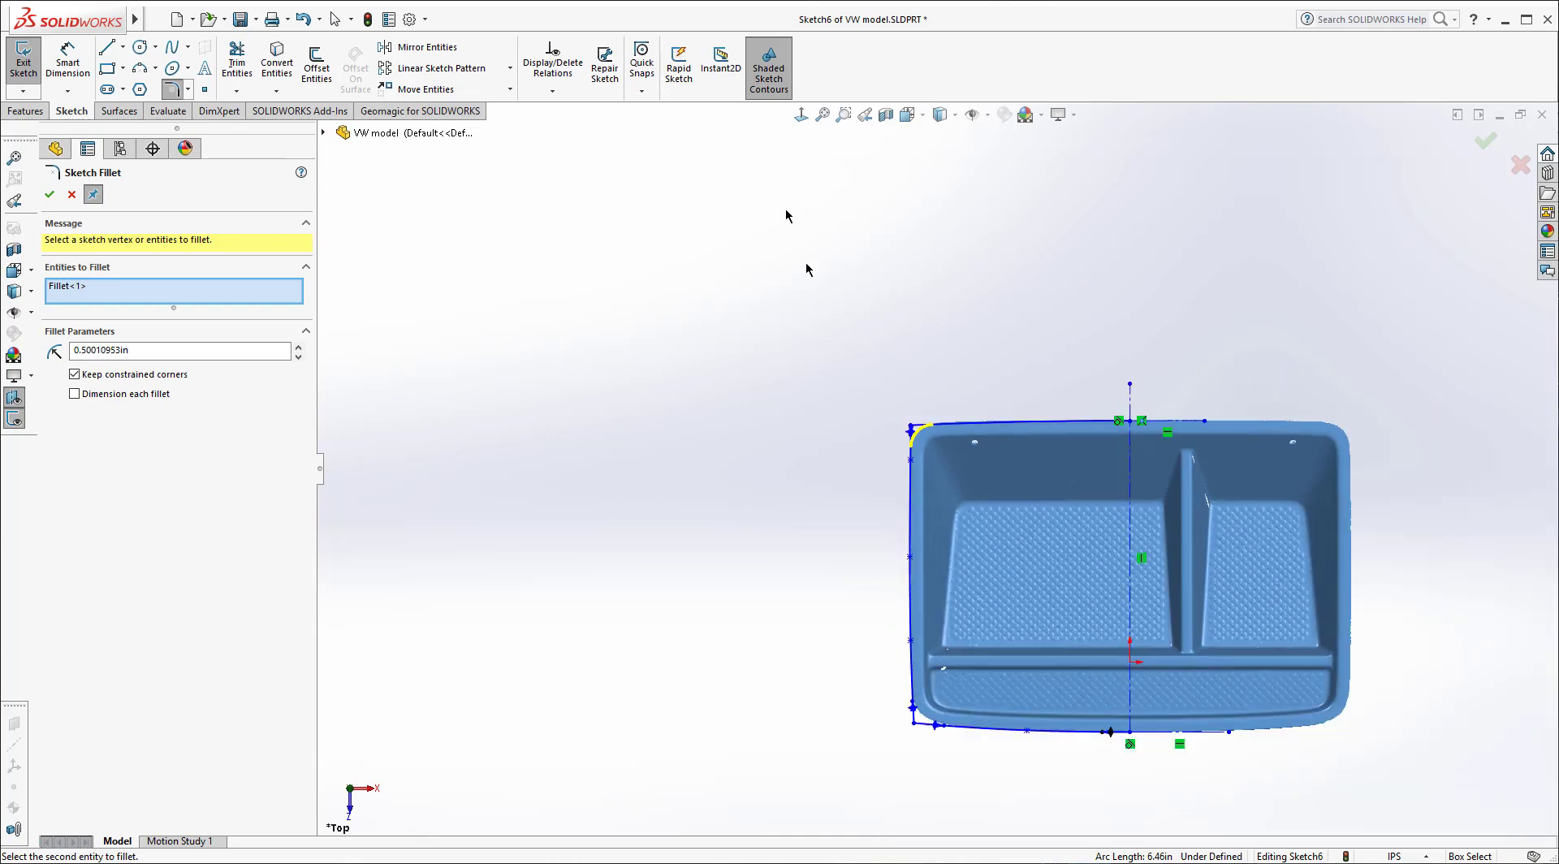
{"action": "scroll", "coordinate": [873, 662], "scroll_direction": "down", "scroll_amount": 6}
{"action": "left_click", "coordinate": [841, 637]}
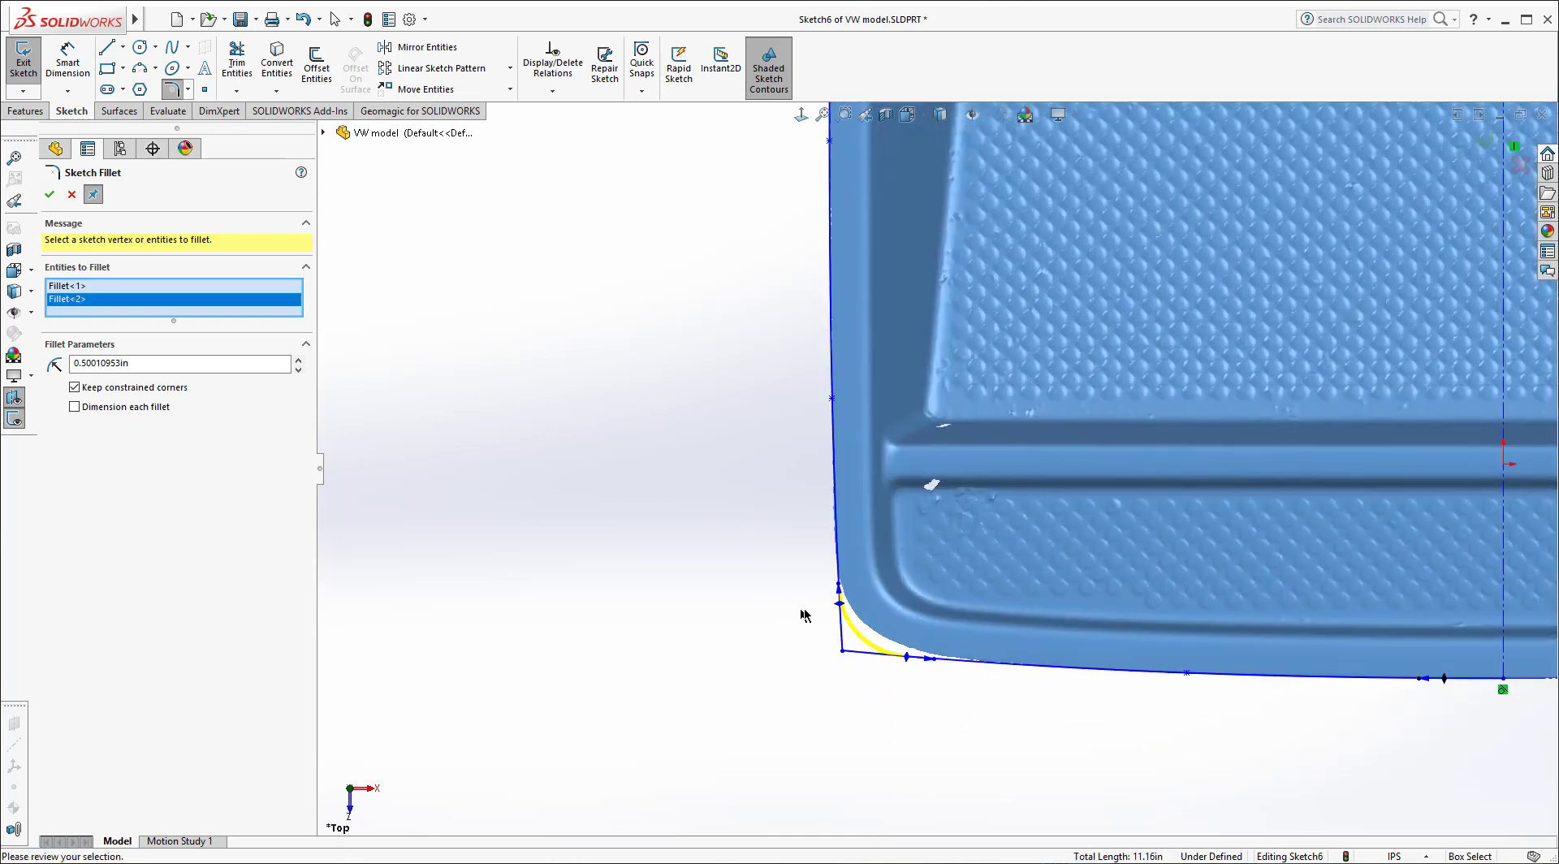
{"action": "right_click", "coordinate": [101, 300]}
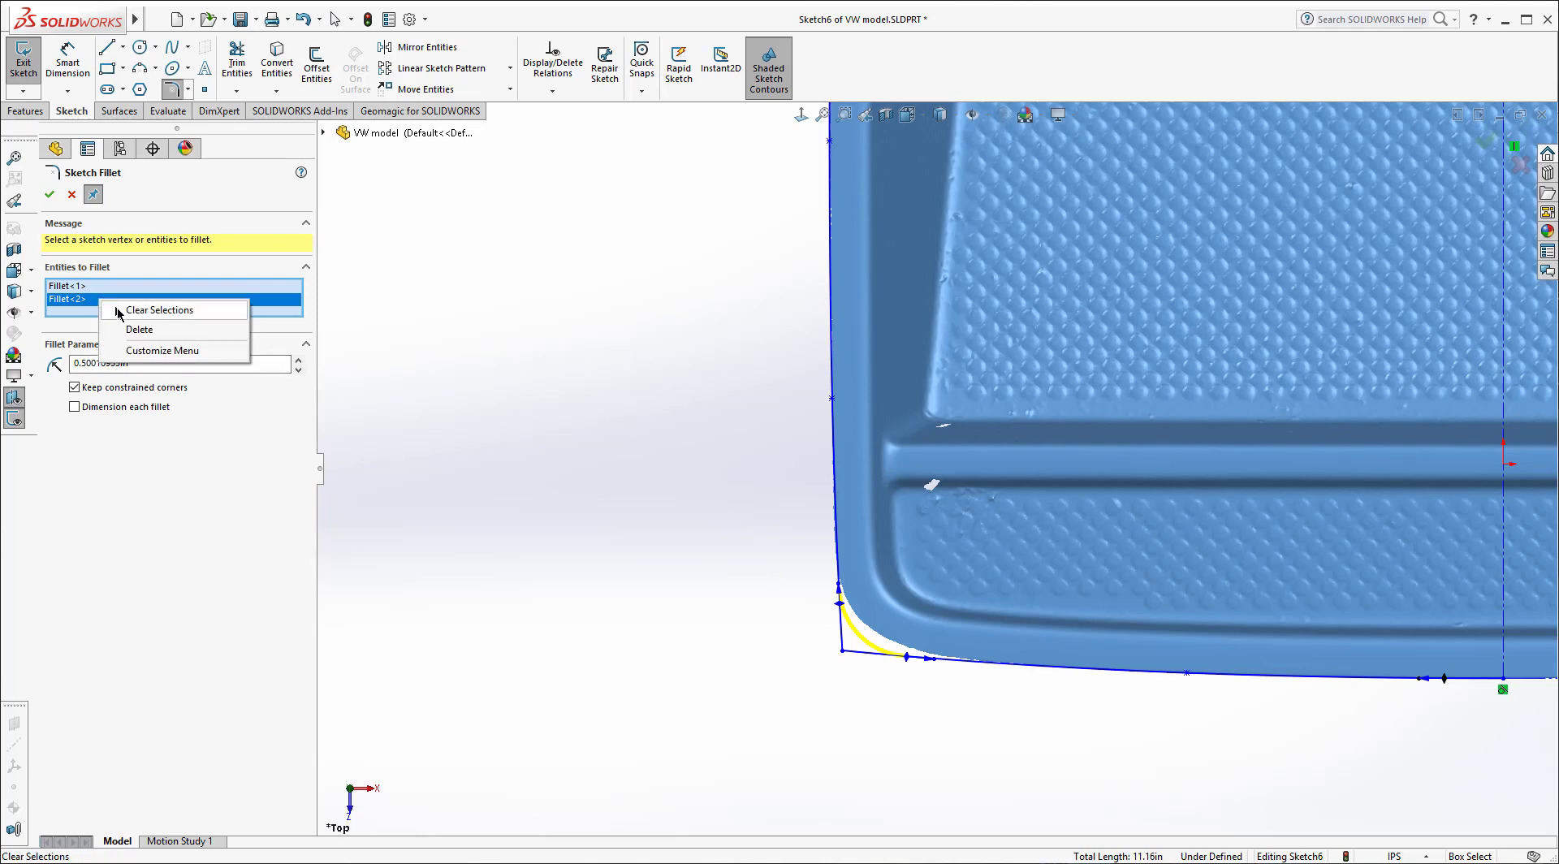
{"action": "left_click", "coordinate": [129, 329]}
{"action": "left_click", "coordinate": [50, 194]}
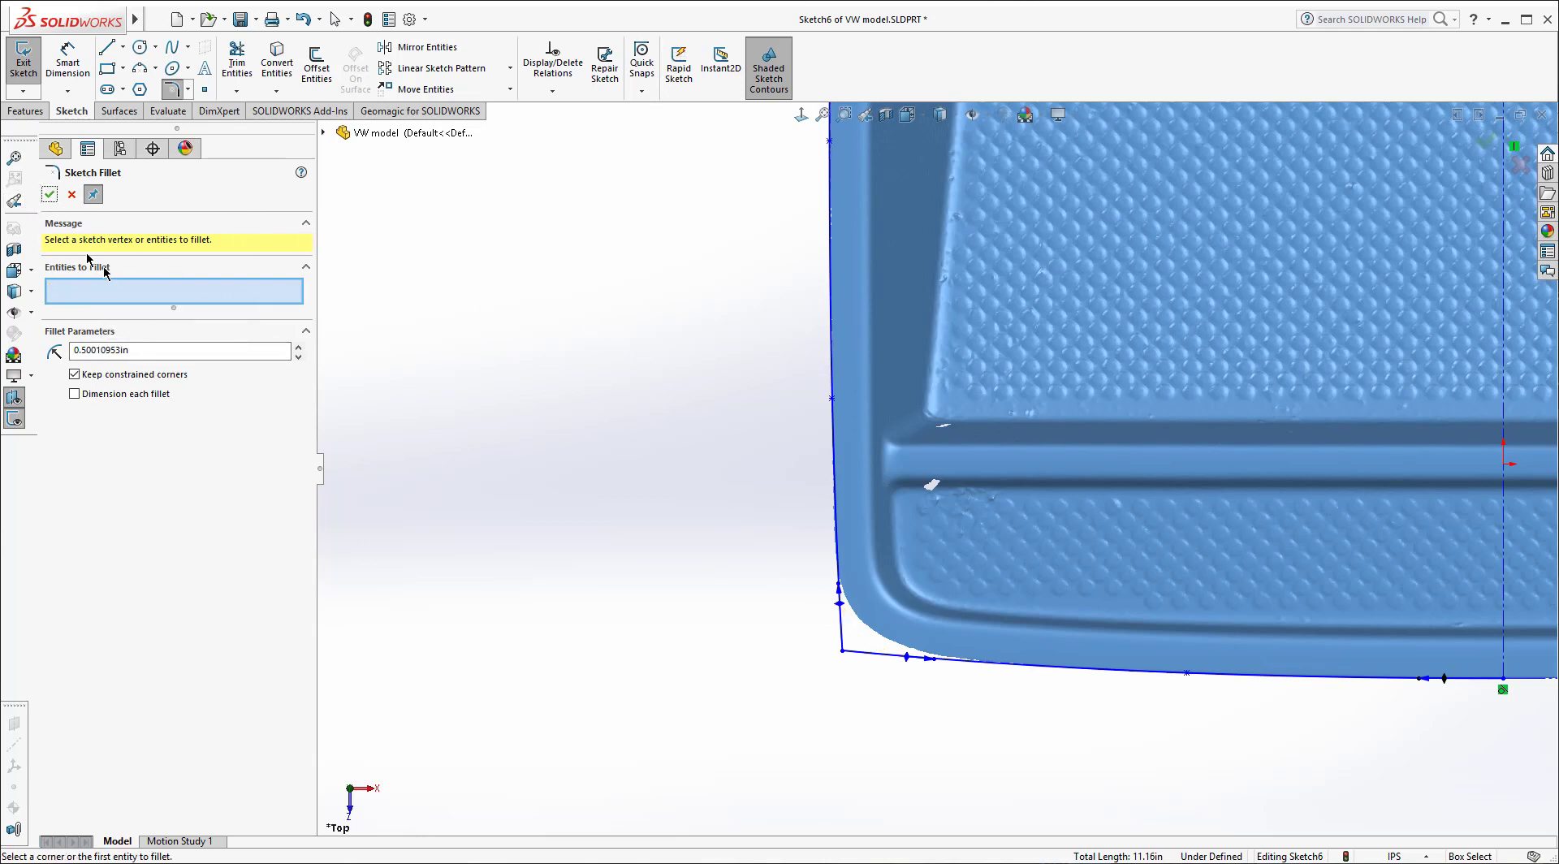
Step: Try a sketch fillet on the front-left corner, sizing its radius to about 0.68 in, and discard it
{"action": "left_click", "coordinate": [841, 633]}
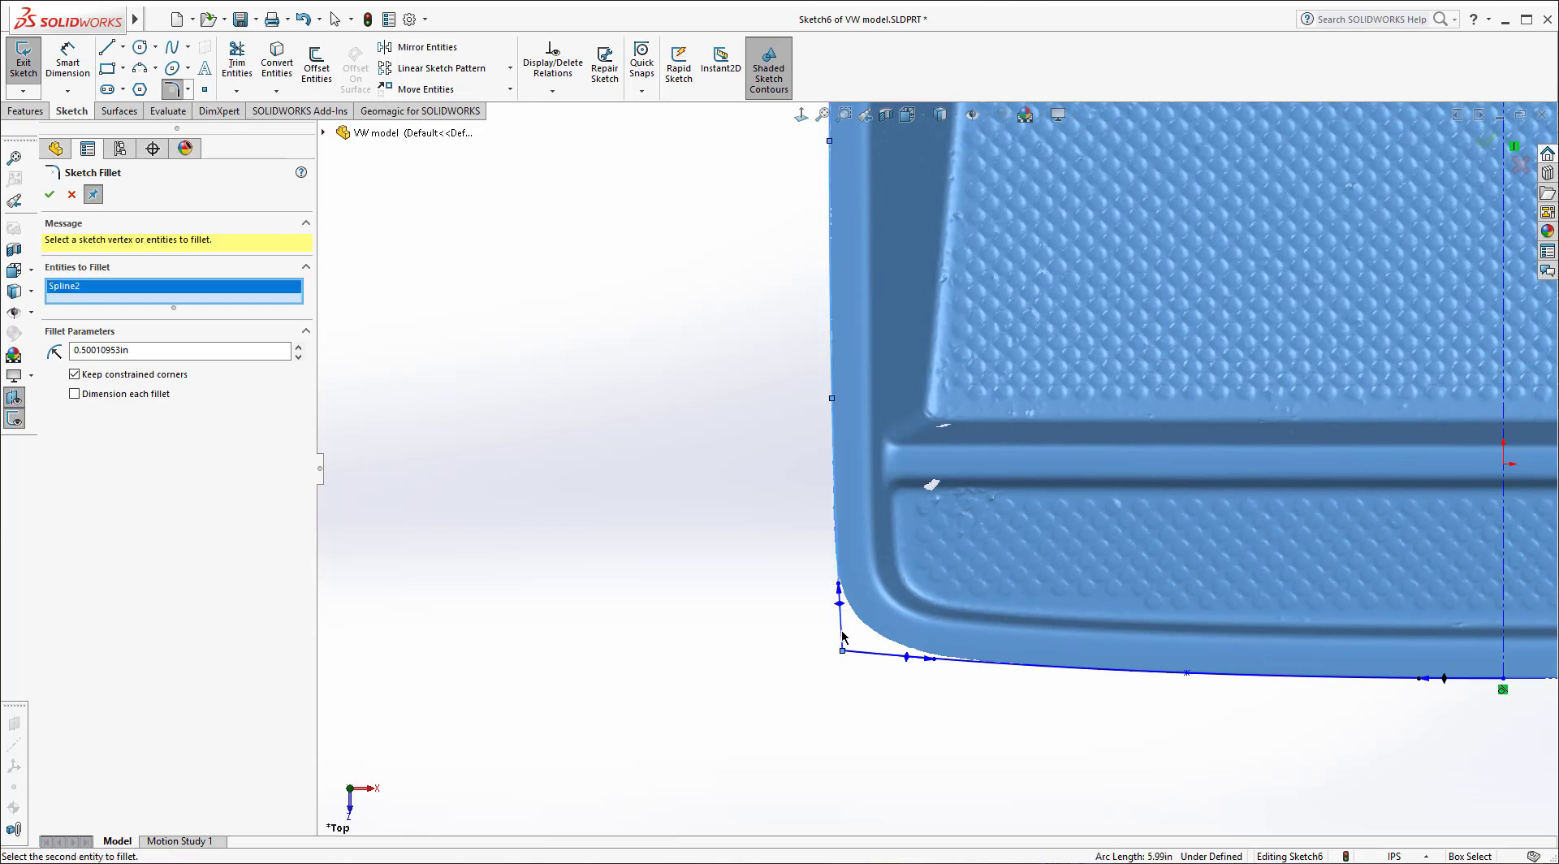
{"action": "left_click", "coordinate": [849, 643]}
{"action": "left_click", "coordinate": [861, 656]}
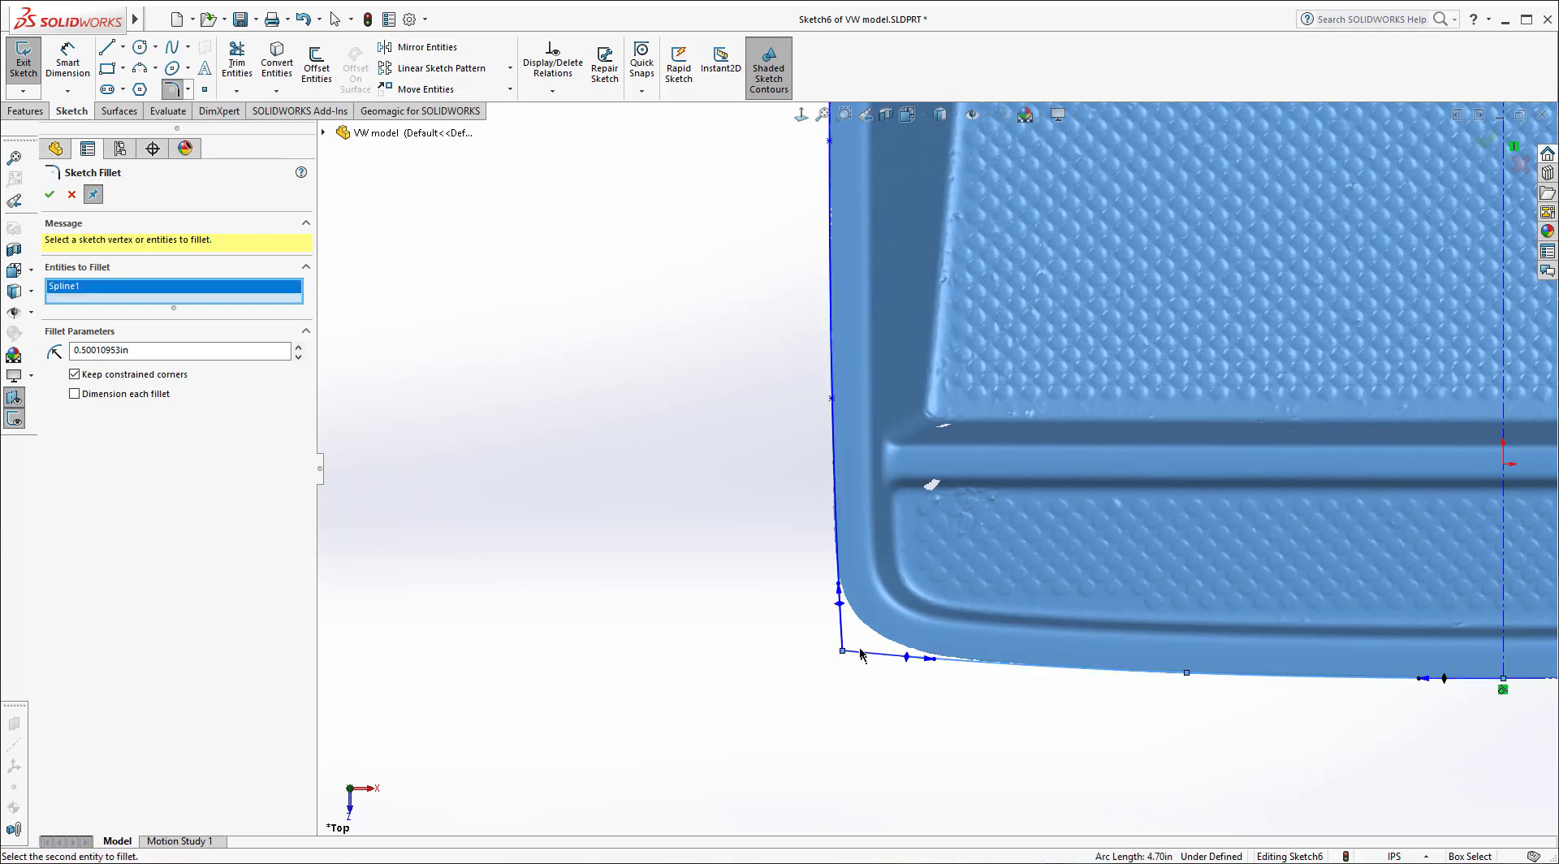
{"action": "left_click_drag", "start_coordinate": [860, 638], "coordinate": [864, 633]}
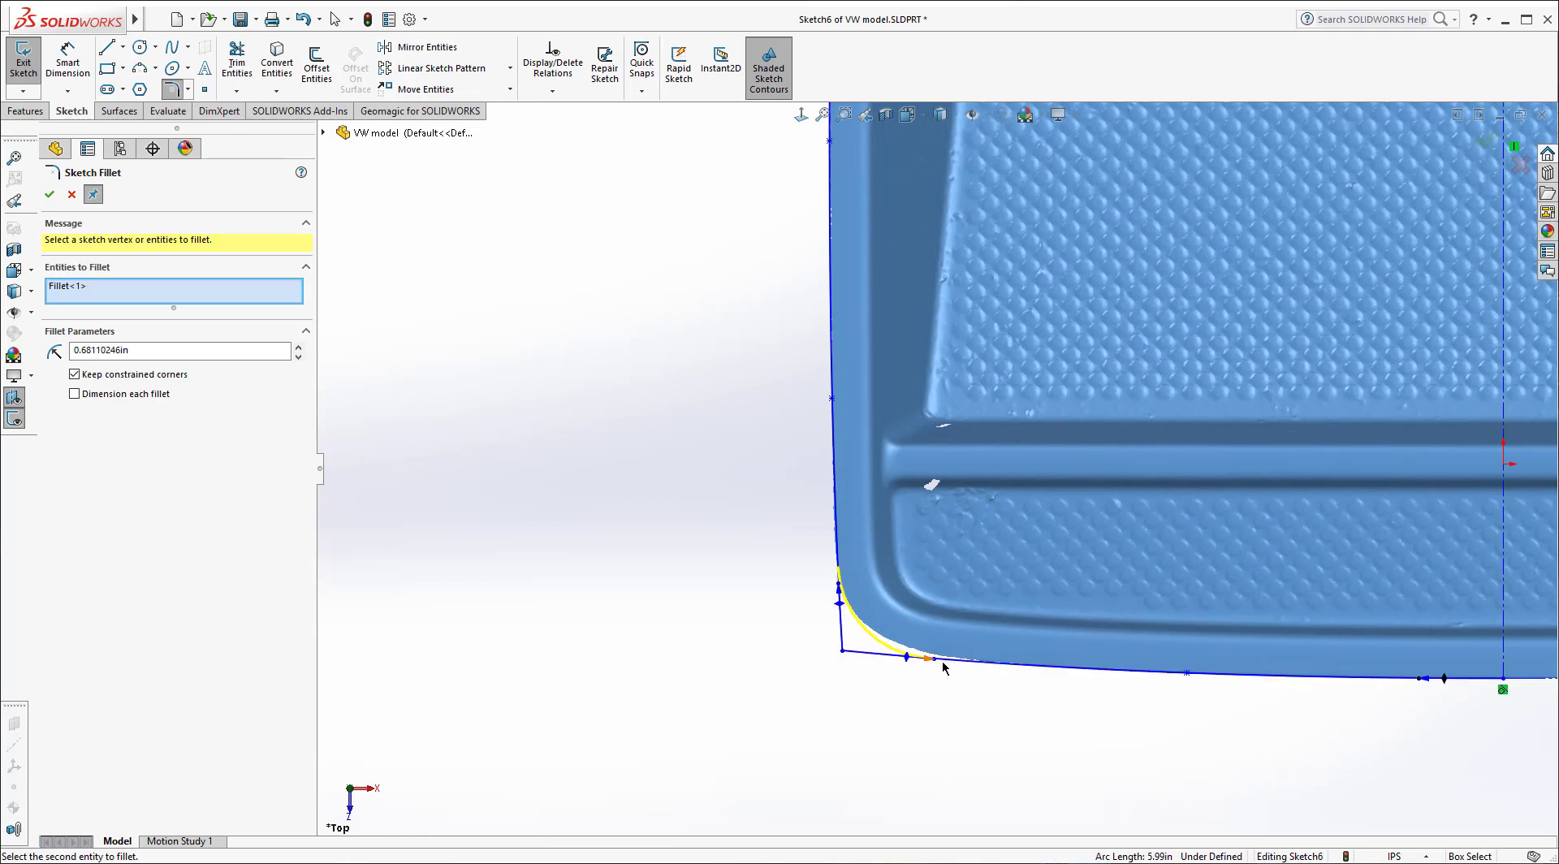
{"action": "left_click", "coordinate": [74, 196]}
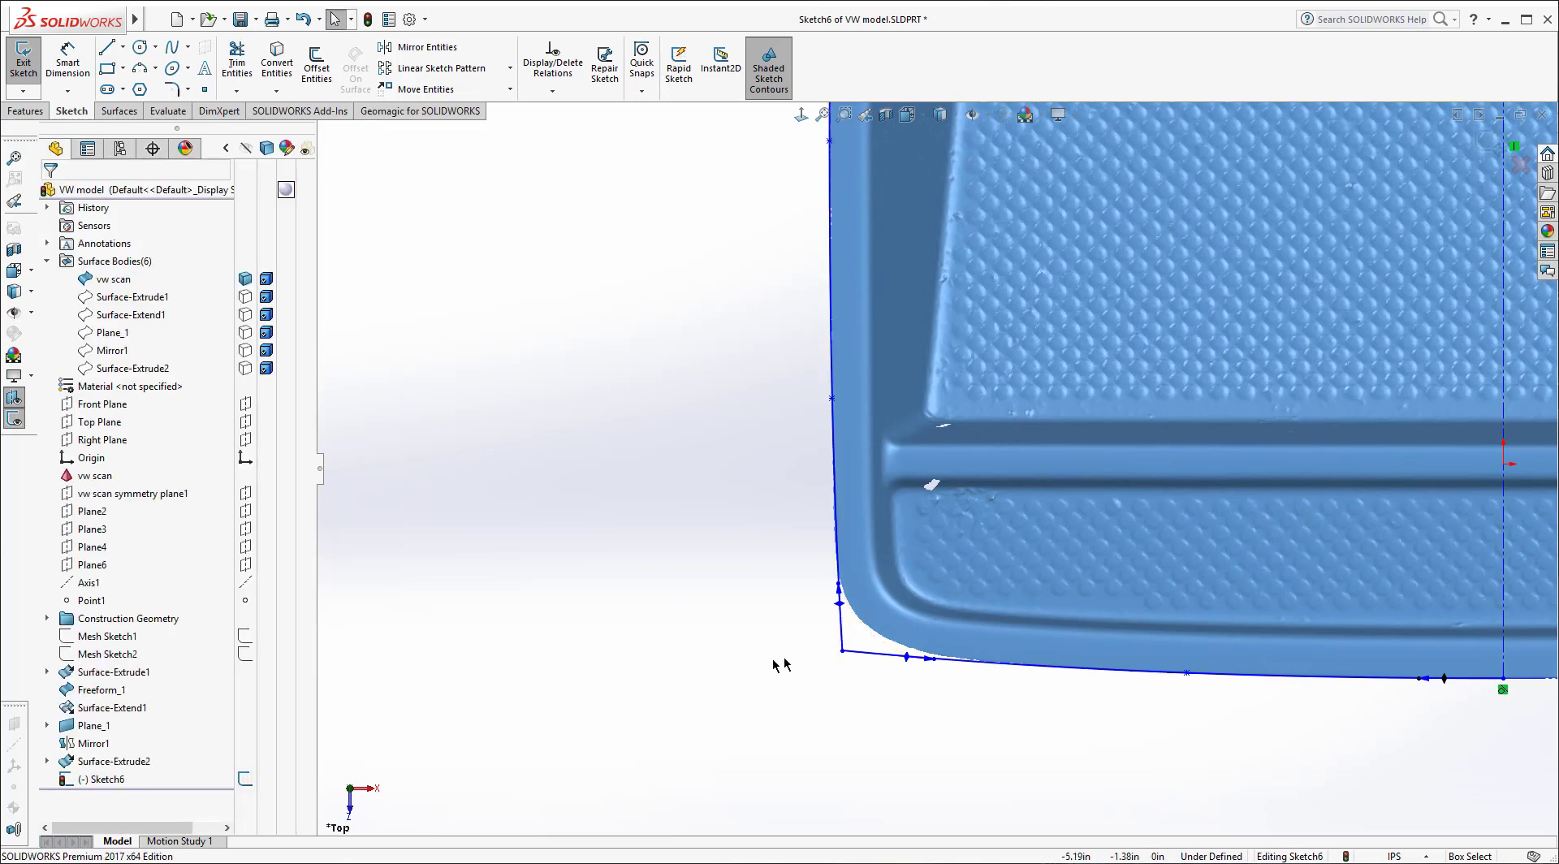
Step: Try moving the front-left corner point to about X -4.71 in, Y -1.31 in, and undo the move
{"action": "left_click", "coordinate": [841, 652]}
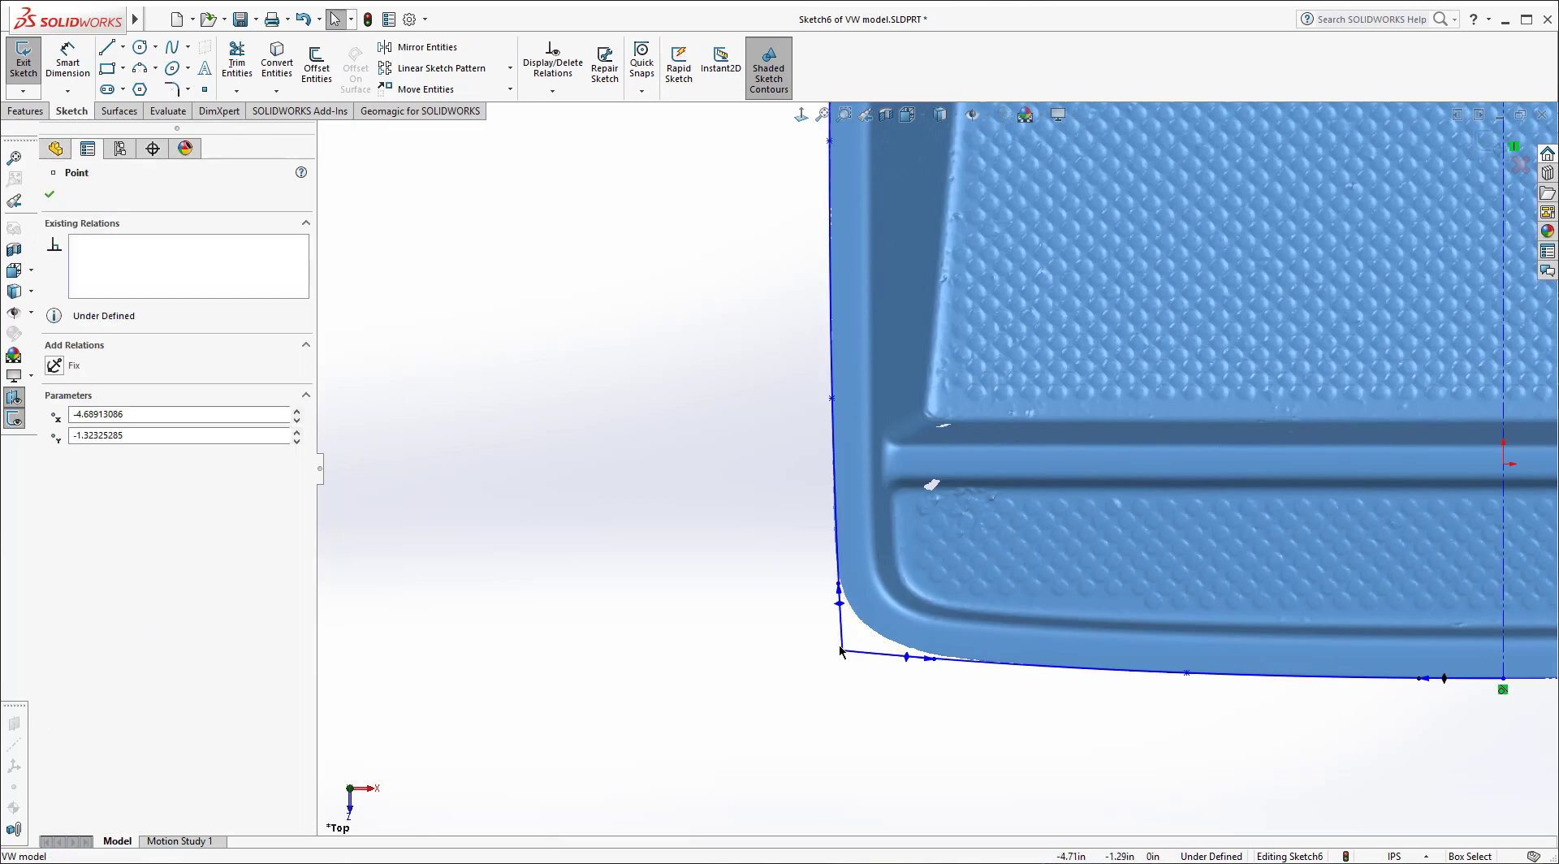
{"action": "left_click_drag", "start_coordinate": [840, 642], "coordinate": [841, 649]}
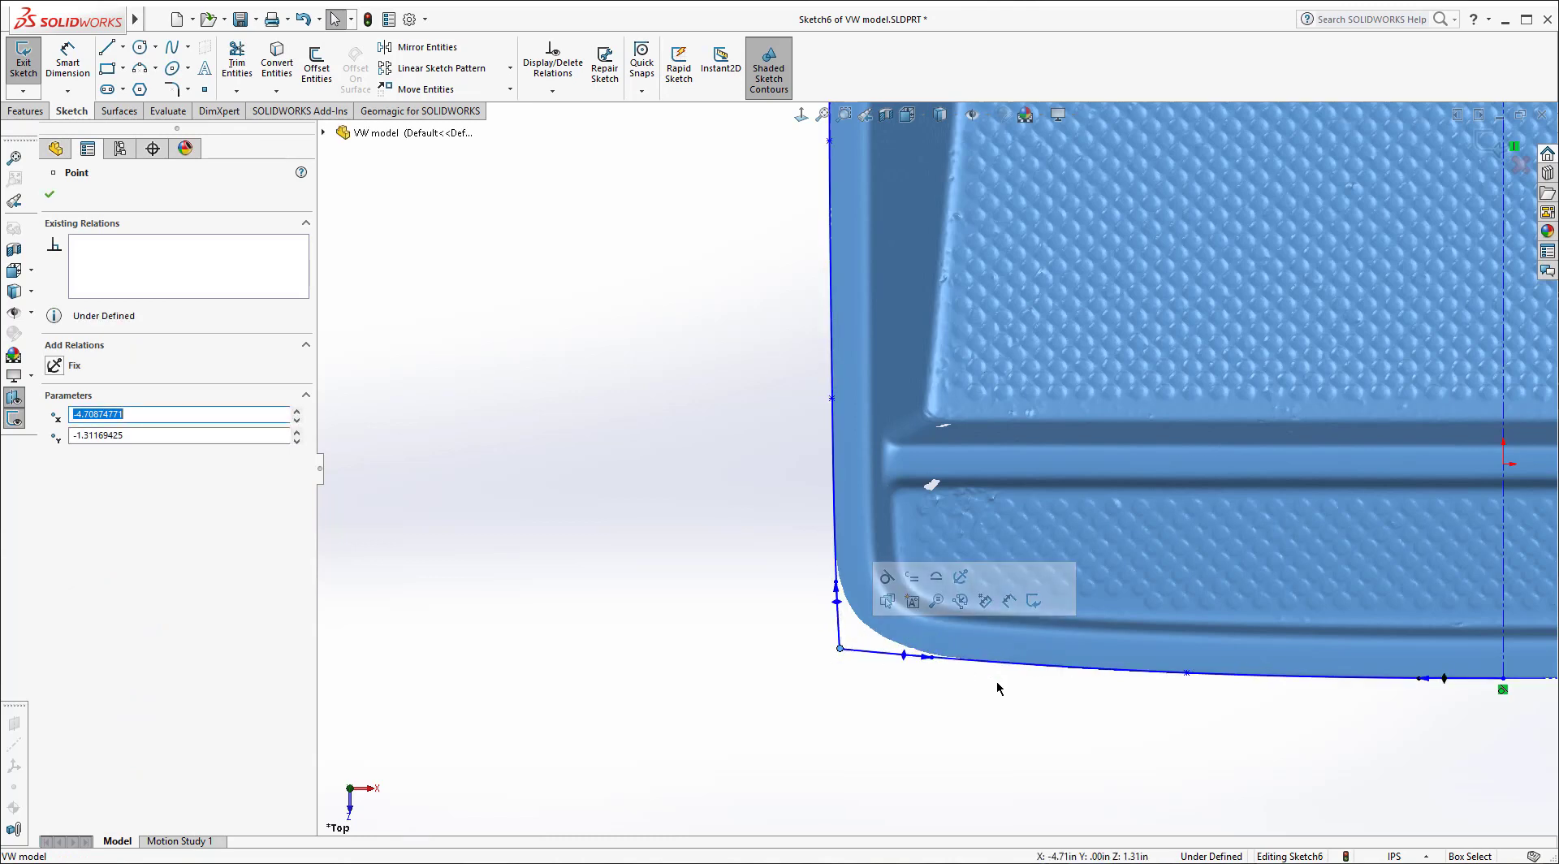
{"action": "key", "text": "ctrl+z"}
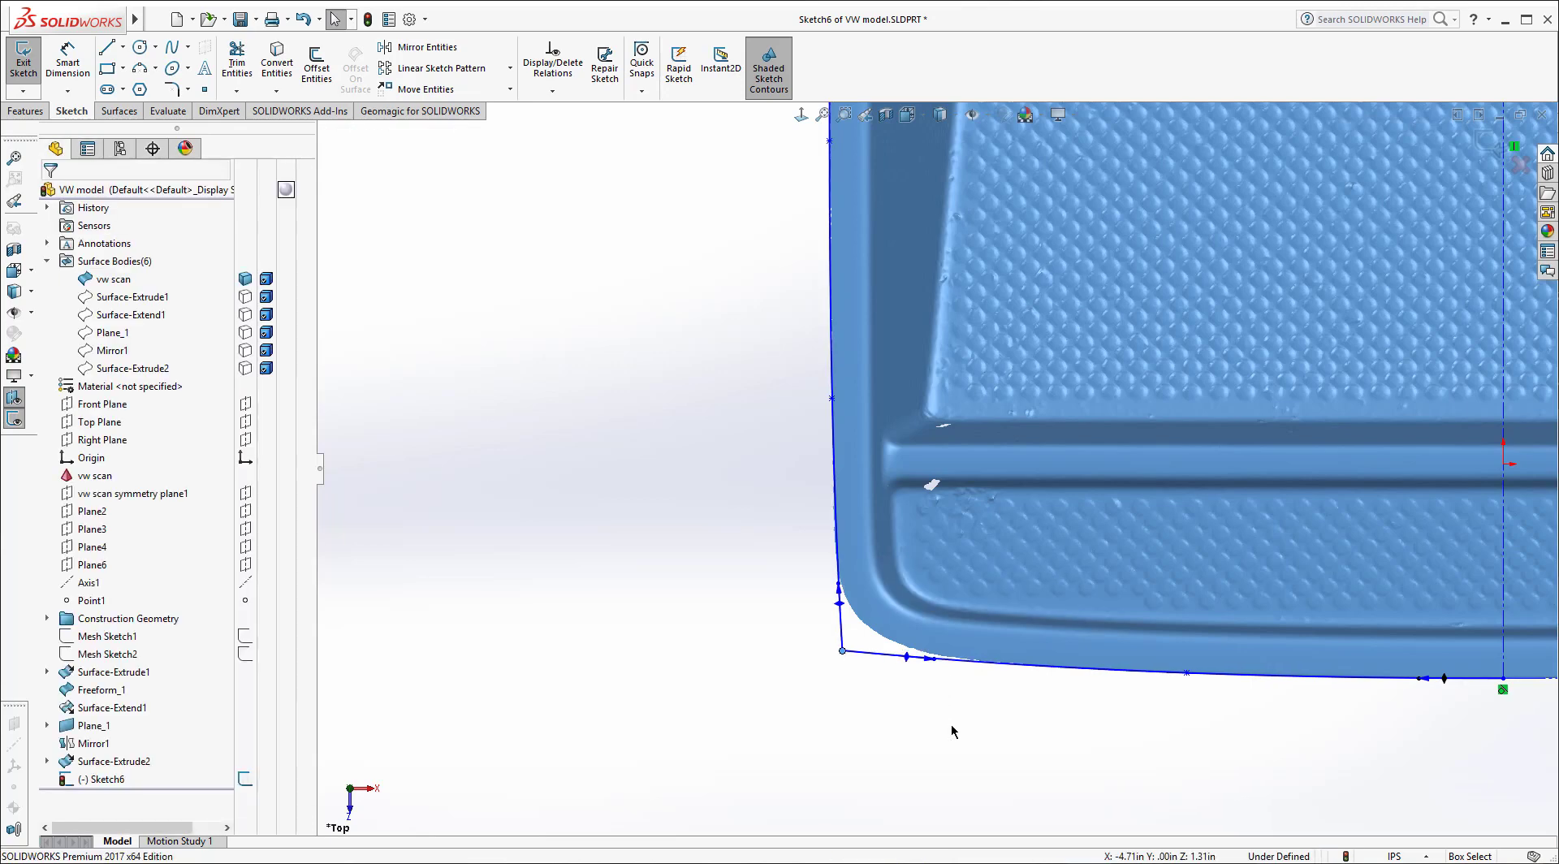
{"action": "left_click", "coordinate": [947, 721]}
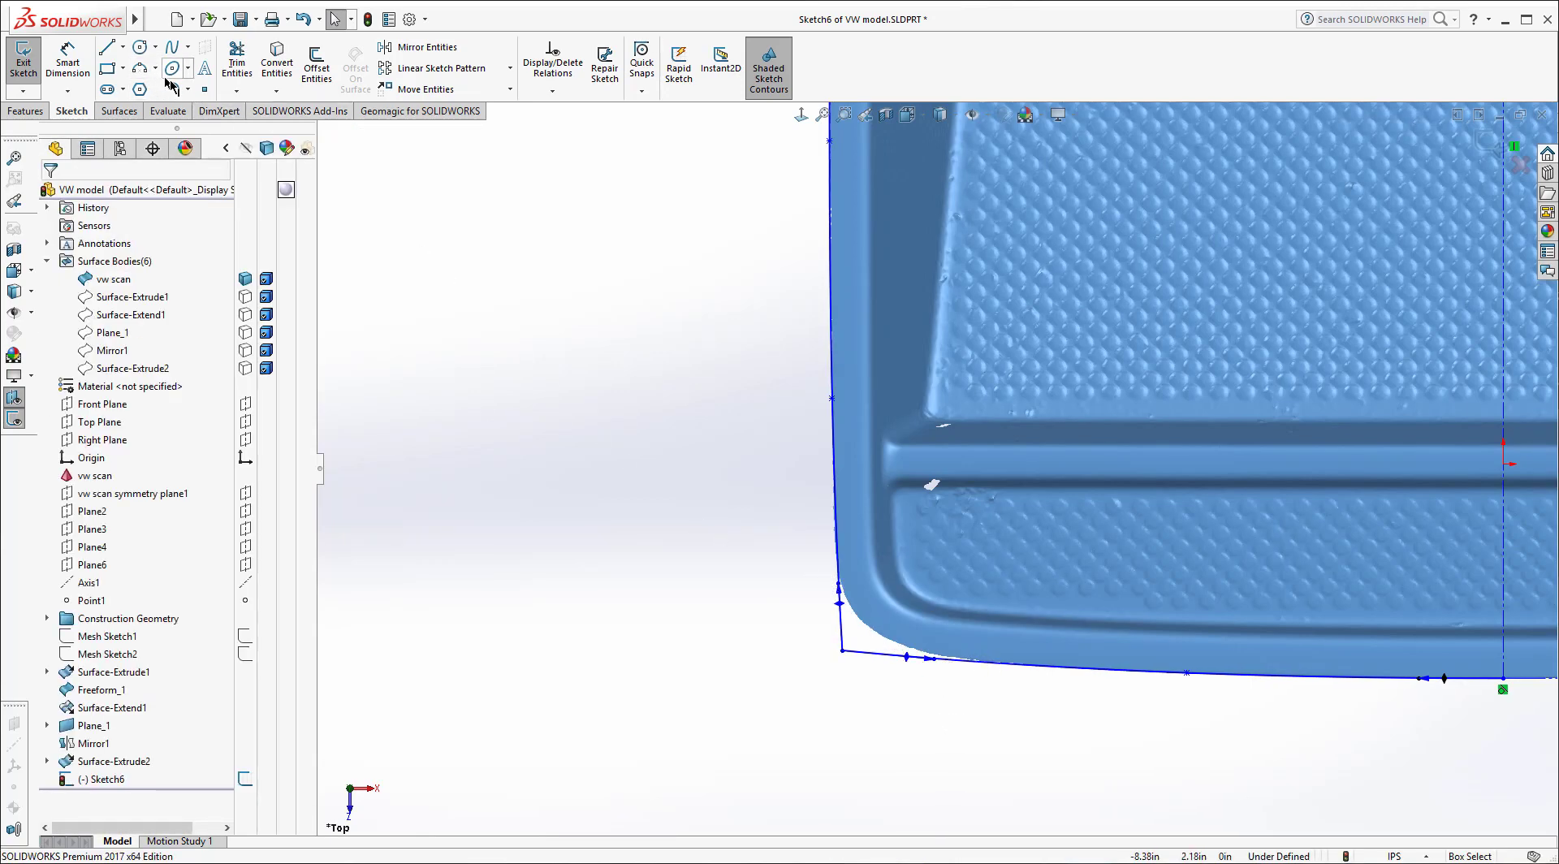
Step: Round the outline's front-left corner between the left and front splines with a sketch fillet of about 0.68 in radius
{"action": "left_click", "coordinate": [173, 47]}
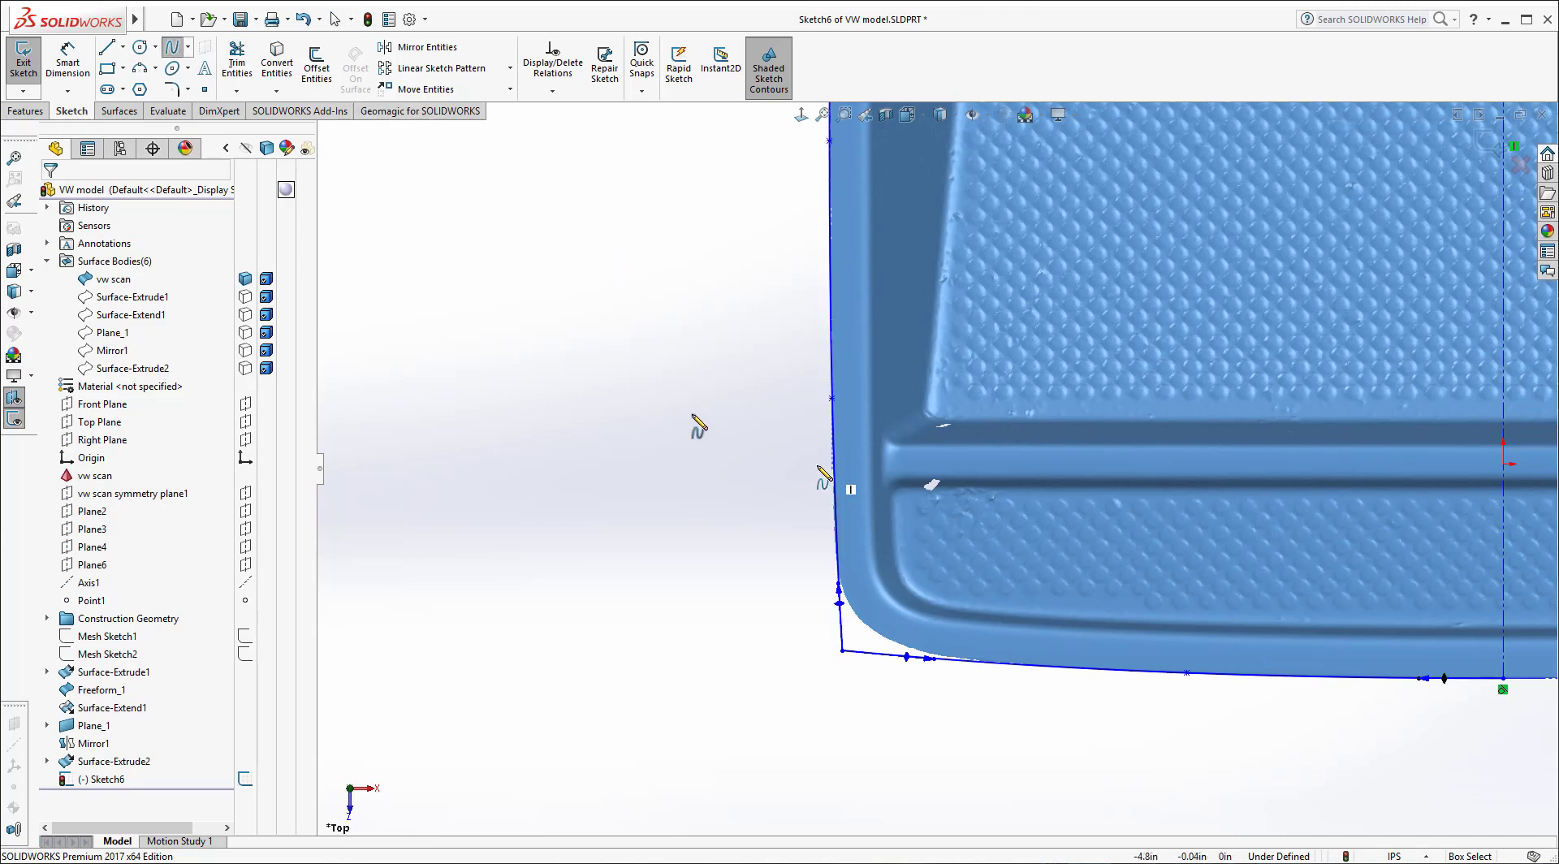
{"action": "left_click", "coordinate": [177, 89]}
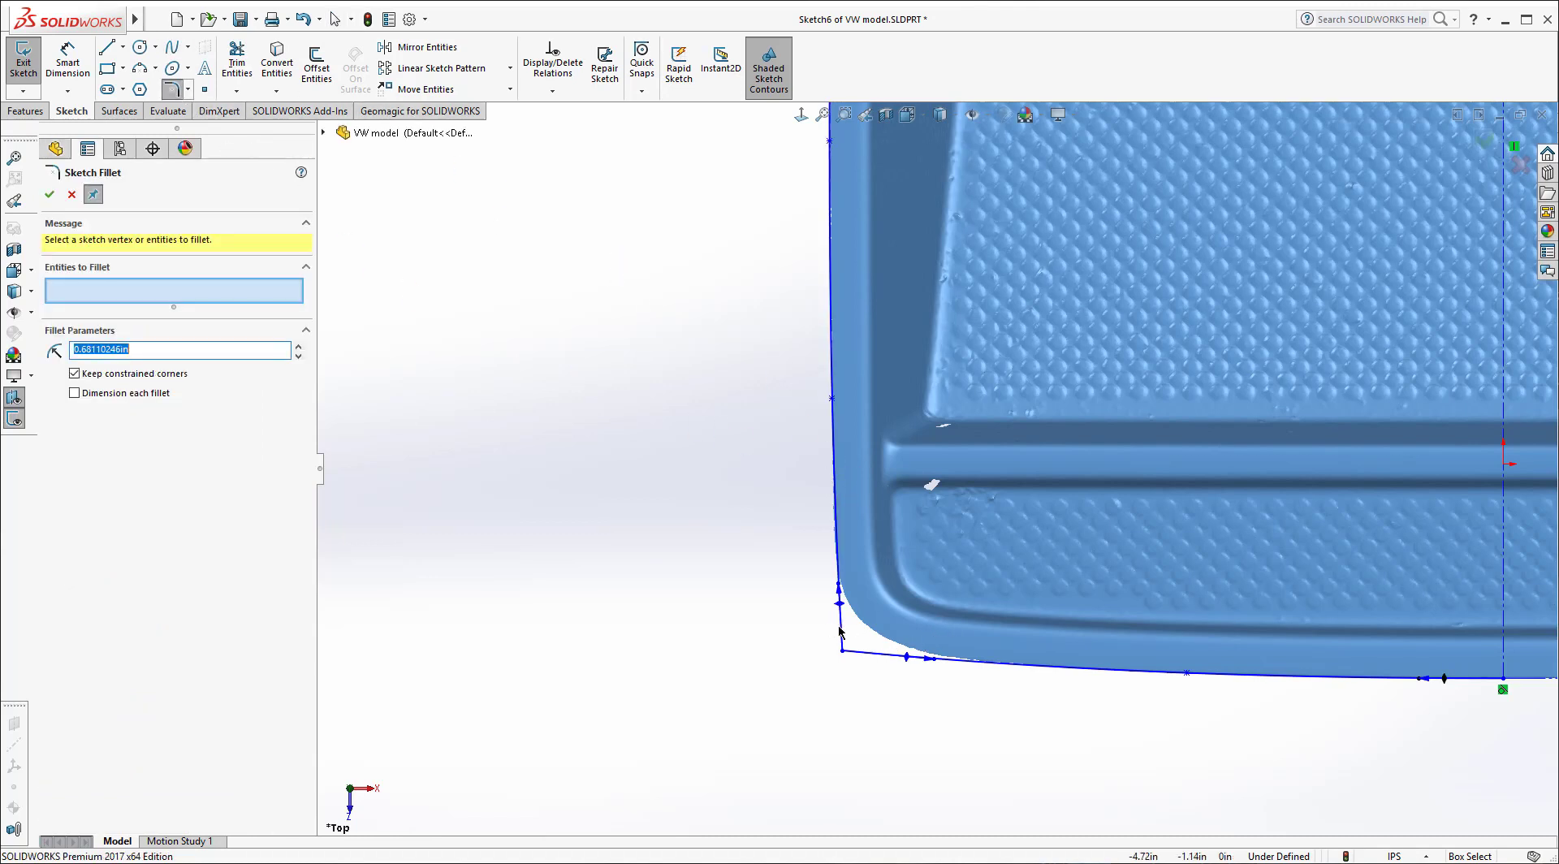
{"action": "left_click", "coordinate": [841, 634]}
{"action": "left_click", "coordinate": [857, 654]}
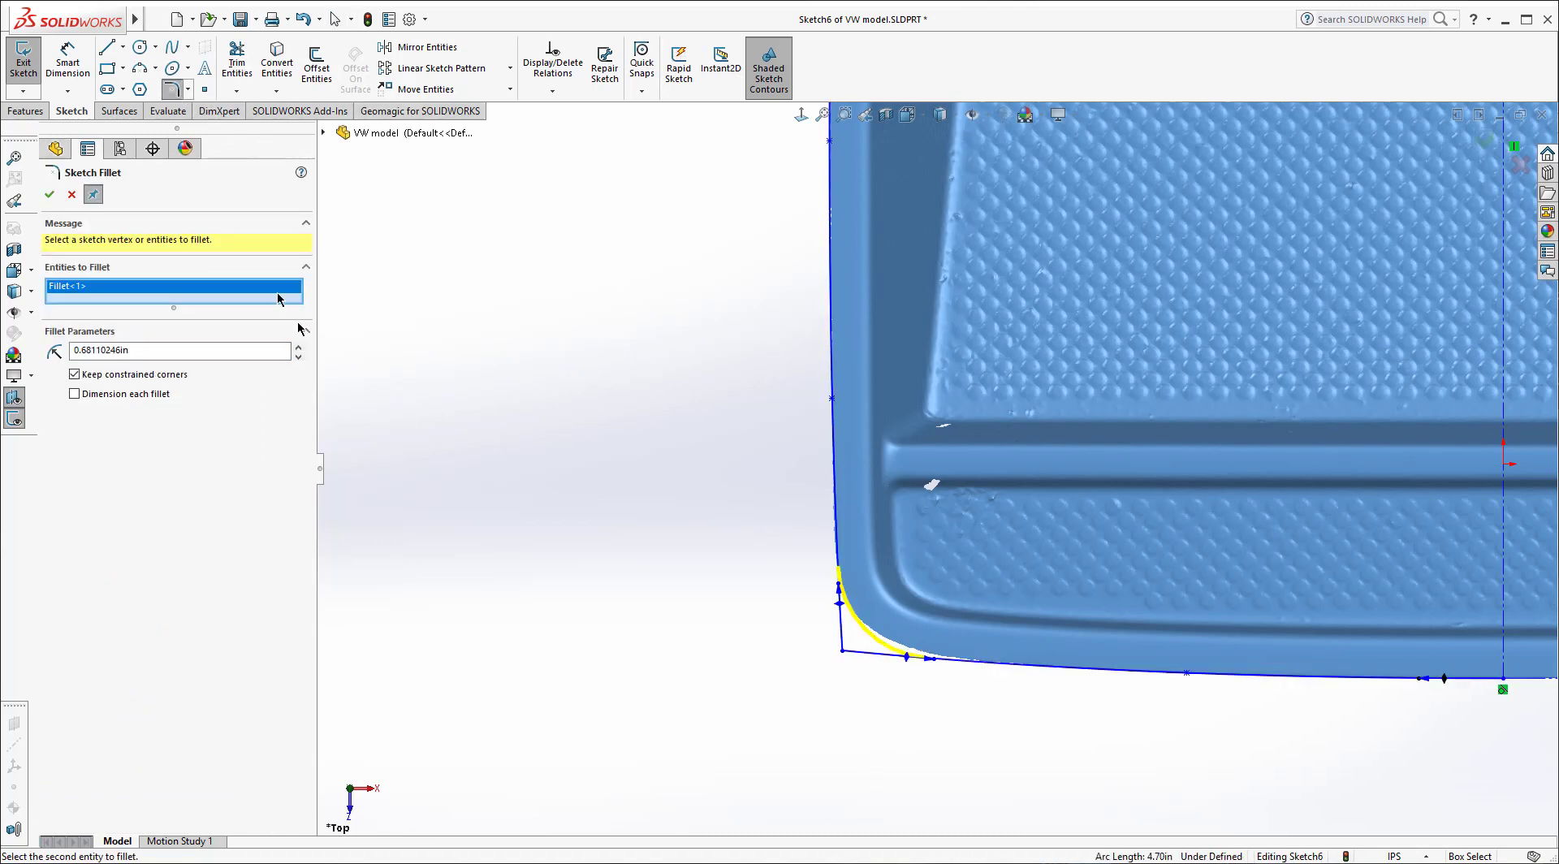
{"action": "key", "text": "f"}
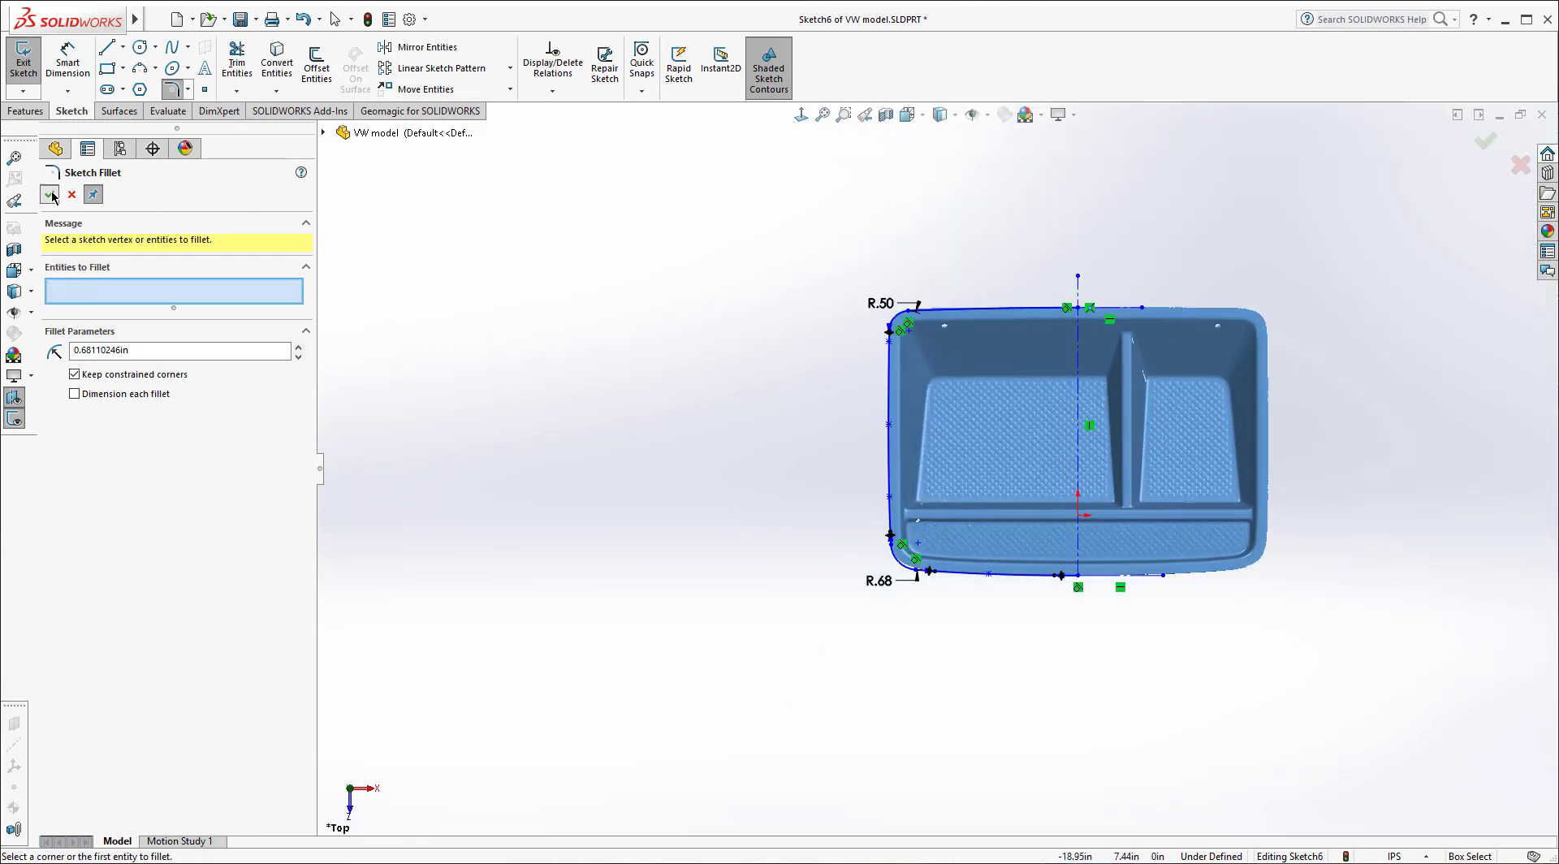
{"action": "key", "text": "Escape"}
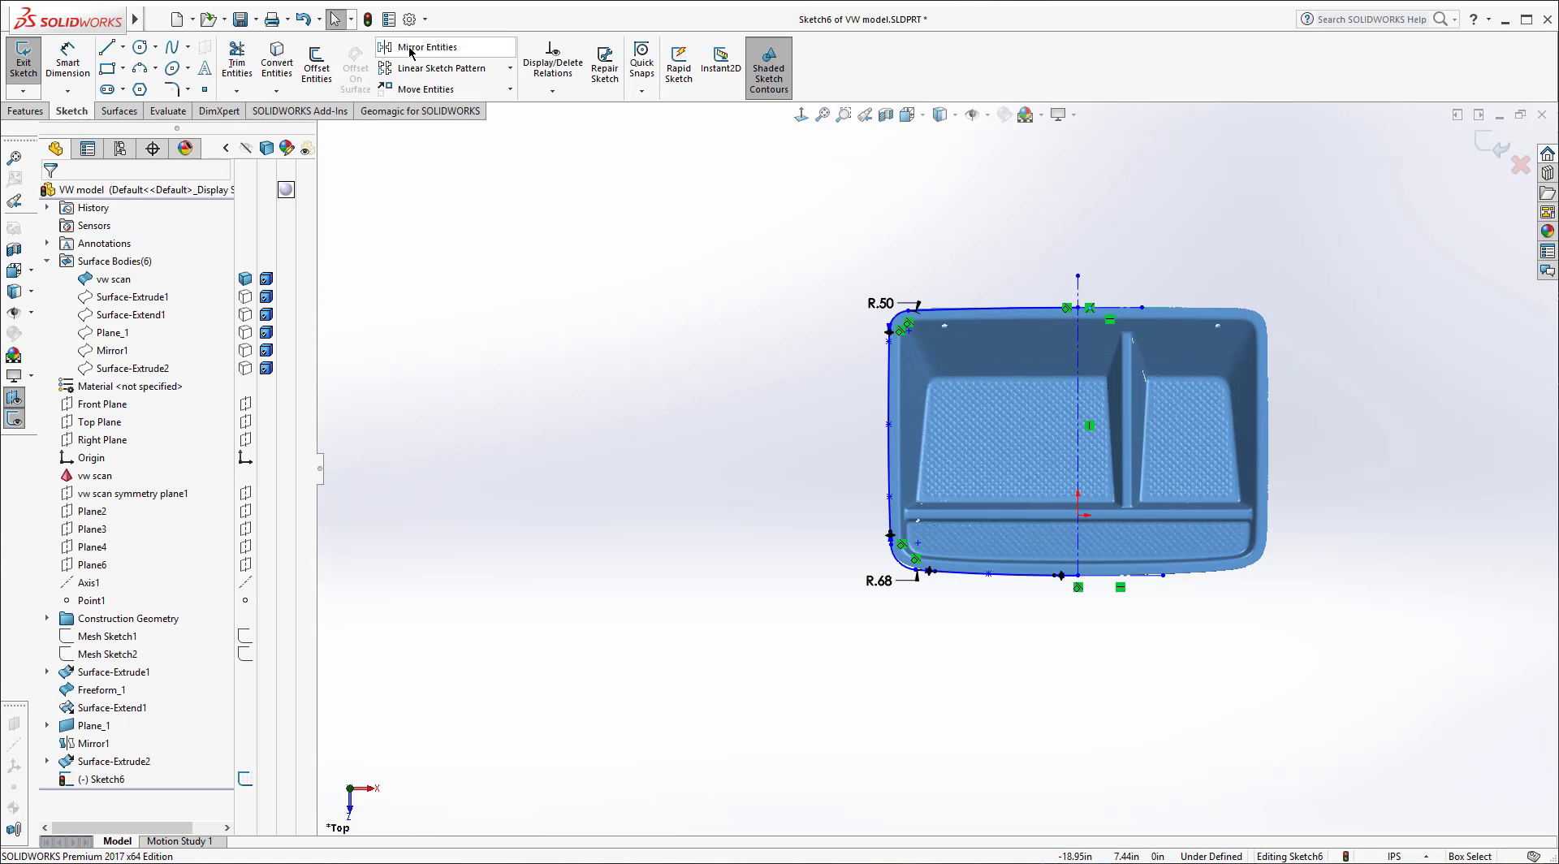
Step: Mirror the rim's left-half outline, including both corner fillets, about the vertical centerline and exit the sketch
{"action": "left_click", "coordinate": [424, 51]}
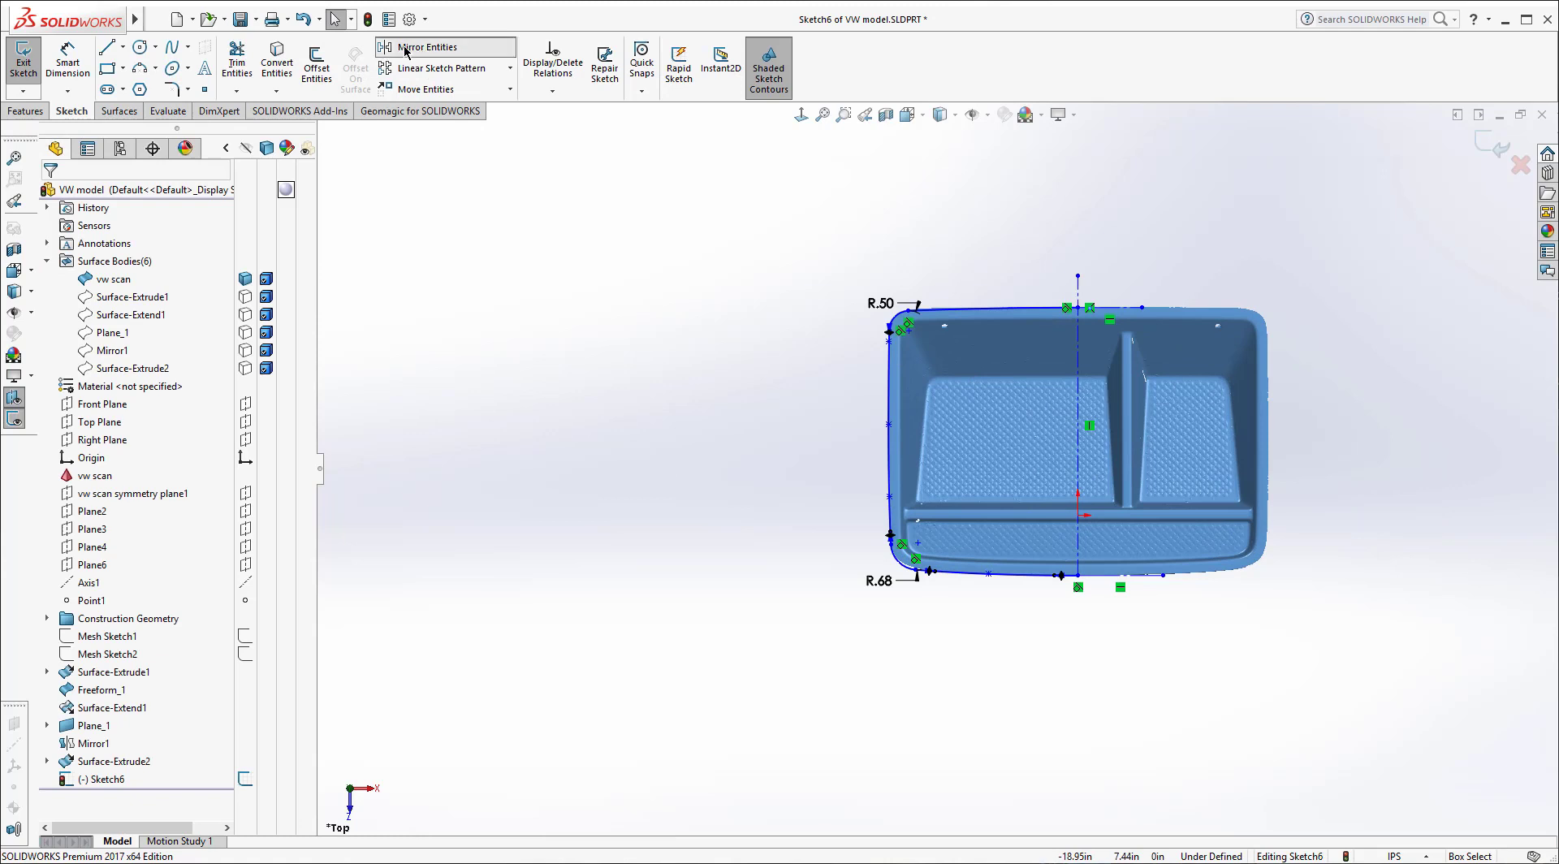
{"action": "left_click", "coordinate": [1079, 387]}
{"action": "left_click_drag", "start_coordinate": [998, 234], "coordinate": [825, 656]}
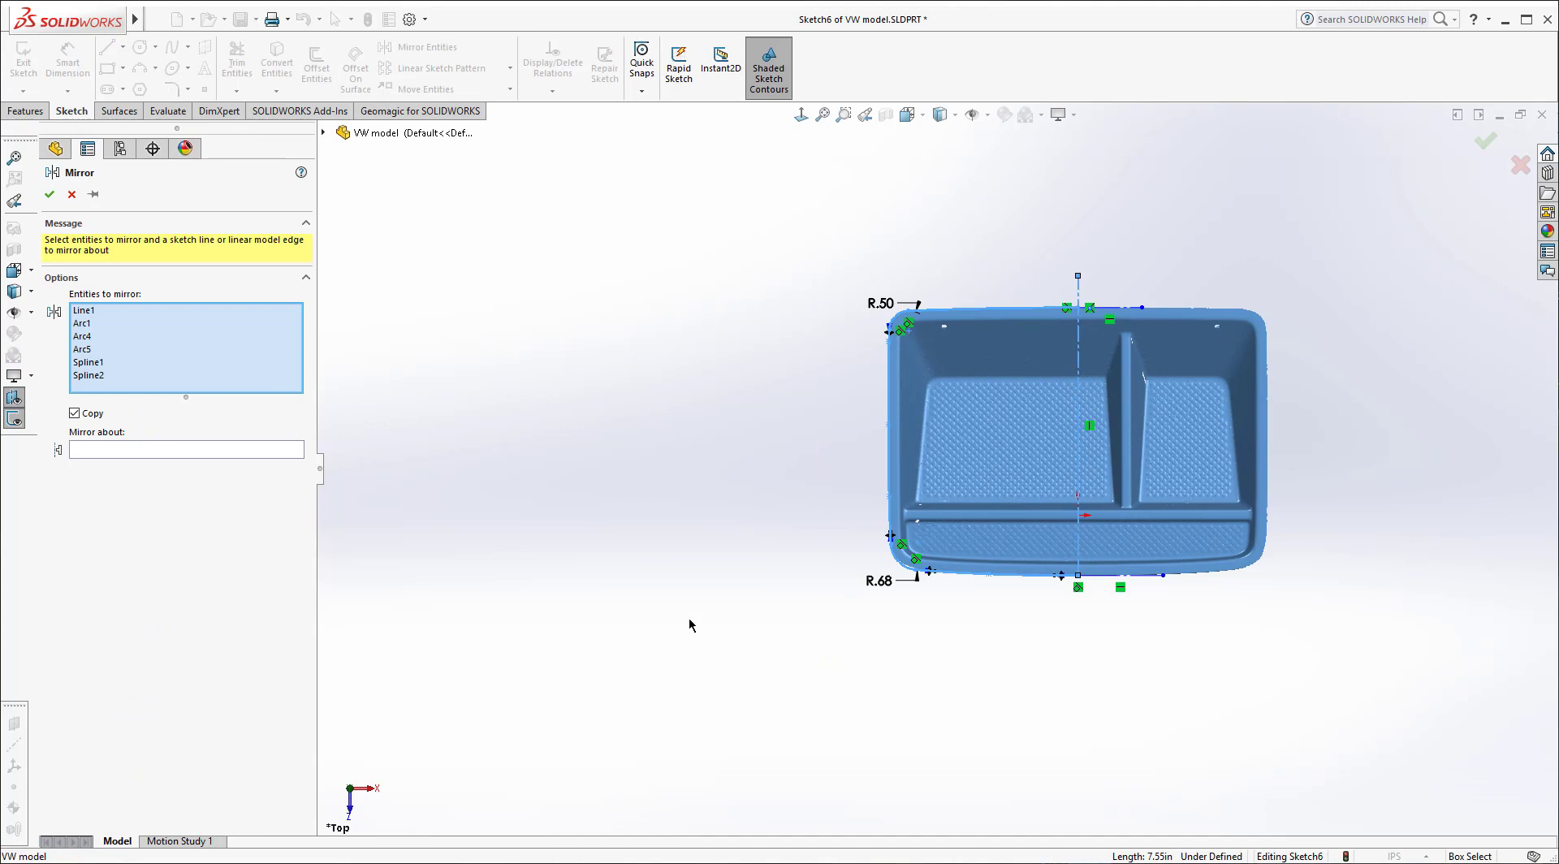
{"action": "left_click", "coordinate": [100, 451]}
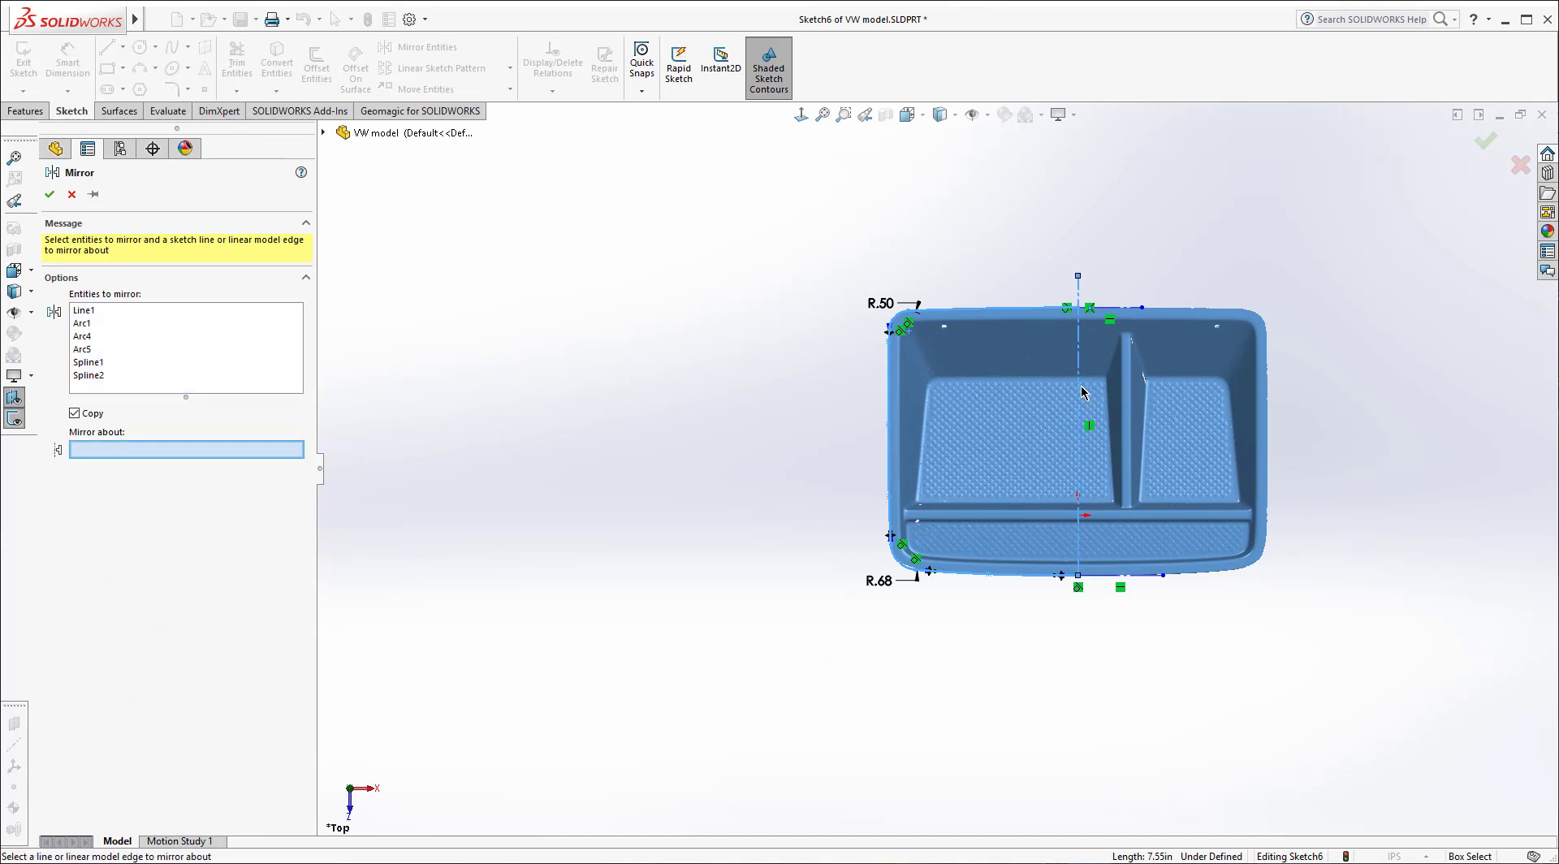
{"action": "left_click", "coordinate": [1080, 428]}
{"action": "left_click", "coordinate": [51, 195]}
{"action": "middle_click_drag", "start_coordinate": [1048, 621], "coordinate": [1015, 372]}
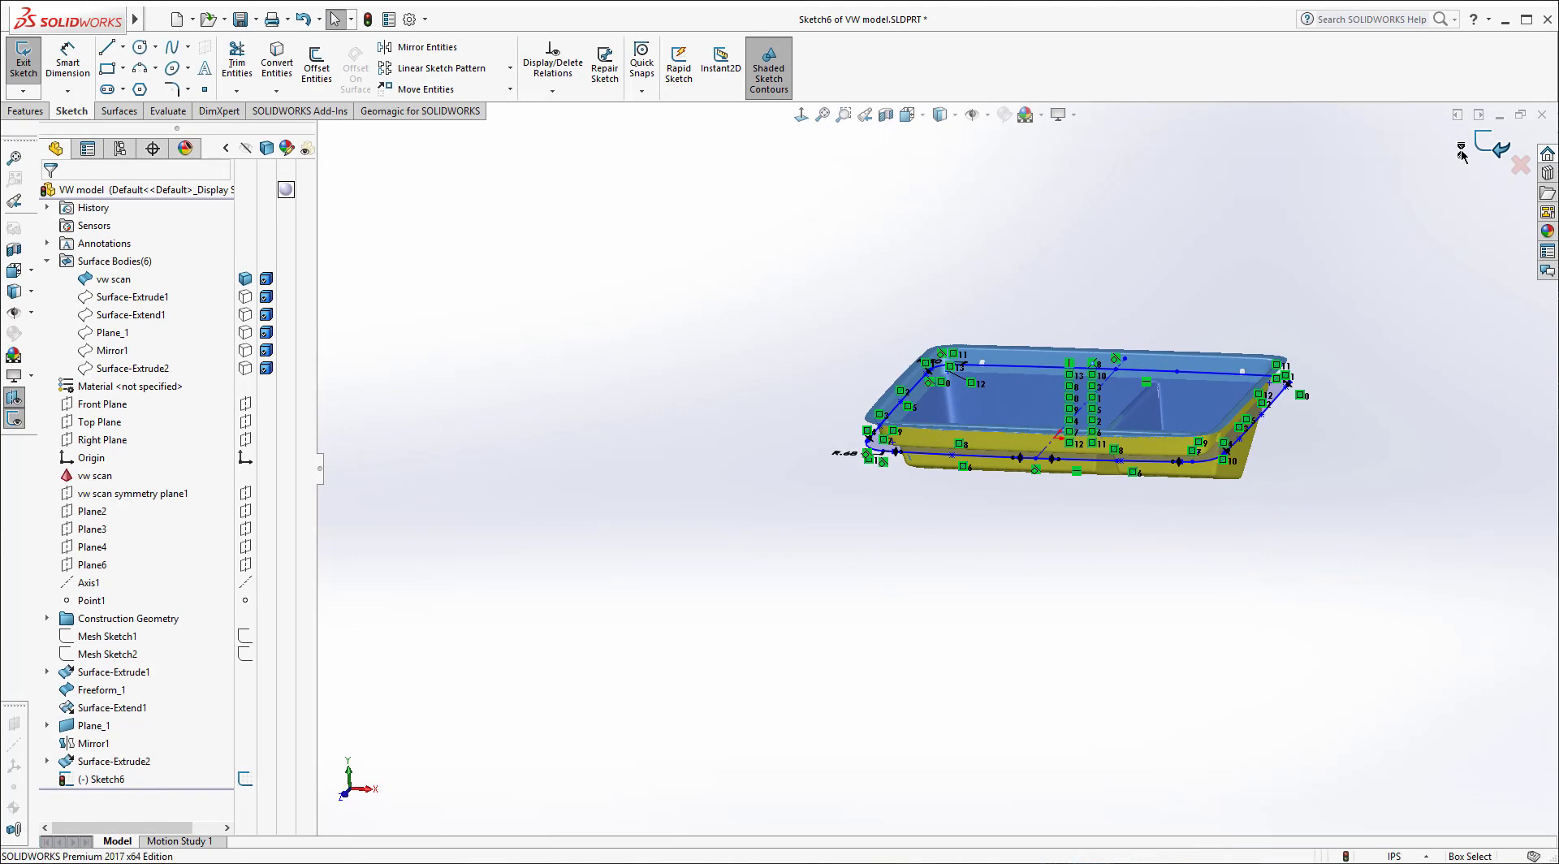
{"action": "left_click", "coordinate": [1493, 148]}
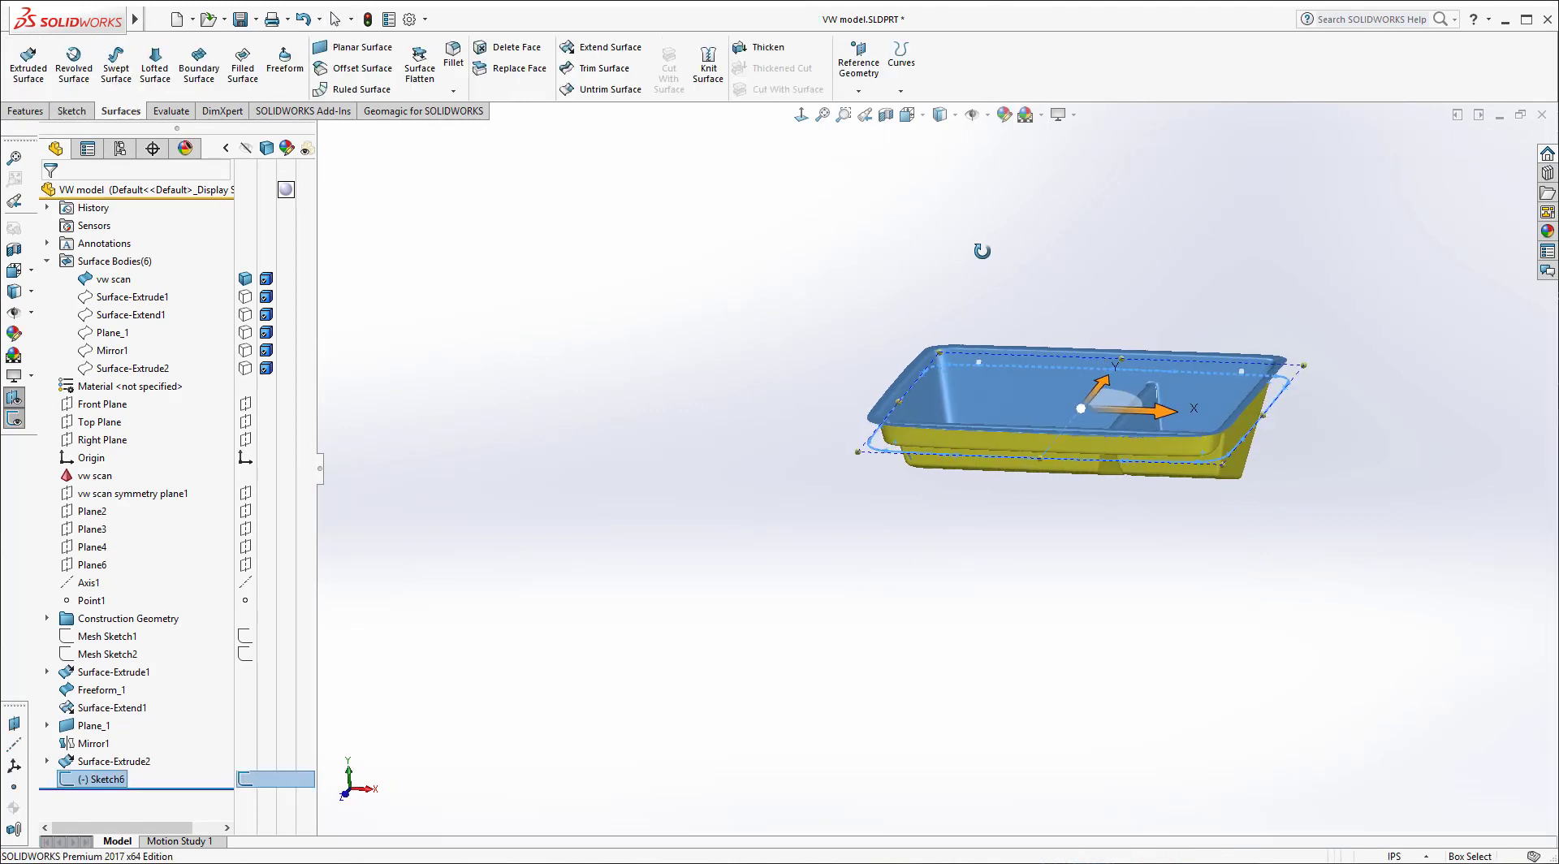
Step: Extrude the completed rim outline as a surface from the sketch plane with a blind depth of 2 in
{"action": "left_click", "coordinate": [29, 71]}
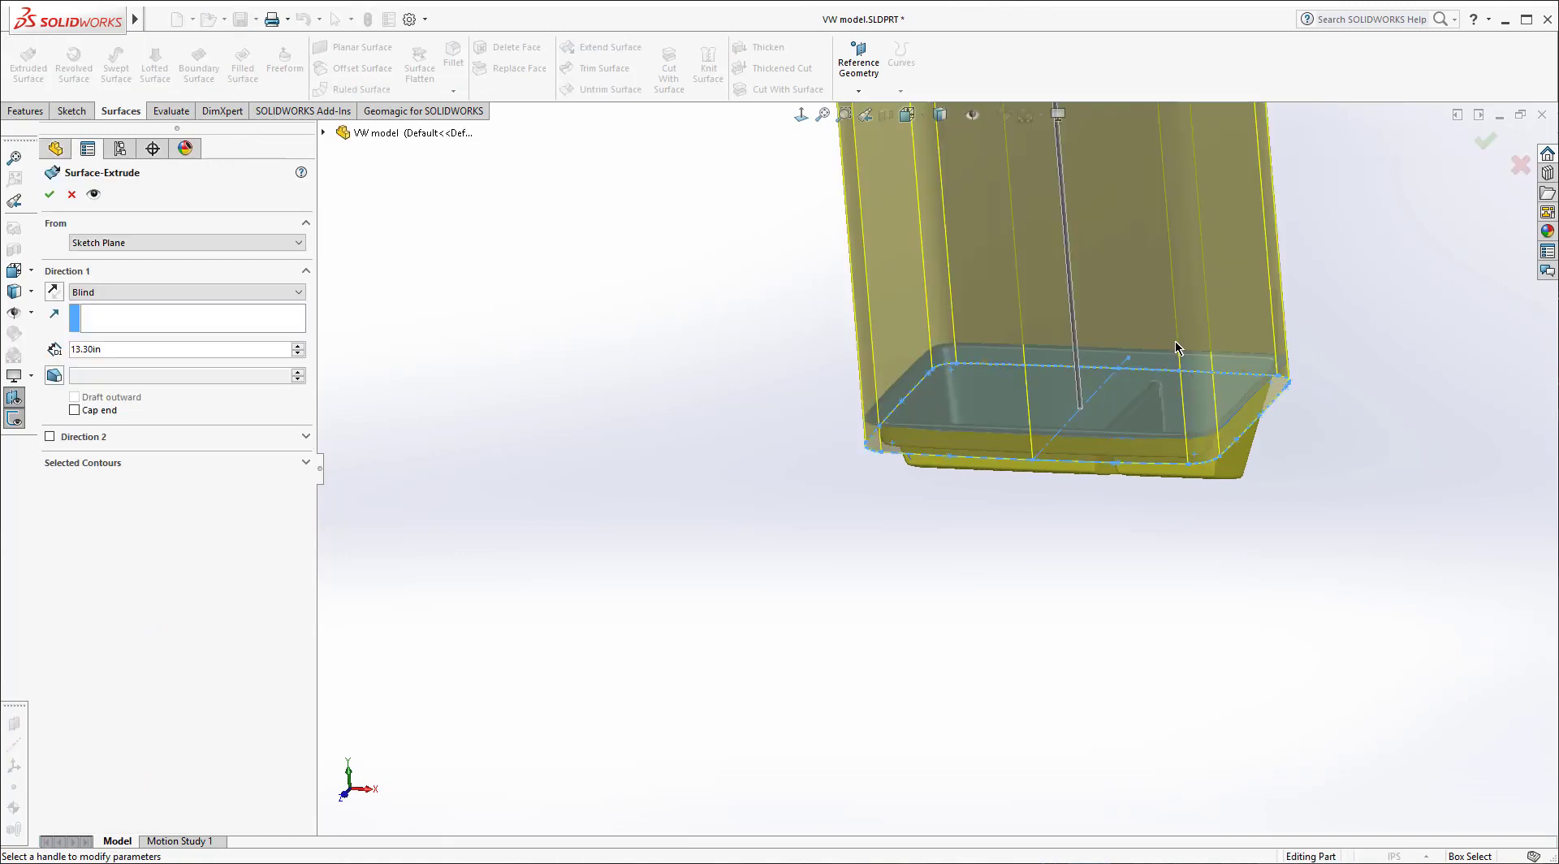
{"action": "double_click", "coordinate": [124, 350]}
{"action": "type", "text": "2"}
{"action": "key", "text": "Return"}
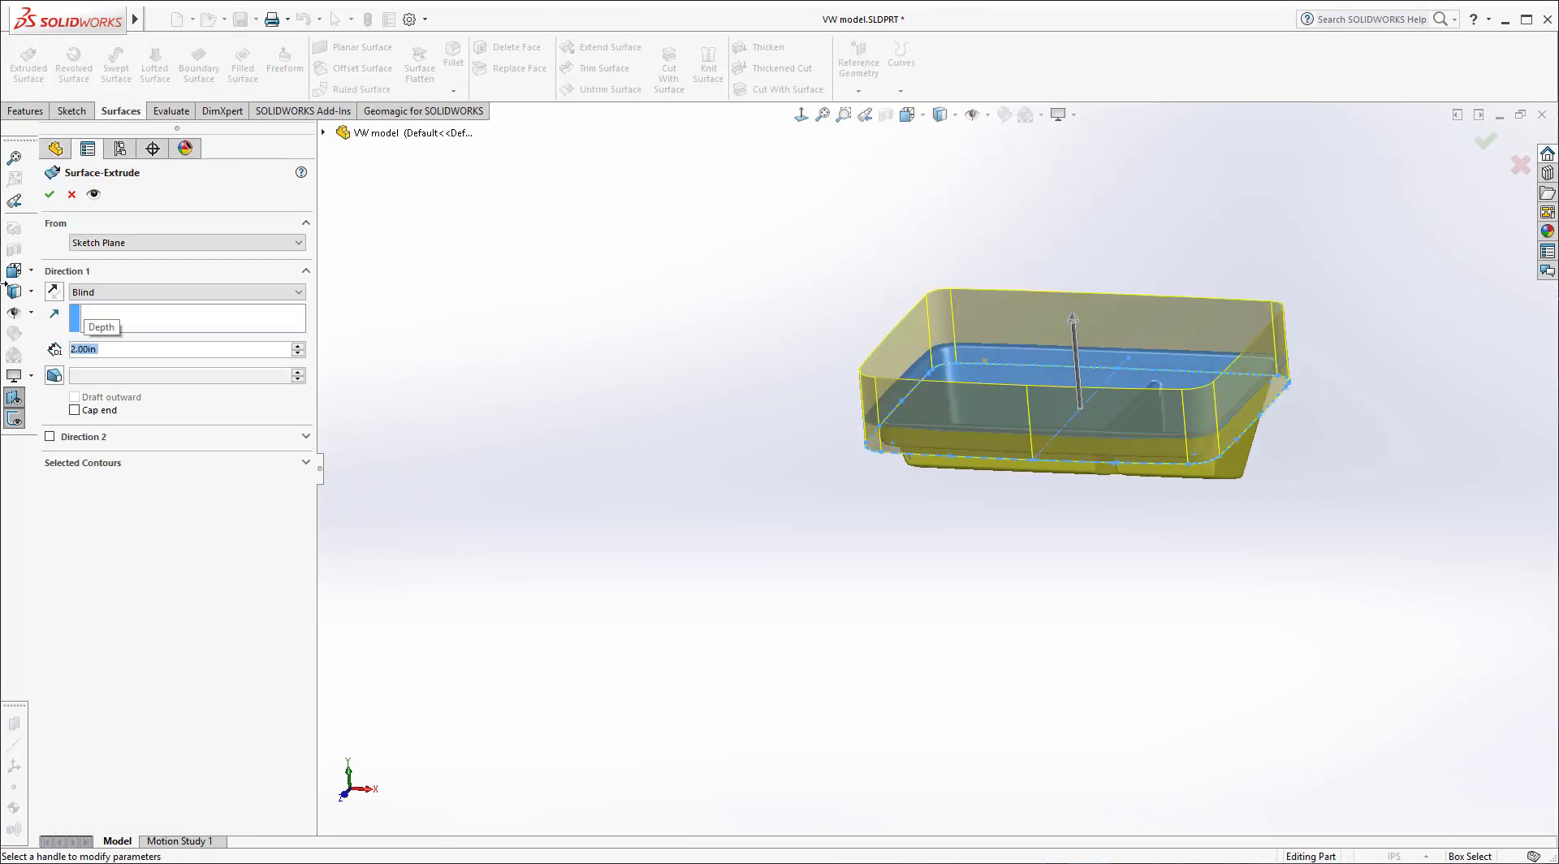
{"action": "left_click", "coordinate": [49, 195]}
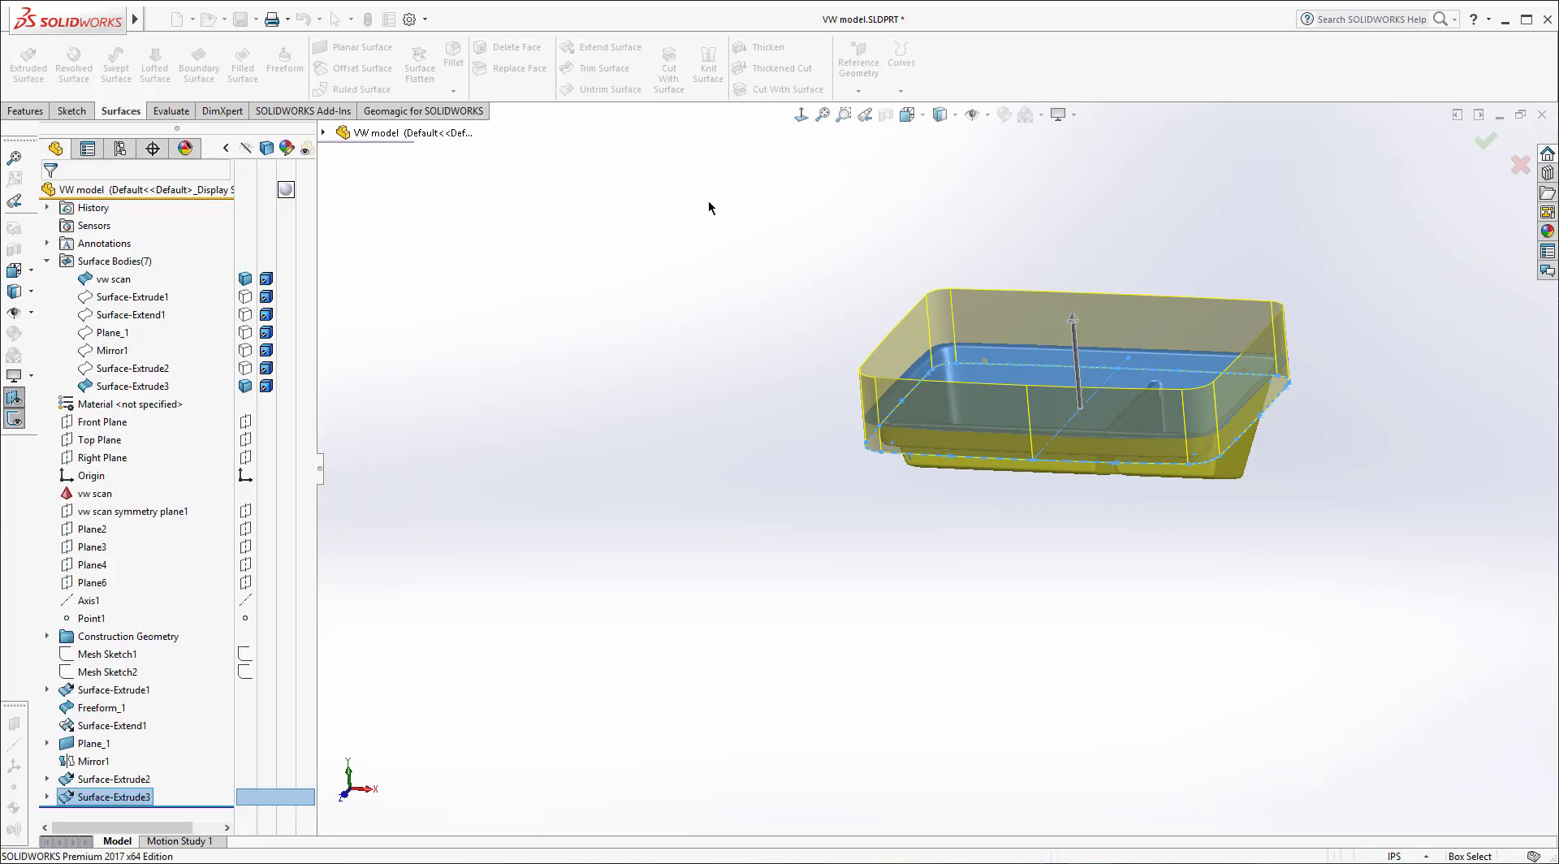
Step: Show the hidden surface bodies Surface-Extrude2, Mirror1, Plane_1 and Surface-Extend1
{"action": "middle_click_drag", "start_coordinate": [1050, 260], "coordinate": [1082, 349]}
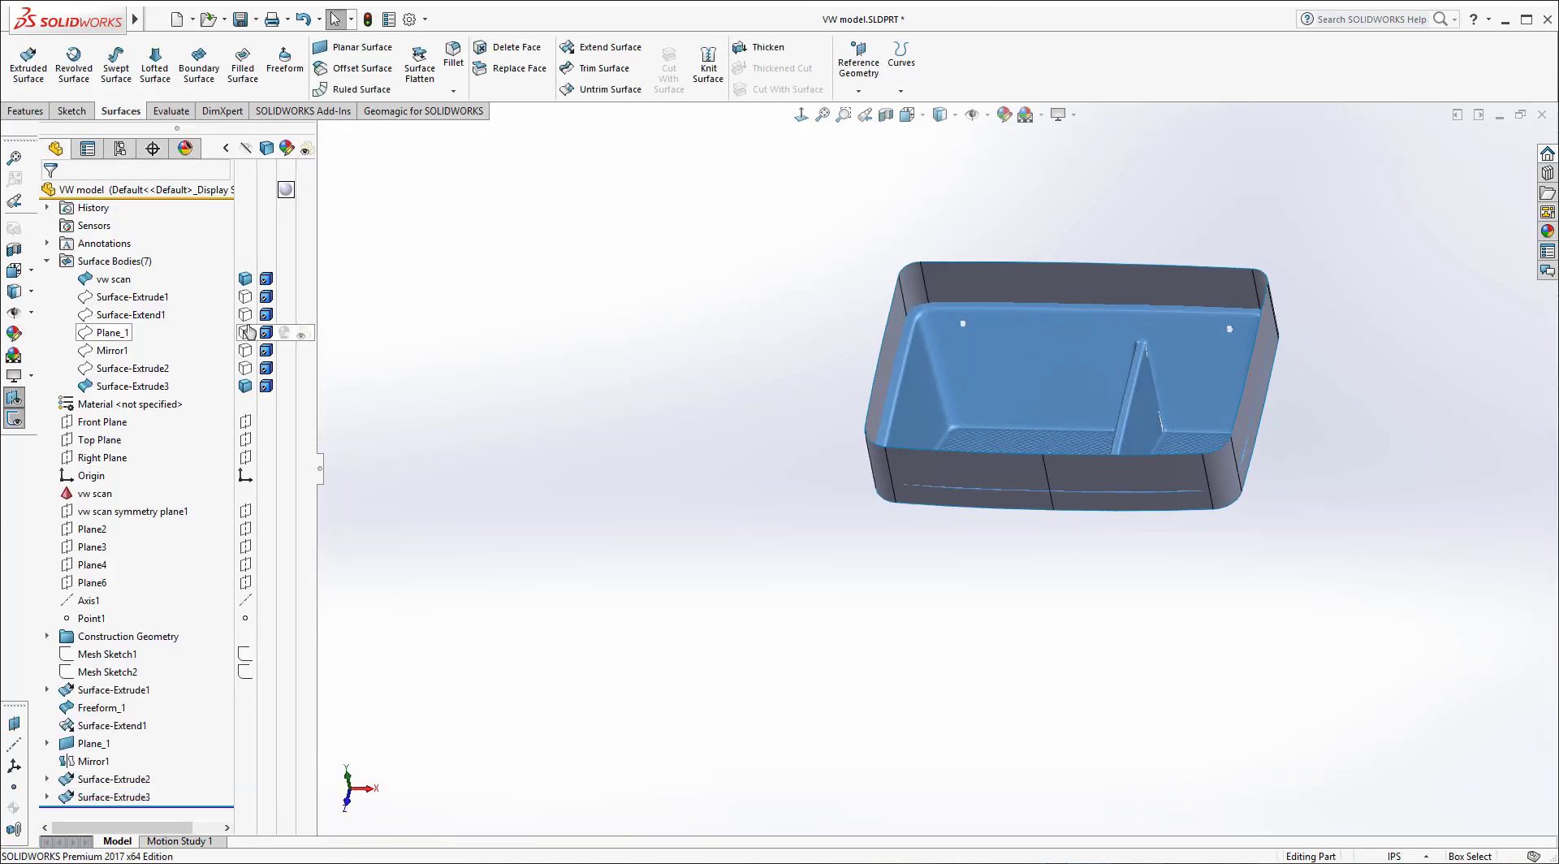
{"action": "left_click", "coordinate": [244, 368]}
{"action": "left_click", "coordinate": [245, 350]}
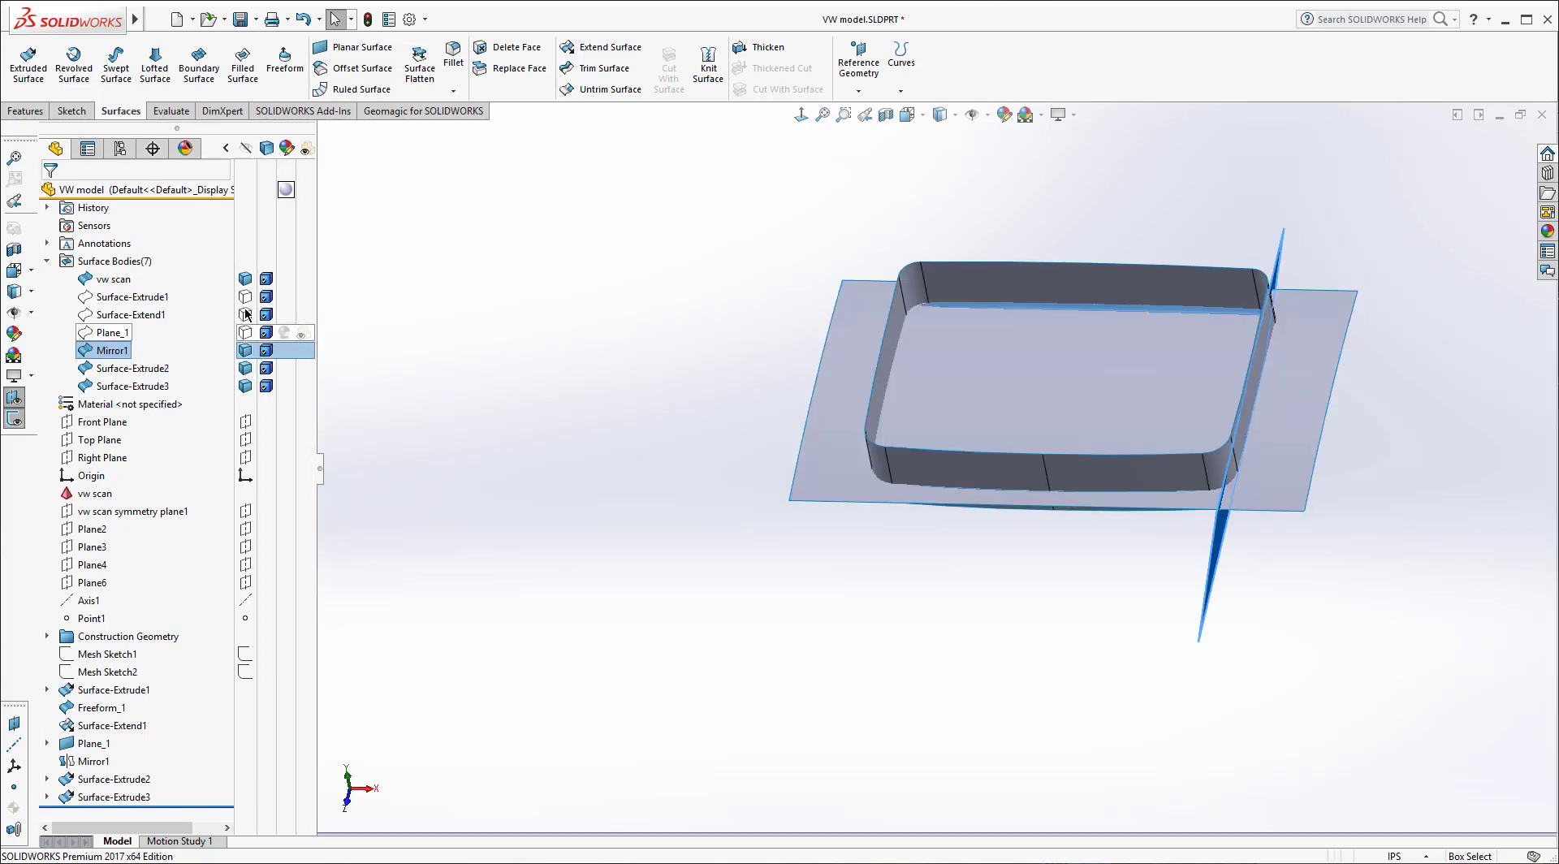
{"action": "left_click", "coordinate": [245, 332]}
{"action": "left_click", "coordinate": [245, 314]}
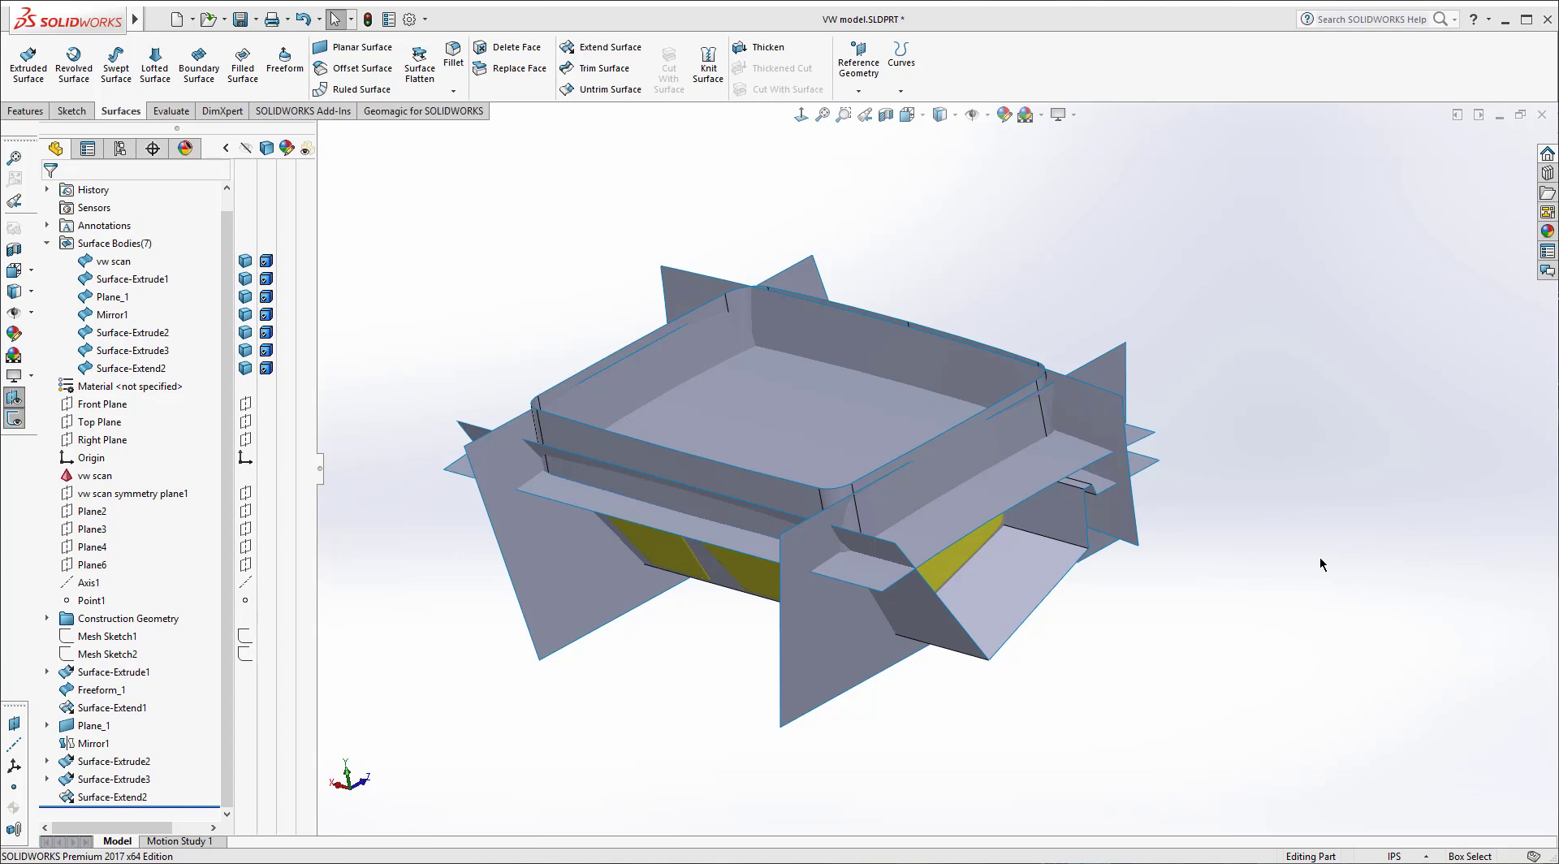
{"action": "middle_click_drag", "start_coordinate": [715, 372], "coordinate": [769, 359]}
{"action": "key", "text": "Escape"}
{"action": "middle_click_drag", "start_coordinate": [911, 422], "coordinate": [935, 447]}
{"action": "key", "text": "Escape"}
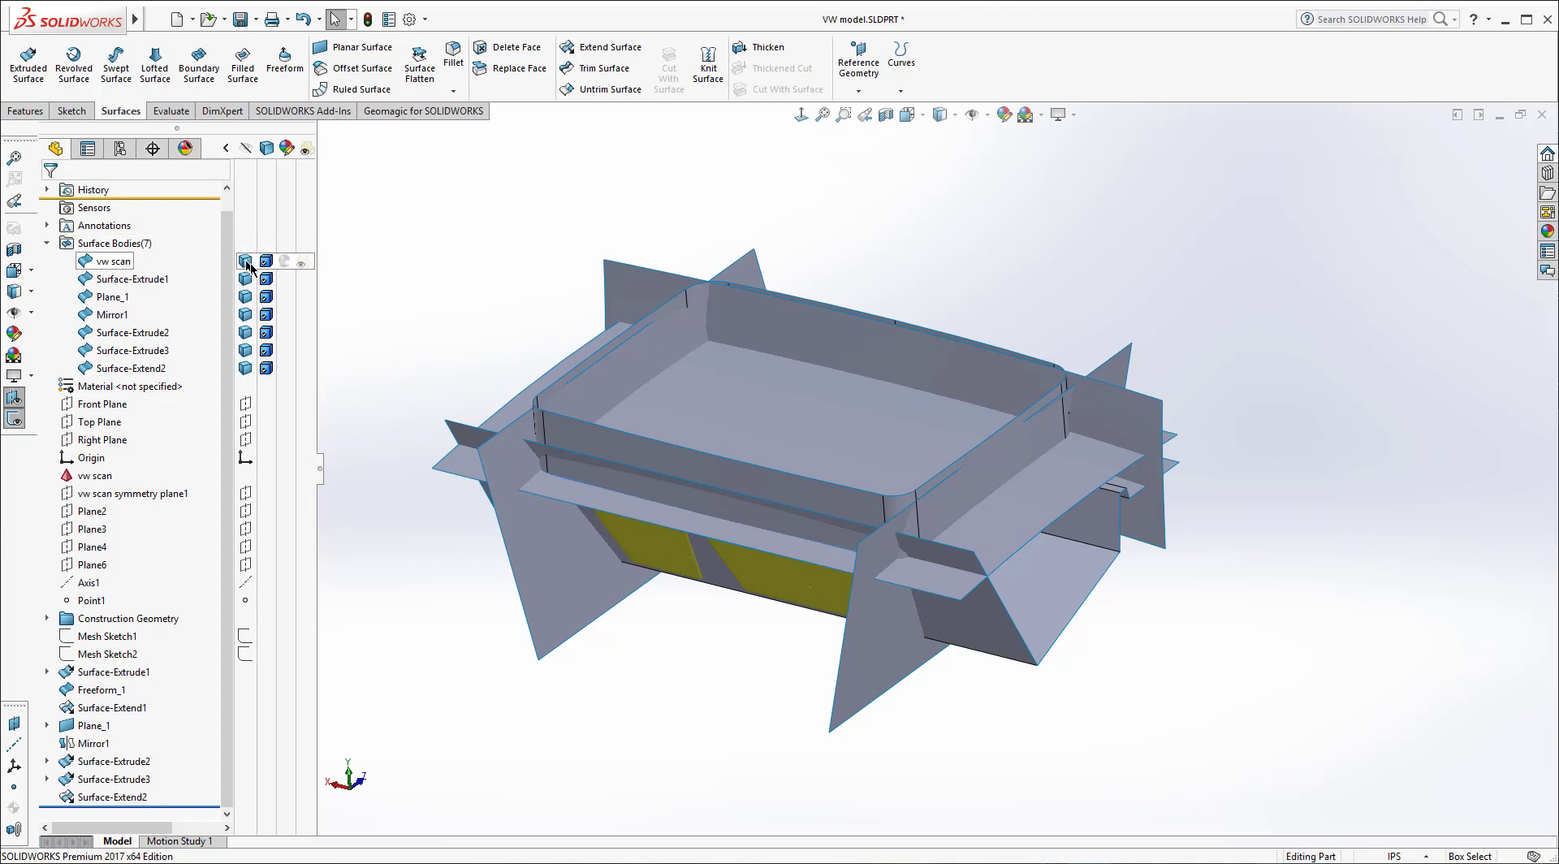
Step: Hide the vw scan, Surface-Extrude3, Surface-Extend2 and Surface-Extrude2 bodies
{"action": "left_click", "coordinate": [245, 262]}
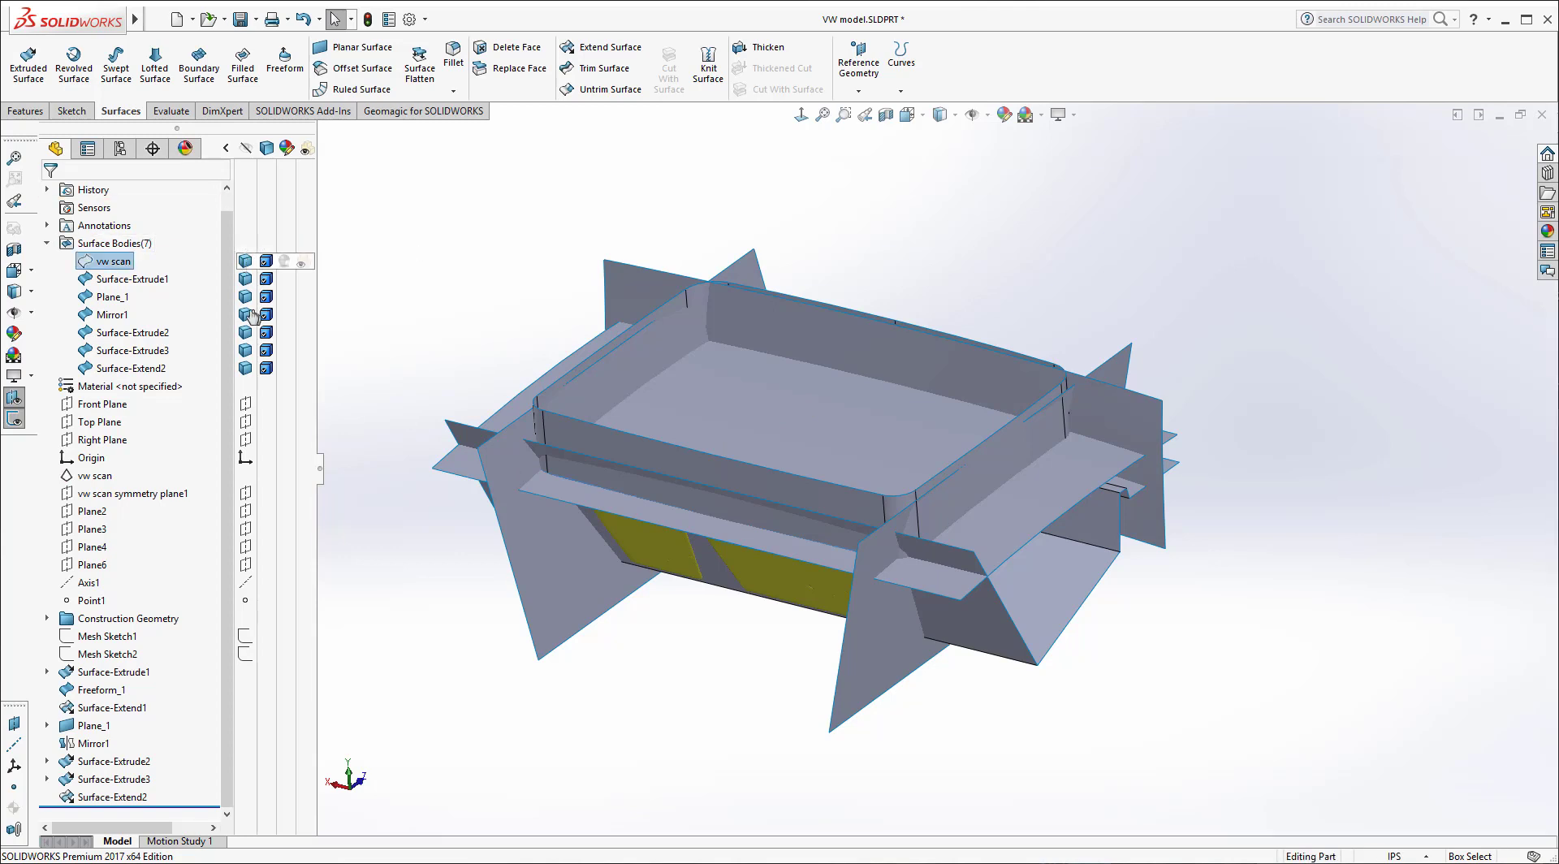
{"action": "left_click", "coordinate": [246, 350]}
{"action": "left_click", "coordinate": [245, 368]}
{"action": "left_click", "coordinate": [245, 332]}
{"action": "left_click", "coordinate": [792, 162]}
{"action": "middle_click_drag", "start_coordinate": [881, 192], "coordinate": [874, 248]}
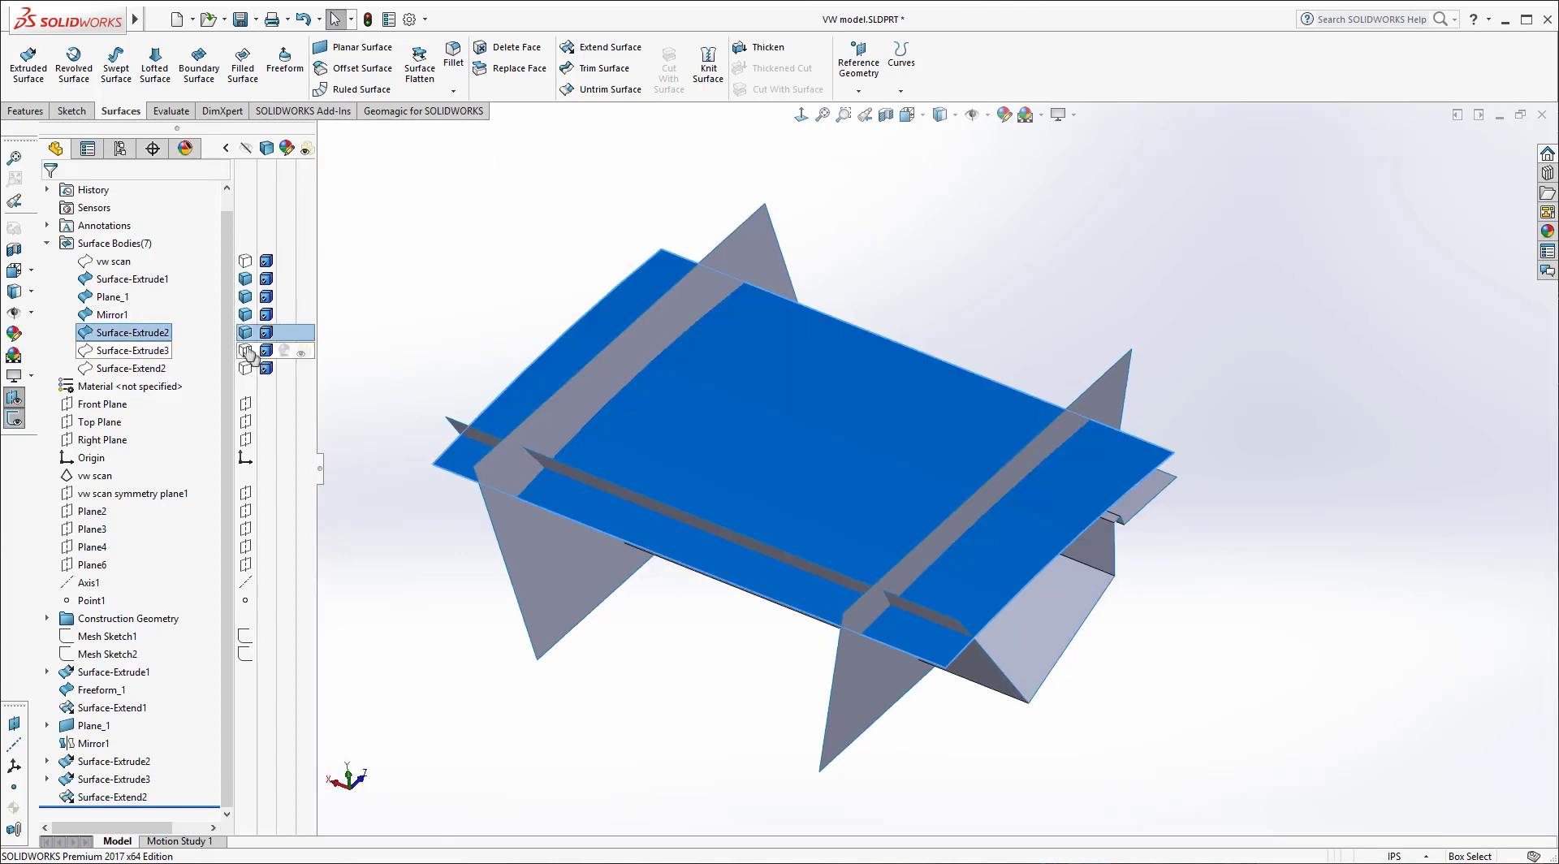
{"action": "left_click", "coordinate": [246, 332]}
Step: Show the curved wall body Surface-Extend2 again alongside the extruded profile and the two side walls
{"action": "middle_click_drag", "start_coordinate": [891, 209], "coordinate": [818, 173]}
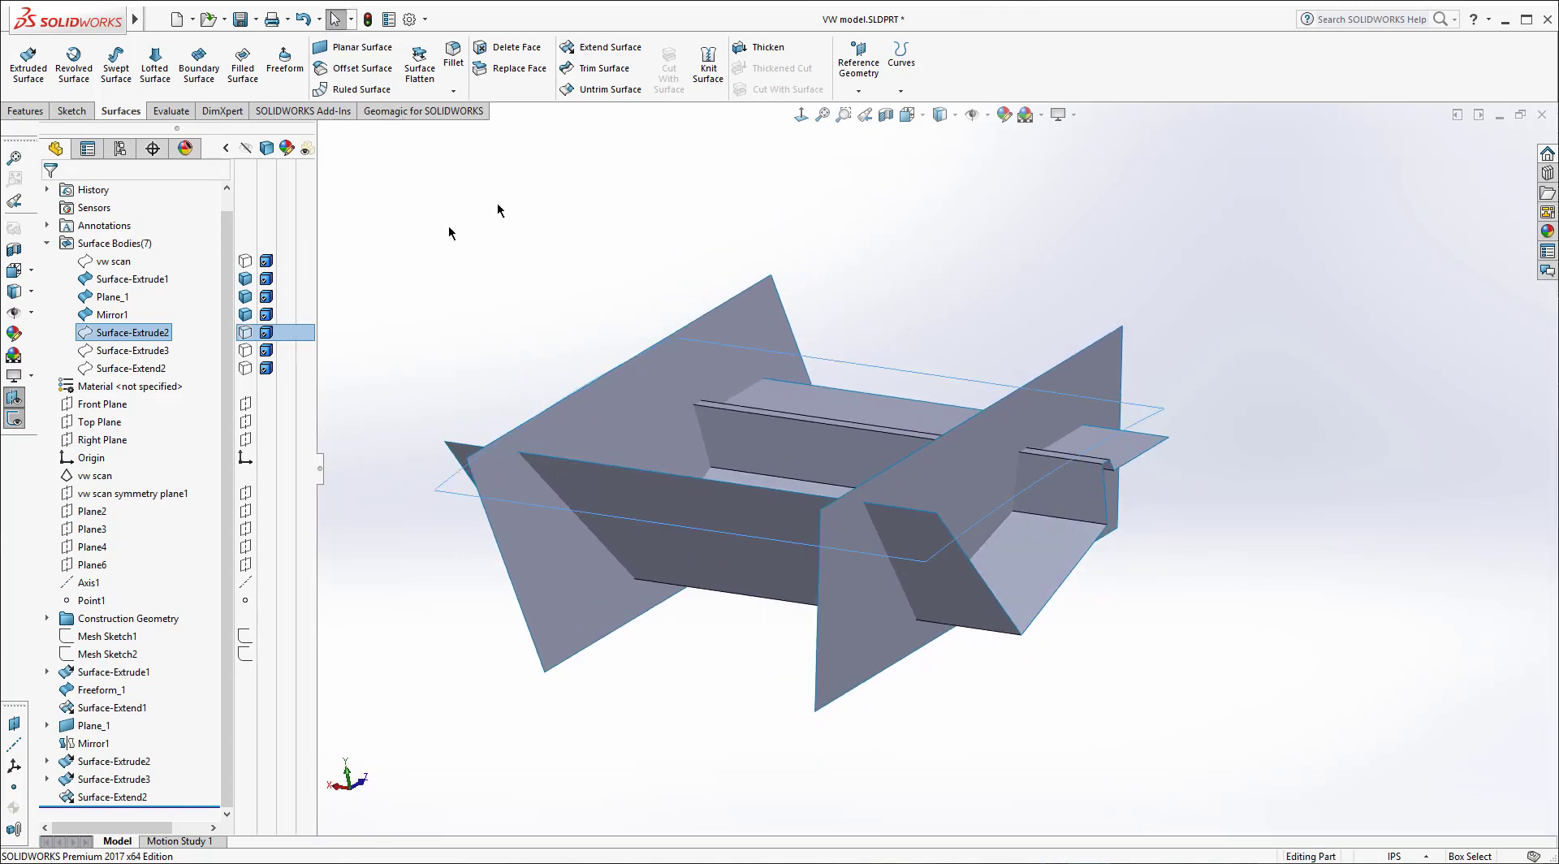
{"action": "middle_click_drag", "start_coordinate": [796, 196], "coordinate": [815, 213]}
{"action": "left_click", "coordinate": [245, 261]}
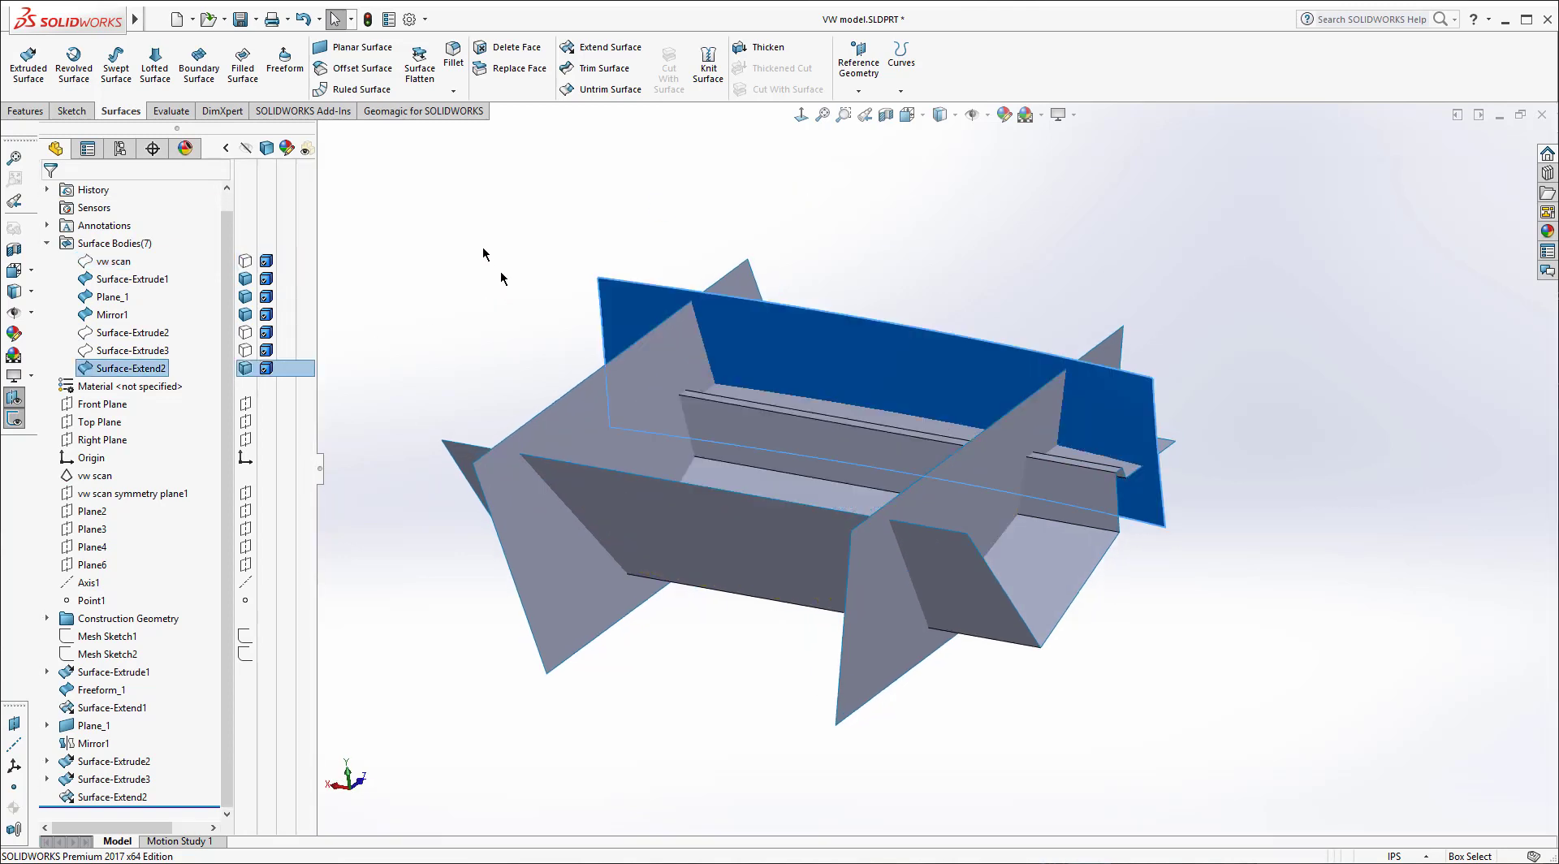
{"action": "middle_click_drag", "start_coordinate": [506, 226], "coordinate": [893, 225]}
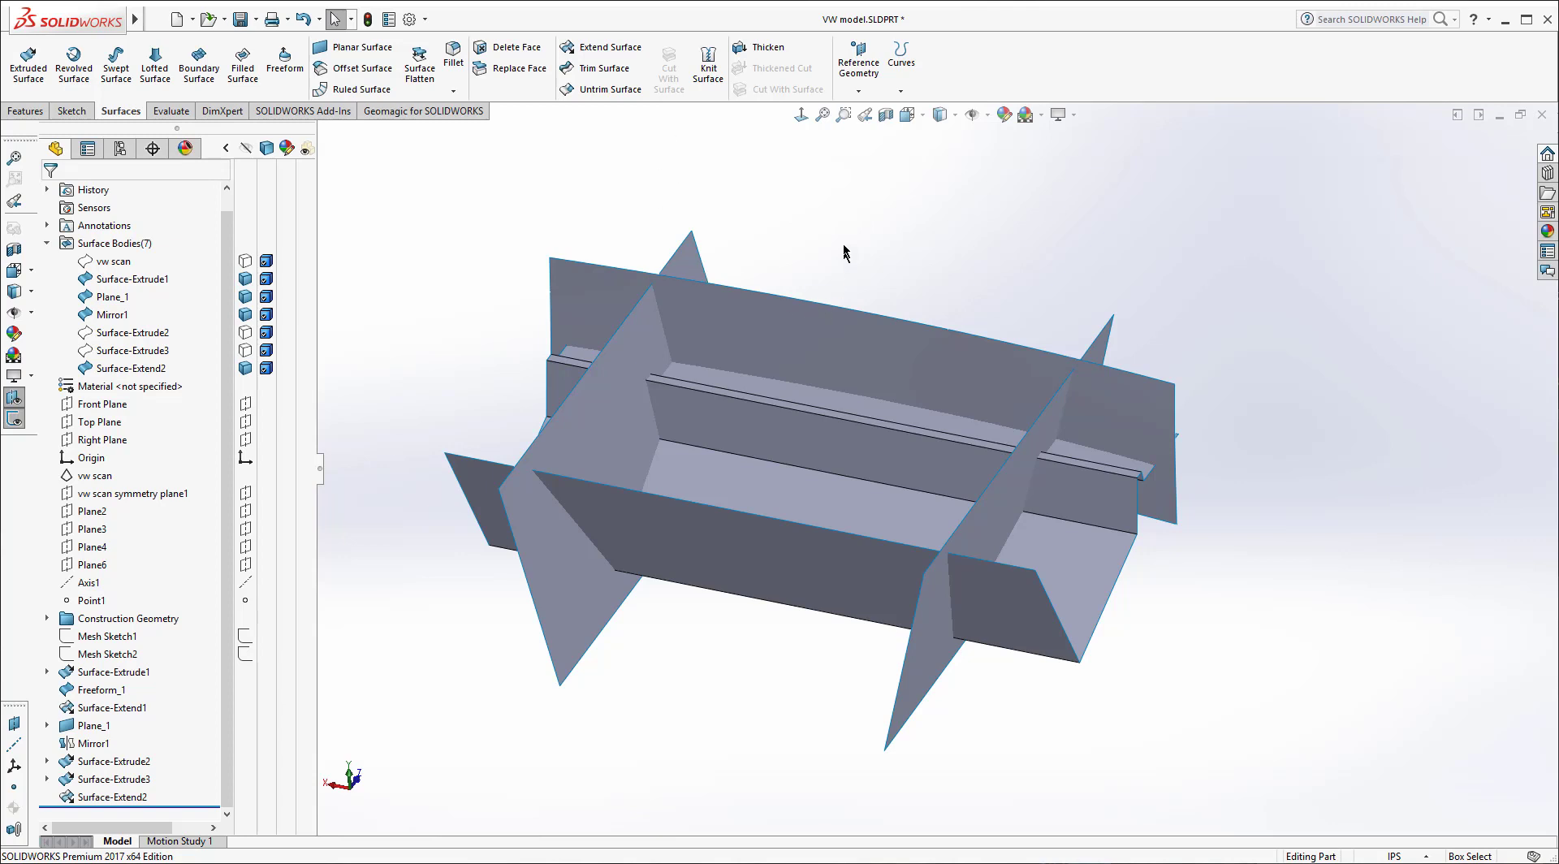
{"action": "middle_click_drag", "start_coordinate": [844, 254], "coordinate": [842, 226]}
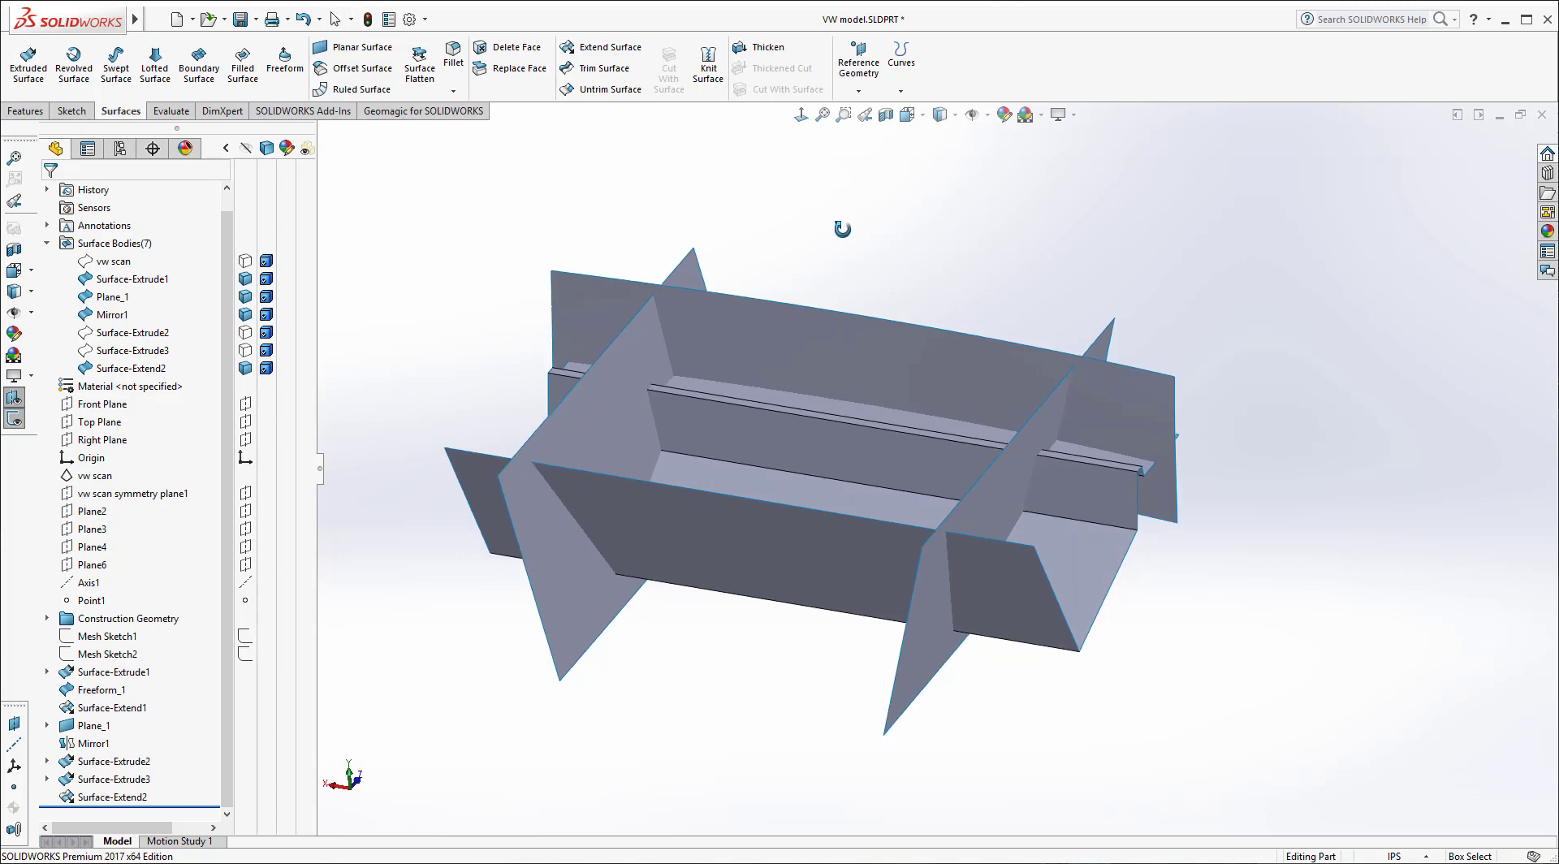
Step: Start a mutual surface trim between the curved wall Surface-Extend2, the profile Surface-Extrude1, and the side walls Mirror1 and Plane_1
{"action": "left_click", "coordinate": [597, 70]}
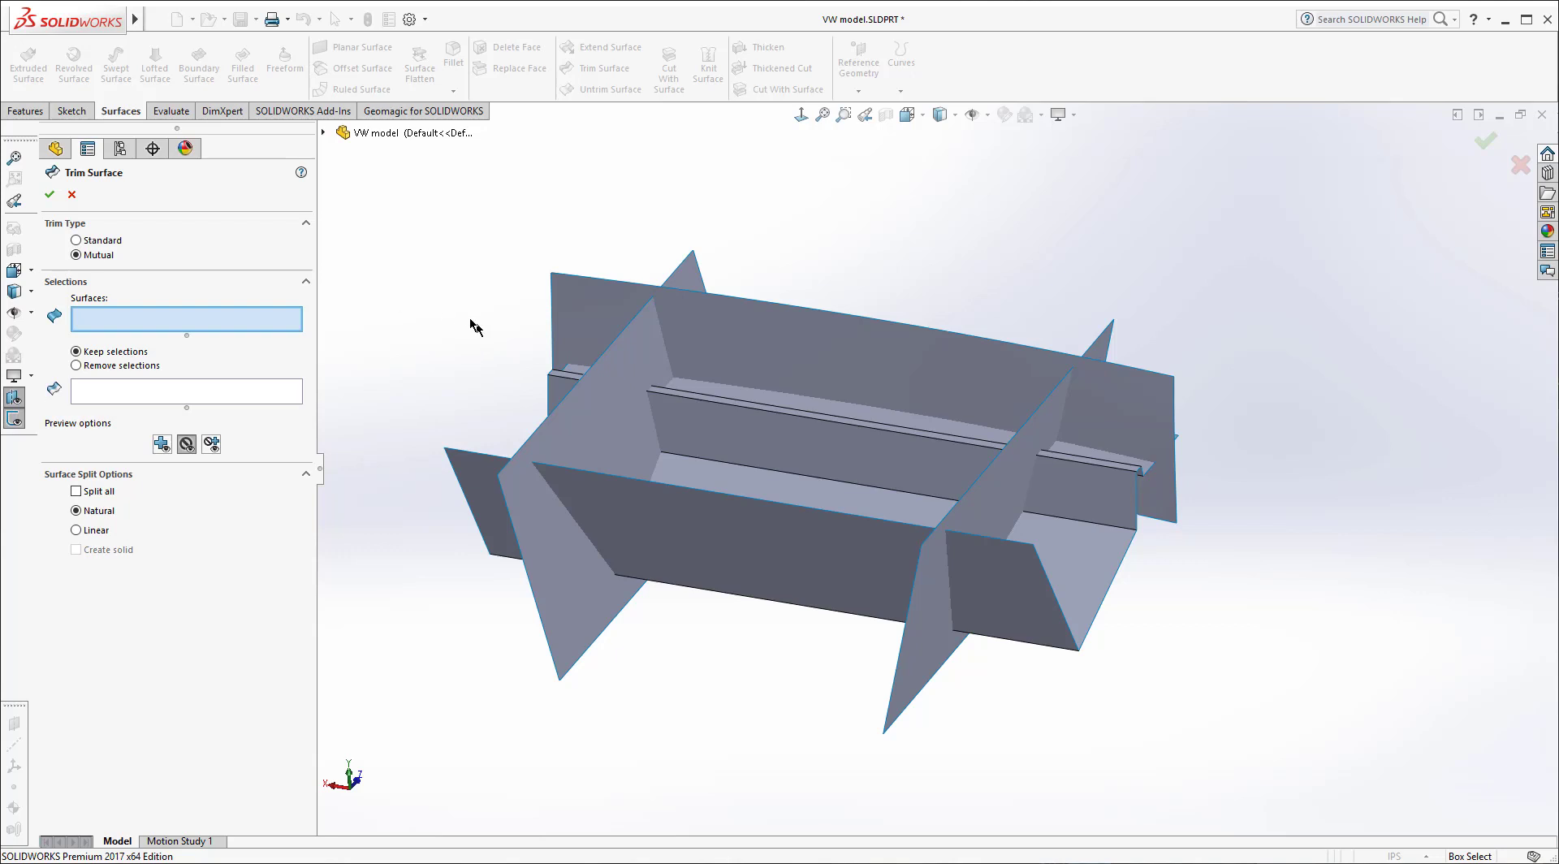
{"action": "middle_click_drag", "start_coordinate": [841, 231], "coordinate": [836, 273]}
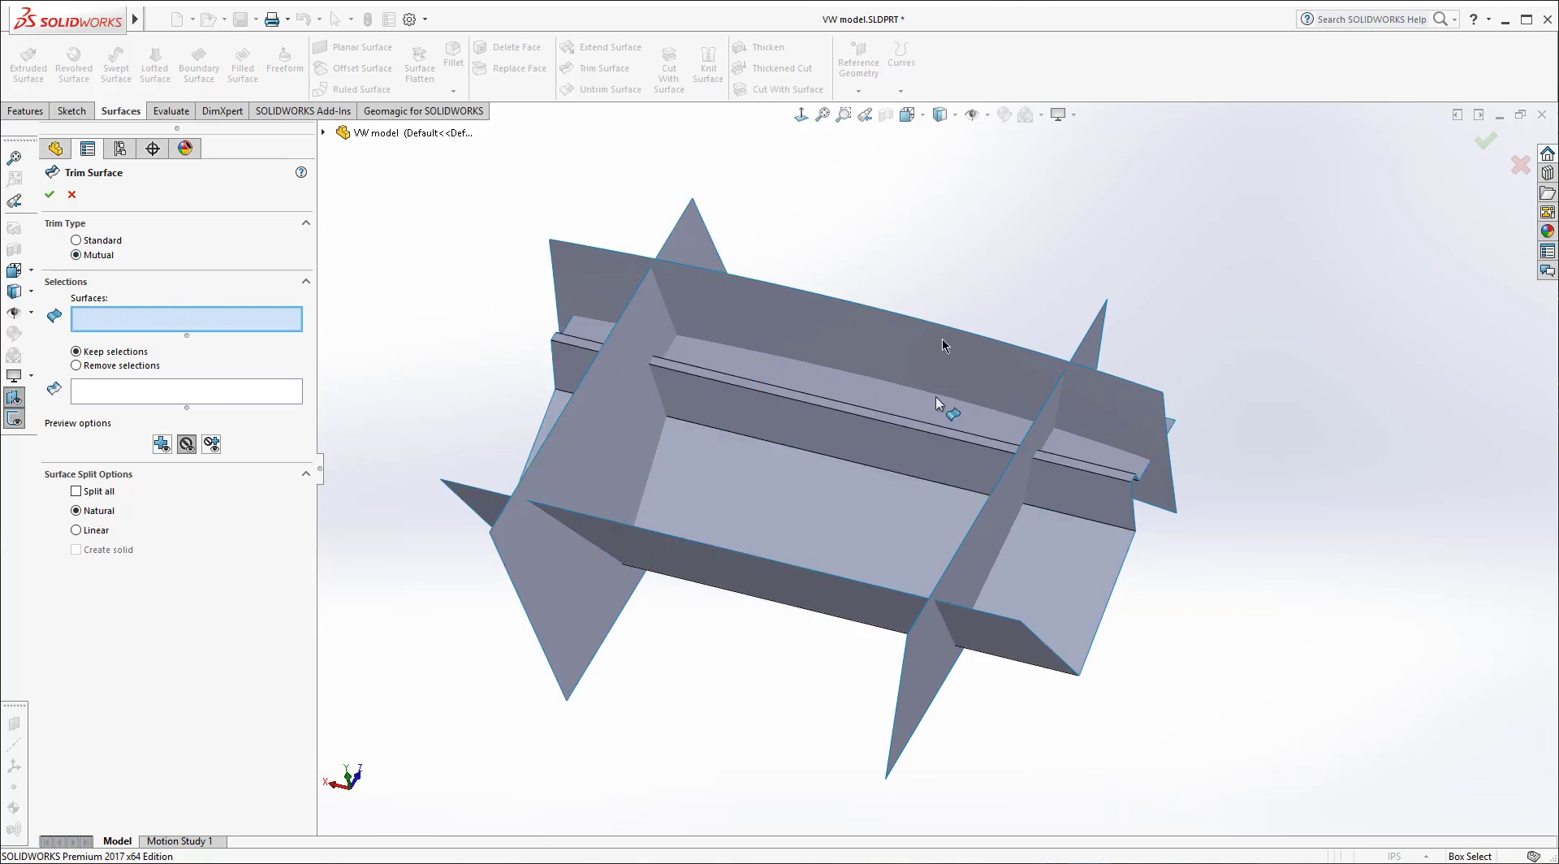
{"action": "middle_click_drag", "start_coordinate": [878, 373], "coordinate": [743, 494]}
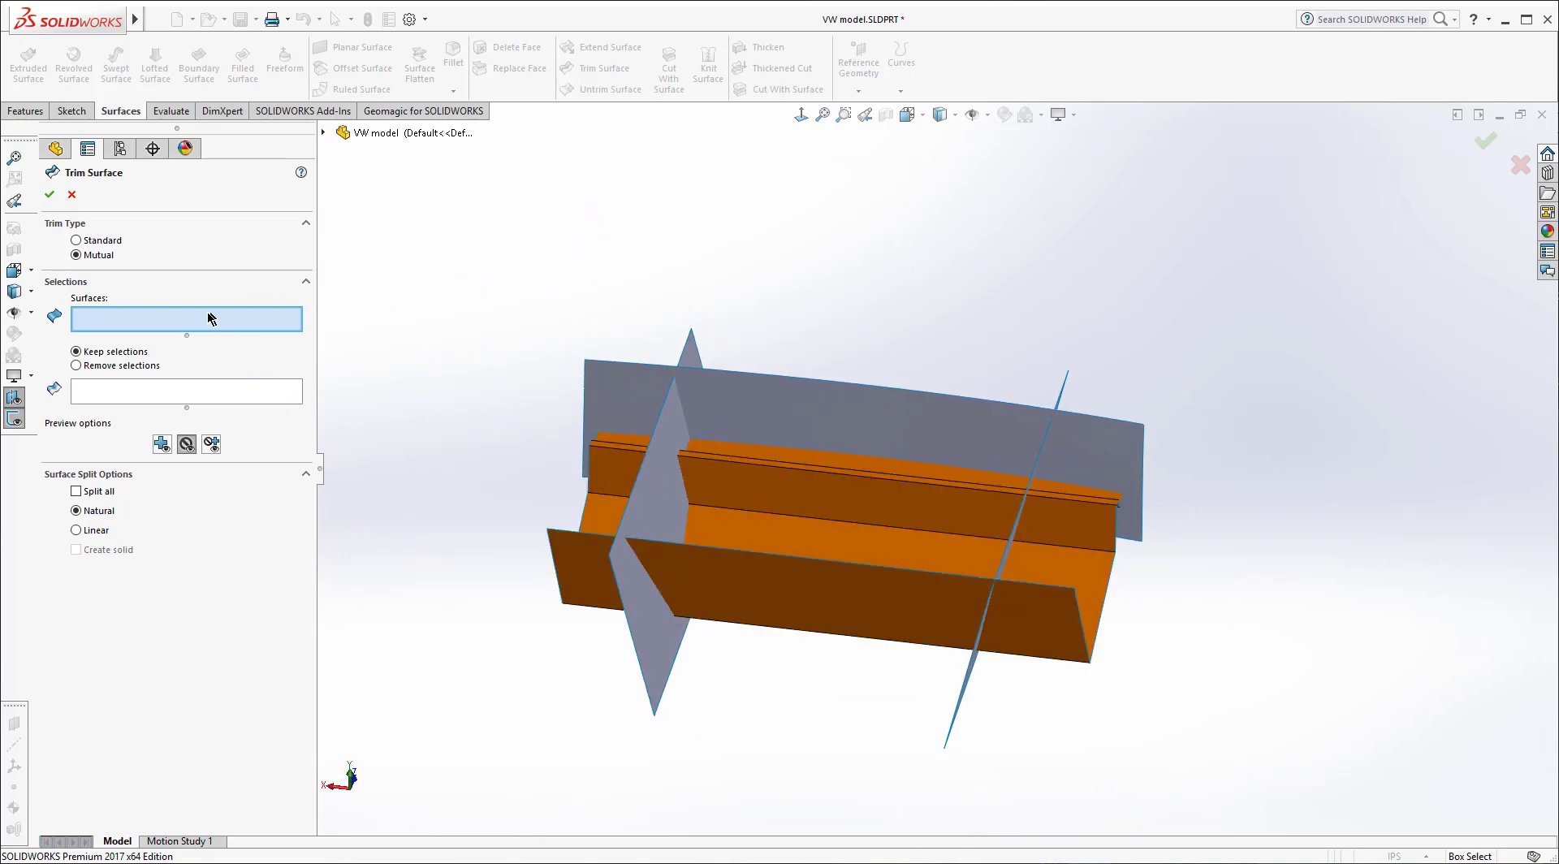
{"action": "left_click", "coordinate": [781, 413]}
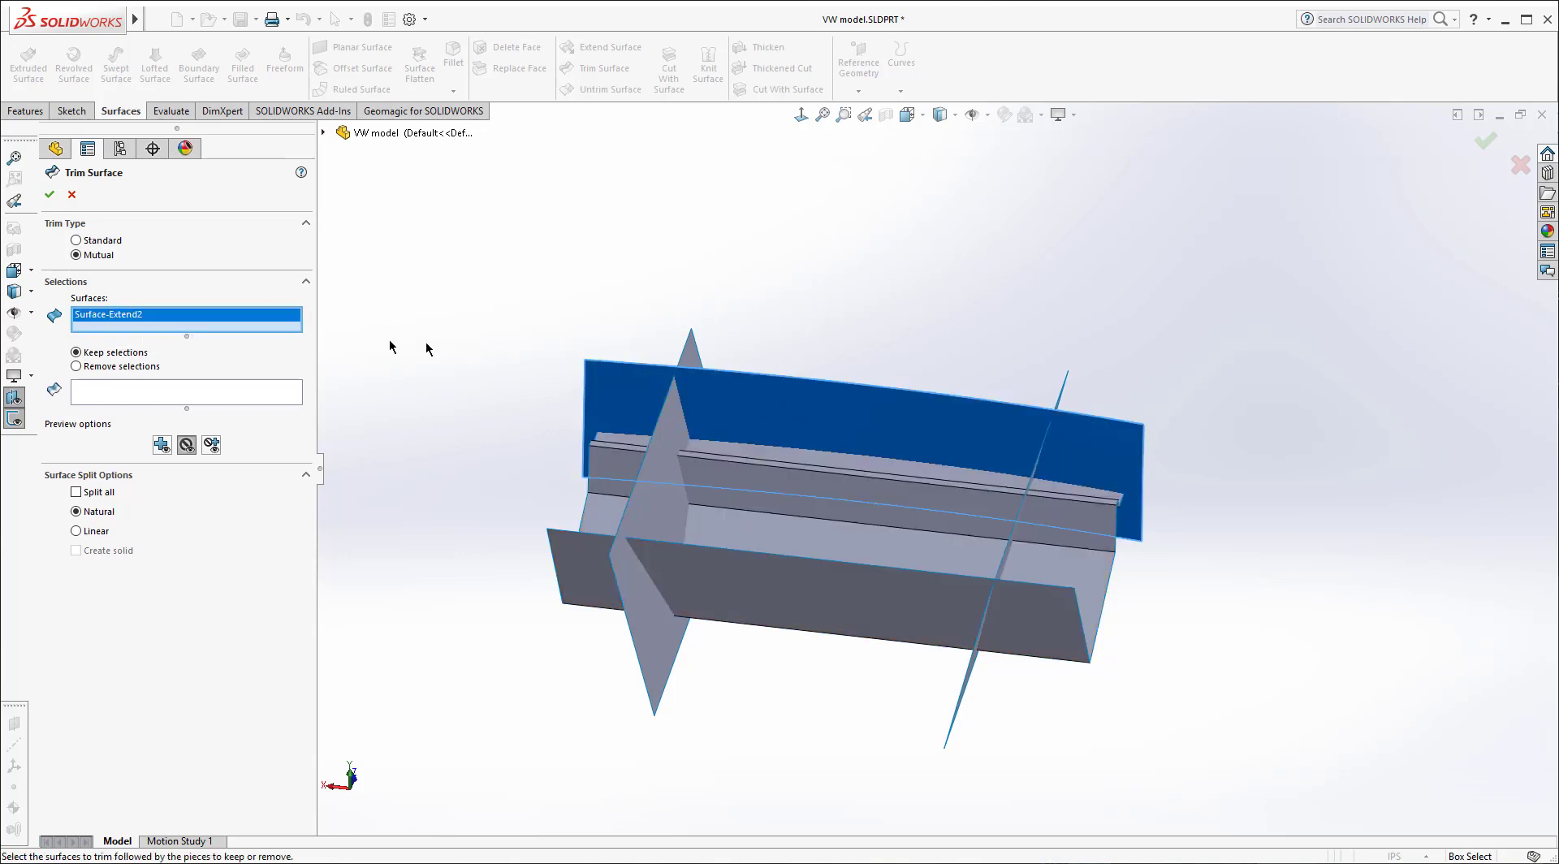
{"action": "left_click", "coordinate": [755, 482]}
{"action": "left_click", "coordinate": [661, 508]}
{"action": "middle_click_drag", "start_coordinate": [1204, 542], "coordinate": [1283, 515]}
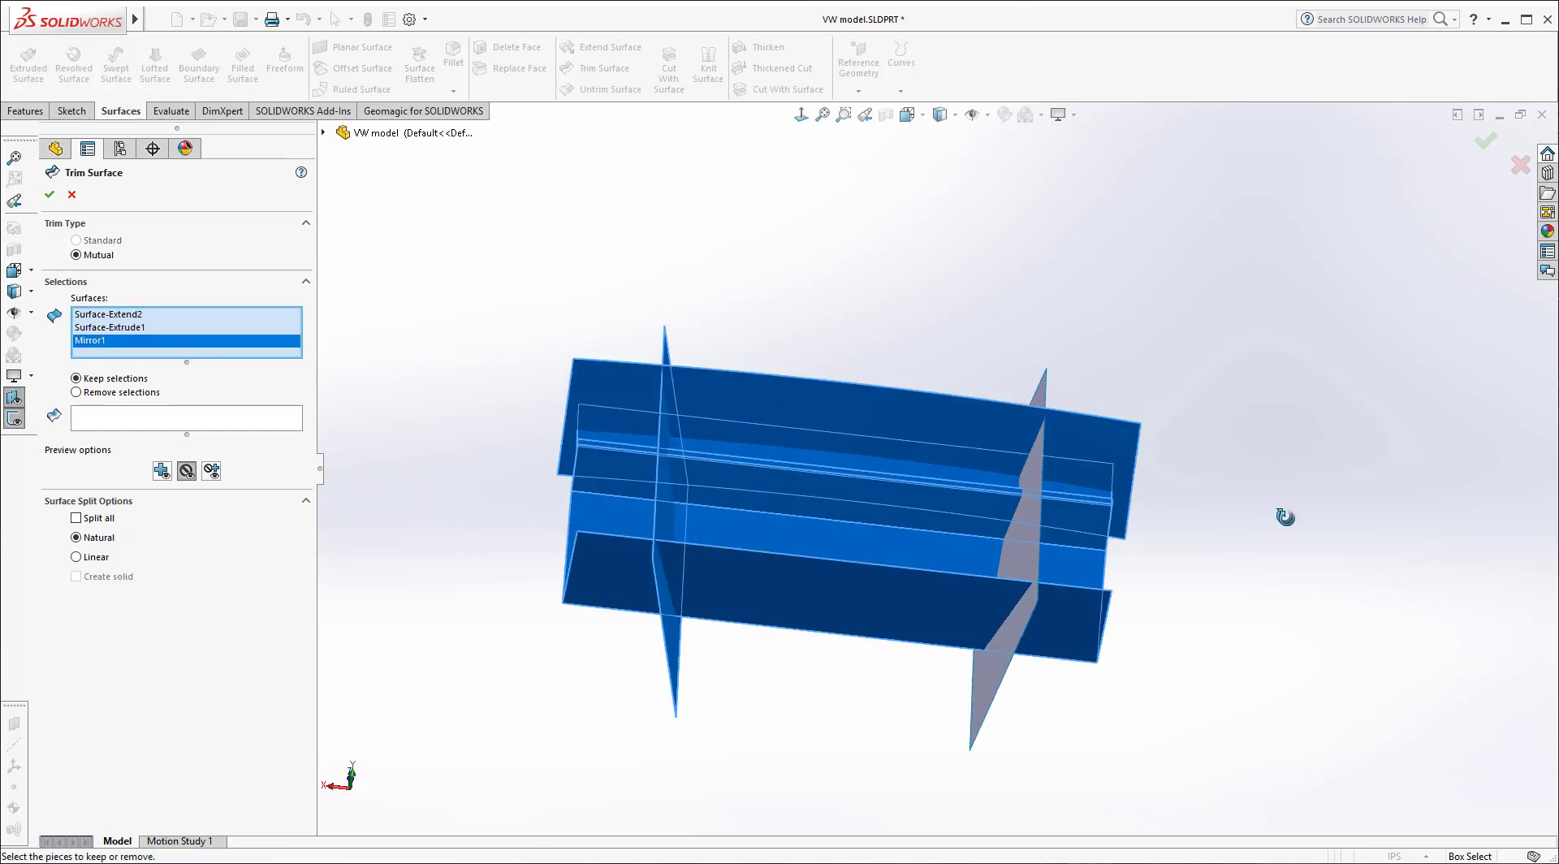
{"action": "left_click", "coordinate": [1037, 551]}
{"action": "middle_click_drag", "start_coordinate": [1235, 389], "coordinate": [1120, 528]}
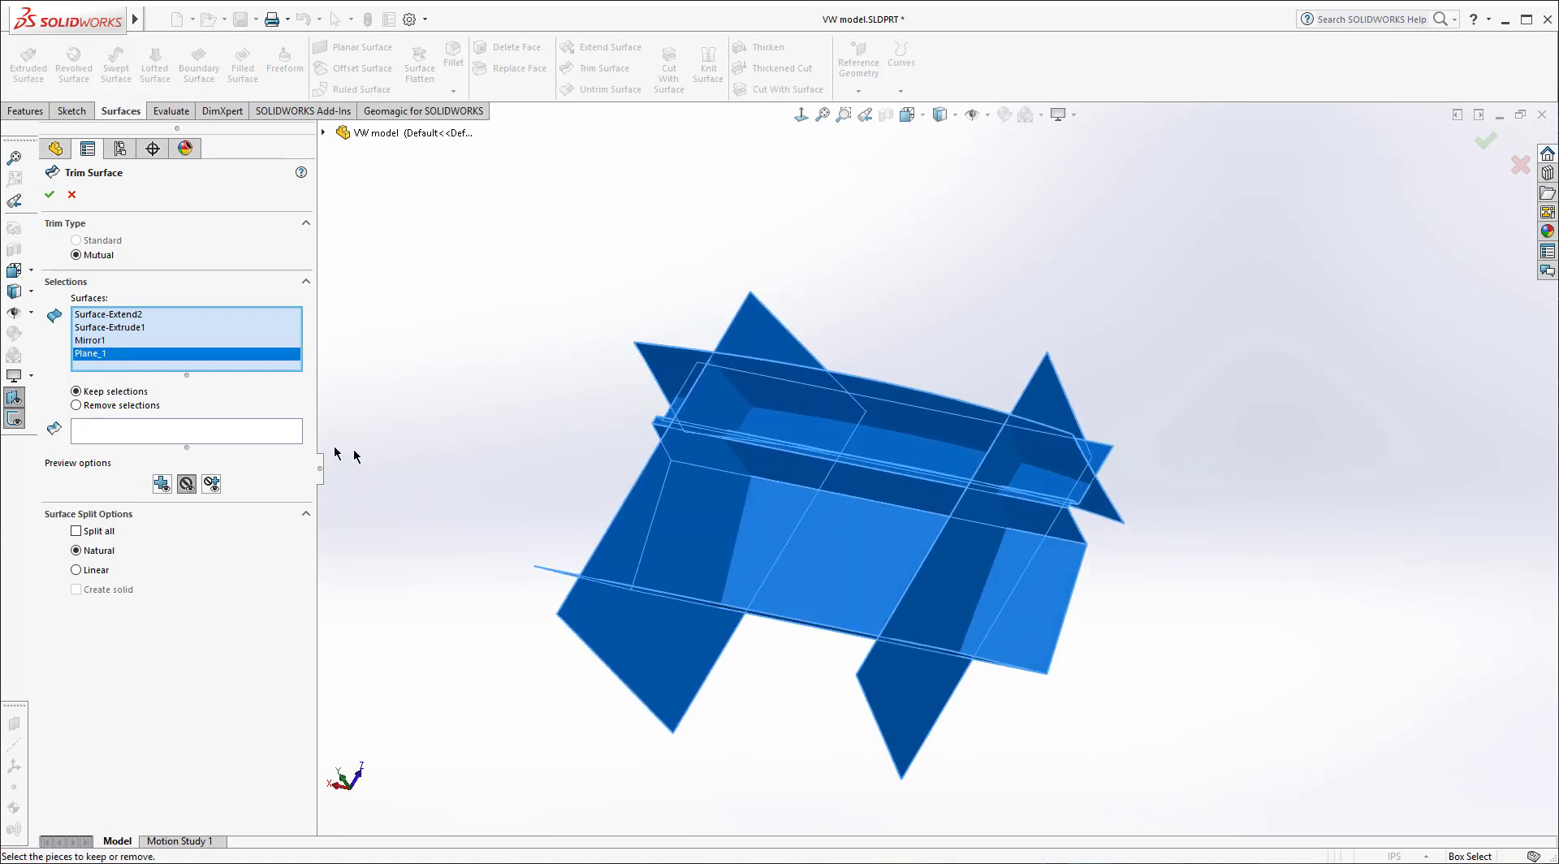
Step: Keep the inner pieces of the profile, curved wall and both side walls that enclose the tray, and apply the trim
{"action": "left_click", "coordinate": [151, 428]}
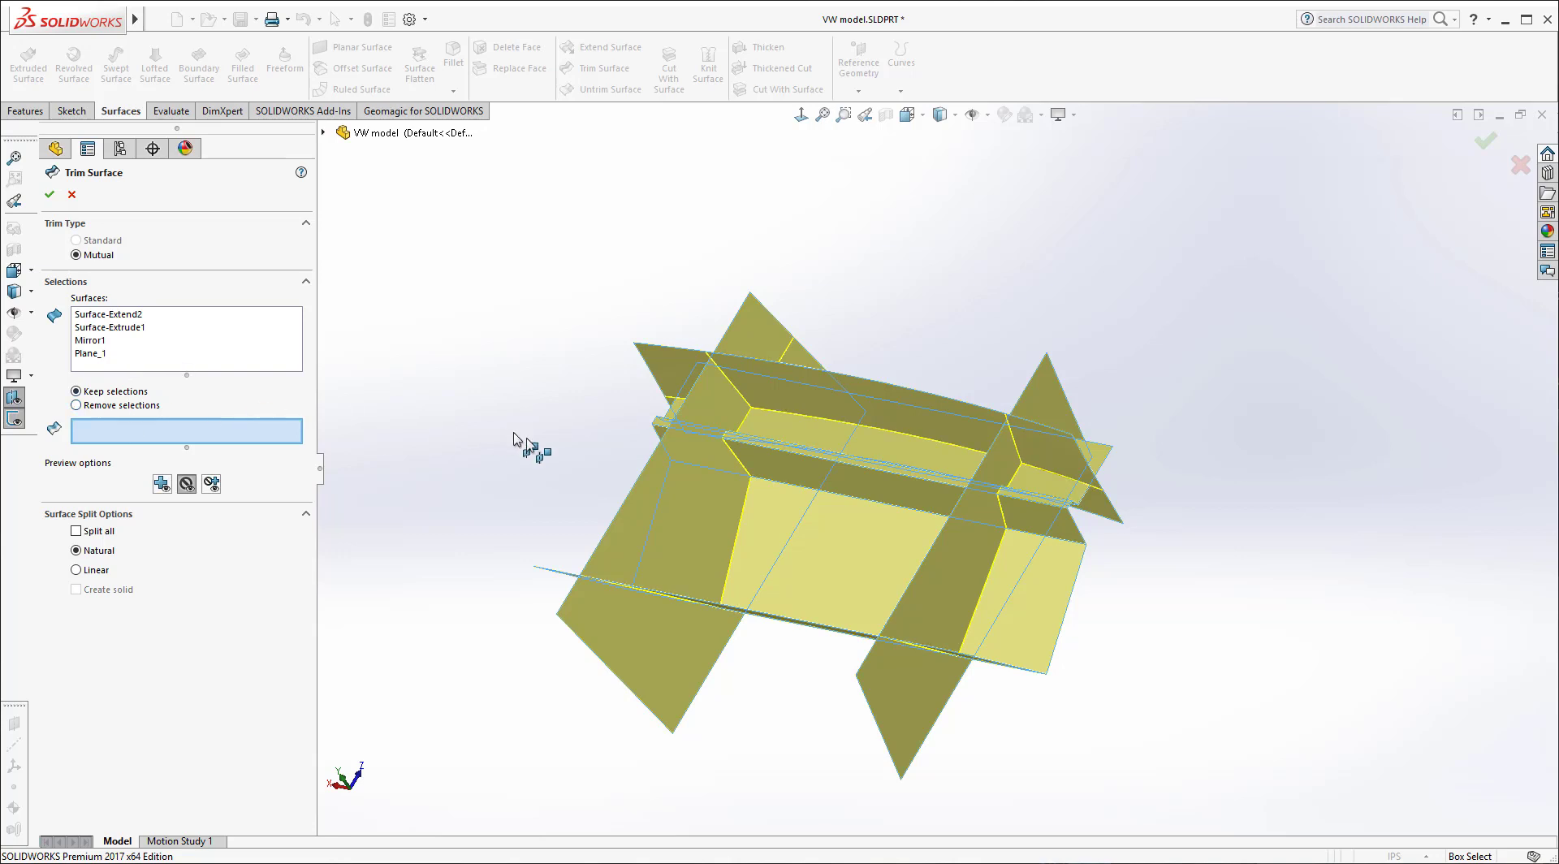
{"action": "left_click", "coordinate": [832, 542]}
{"action": "middle_click_drag", "start_coordinate": [885, 174], "coordinate": [933, 227]}
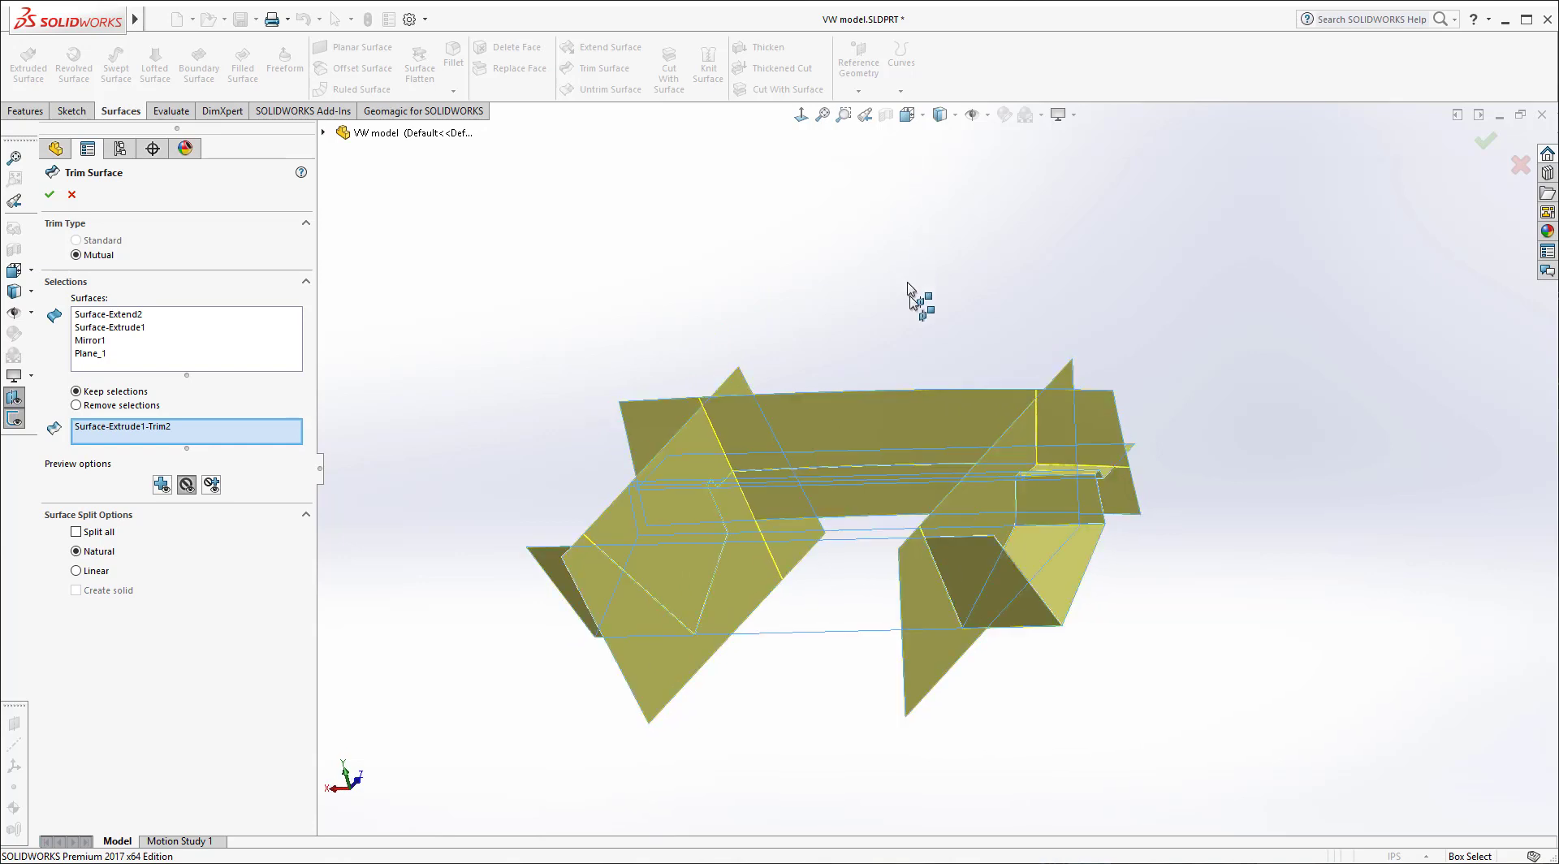
{"action": "left_click", "coordinate": [874, 430]}
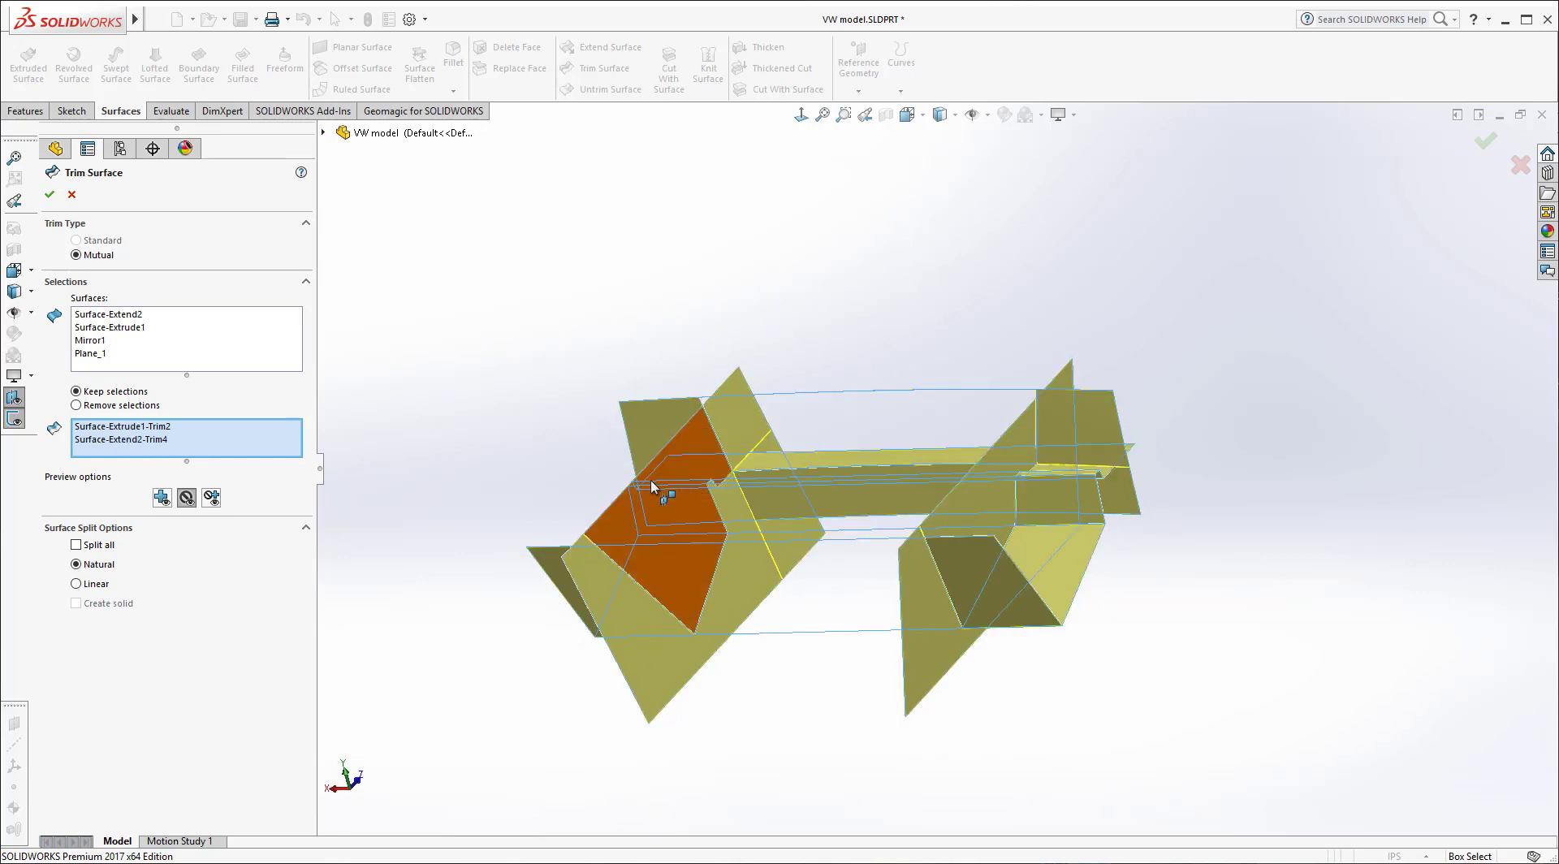
{"action": "left_click", "coordinate": [723, 479]}
{"action": "left_click", "coordinate": [1005, 445]}
{"action": "middle_click_drag", "start_coordinate": [814, 293], "coordinate": [622, 440]}
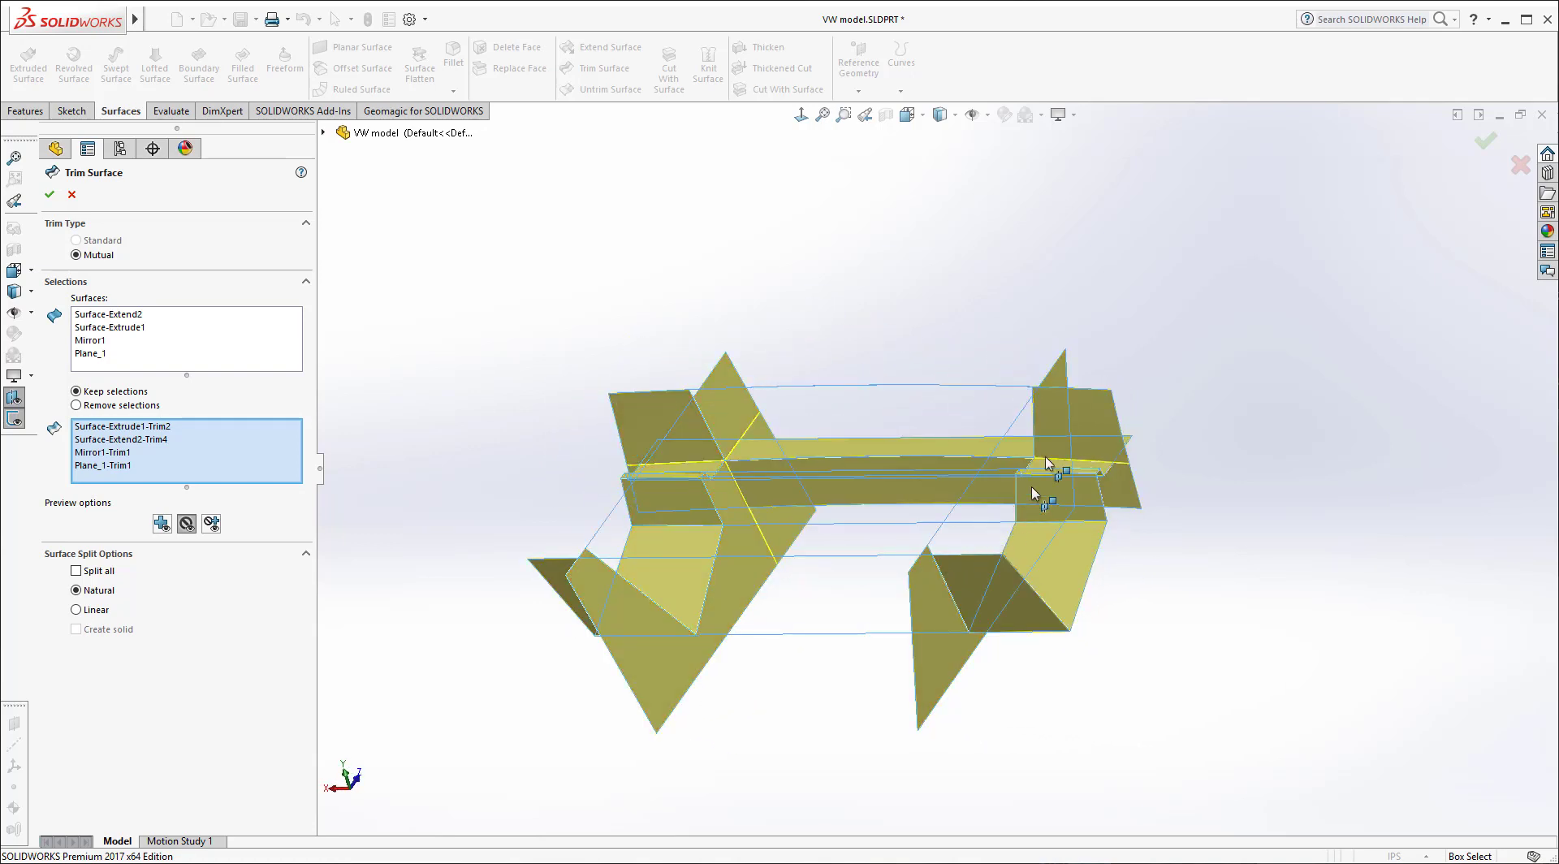
{"action": "left_click", "coordinate": [186, 525]}
{"action": "left_click", "coordinate": [50, 194]}
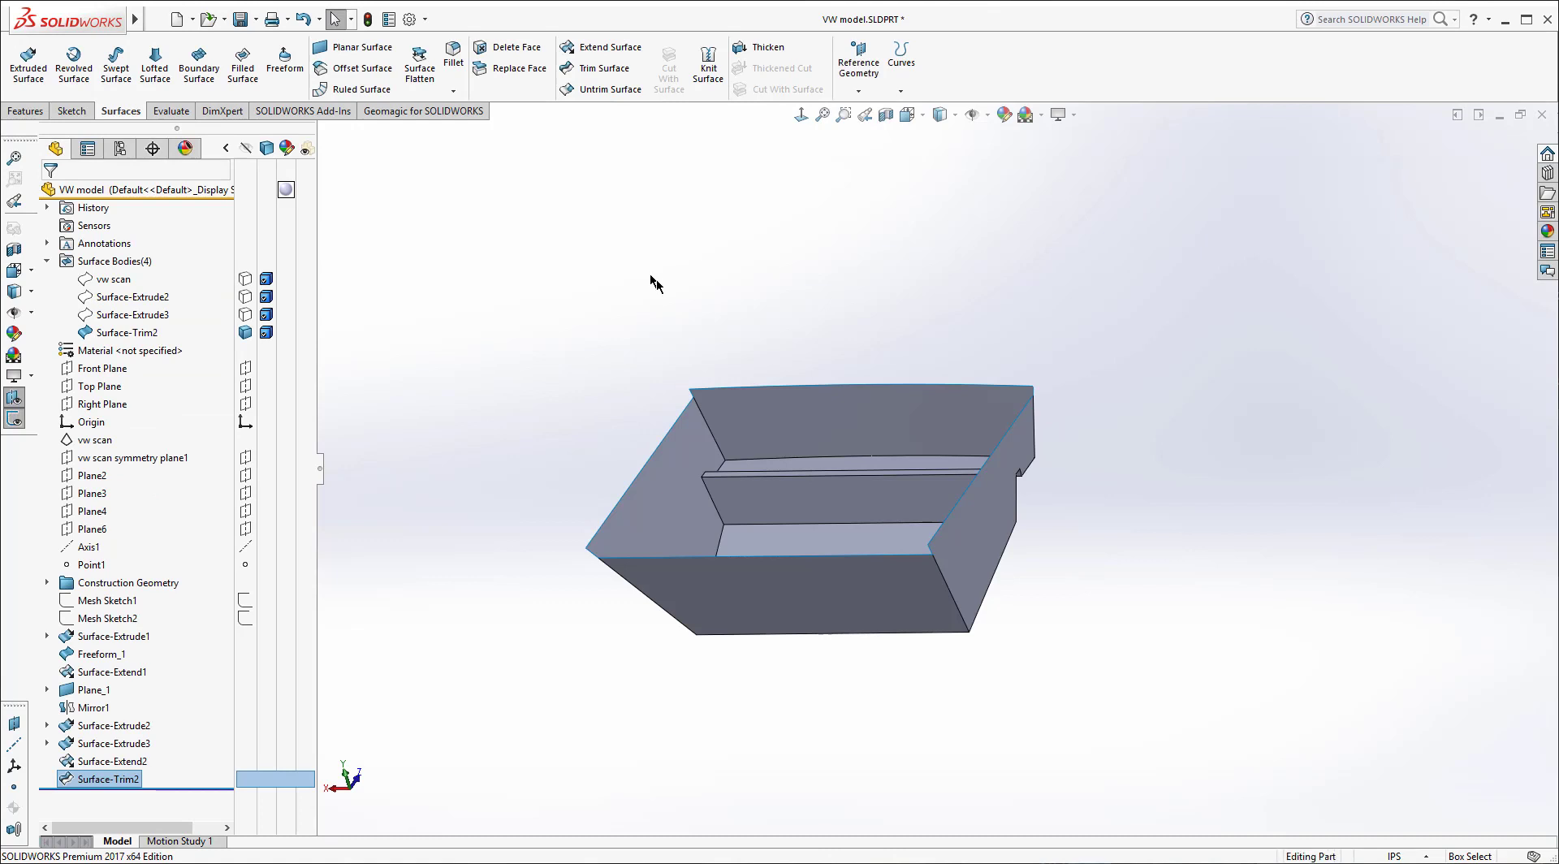
Step: Examine the trimmed tray body's walls, floor and upper edges from several angles
{"action": "middle_click_drag", "start_coordinate": [581, 354], "coordinate": [538, 401]}
{"action": "middle_click_drag", "start_coordinate": [723, 320], "coordinate": [488, 398]}
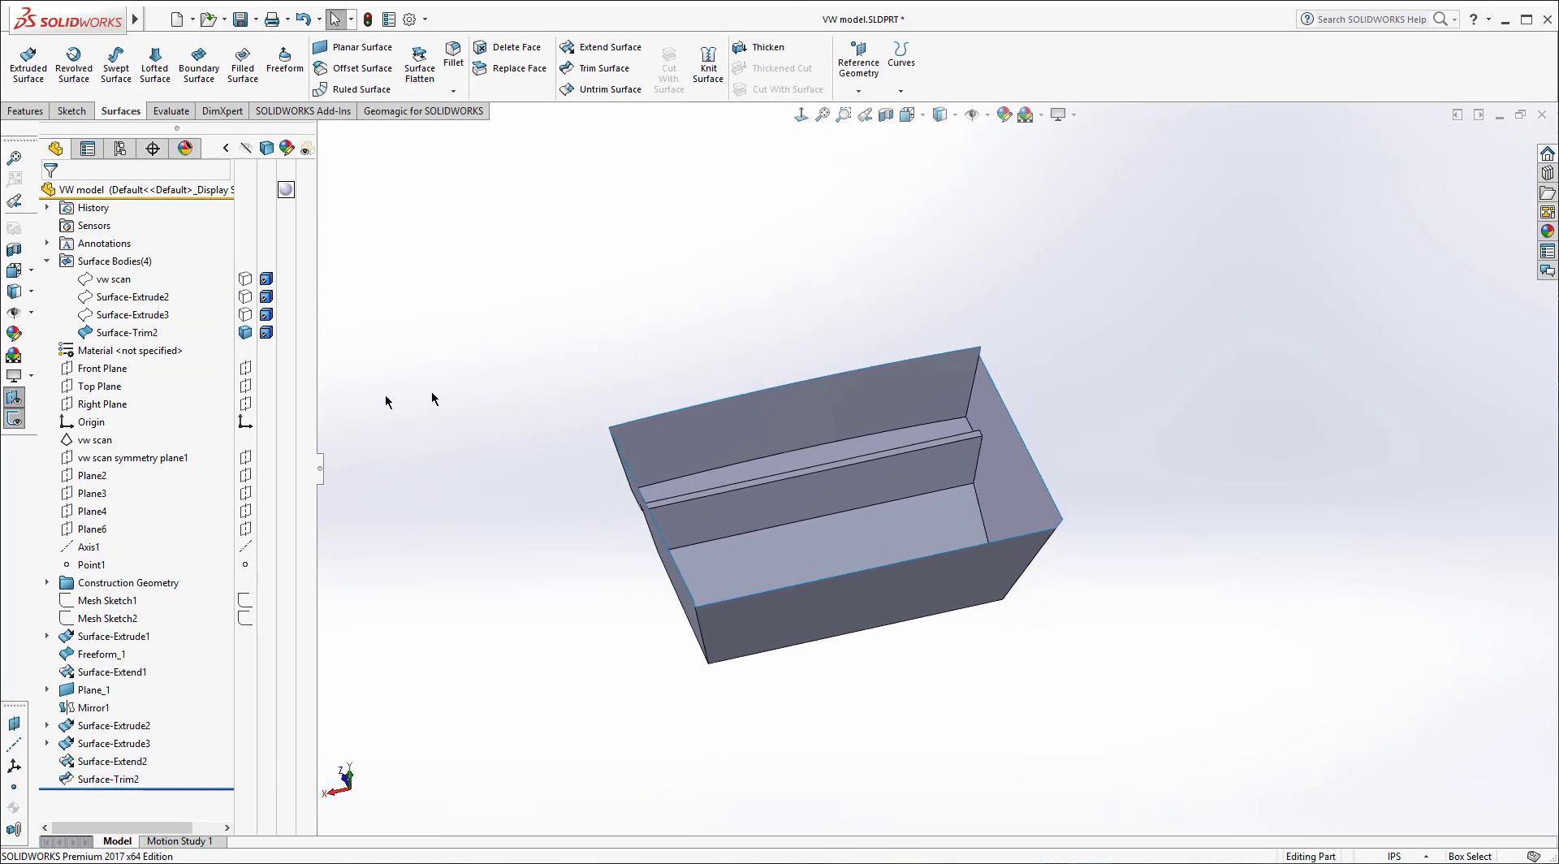
{"action": "left_click", "coordinate": [243, 279]}
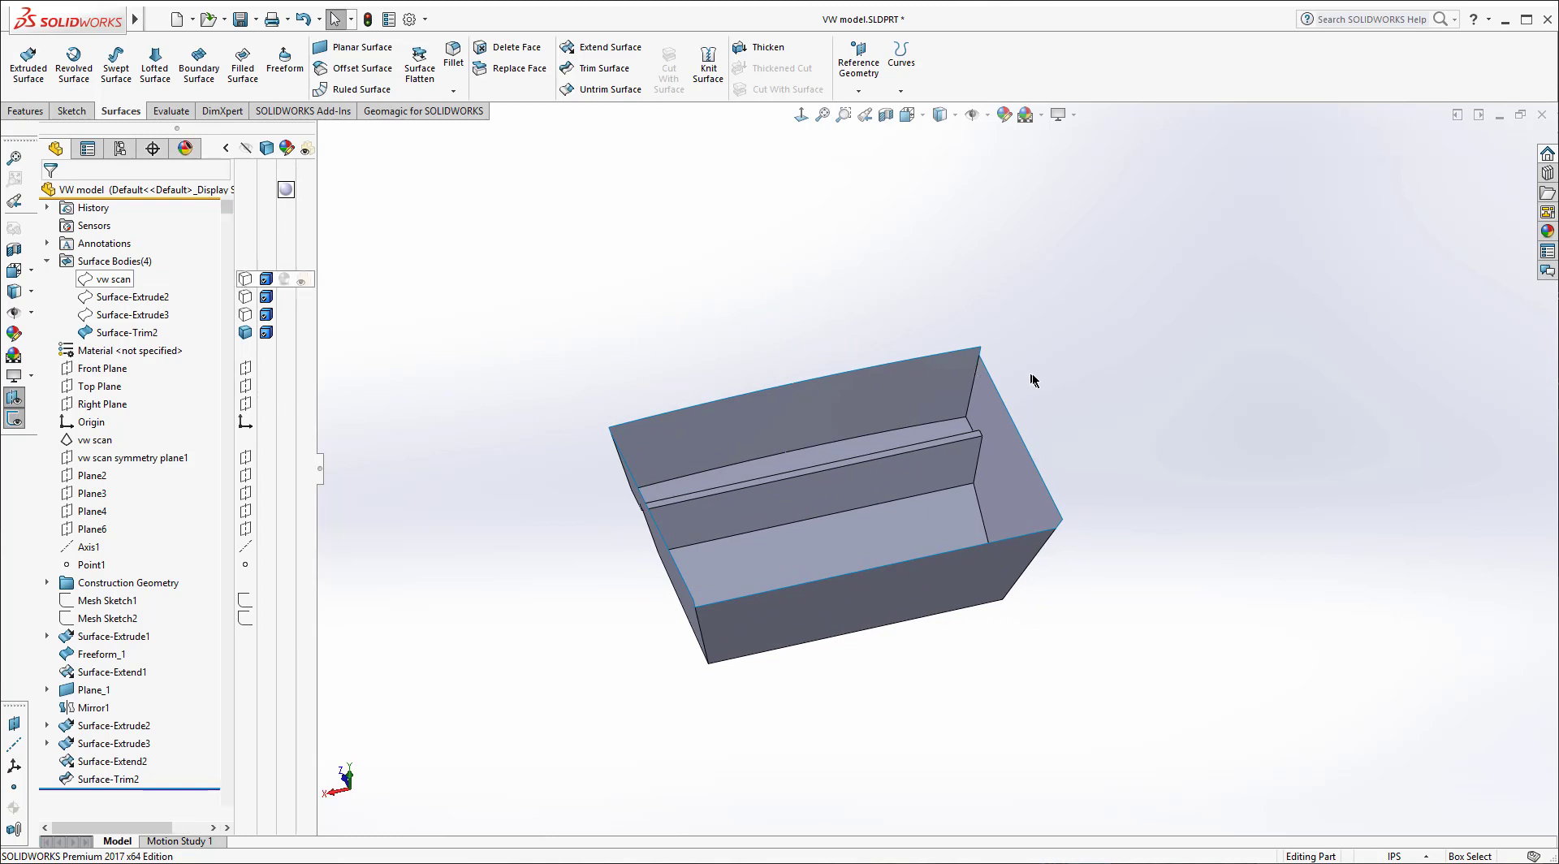
{"action": "scroll", "coordinate": [959, 412], "scroll_direction": "down", "scroll_amount": 5}
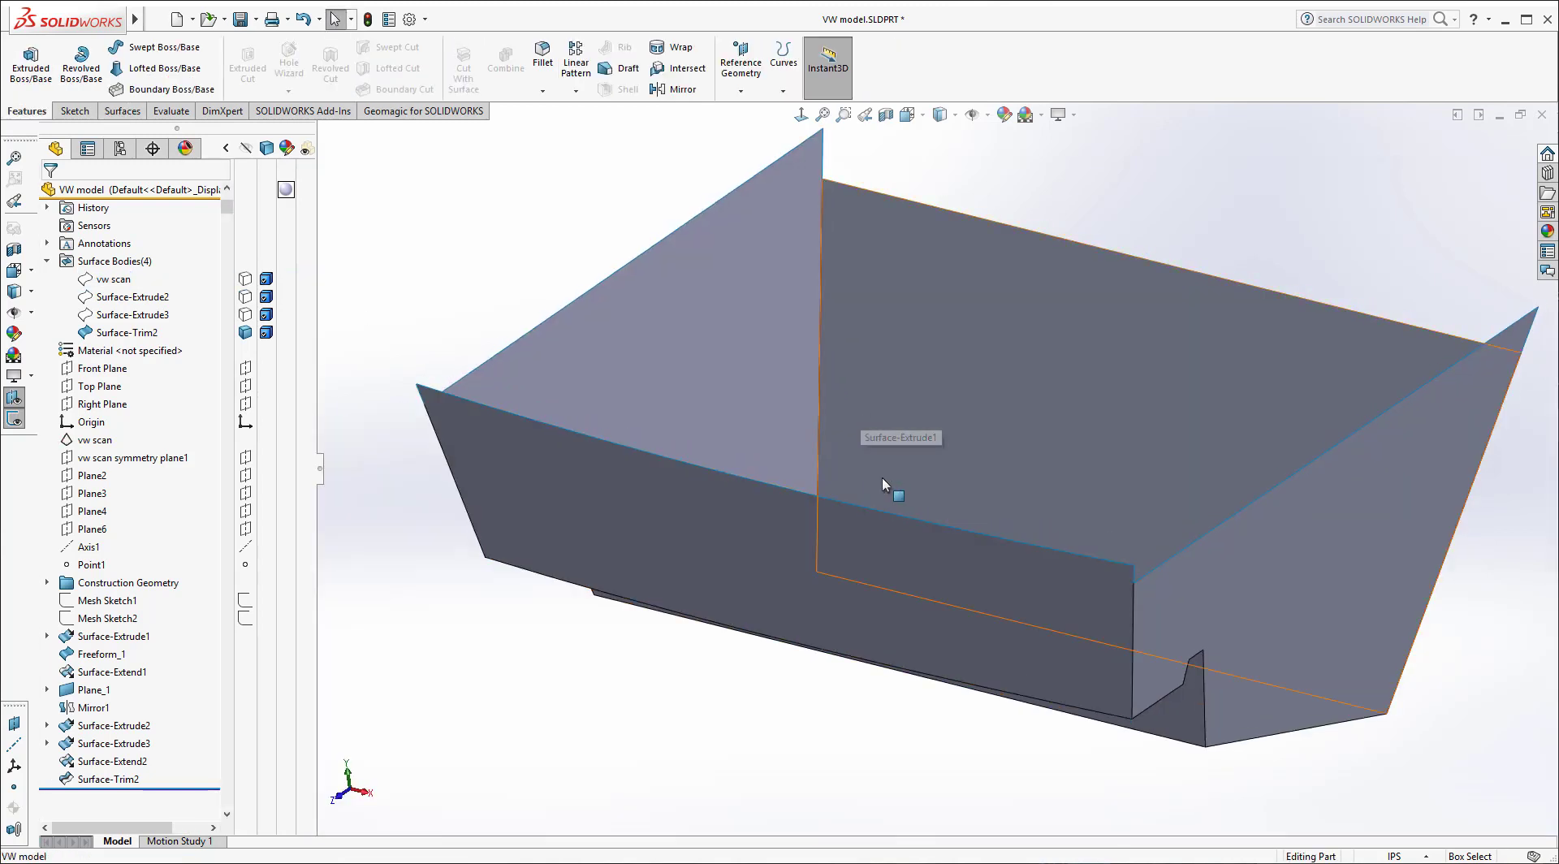
{"action": "scroll", "coordinate": [884, 480], "scroll_direction": "up", "scroll_amount": 2}
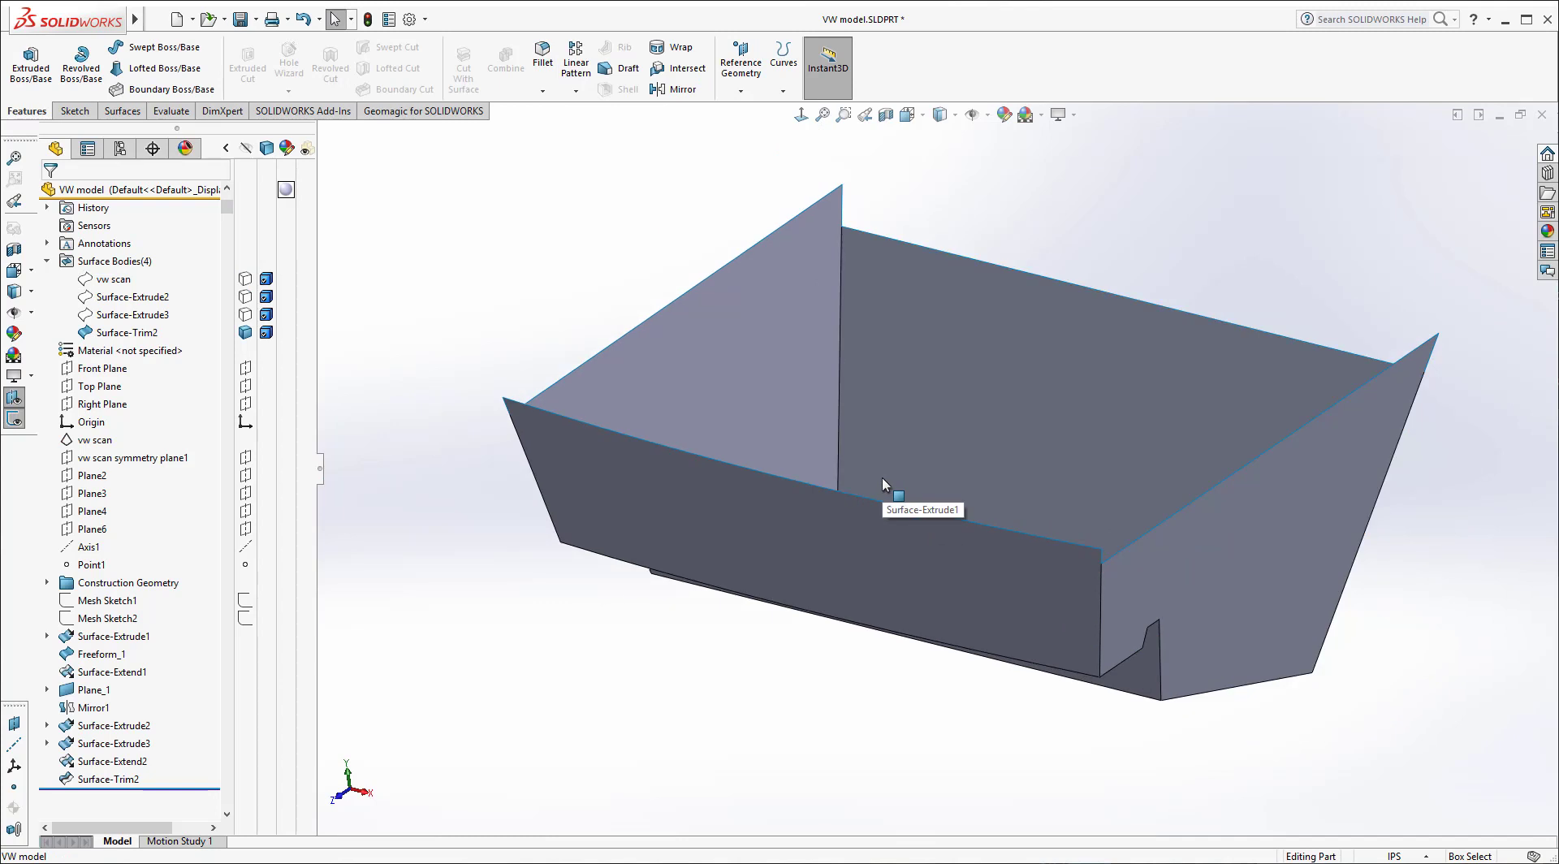
{"action": "middle_click_drag", "start_coordinate": [1426, 375], "coordinate": [1359, 401]}
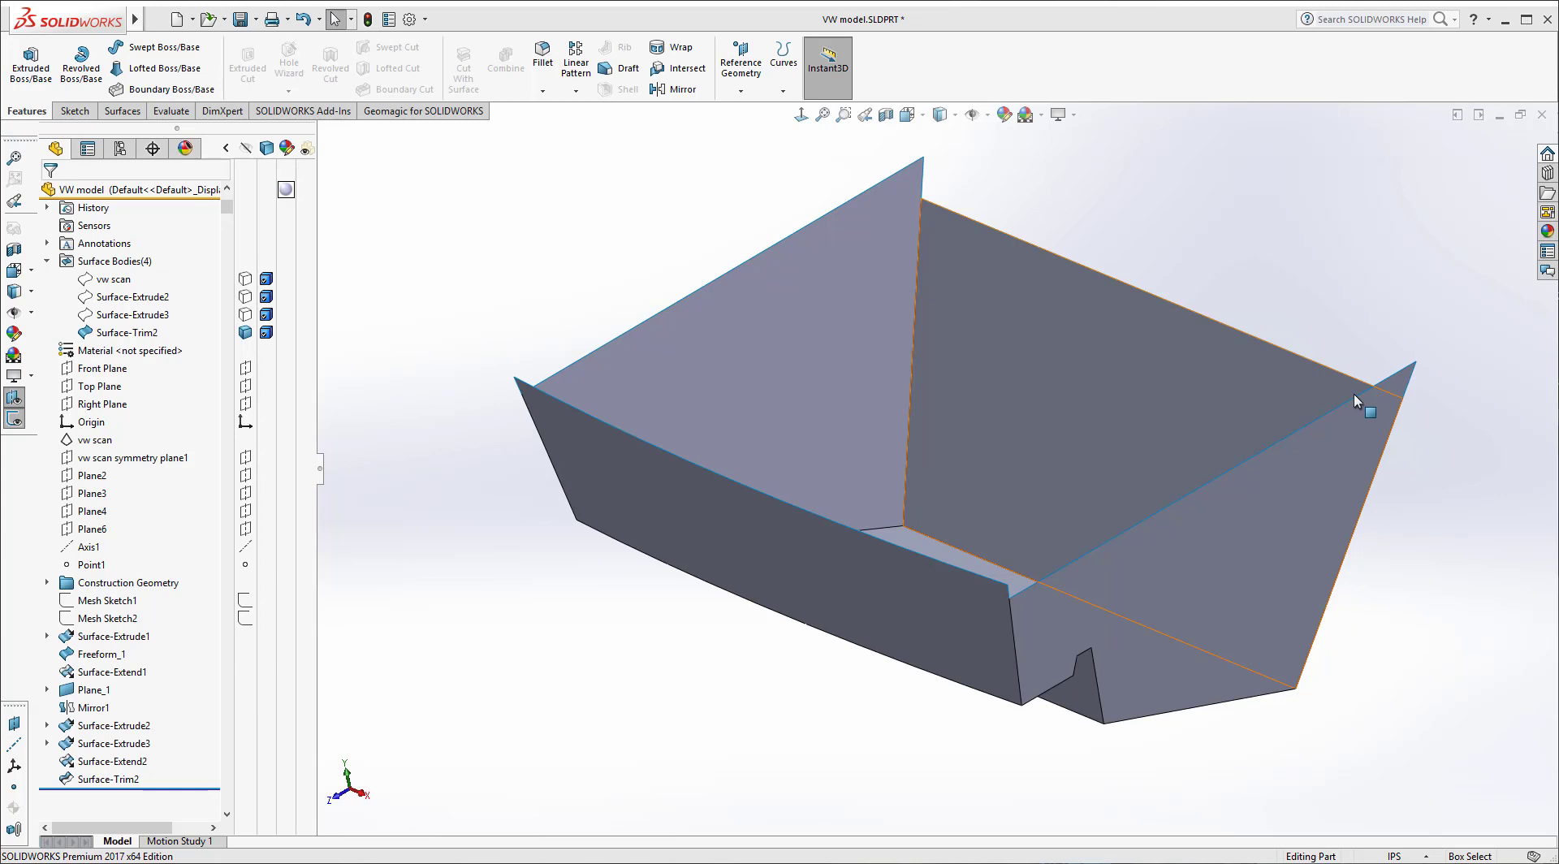
{"action": "middle_click_drag", "start_coordinate": [1096, 459], "coordinate": [1015, 439]}
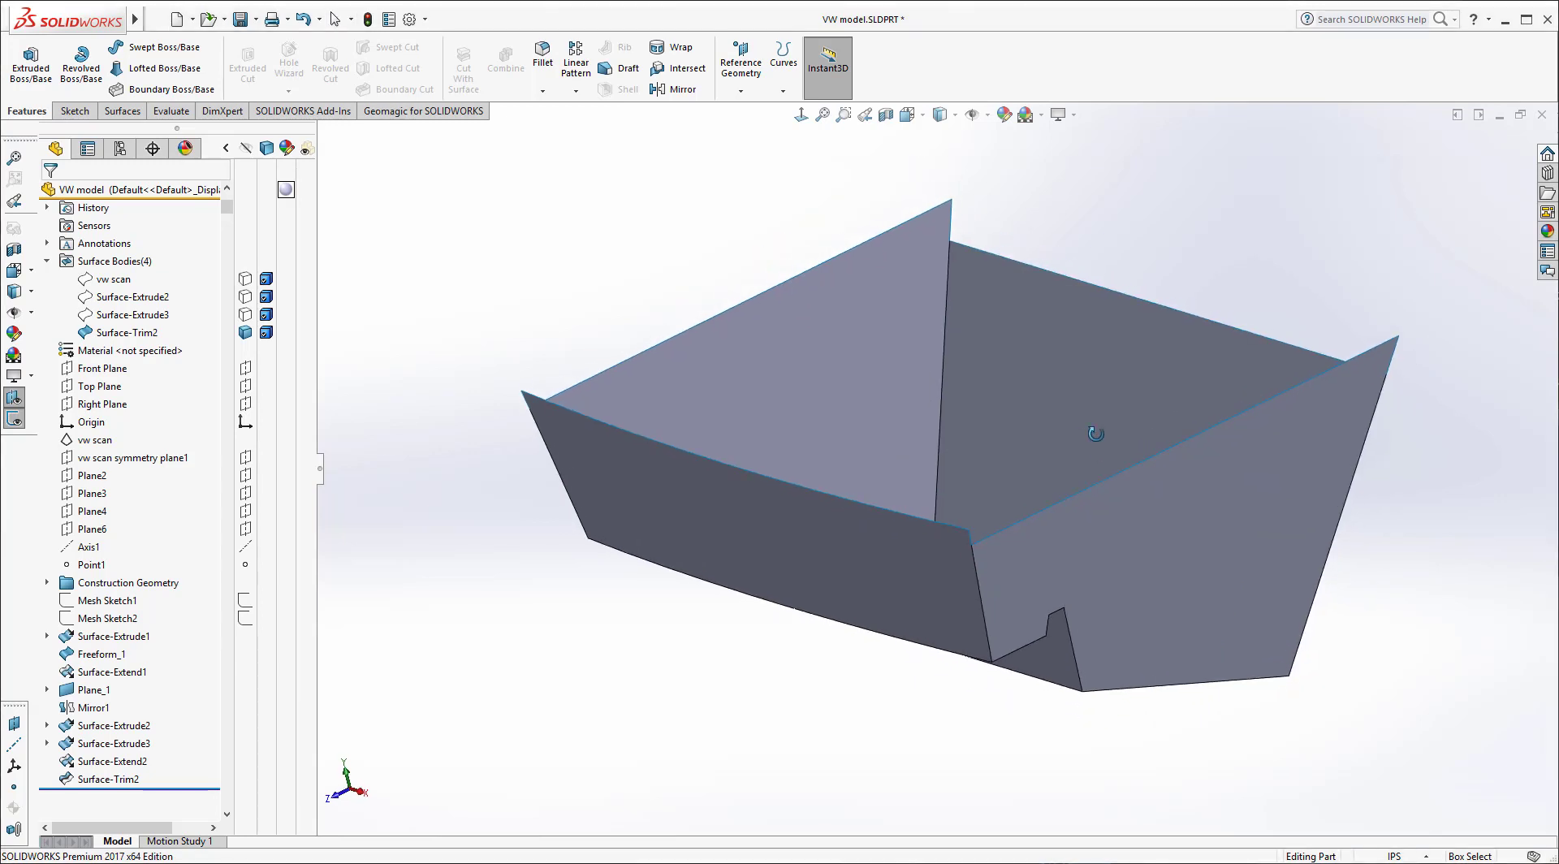
Step: Show the rim surface Surface-Extrude2 and set up a mutual surface trim between it and the tray body Surface-Trim2
{"action": "left_click", "coordinate": [246, 296]}
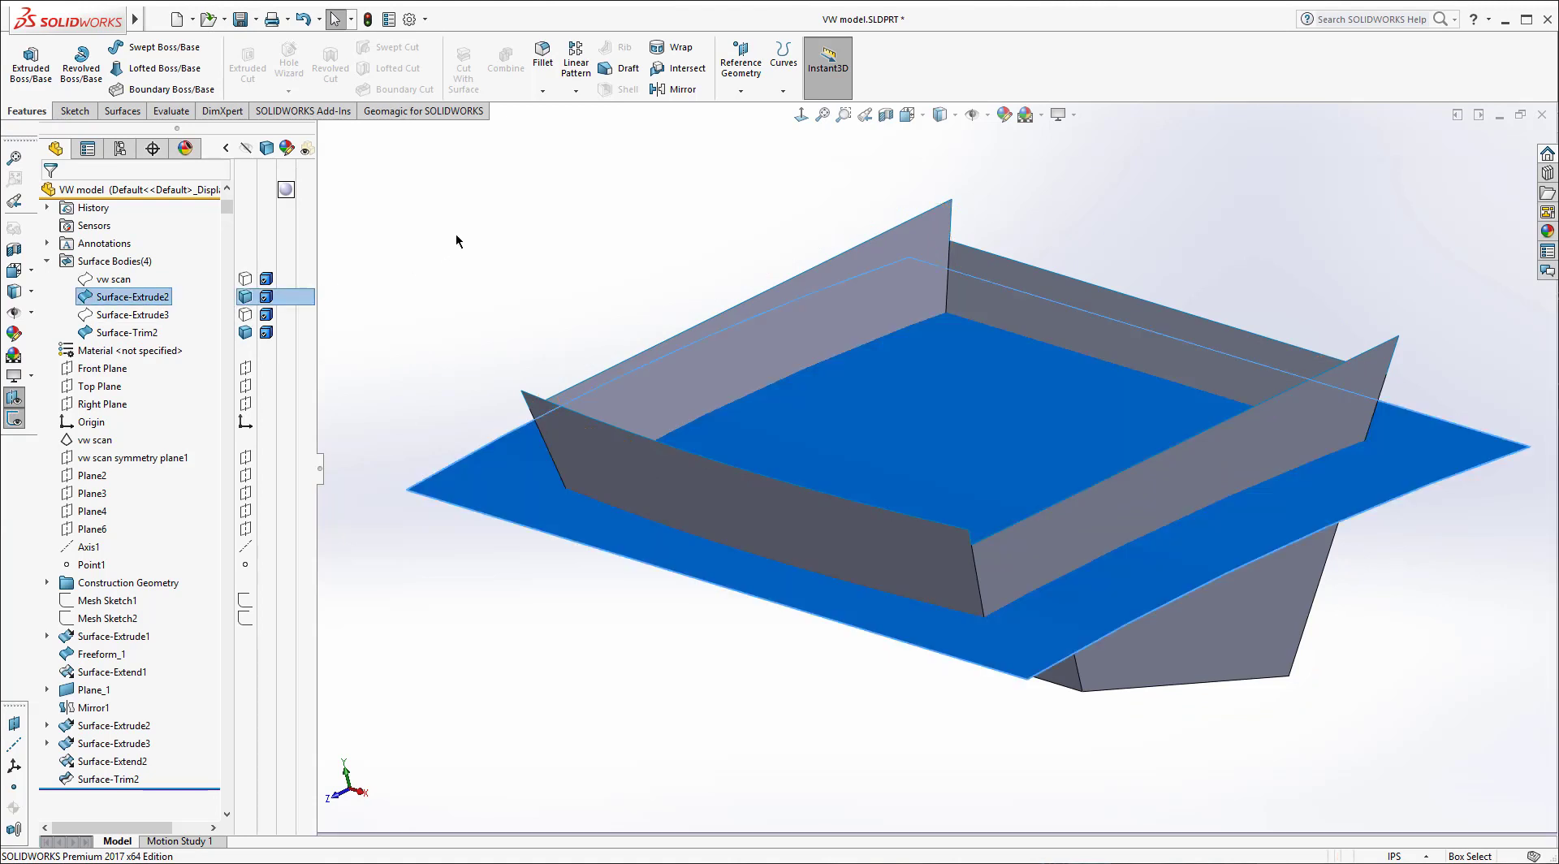
{"action": "middle_click_drag", "start_coordinate": [577, 244], "coordinate": [607, 218]}
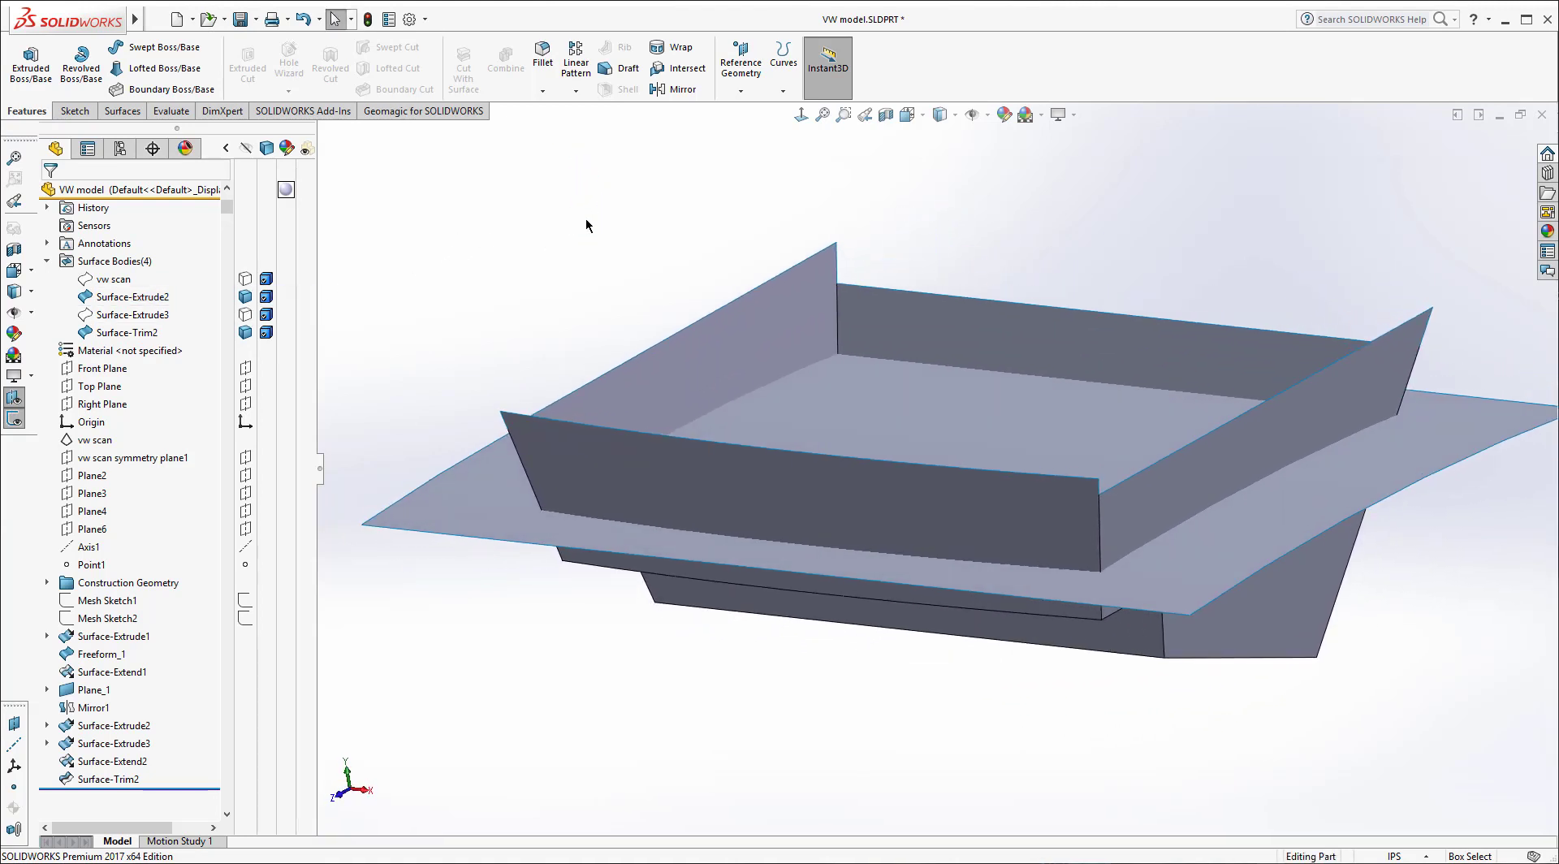
{"action": "left_click", "coordinate": [122, 111]}
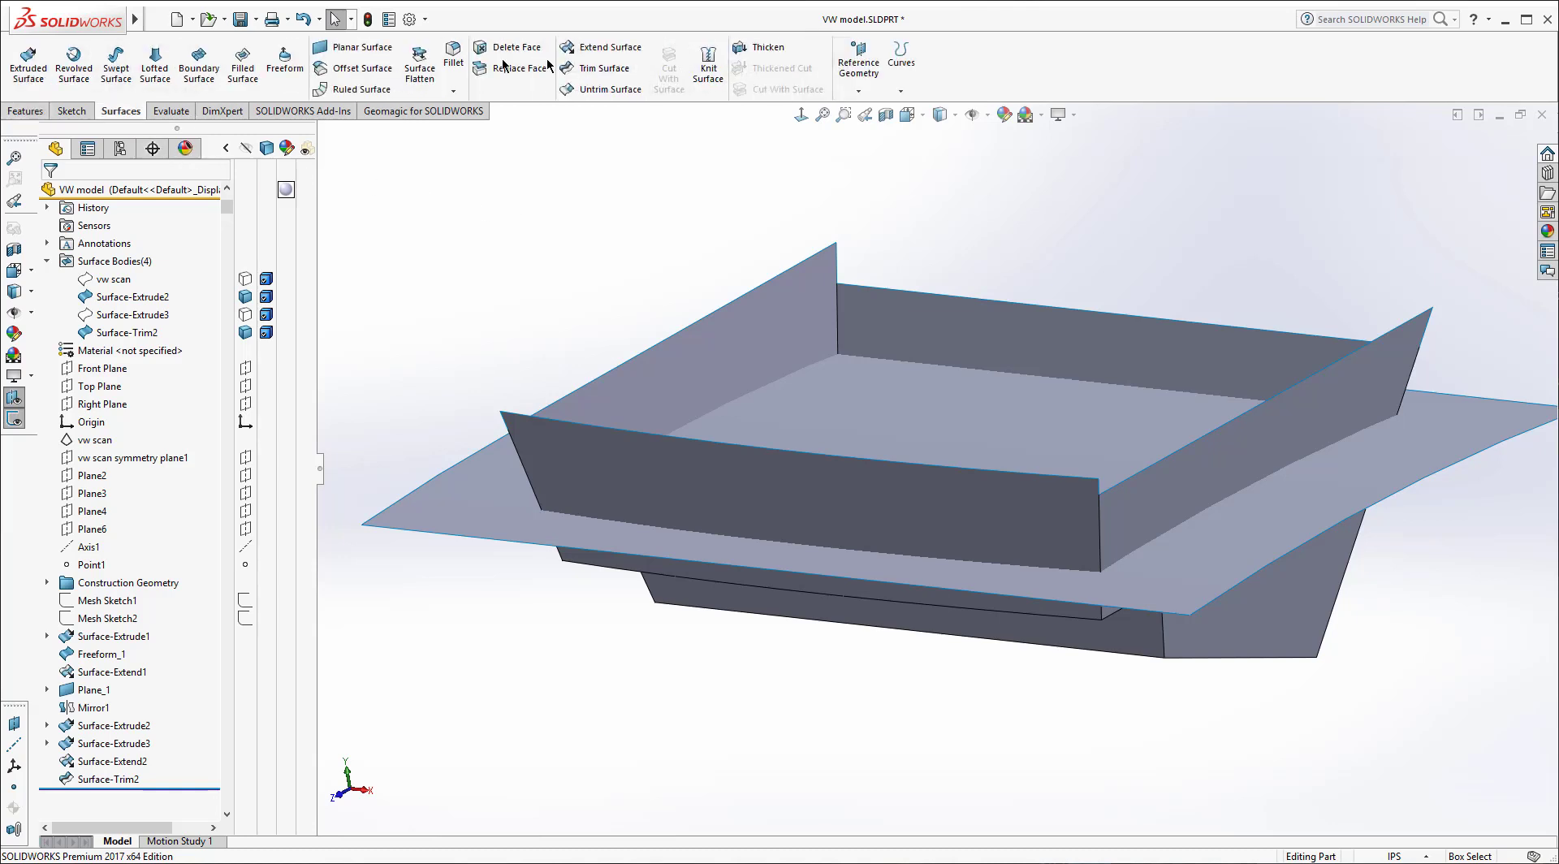
{"action": "left_click", "coordinate": [609, 72]}
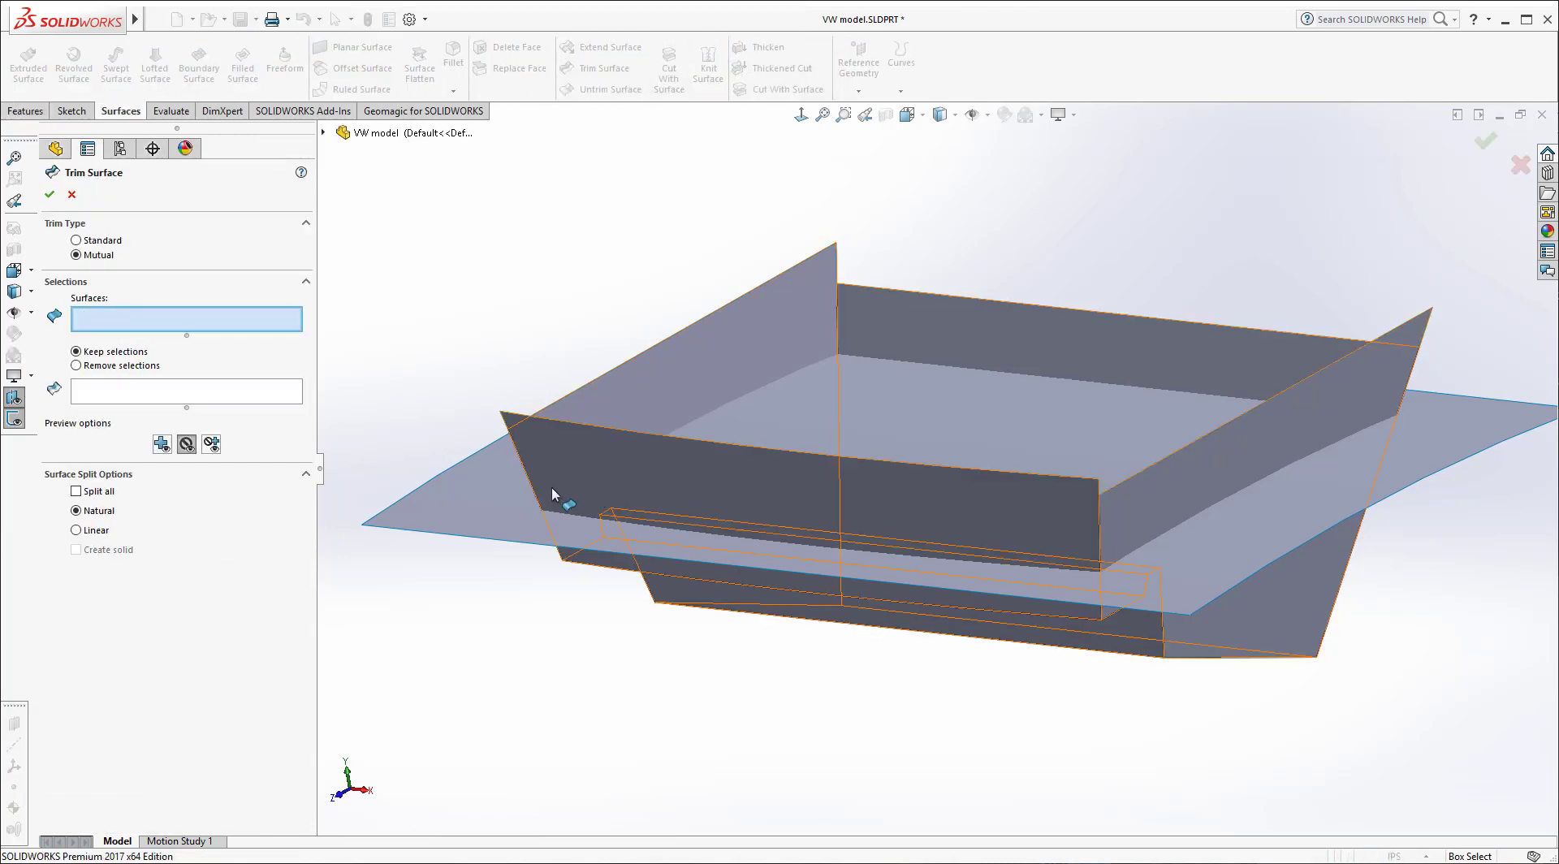
{"action": "left_click", "coordinate": [487, 498]}
{"action": "left_click", "coordinate": [718, 351]}
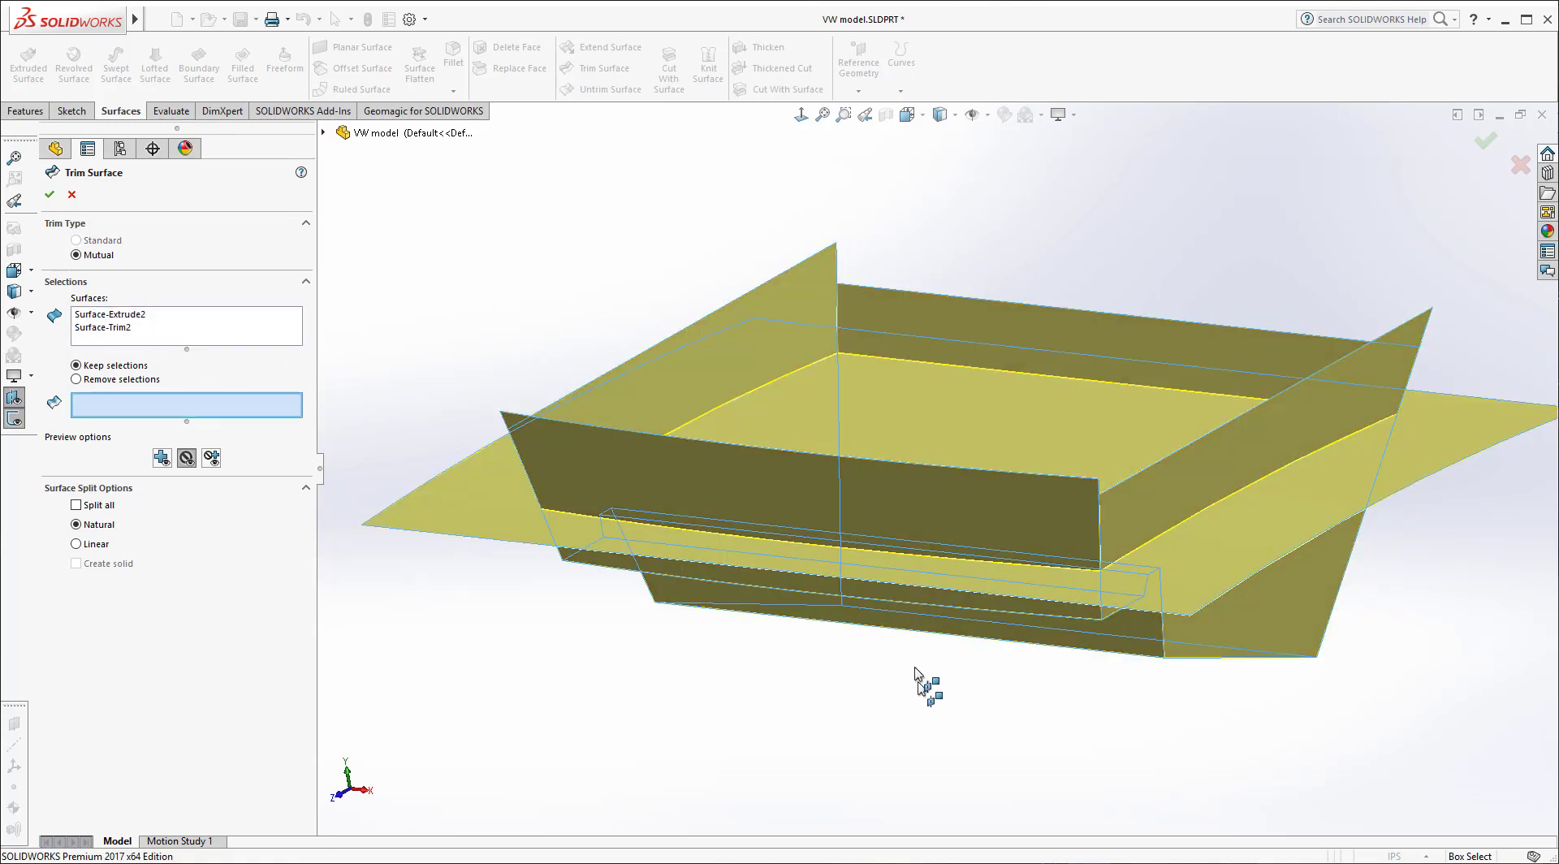
Step: Keep the tray portion below the rim surface and the rim area outside the tray opening, and apply the mutual trim
{"action": "middle_click_drag", "start_coordinate": [929, 693], "coordinate": [1002, 547]}
{"action": "left_click", "coordinate": [1136, 316]}
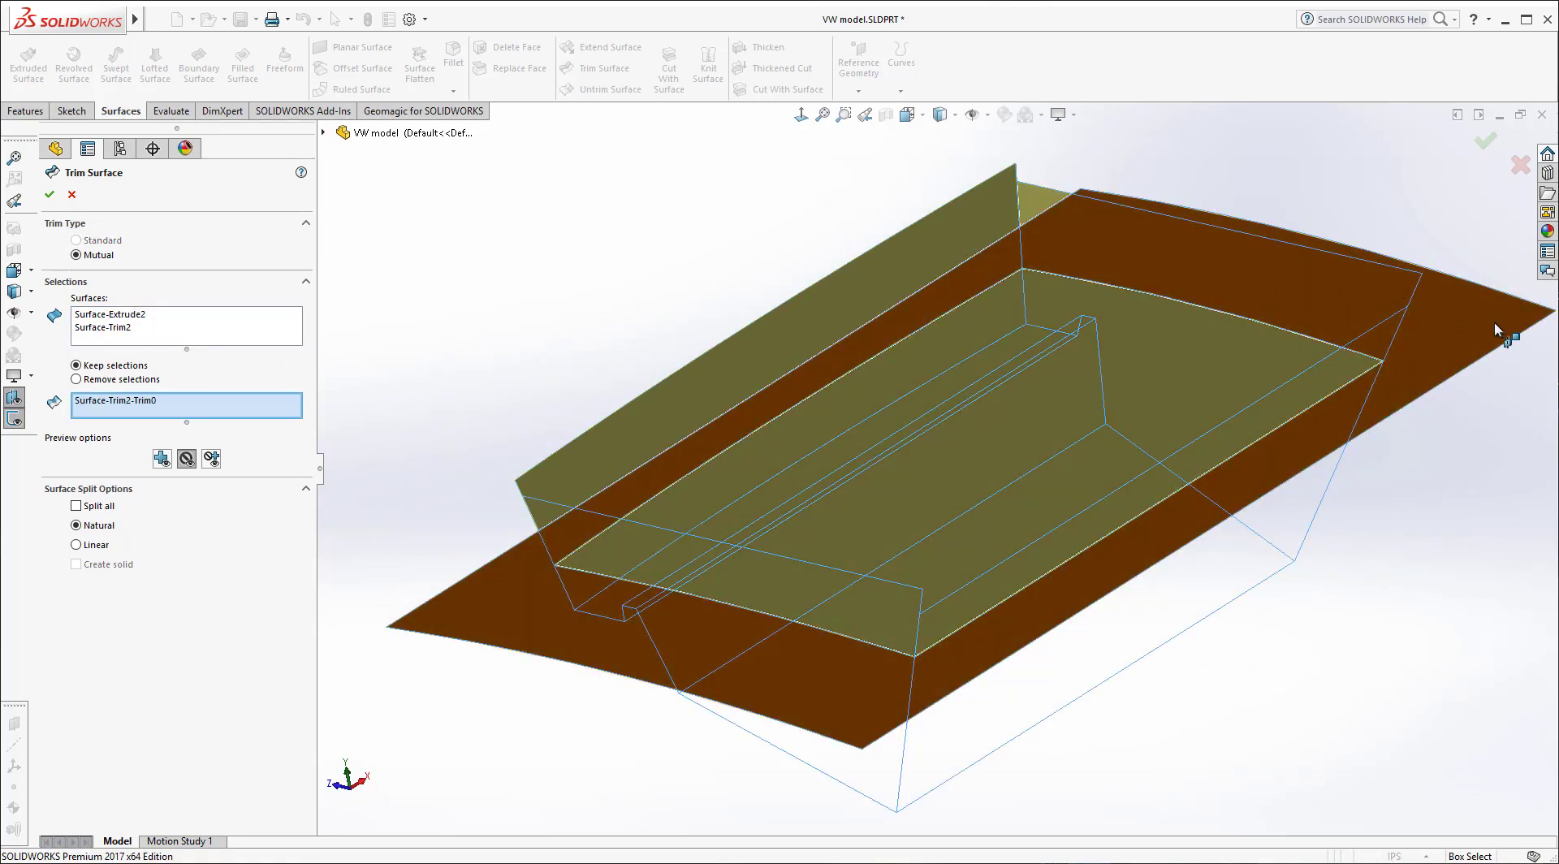
{"action": "left_click", "coordinate": [1497, 325]}
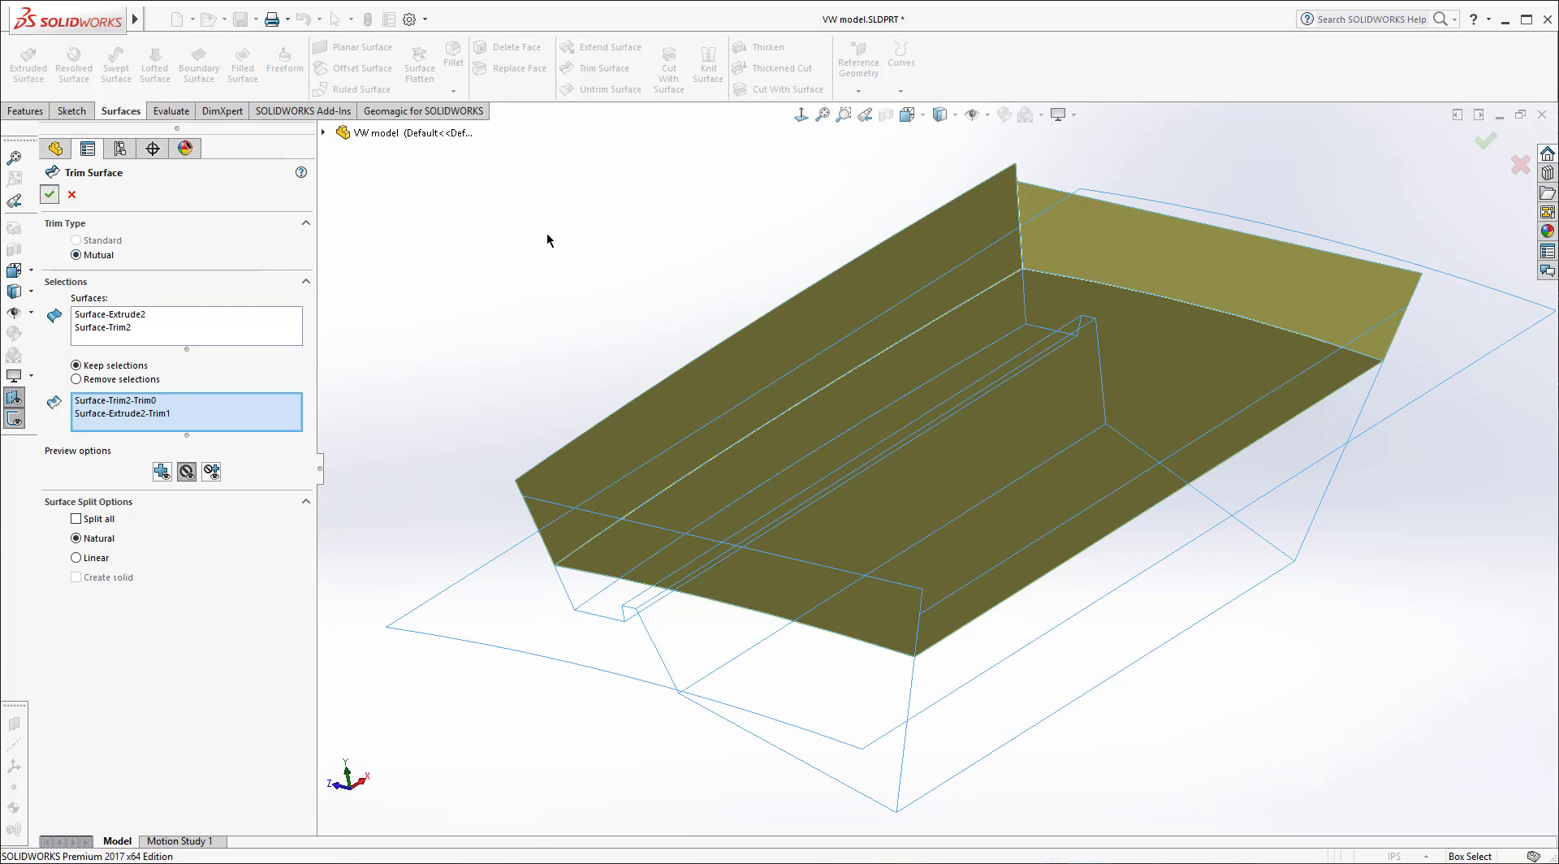
{"action": "key", "text": "Return"}
{"action": "middle_click_drag", "start_coordinate": [812, 228], "coordinate": [939, 522]}
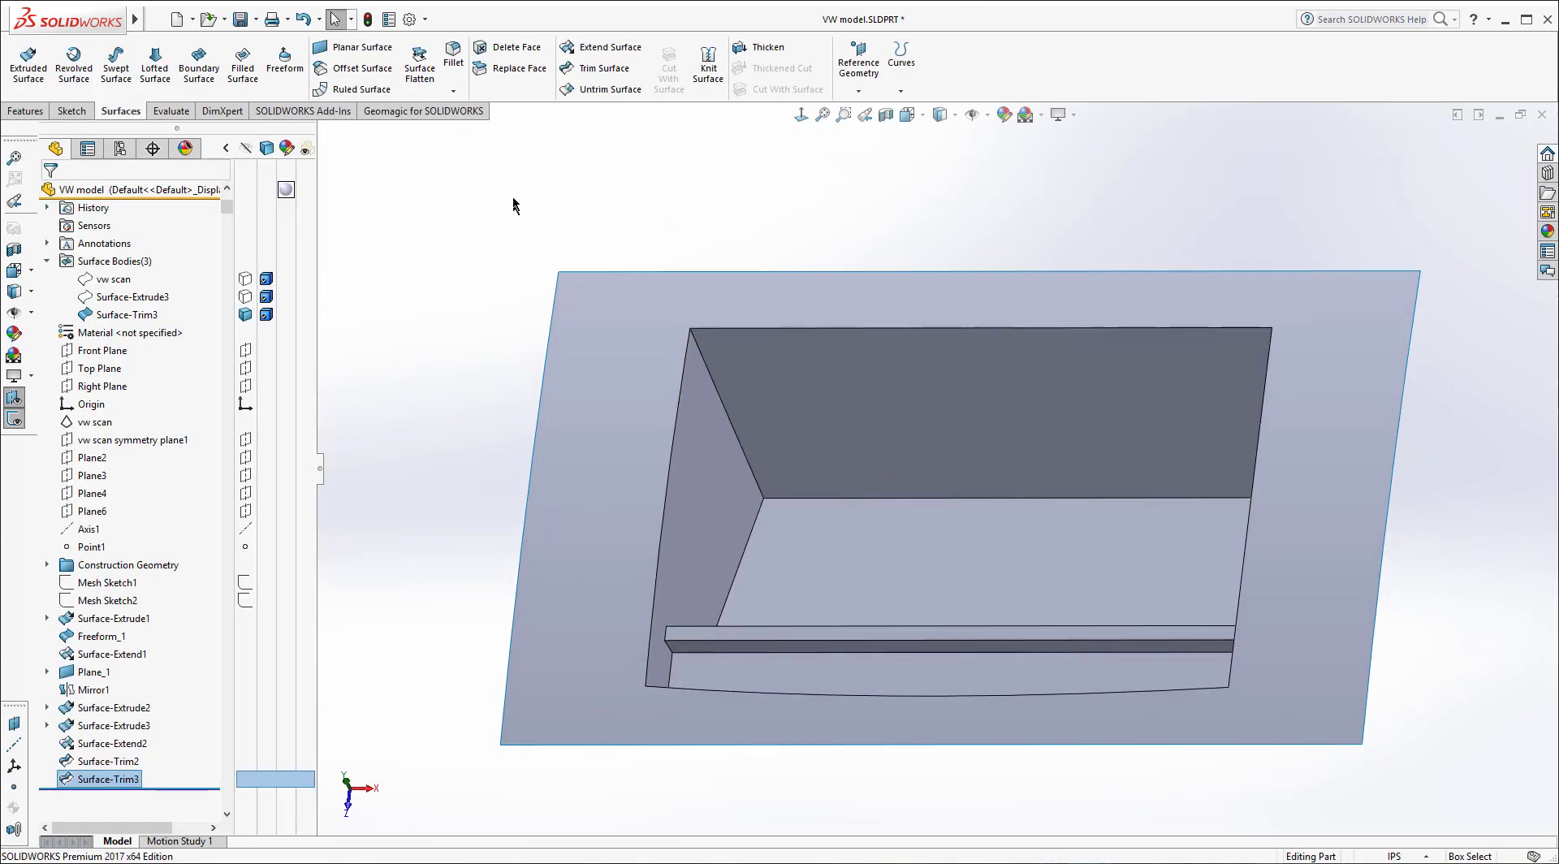
{"action": "left_click", "coordinate": [17, 112]}
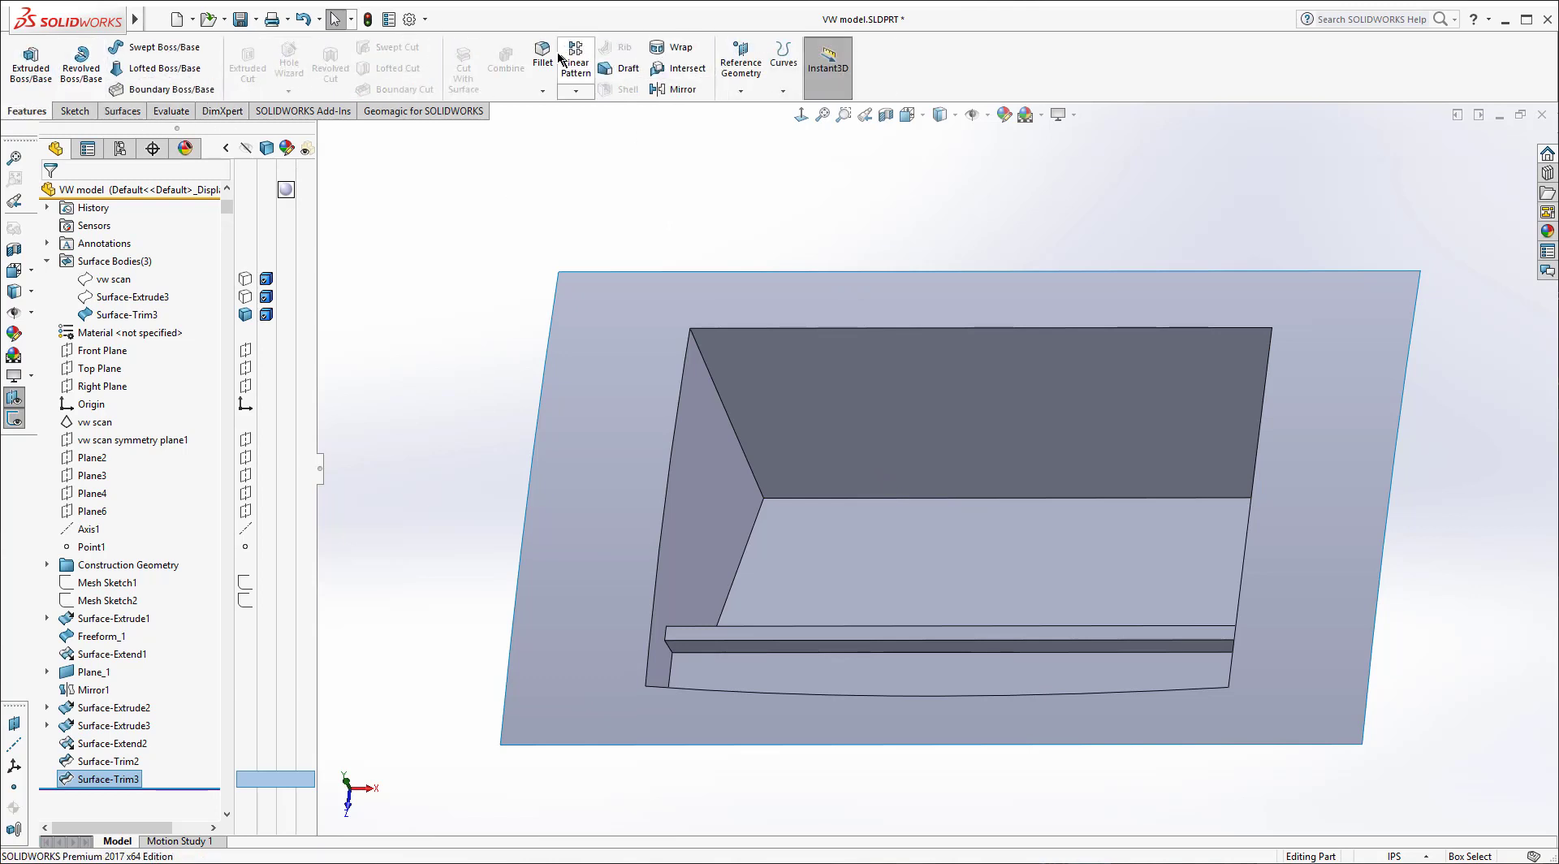
{"action": "left_click", "coordinate": [720, 403]}
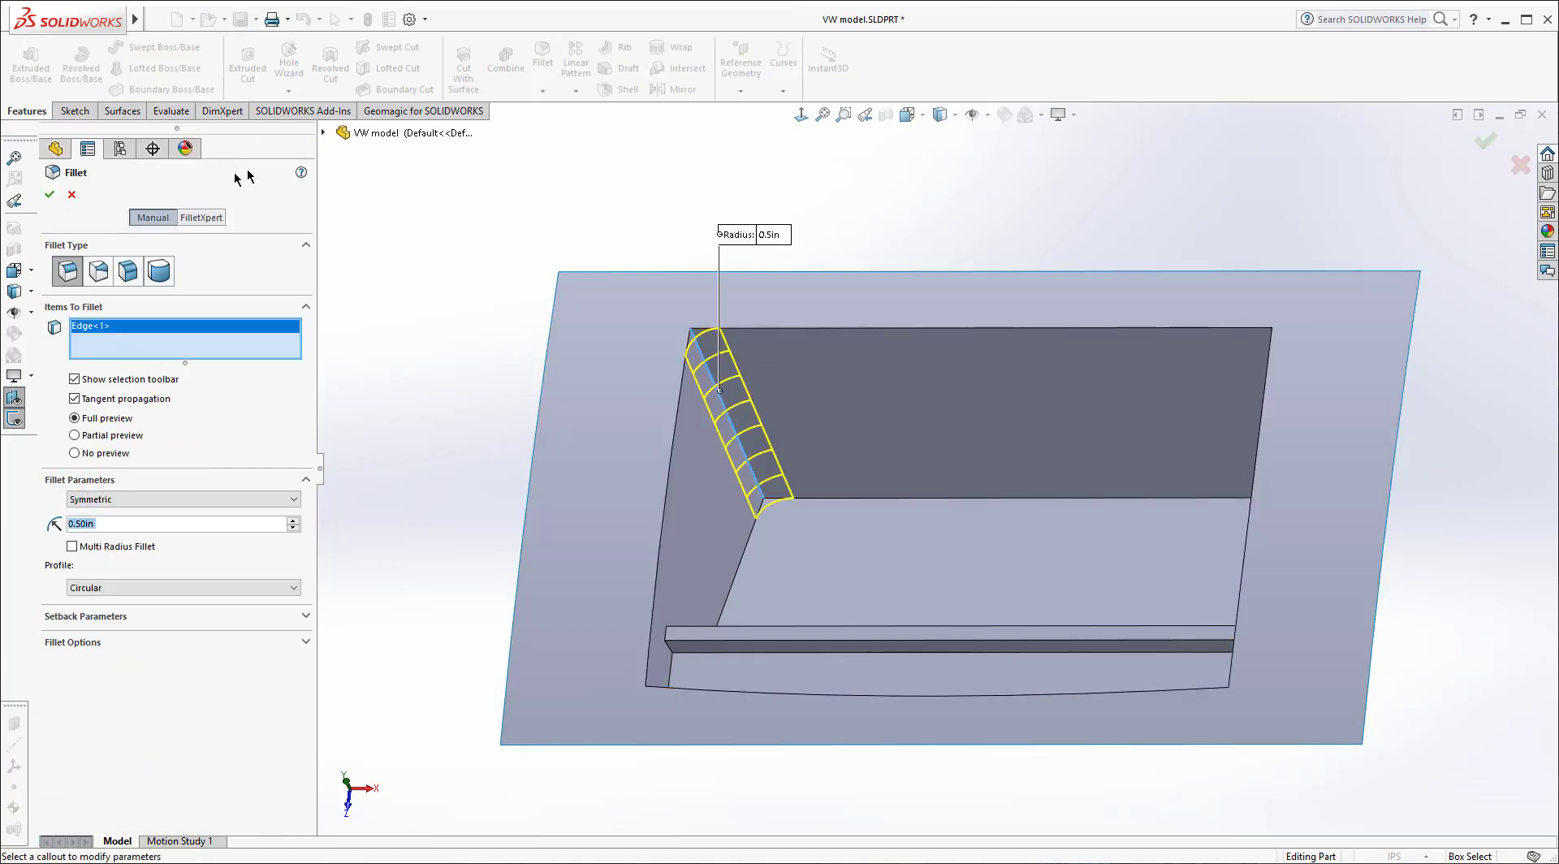
{"action": "left_click", "coordinate": [73, 196]}
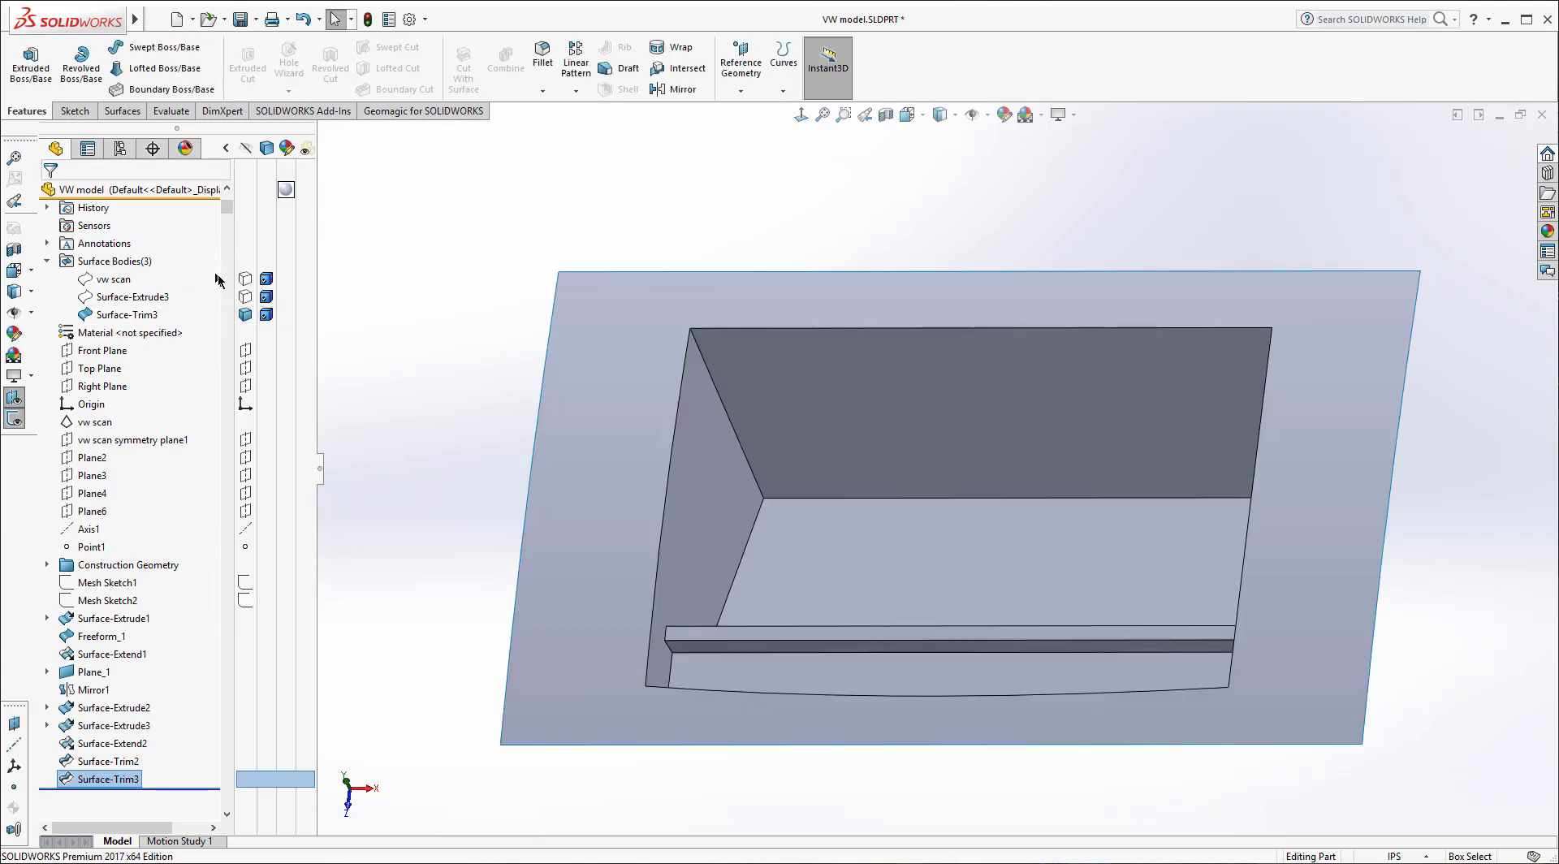
Step: Show the vw scan for reference and select the two rear vertical corner edges of the tray for a 0.5 in fillet
{"action": "left_click", "coordinate": [245, 278]}
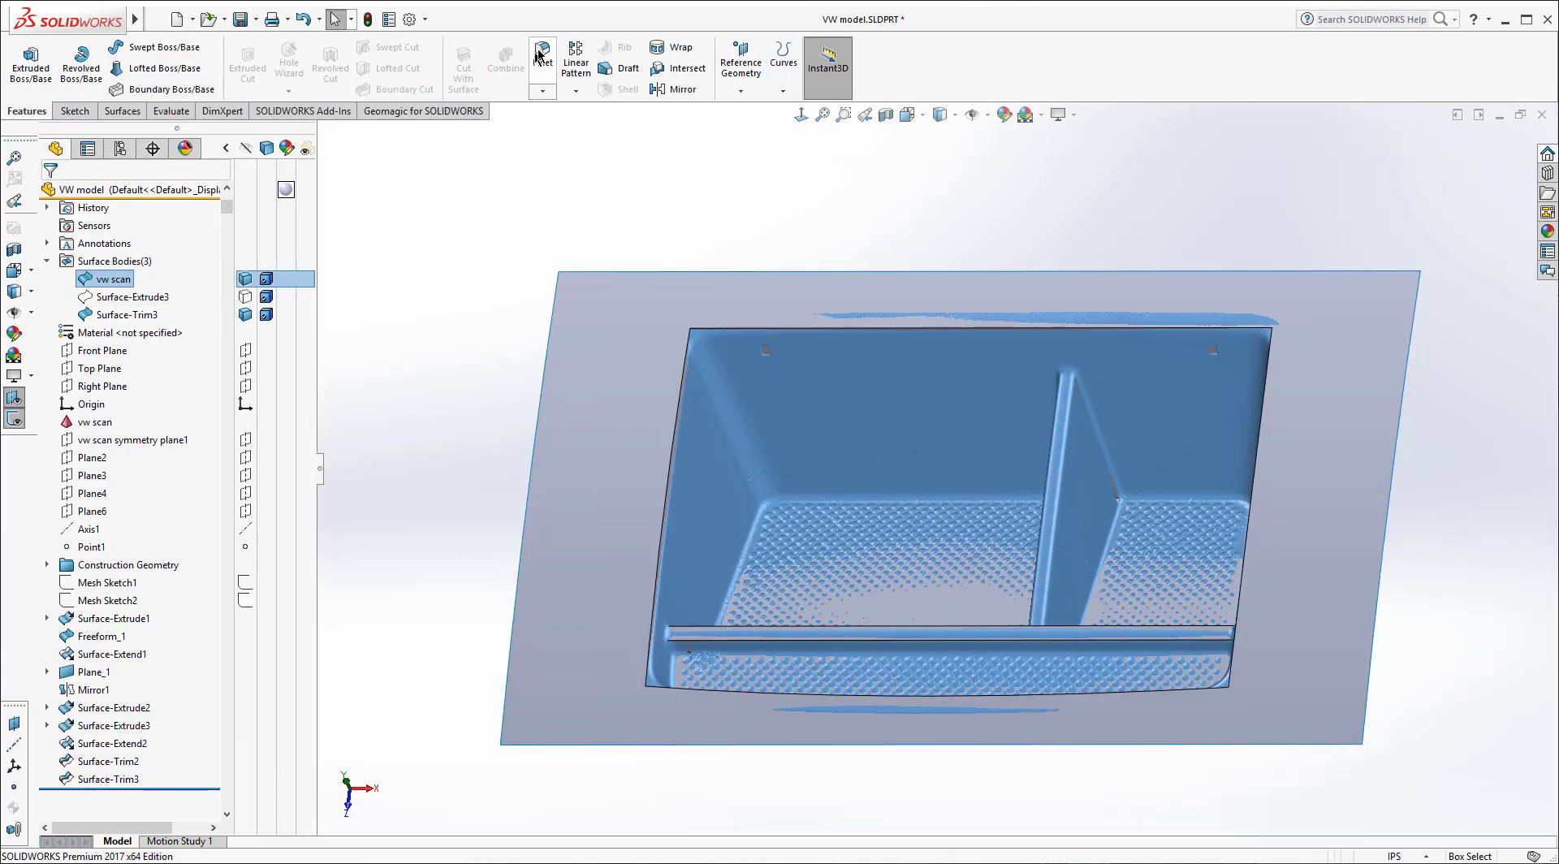
{"action": "key", "text": "Return"}
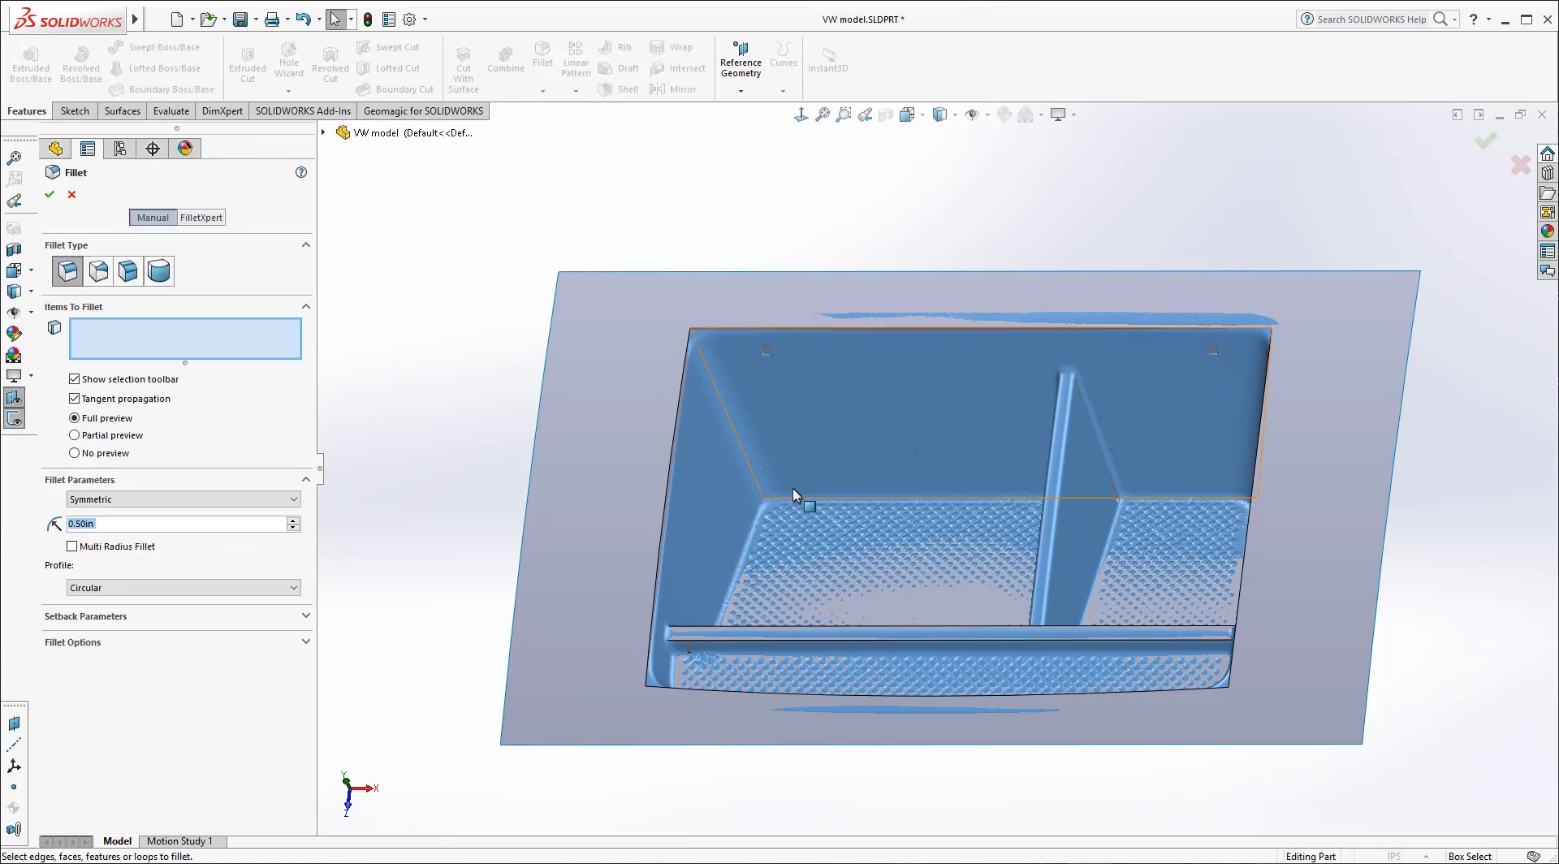
{"action": "middle_click_drag", "start_coordinate": [791, 482], "coordinate": [745, 427]}
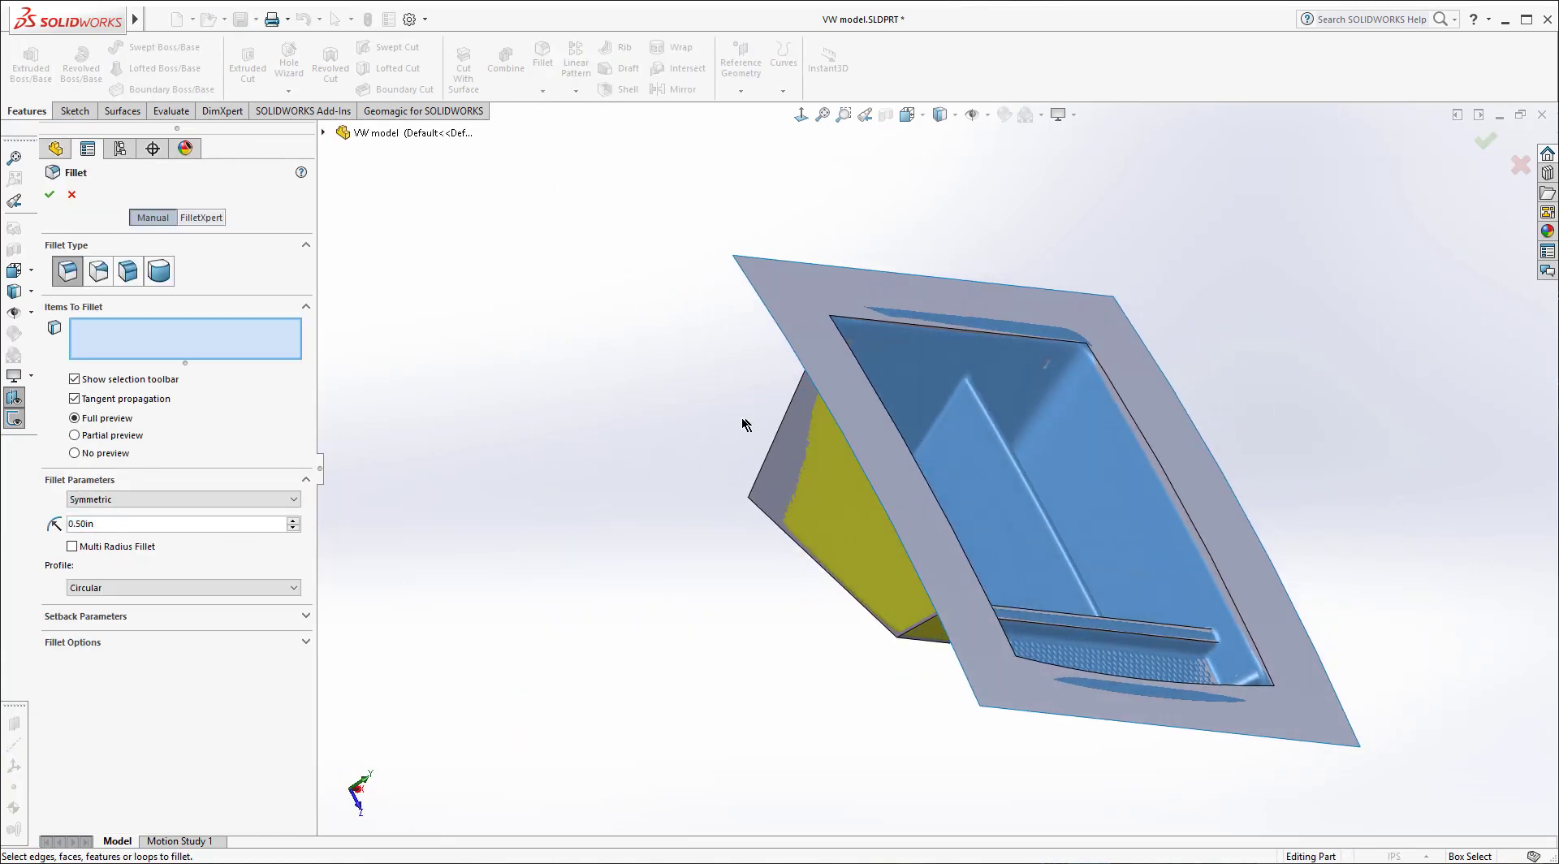
{"action": "left_click", "coordinate": [815, 396]}
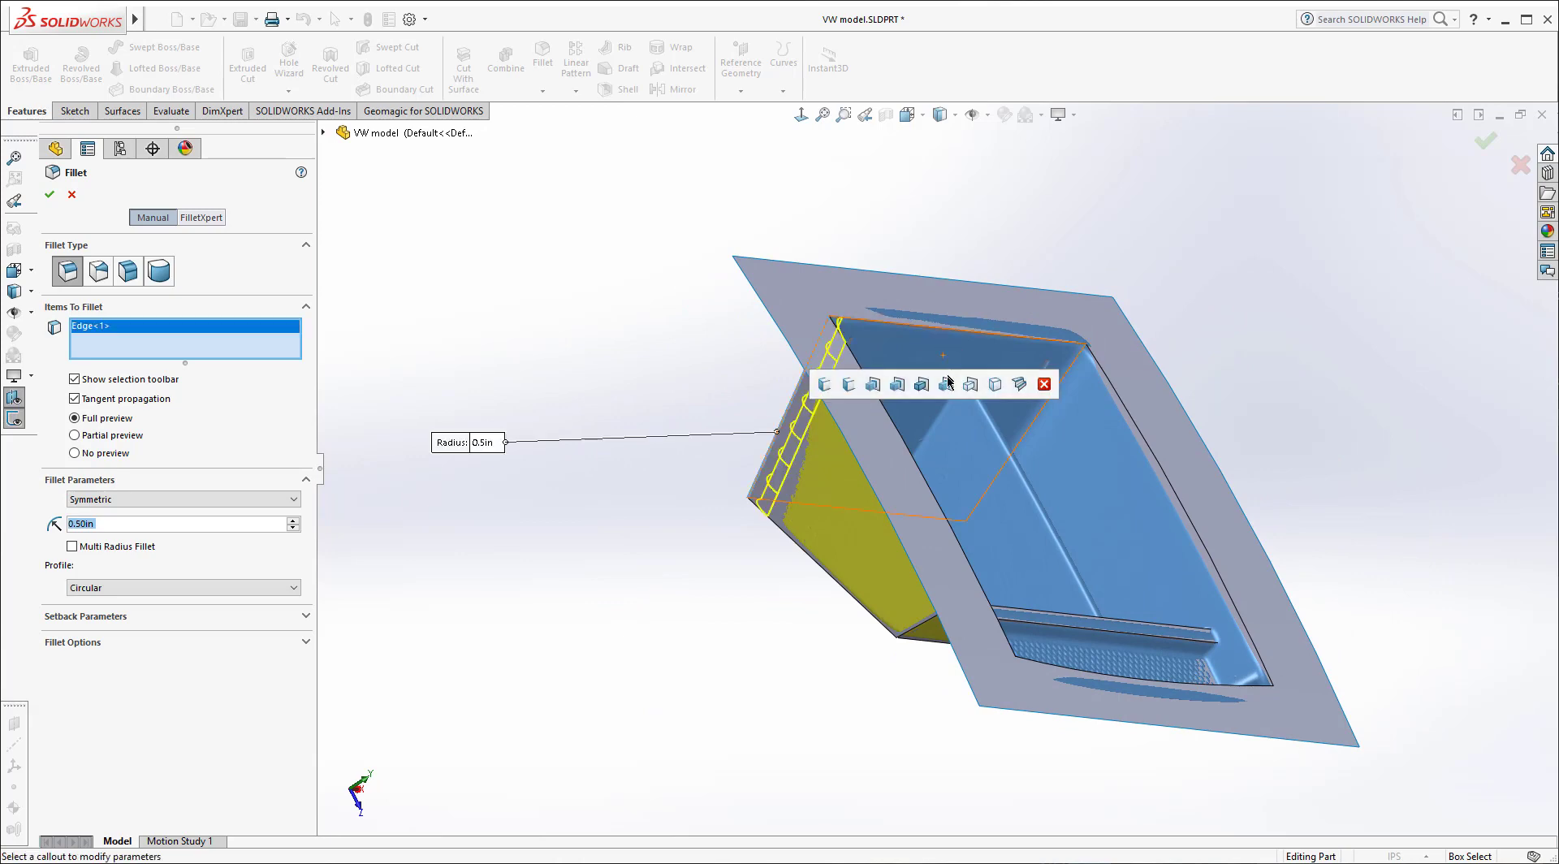
{"action": "middle_click_drag", "start_coordinate": [986, 348], "coordinate": [651, 456]}
{"action": "scroll", "coordinate": [715, 313], "scroll_direction": "down", "scroll_amount": 3}
{"action": "scroll", "coordinate": [520, 392], "scroll_direction": "up", "scroll_amount": 3}
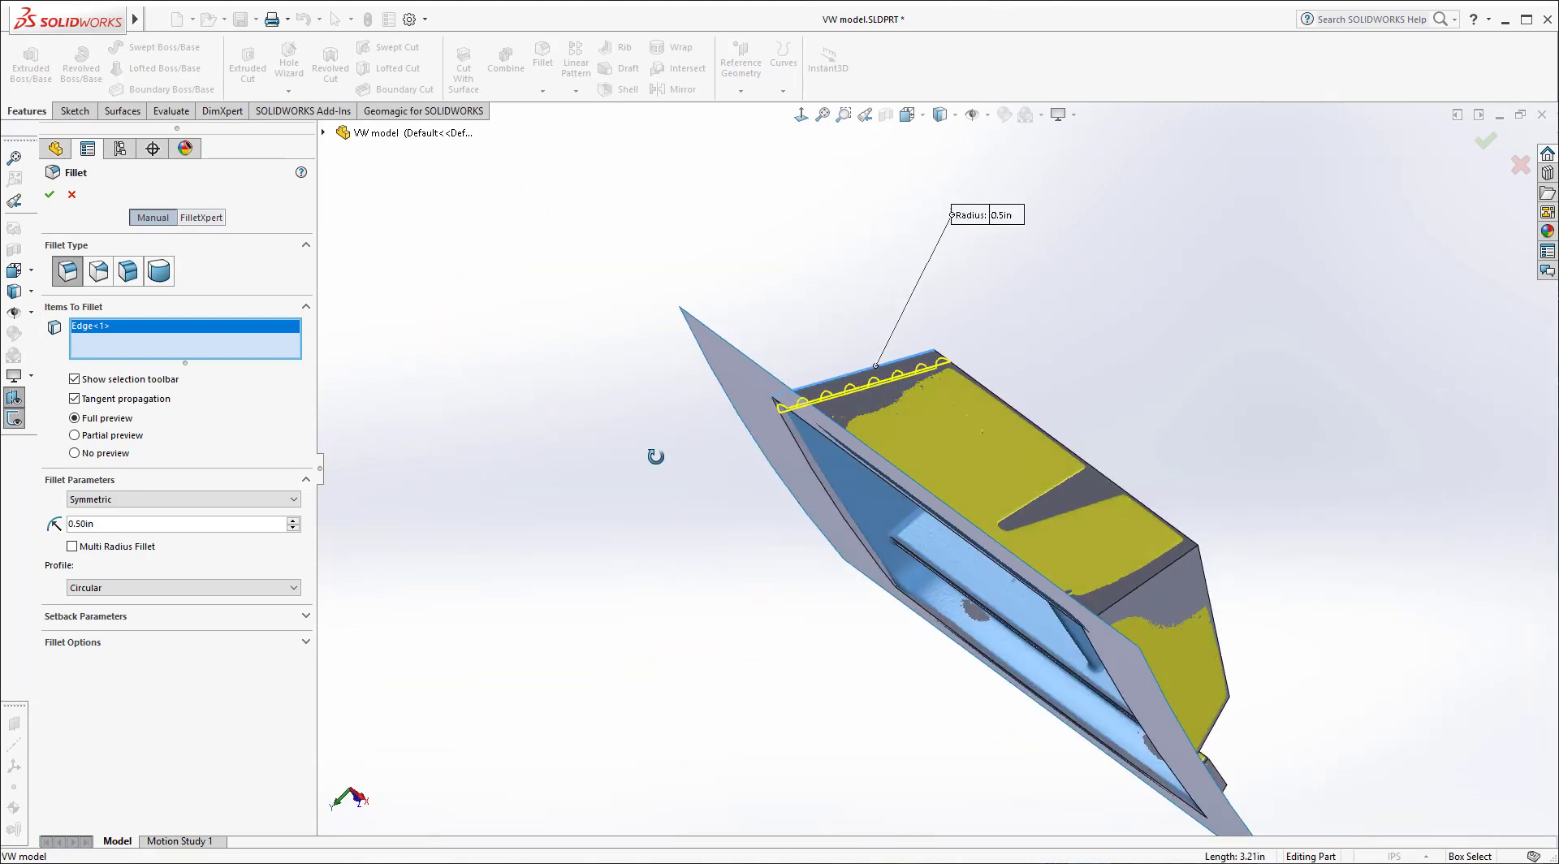
{"action": "left_click", "coordinate": [1167, 568]}
Step: Add the two short front corner edges of the tray to the 0.5 in fillet and apply it
{"action": "middle_click_drag", "start_coordinate": [1166, 568], "coordinate": [1080, 268]}
{"action": "scroll", "coordinate": [916, 369], "scroll_direction": "down", "scroll_amount": 3}
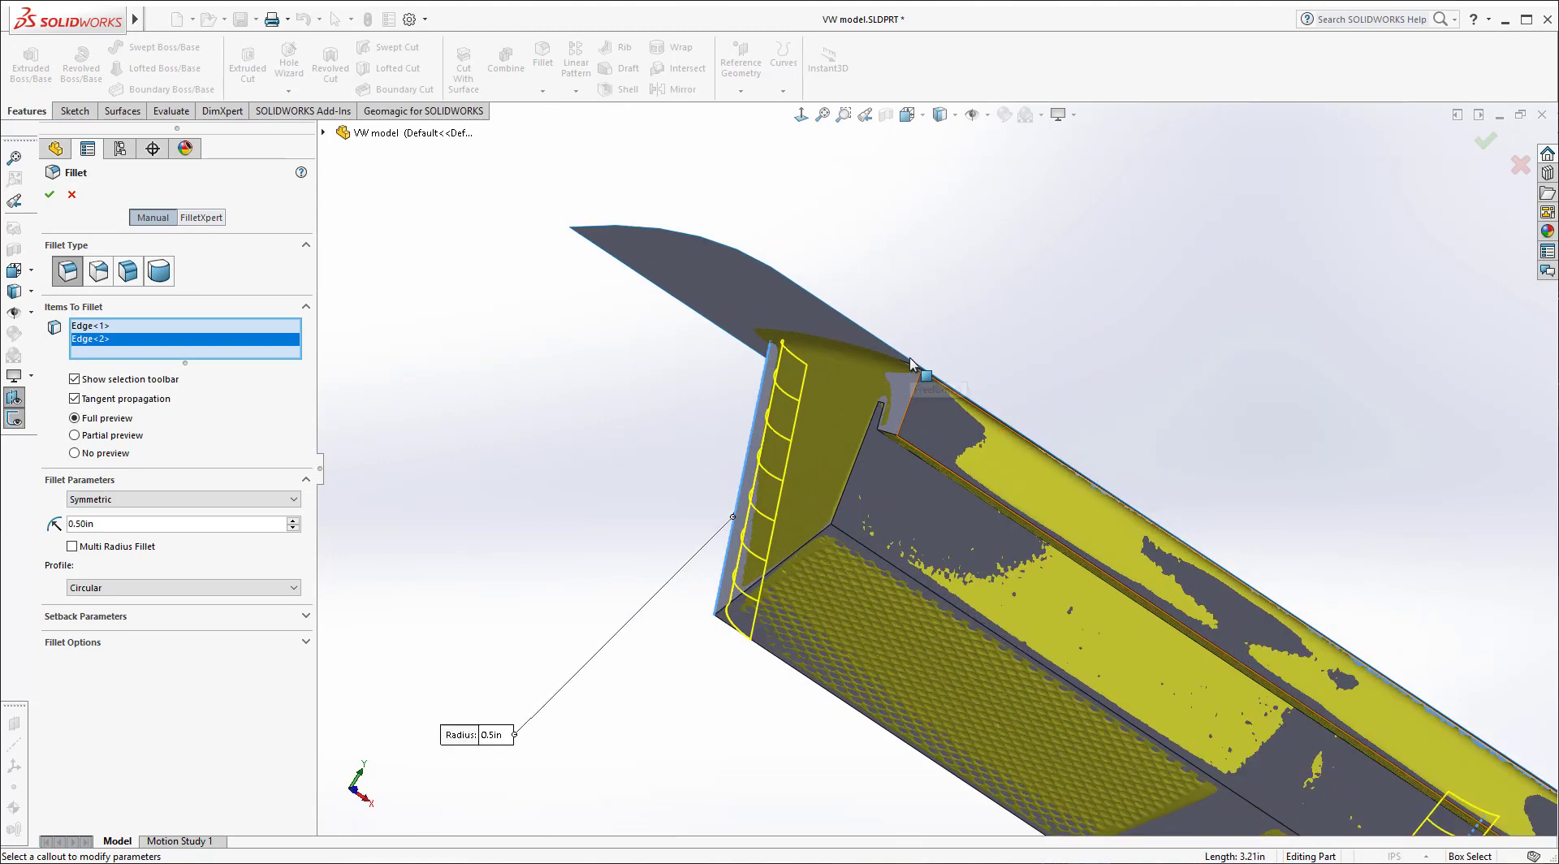
{"action": "left_click", "coordinate": [915, 393]}
{"action": "scroll", "coordinate": [942, 468], "scroll_direction": "up", "scroll_amount": 3}
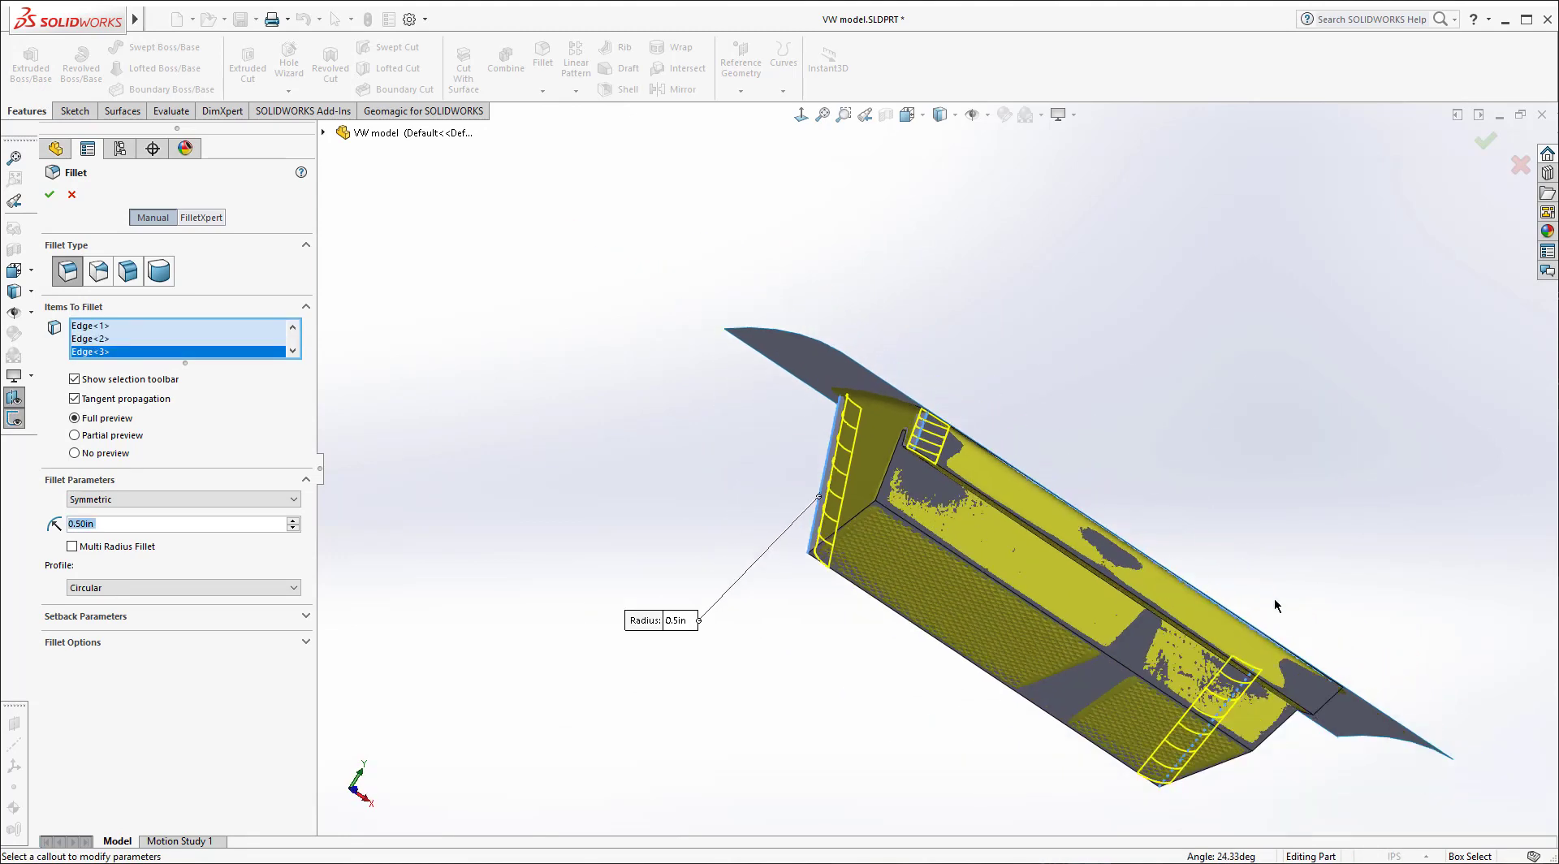
{"action": "scroll", "coordinate": [1355, 735], "scroll_direction": "down", "scroll_amount": 3}
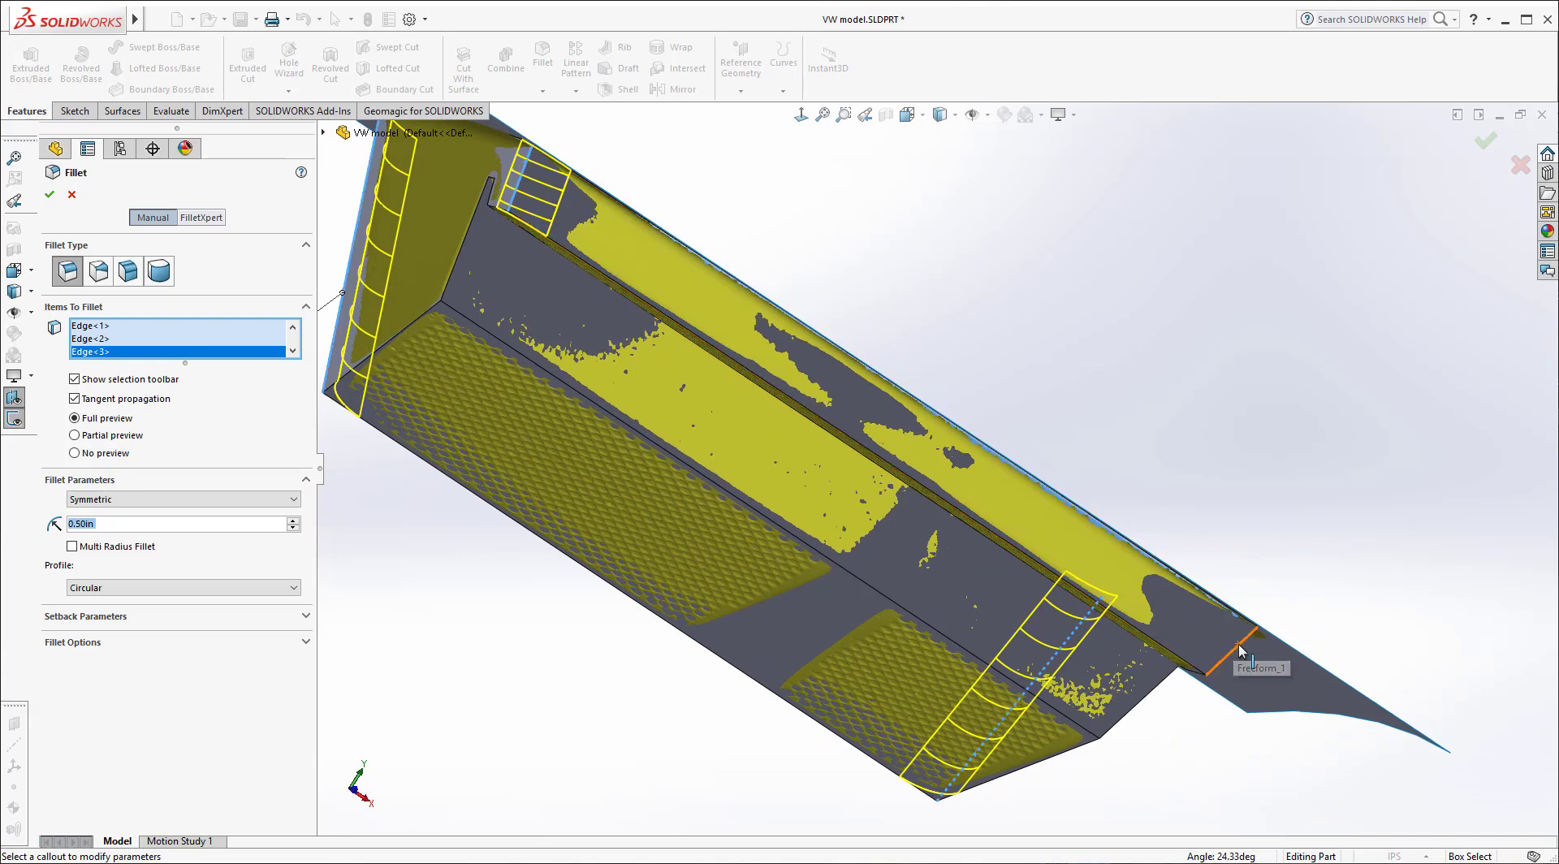
{"action": "left_click", "coordinate": [1236, 648]}
{"action": "middle_click_drag", "start_coordinate": [1315, 456], "coordinate": [672, 317]}
{"action": "left_click", "coordinate": [50, 195]}
{"action": "middle_click_drag", "start_coordinate": [951, 463], "coordinate": [1060, 532]}
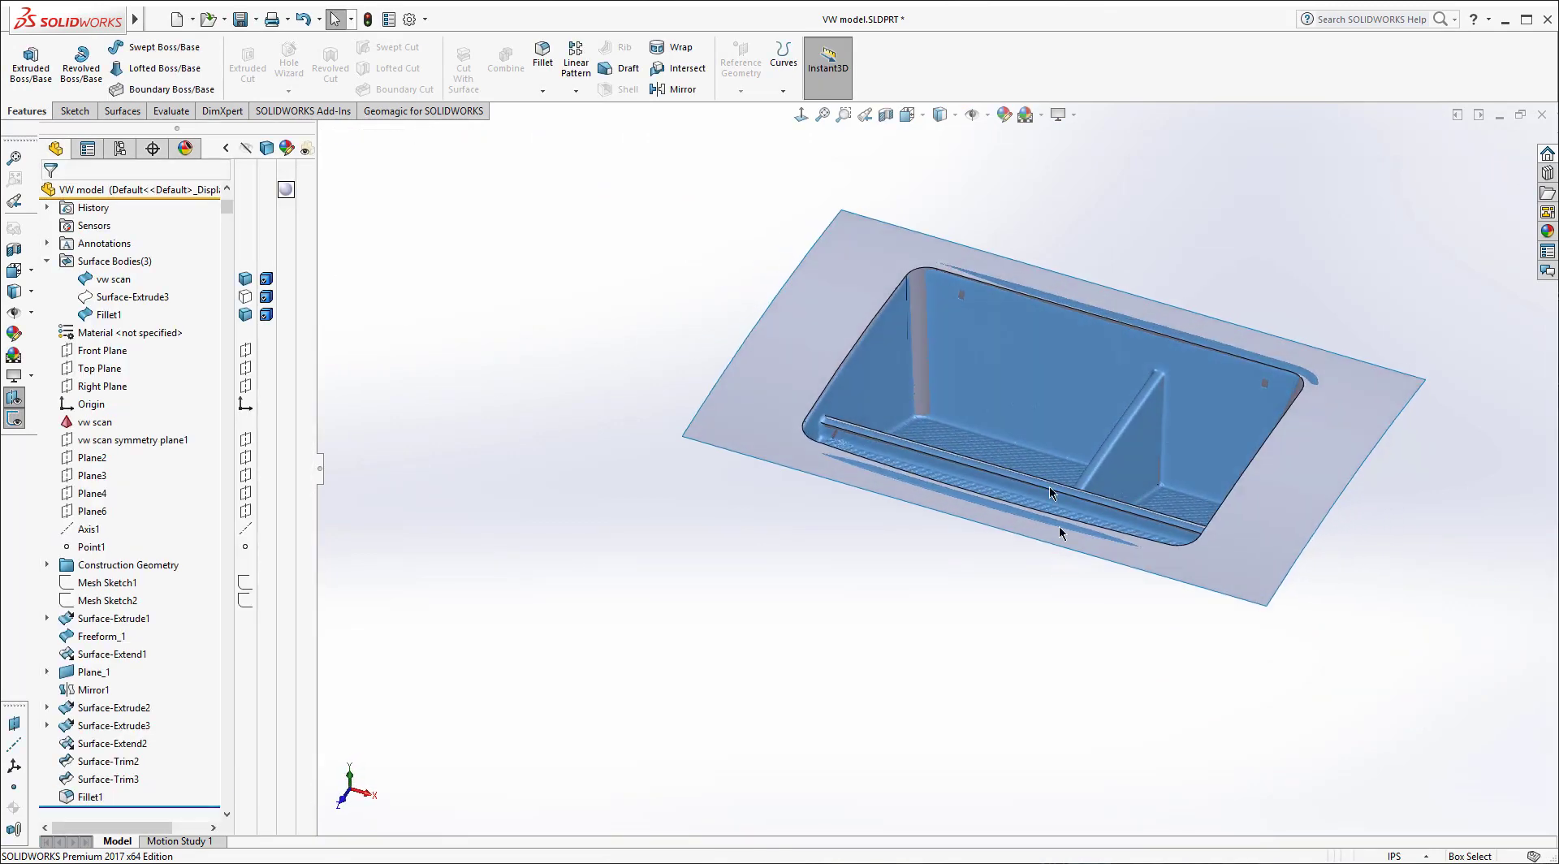
Step: Show the outline surface Surface-Extrude3 and trim the filleted tray's rim with it, keeping the part inside the outline
{"action": "scroll", "coordinate": [1025, 431], "scroll_direction": "down", "scroll_amount": 3}
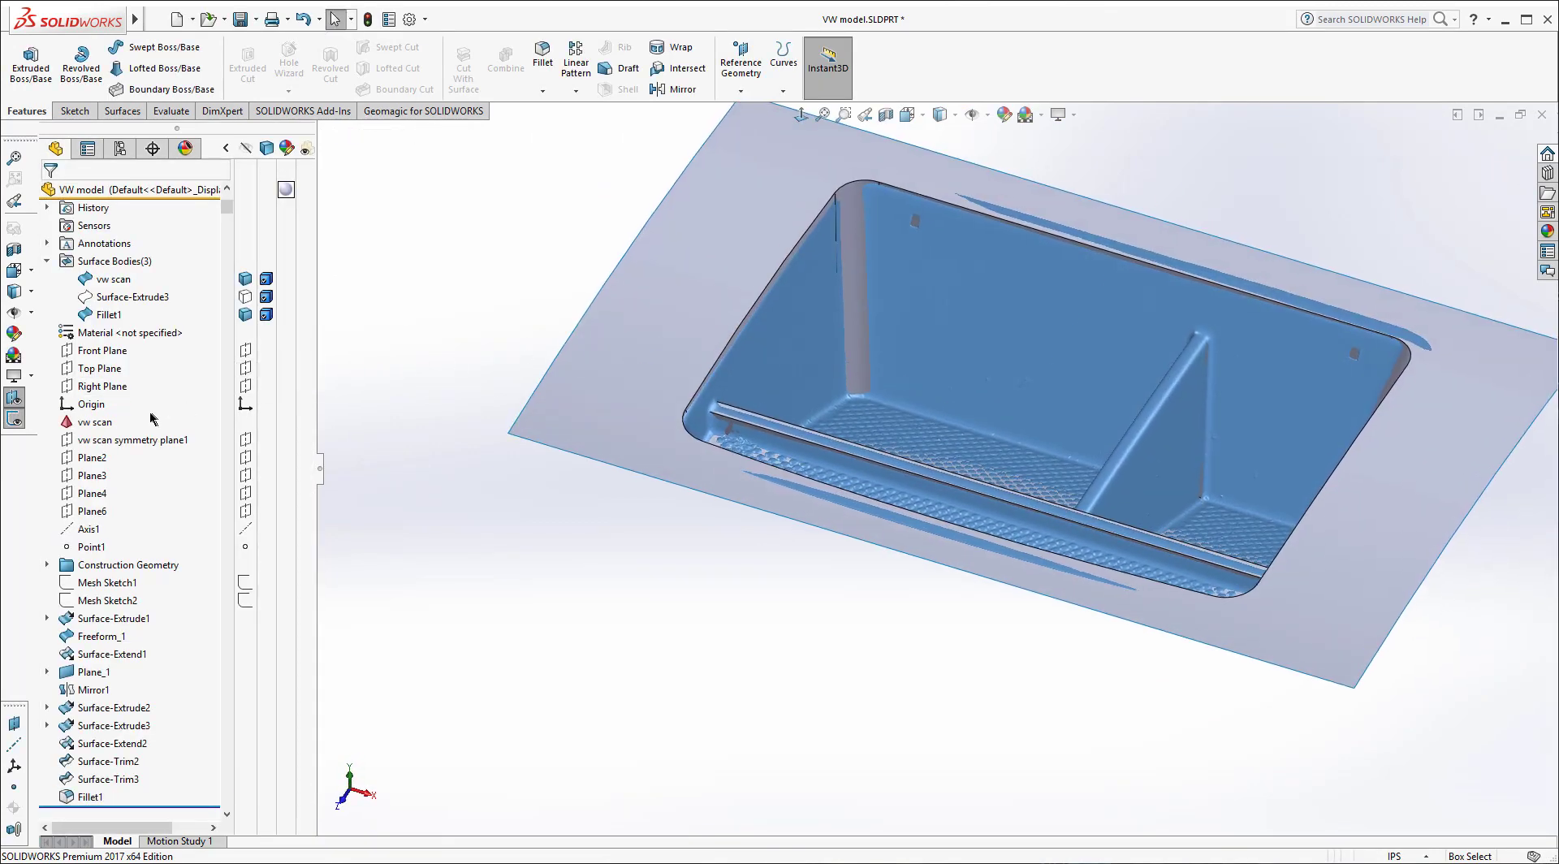
{"action": "left_click", "coordinate": [245, 296]}
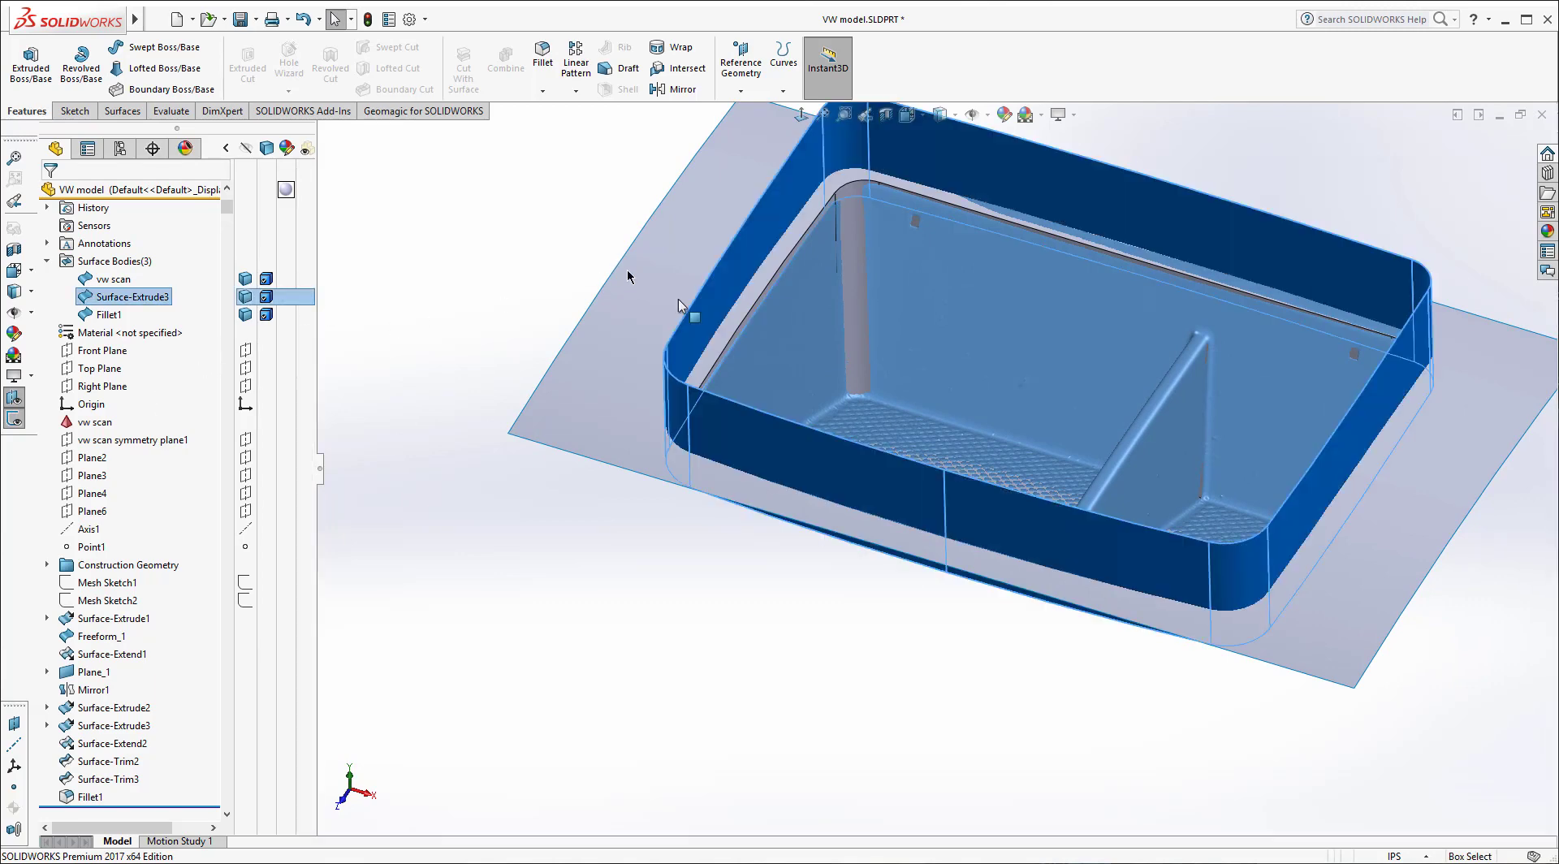
{"action": "left_click", "coordinate": [395, 666]}
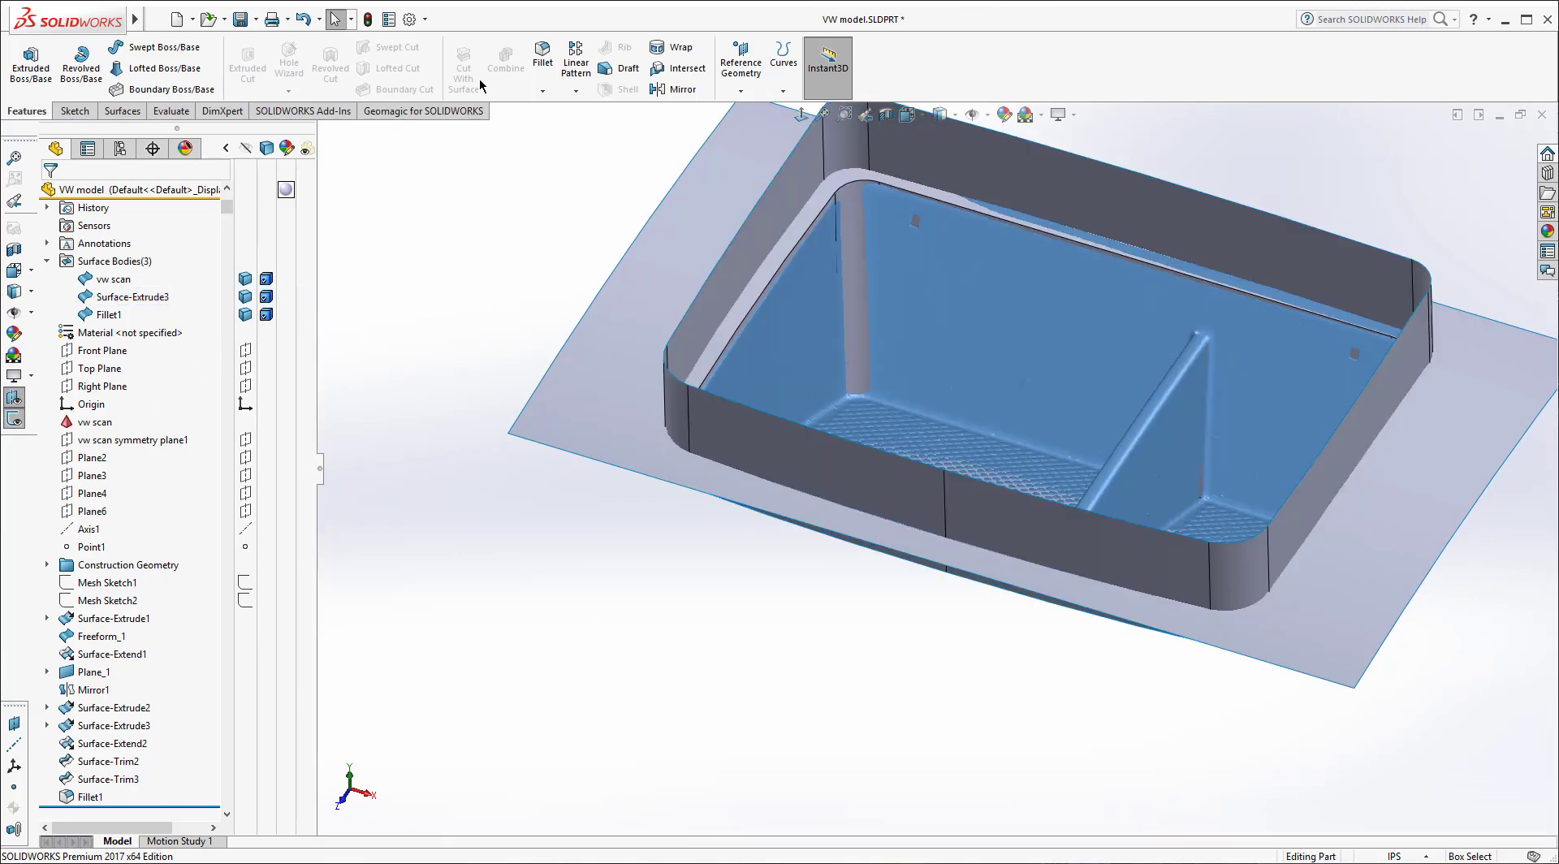
{"action": "left_click", "coordinate": [138, 114]}
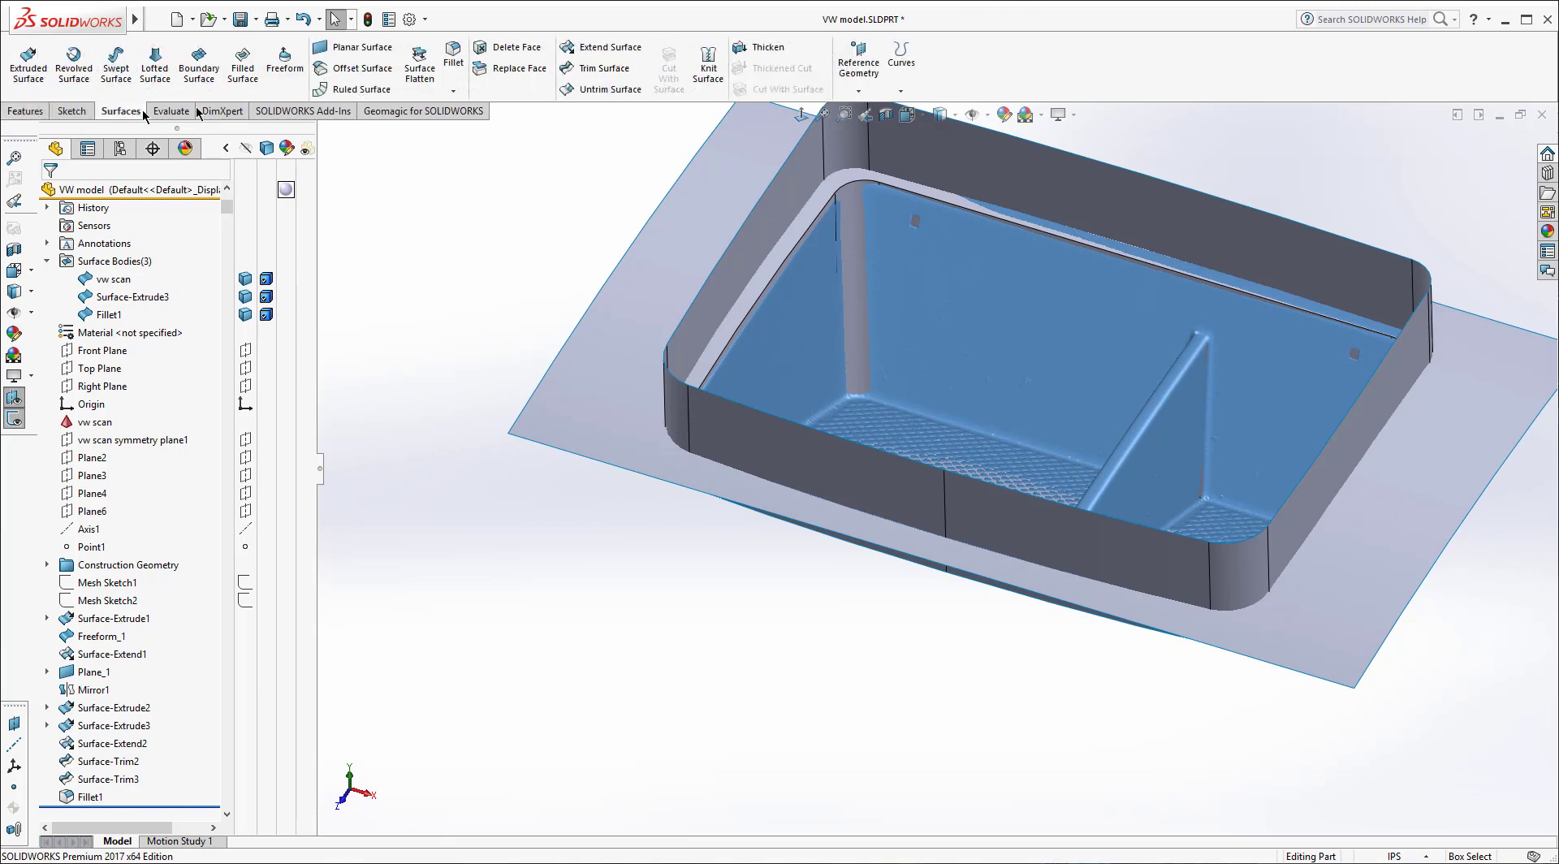
{"action": "left_click", "coordinate": [605, 70]}
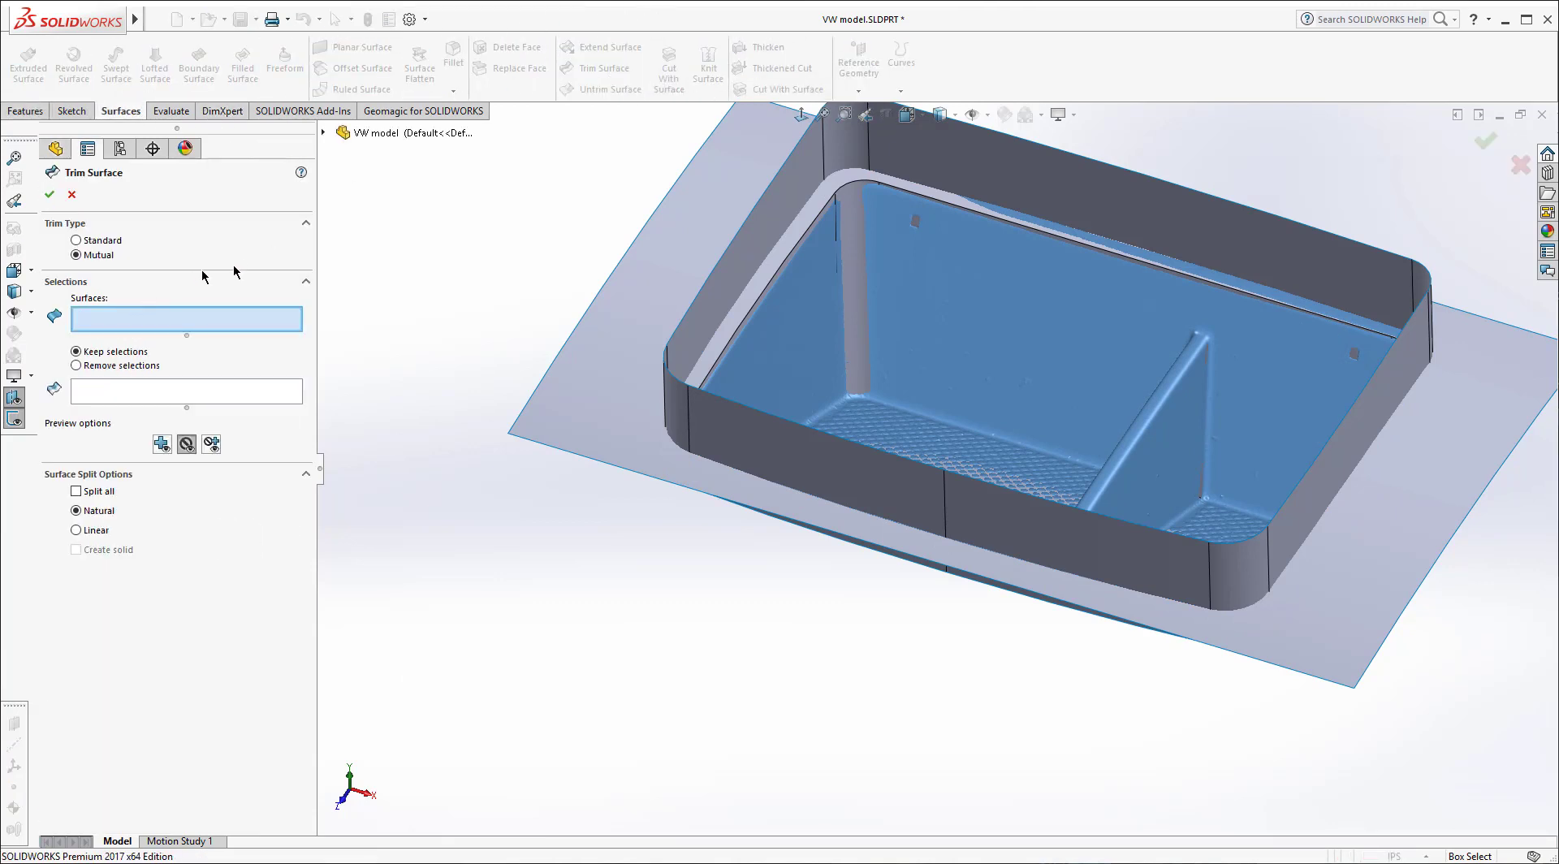
{"action": "left_click", "coordinate": [620, 349]}
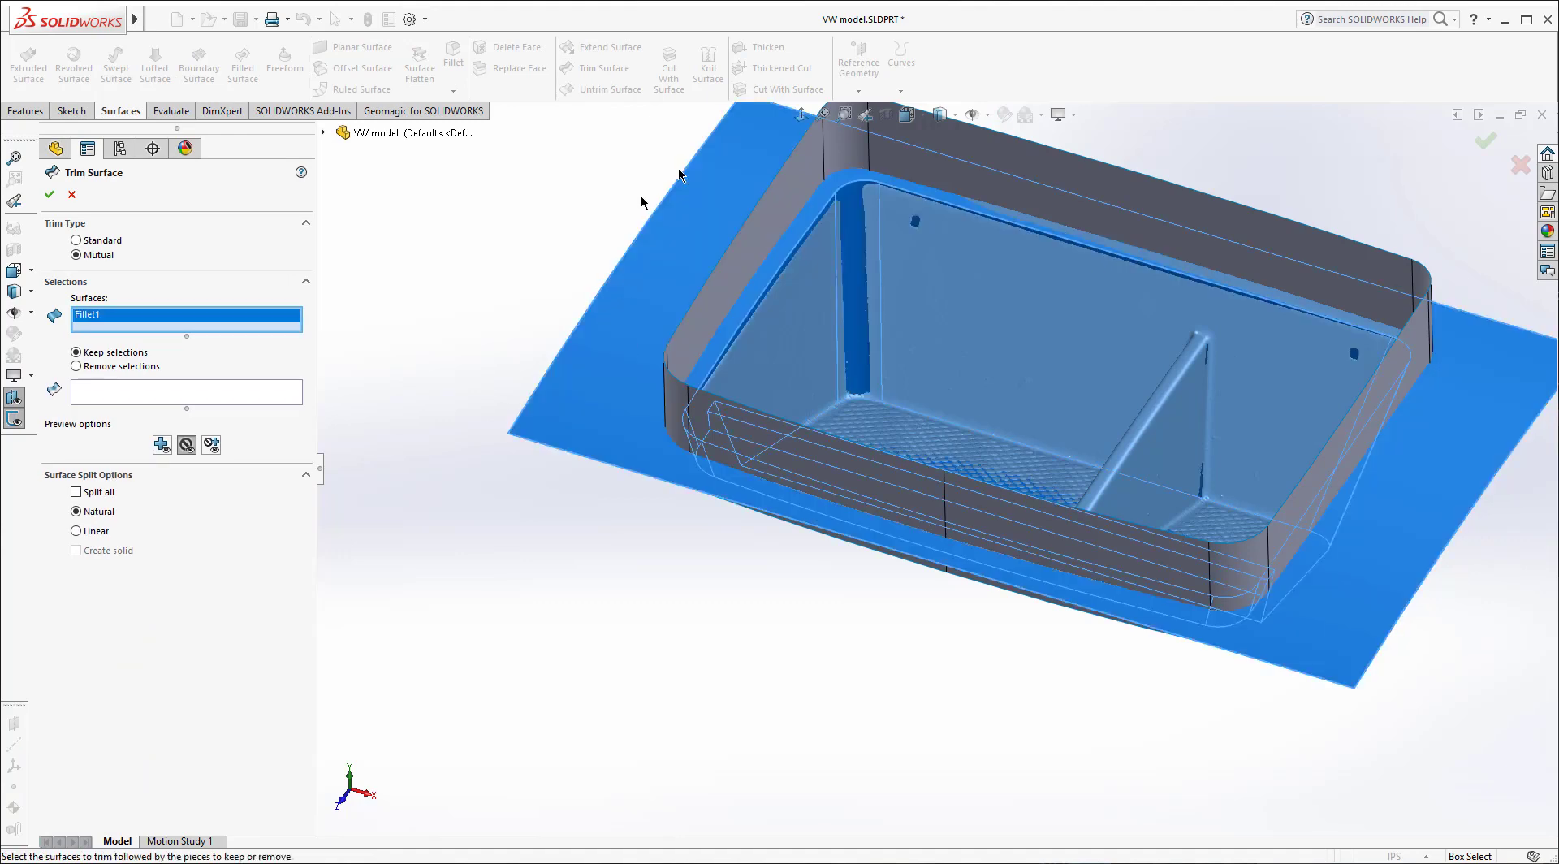
{"action": "left_click", "coordinate": [928, 146]}
{"action": "left_click", "coordinate": [207, 328]}
{"action": "left_click", "coordinate": [89, 408]}
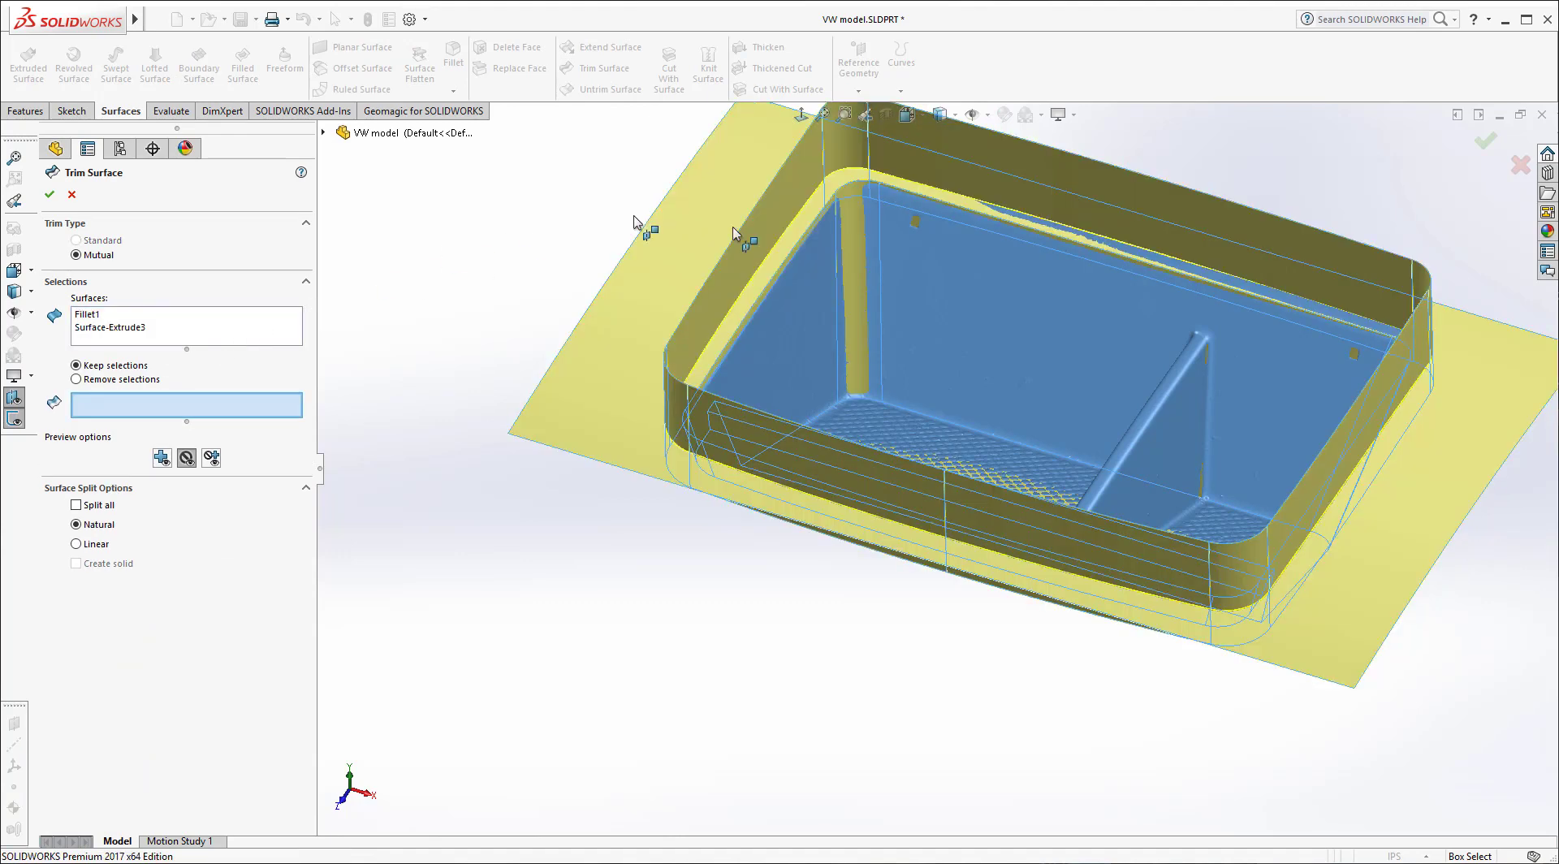
{"action": "left_click", "coordinate": [849, 220]}
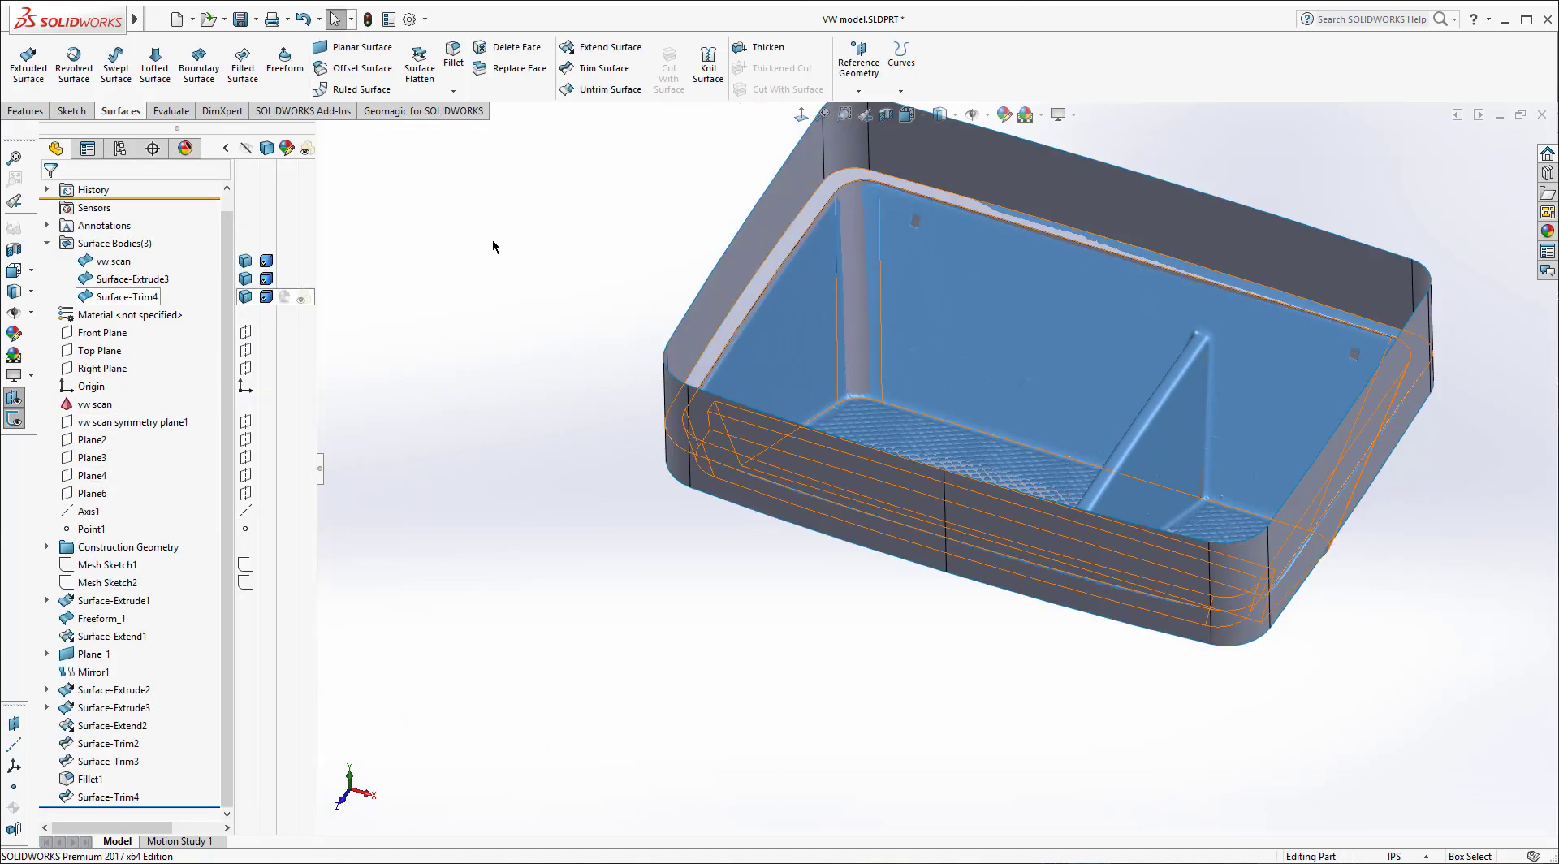
Step: Hide the outline surface Surface-Extrude3 and the vw scan, leaving only the trimmed tray body shown
{"action": "left_click", "coordinate": [245, 297]}
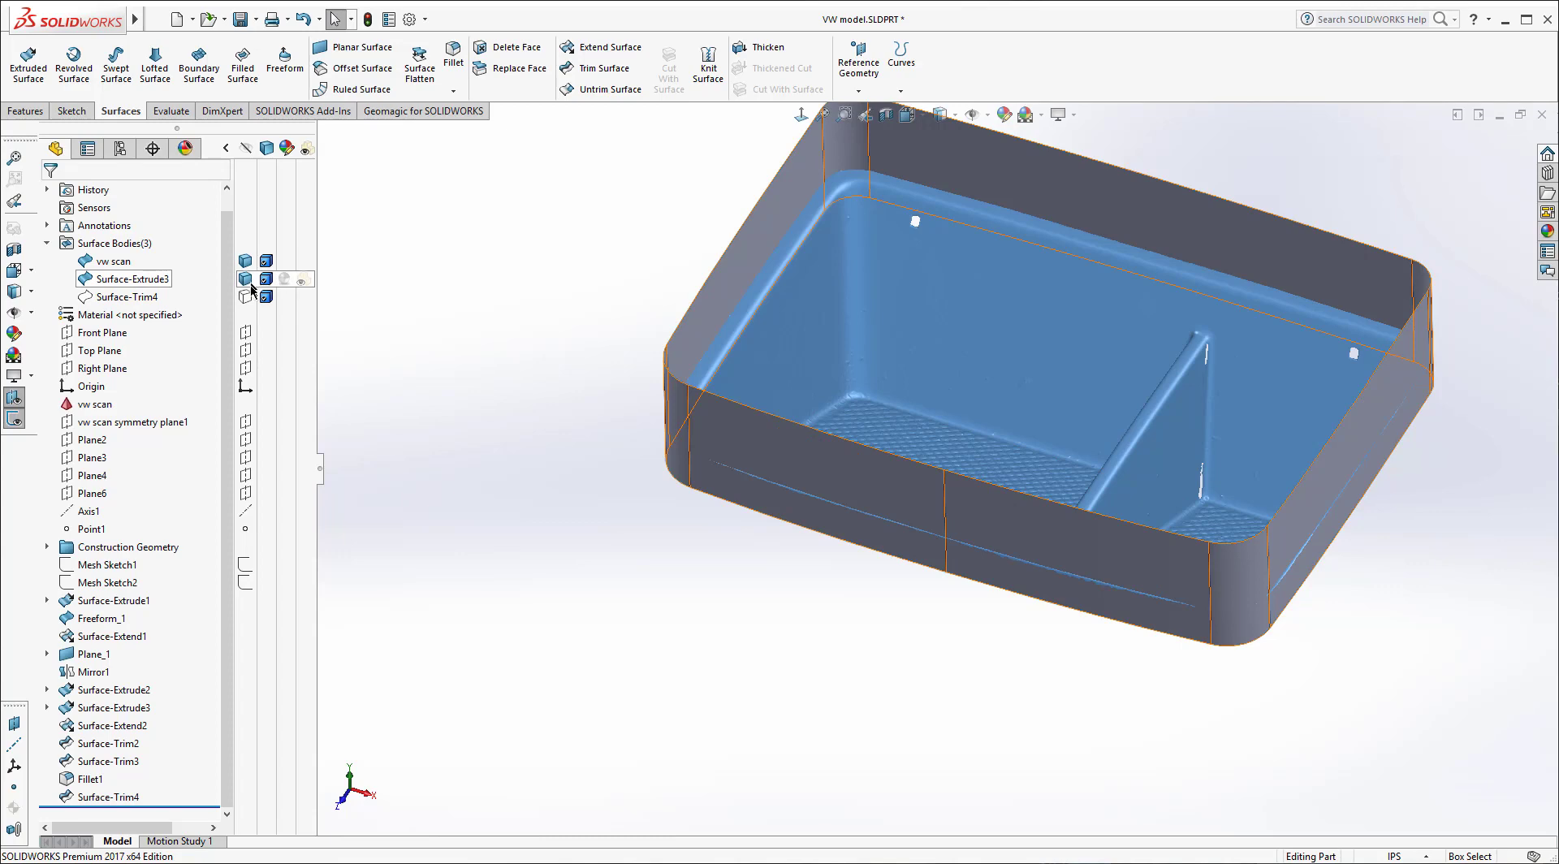
{"action": "left_click", "coordinate": [245, 279]}
{"action": "left_click", "coordinate": [245, 296]}
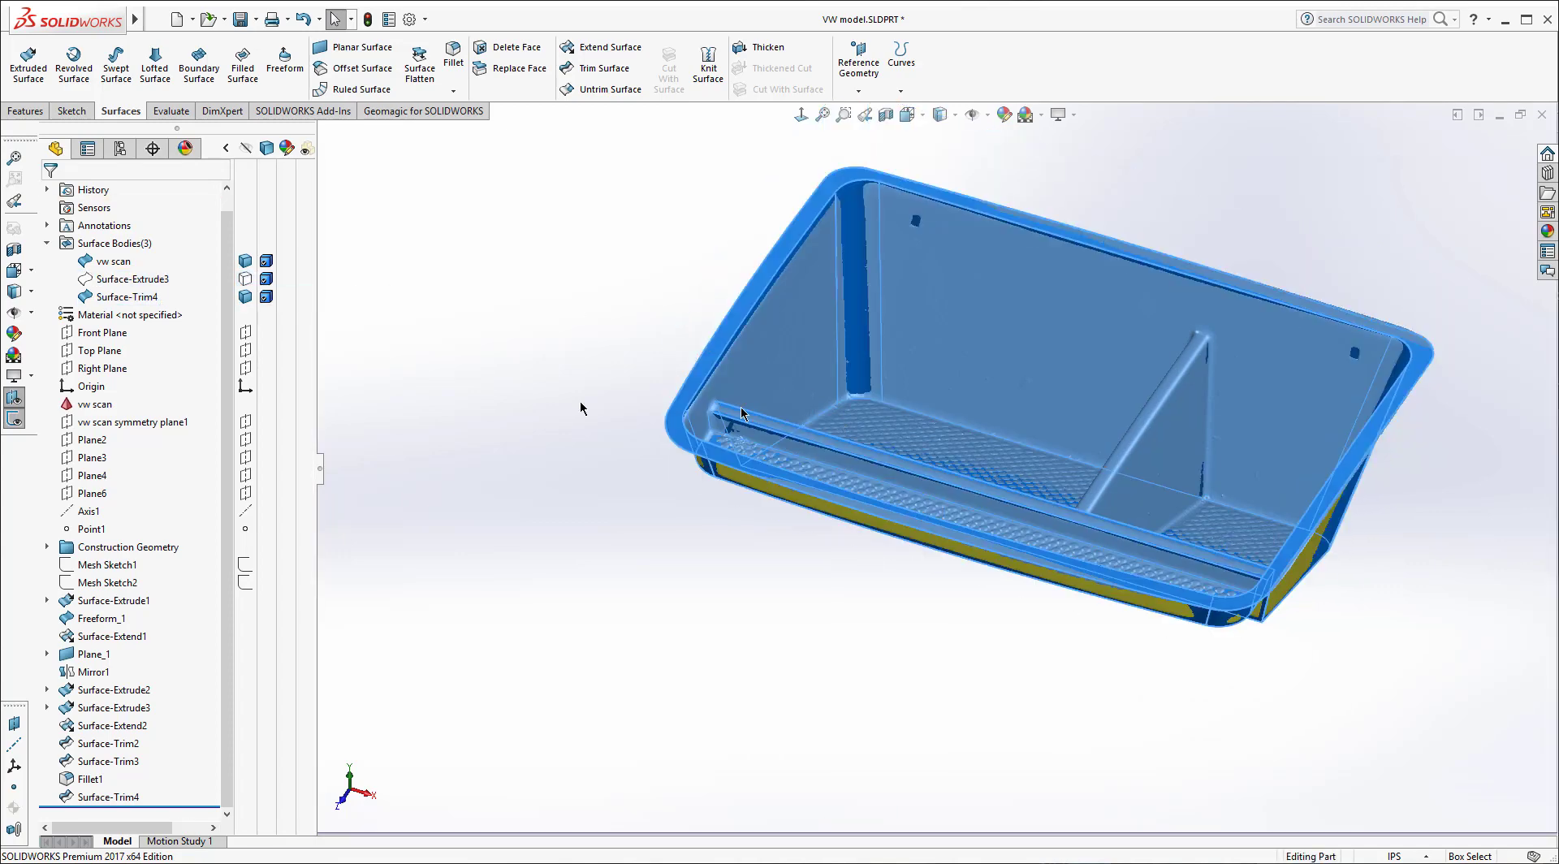
{"action": "left_click", "coordinate": [427, 374]}
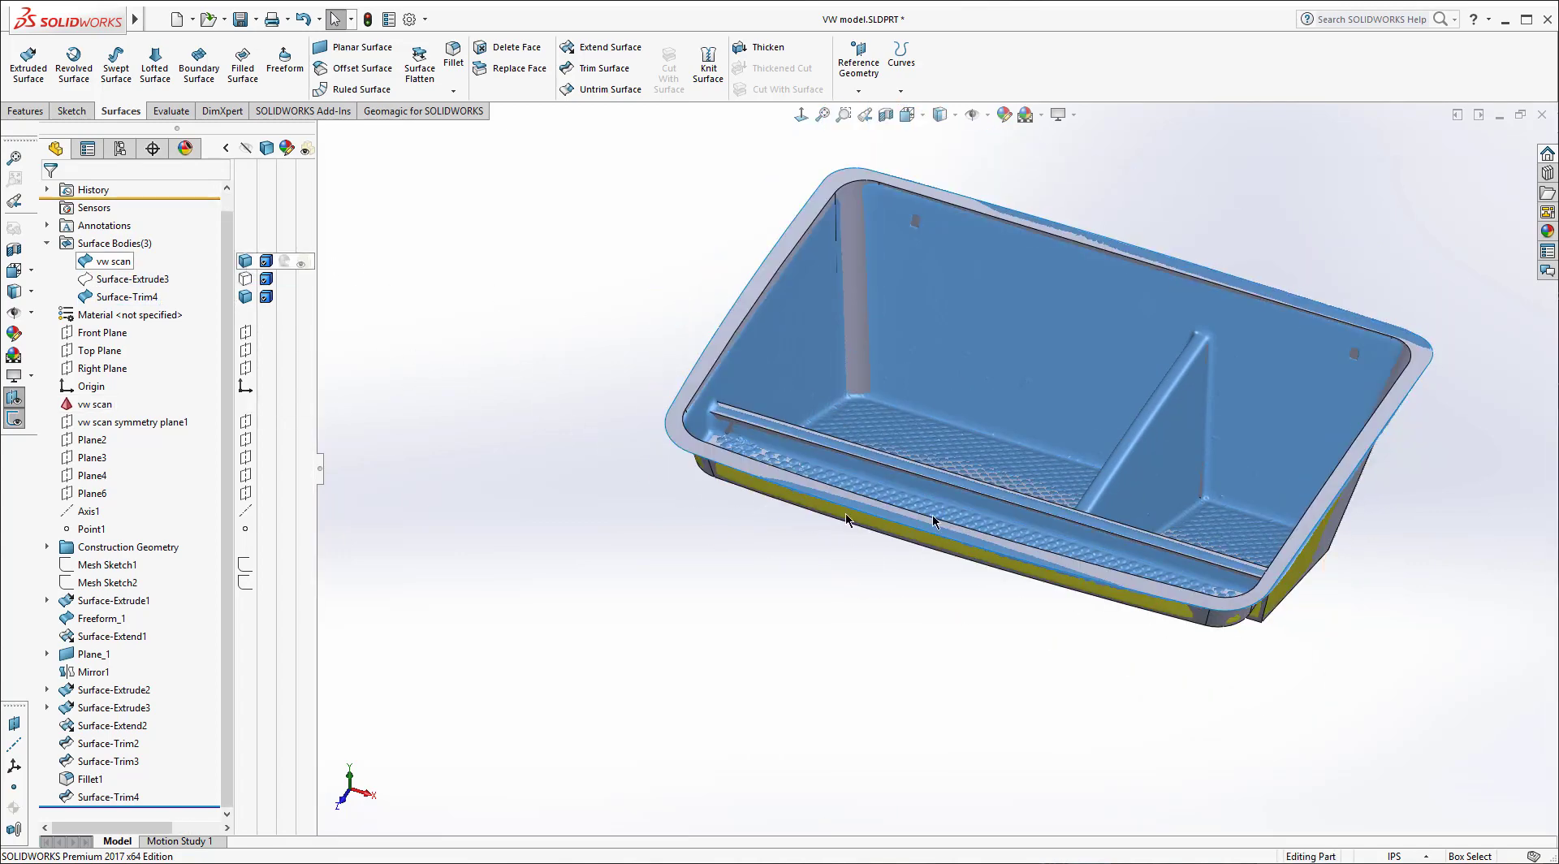
{"action": "key", "text": "Tab"}
{"action": "middle_click_drag", "start_coordinate": [1009, 533], "coordinate": [984, 443]}
{"action": "scroll", "coordinate": [985, 556], "scroll_direction": "down", "scroll_amount": 4}
{"action": "middle_click", "coordinate": [967, 509]}
{"action": "scroll", "coordinate": [949, 435], "scroll_direction": "up", "scroll_amount": 5}
{"action": "scroll", "coordinate": [826, 420], "scroll_direction": "down", "scroll_amount": 5}
{"action": "middle_click_drag", "start_coordinate": [877, 481], "coordinate": [863, 585]}
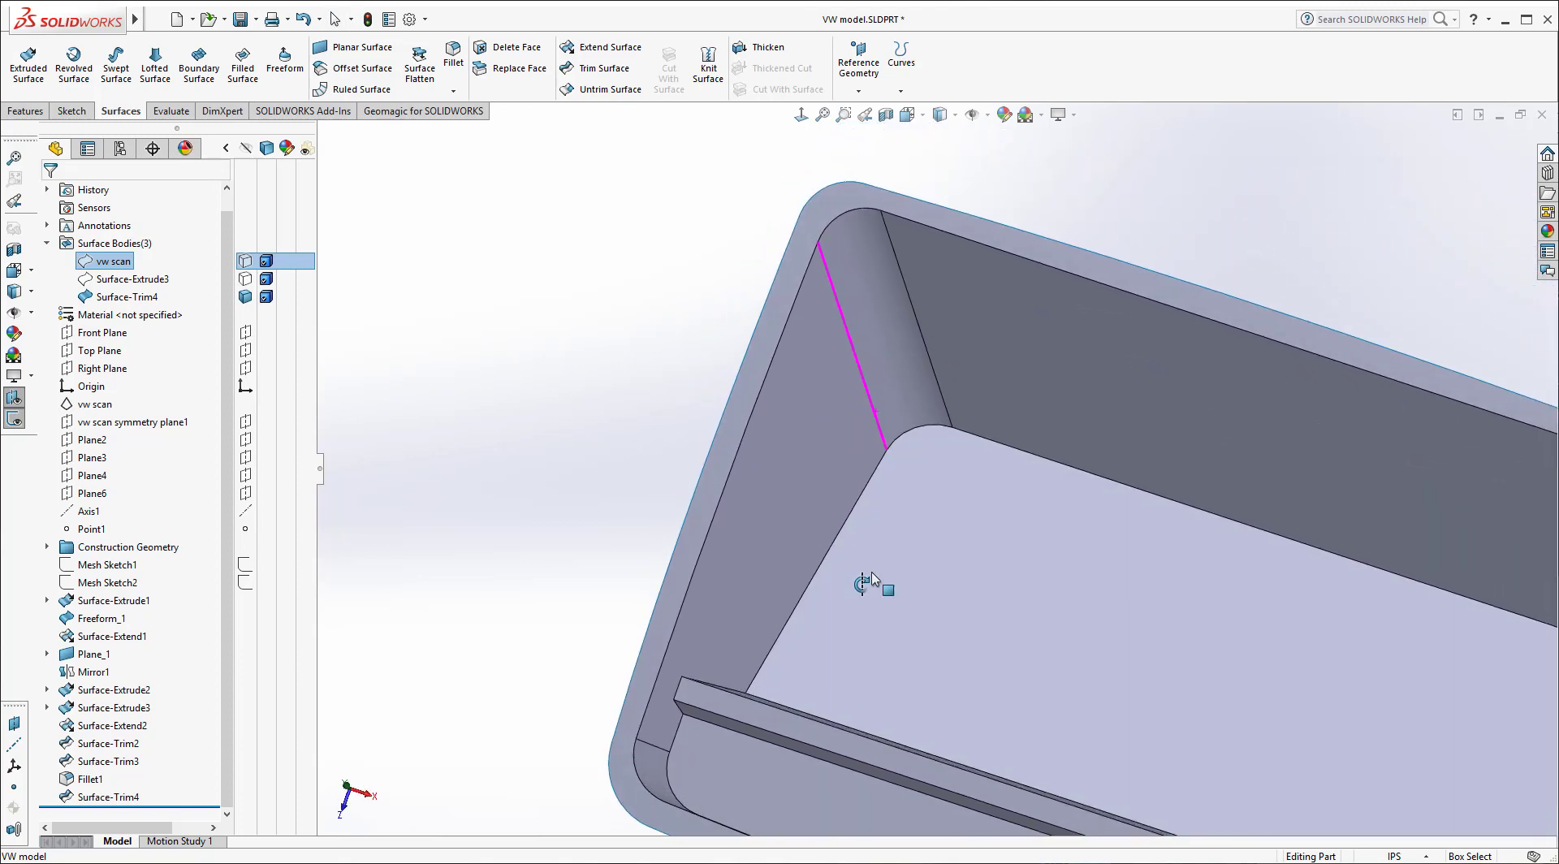
{"action": "left_click", "coordinate": [453, 54]}
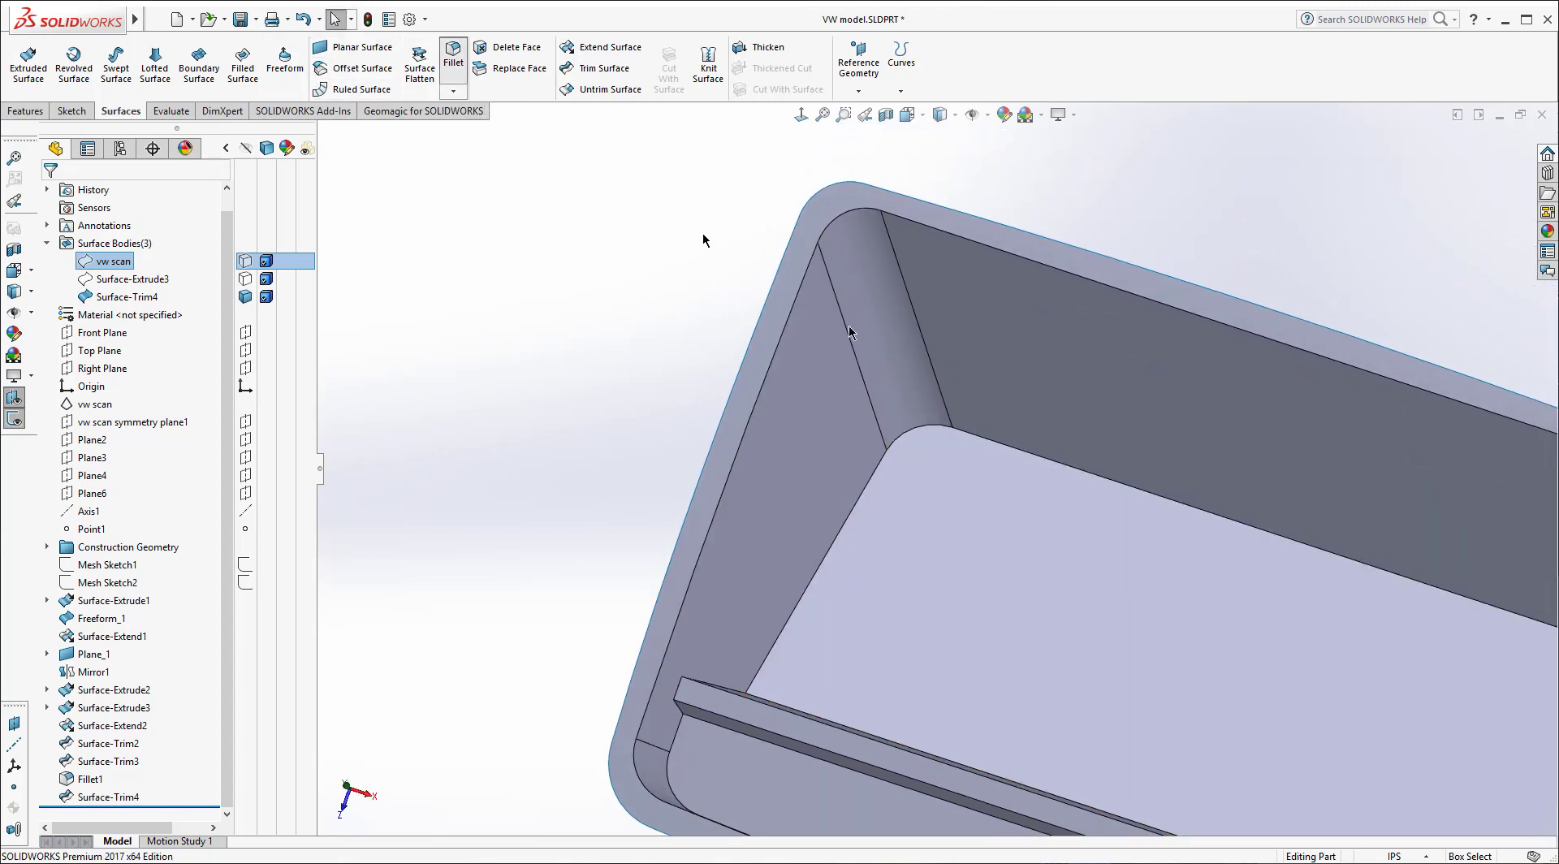
{"action": "left_click", "coordinate": [879, 469]}
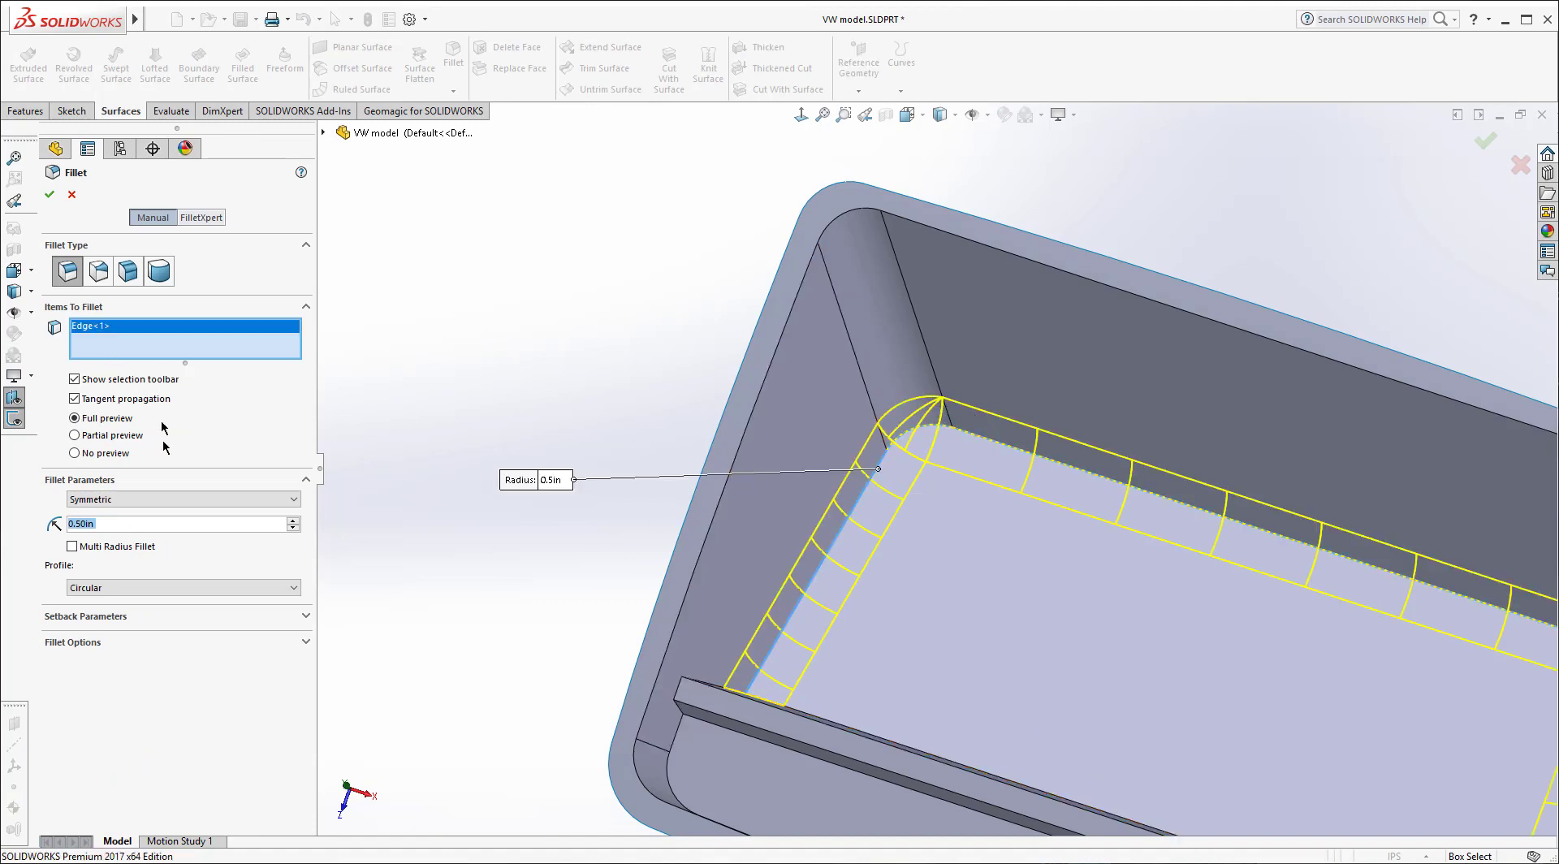
{"action": "type", "text": "0.25"}
{"action": "key", "text": "Return"}
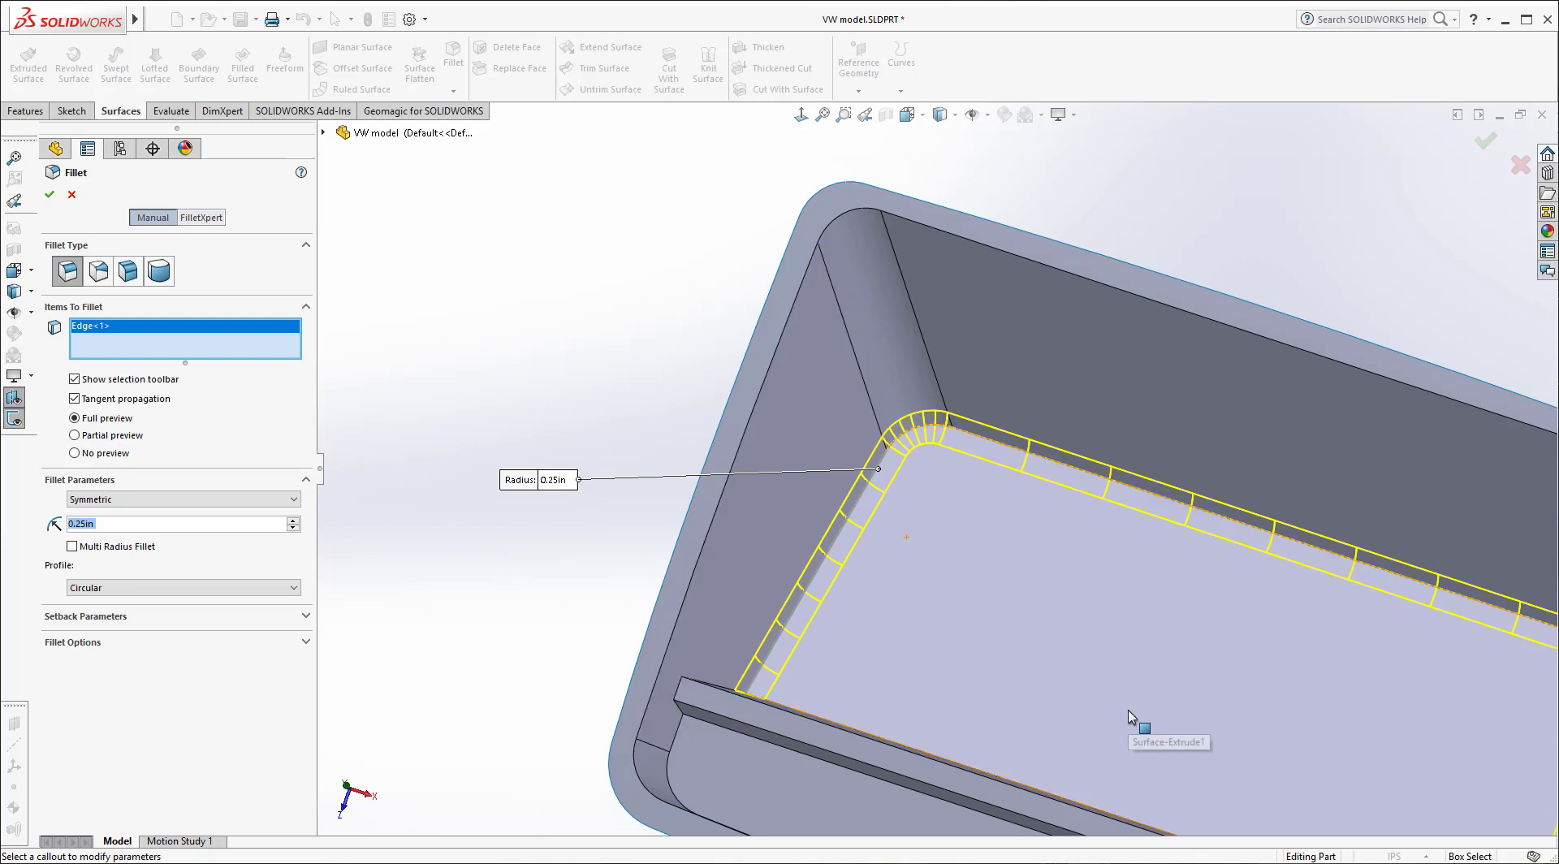
{"action": "type", "text": ".125"}
{"action": "key", "text": "Return"}
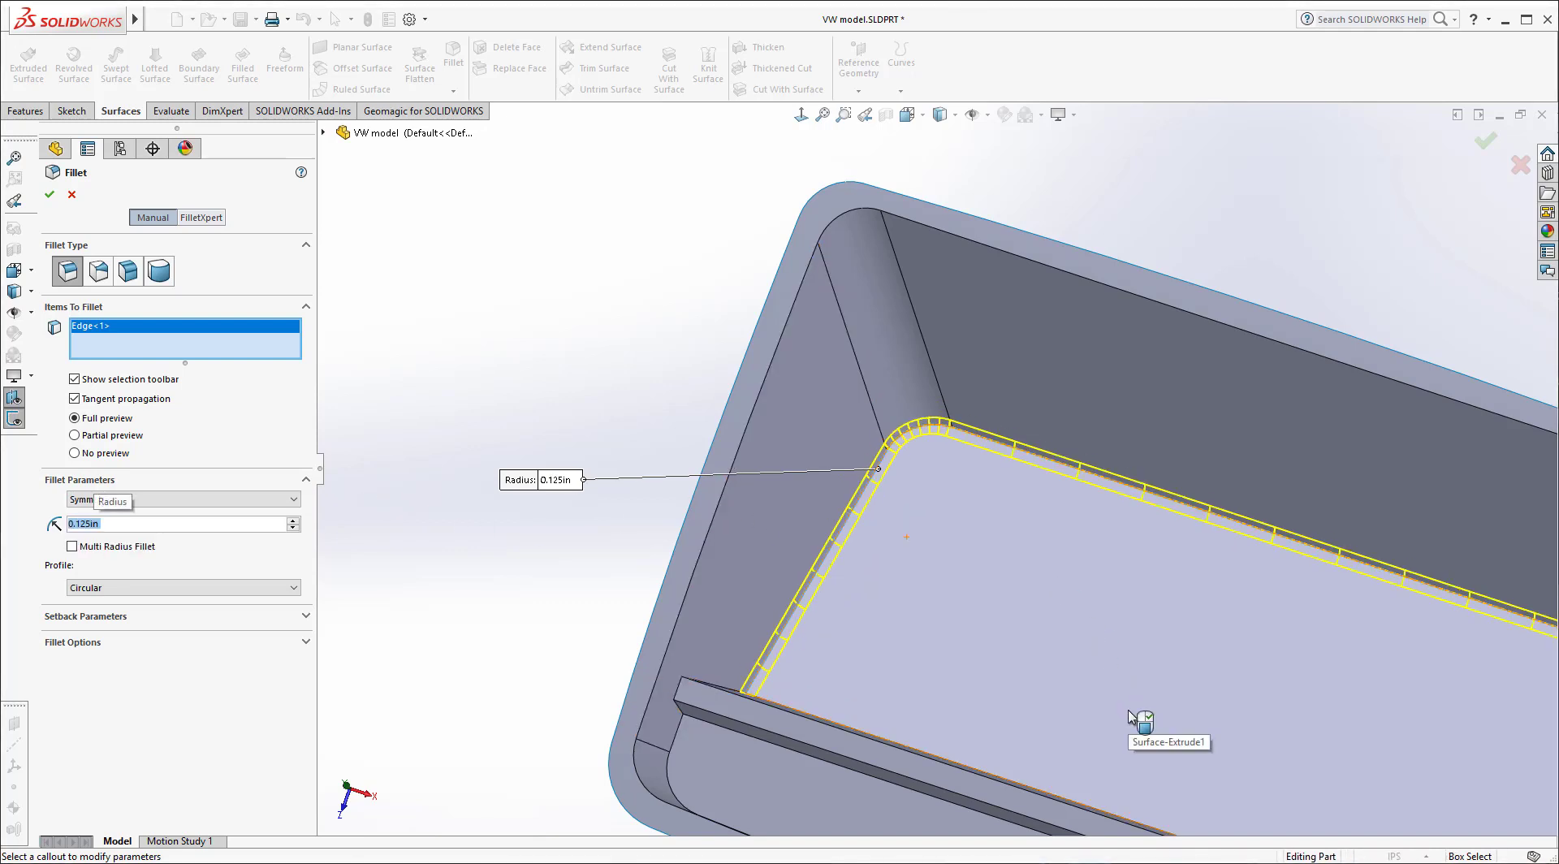
{"action": "middle_click_drag", "start_coordinate": [849, 621], "coordinate": [820, 696]}
{"action": "left_click", "coordinate": [718, 719]}
{"action": "left_click", "coordinate": [760, 729]}
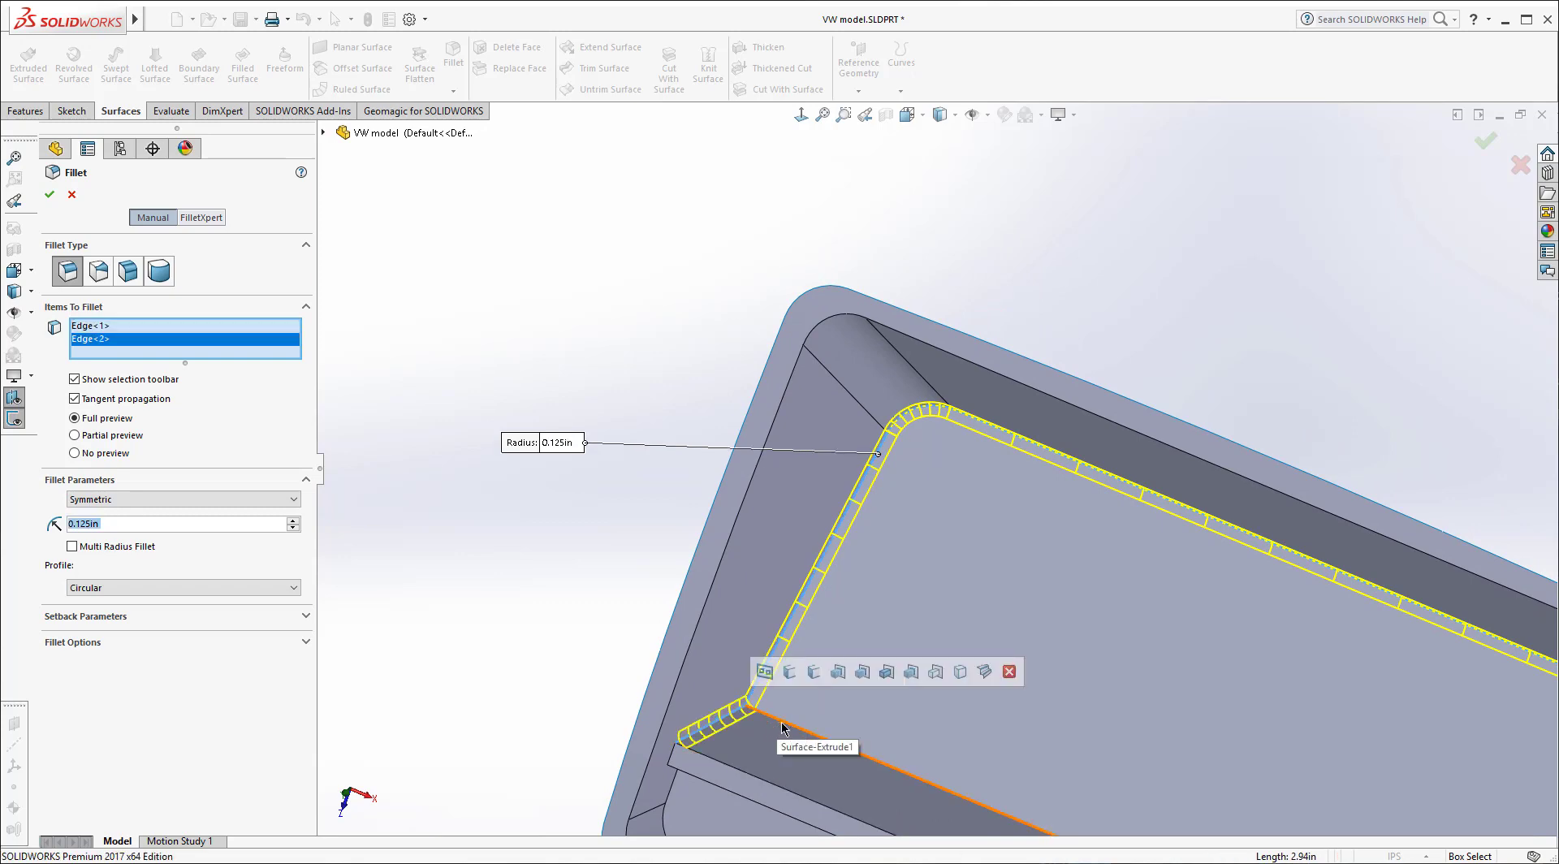
{"action": "scroll", "coordinate": [714, 421], "scroll_direction": "up", "scroll_amount": 3}
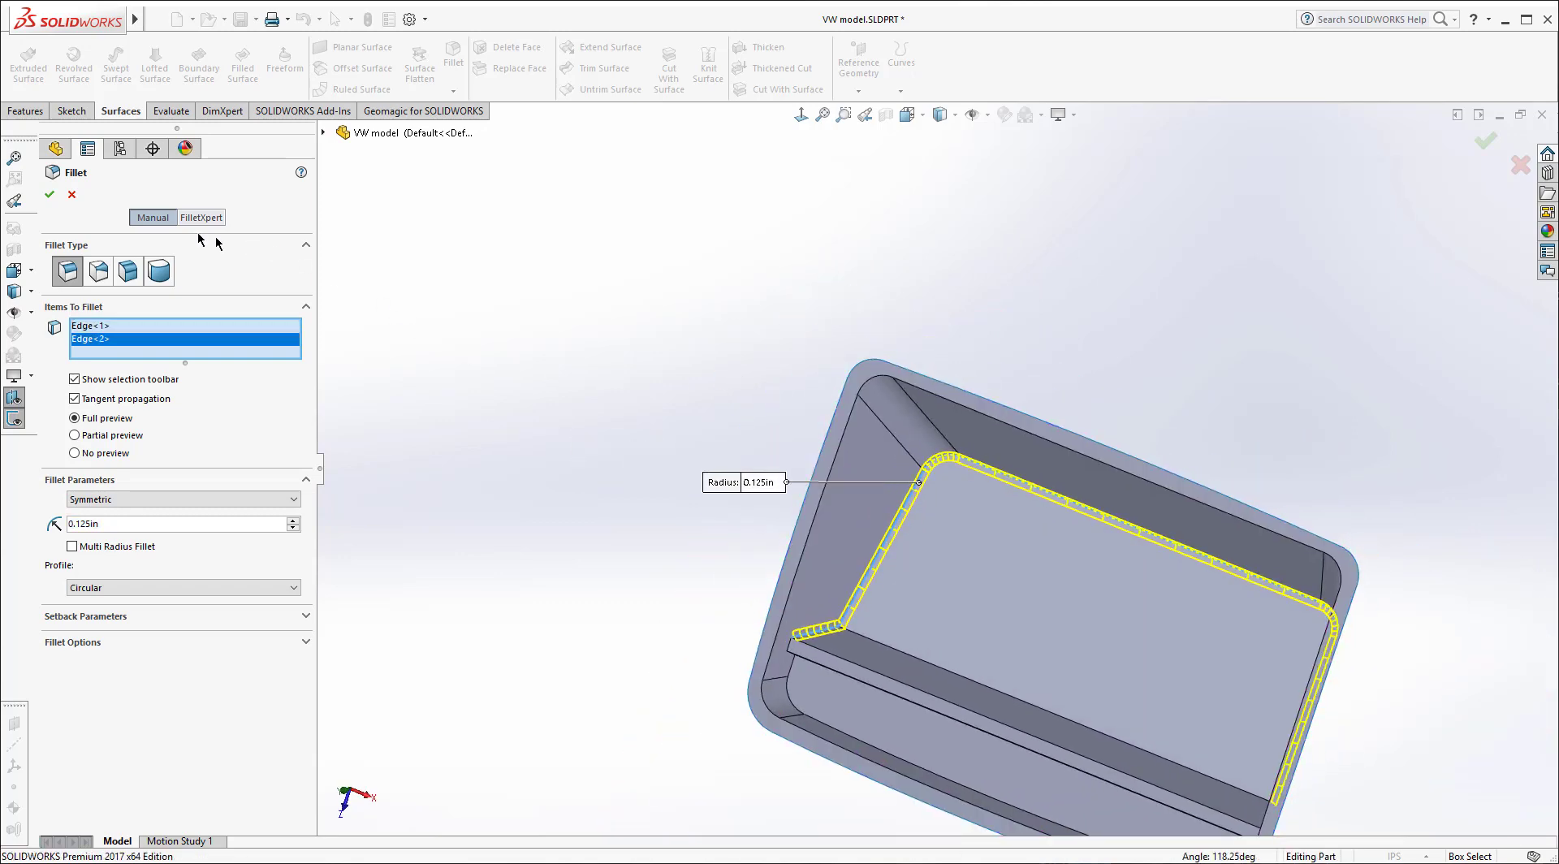
{"action": "left_click", "coordinate": [73, 195]}
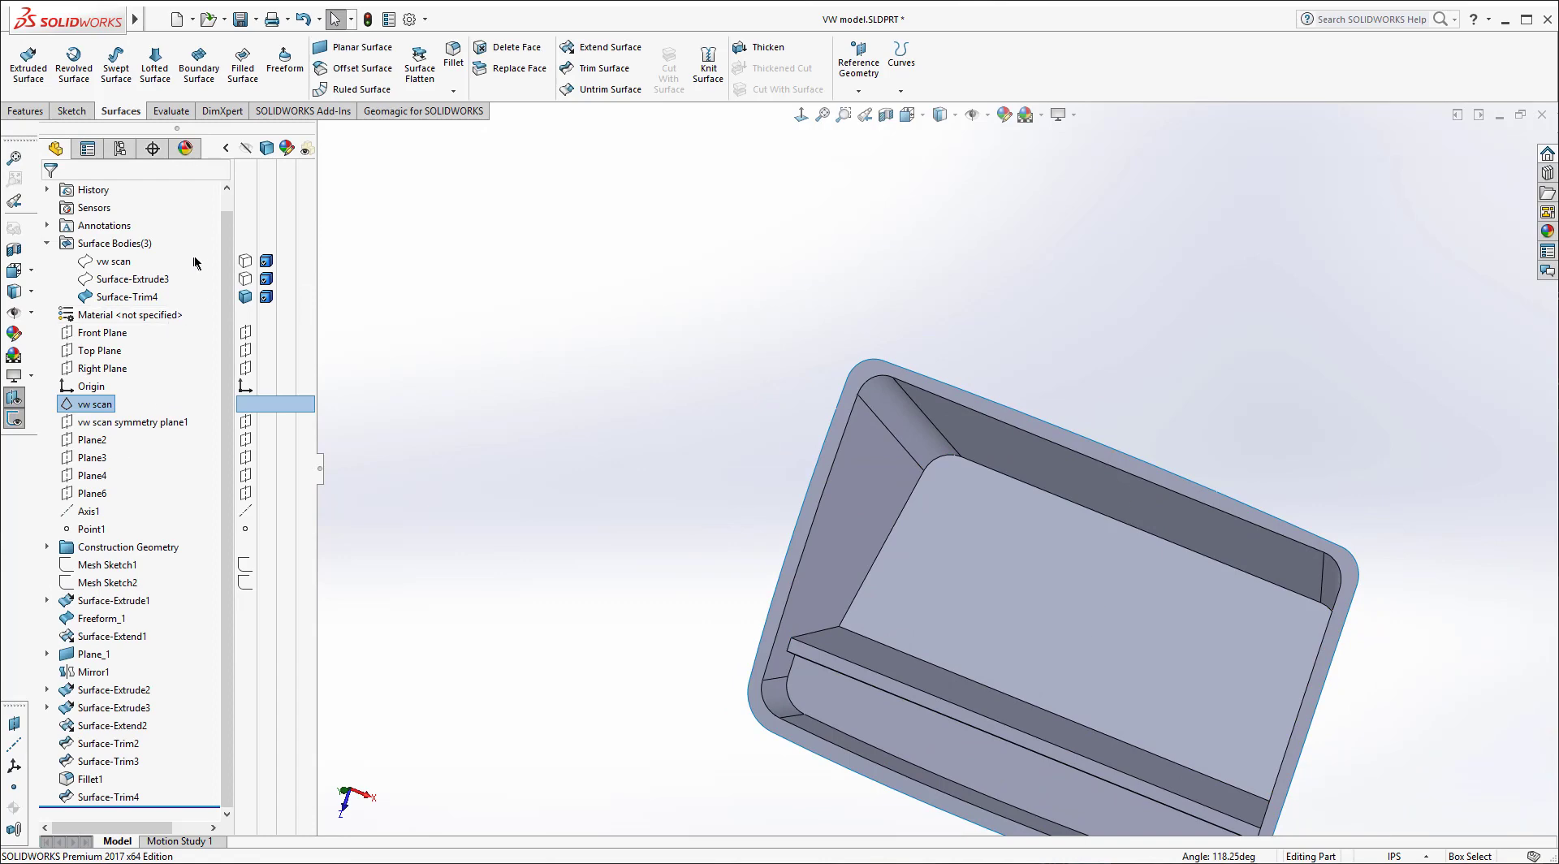
Step: Show the vw scan over the tray body and bring the scanned divider into close view
{"action": "left_click", "coordinate": [245, 262]}
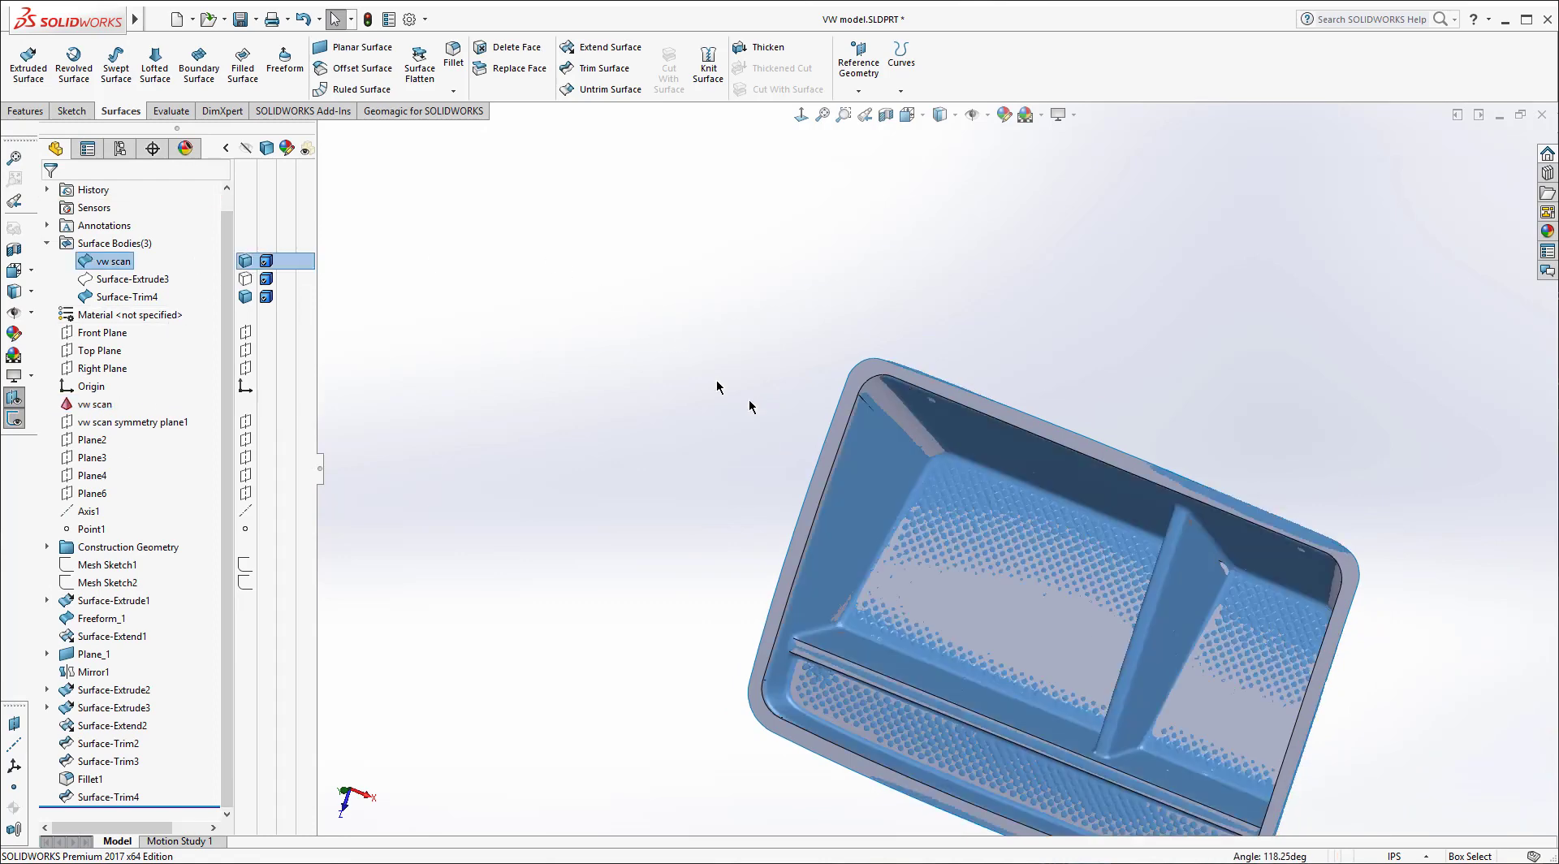
{"action": "middle_click_drag", "start_coordinate": [1093, 679], "coordinate": [1208, 556]}
{"action": "scroll", "coordinate": [1213, 683], "scroll_direction": "down", "scroll_amount": 3}
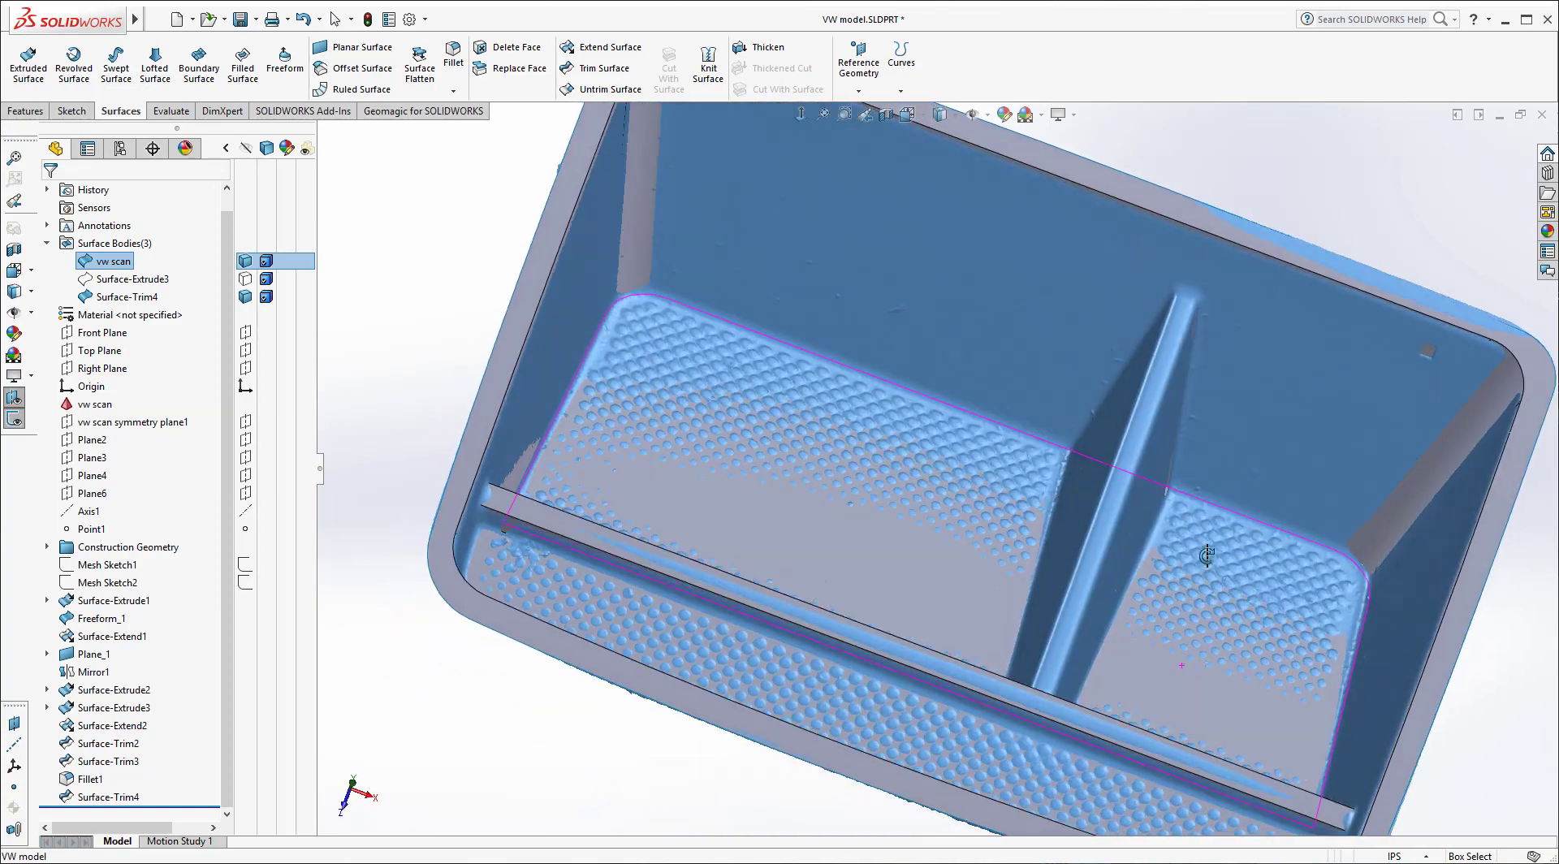
{"action": "middle_click_drag", "start_coordinate": [1276, 366], "coordinate": [1242, 315]}
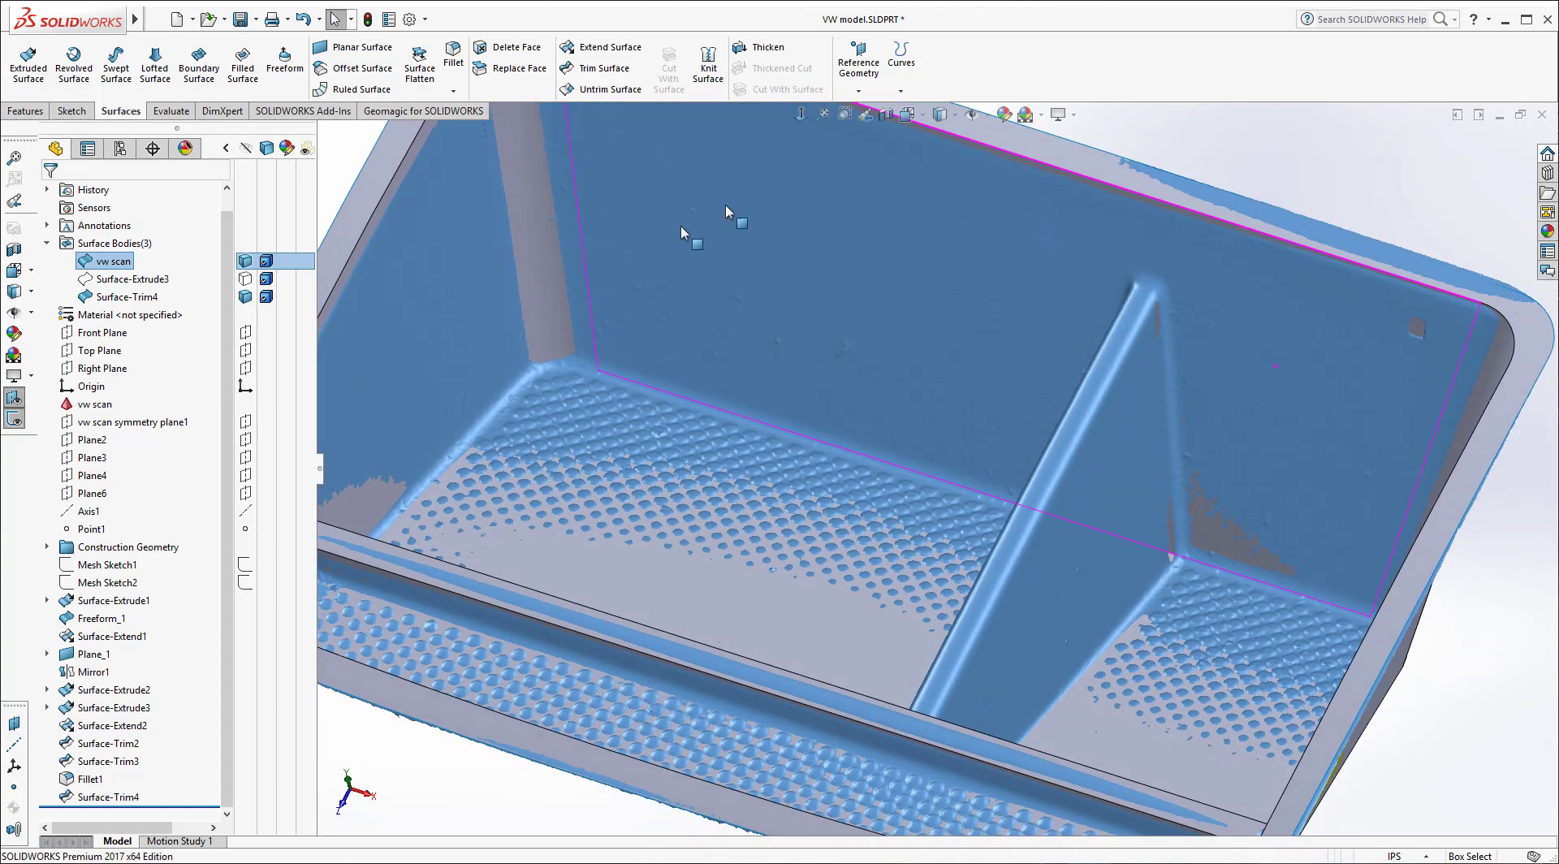
Step: Start an Extract Extrusion on the scan and select the divider's two side faces and its top face
{"action": "left_click", "coordinate": [424, 110]}
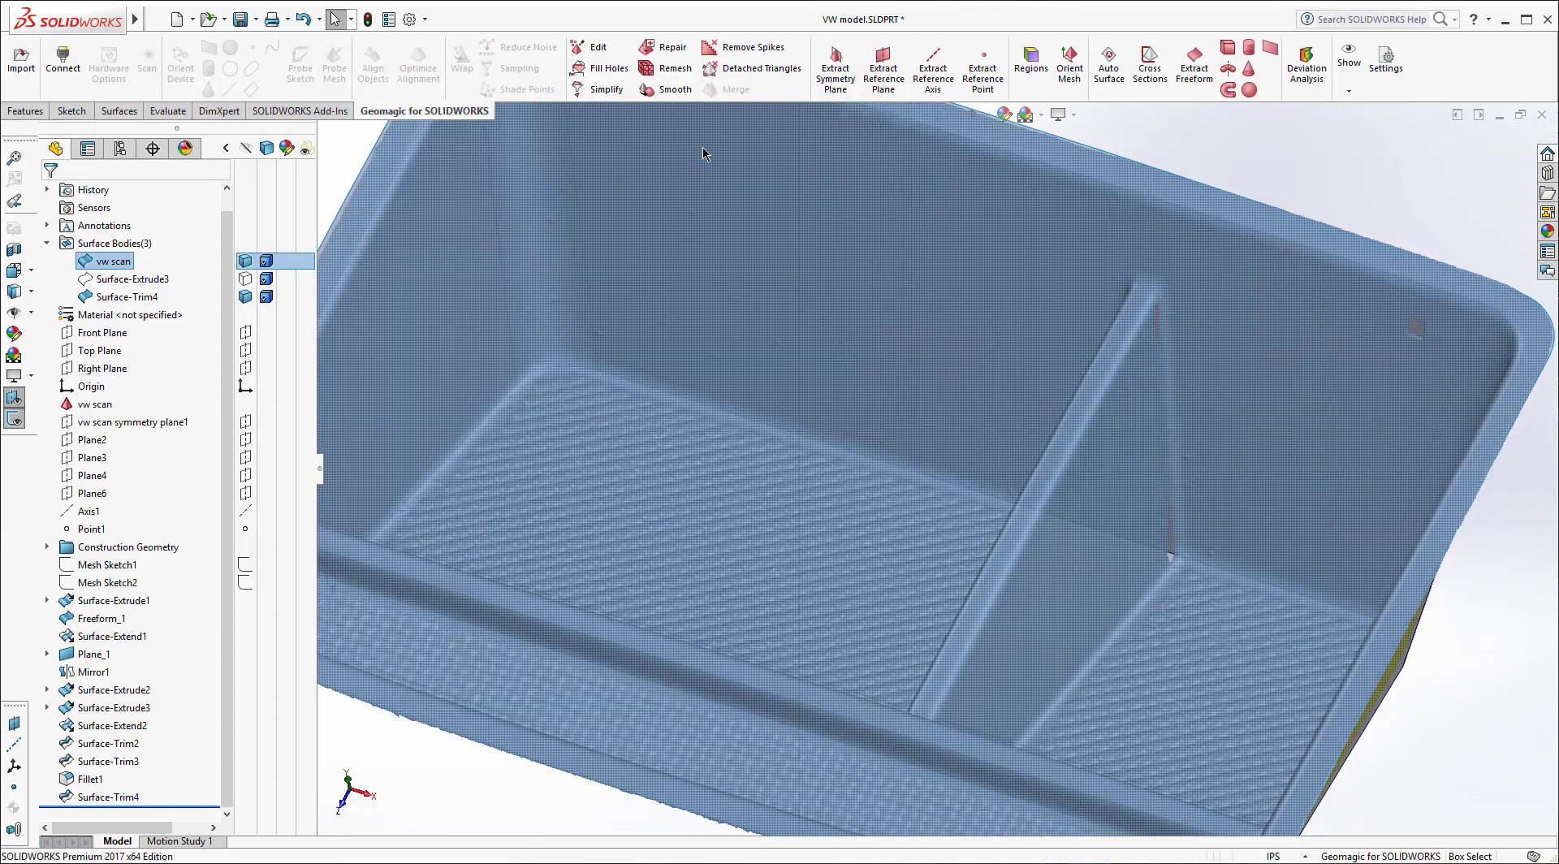
{"action": "left_click", "coordinate": [1228, 51]}
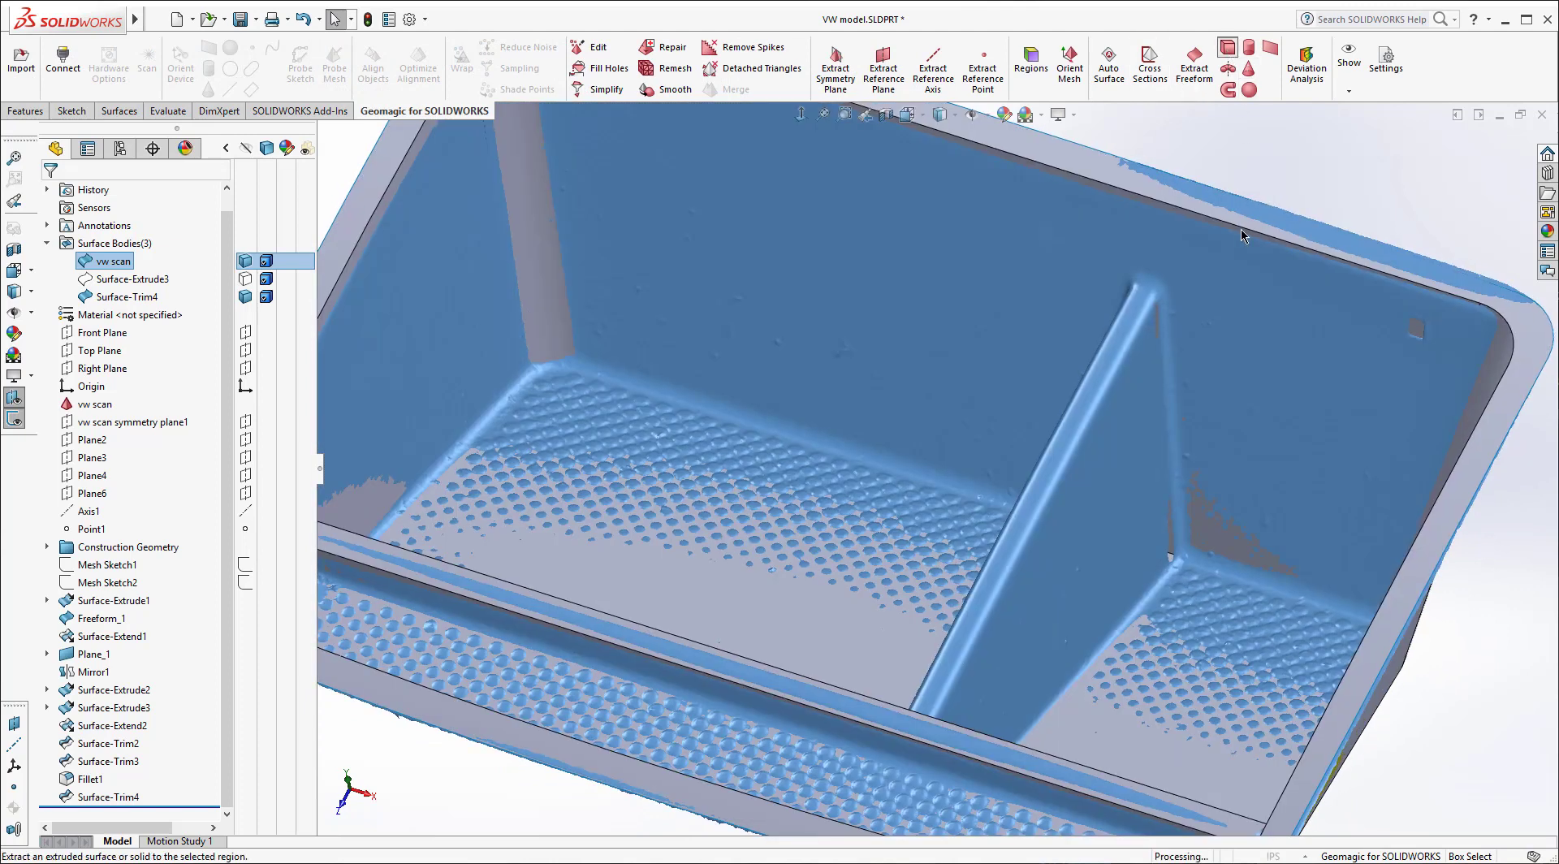
{"action": "left_click", "coordinate": [1105, 526]}
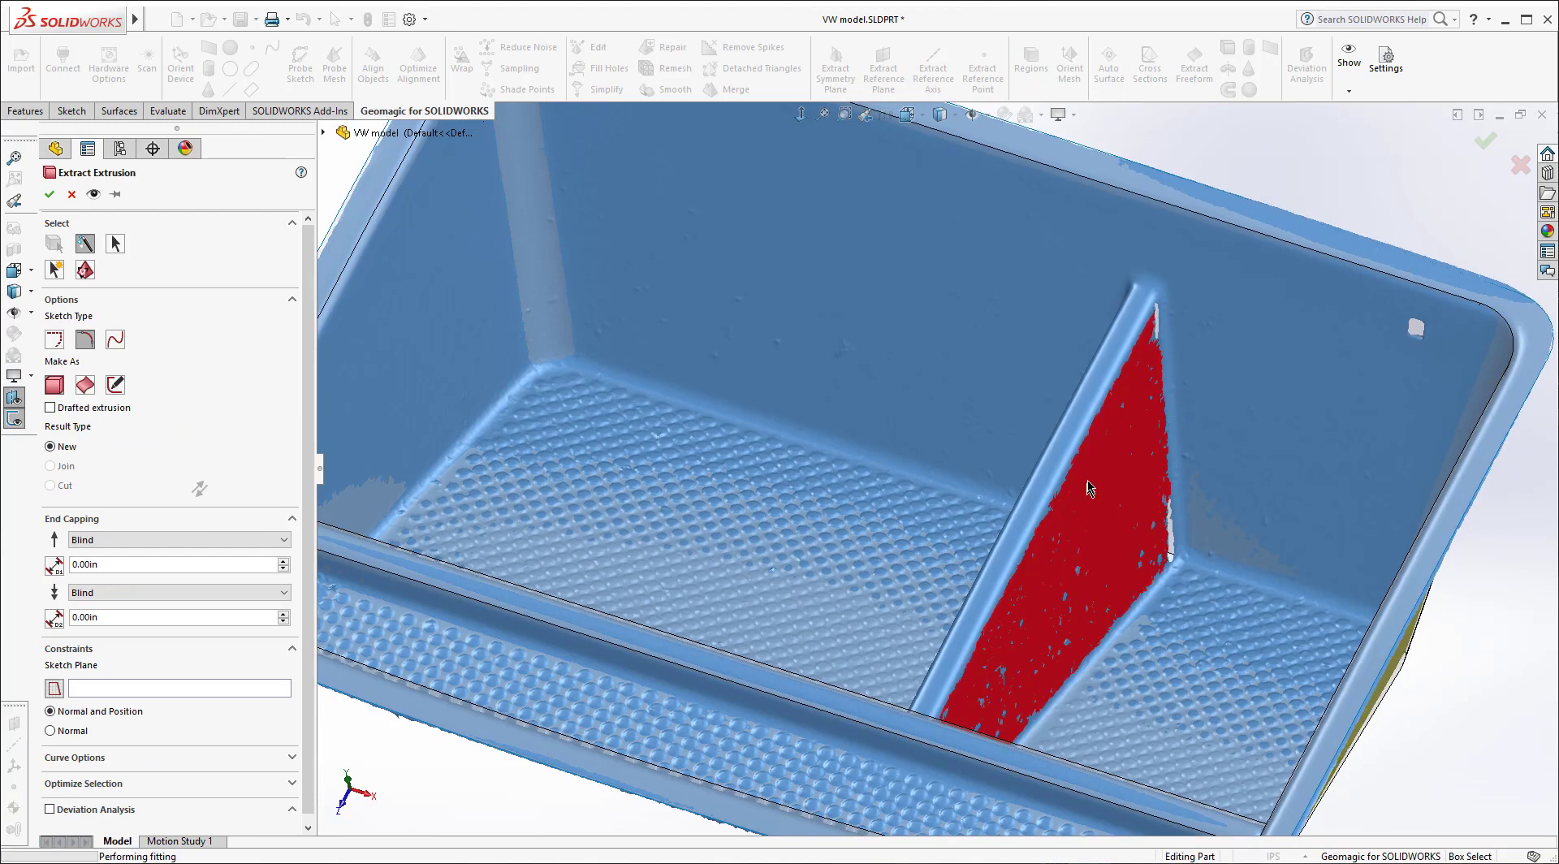
{"action": "left_click", "coordinate": [1063, 453]}
{"action": "middle_click_drag", "start_coordinate": [1089, 464], "coordinate": [1114, 509]}
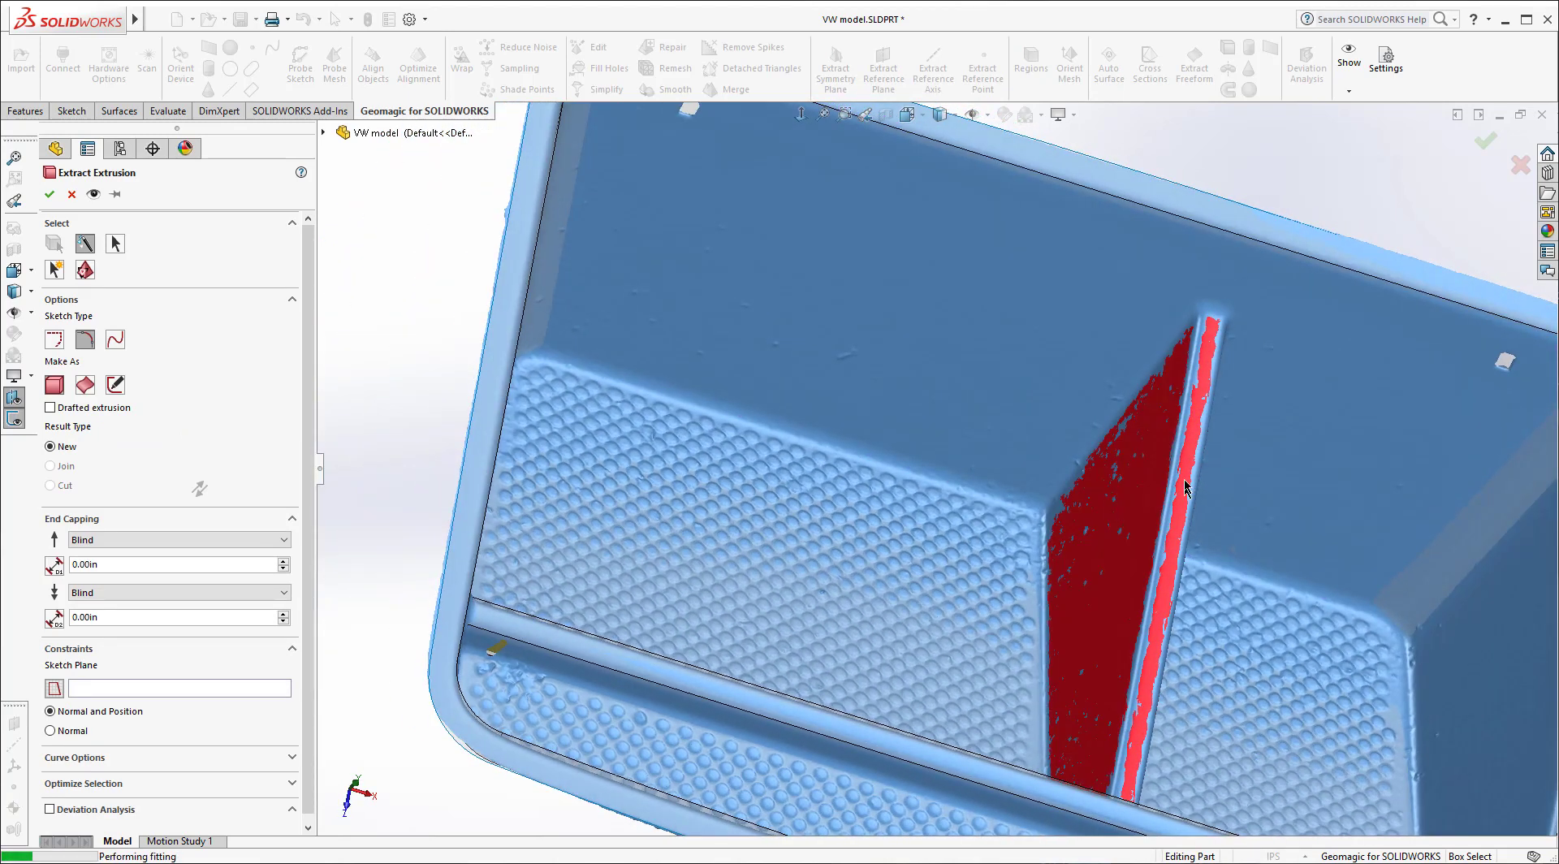
{"action": "middle_click_drag", "start_coordinate": [1259, 510], "coordinate": [1244, 510]}
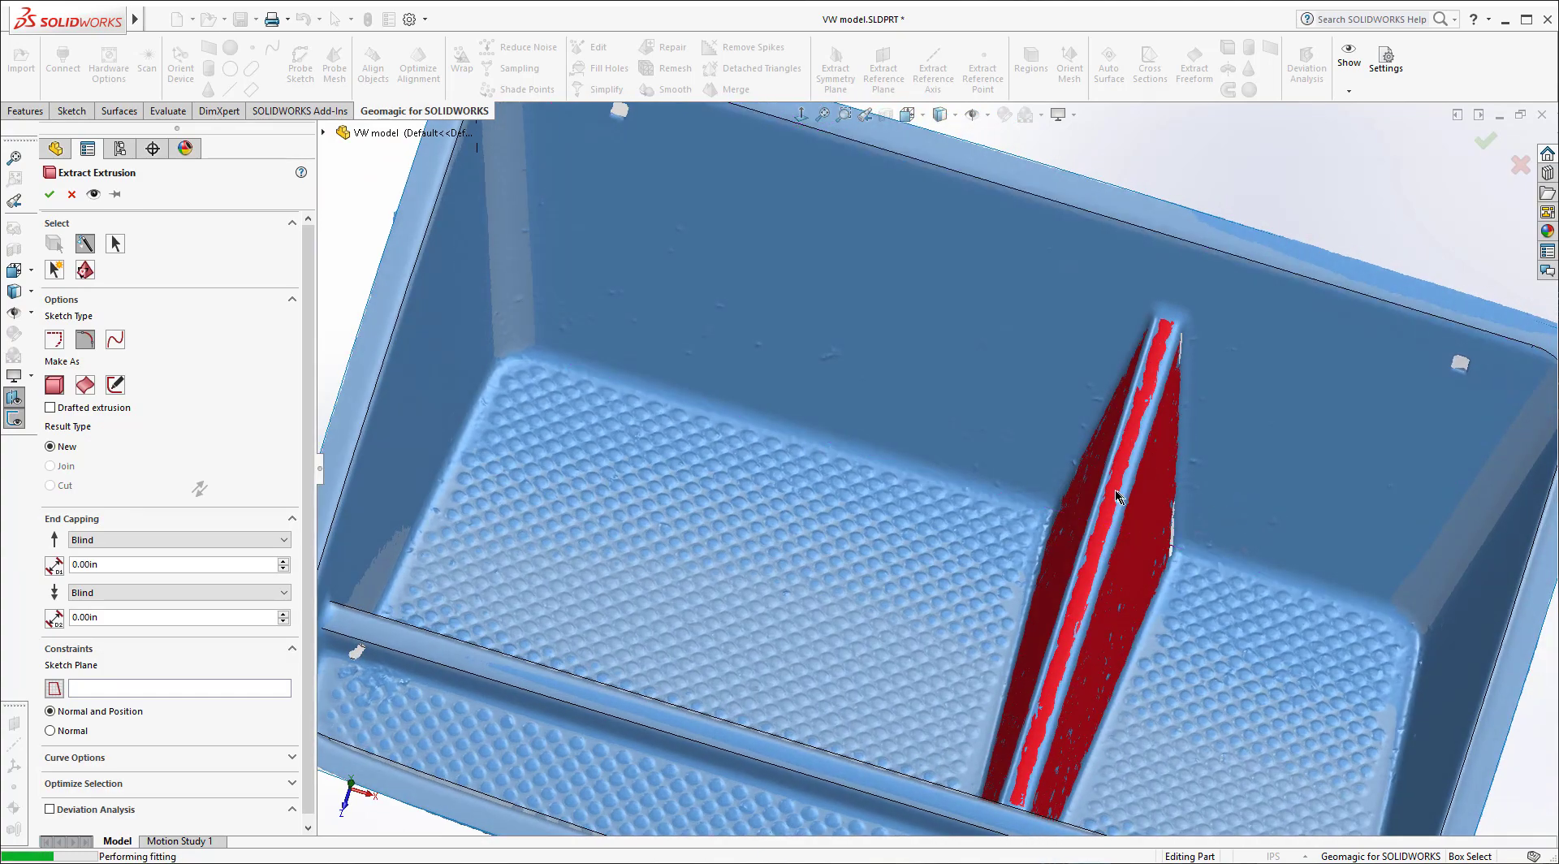
{"action": "scroll", "coordinate": [1121, 494], "scroll_direction": "down", "scroll_amount": 4}
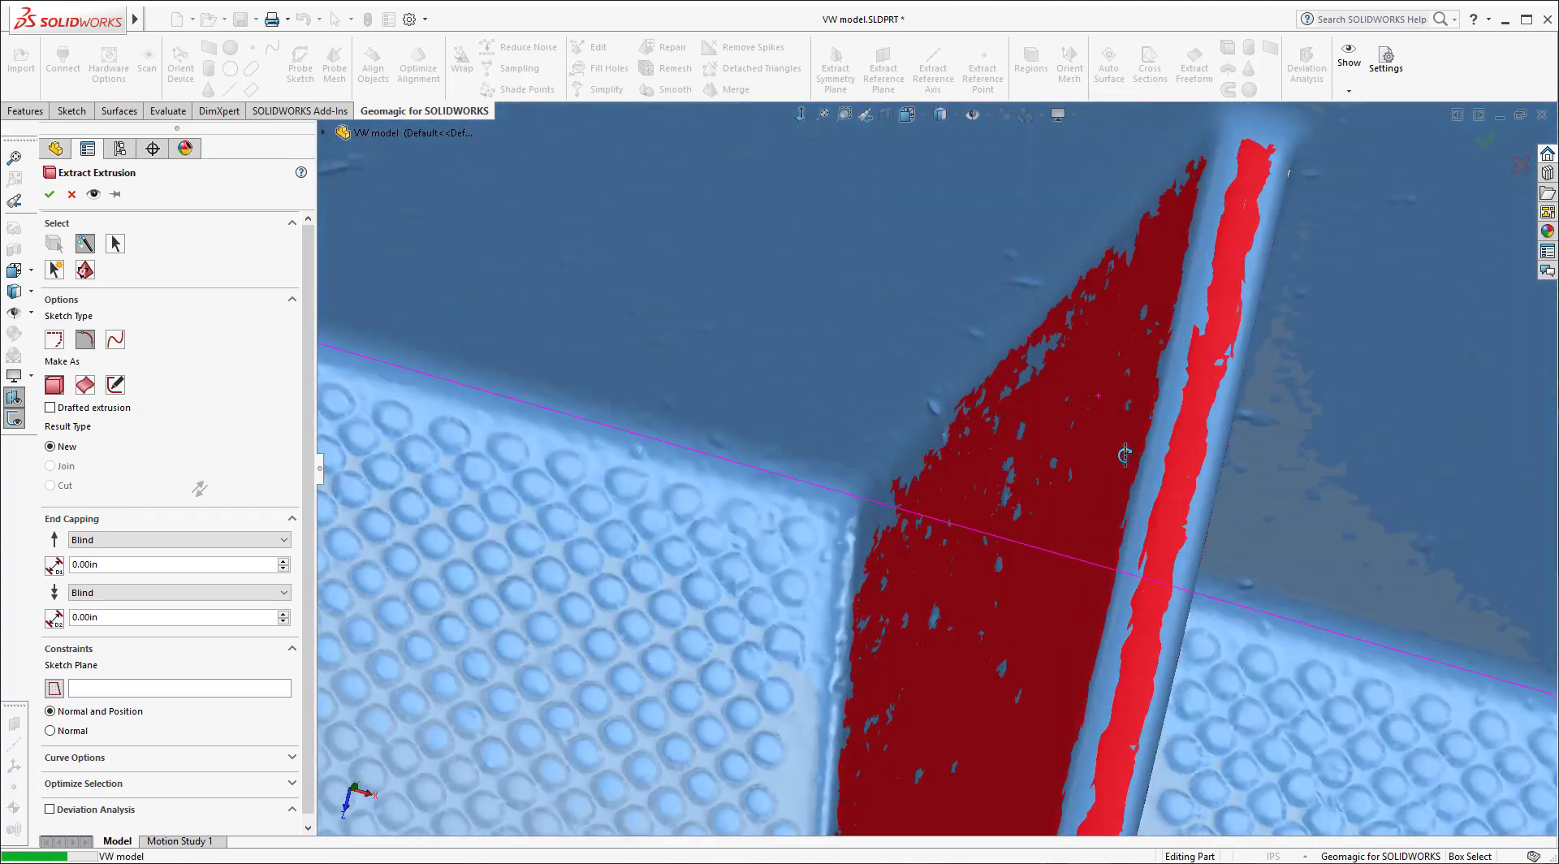
{"action": "scroll", "coordinate": [1267, 356], "scroll_direction": "up", "scroll_amount": 2}
{"action": "middle_click_drag", "start_coordinate": [1320, 357], "coordinate": [1304, 311]}
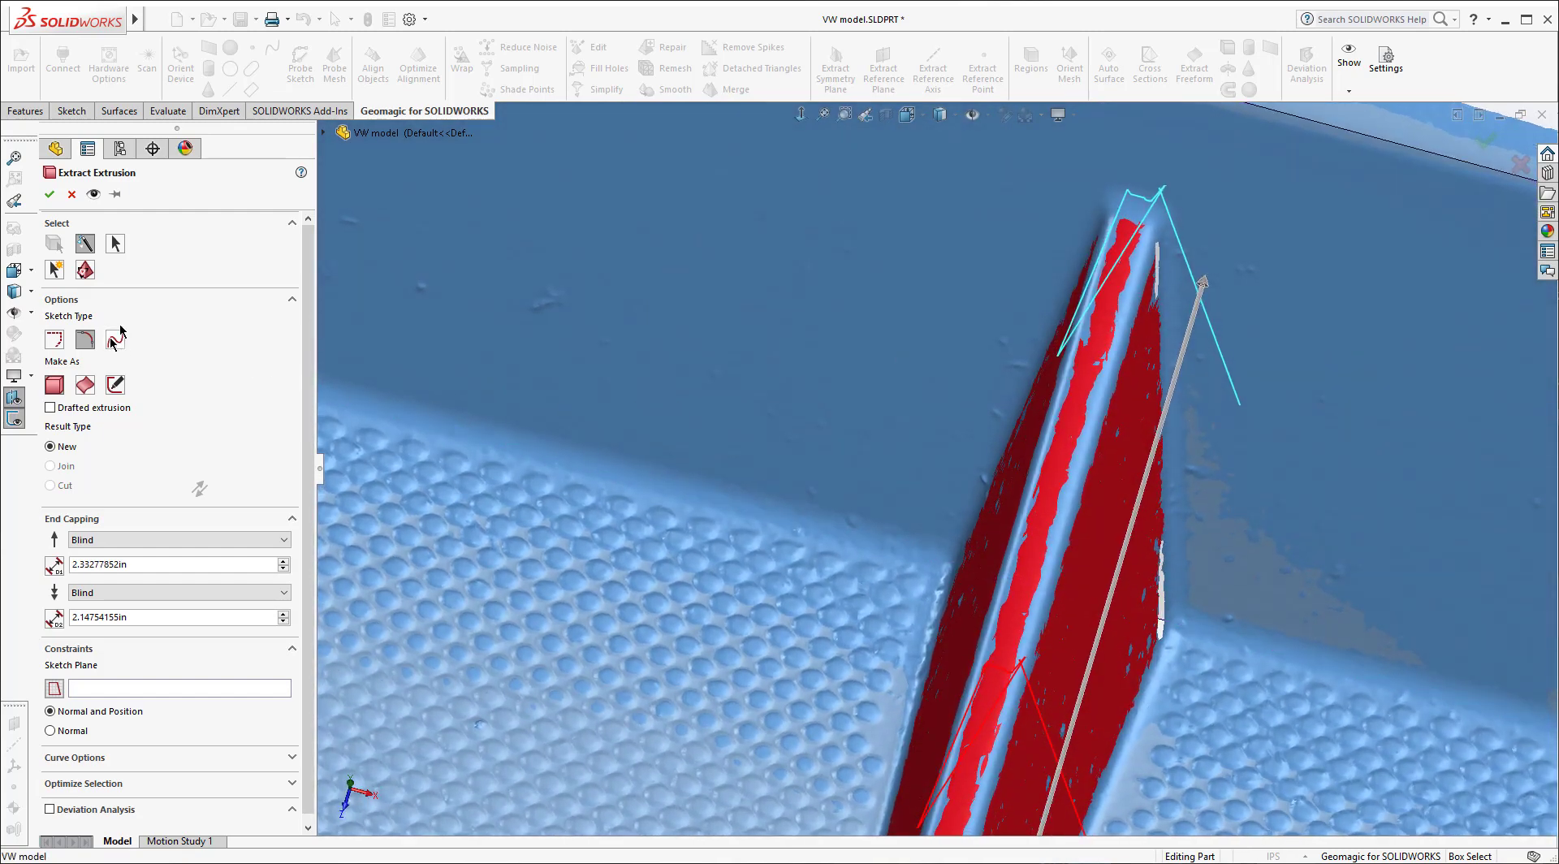
Step: Refine the selected scan region along the divider's top by manual selection and set the extrusion to be made as a surface
{"action": "left_click", "coordinate": [116, 244]}
{"action": "middle_click_drag", "start_coordinate": [1060, 528], "coordinate": [1034, 539]}
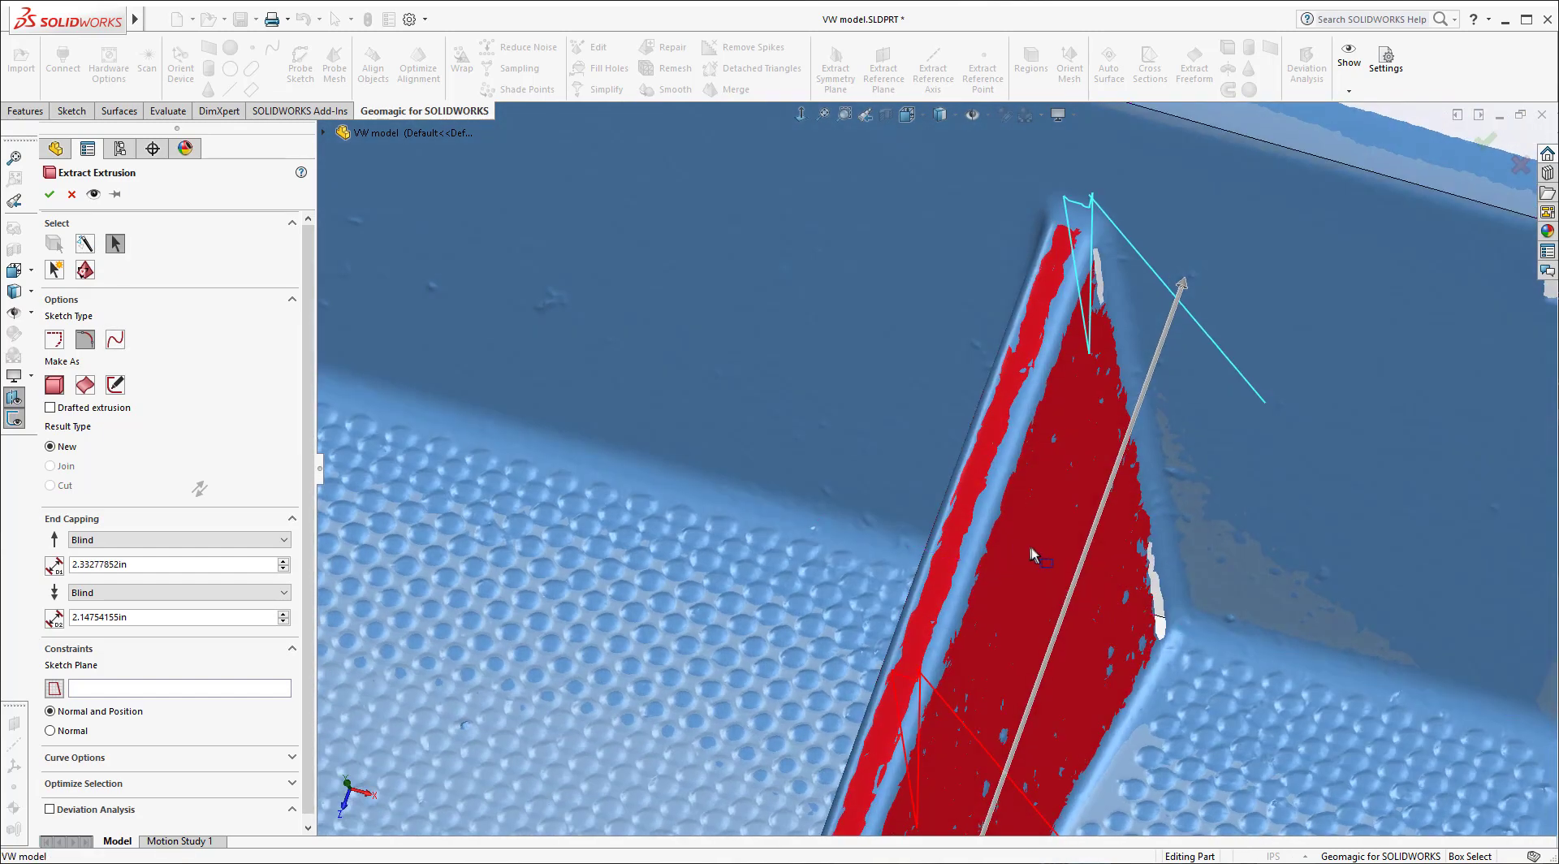
{"action": "left_click_drag", "start_coordinate": [1038, 547], "coordinate": [937, 569]}
{"action": "scroll", "coordinate": [1047, 597], "scroll_direction": "up", "scroll_amount": 4}
{"action": "middle_click_drag", "start_coordinate": [980, 560], "coordinate": [1137, 529]}
{"action": "left_click_drag", "start_coordinate": [1106, 549], "coordinate": [1104, 550]}
{"action": "middle_click_drag", "start_coordinate": [1229, 508], "coordinate": [1138, 429]}
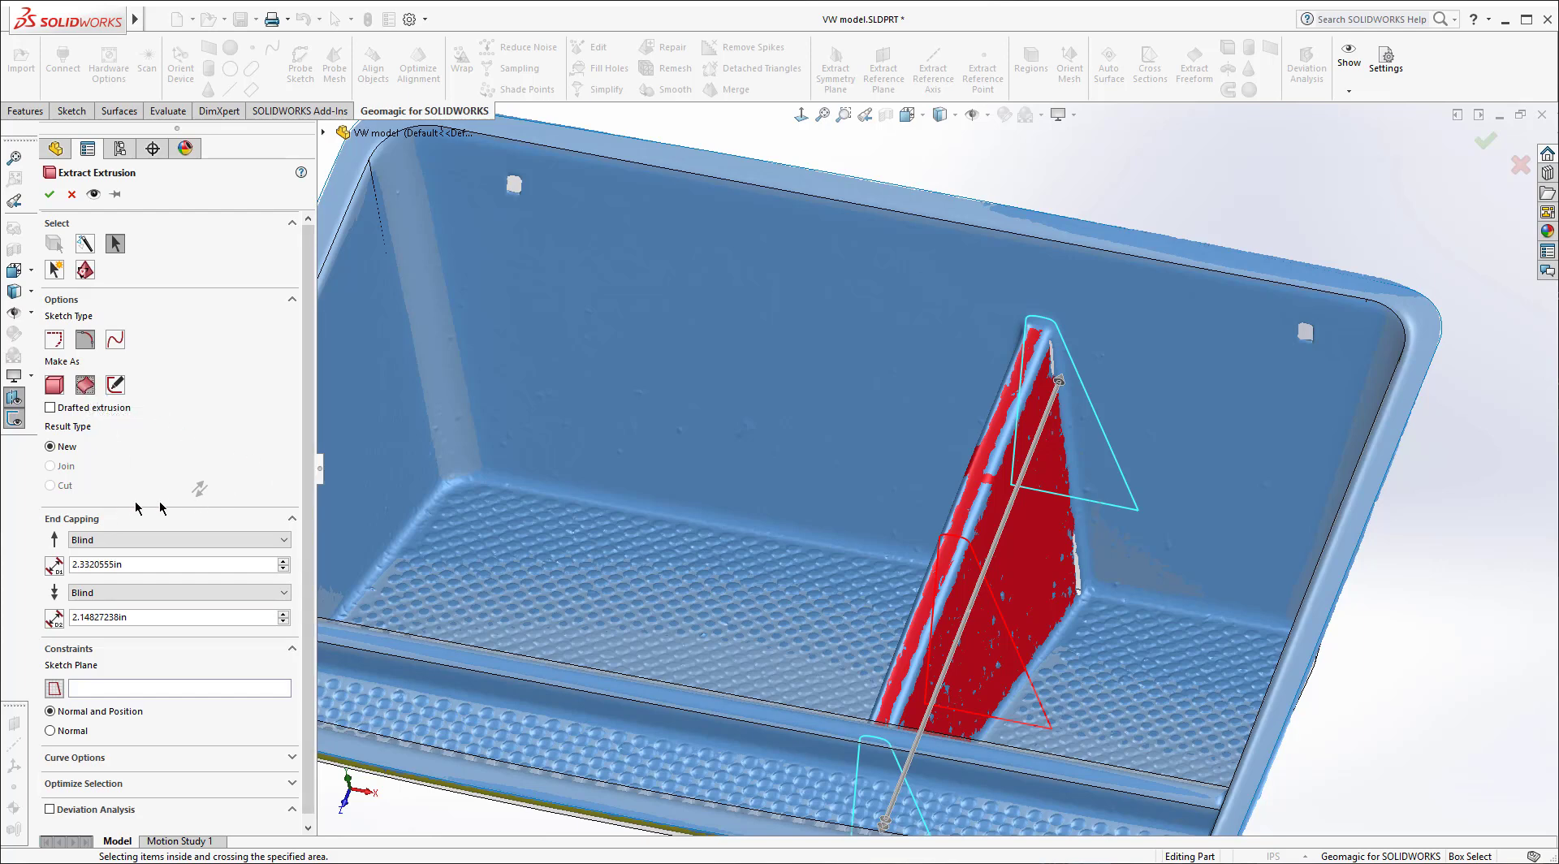
Step: Set the divider extrusion's second end condition to Up to Surface and expand the curve options
{"action": "scroll", "coordinate": [159, 518], "scroll_direction": "down", "scroll_amount": 1}
{"action": "left_click", "coordinate": [165, 586]}
{"action": "left_click", "coordinate": [146, 619]}
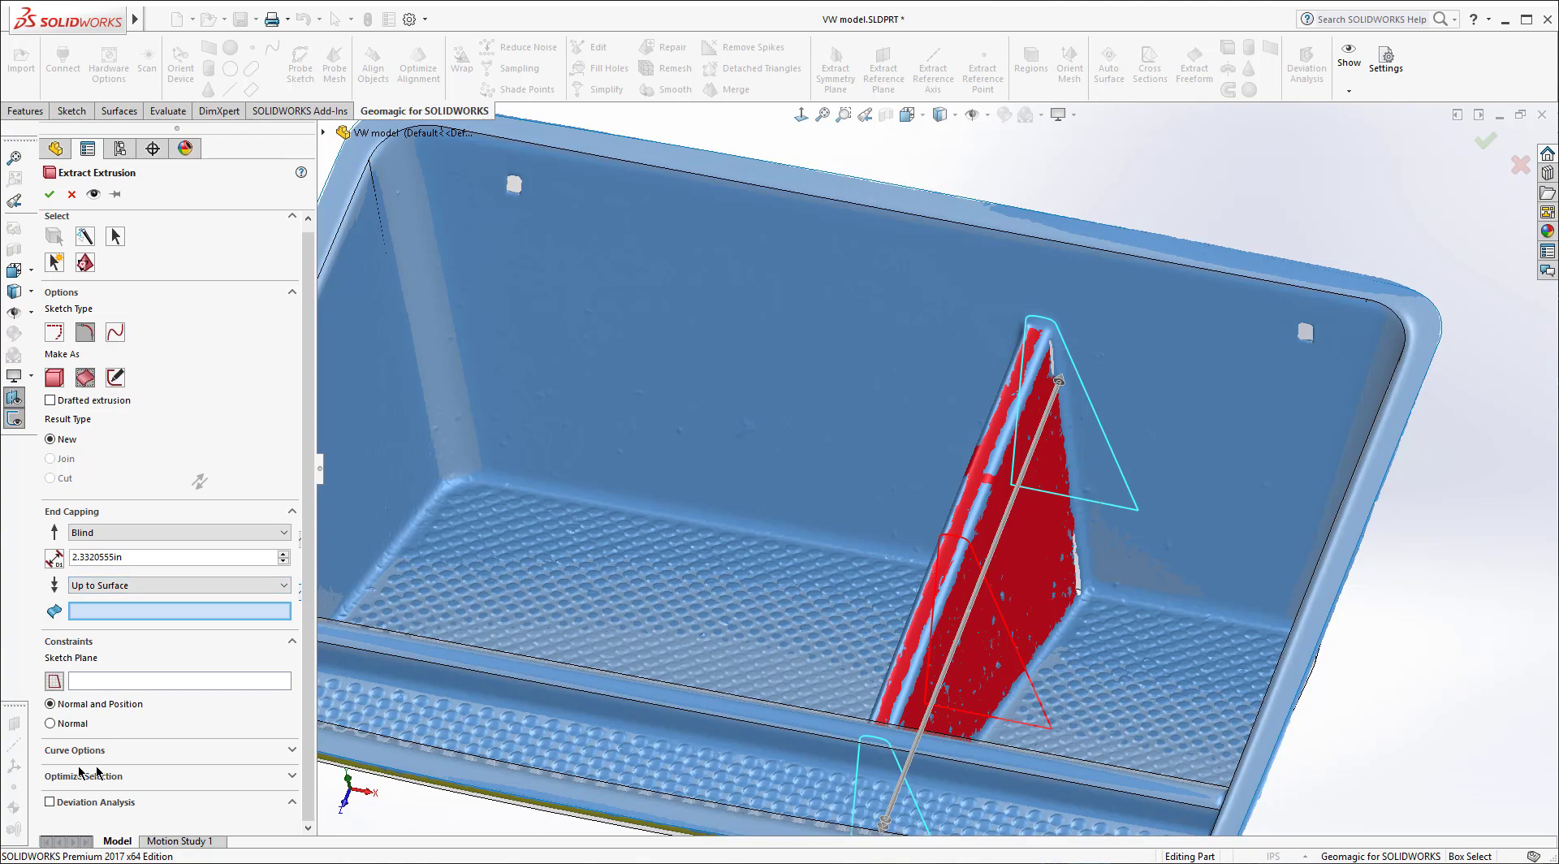
{"action": "left_click", "coordinate": [78, 752]}
{"action": "left_click", "coordinate": [50, 697]}
Step: Extend the divider extrusion to about 3.83 in past the rear wall, adjust its front end beyond the front ledge, and create it
{"action": "mouse_move", "coordinate": [735, 634]}
{"action": "middle_mouse_down"}
{"action": "mouse_move", "coordinate": [797, 567]}
{"action": "mouse_move", "coordinate": [824, 378]}
{"action": "mouse_move", "coordinate": [808, 457]}
{"action": "mouse_move", "coordinate": [820, 629]}
{"action": "mouse_move", "coordinate": [740, 572]}
{"action": "mouse_move", "coordinate": [731, 627]}
{"action": "middle_mouse_up"}
{"action": "scroll", "coordinate": [763, 591], "scroll_direction": "up", "scroll_amount": 3}
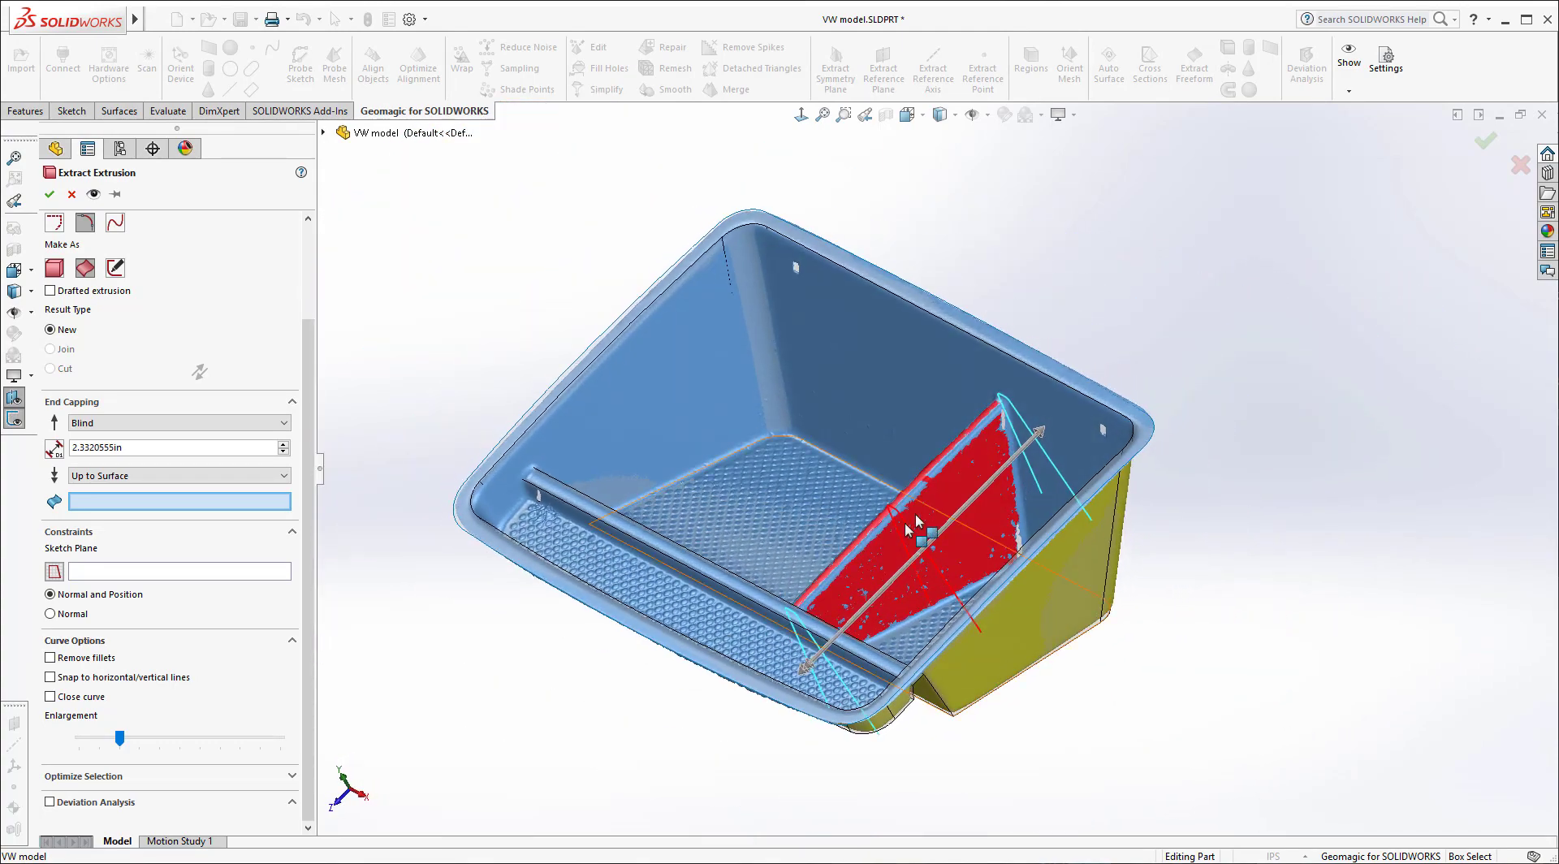
{"action": "left_click_drag", "start_coordinate": [1103, 388], "coordinate": [1109, 390]}
{"action": "middle_click_drag", "start_coordinate": [890, 602], "coordinate": [841, 581]}
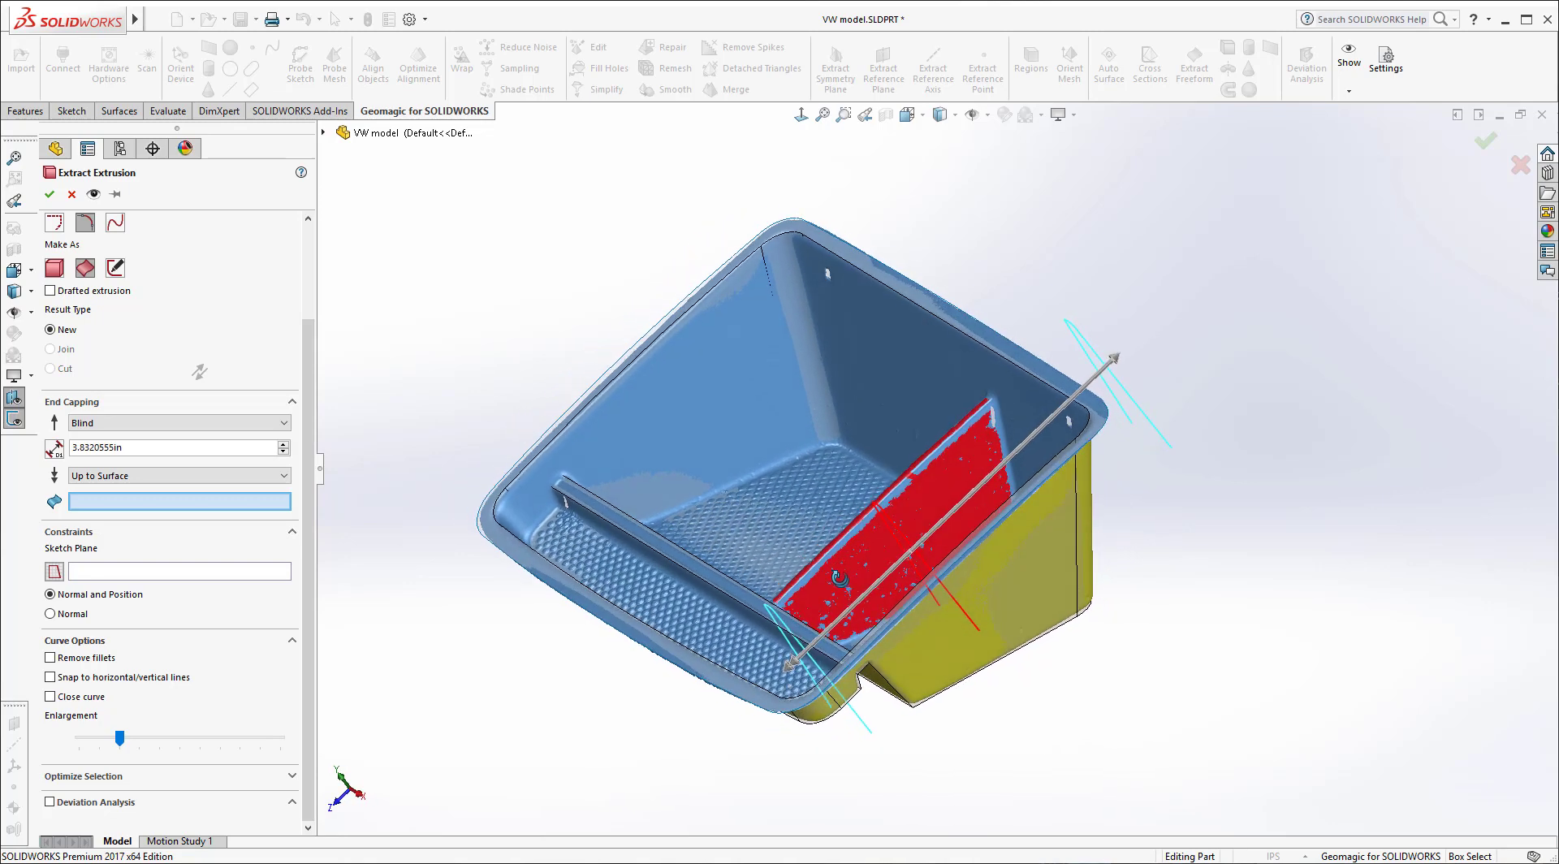
{"action": "scroll", "coordinate": [806, 649], "scroll_direction": "down", "scroll_amount": 3}
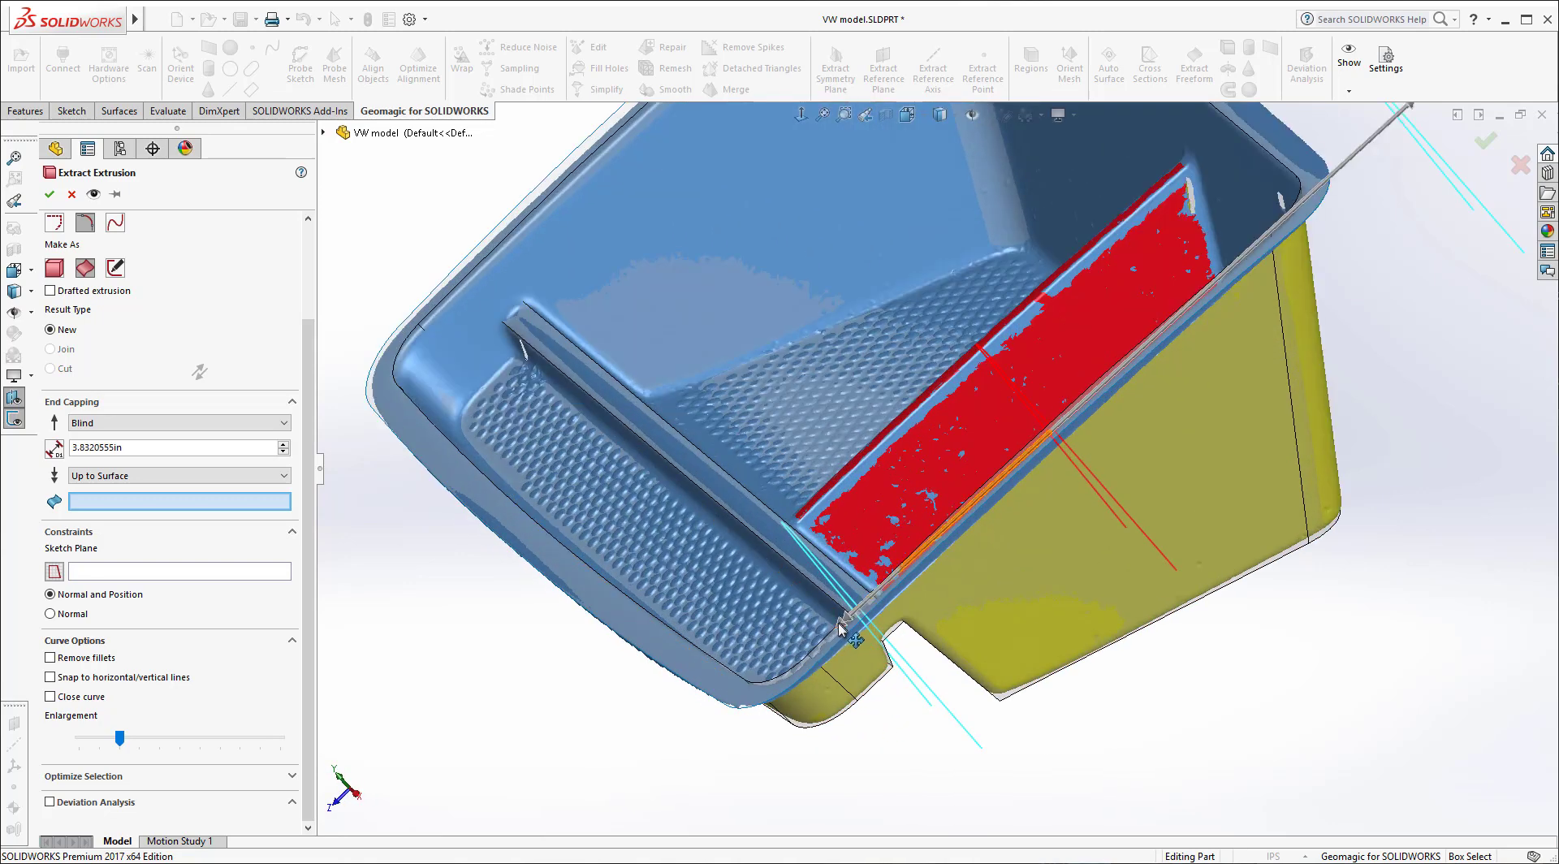
{"action": "left_click_drag", "start_coordinate": [845, 620], "coordinate": [841, 625]}
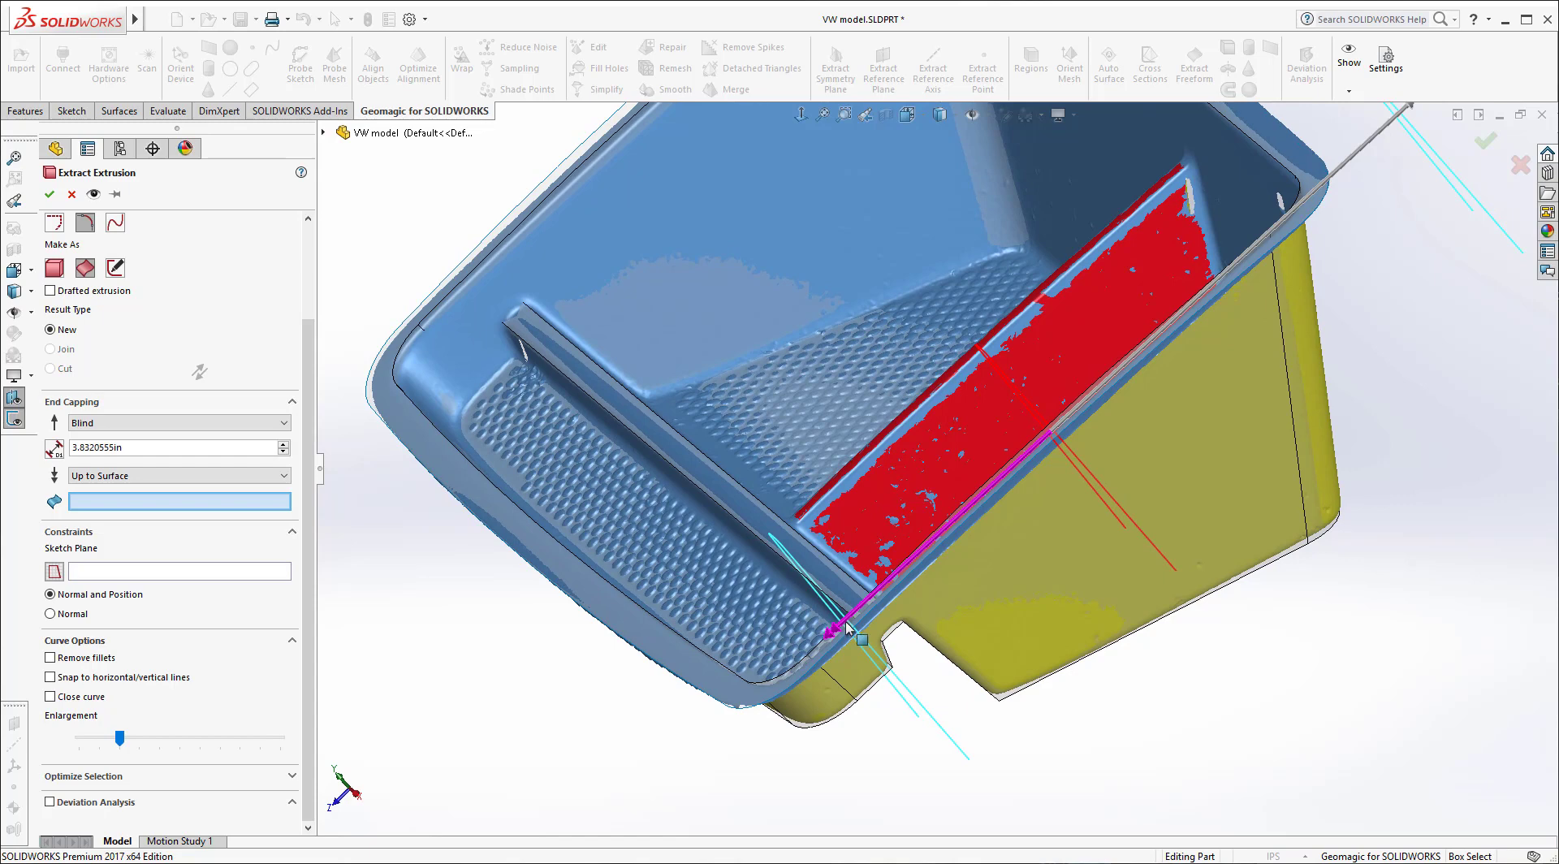
{"action": "left_click", "coordinate": [51, 195]}
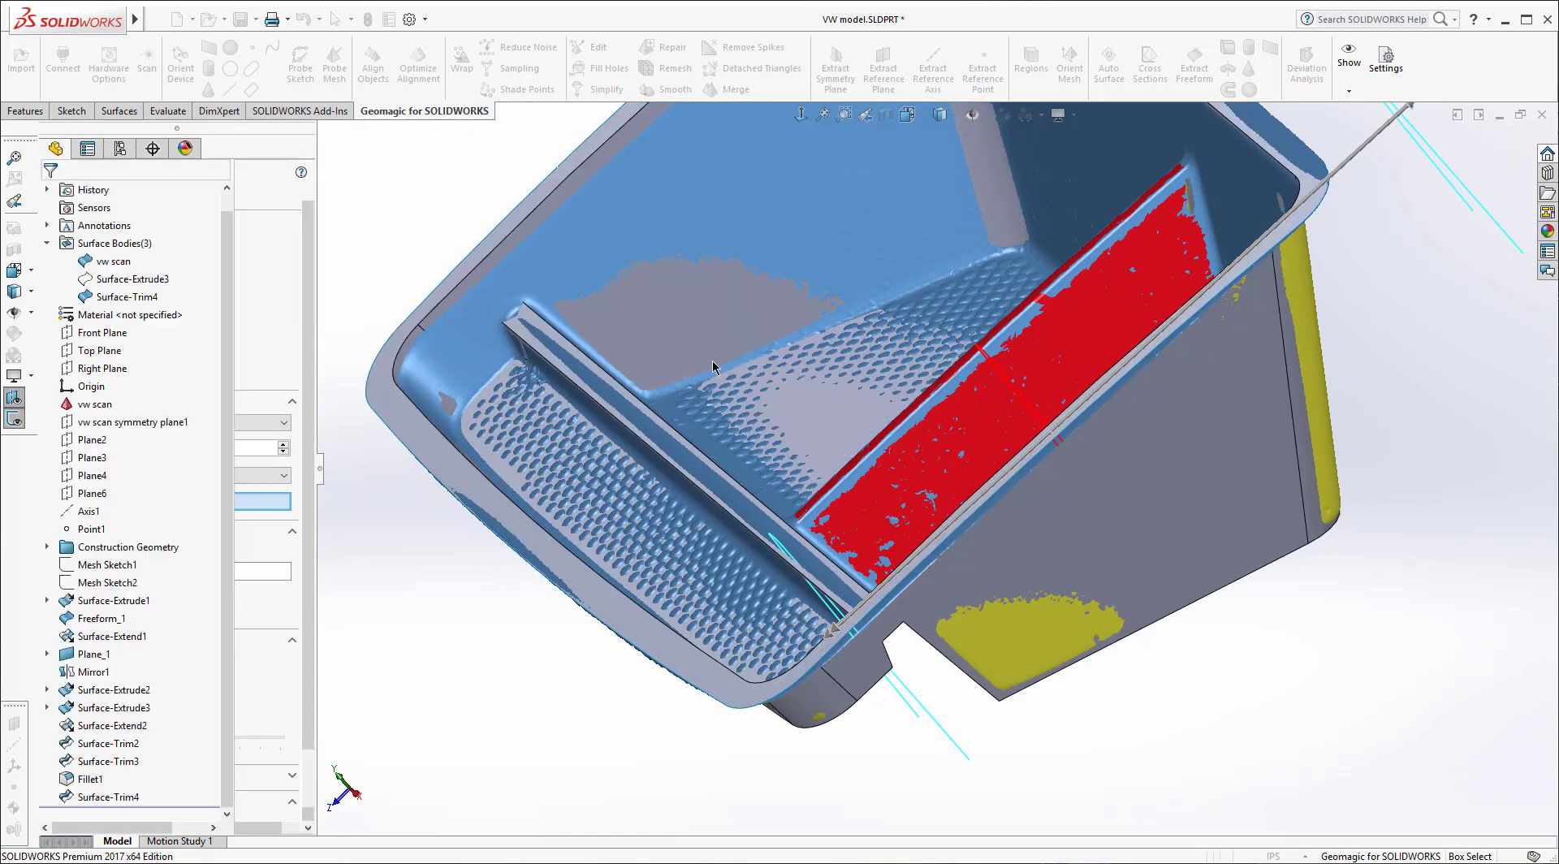
Step: Hide the vw scan, leaving the tray body and the extracted divider surface shown
{"action": "middle_click_drag", "start_coordinate": [774, 568], "coordinate": [890, 510]}
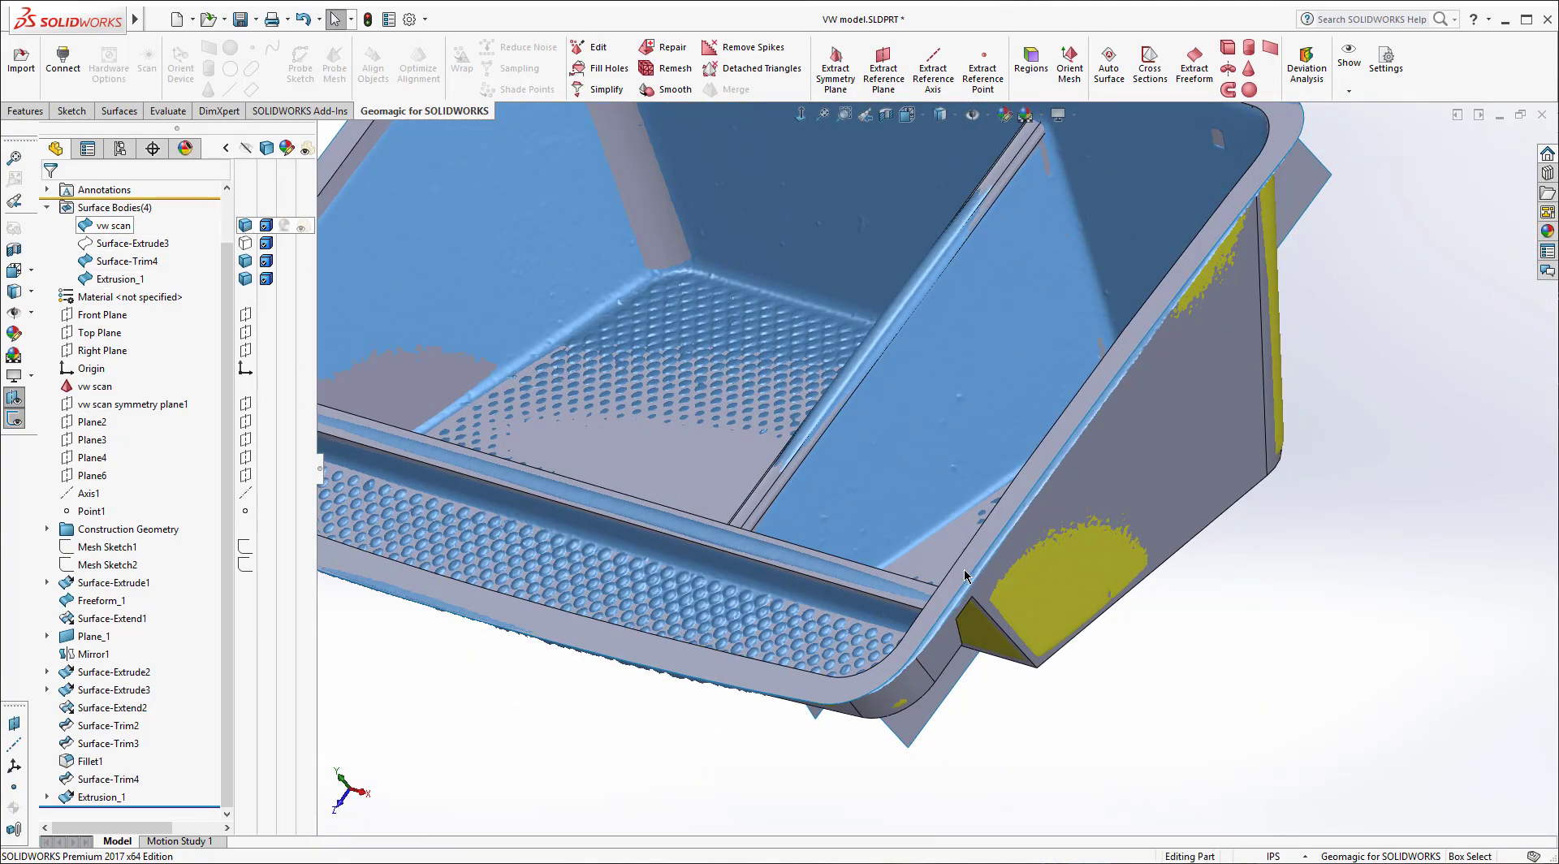
{"action": "scroll", "coordinate": [1040, 625], "scroll_direction": "up", "scroll_amount": 2}
{"action": "middle_click_drag", "start_coordinate": [823, 398], "coordinate": [897, 365]}
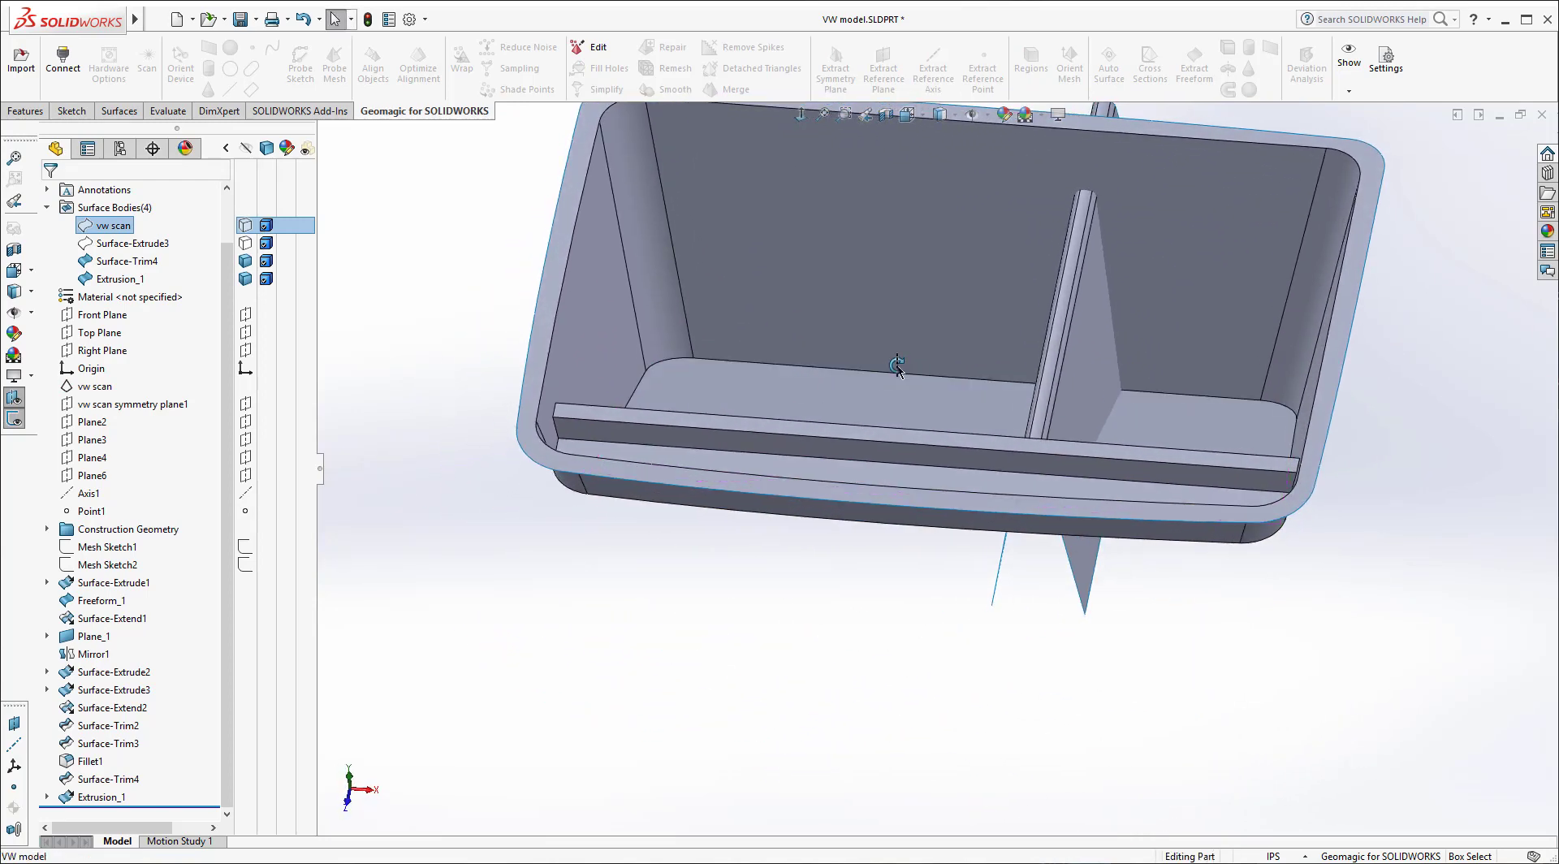
Step: Mutually trim the tray body Surface-Trim4 and the divider surface Extrusion_1, keeping the tray and the divider portion inside it
{"action": "left_click", "coordinate": [119, 111]}
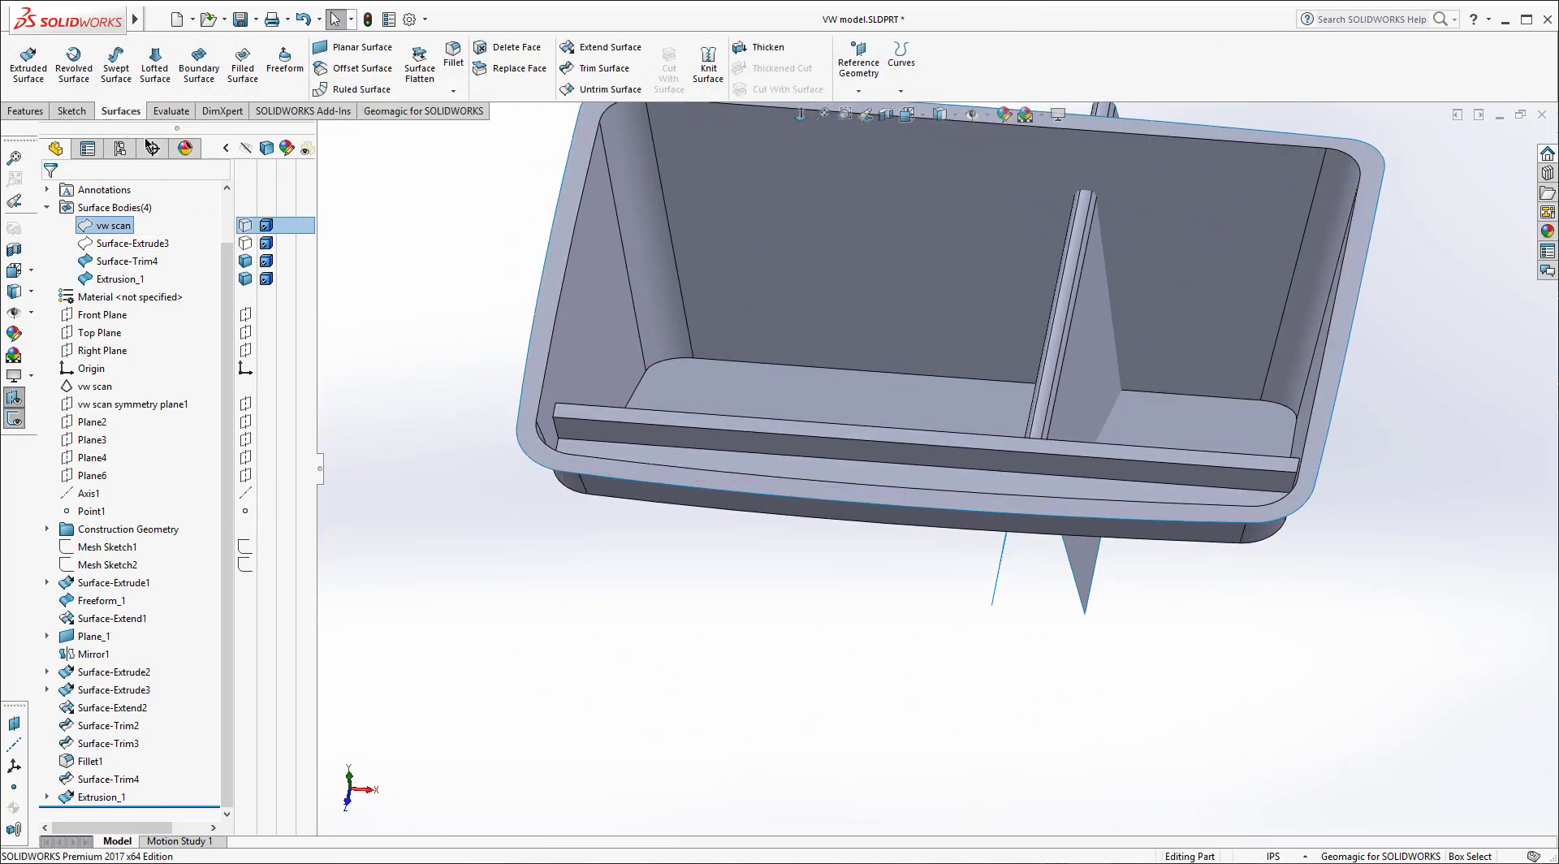
{"action": "left_click", "coordinate": [583, 48]}
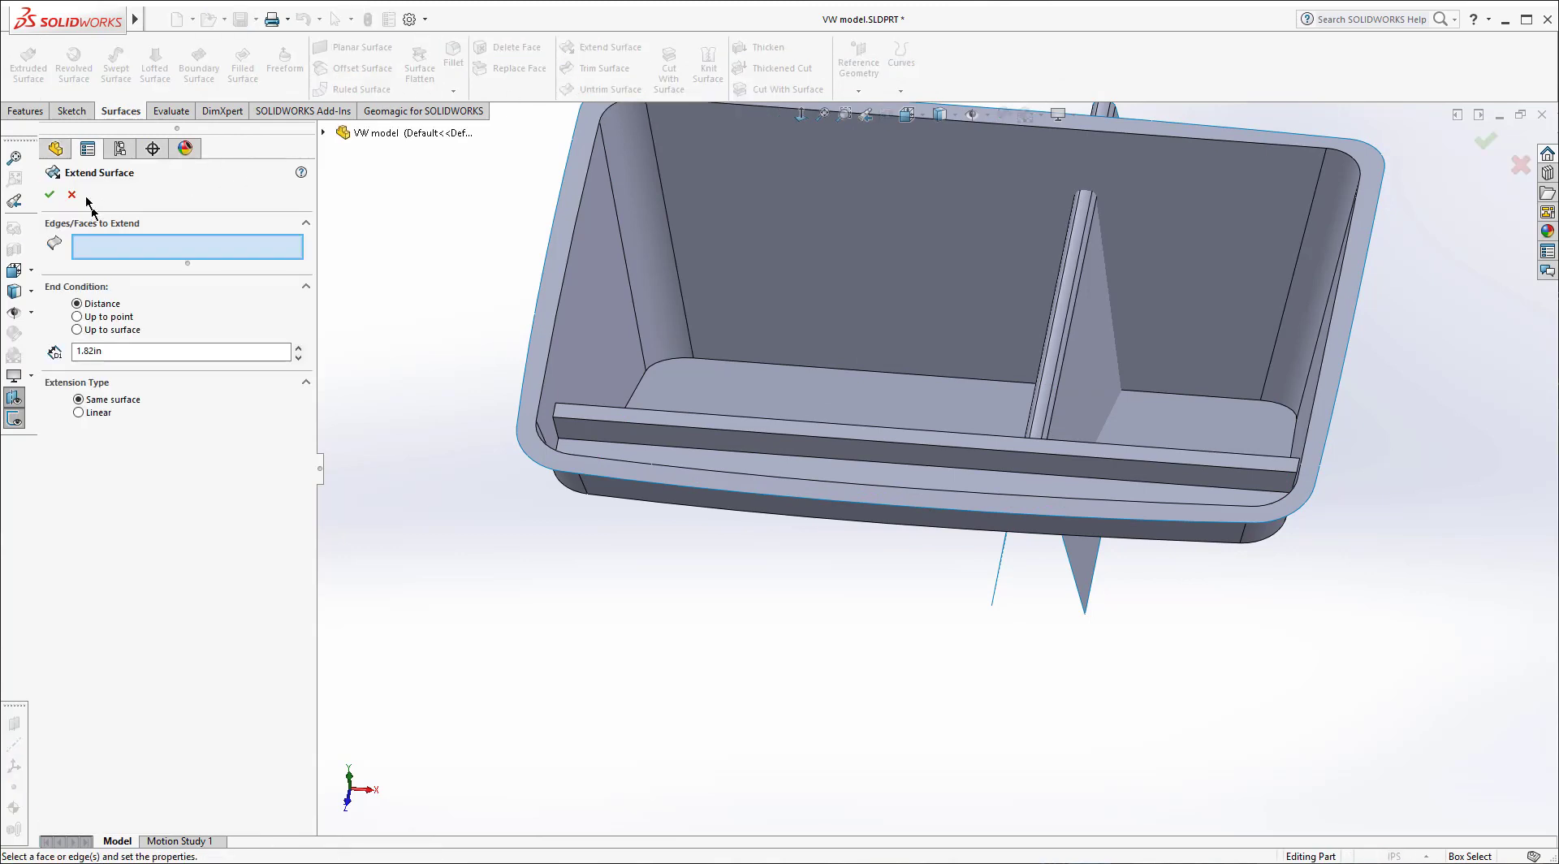
{"action": "left_click", "coordinate": [71, 194]}
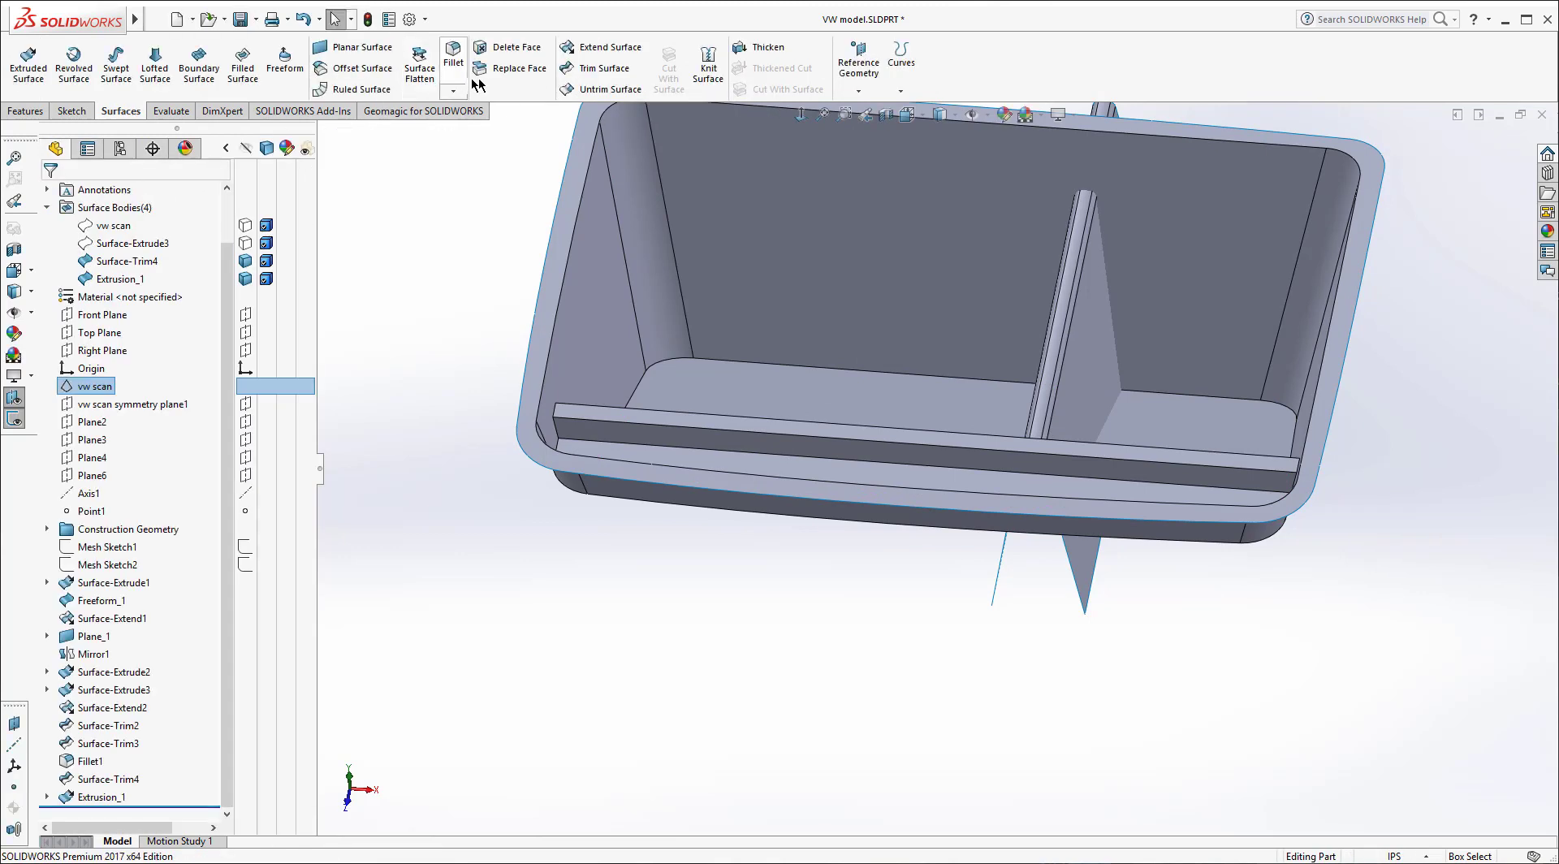
{"action": "left_click", "coordinate": [605, 68]}
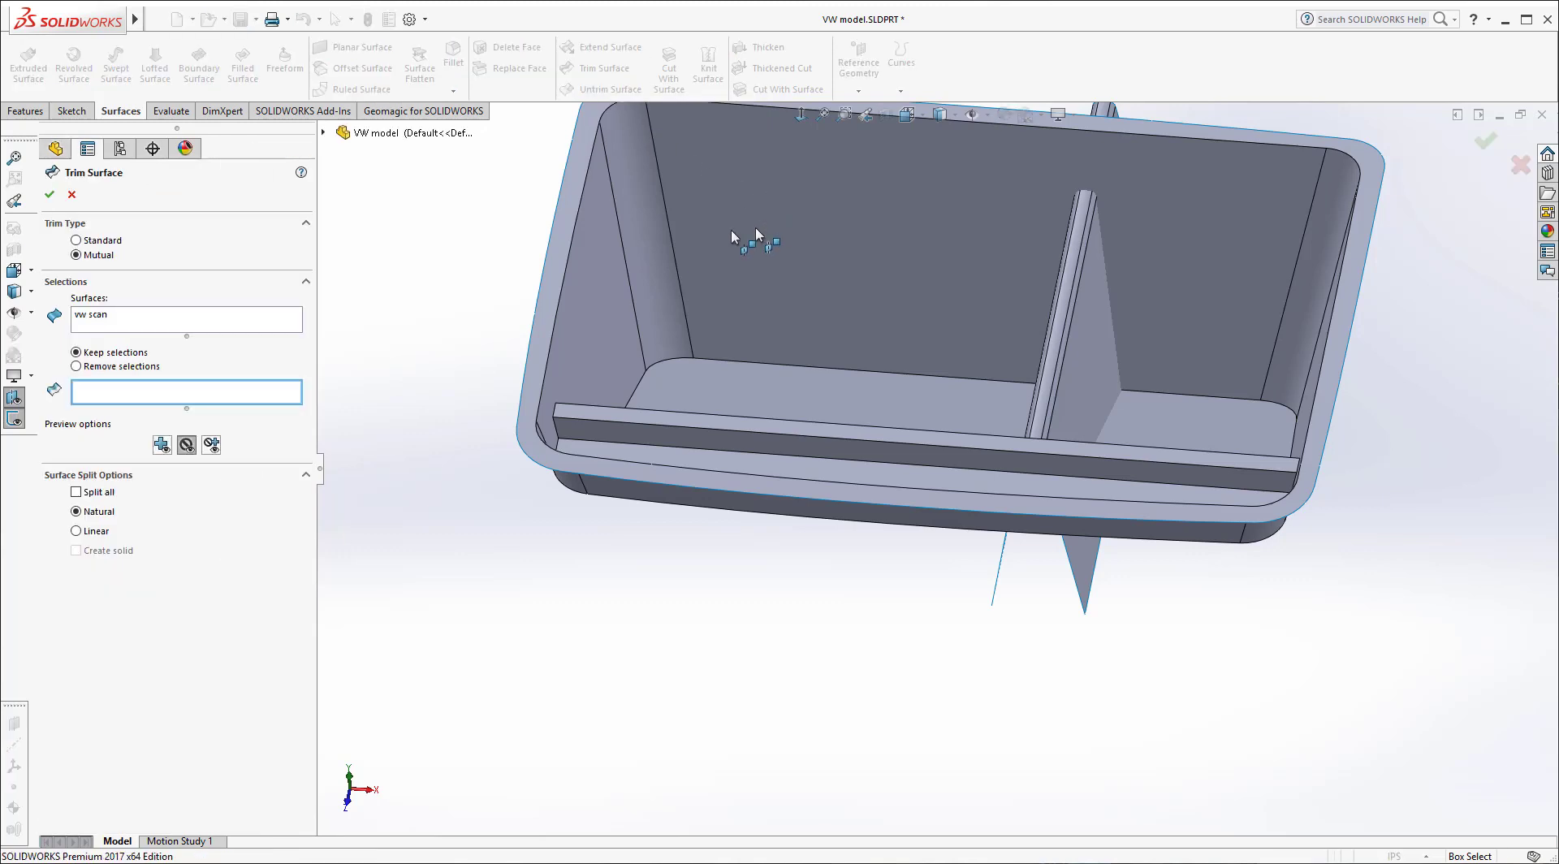
{"action": "right_click", "coordinate": [235, 318]}
{"action": "left_click", "coordinate": [272, 330]}
{"action": "left_click", "coordinate": [1055, 309]}
{"action": "left_click", "coordinate": [1055, 309]}
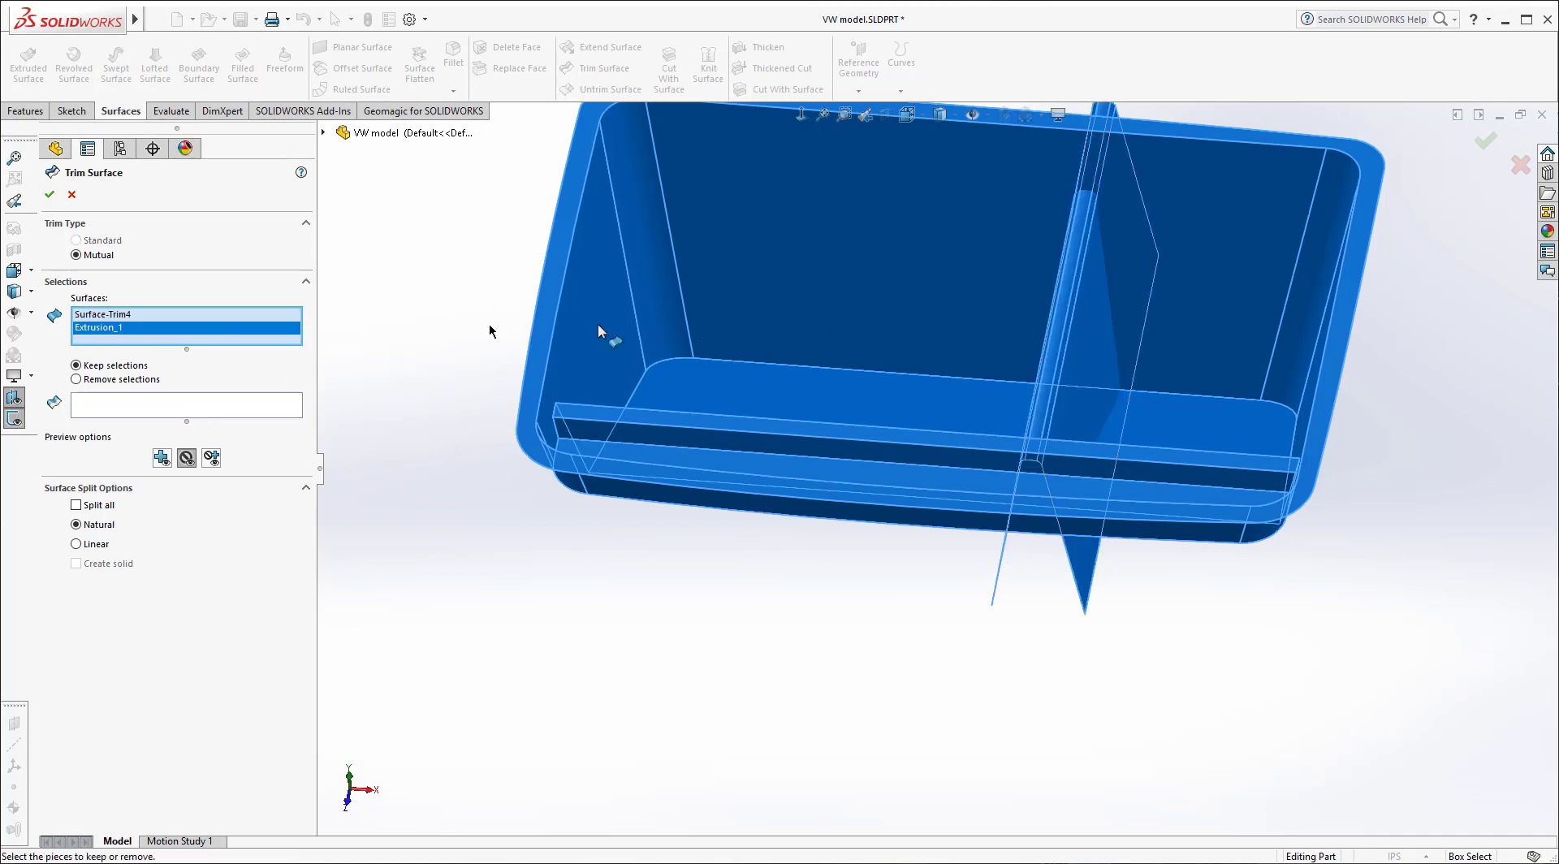
{"action": "left_click", "coordinate": [130, 410]}
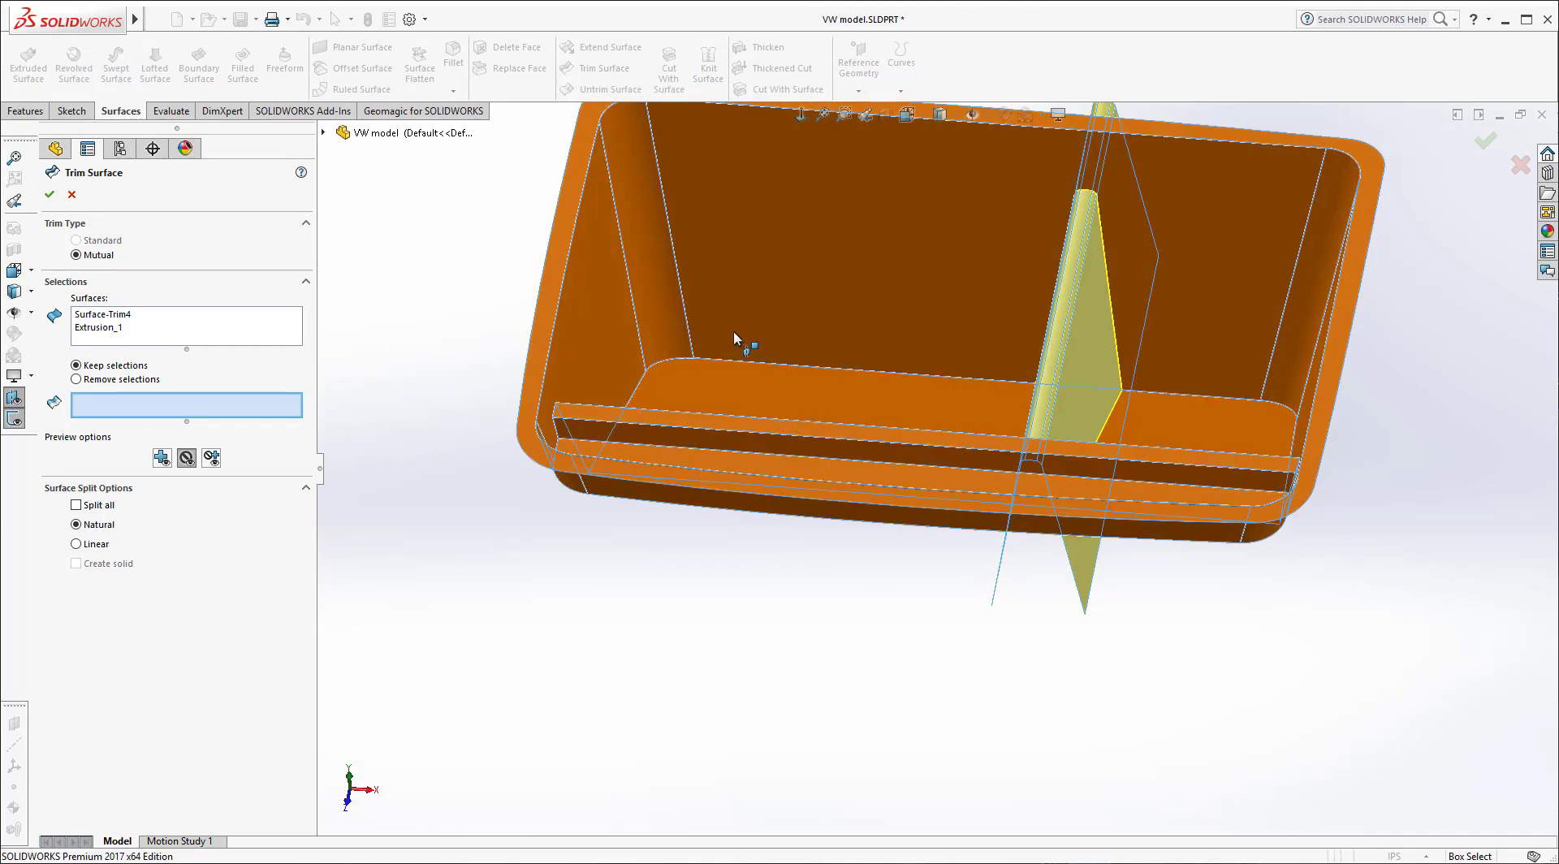
{"action": "left_click", "coordinate": [1070, 360]}
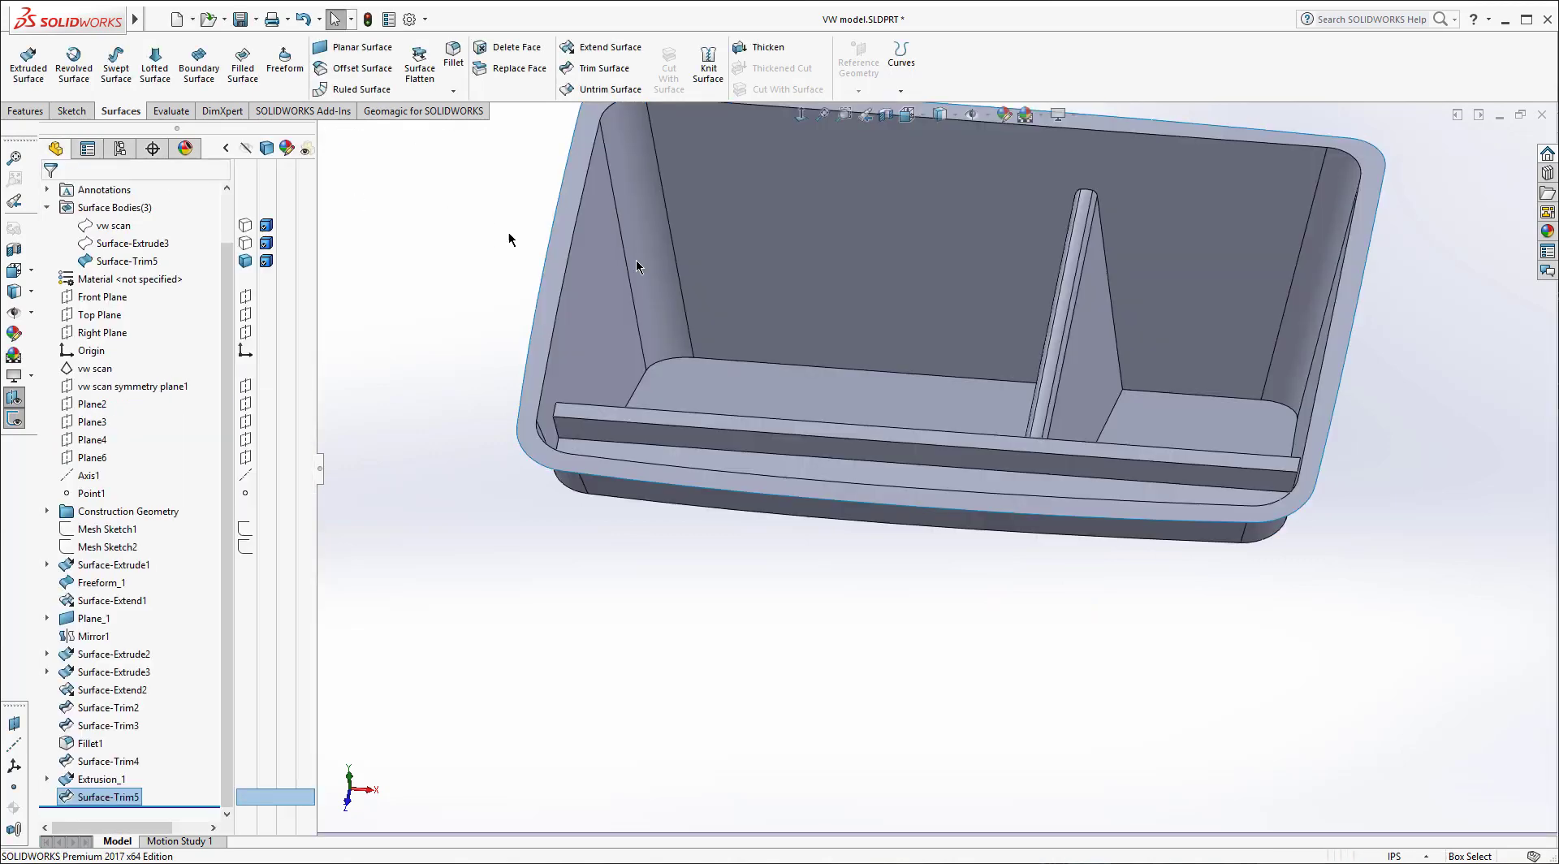
Step: Start a 0.125 in radius fillet on the large compartment's floor edge along the rear and side walls
{"action": "mouse_move", "coordinate": [1037, 320]}
{"action": "middle_mouse_down"}
{"action": "mouse_move", "coordinate": [1015, 301]}
{"action": "mouse_move", "coordinate": [1006, 446]}
{"action": "middle_mouse_up"}
{"action": "middle_click_drag", "start_coordinate": [715, 321], "coordinate": [709, 337]}
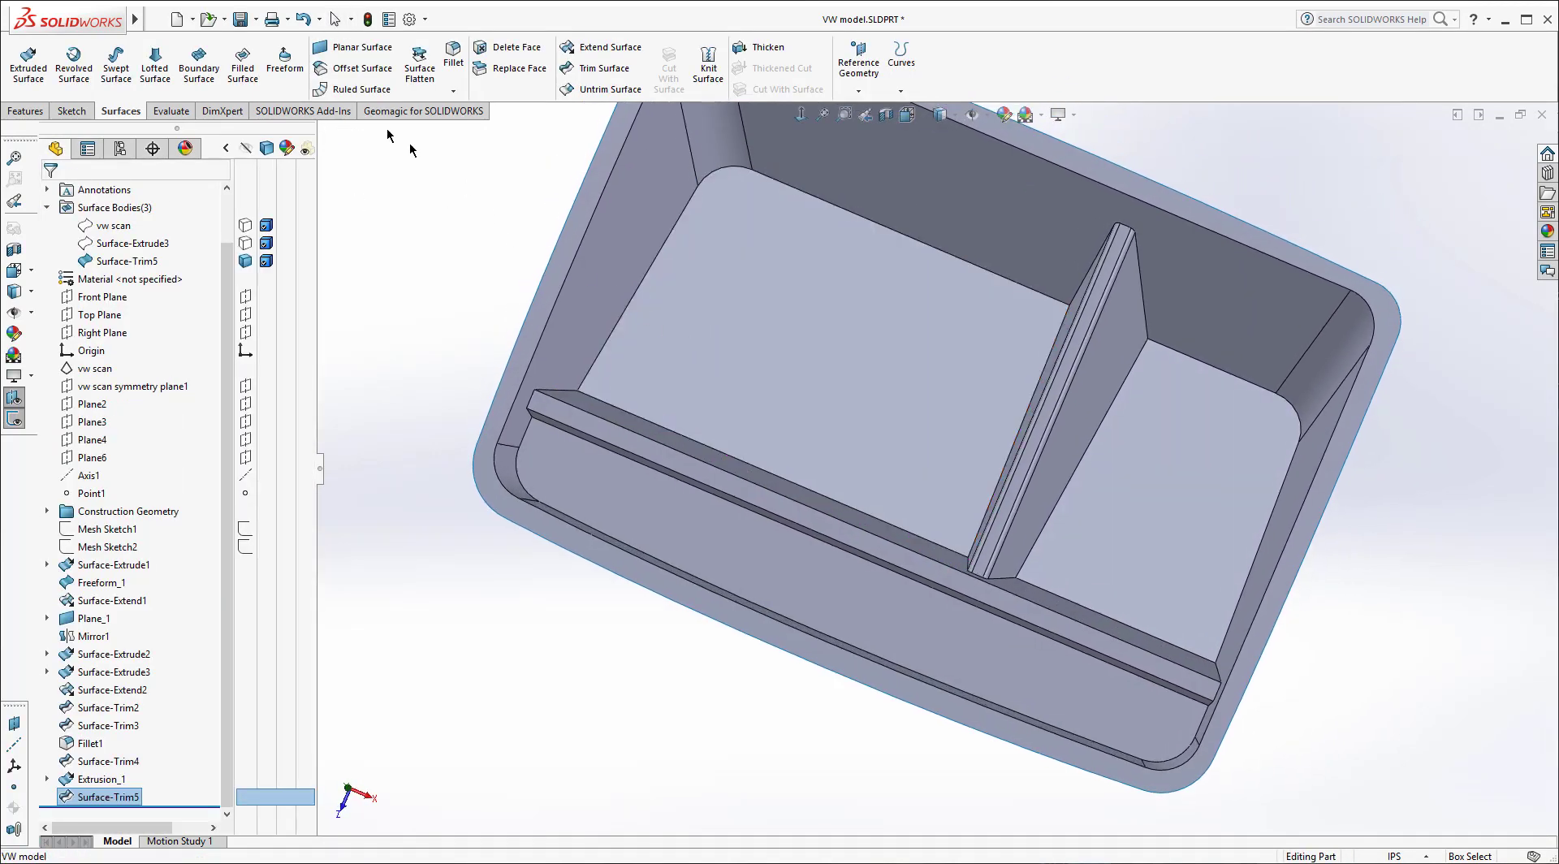
{"action": "left_click", "coordinate": [725, 167]}
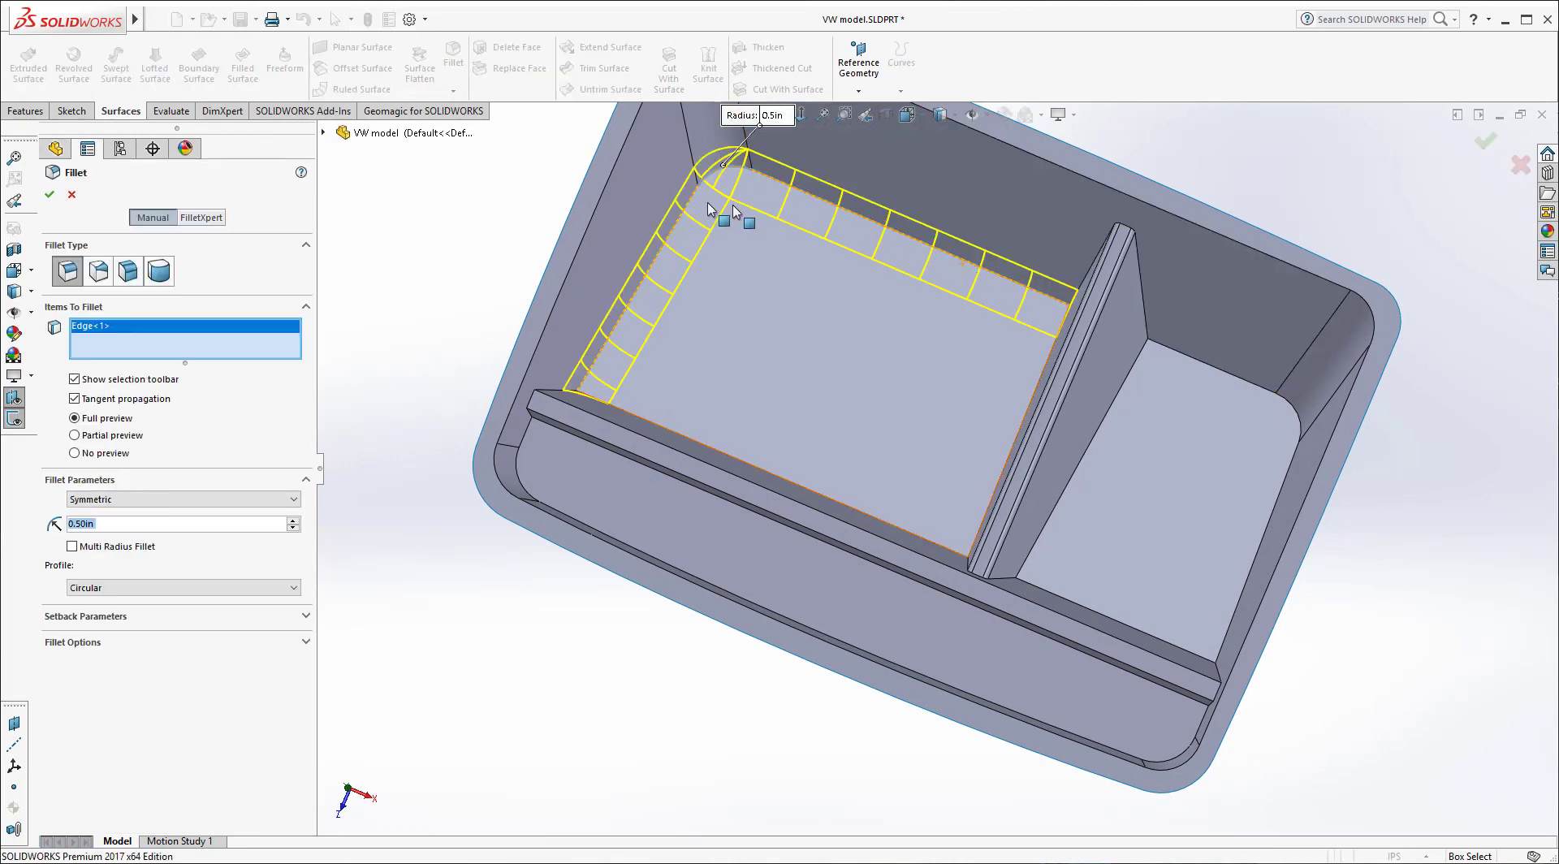
{"action": "type", "text": ".125"}
{"action": "key", "text": "Return"}
{"action": "scroll", "coordinate": [590, 382], "scroll_direction": "down", "scroll_amount": 3}
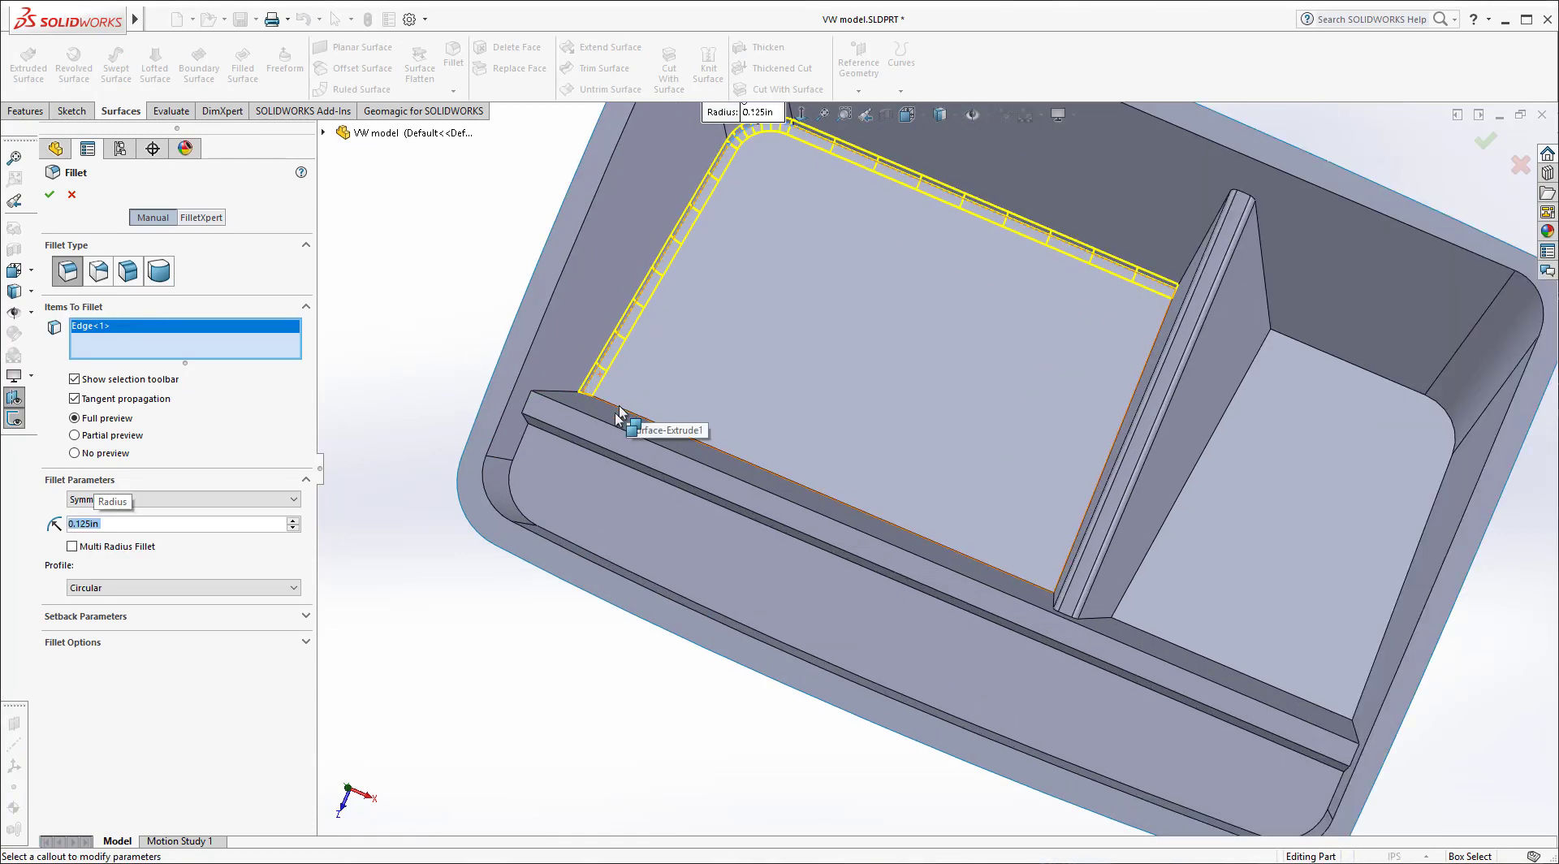
Step: Add the large compartment's front floor edge and the front ridge's rear end edges and long upper rear edge to the fillet
{"action": "left_click", "coordinate": [574, 398]}
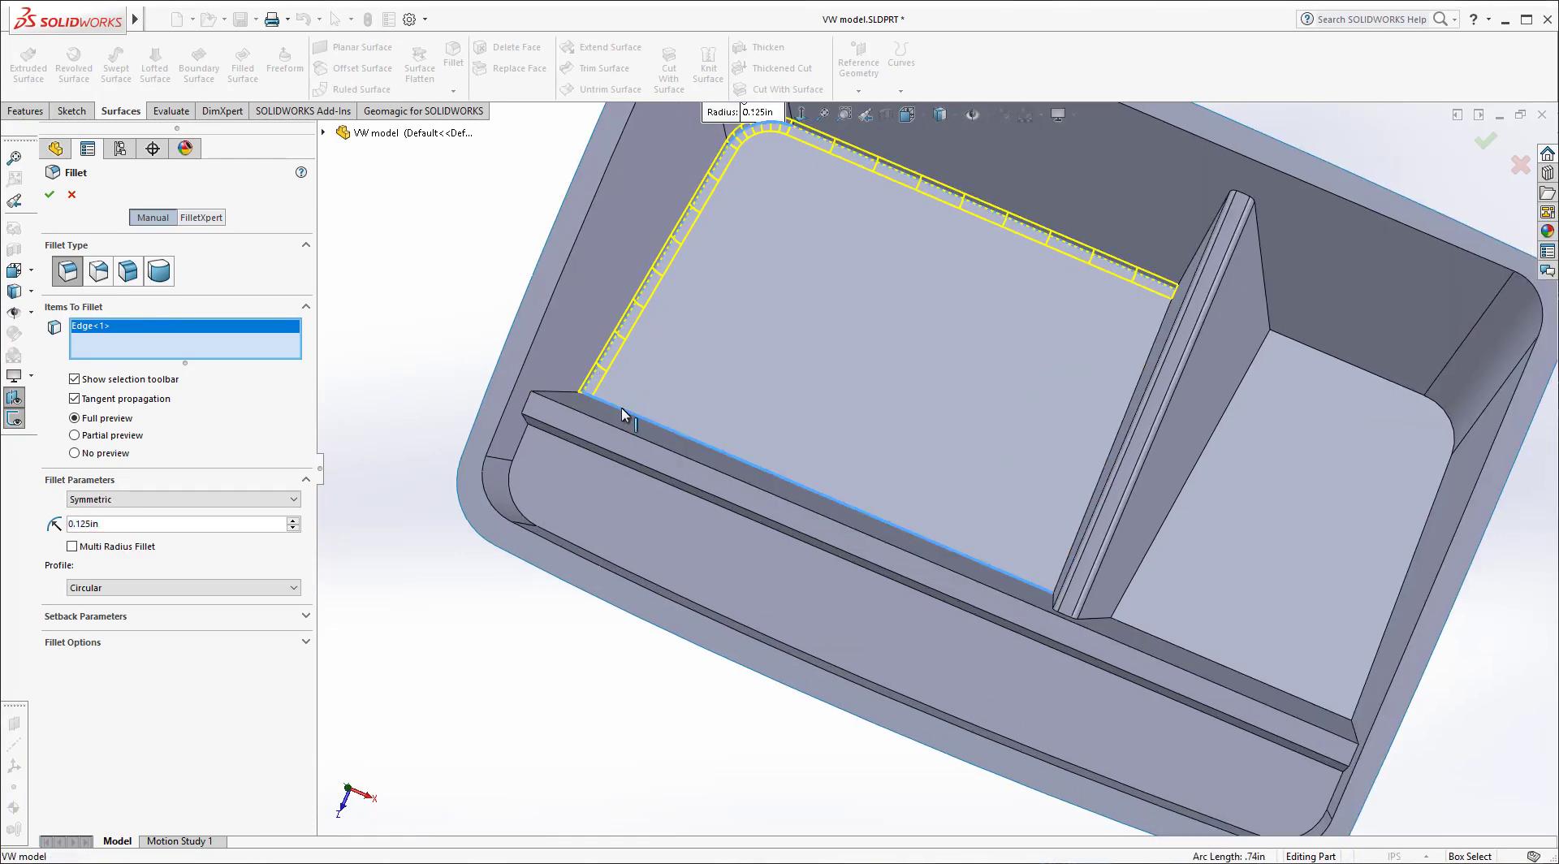
{"action": "left_click", "coordinate": [553, 393]}
{"action": "left_click", "coordinate": [533, 405]}
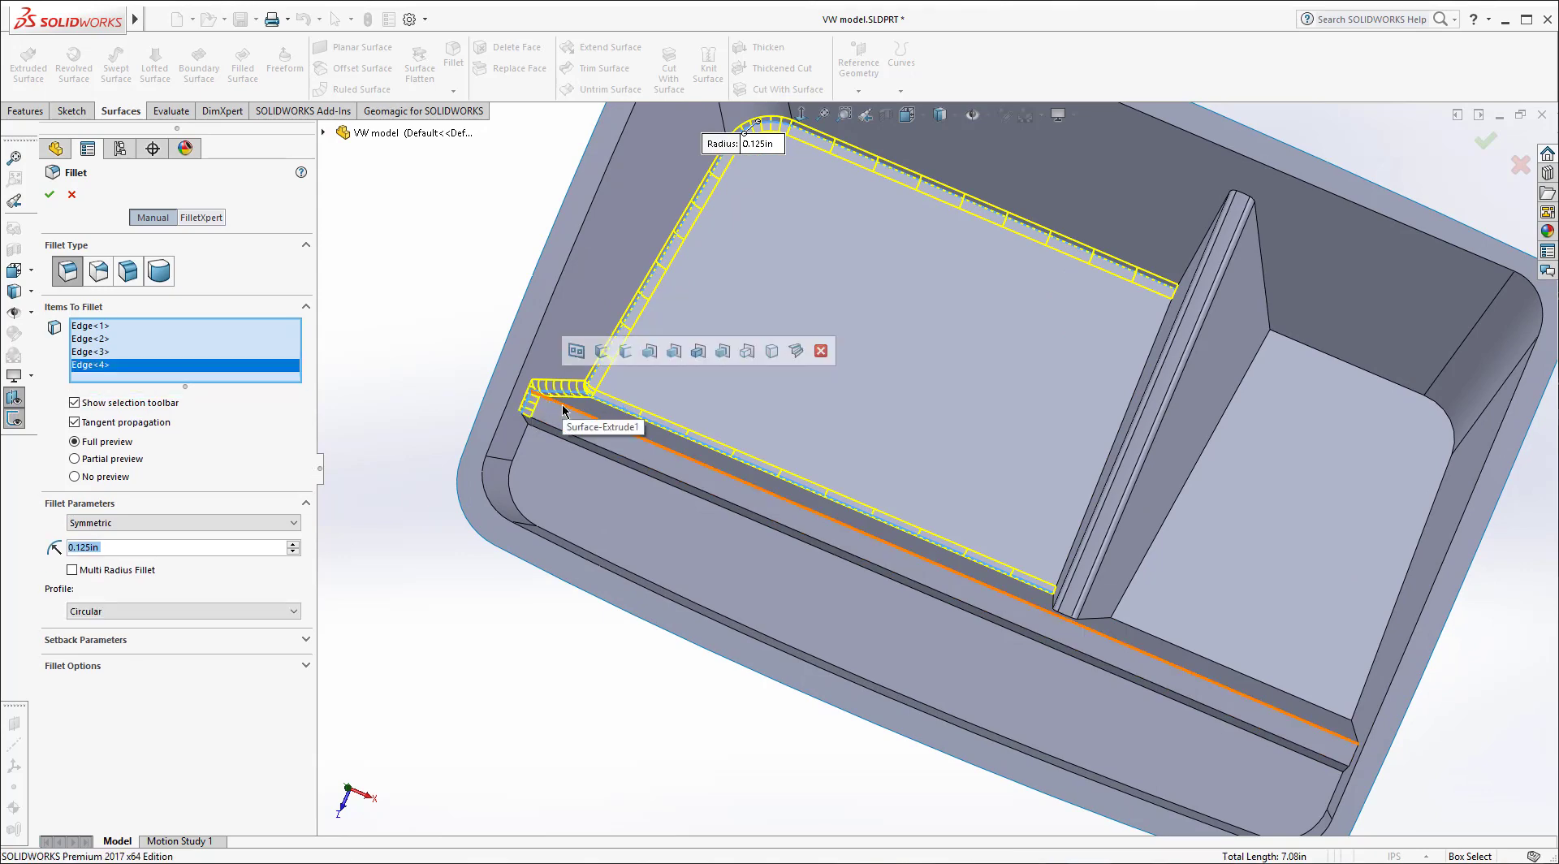
{"action": "scroll", "coordinate": [532, 426], "scroll_direction": "down", "scroll_amount": 3}
{"action": "middle_click_drag", "start_coordinate": [738, 453], "coordinate": [754, 426]}
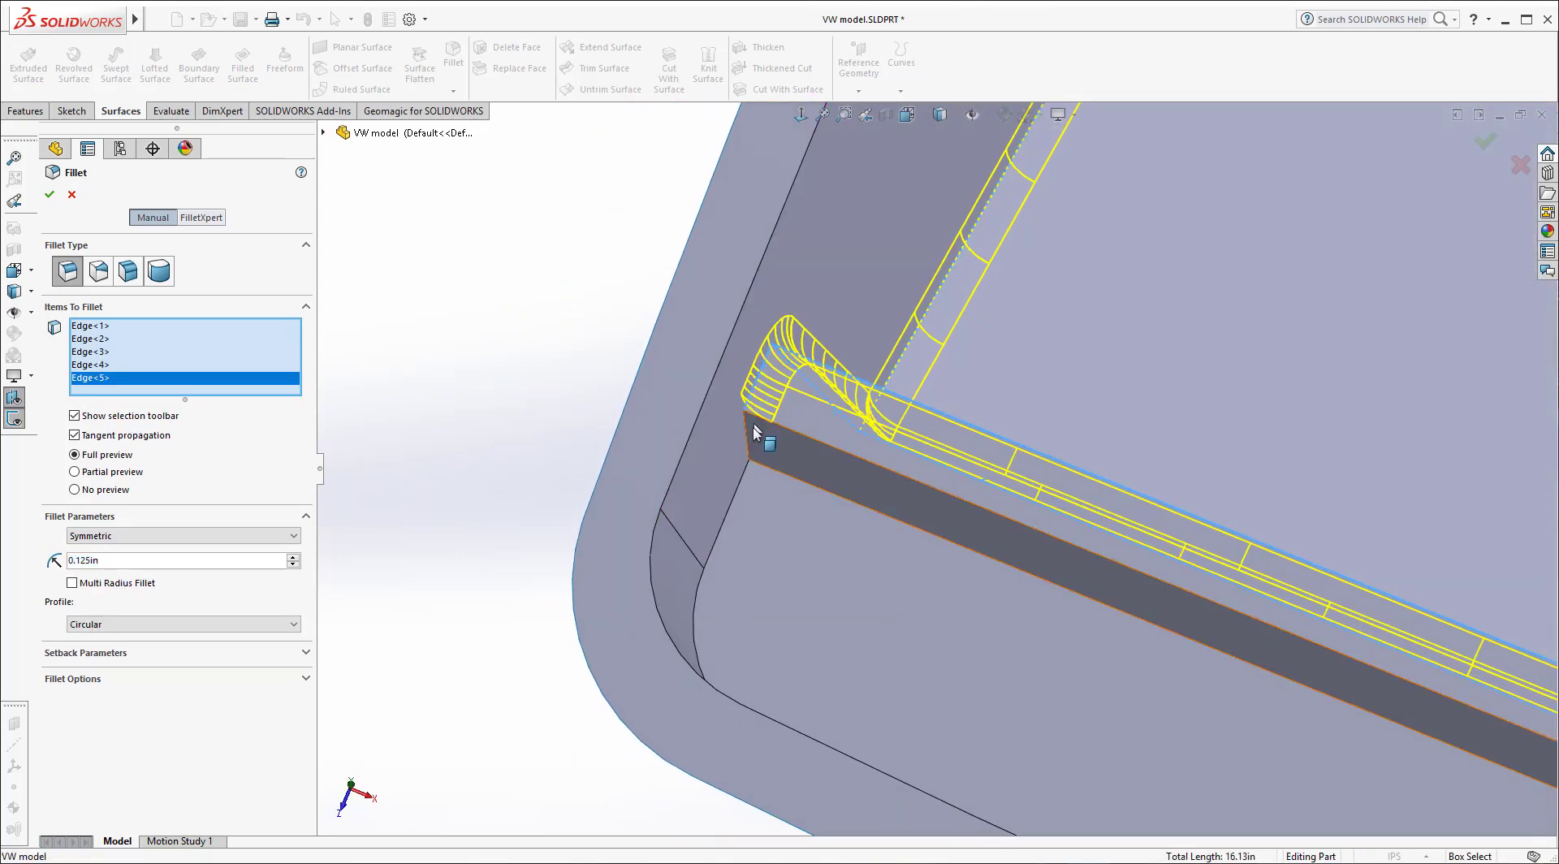
Step: Add the remaining end edges of the front ridge and the edges along the front shelf to the fillet
{"action": "left_click", "coordinate": [747, 441]}
{"action": "left_click", "coordinate": [741, 482]}
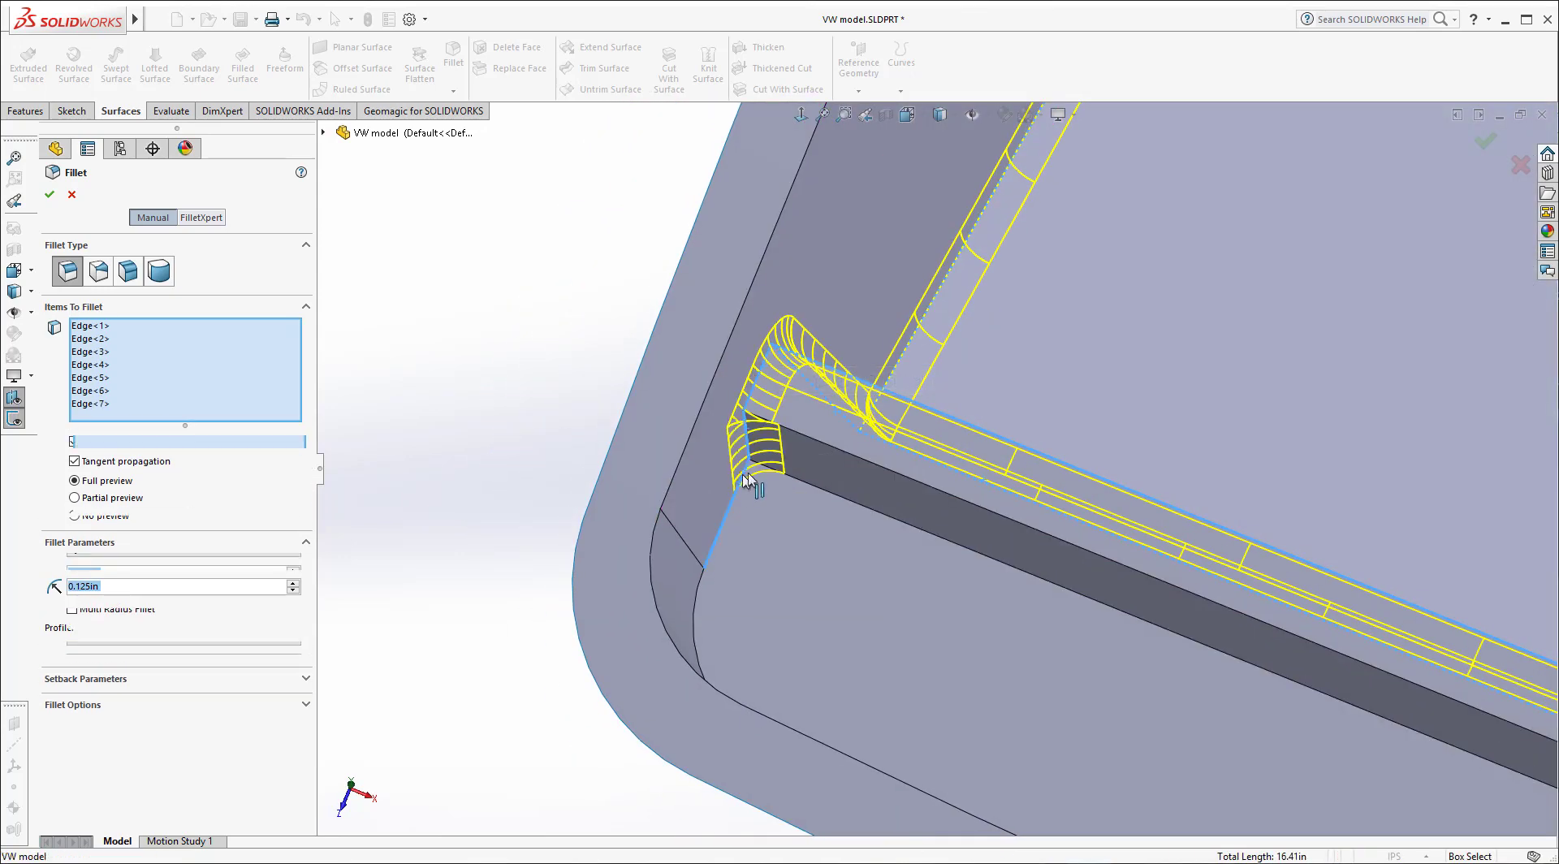
{"action": "left_click", "coordinate": [789, 476]}
{"action": "scroll", "coordinate": [780, 465], "scroll_direction": "up", "scroll_amount": 3}
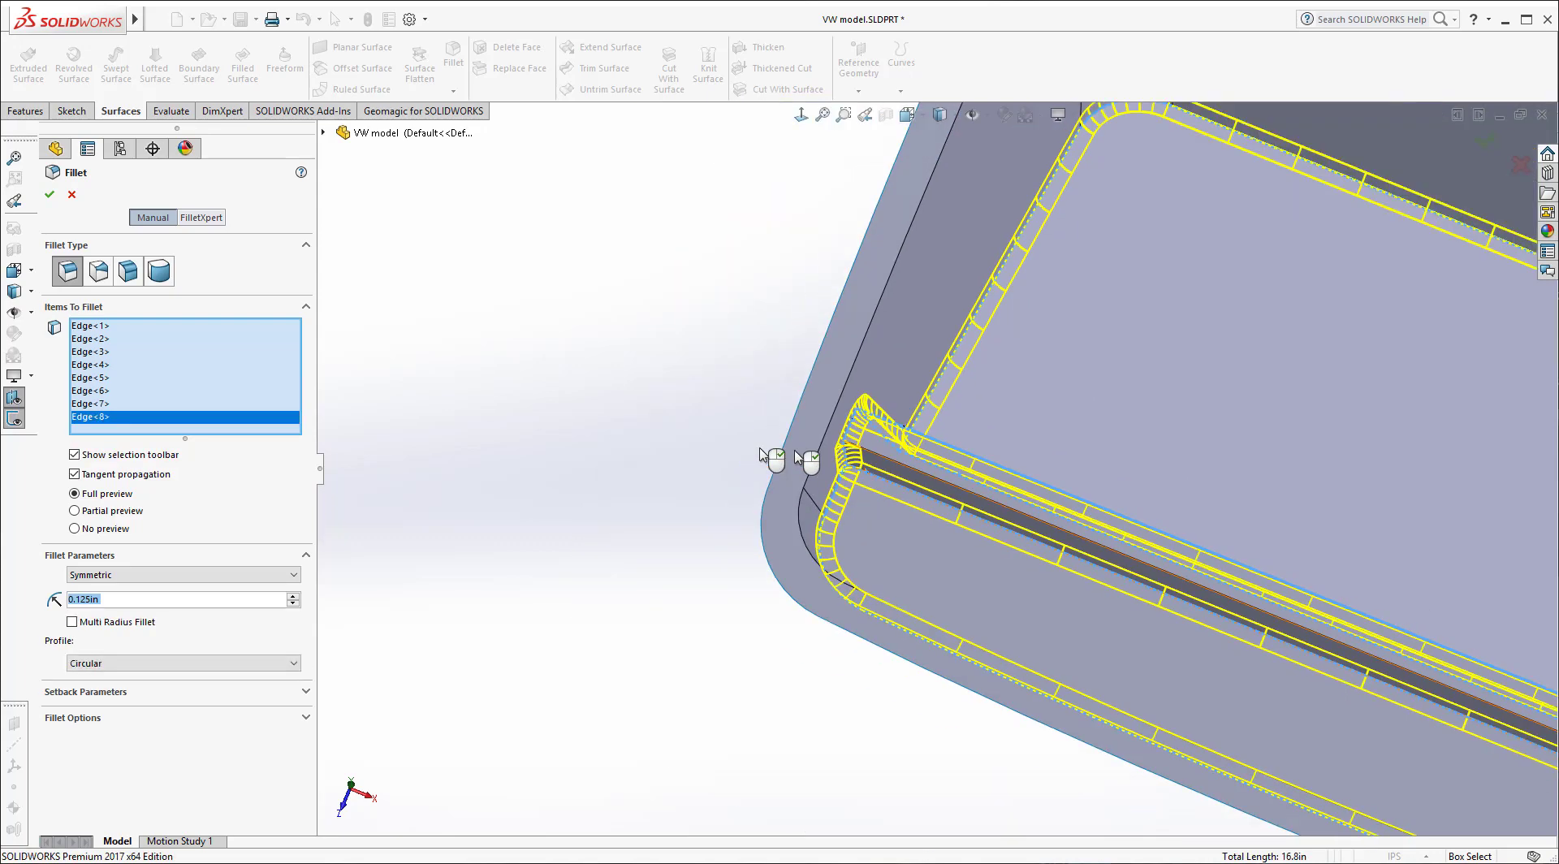
Step: Add the divider's edges against the front ridge, the large compartment's floor and the rear wall to the fillet
{"action": "middle_click_drag", "start_coordinate": [767, 455], "coordinate": [827, 528]}
{"action": "scroll", "coordinate": [820, 517], "scroll_direction": "up", "scroll_amount": 6}
{"action": "scroll", "coordinate": [1156, 510], "scroll_direction": "down", "scroll_amount": 5}
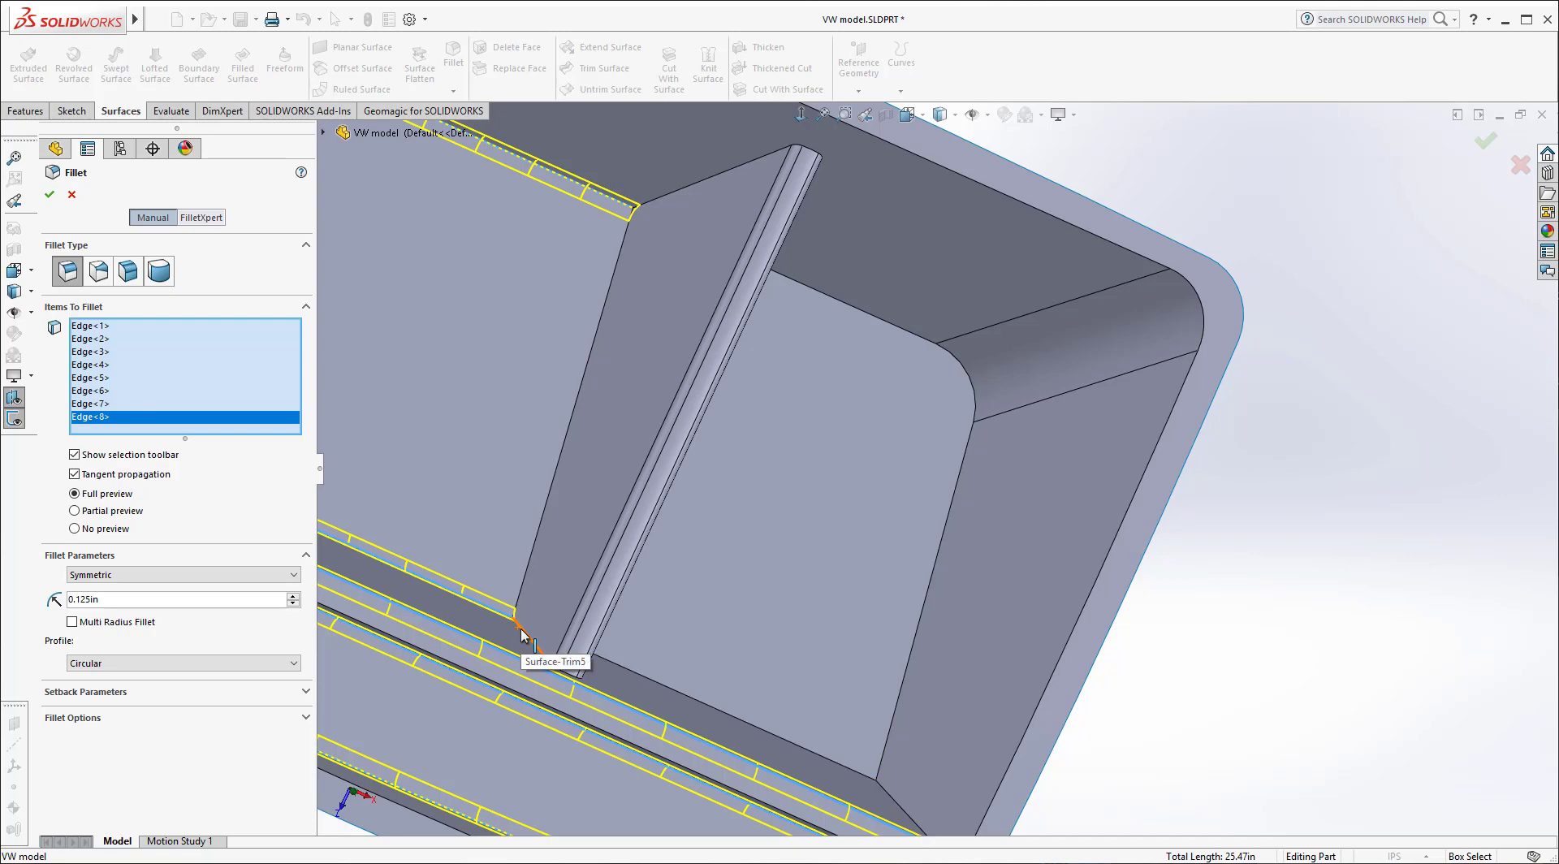
{"action": "left_click", "coordinate": [522, 635]}
{"action": "left_click", "coordinate": [522, 574]}
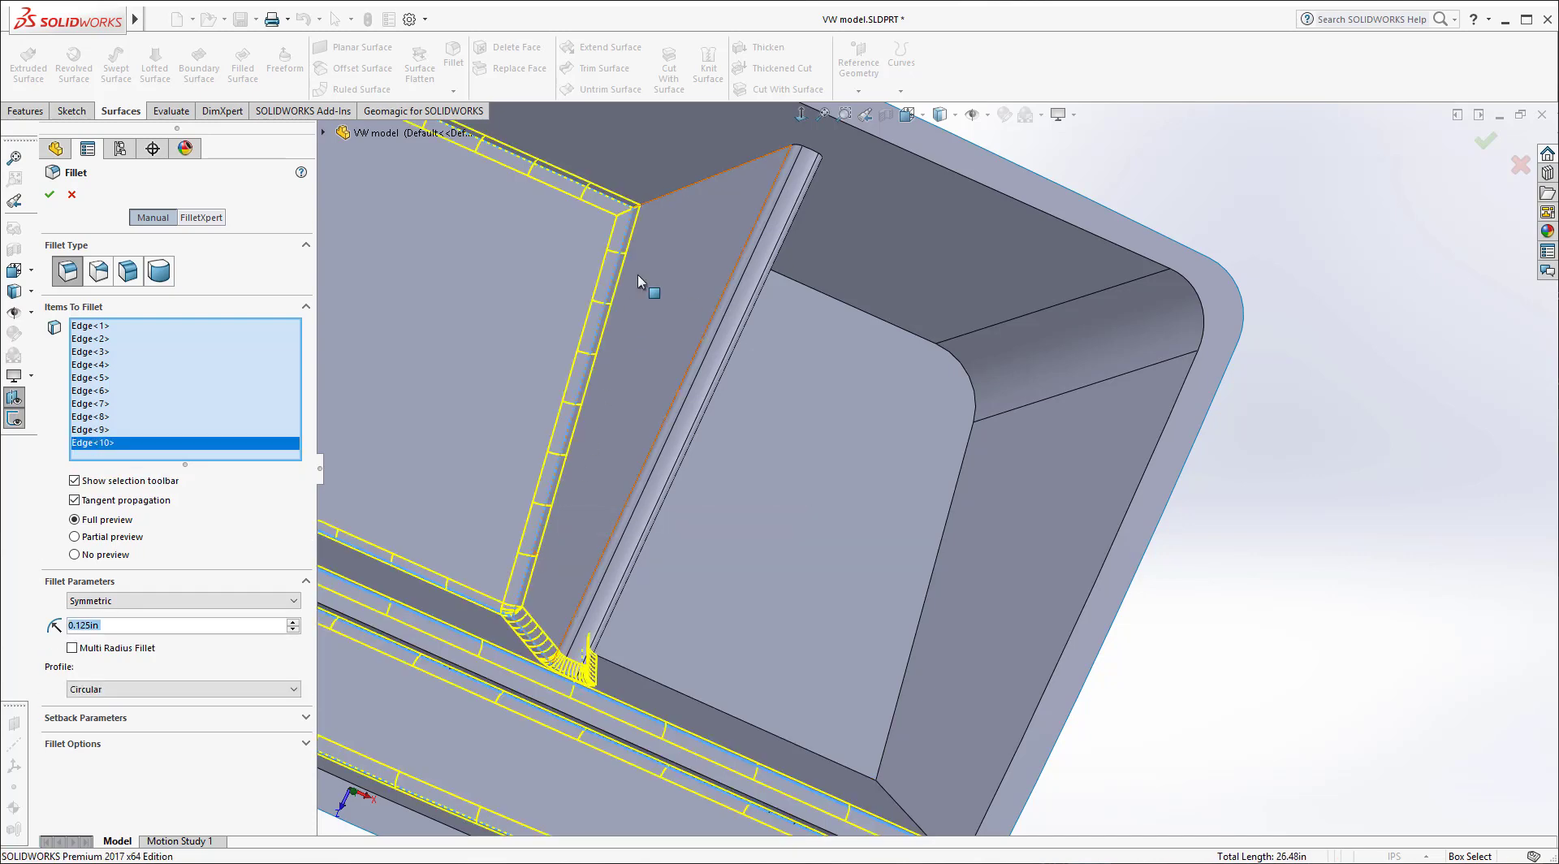
{"action": "left_click", "coordinate": [652, 204]}
{"action": "middle_click_drag", "start_coordinate": [699, 227], "coordinate": [832, 334]}
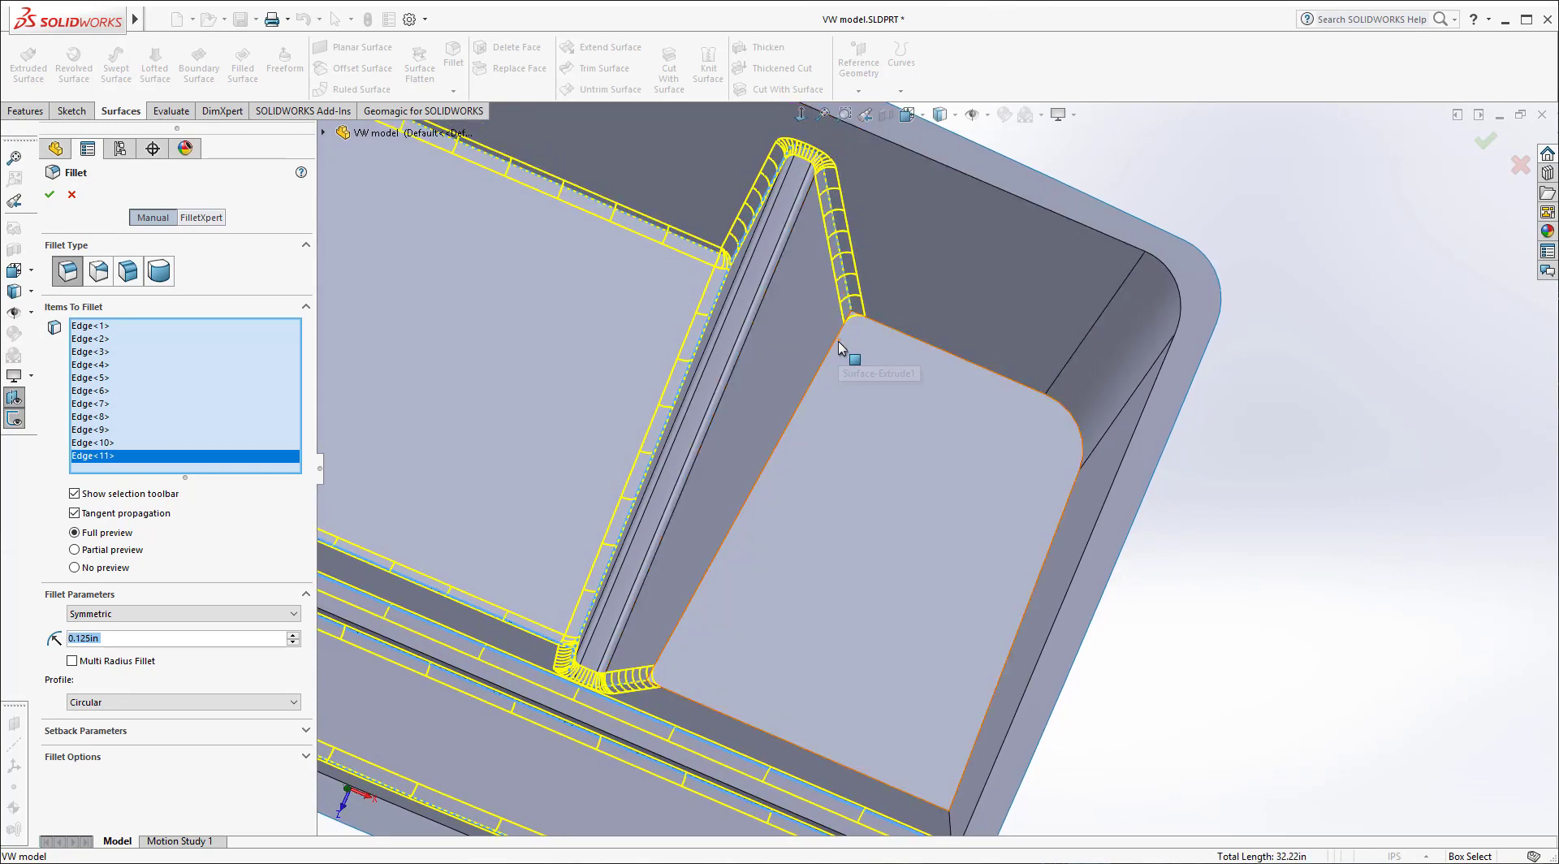
Step: Add the small compartment's floor edges and the front ridge's end edges beside it, and create the 0.125 in fillet
{"action": "left_click", "coordinate": [837, 339]}
{"action": "left_click", "coordinate": [896, 335]}
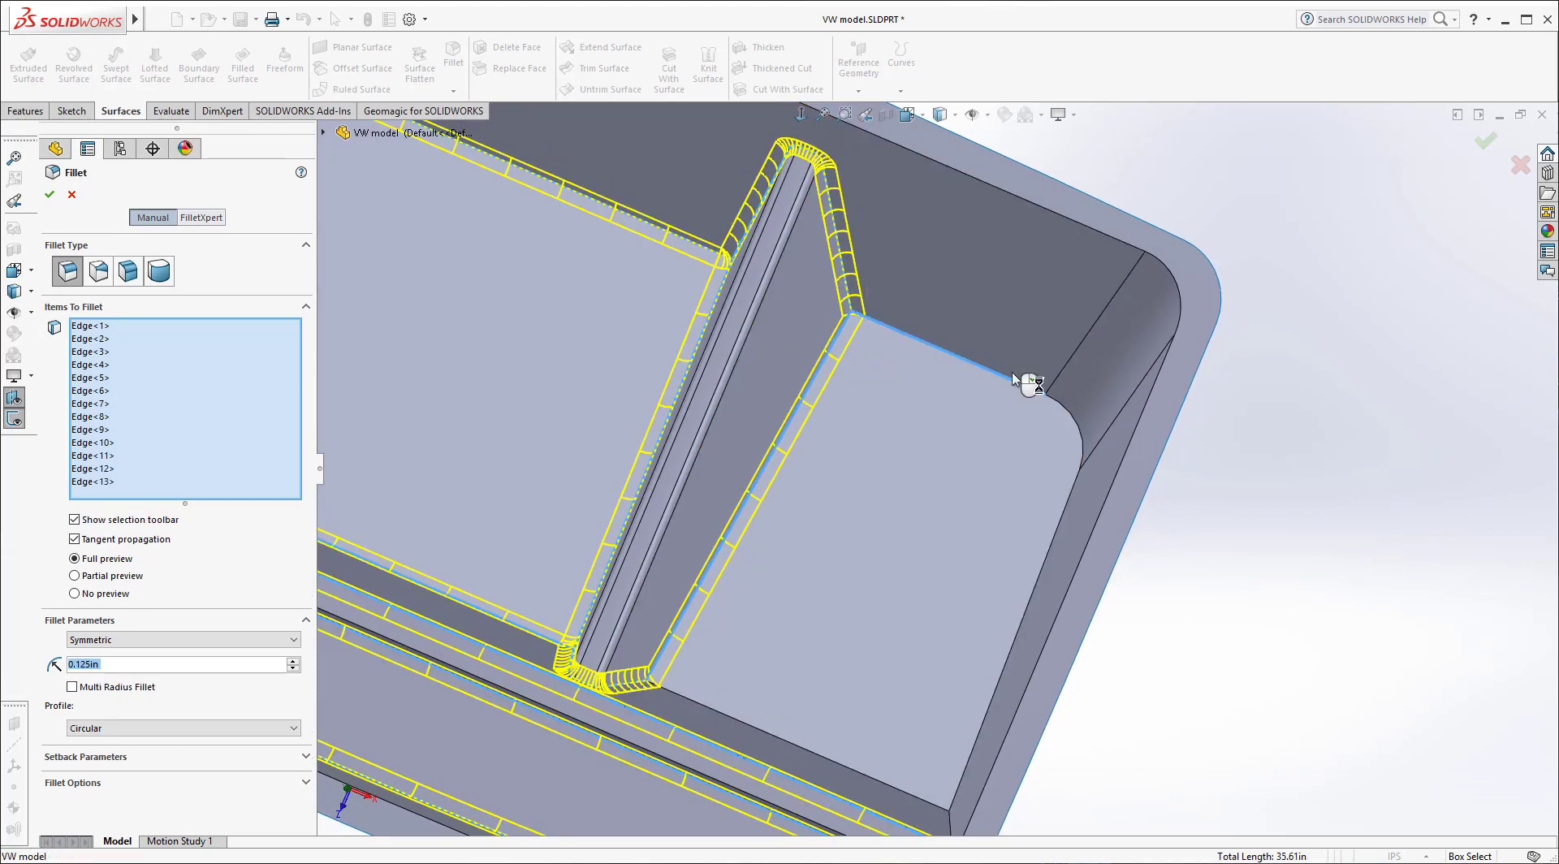
{"action": "middle_click_drag", "start_coordinate": [1045, 446], "coordinate": [932, 382]}
{"action": "left_click", "coordinate": [814, 761]}
{"action": "left_click", "coordinate": [940, 378]}
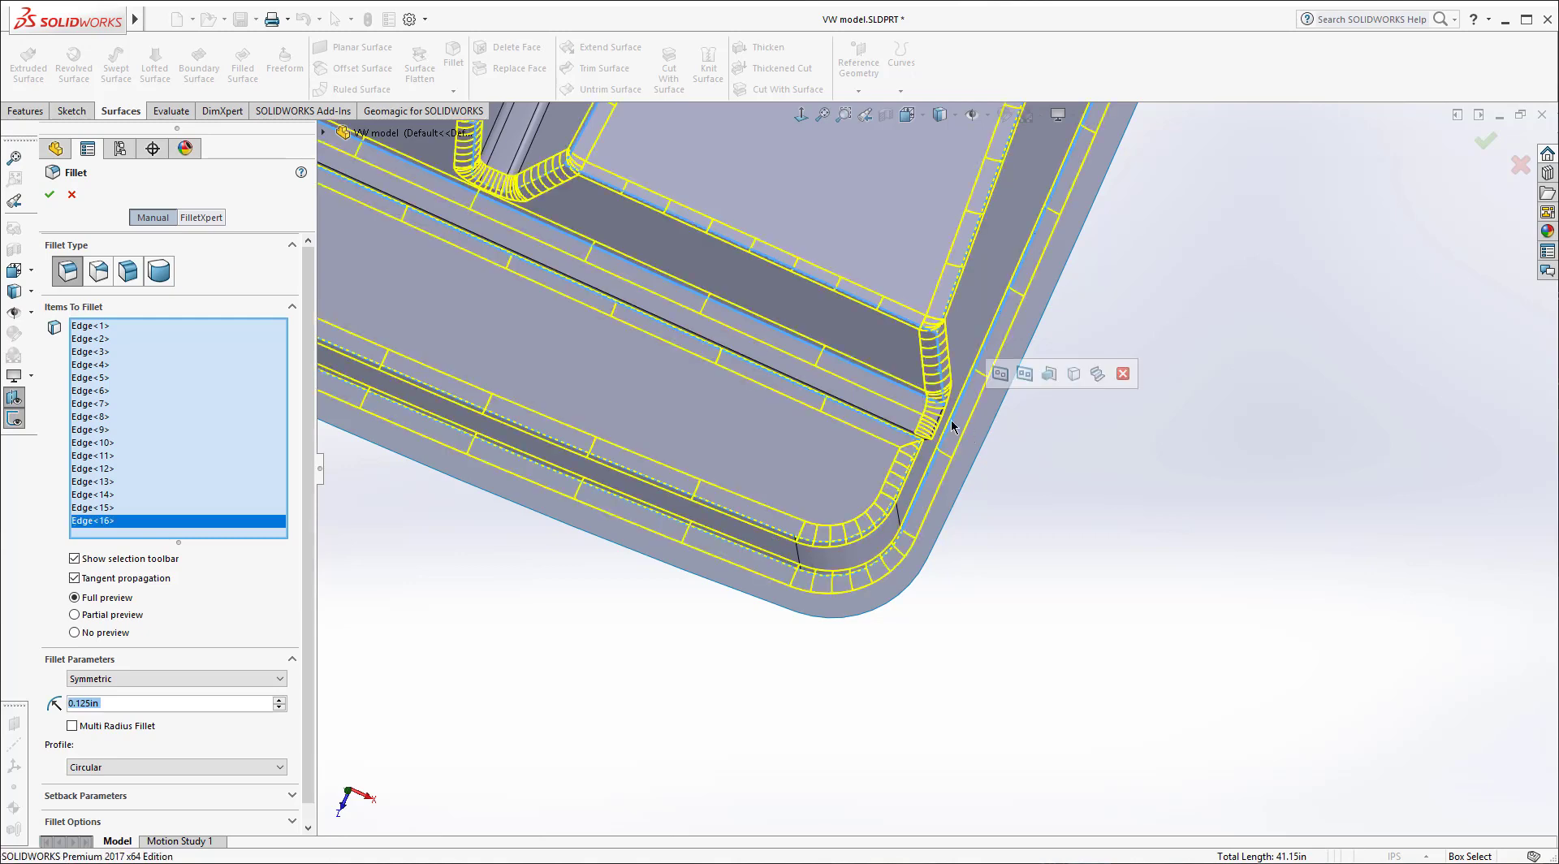
{"action": "scroll", "coordinate": [951, 420], "scroll_direction": "up", "scroll_amount": 5}
{"action": "middle_click_drag", "start_coordinate": [933, 435], "coordinate": [932, 298]}
{"action": "scroll", "coordinate": [931, 332], "scroll_direction": "up", "scroll_amount": 2}
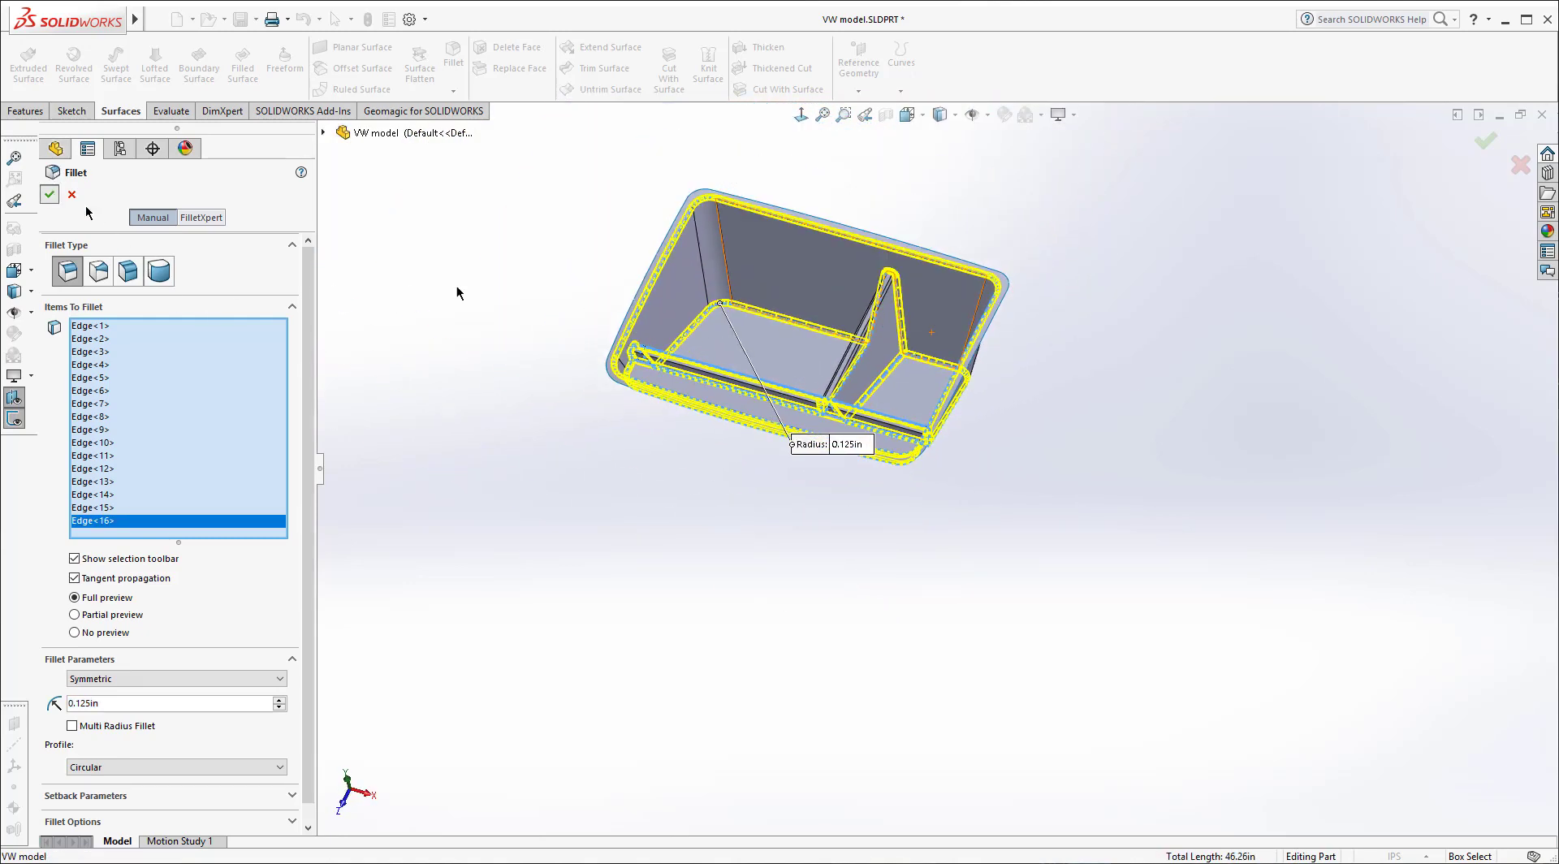
{"action": "left_click", "coordinate": [52, 197]}
Step: Reopen Fillet2 for editing and add the missed long edge of the front ridge to its selection
{"action": "scroll", "coordinate": [738, 349], "scroll_direction": "down", "scroll_amount": 2}
{"action": "middle_click_drag", "start_coordinate": [737, 349], "coordinate": [827, 396]}
{"action": "scroll", "coordinate": [831, 363], "scroll_direction": "down", "scroll_amount": 3}
{"action": "scroll", "coordinate": [816, 388], "scroll_direction": "up", "scroll_amount": 3}
{"action": "scroll", "coordinate": [1047, 236], "scroll_direction": "down", "scroll_amount": 4}
{"action": "middle_click_drag", "start_coordinate": [979, 299], "coordinate": [978, 376]}
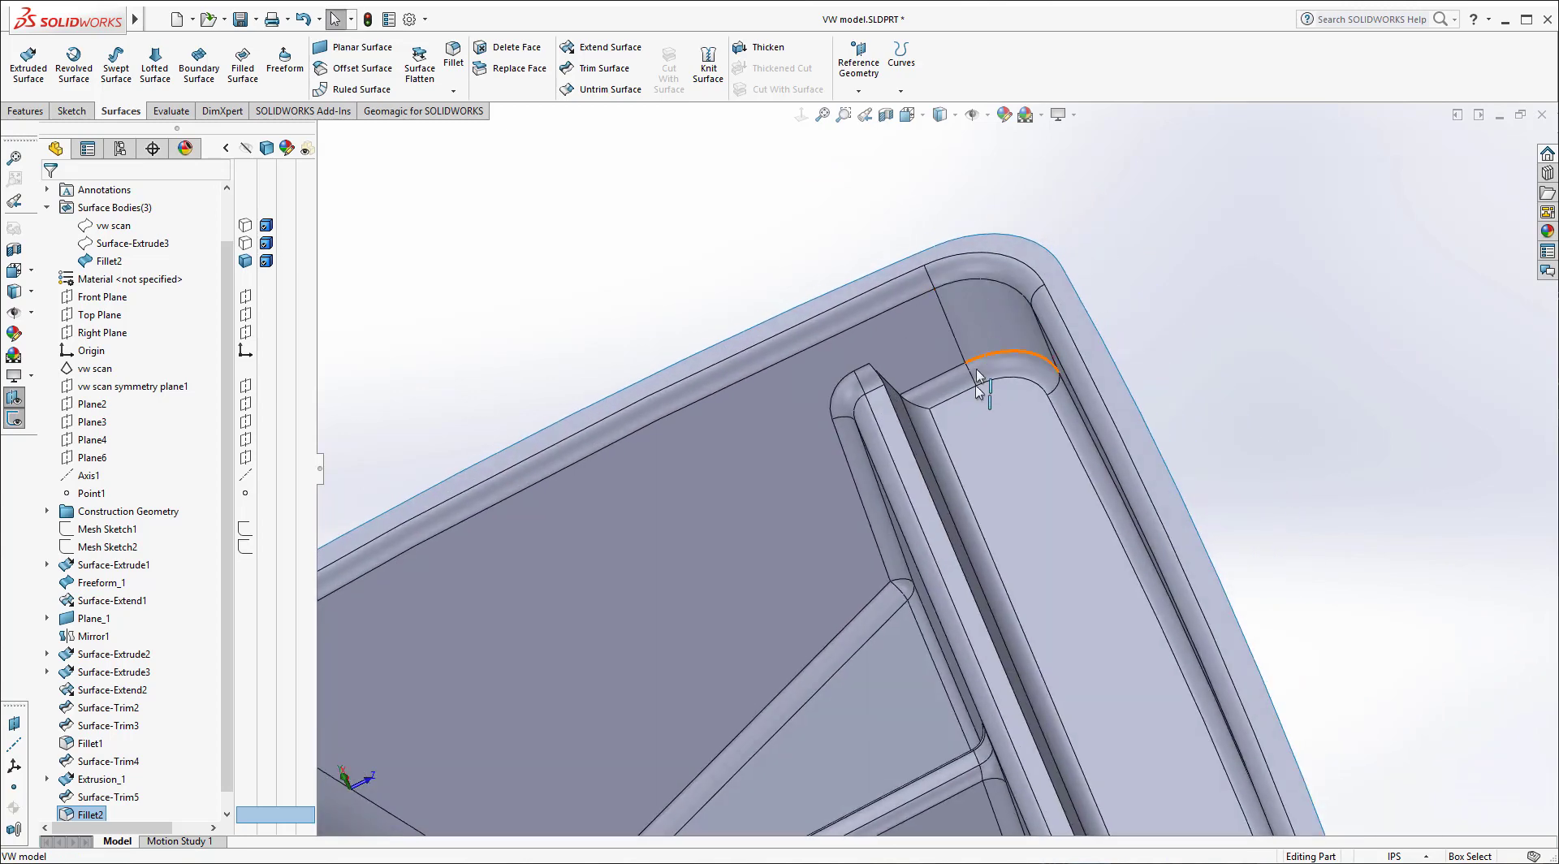
{"action": "left_click", "coordinate": [952, 389]}
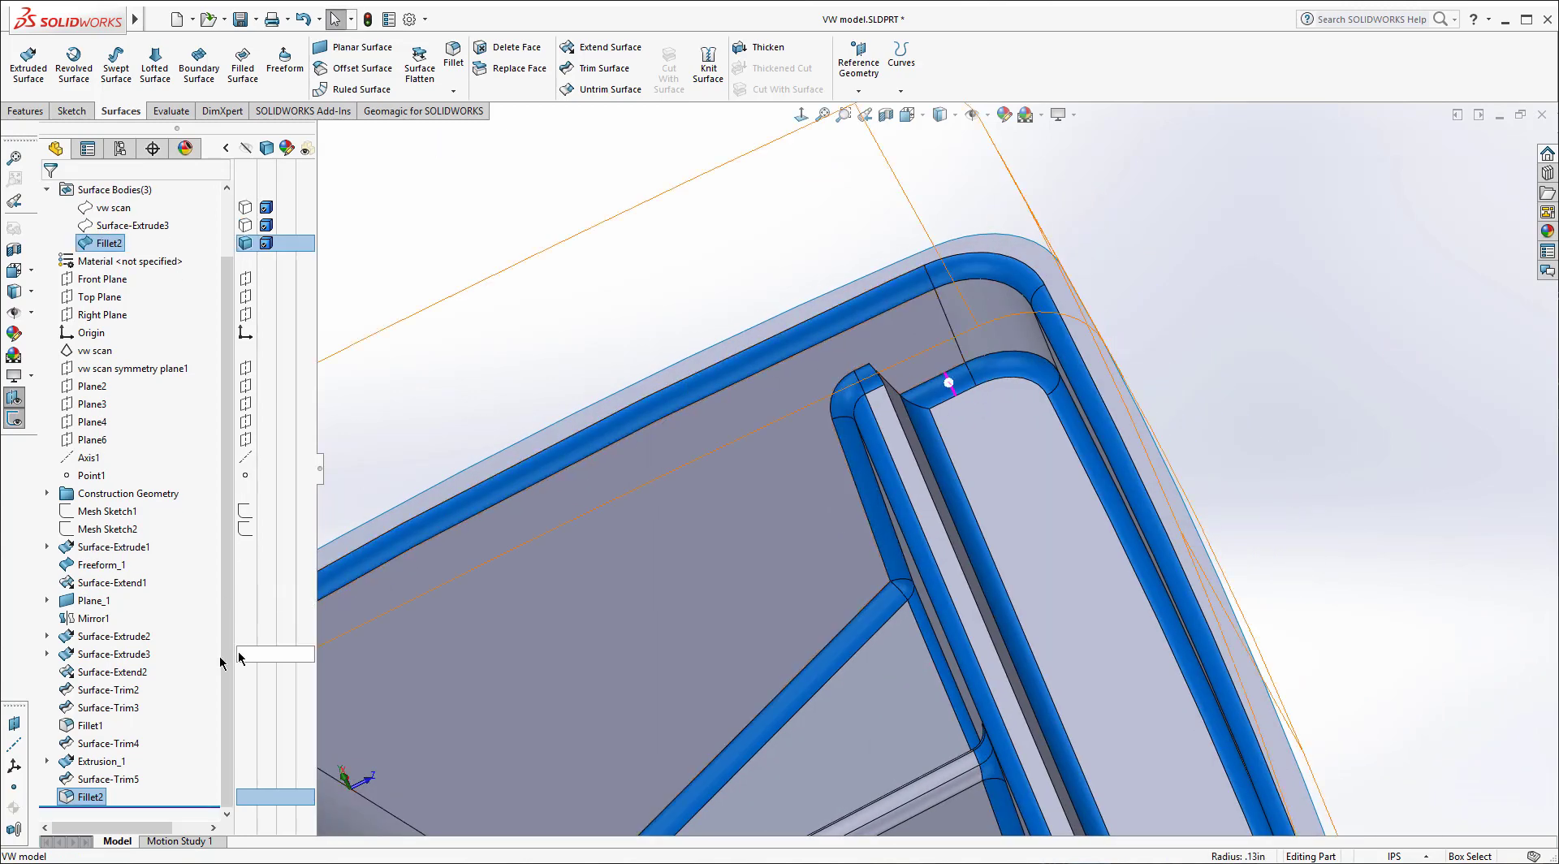
{"action": "left_click", "coordinate": [73, 799]}
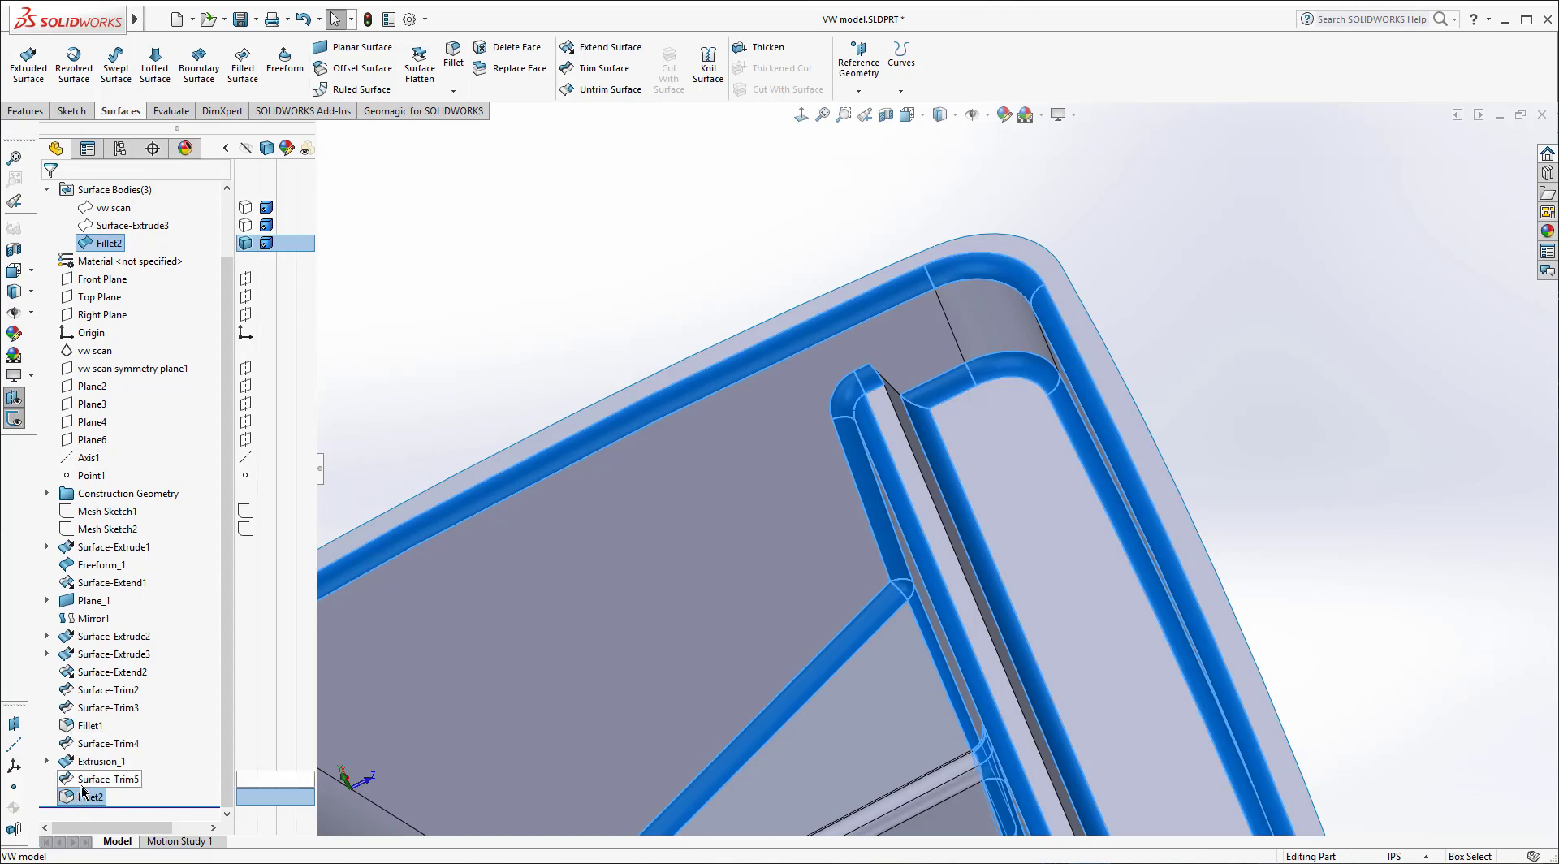
{"action": "left_click", "coordinate": [86, 800]}
{"action": "left_click", "coordinate": [96, 749]}
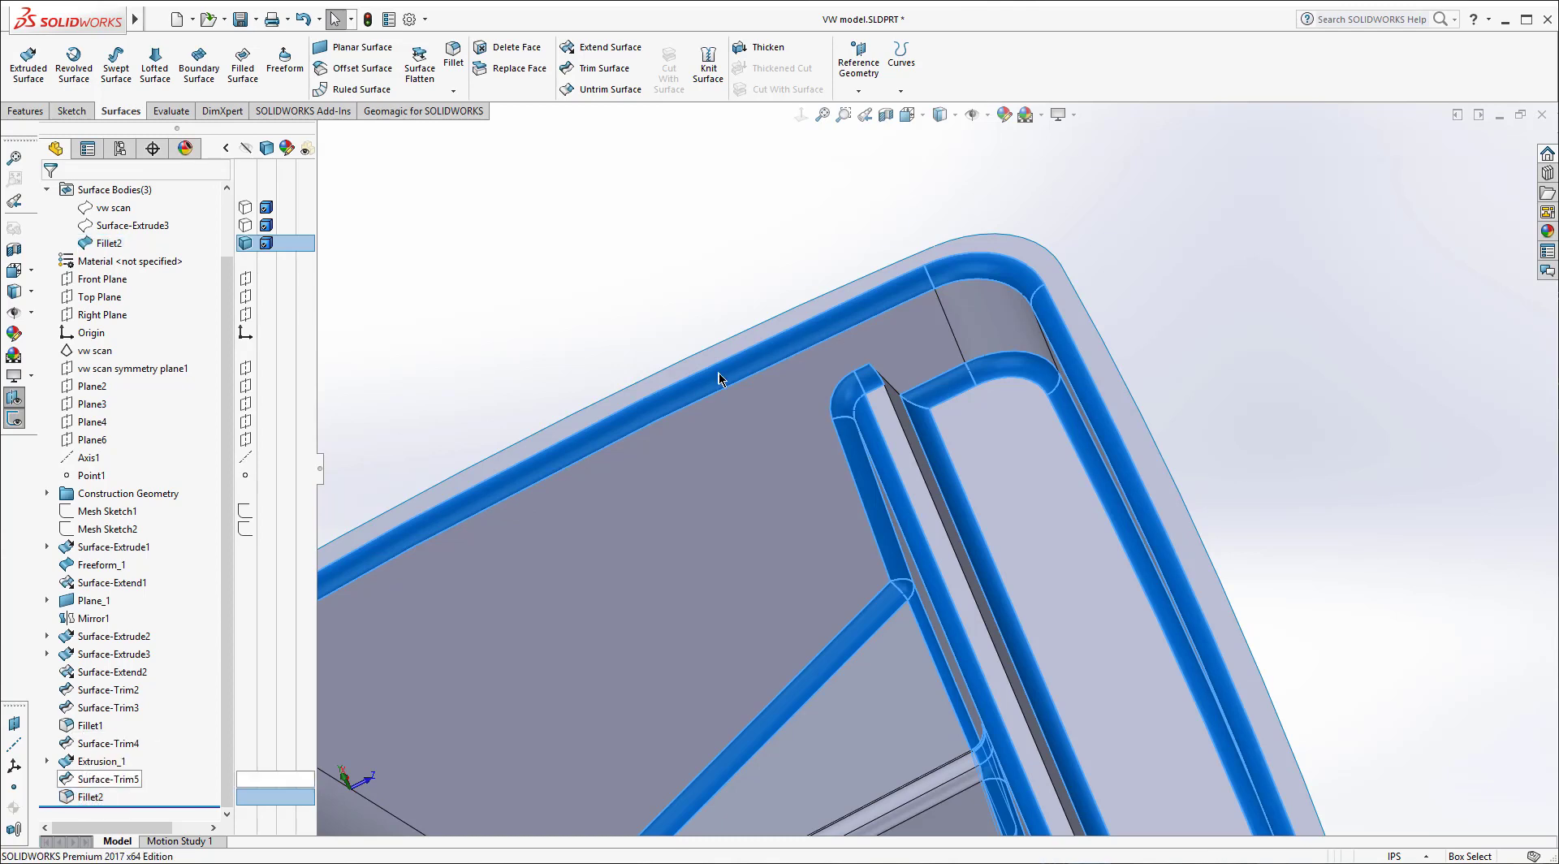
{"action": "left_click", "coordinate": [898, 394]}
{"action": "left_click", "coordinate": [991, 378]}
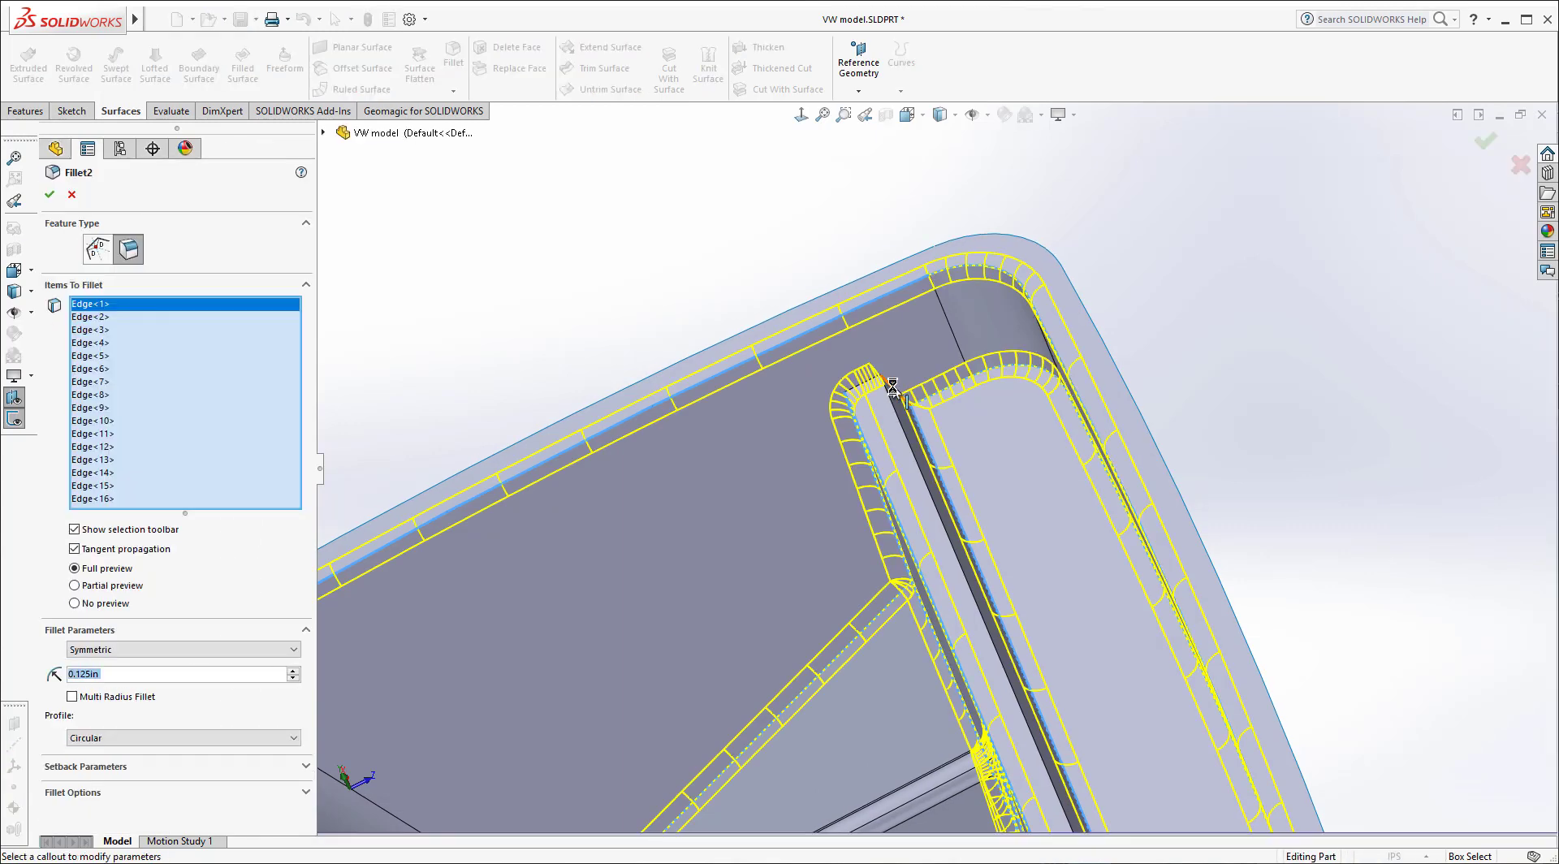
Step: Check the Fillet2 preview along the whole front ridge, accept the edited fillet and inspect the tray
{"action": "scroll", "coordinate": [905, 382], "scroll_direction": "up", "scroll_amount": 5}
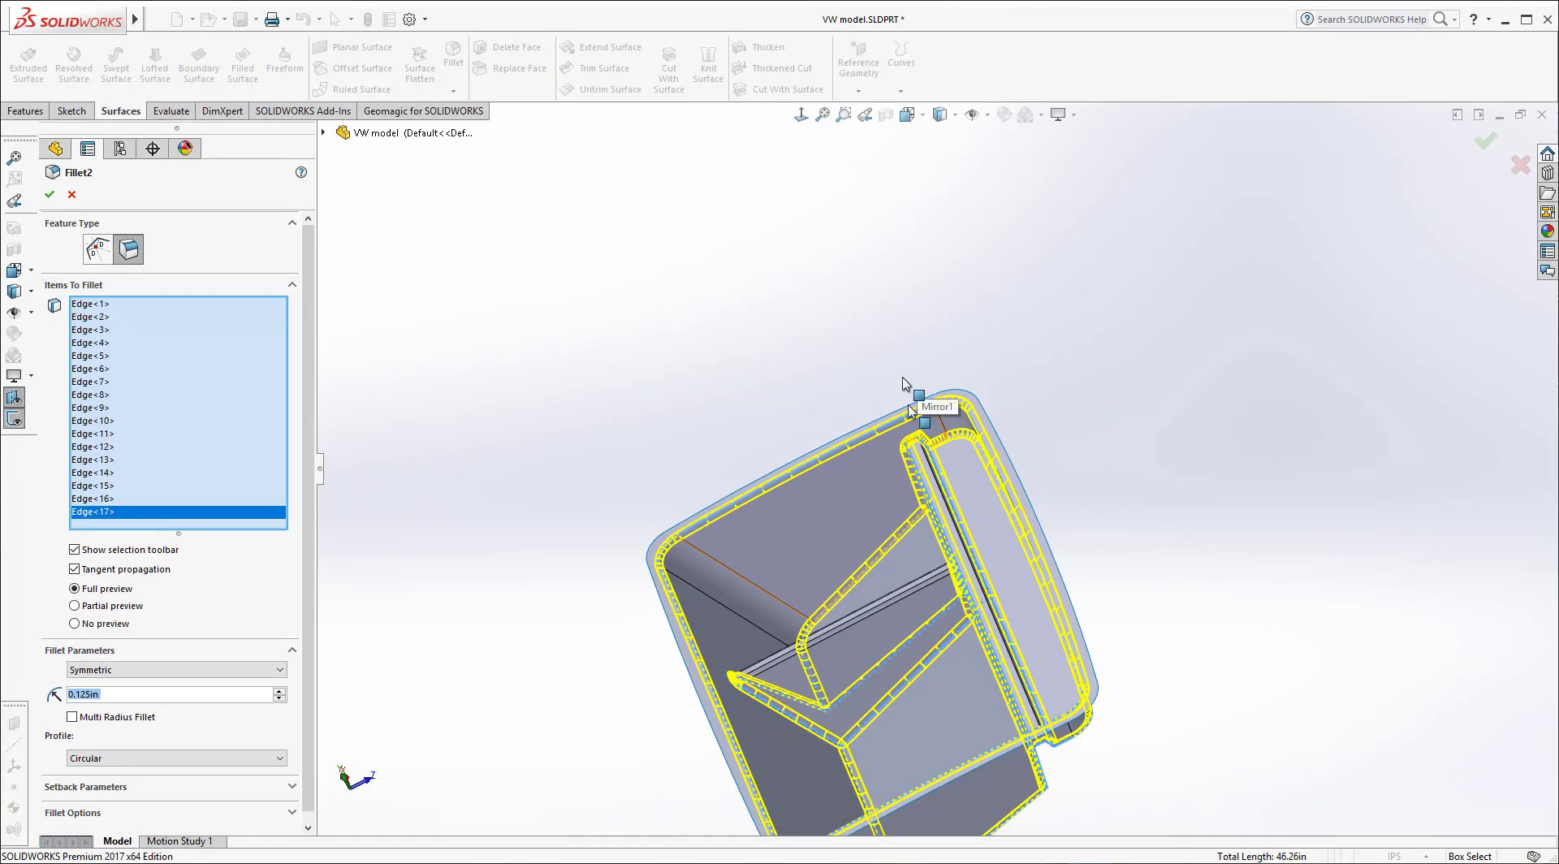
{"action": "middle_click_drag", "start_coordinate": [907, 365], "coordinate": [933, 495]}
{"action": "scroll", "coordinate": [942, 552], "scroll_direction": "up", "scroll_amount": 2}
{"action": "scroll", "coordinate": [1015, 649], "scroll_direction": "down", "scroll_amount": 10}
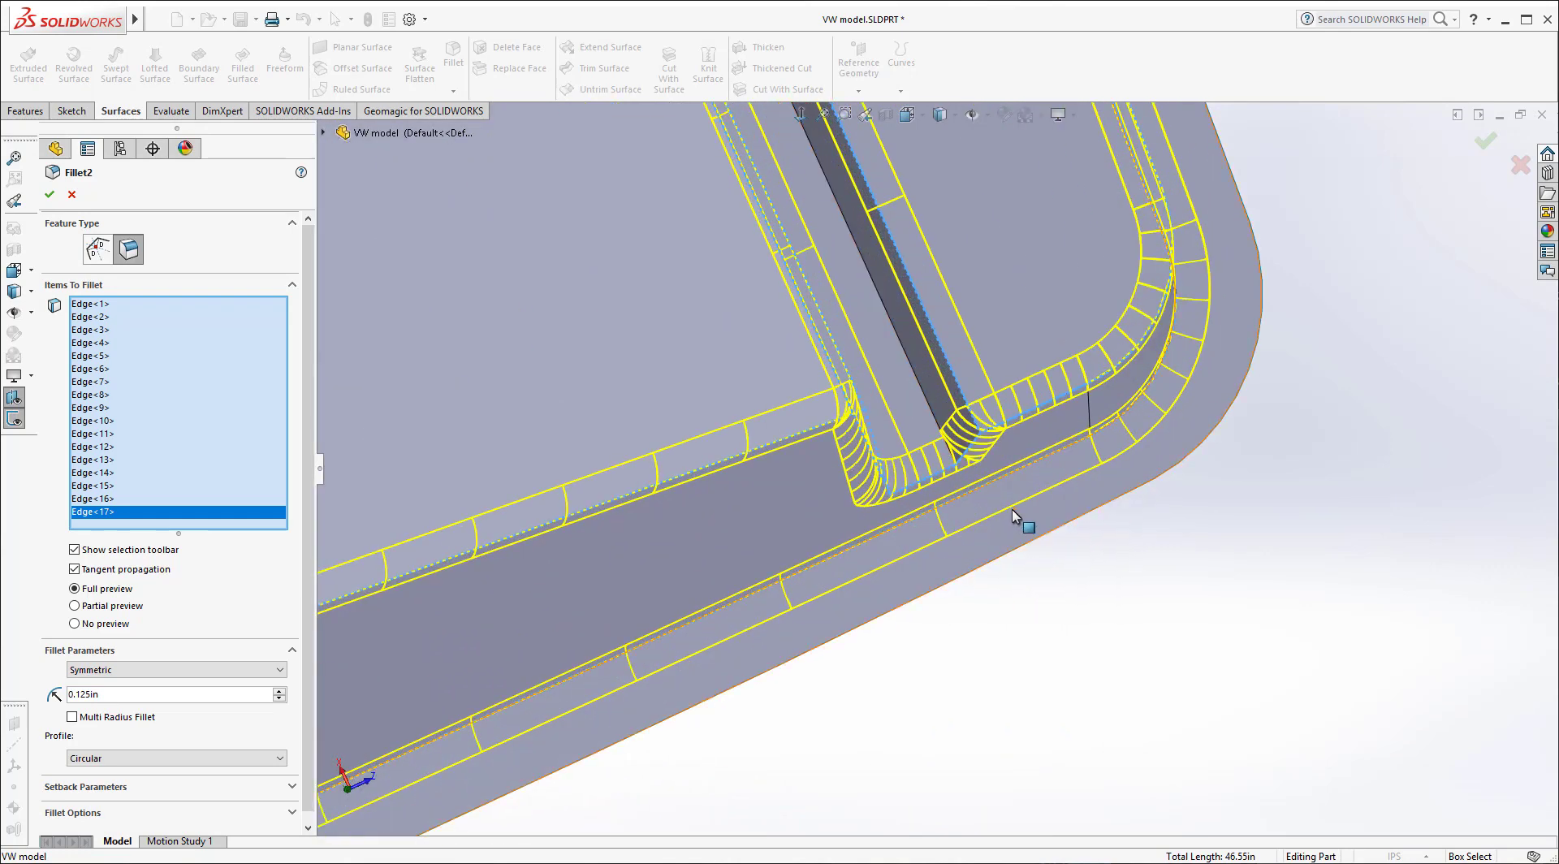
{"action": "scroll", "coordinate": [1010, 520], "scroll_direction": "up", "scroll_amount": 3}
{"action": "middle_click_drag", "start_coordinate": [1009, 522], "coordinate": [929, 324]}
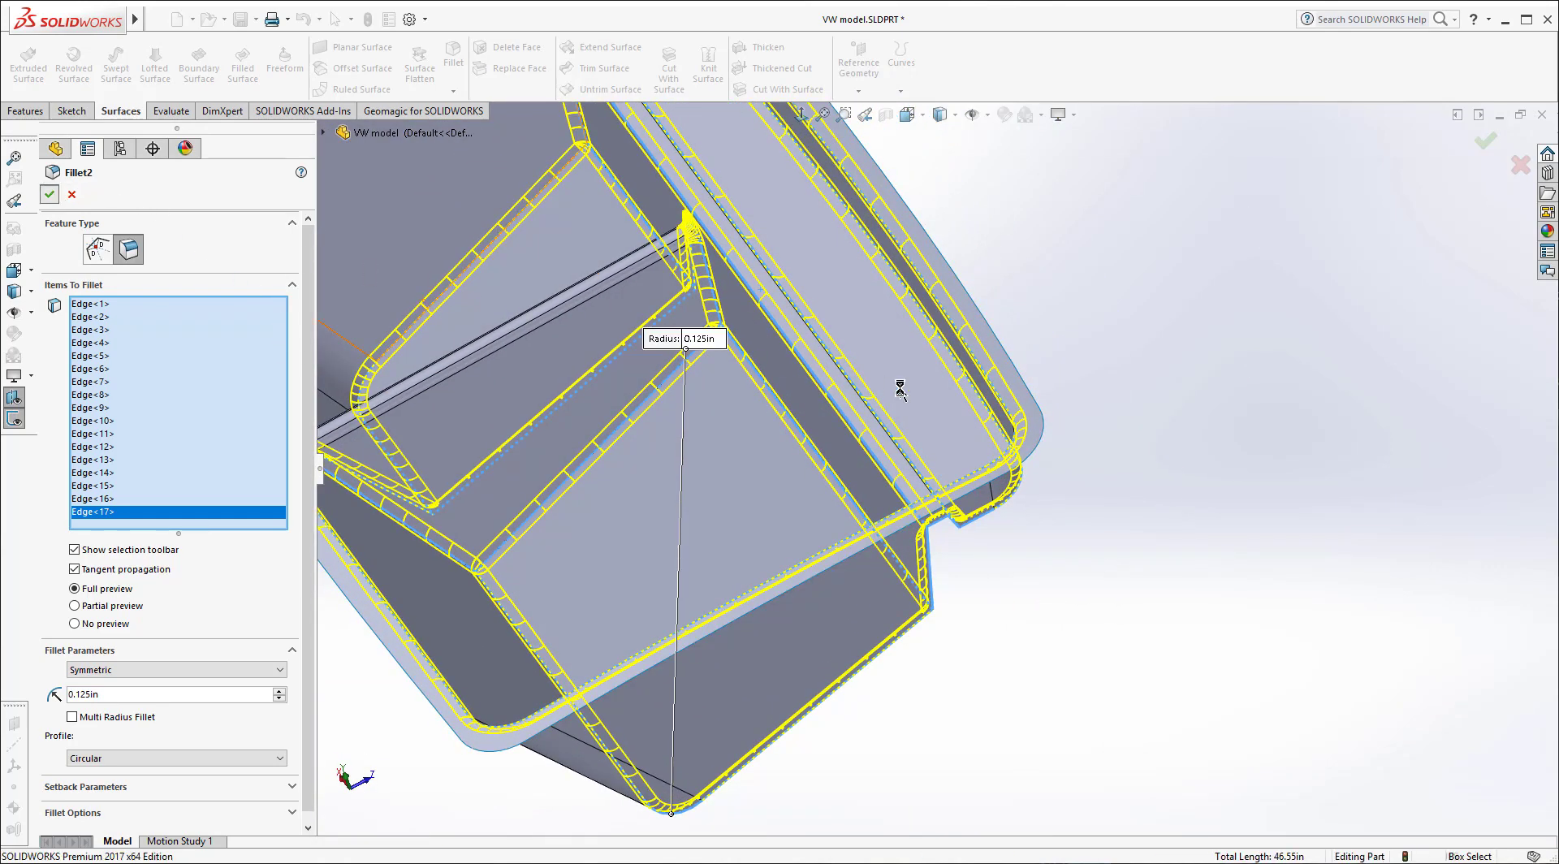
{"action": "scroll", "coordinate": [857, 414], "scroll_direction": "up", "scroll_amount": 5}
{"action": "middle_click_drag", "start_coordinate": [856, 404], "coordinate": [522, 348]}
{"action": "scroll", "coordinate": [802, 367], "scroll_direction": "down", "scroll_amount": 5}
{"action": "middle_click_drag", "start_coordinate": [803, 363], "coordinate": [794, 374]}
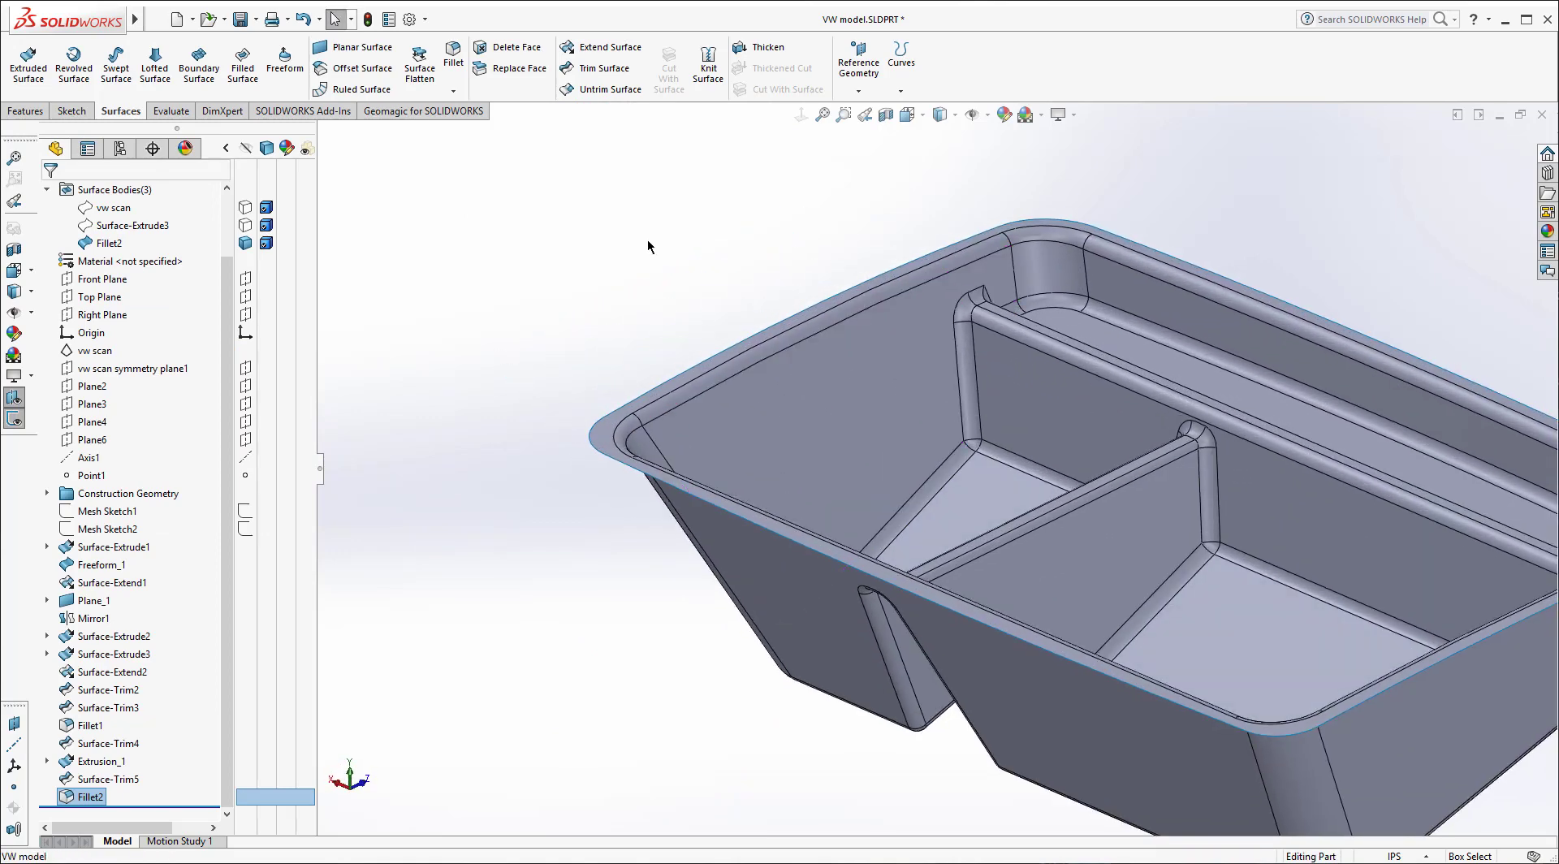
Step: Start a Thicken on the filleted tray surface Fillet2 and choose the outward thickening side
{"action": "left_click", "coordinate": [648, 240]}
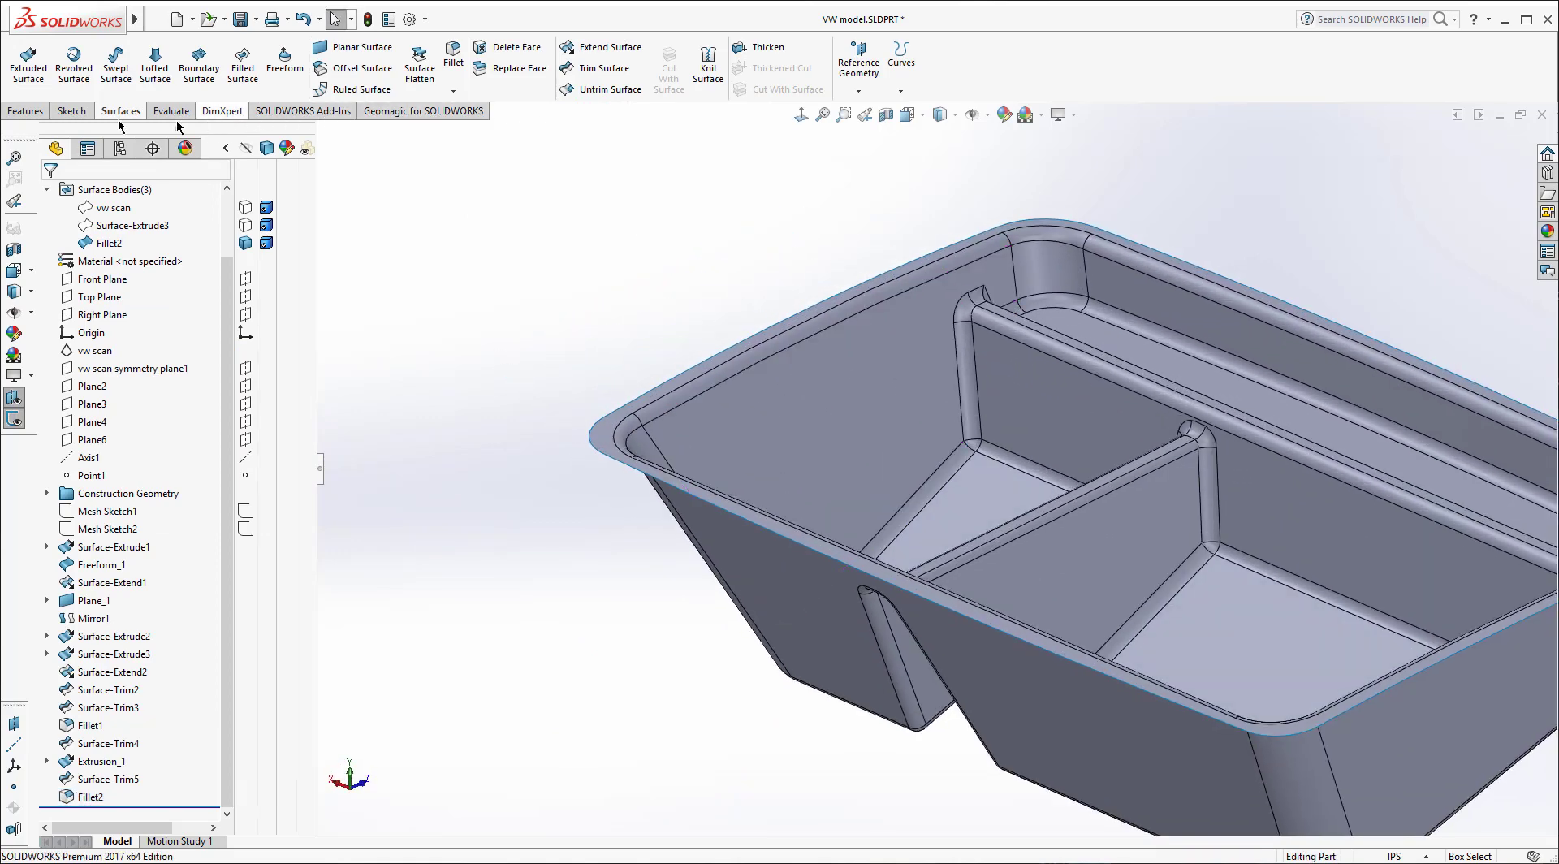
{"action": "left_click", "coordinate": [26, 111]}
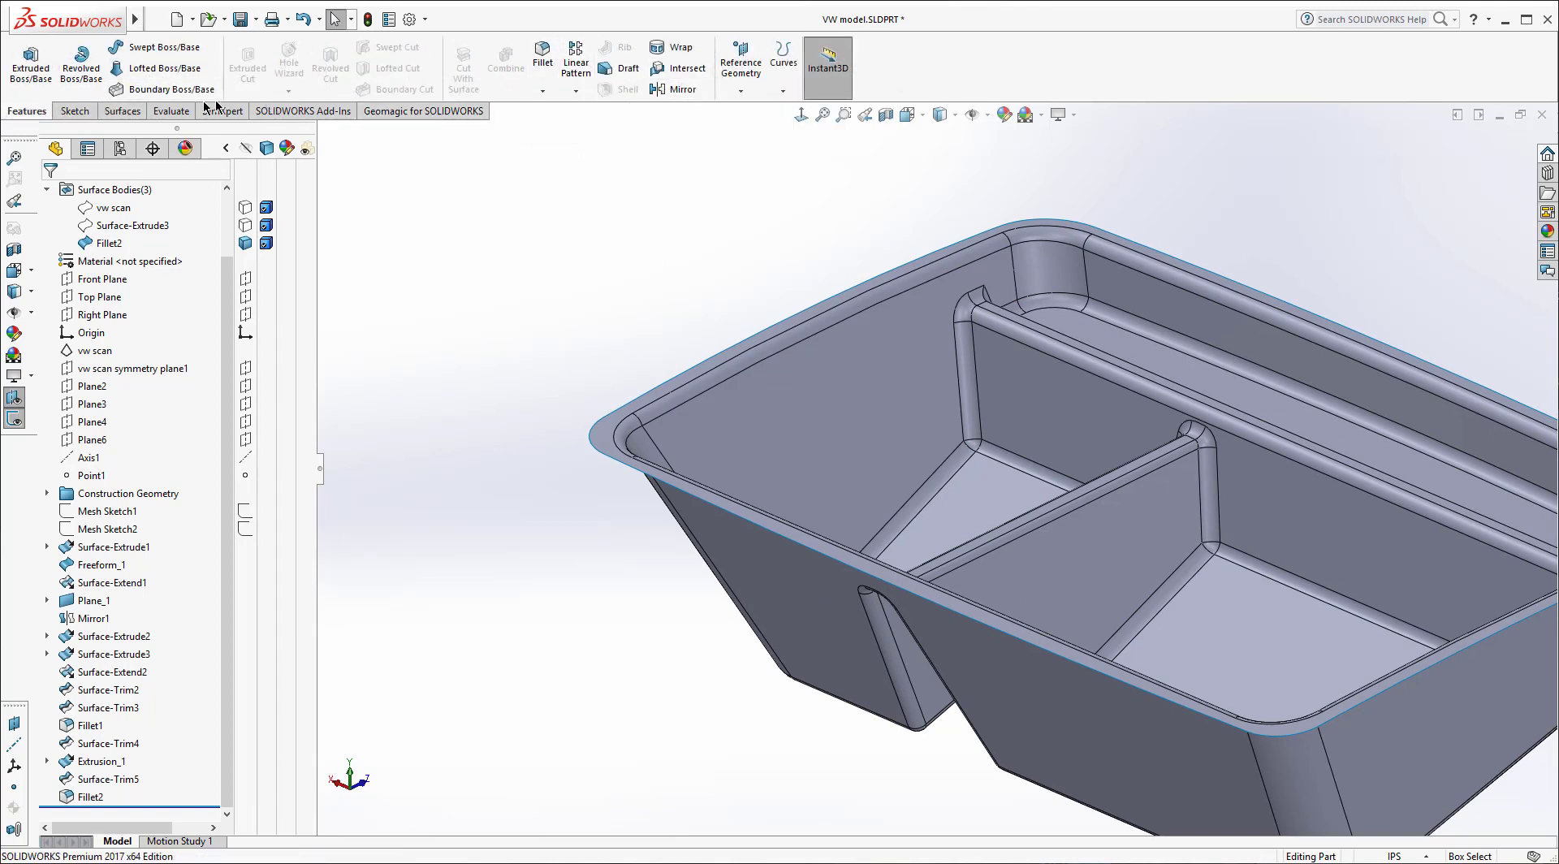
{"action": "left_click", "coordinate": [117, 110]}
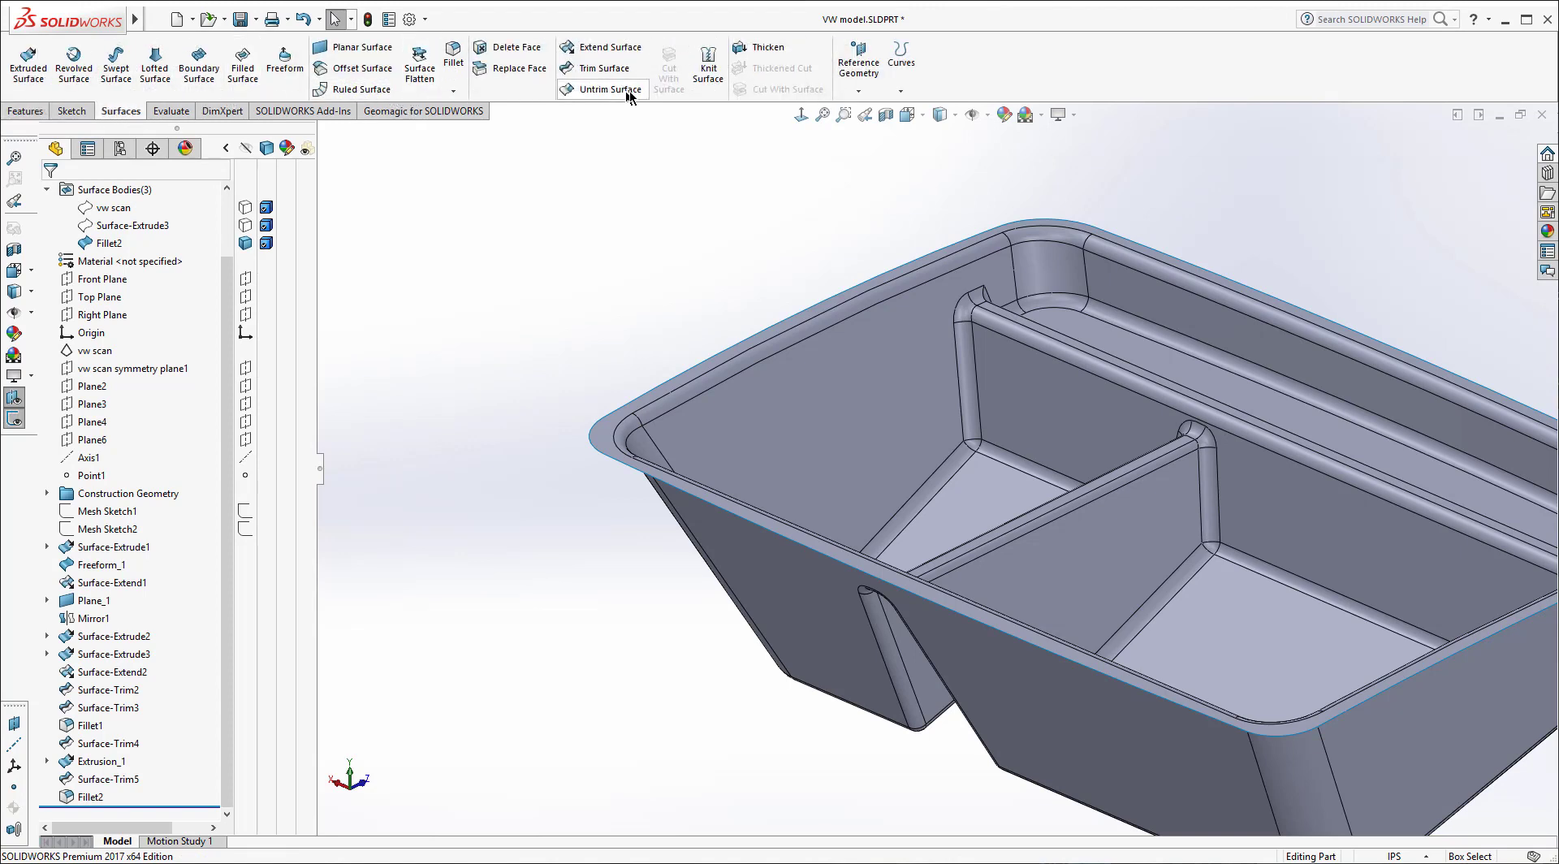
{"action": "left_click", "coordinate": [763, 47]}
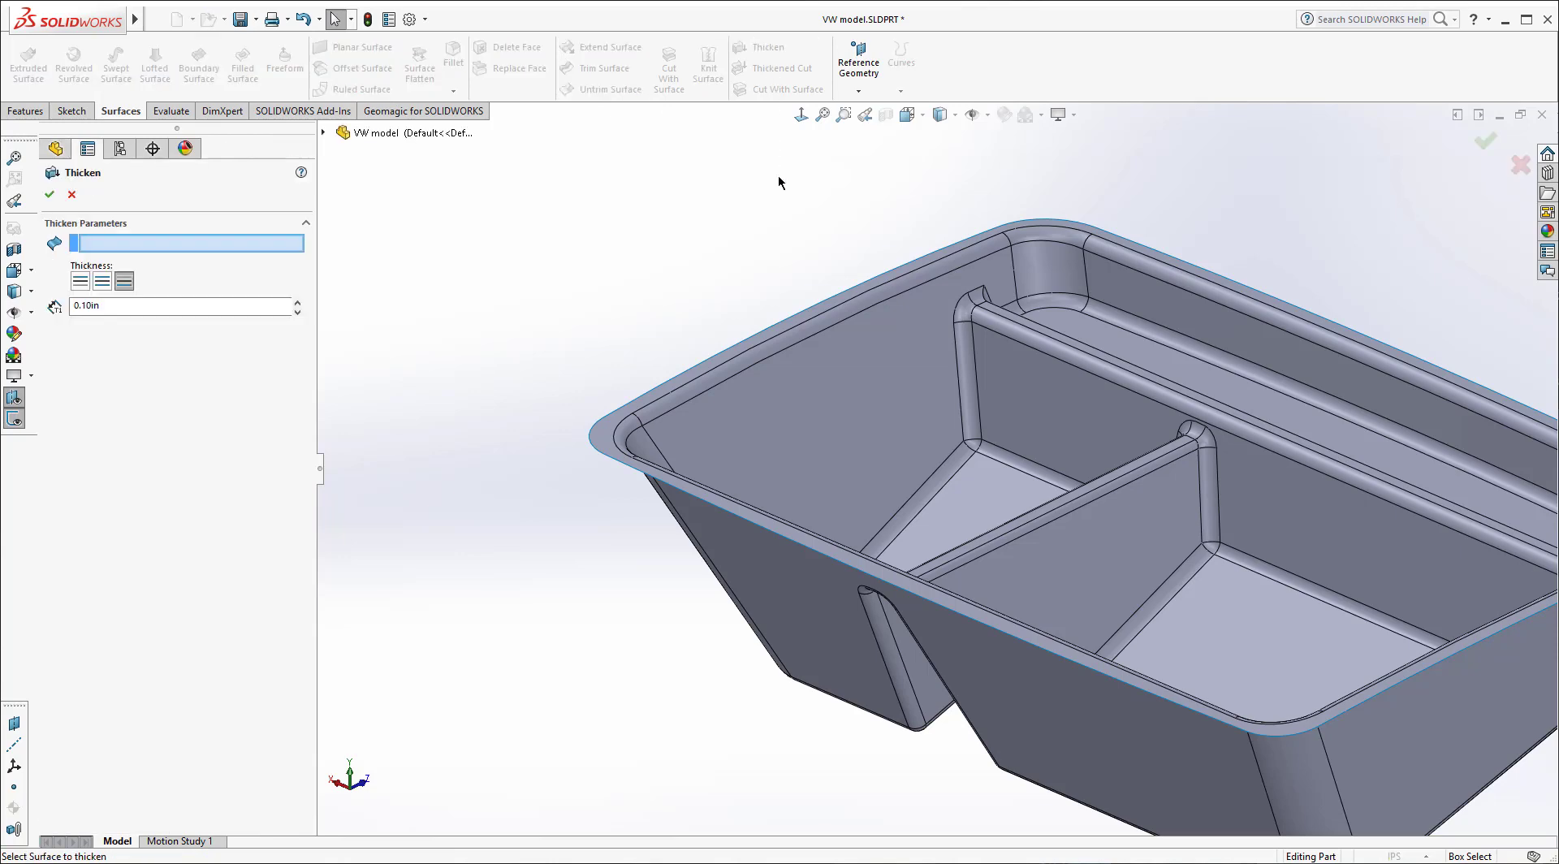
{"action": "middle_click_drag", "start_coordinate": [830, 388], "coordinate": [839, 346]}
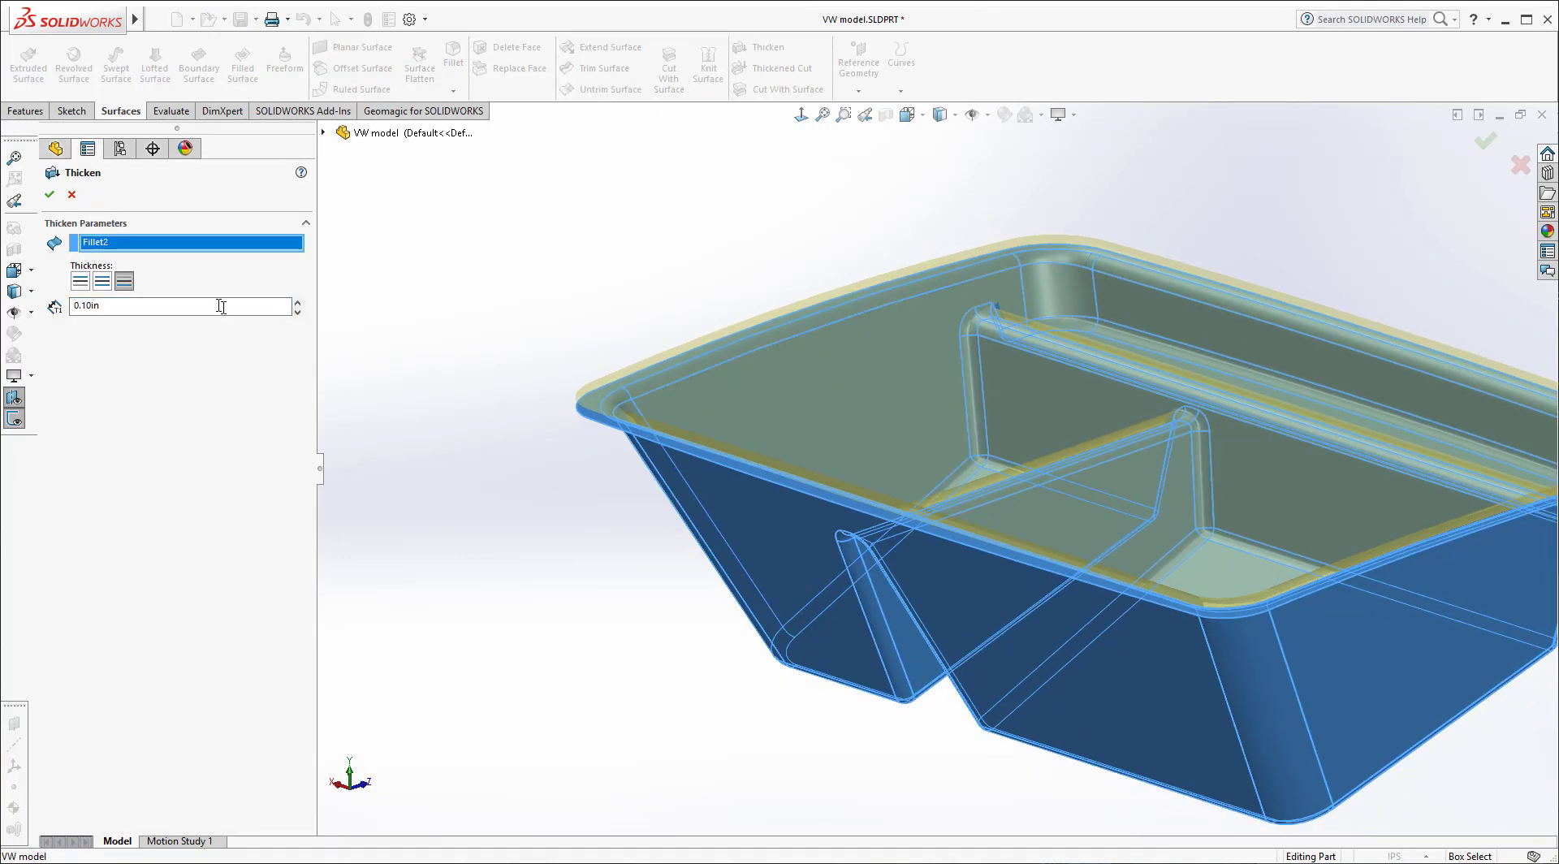
{"action": "left_click", "coordinate": [103, 283]}
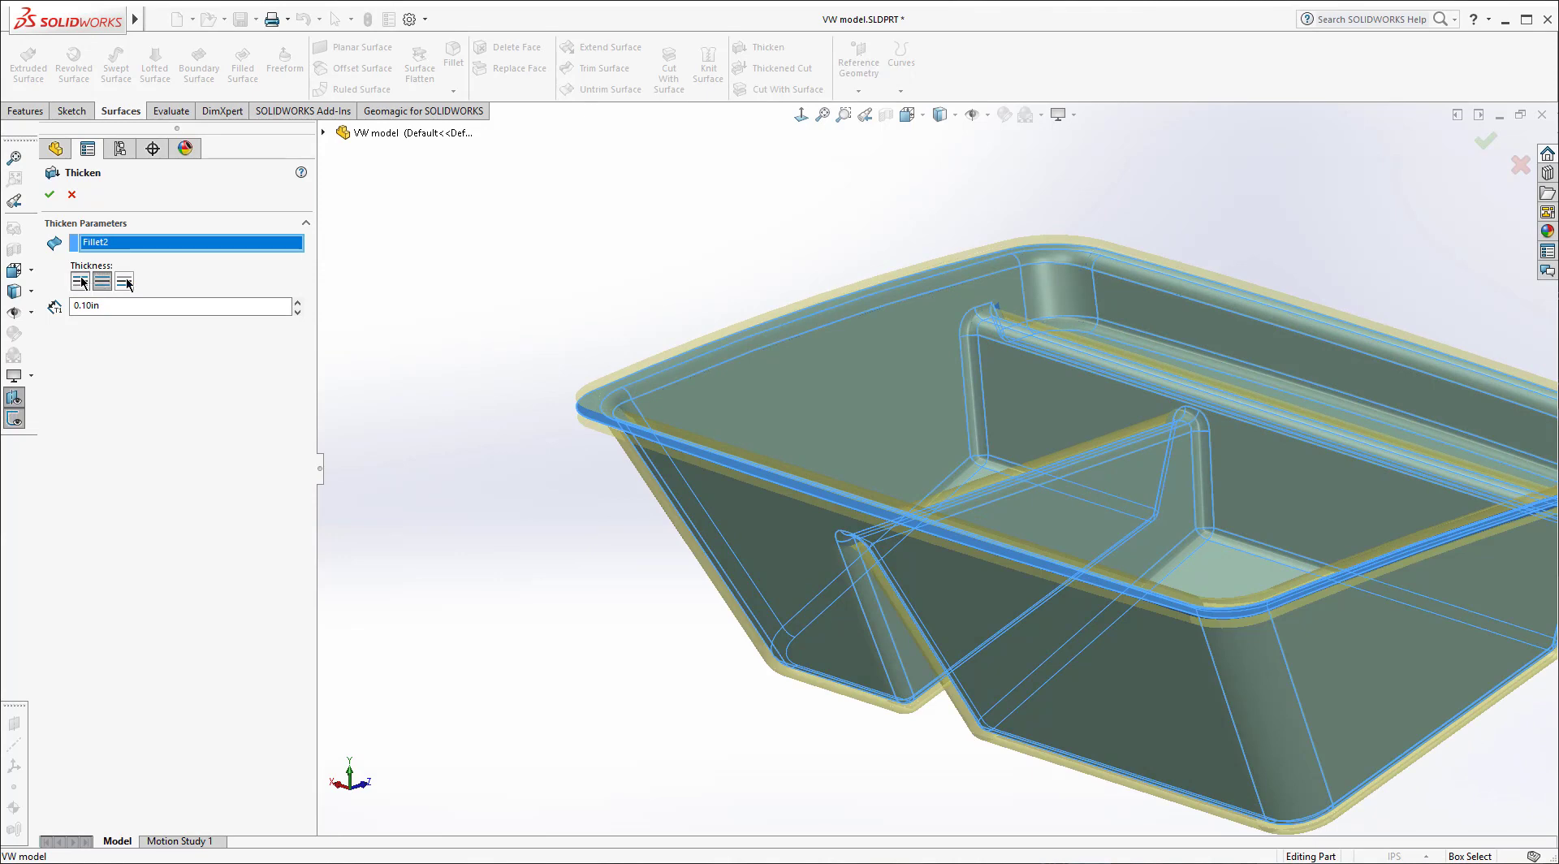
{"action": "left_click", "coordinate": [84, 281]}
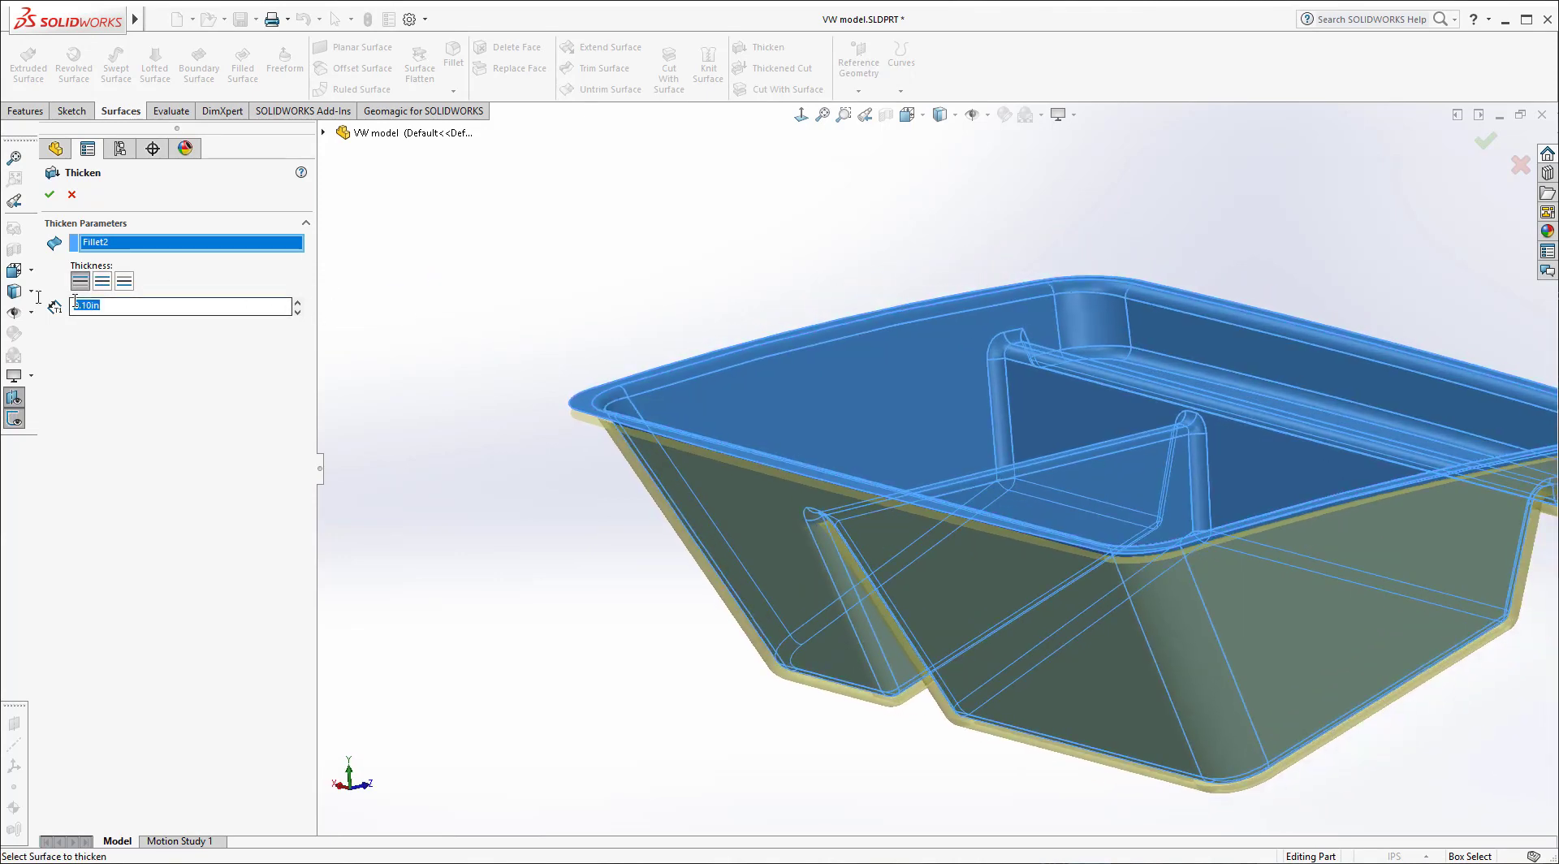
Step: Set the tray's wall thickness to 0.0625 in, create the thickened solid and inspect it
{"action": "type", "text": "."}
{"action": "type", "text": ".062"}
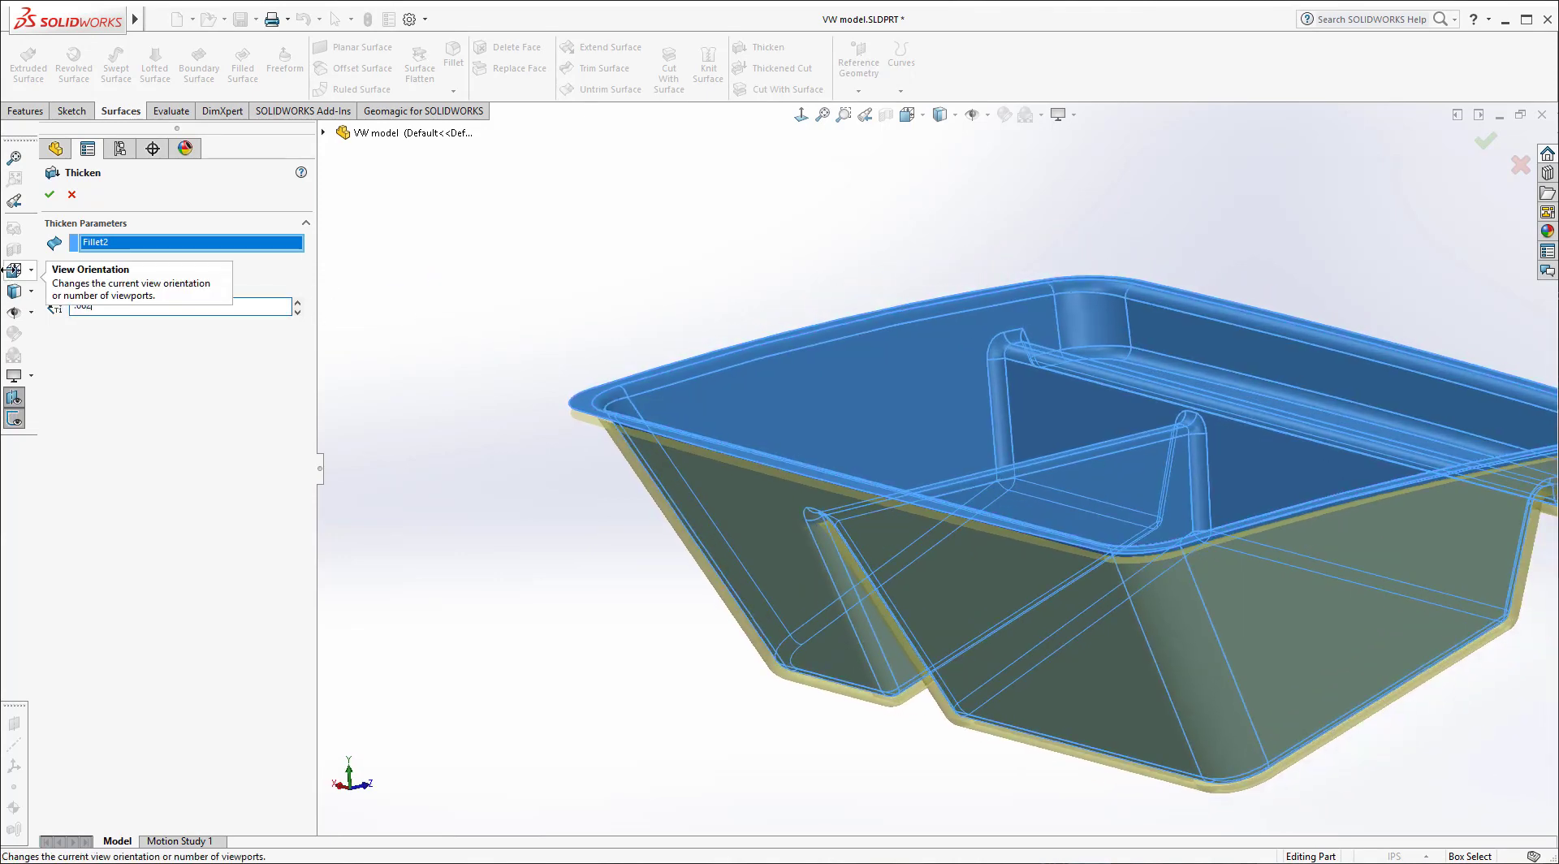
{"action": "type", "text": "5"}
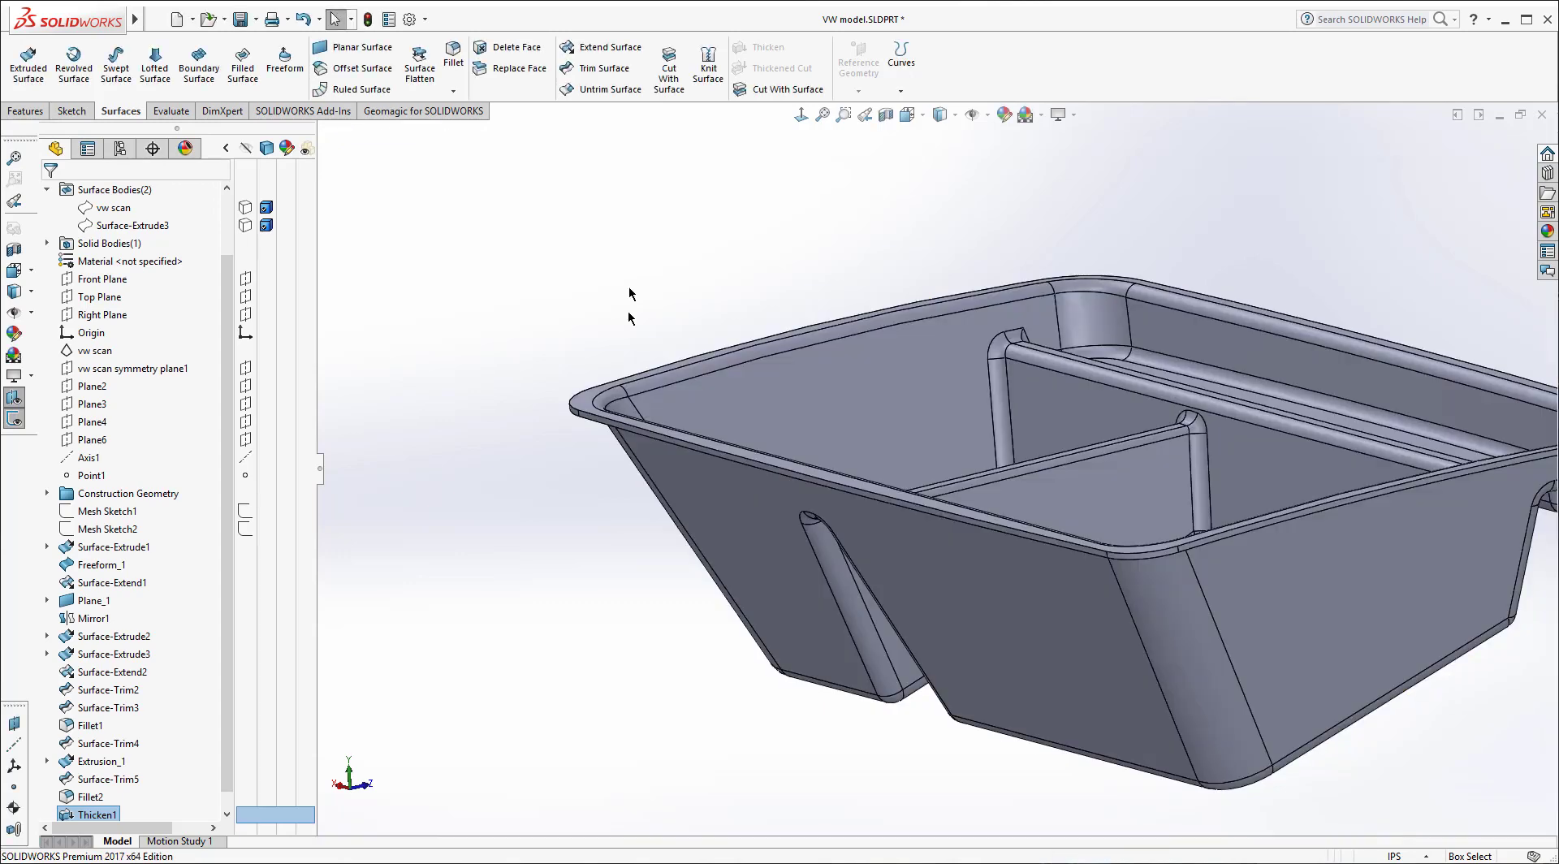
{"action": "middle_click_drag", "start_coordinate": [679, 343], "coordinate": [836, 625]}
{"action": "scroll", "coordinate": [933, 271], "scroll_direction": "up", "scroll_amount": 2}
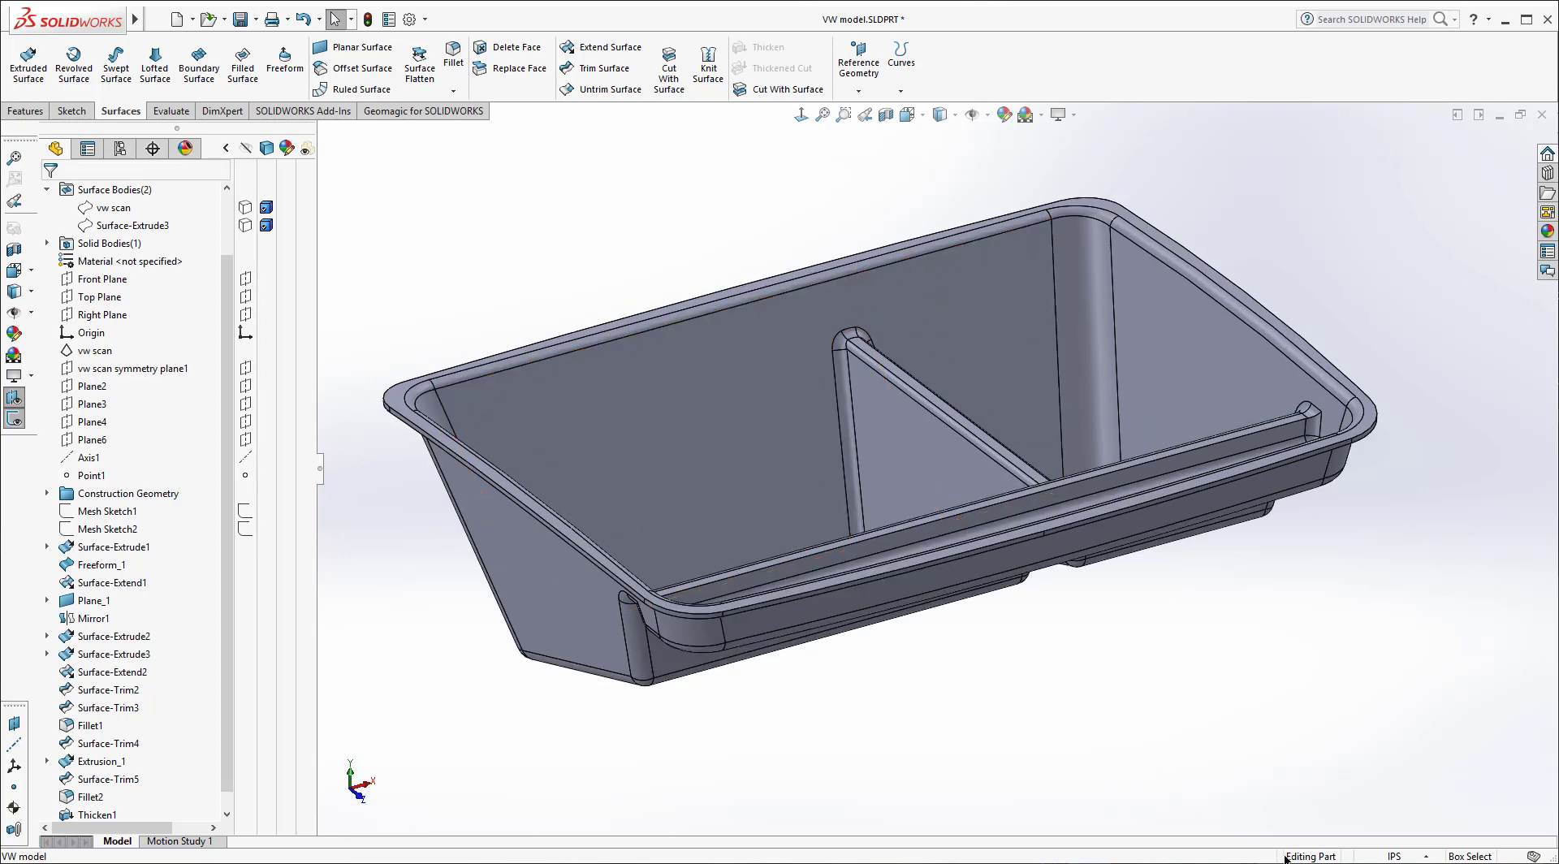